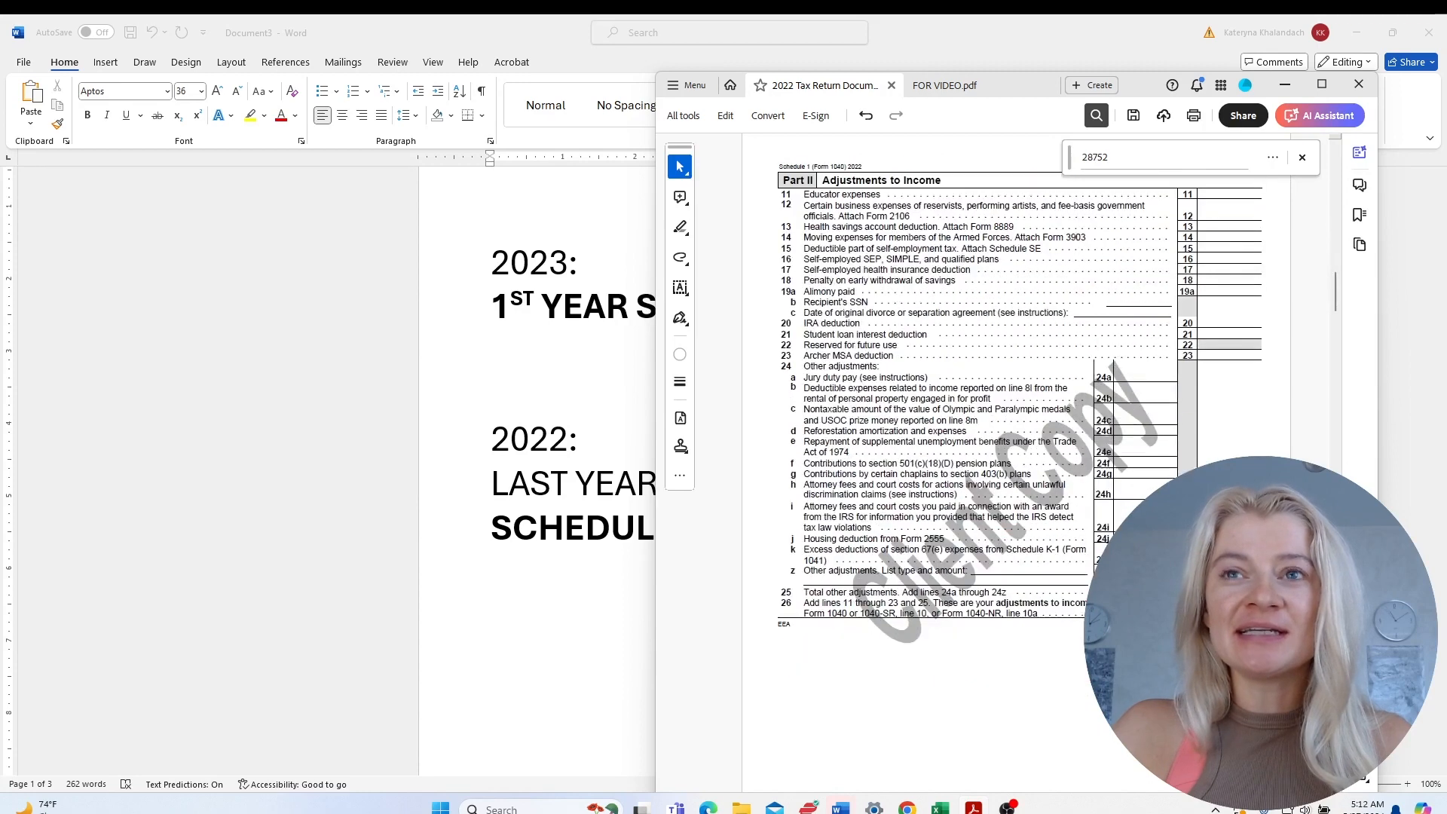
# View Schedule C in the 2022 return, and in Word select the 2022 Schedule C filing lines and the 2023 S-corp return line.
pyautogui.press('Left')
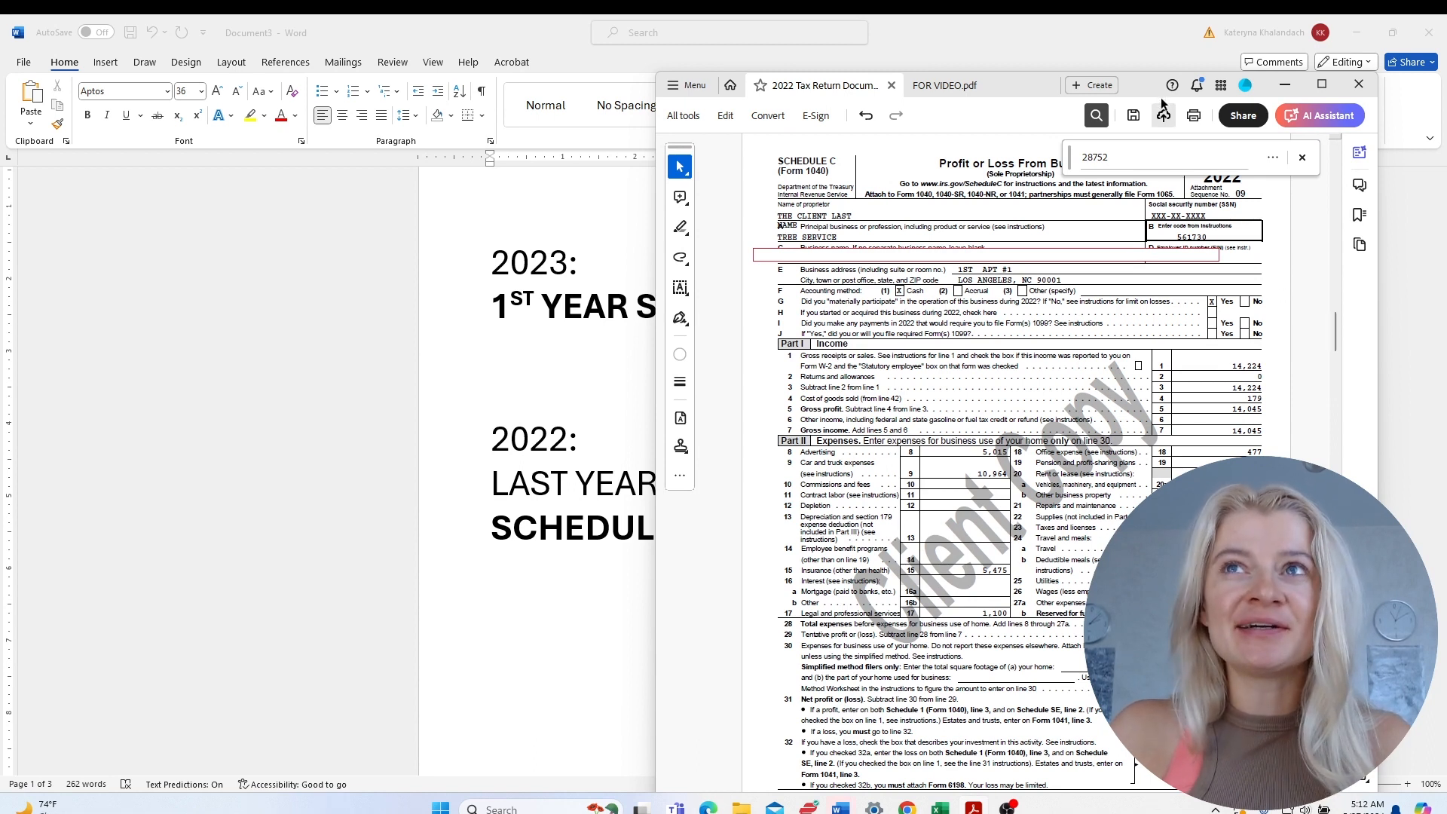
pyautogui.moveTo(1158, 88); pyautogui.dragTo(1446, 88)
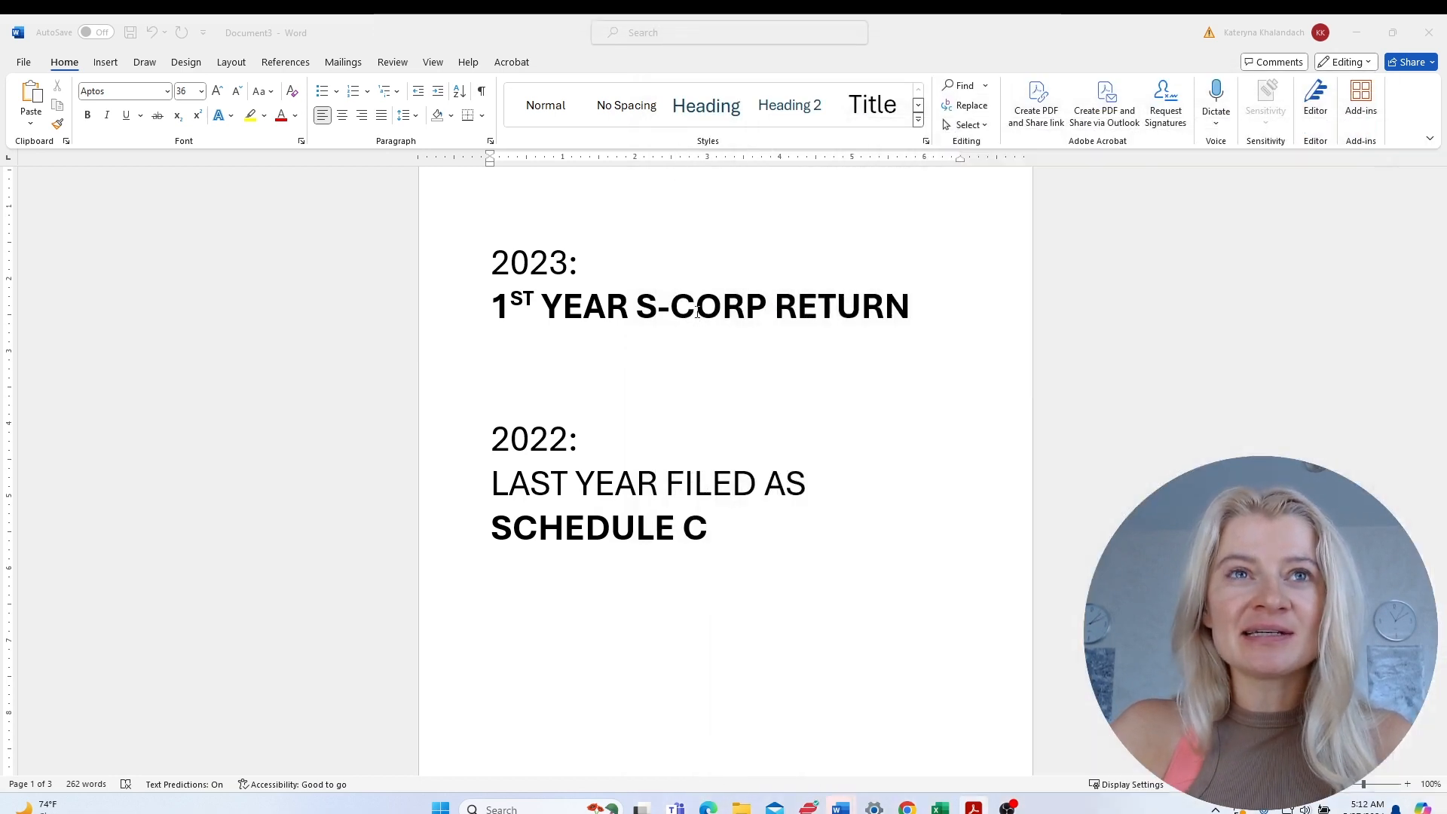
pyautogui.moveTo(492, 481); pyautogui.dragTo(734, 524)
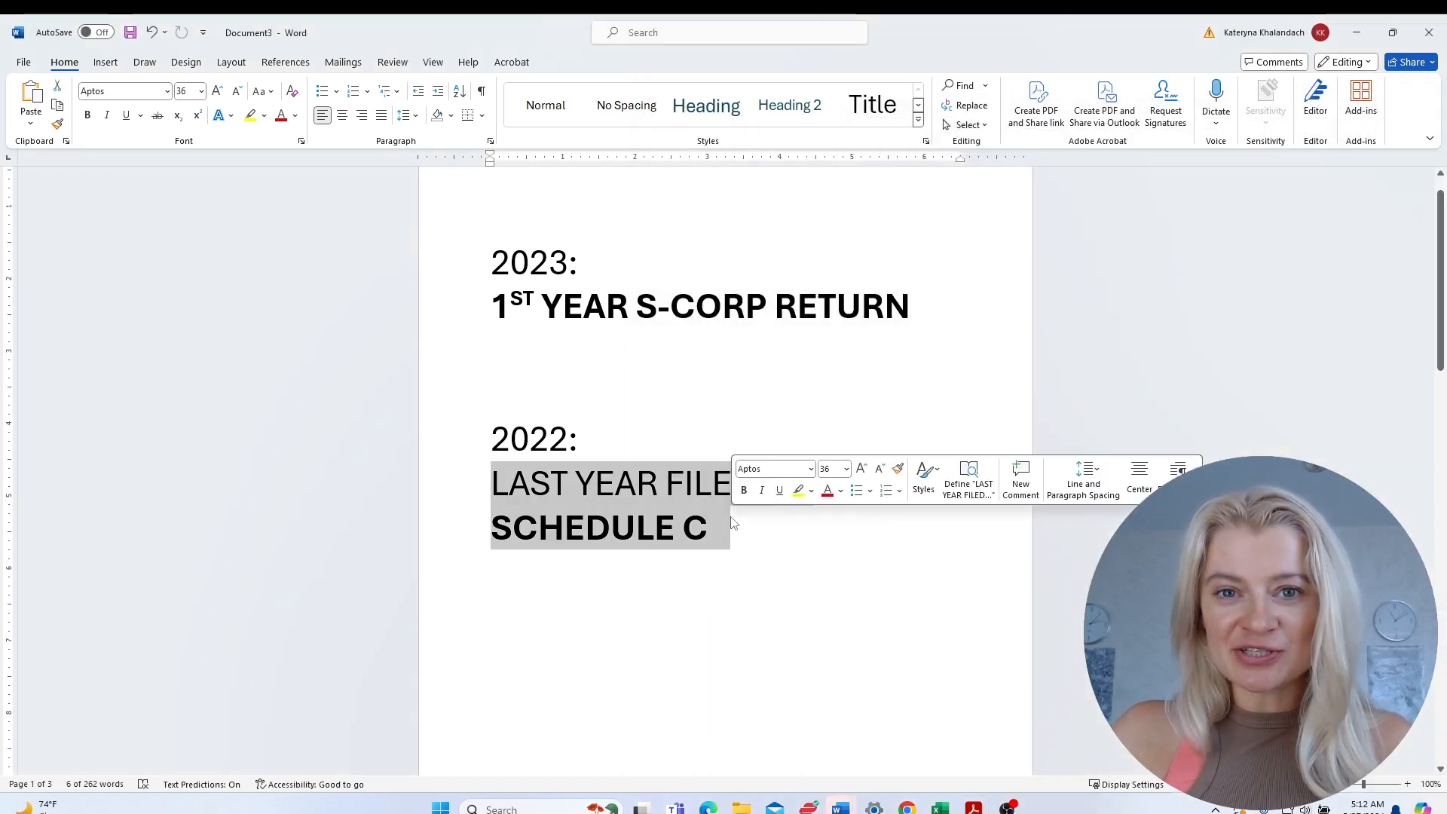
pyautogui.moveTo(486, 304); pyautogui.dragTo(898, 302)
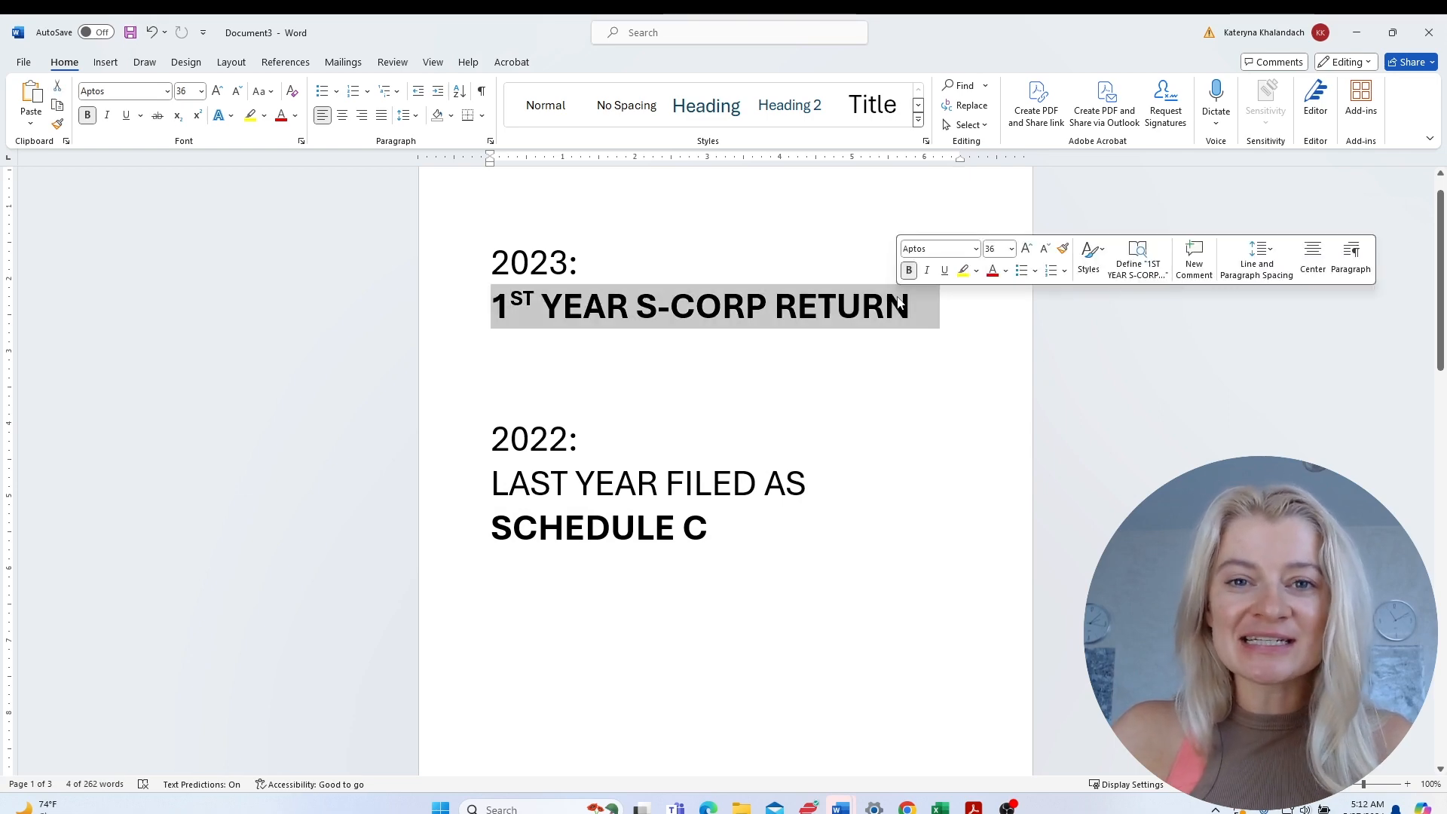
# Display Form 2553 from FOR VIDEO.pdf in Acrobat at full window size and select the late-election explanation under line I.
pyautogui.moveTo(1446, 176); pyautogui.dragTo(990, 119)
pyautogui.click(795, 120)
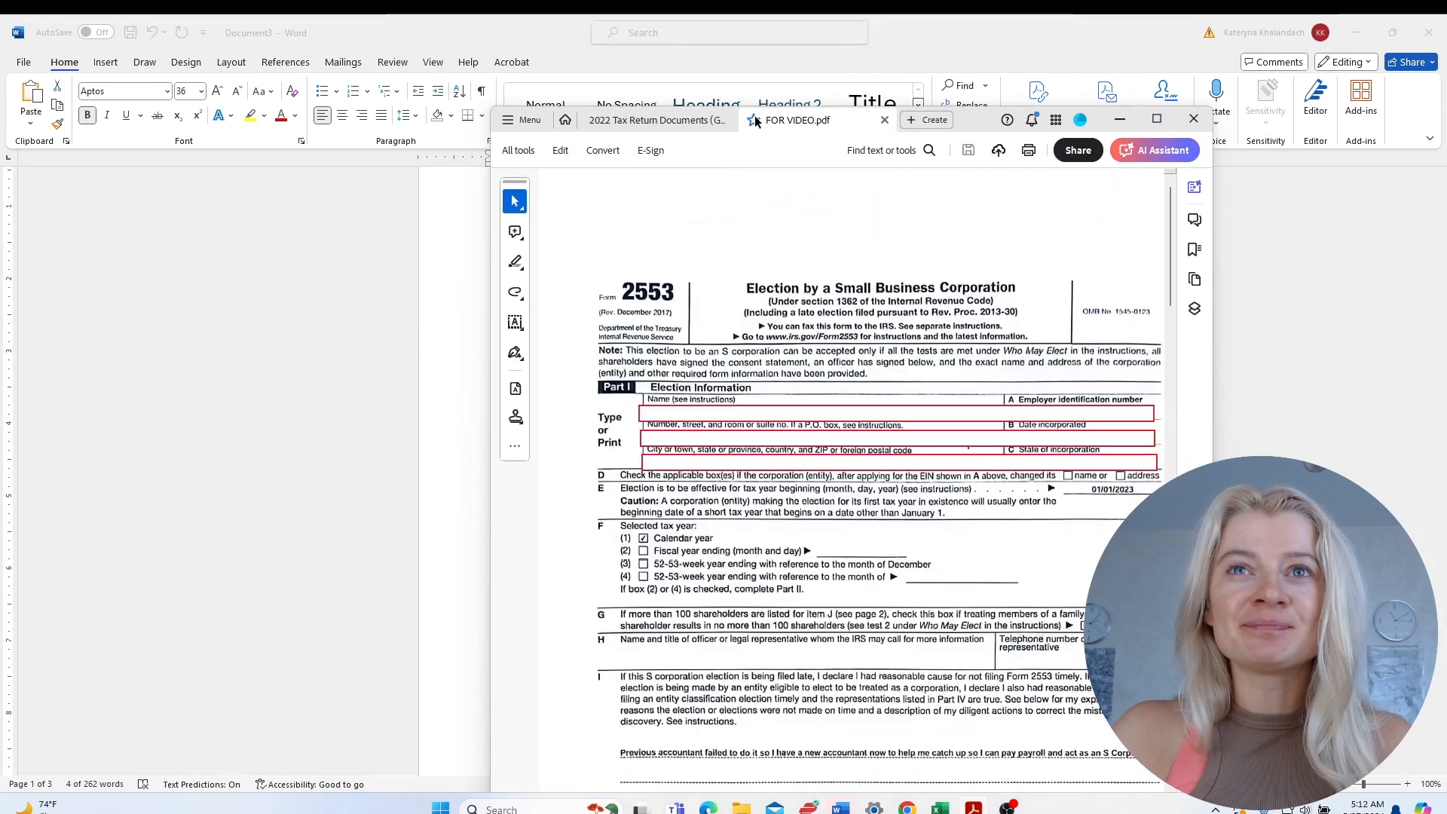
pyautogui.click(1156, 119)
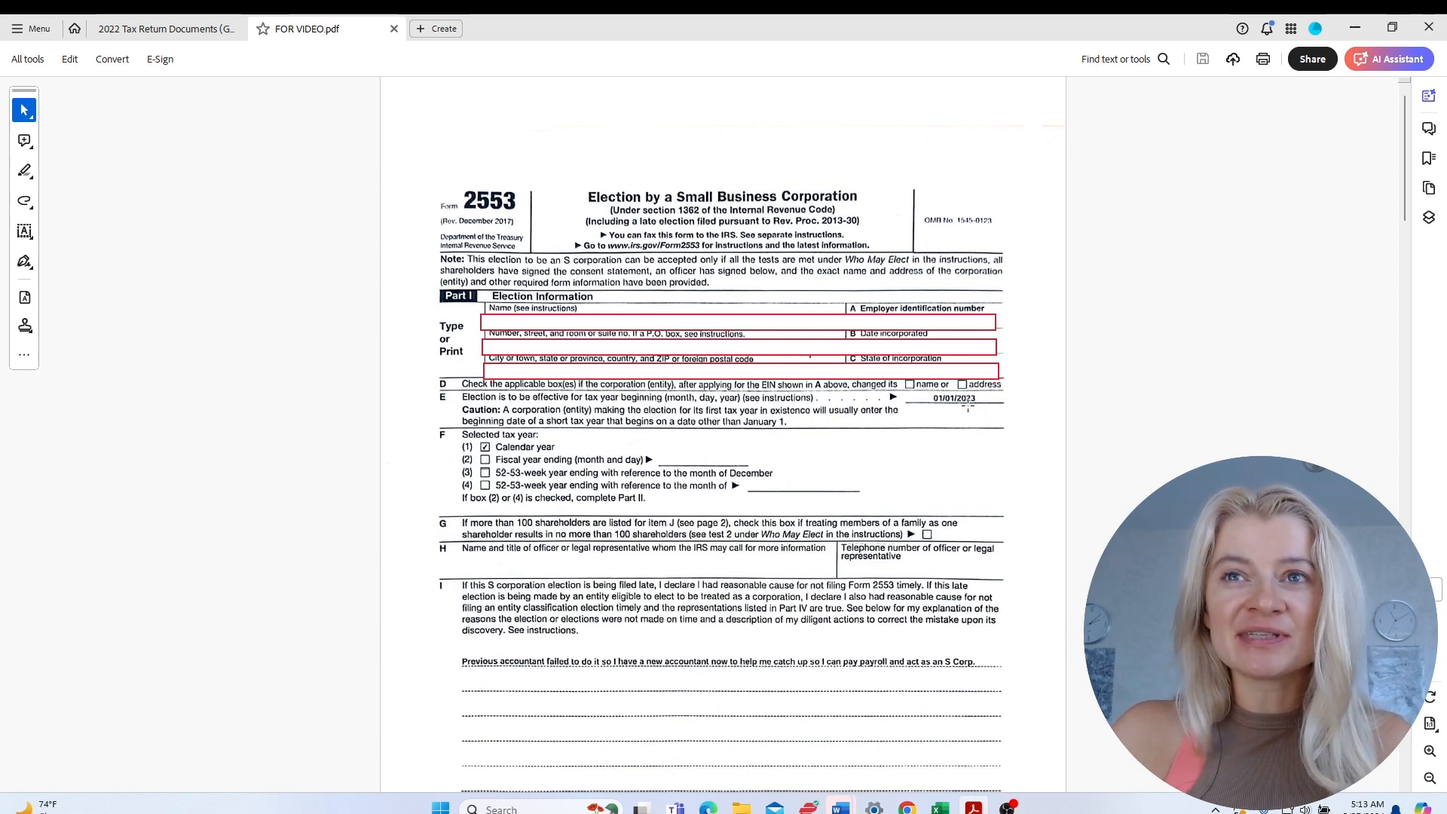
pyautogui.scroll(-6, 883, 570)
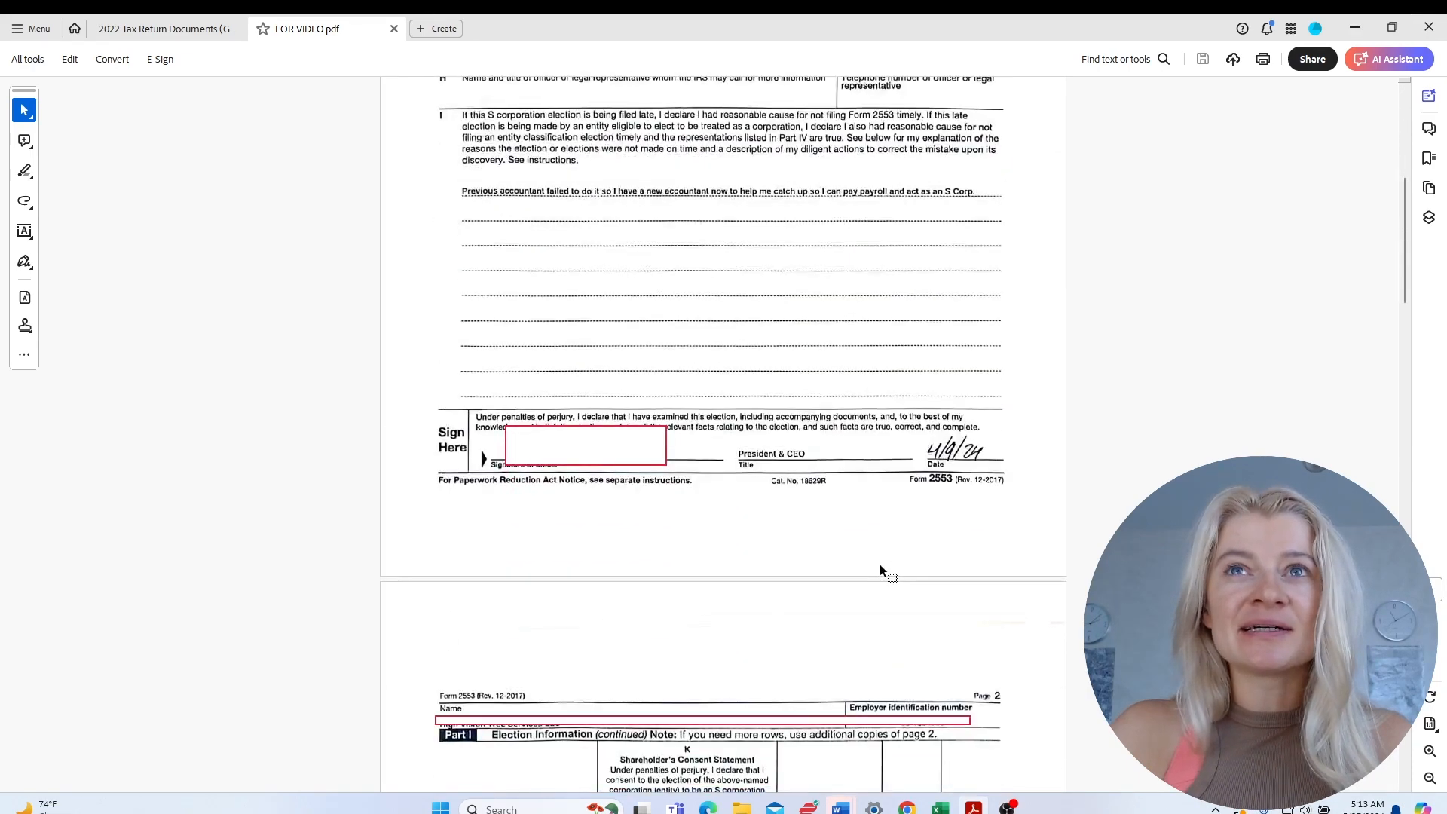
pyautogui.scroll(2, 879, 571)
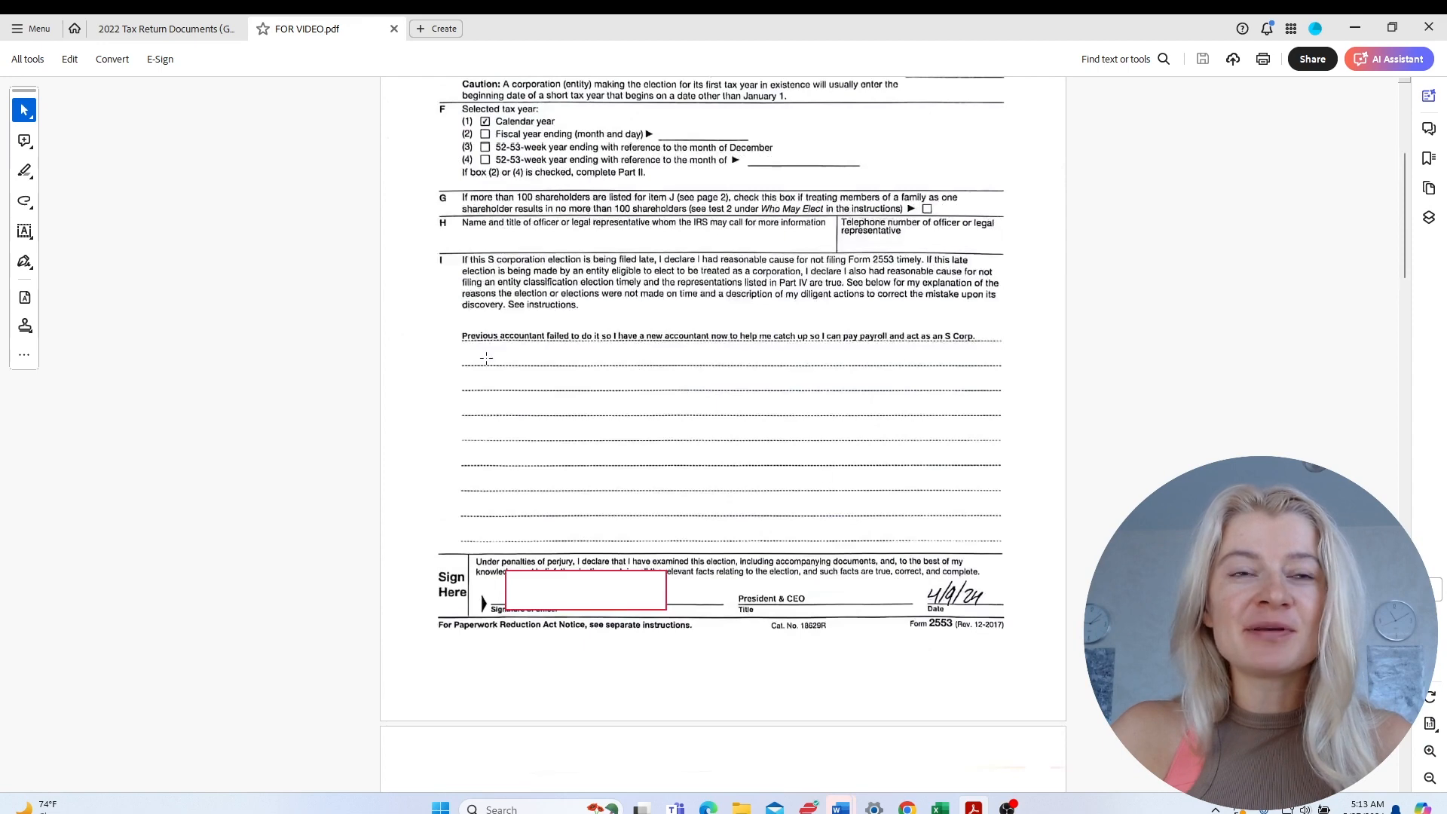
pyautogui.moveTo(444, 326)
pyautogui.mouseDown()
pyautogui.moveTo(801, 353)
pyautogui.moveTo(992, 343)
pyautogui.mouseUp()
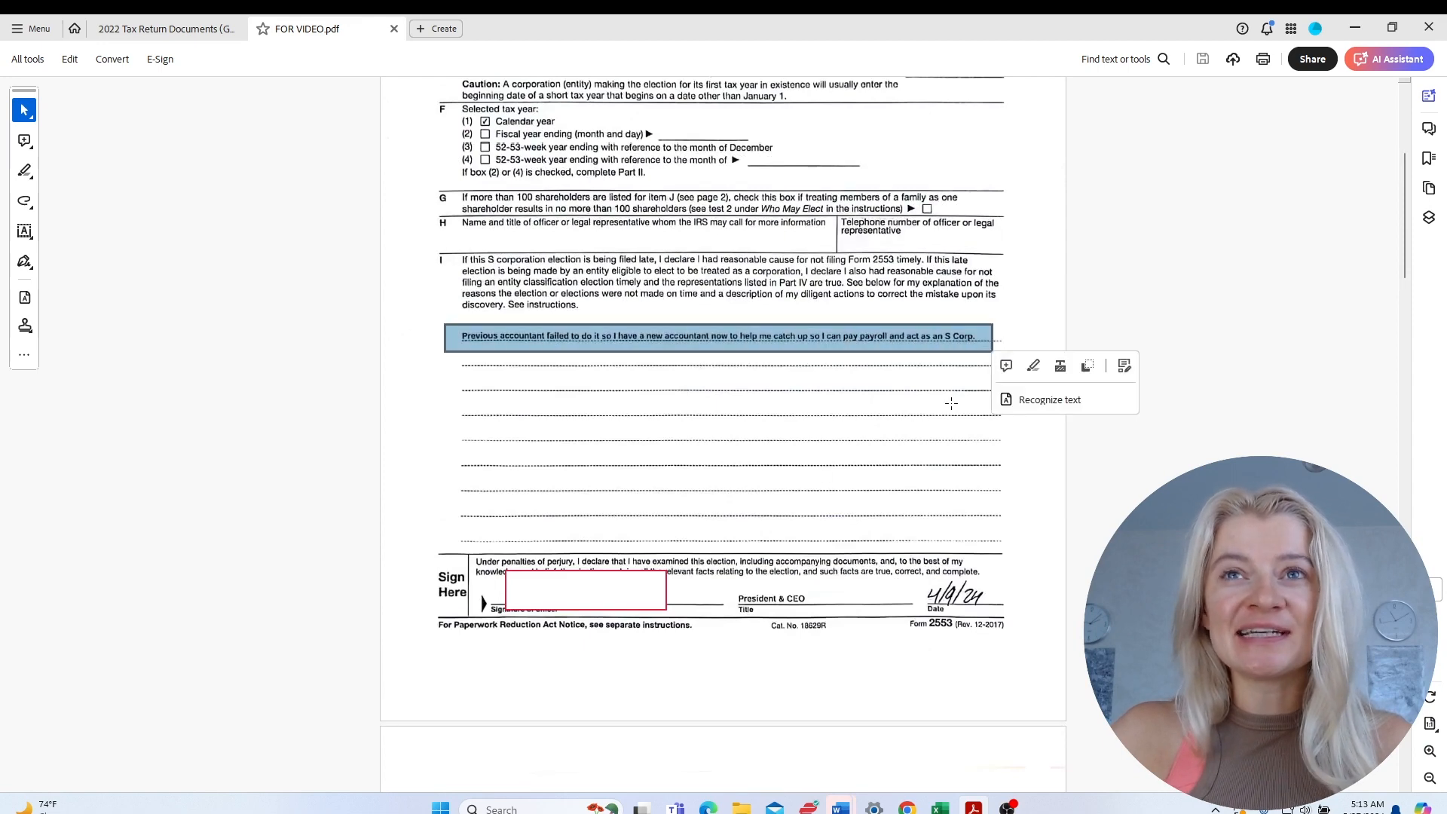
pyautogui.click(907, 456)
# Review the signature section and page 2 shareholder table of Form 2553, return to page 1, and move the PDF away.
pyautogui.scroll(-5, 880, 479)
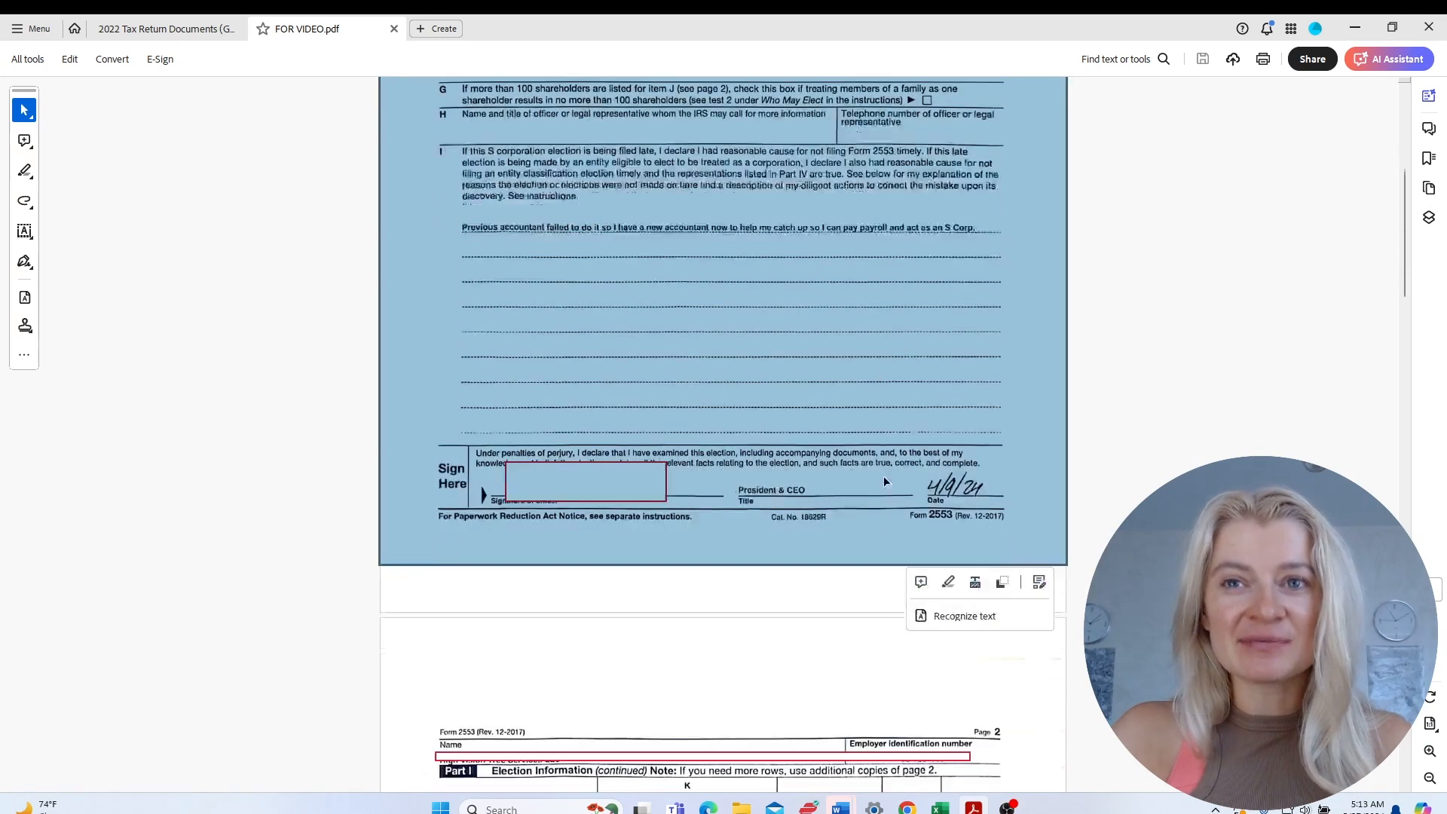
pyautogui.scroll(-2, 880, 480)
pyautogui.scroll(-2, 880, 479)
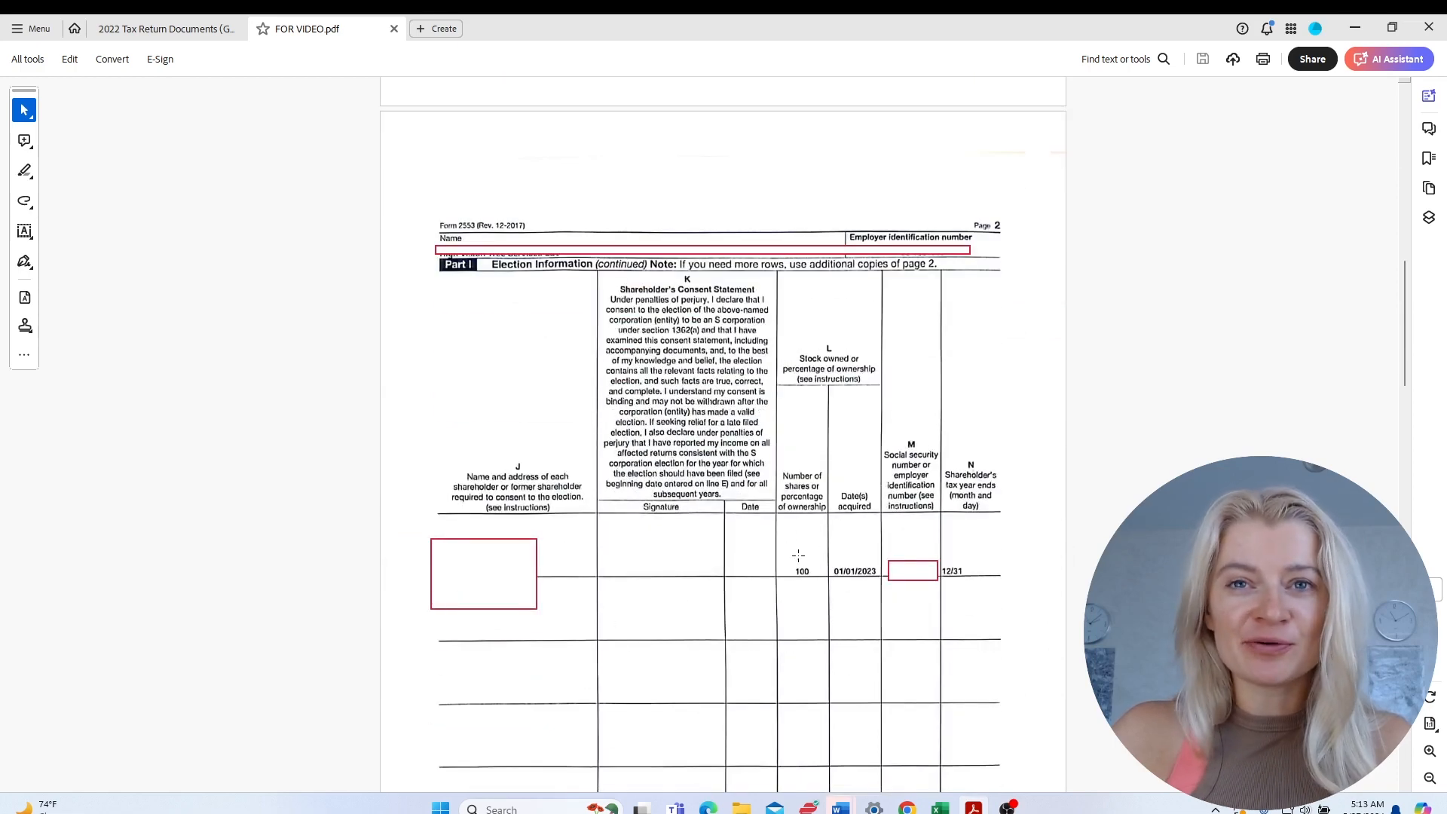
pyautogui.scroll(-1, 787, 605)
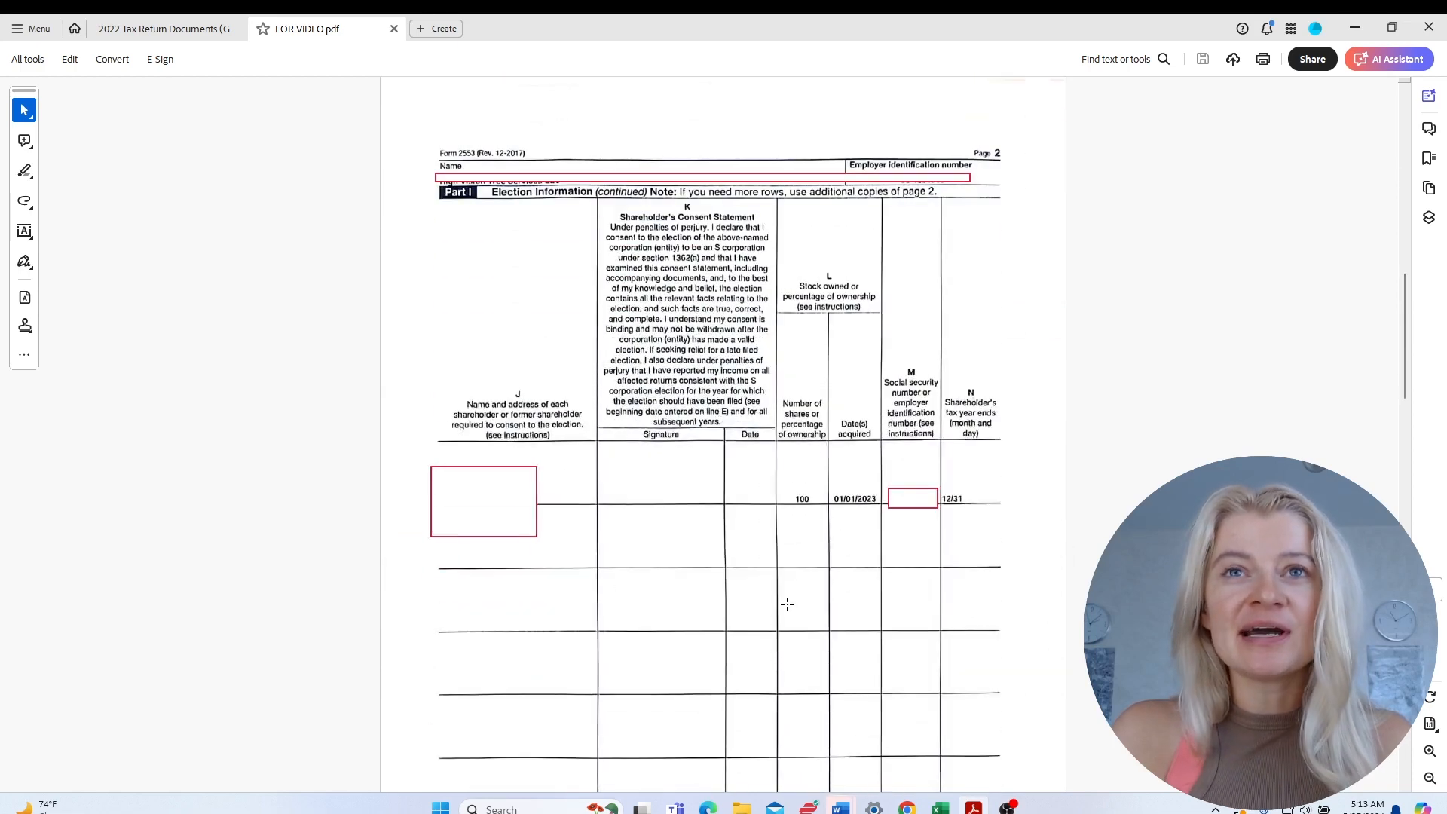
pyautogui.scroll(13, 787, 605)
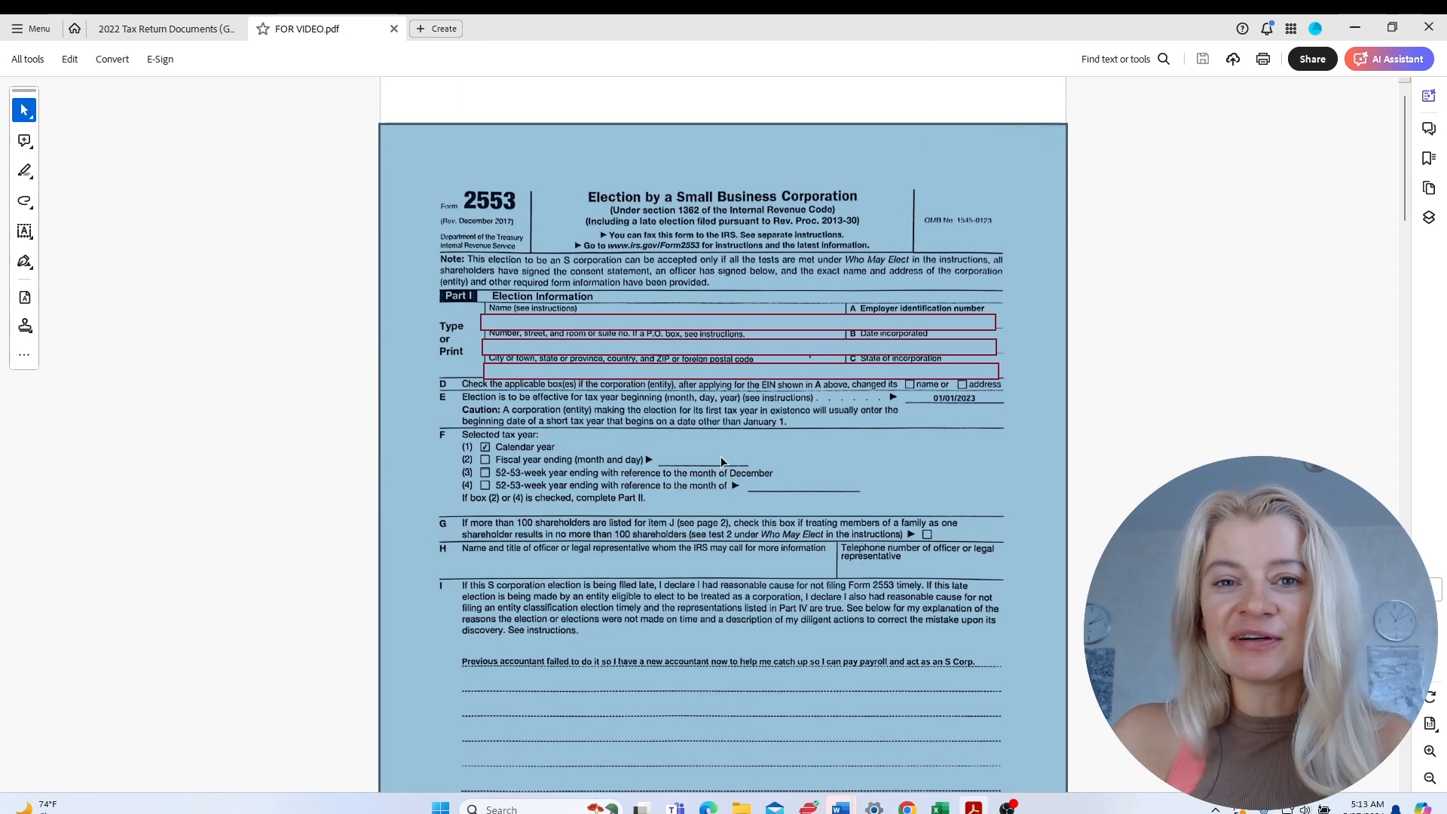
pyautogui.click(307, 291)
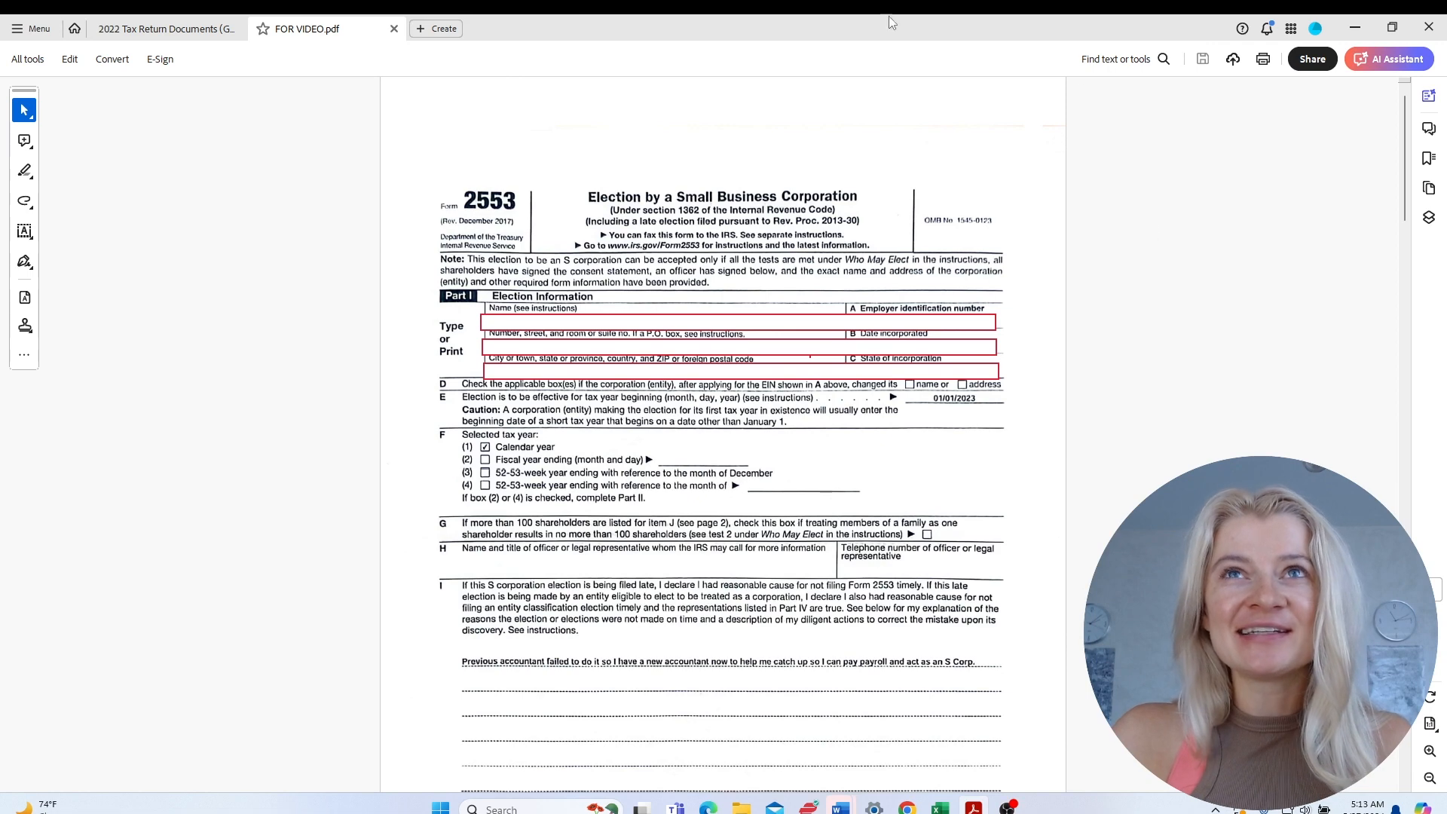
pyautogui.moveTo(892, 24); pyautogui.dragTo(1446, 279)
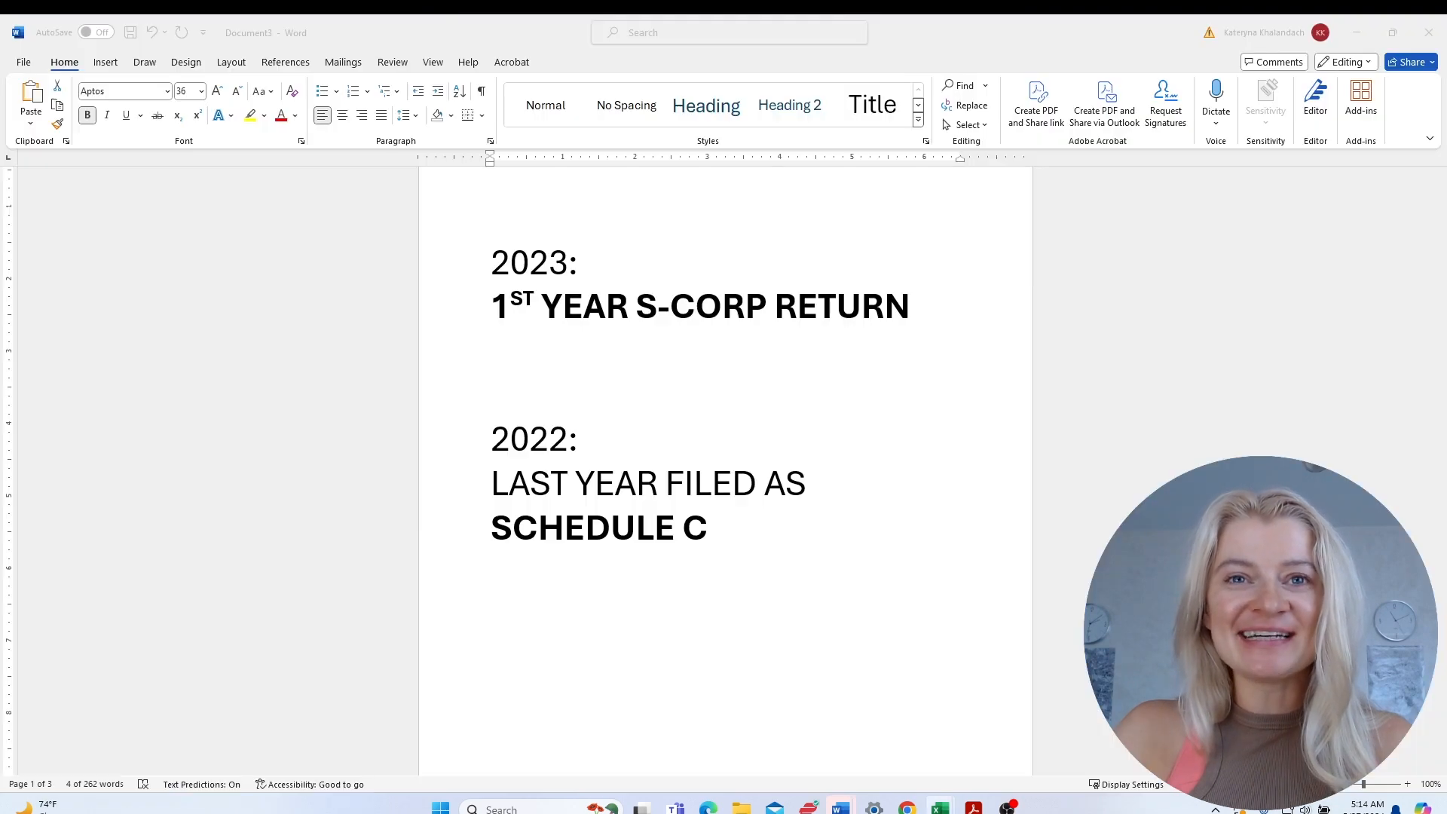
# Show the Financials for Video workbook in Excel at full window size and place the 2022 Schedule C PDF beside the Profit and Loss.
pyautogui.moveTo(651, 466); pyautogui.dragTo(926, 189)
pyautogui.click(1207, 183)
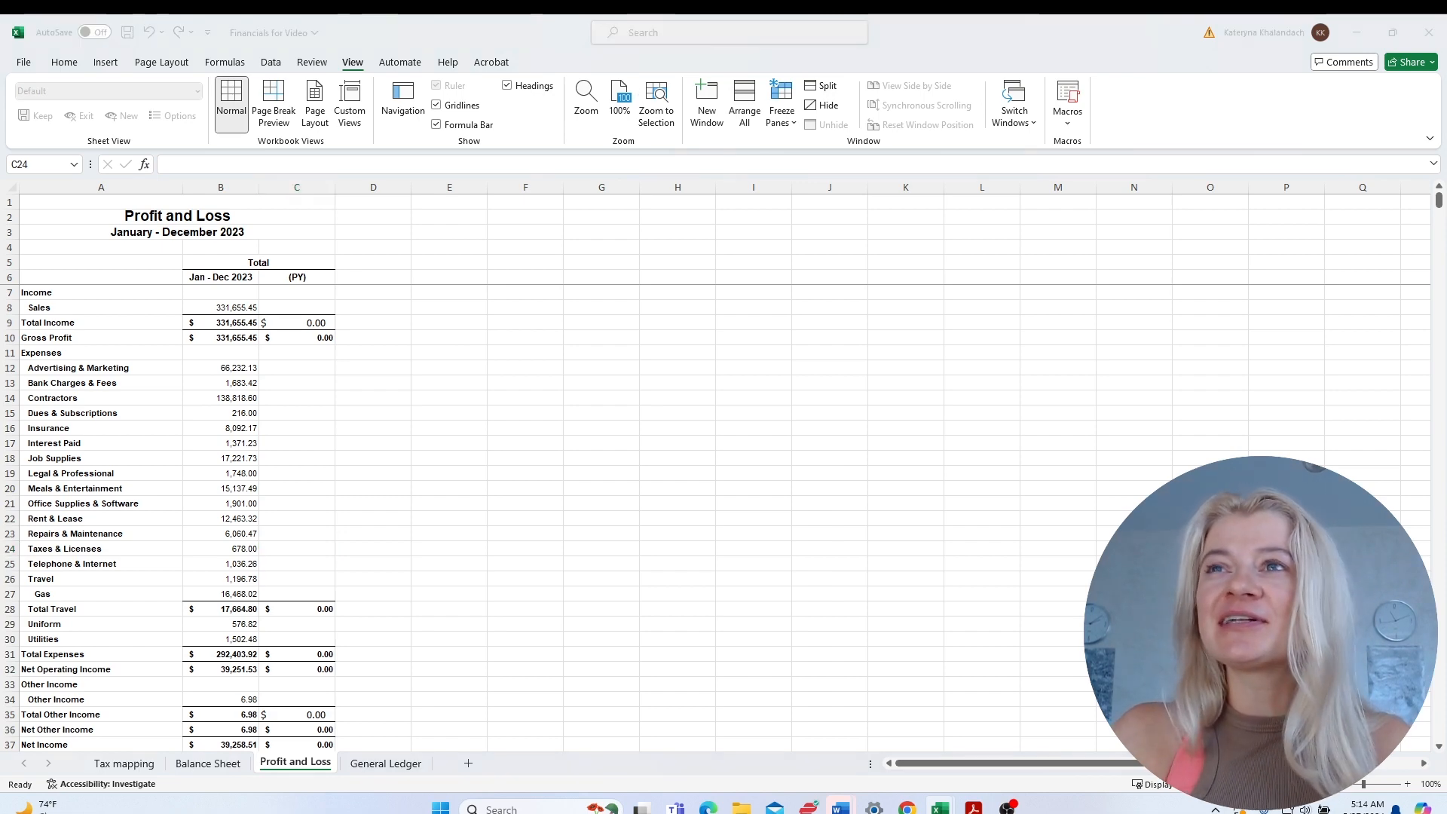
pyautogui.moveTo(1336, 187); pyautogui.dragTo(955, 134)
pyautogui.click(713, 125)
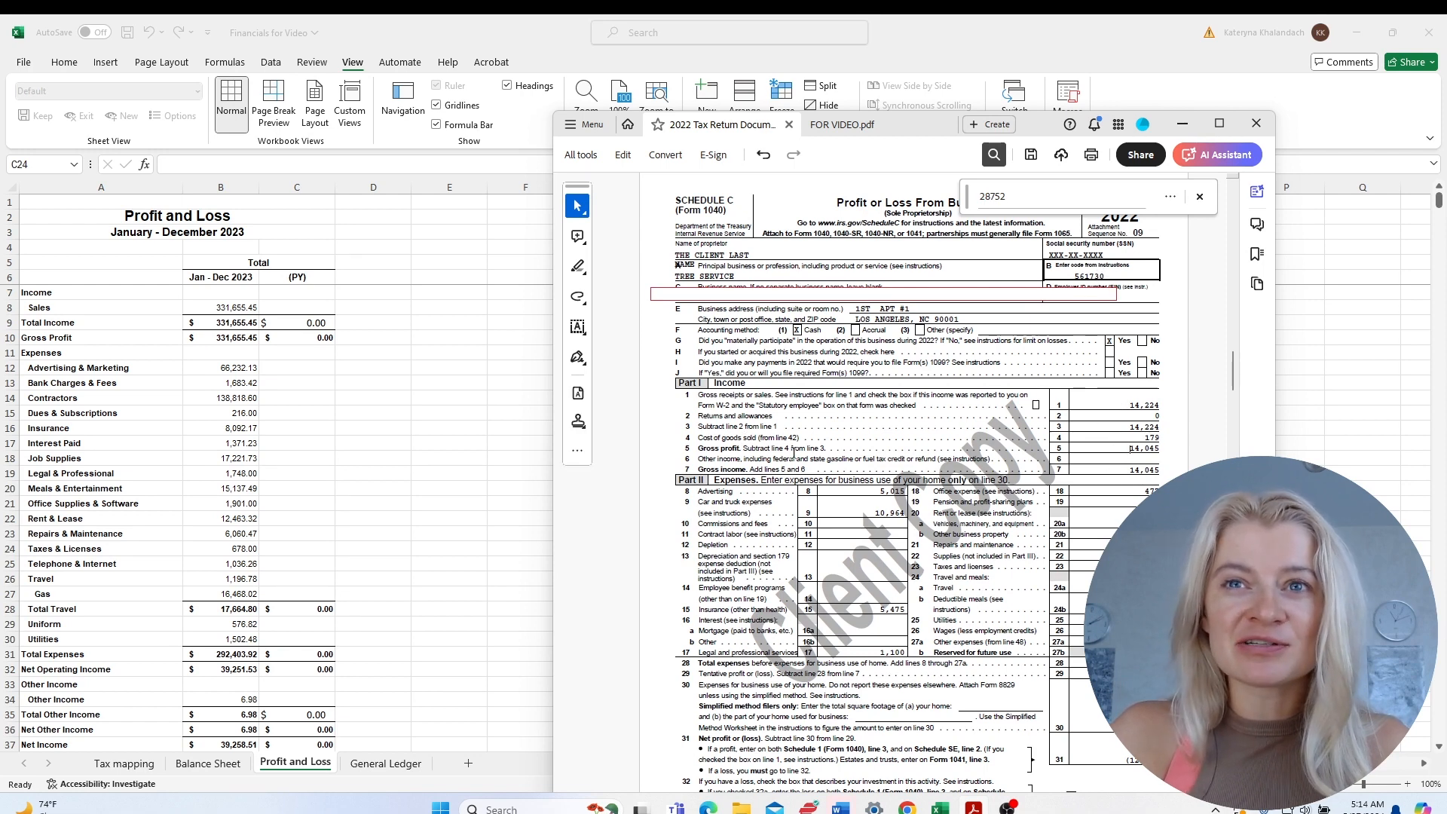
# Review the 2022 Schedule C from income through Part IV and mark the business mileage on line 44a.
pyautogui.scroll(-3, 869, 313)
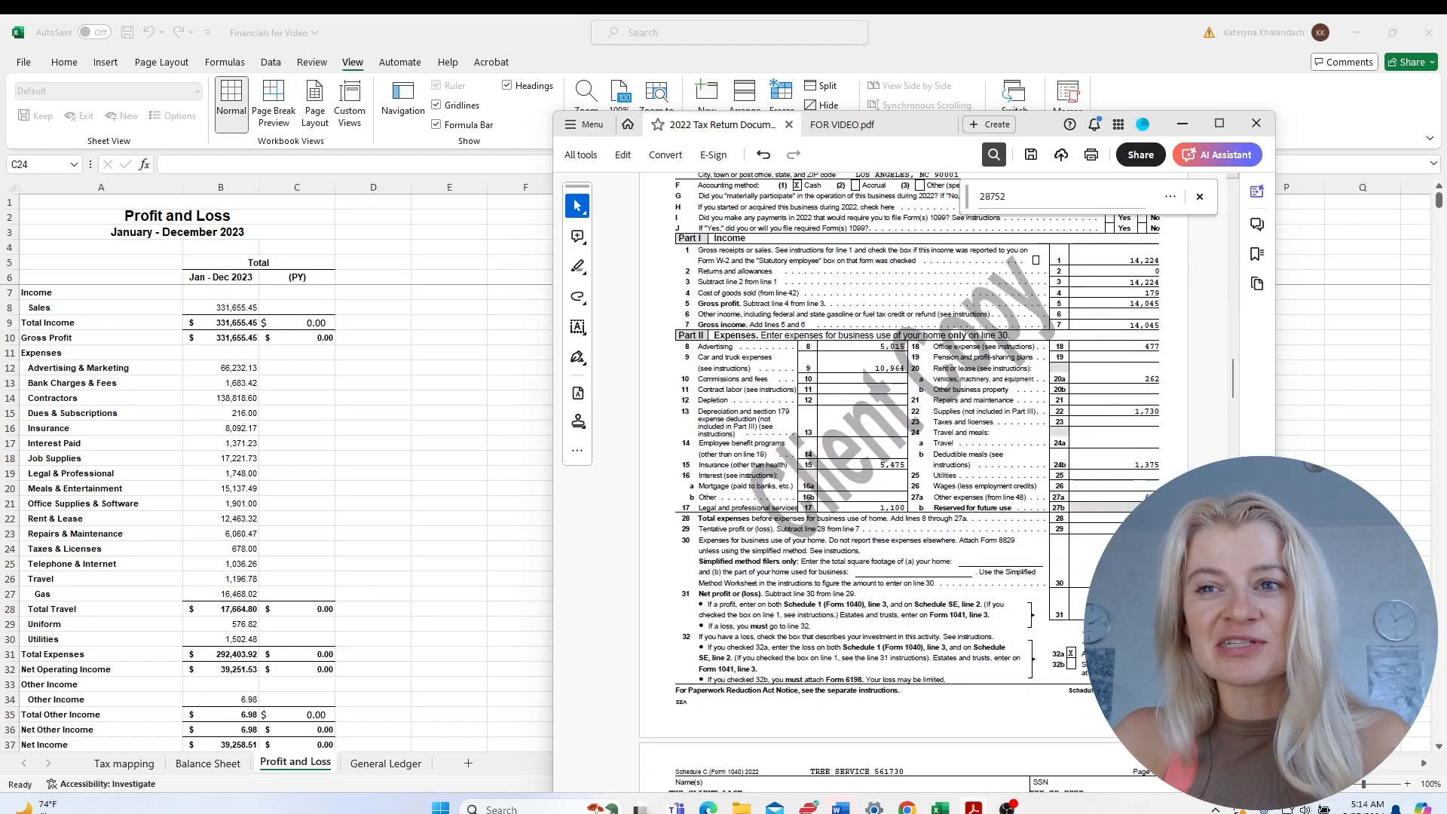
pyautogui.scroll(-3, 1057, 619)
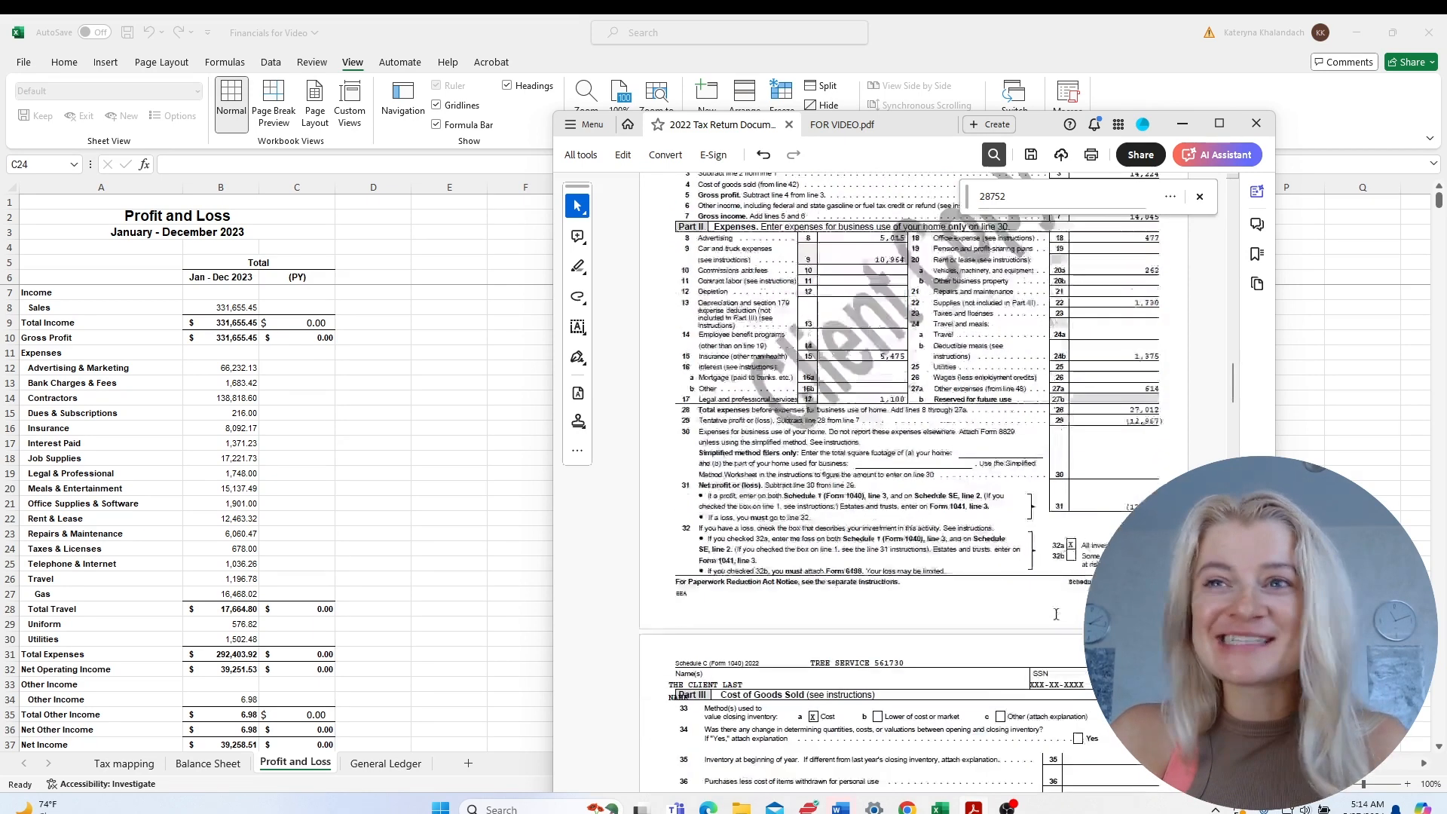
pyautogui.scroll(-8, 1057, 619)
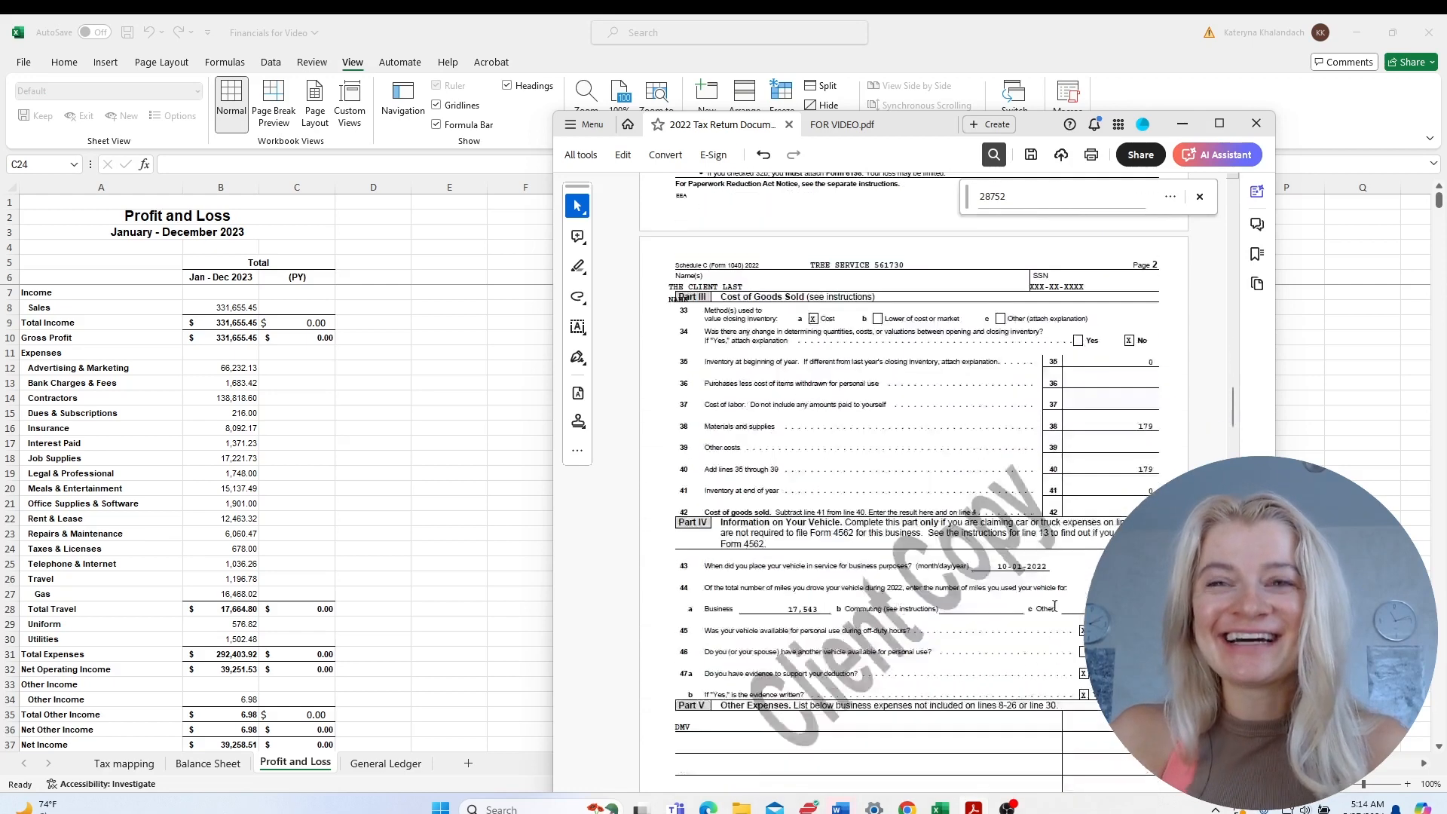
pyautogui.moveTo(784, 613); pyautogui.dragTo(941, 599)
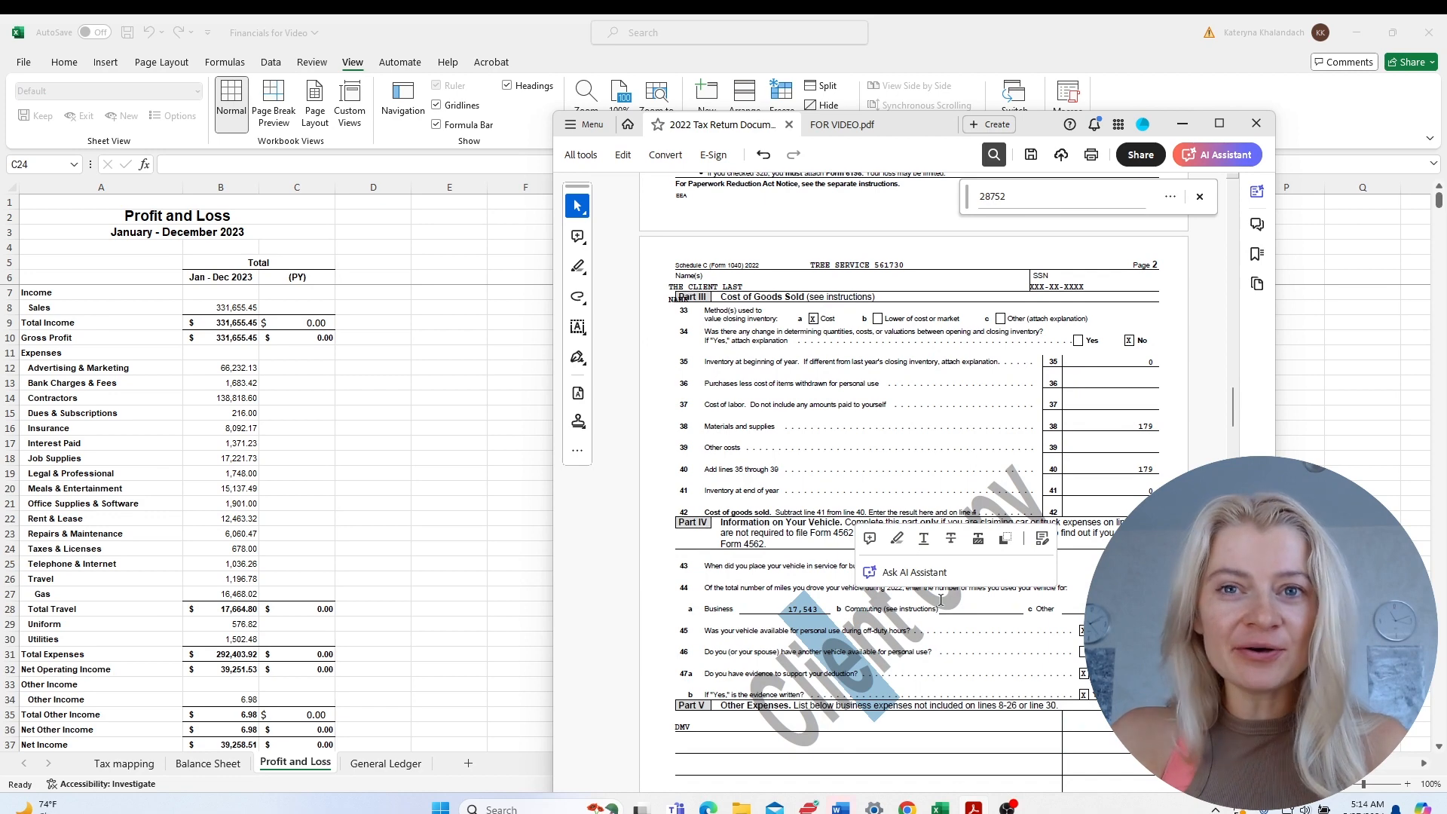
# Compare the Part II expenses on Schedule C with the vehicle information in Part IV on page 2.
pyautogui.scroll(15, 941, 600)
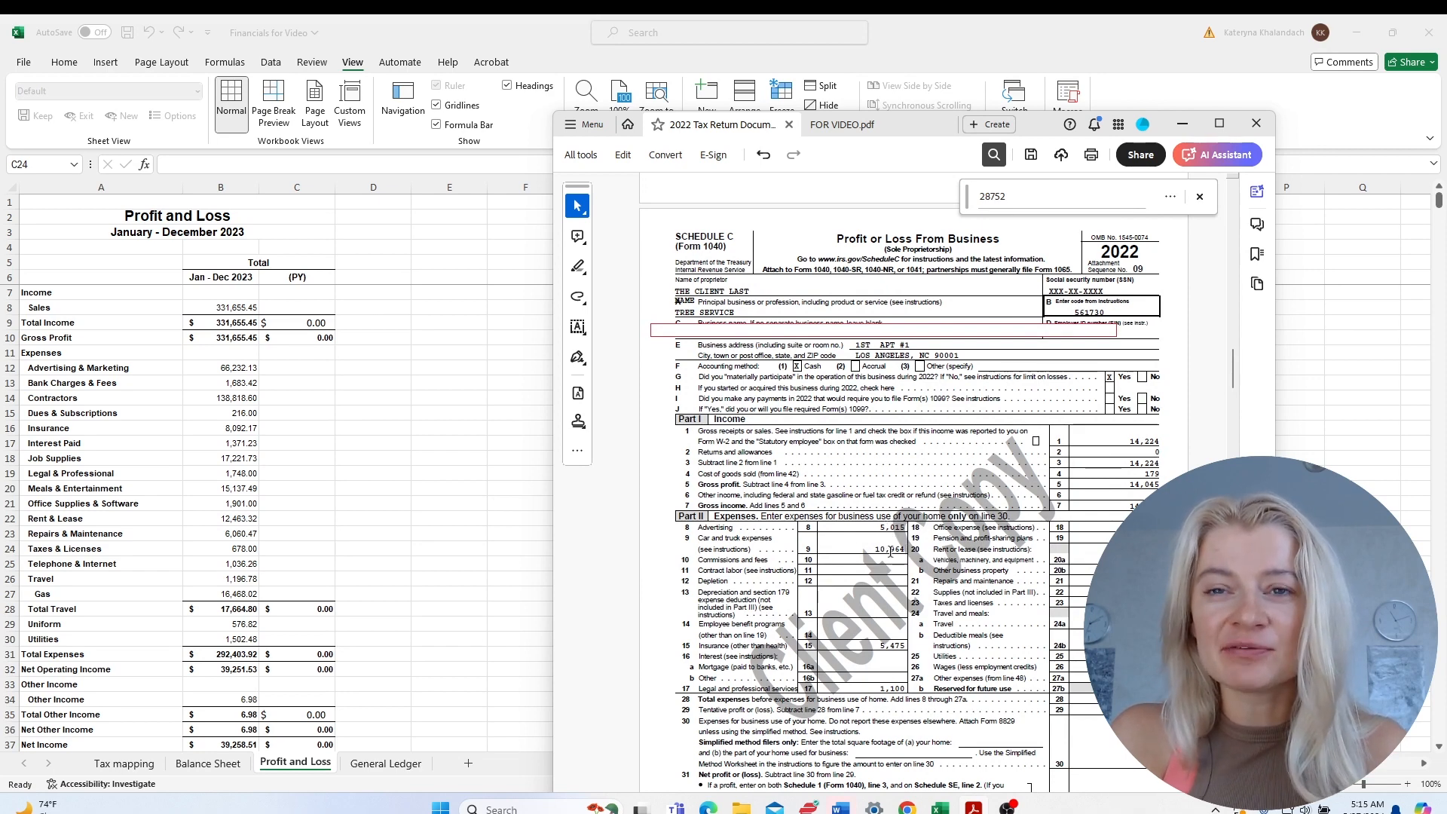
pyautogui.scroll(-10, 908, 554)
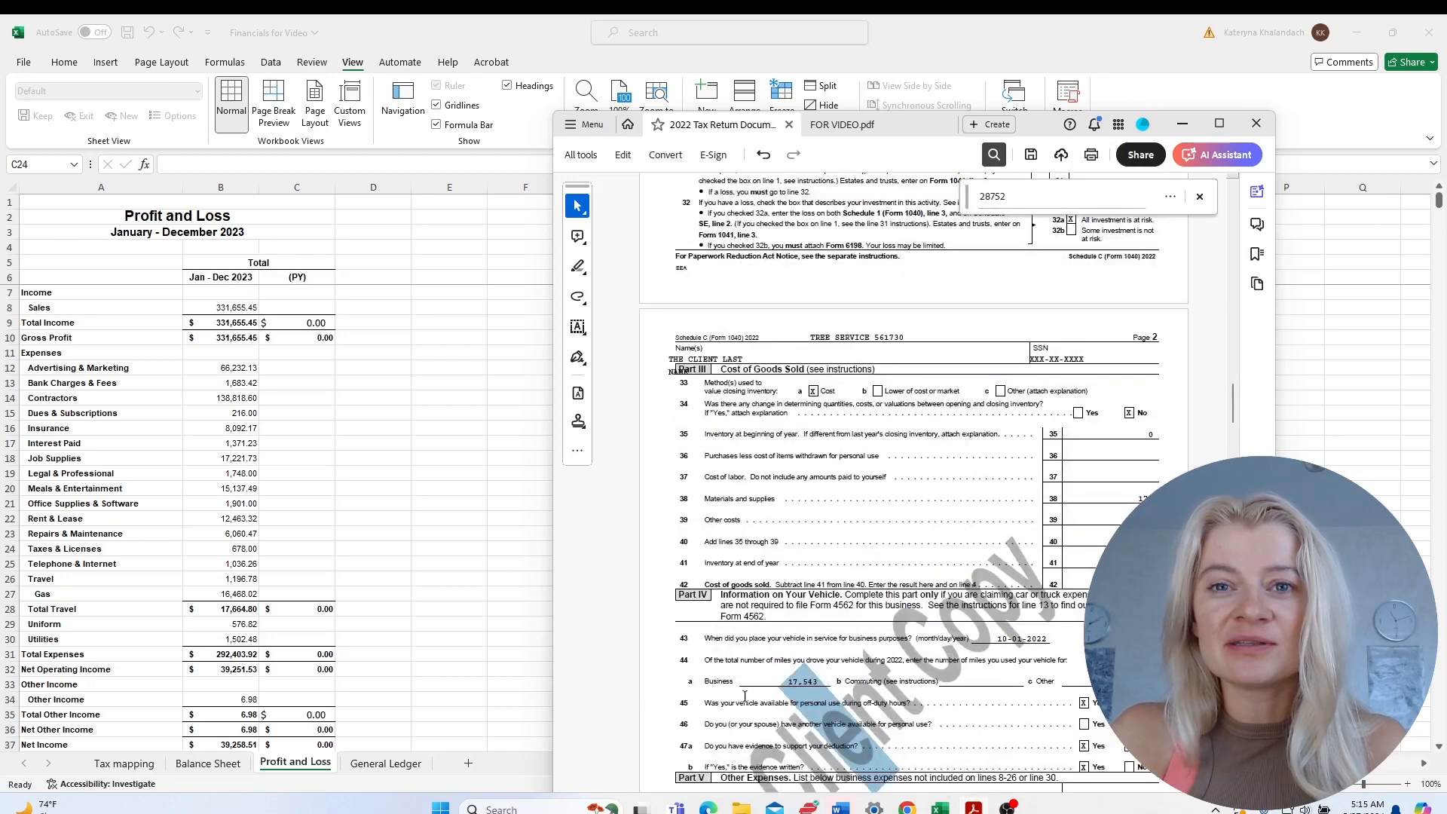
pyautogui.scroll(10, 953, 540)
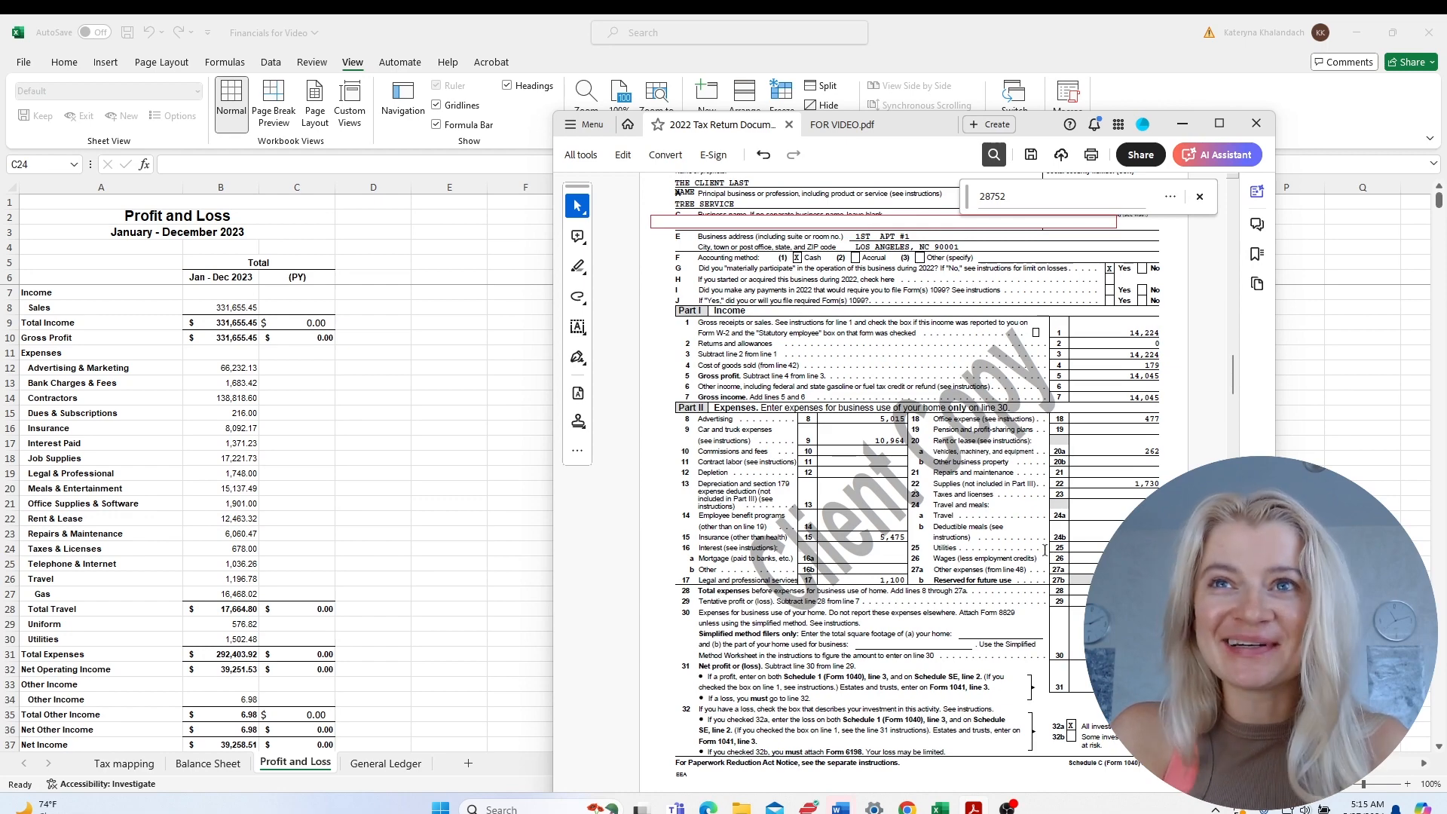
pyautogui.scroll(-6, 894, 510)
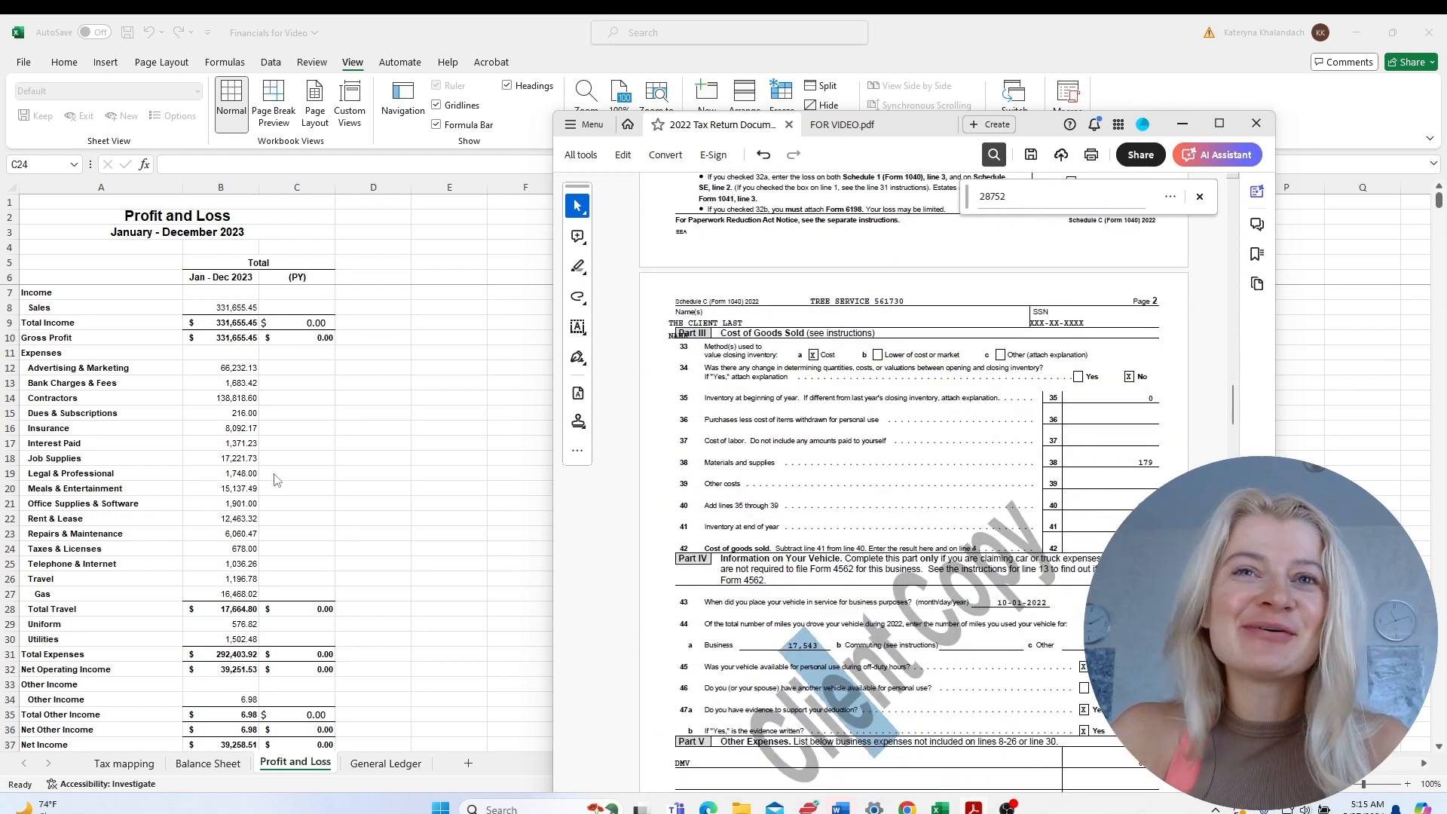
pyautogui.scroll(3, 754, 436)
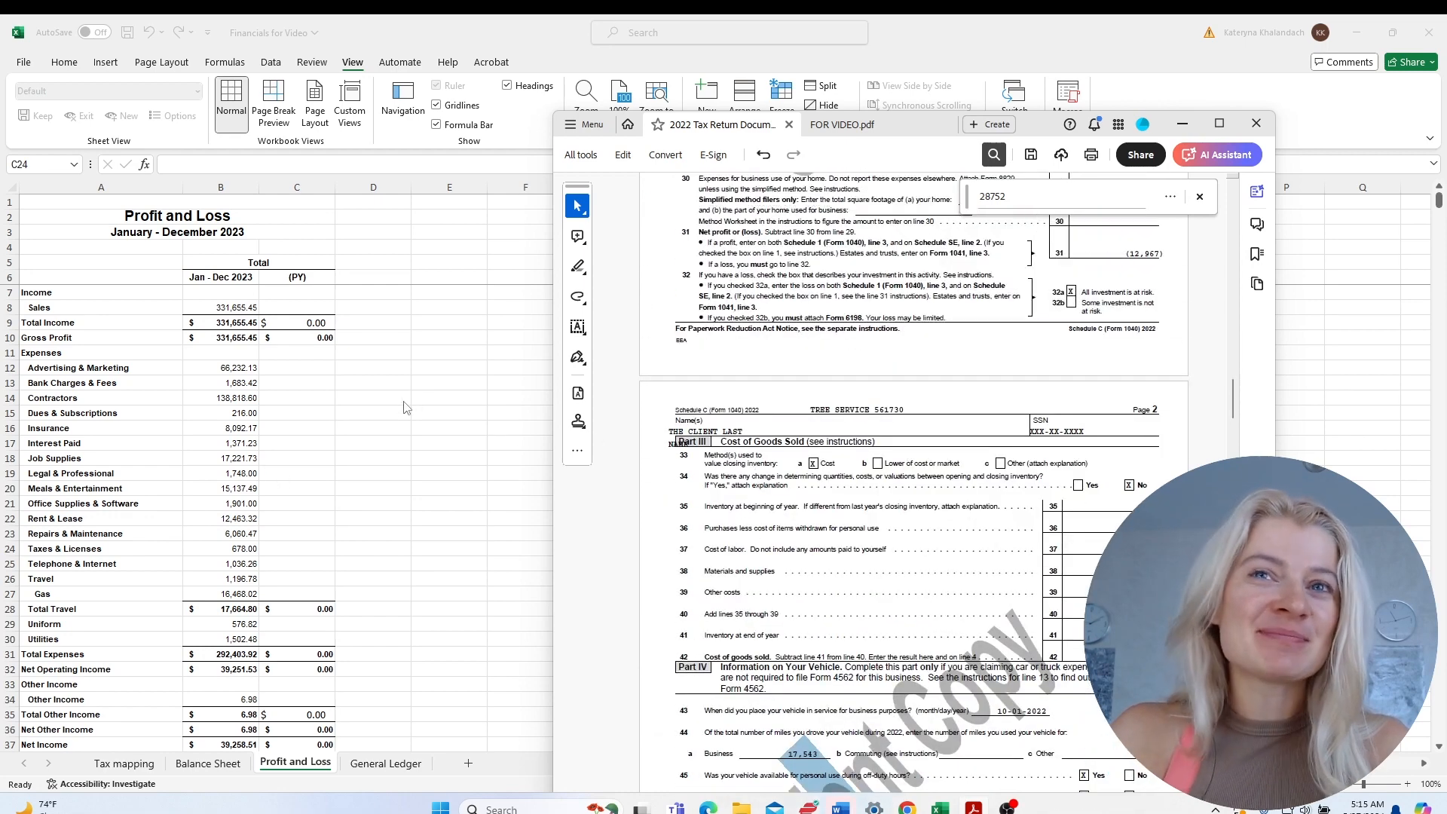
# Switch to the Excel Profit and Loss sheet and inspect the 2023 Sales amount.
pyautogui.click(405, 401)
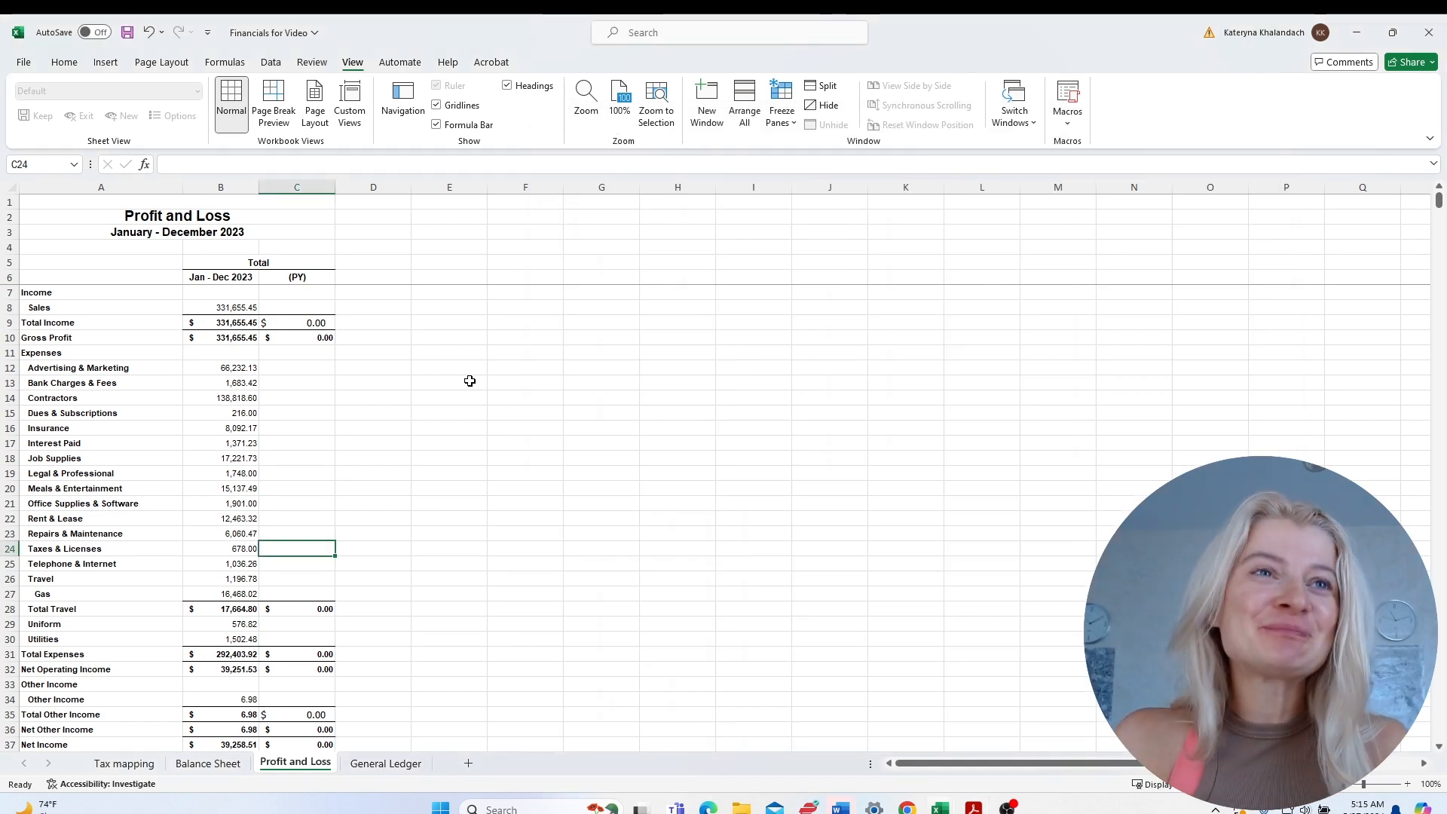
pyautogui.click(287, 397)
pyautogui.click(226, 308)
pyautogui.click(434, 396)
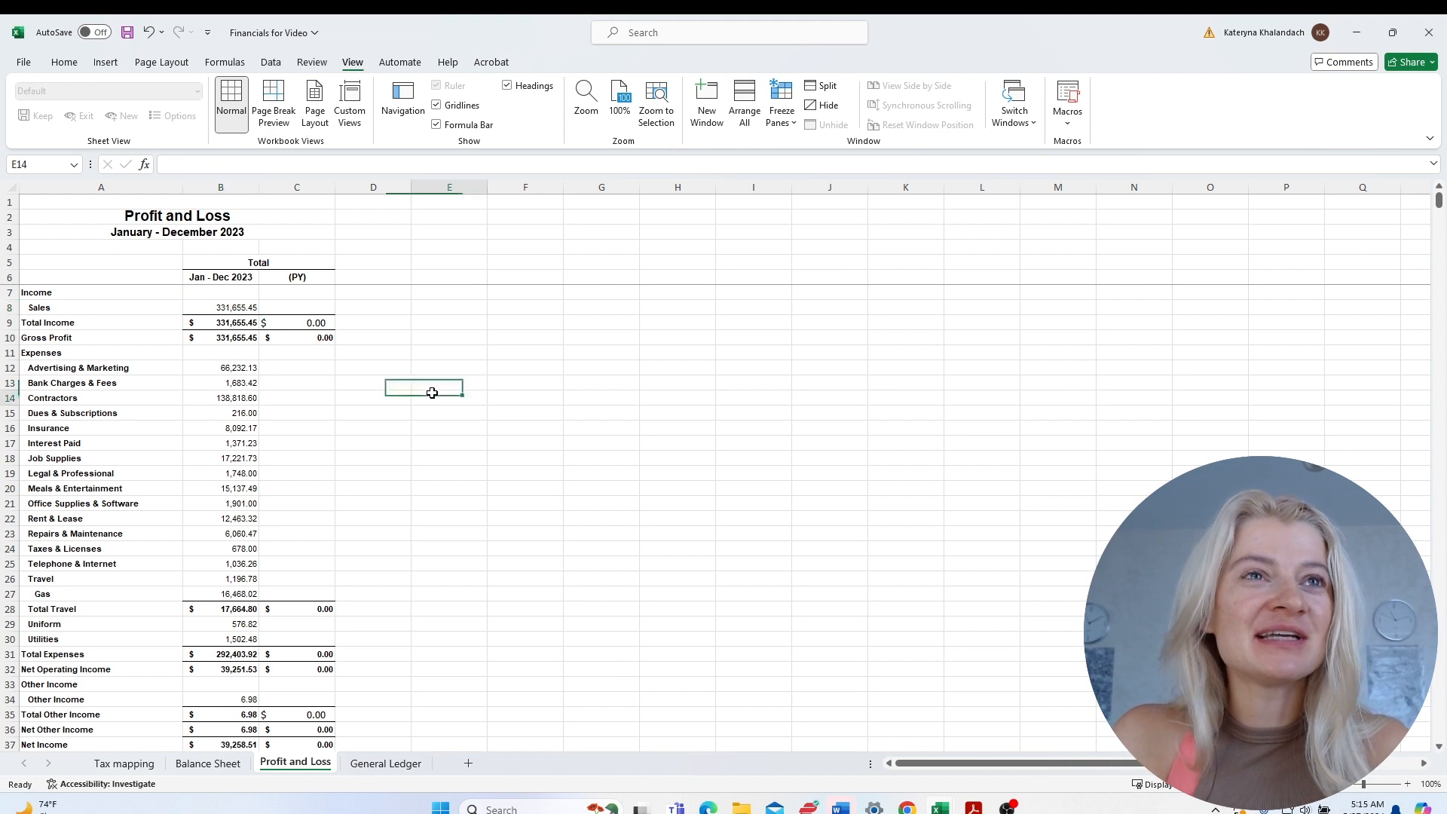
pyautogui.click(226, 310)
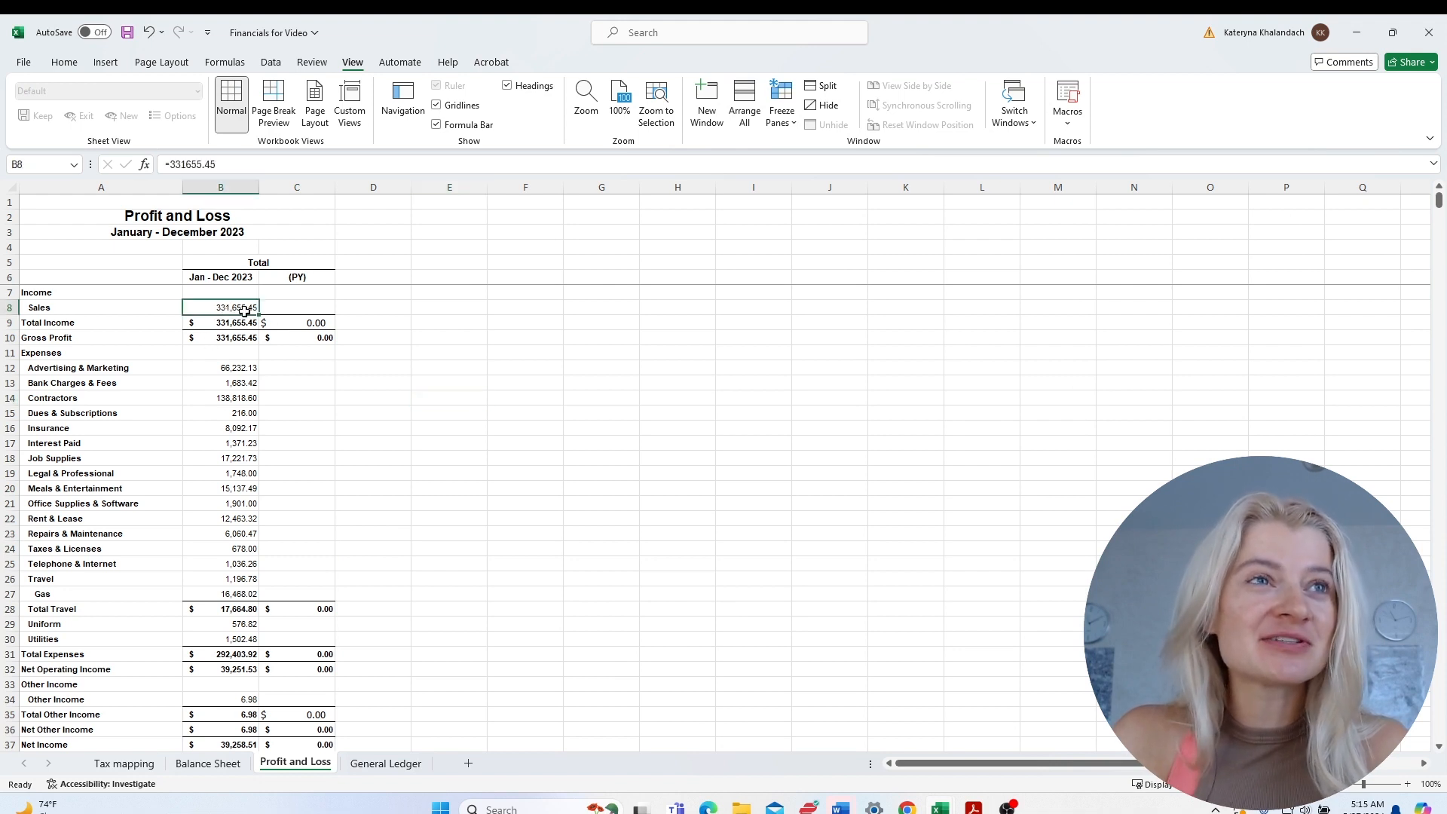
pyautogui.click(287, 387)
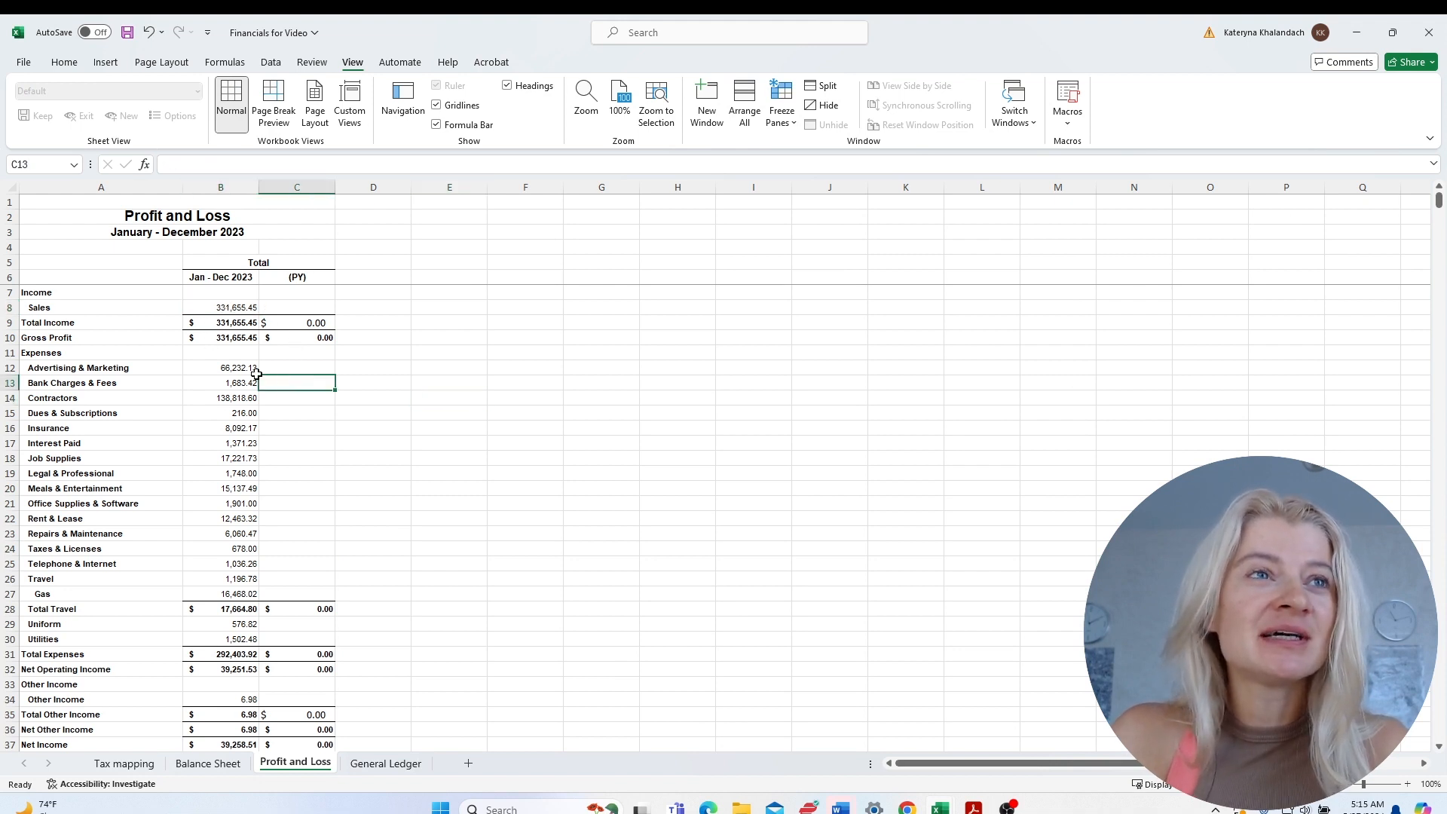
# Examine the 2023 expense rows, including Bank Charges & Fees, Contractors, Meals & Entertainment, Telephone & Internet and Gas.
pyautogui.moveTo(124, 371); pyautogui.dragTo(212, 397)
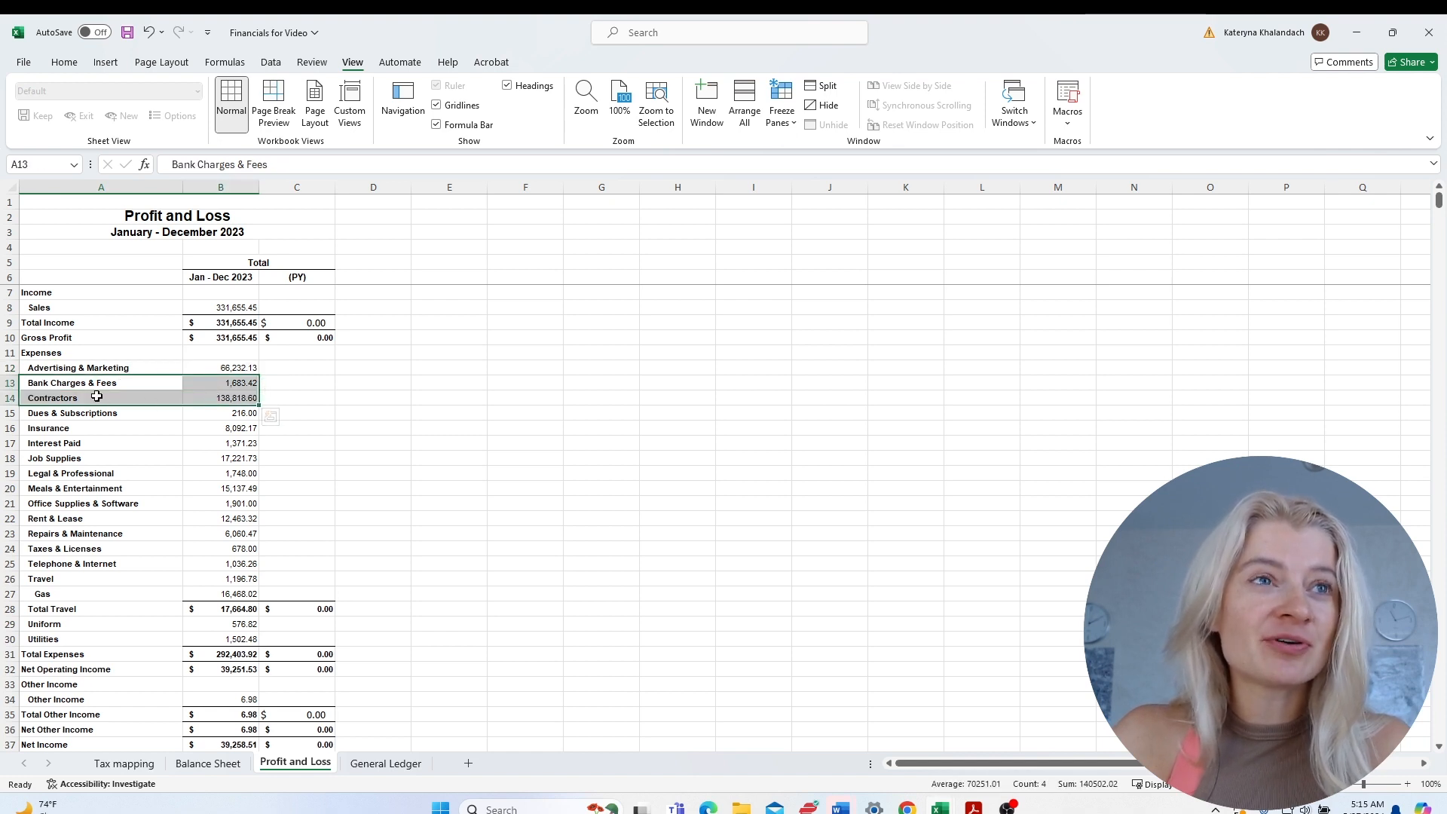
pyautogui.moveTo(91, 397); pyautogui.dragTo(202, 392)
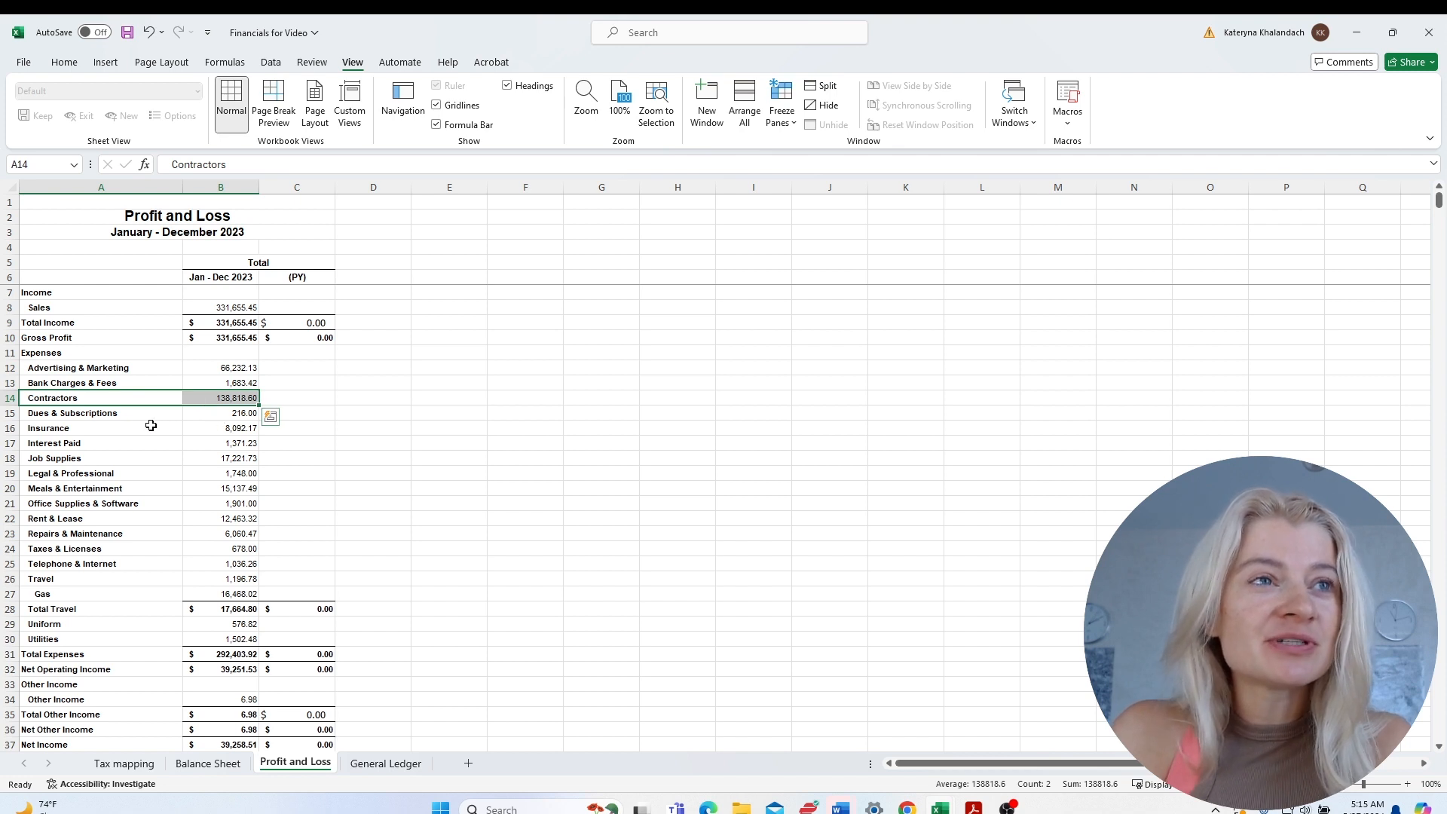
pyautogui.moveTo(129, 417); pyautogui.dragTo(48, 491)
pyautogui.click(21, 489)
pyautogui.scroll(-1, 117, 557)
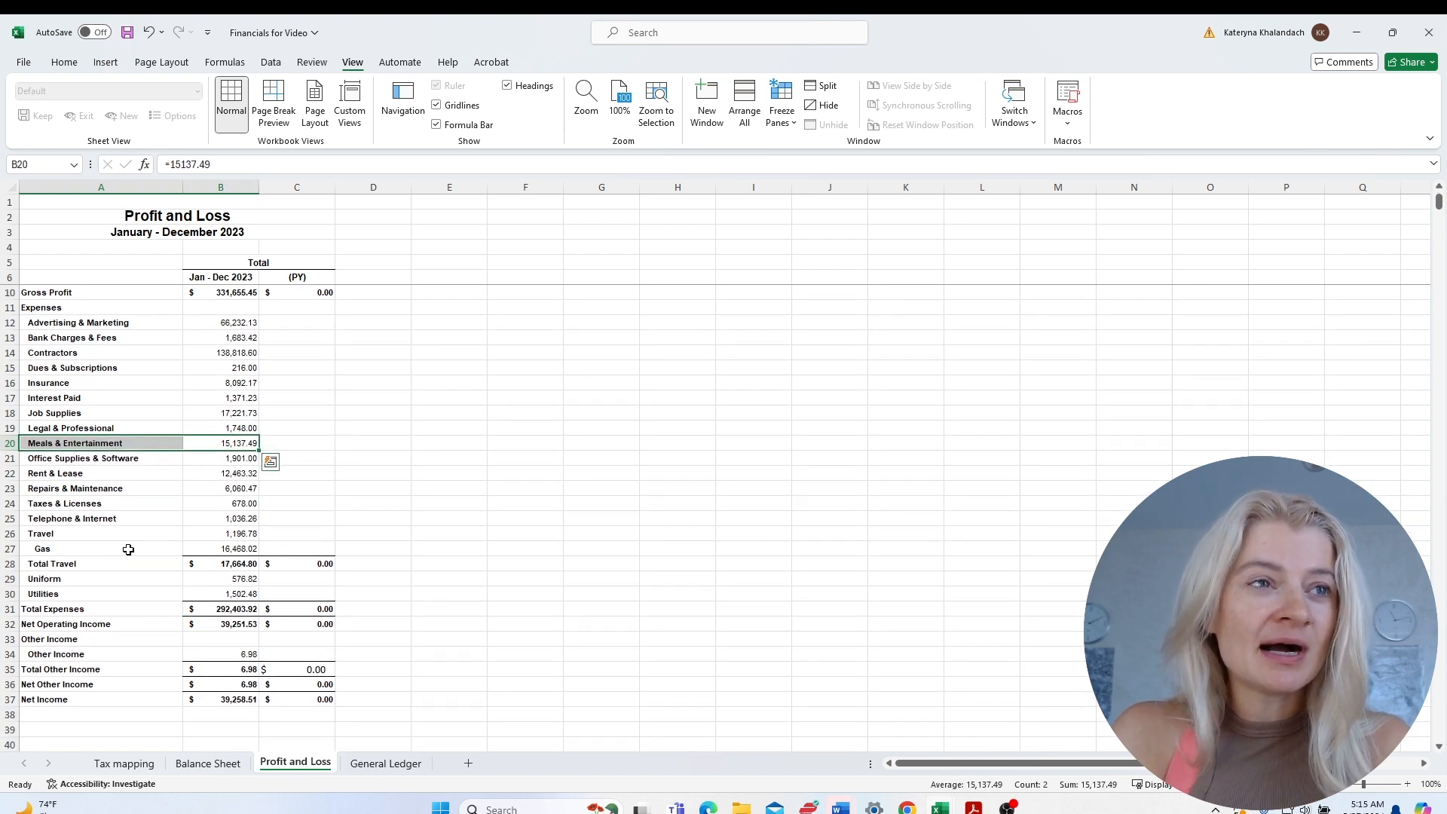
pyautogui.click(200, 521)
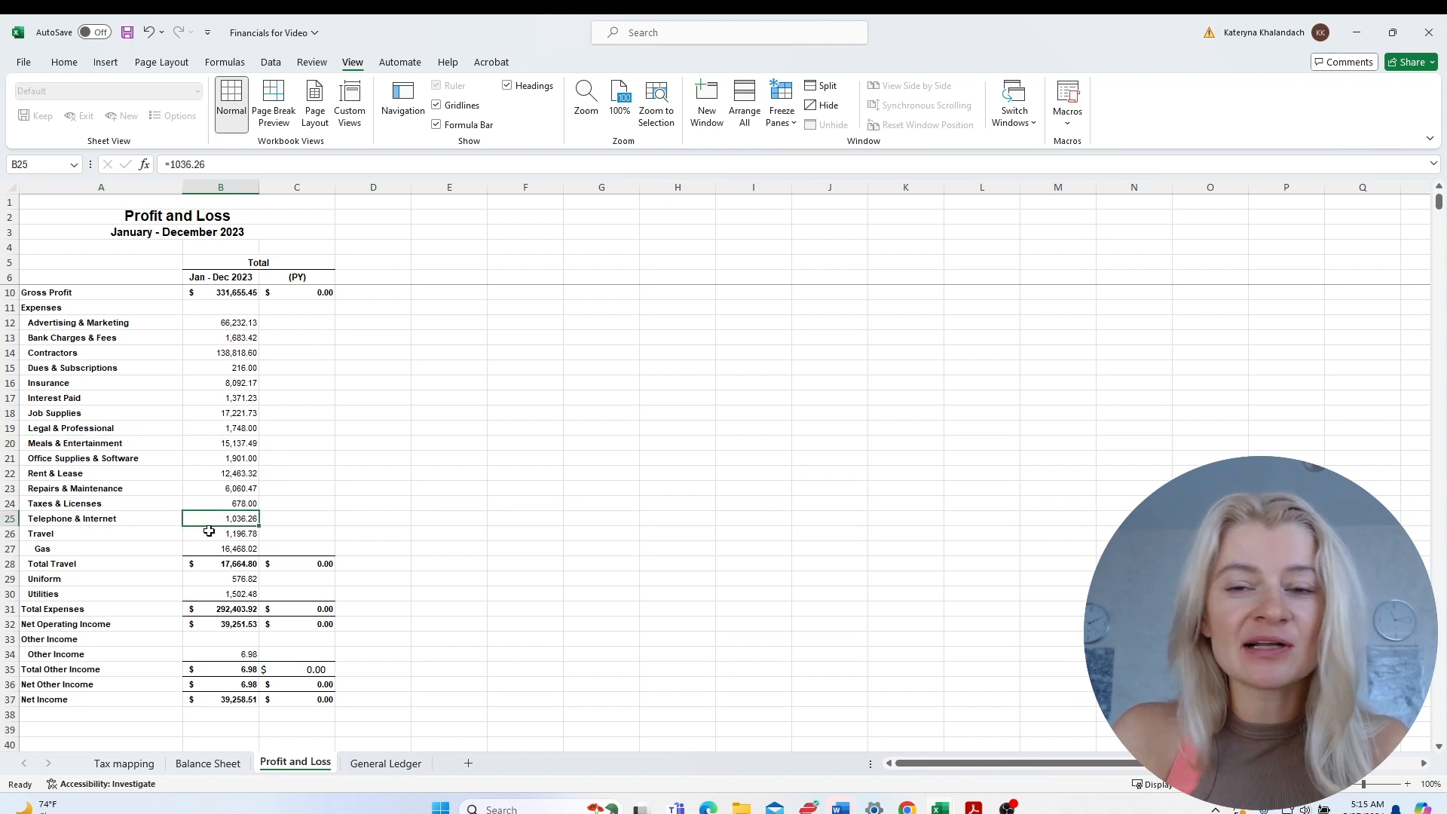
pyautogui.moveTo(229, 548); pyautogui.dragTo(134, 559)
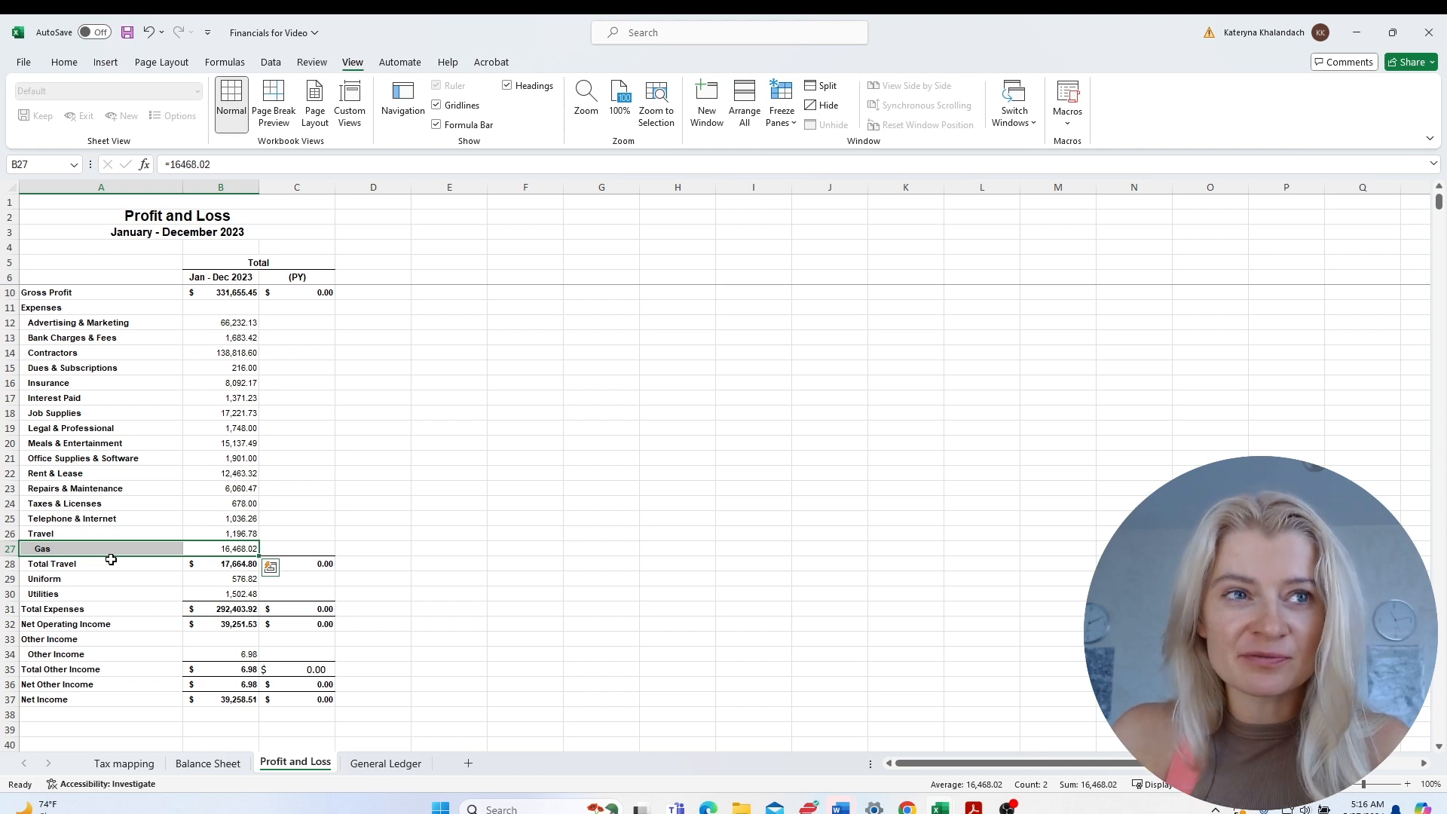
# Examine the Gas amount under Travel and the Utilities row on the 2023 Profit and Loss sheet.
pyautogui.click(219, 549)
pyautogui.click(86, 548)
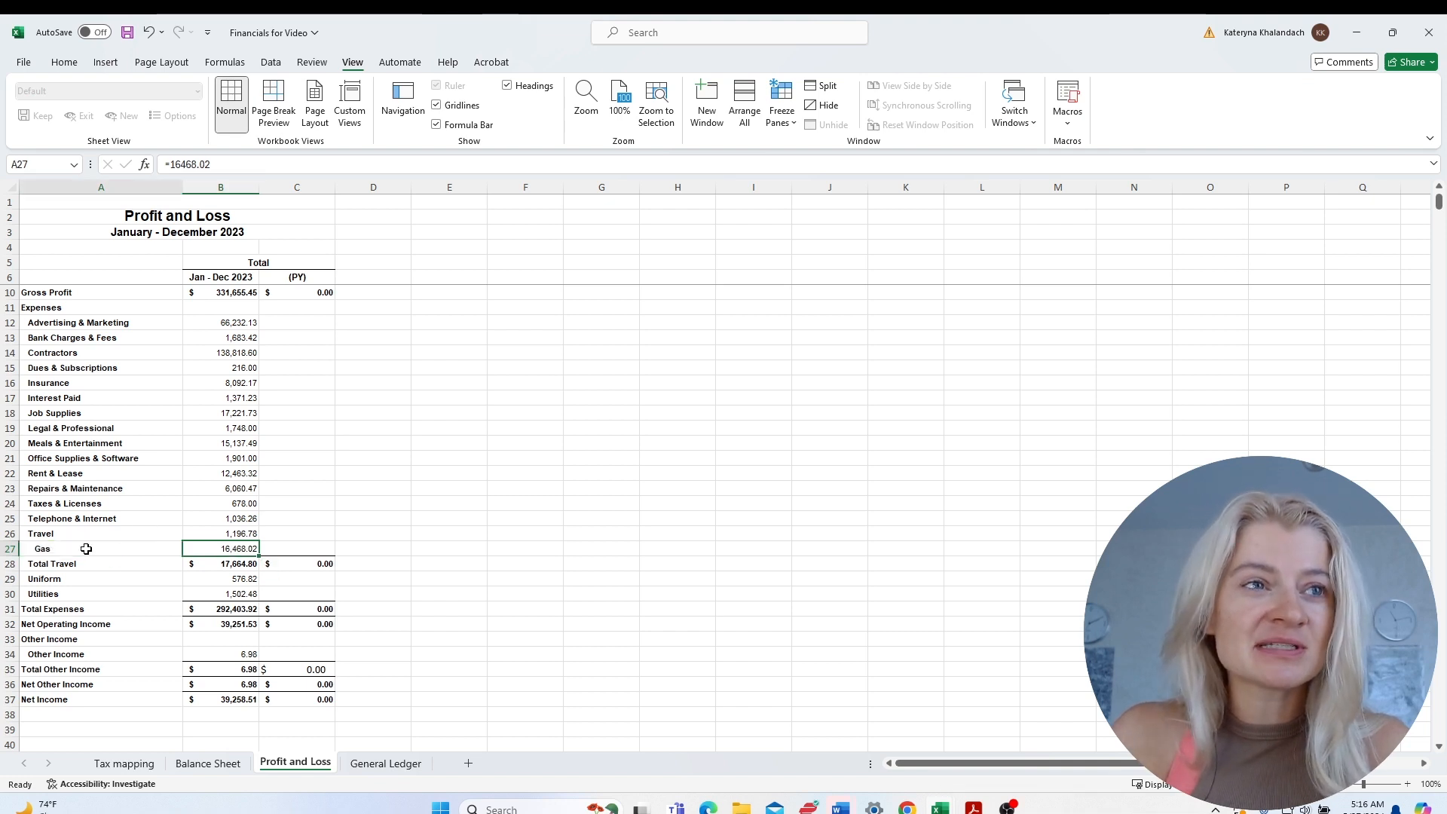
pyautogui.moveTo(86, 549); pyautogui.dragTo(210, 548)
pyautogui.click(106, 597)
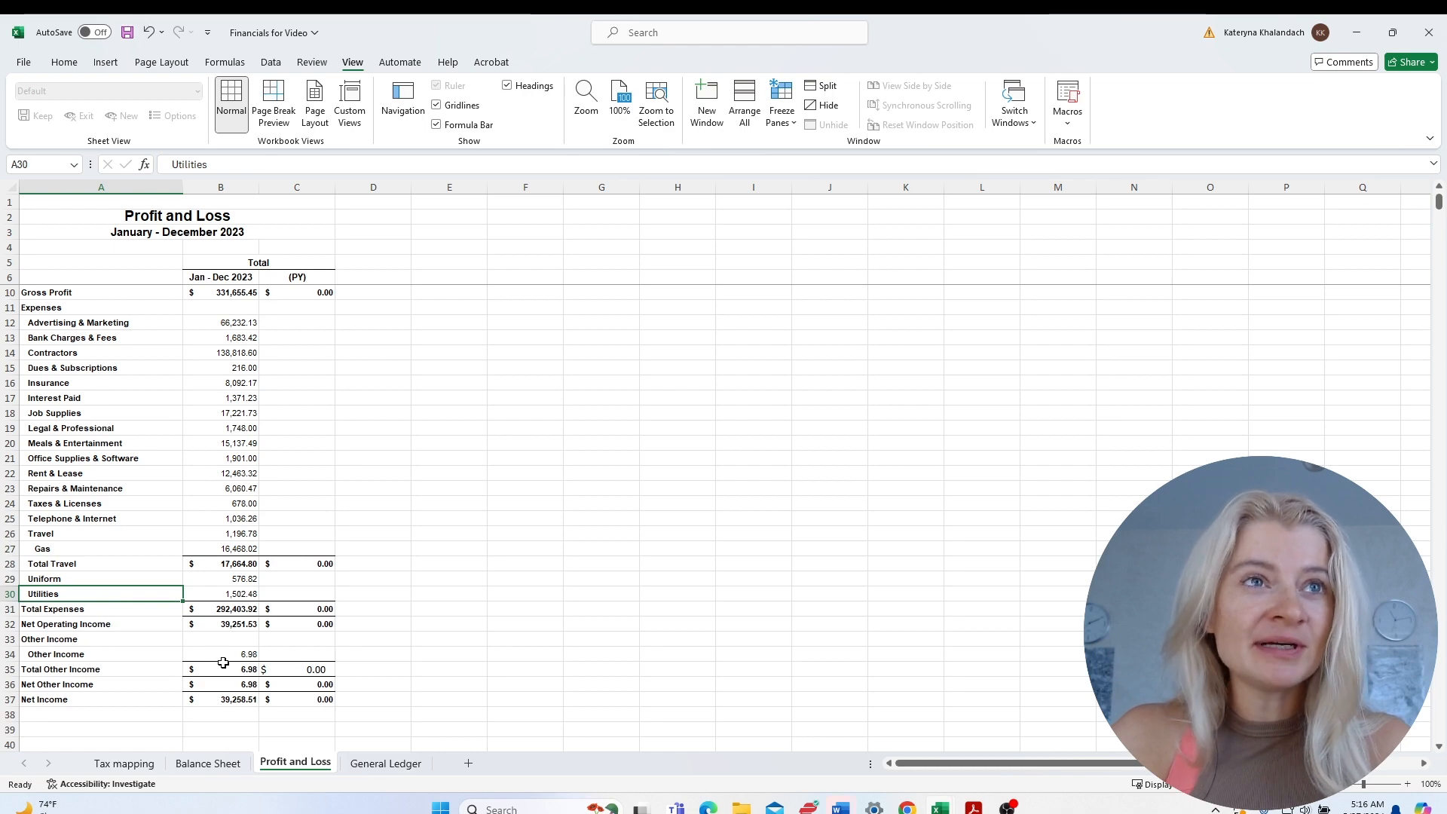
pyautogui.scroll(1, 233, 638)
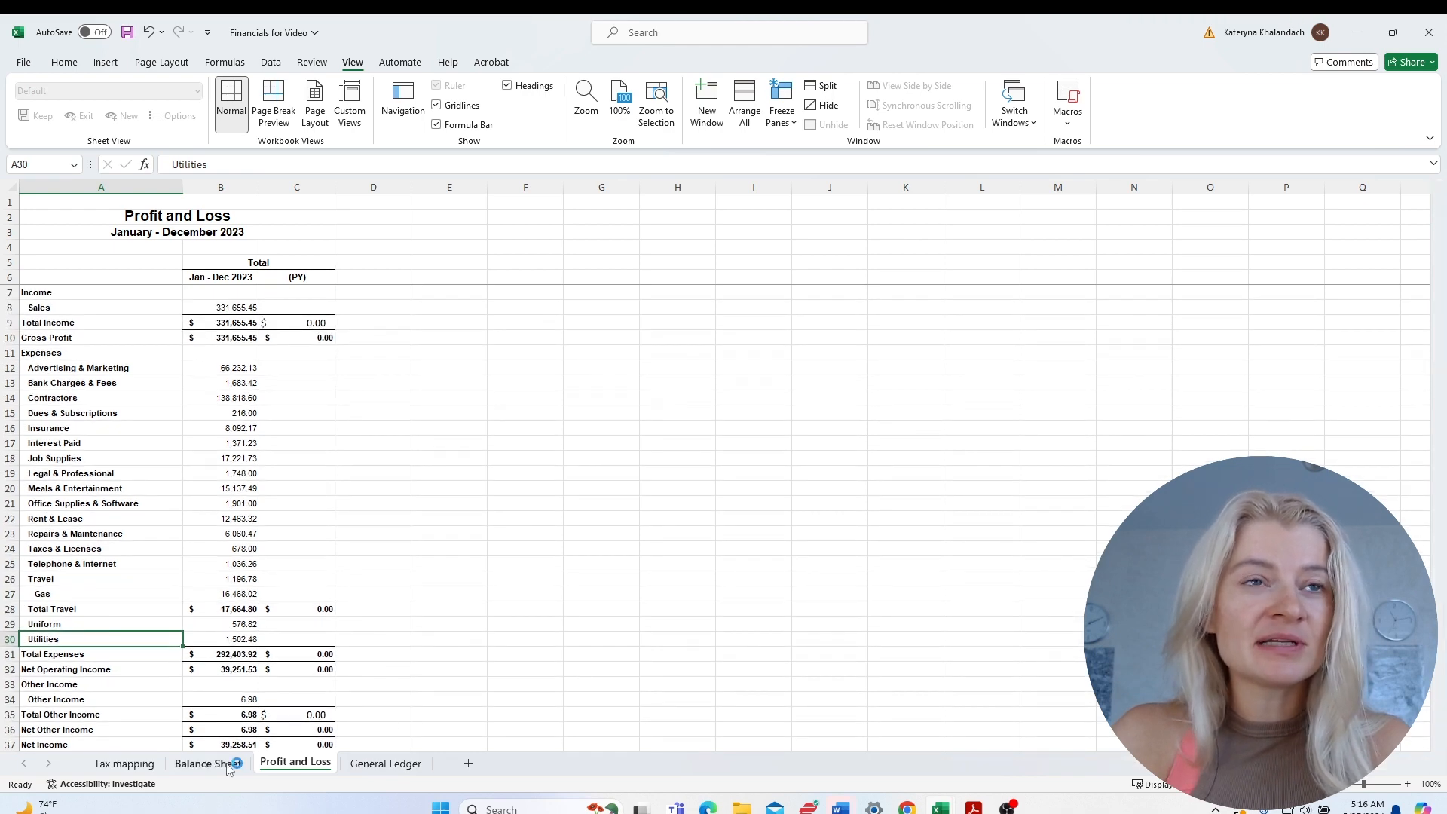
# Open the Balance Sheet and inspect the bank account balance and the 2022 (PY) column.
pyautogui.click(228, 765)
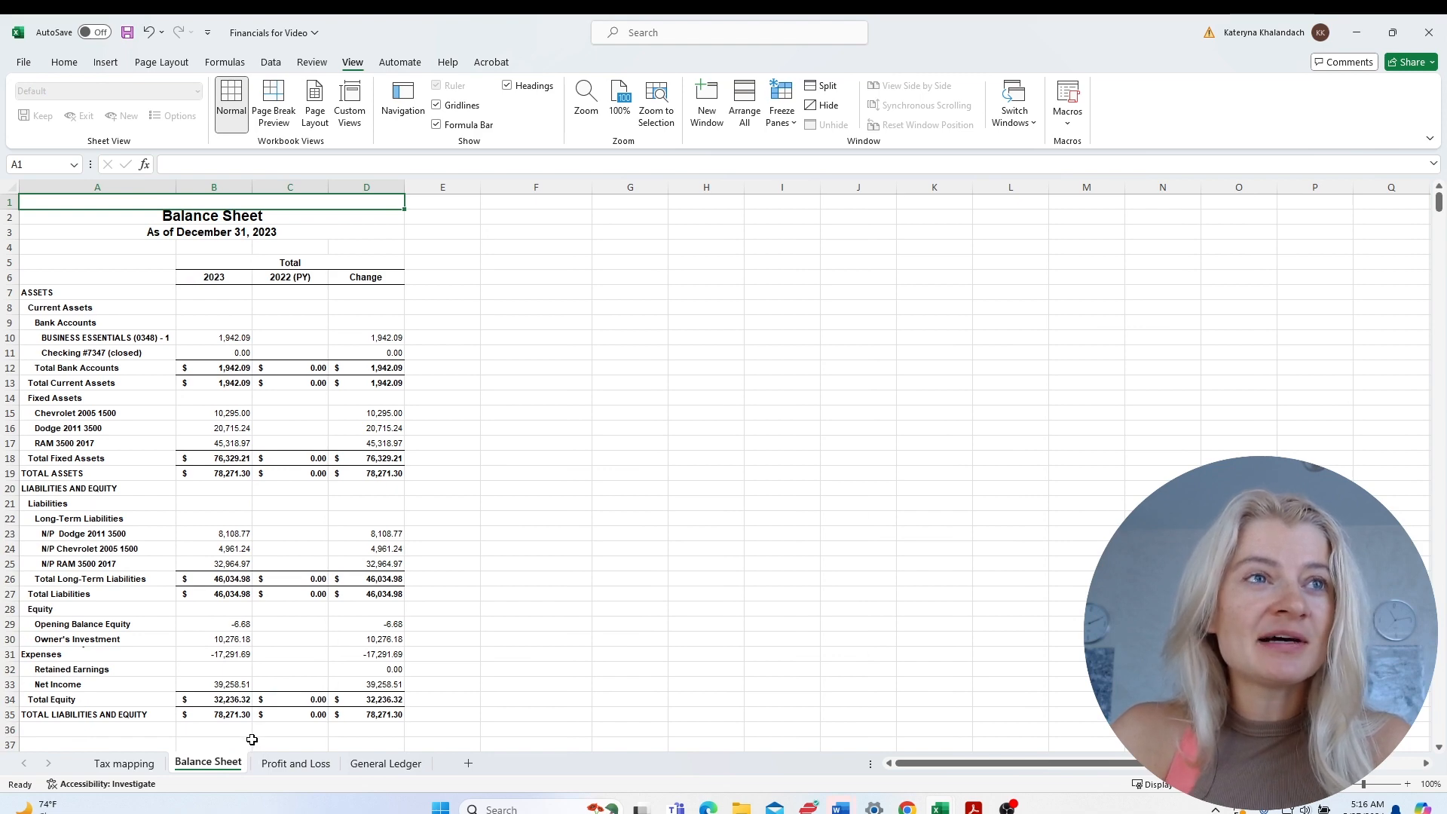
pyautogui.click(228, 340)
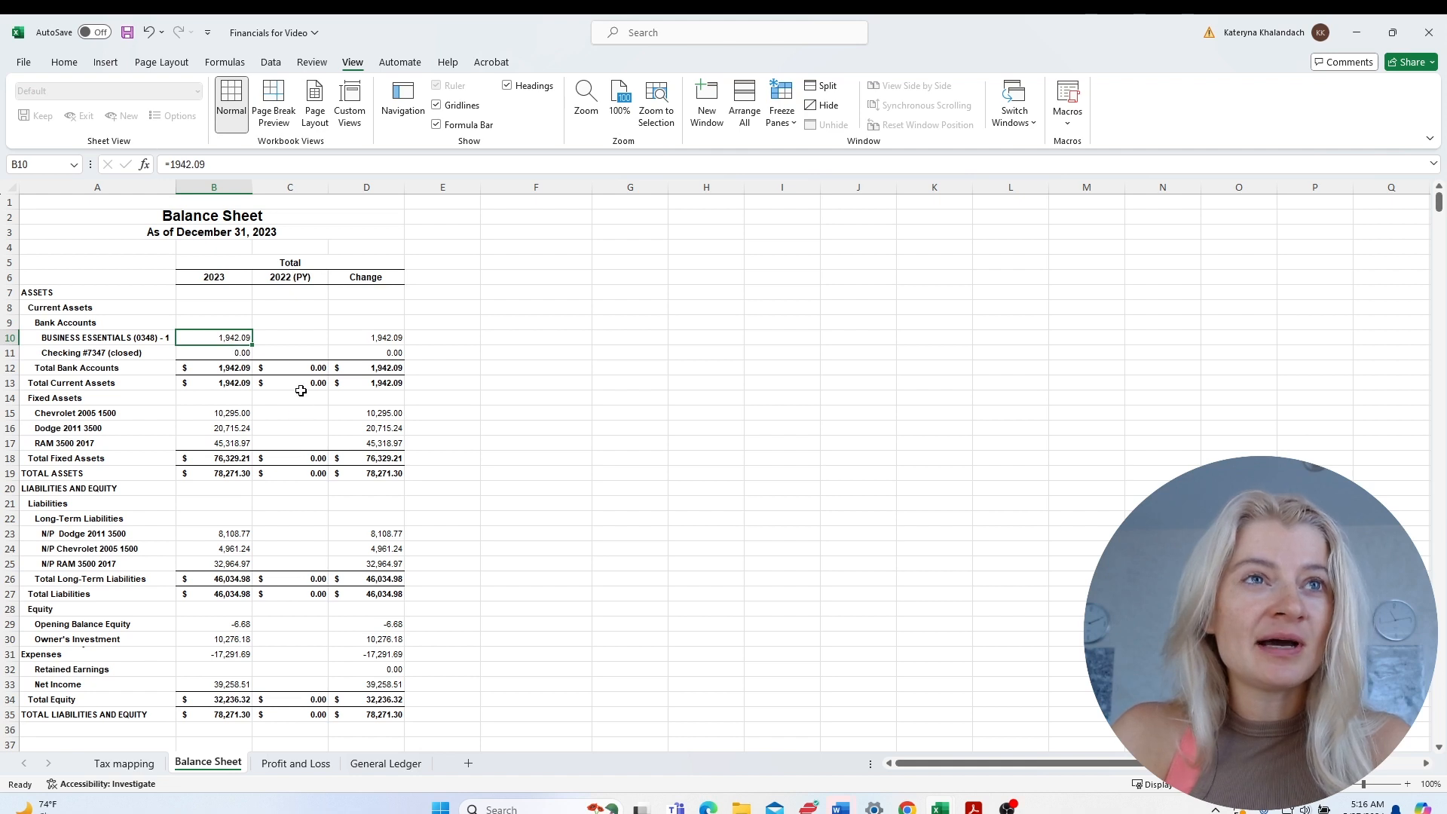
pyautogui.click(317, 189)
pyautogui.click(225, 321)
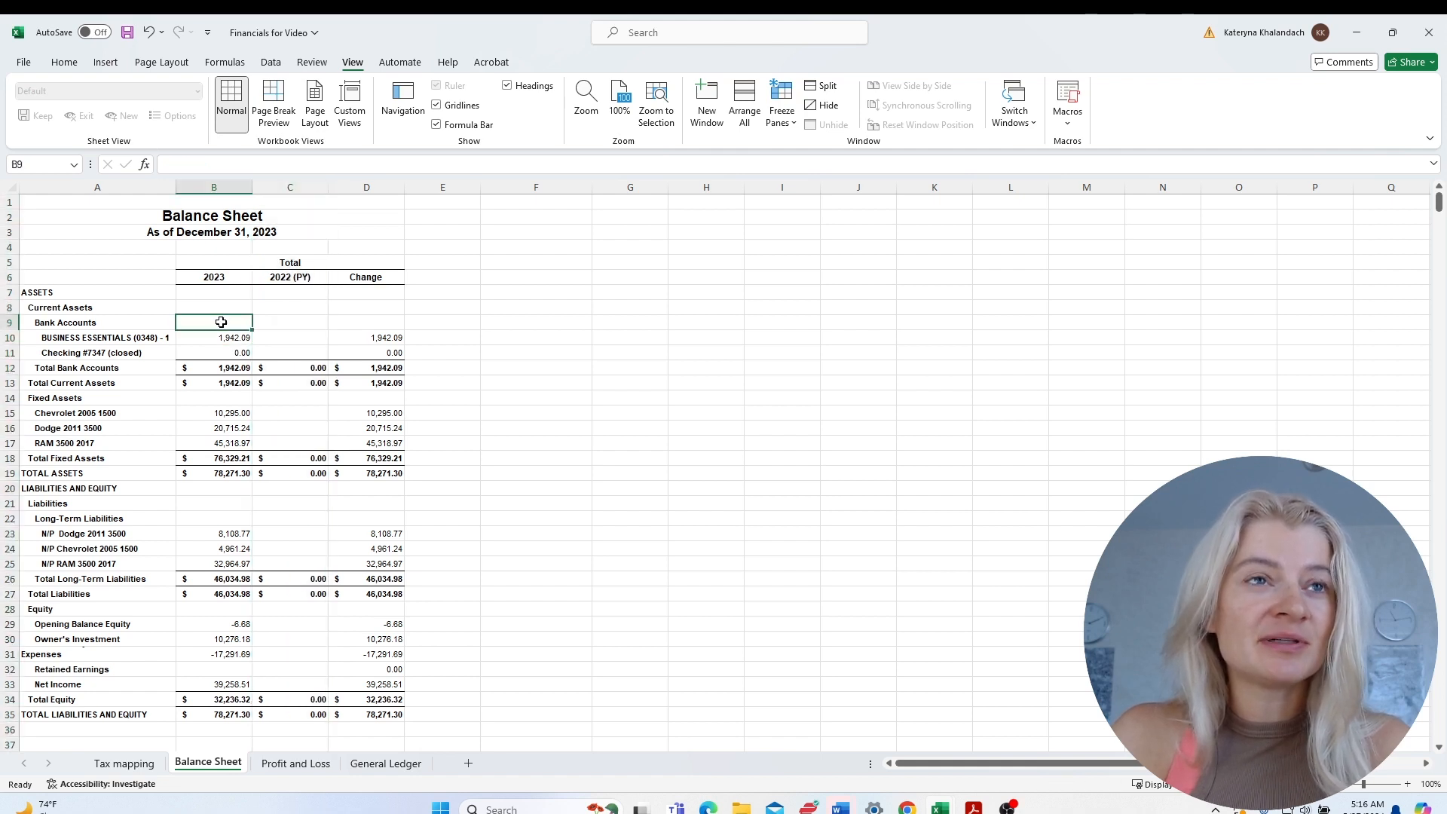
# Return to the Profit and Loss sheet and review the 2023 Sales, Total Income and Gross Profit amounts.
pyautogui.click(275, 769)
pyautogui.click(324, 366)
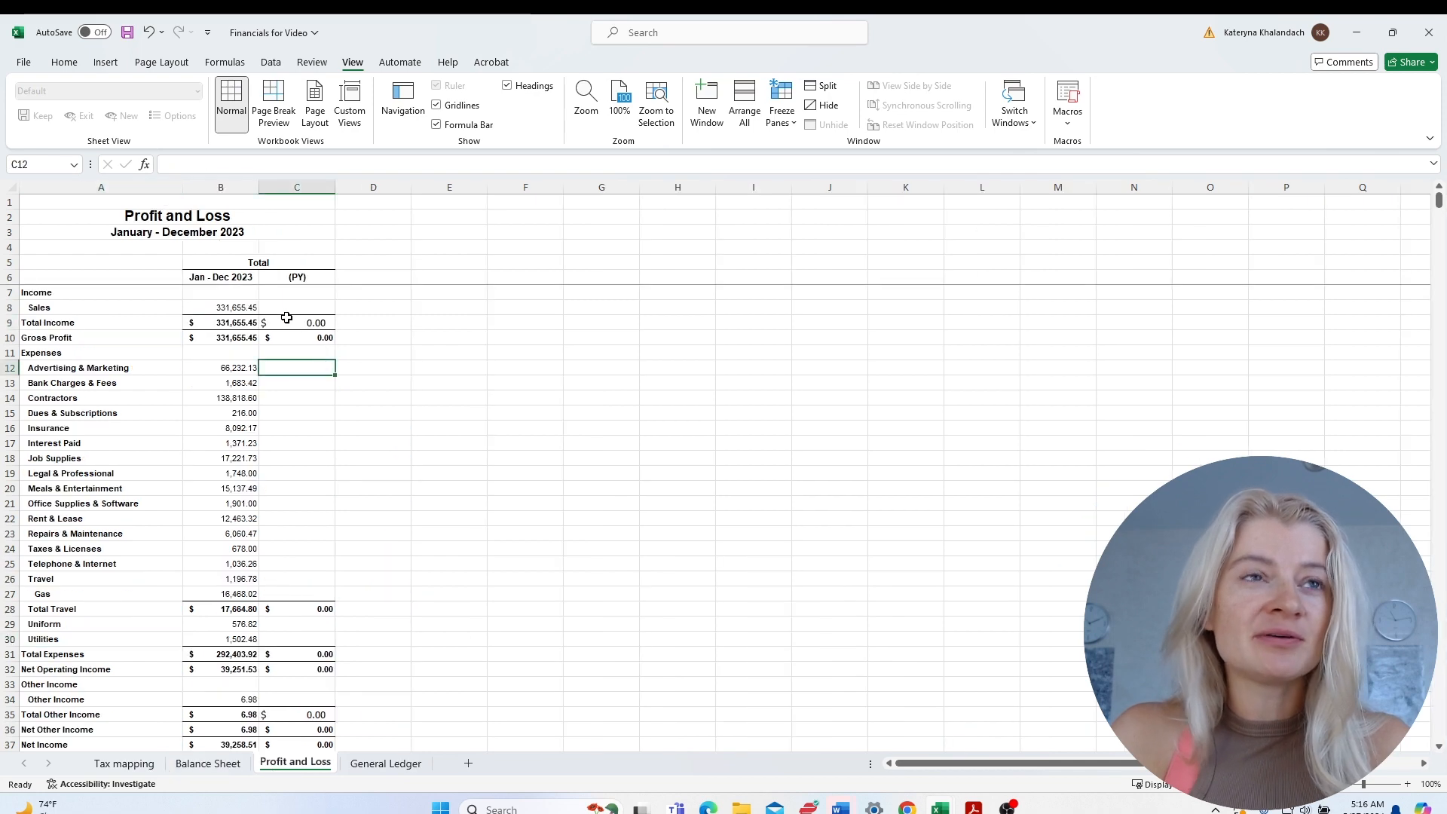
pyautogui.click(234, 306)
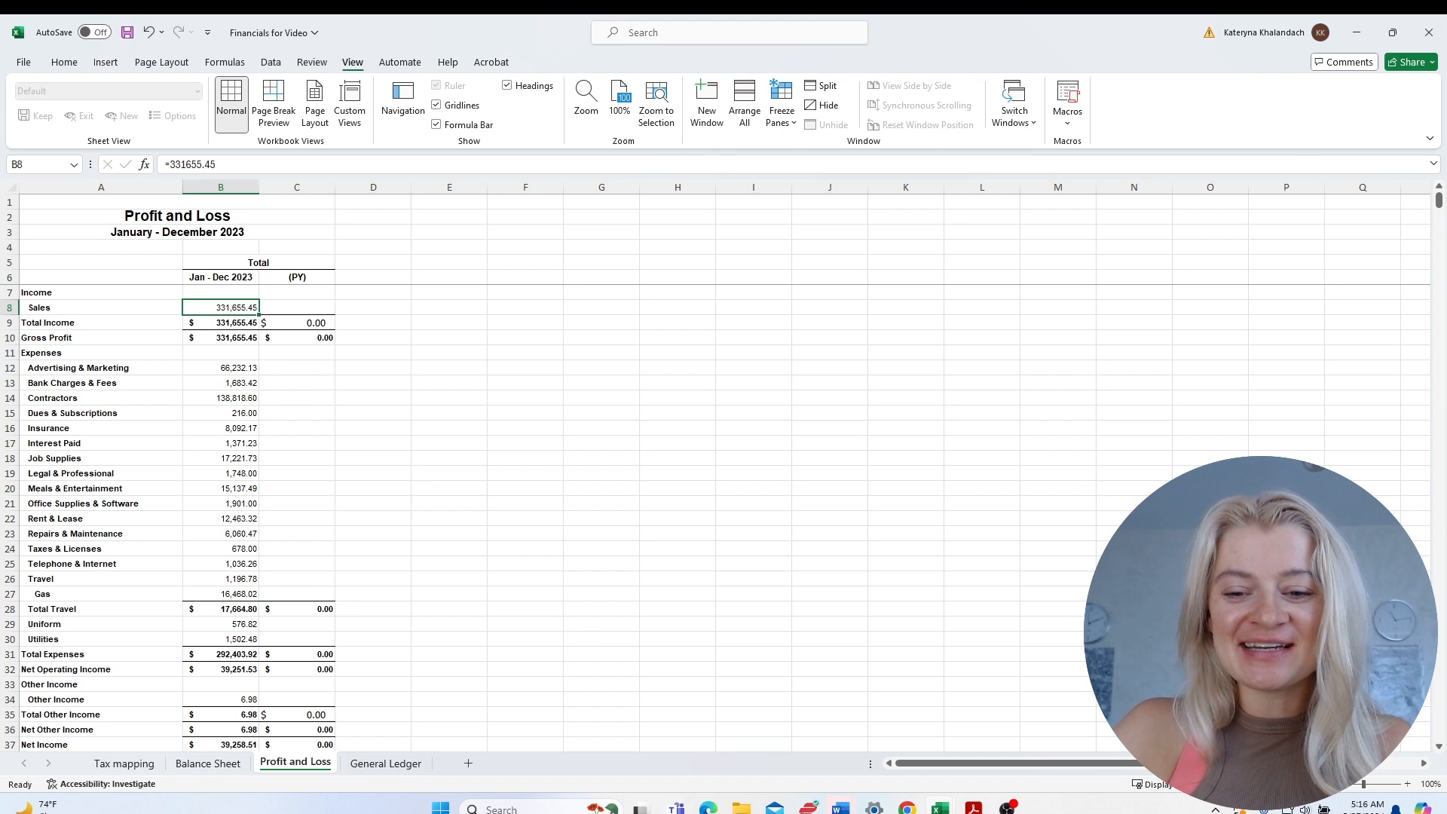
pyautogui.click(531, 387)
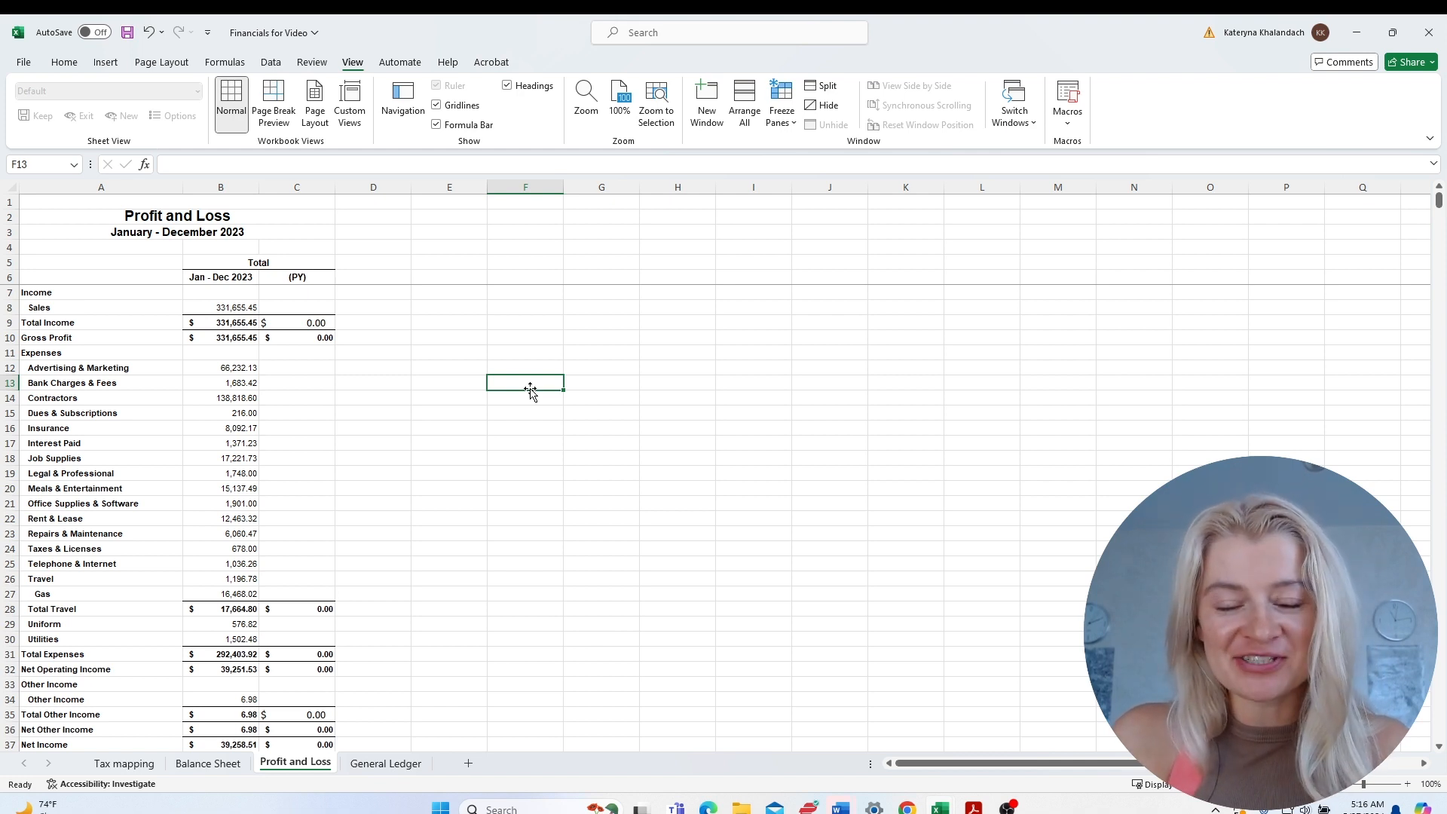
pyautogui.moveTo(197, 307); pyautogui.dragTo(238, 334)
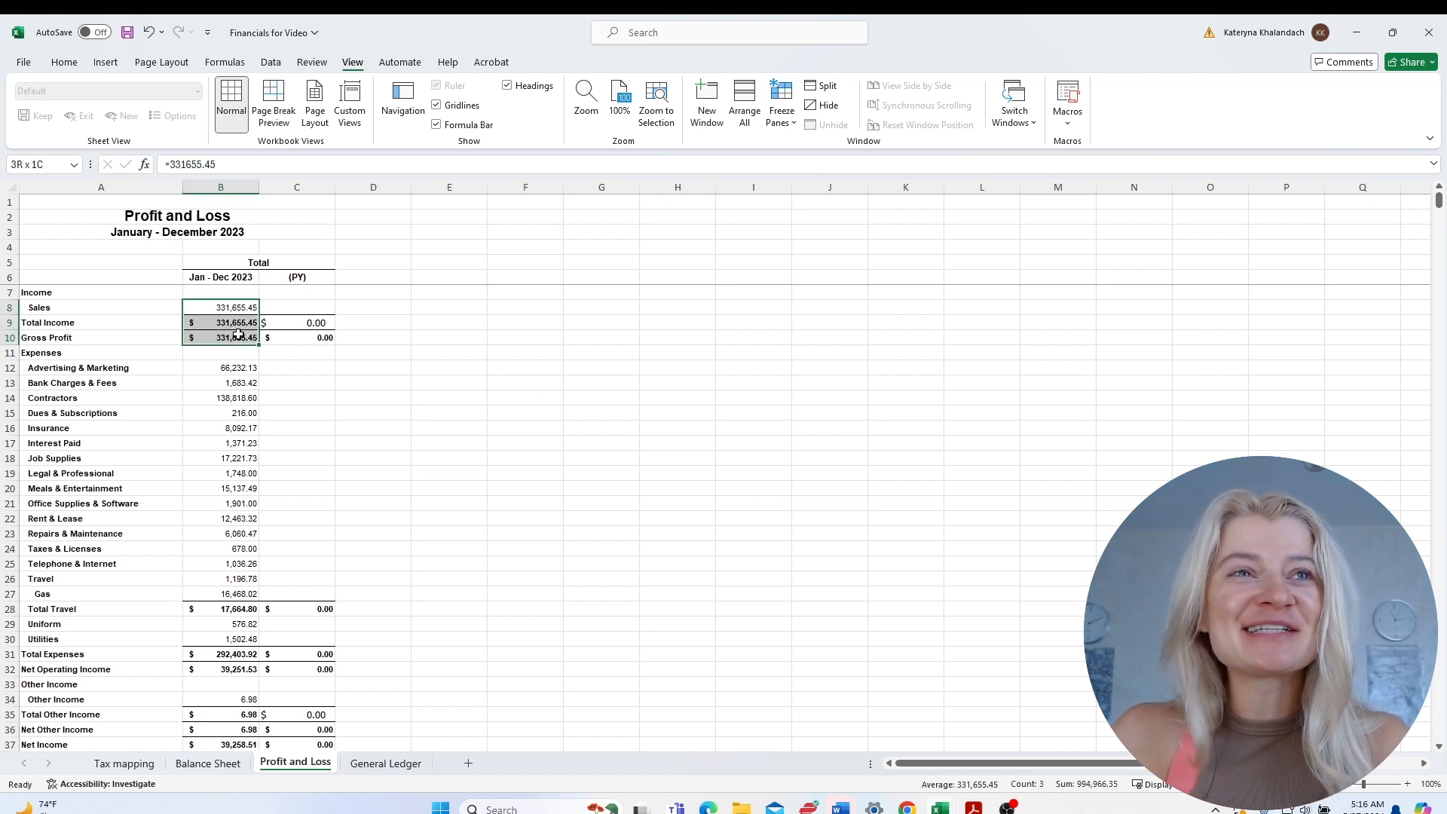
pyautogui.click(230, 383)
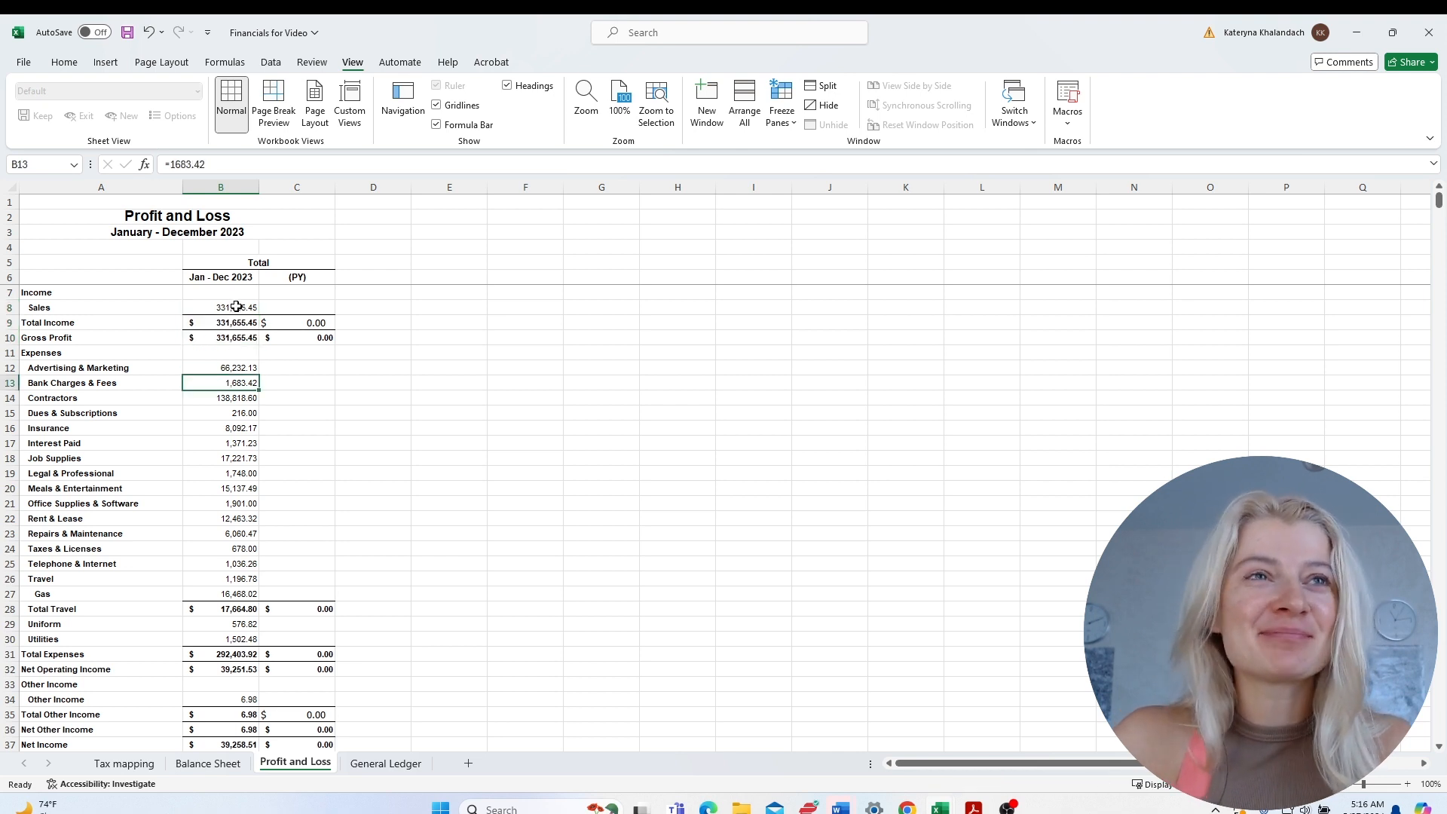
pyautogui.click(236, 305)
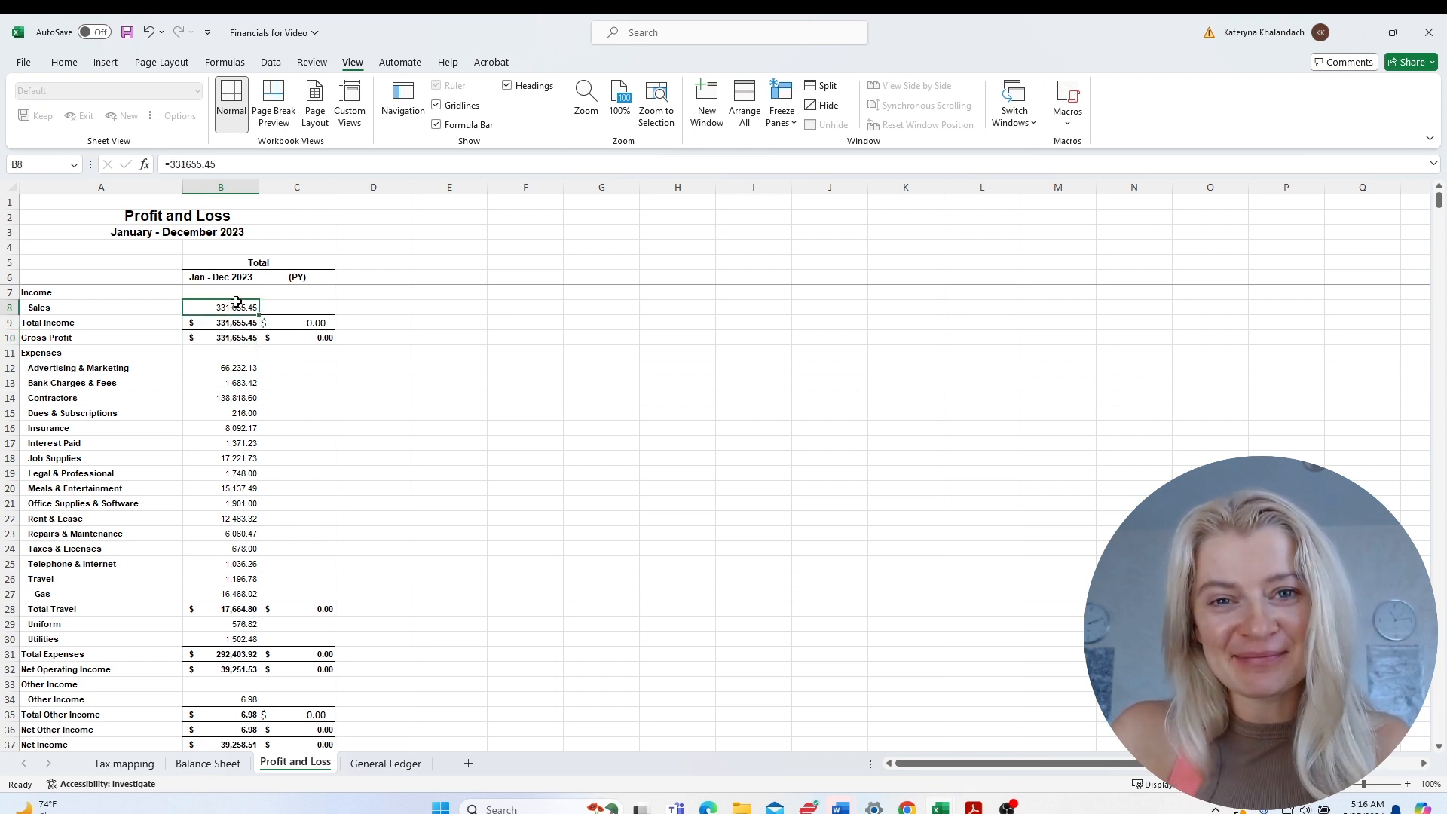
# Compare the 2022 (PY) column with the 2023 column on the Balance Sheet.
pyautogui.click(229, 765)
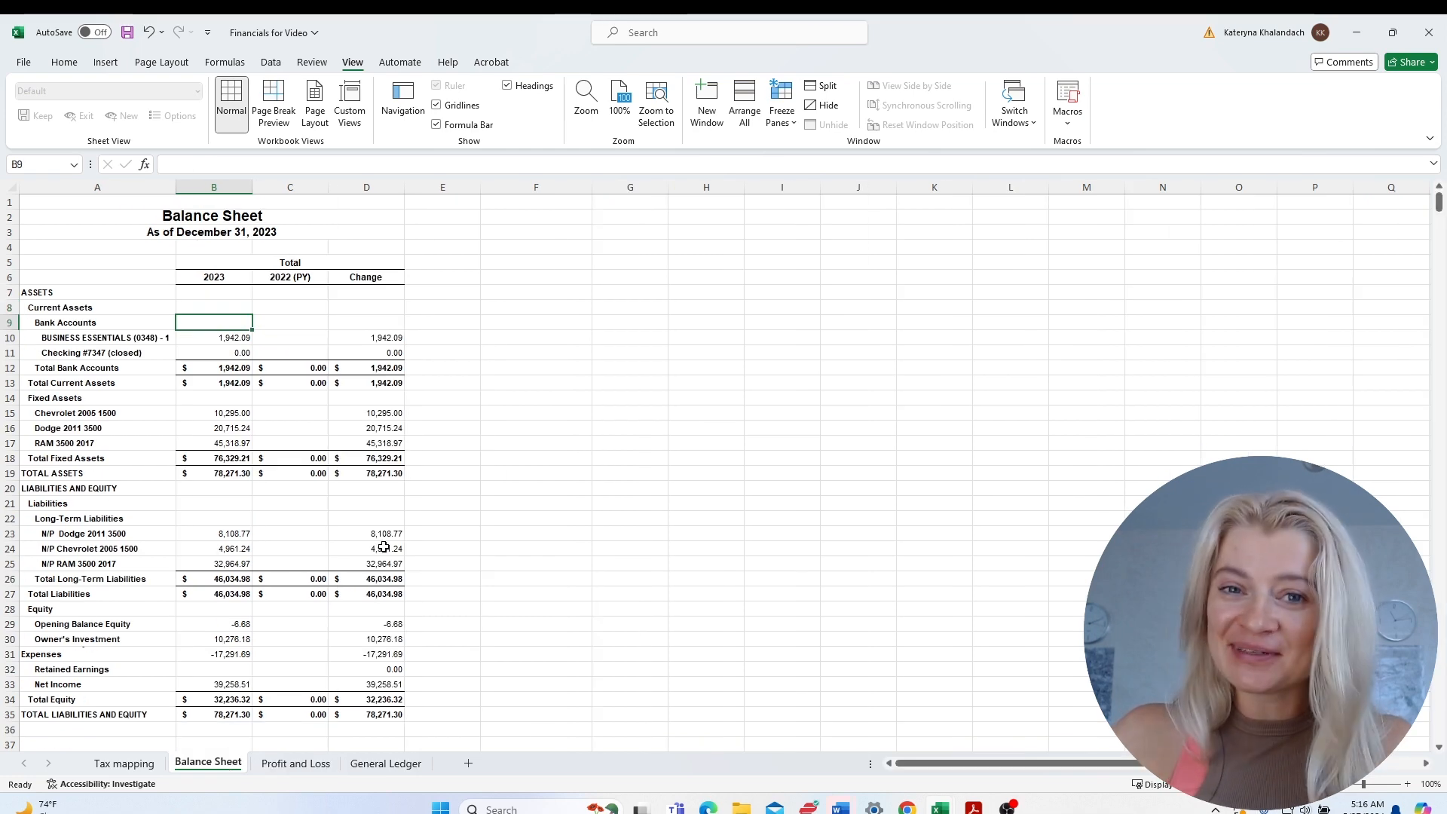
pyautogui.click(294, 413)
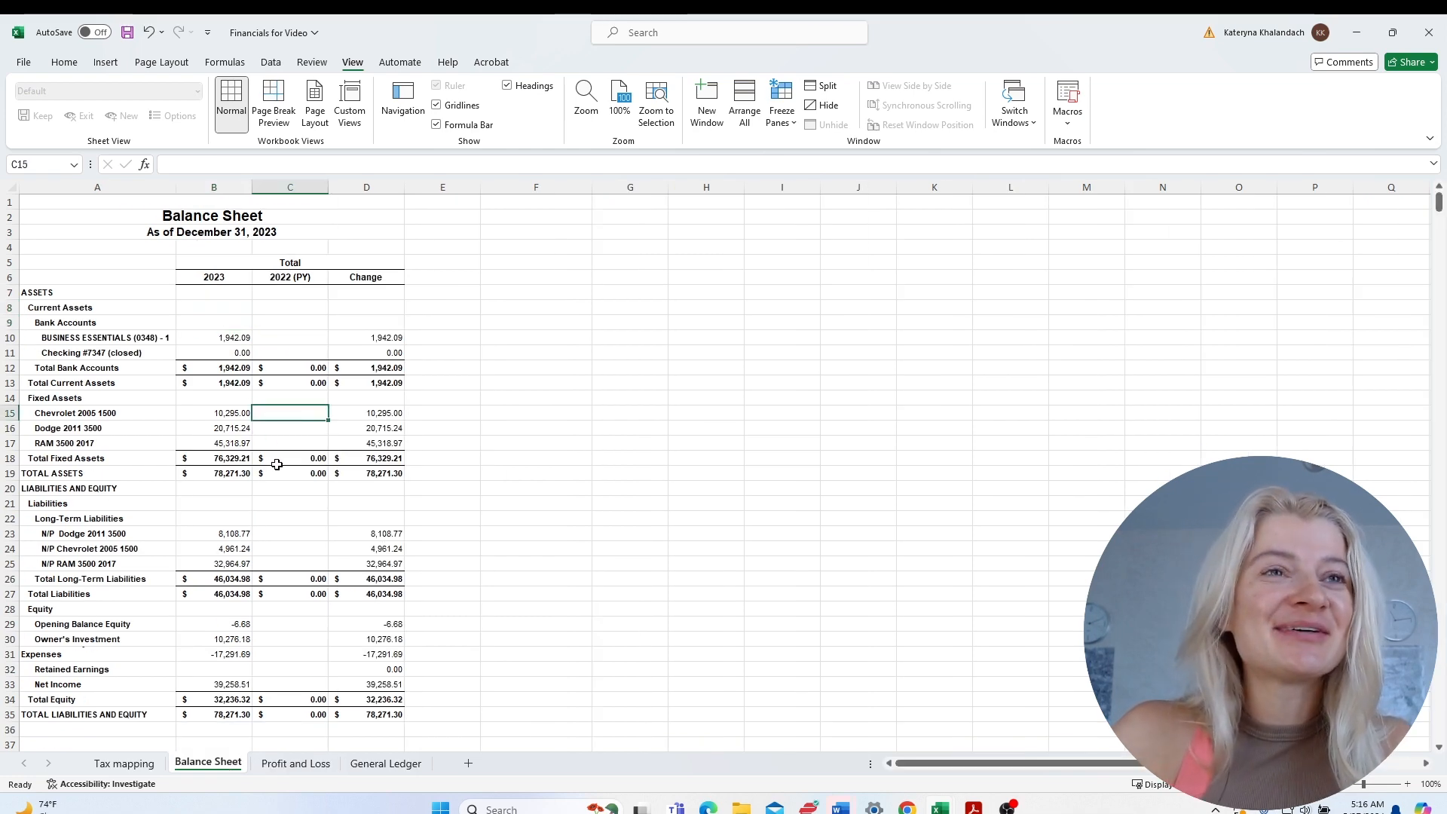
pyautogui.click(299, 187)
pyautogui.scroll(-3, 290, 603)
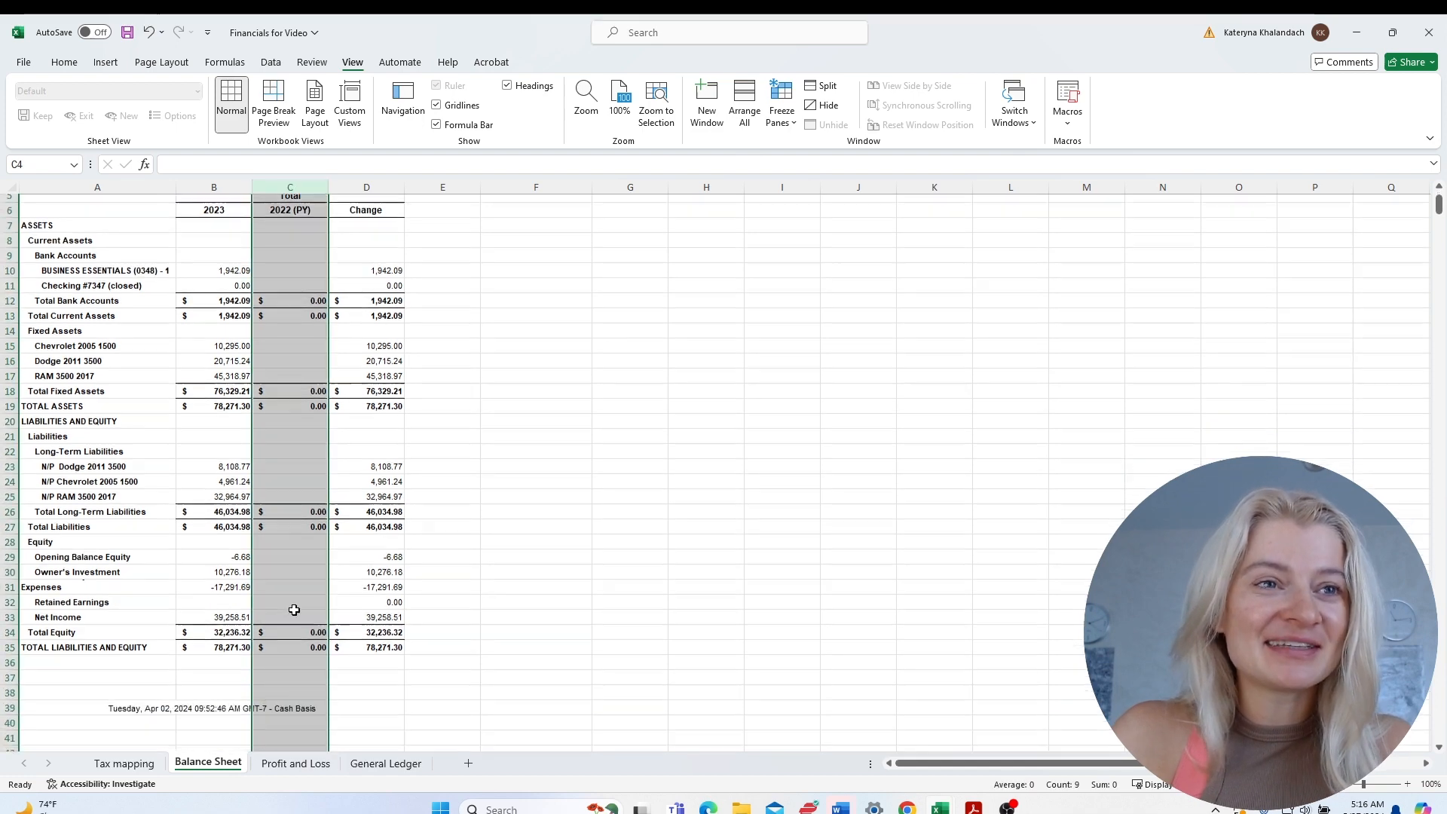
pyautogui.scroll(3, 294, 609)
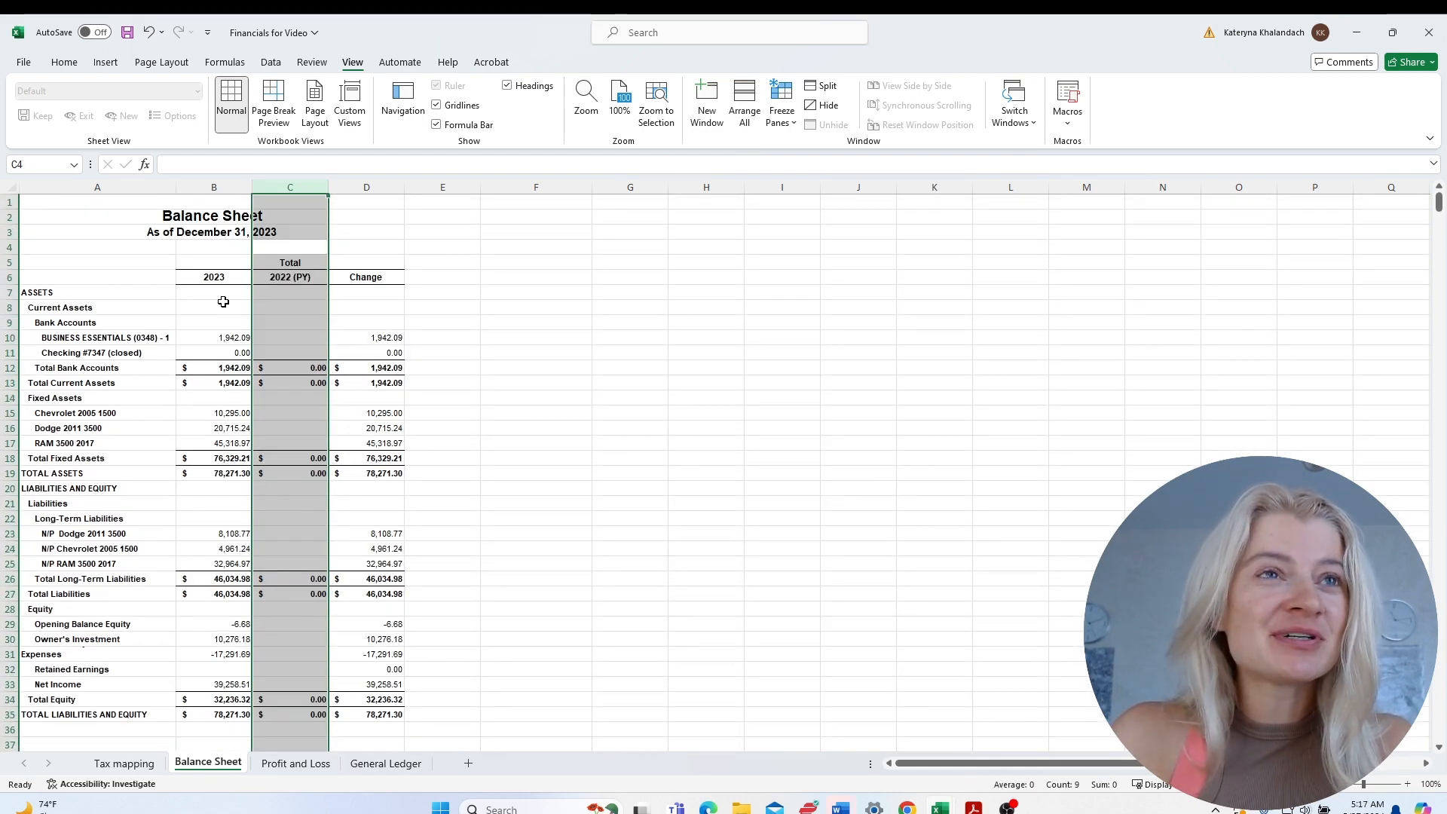
pyautogui.click(228, 185)
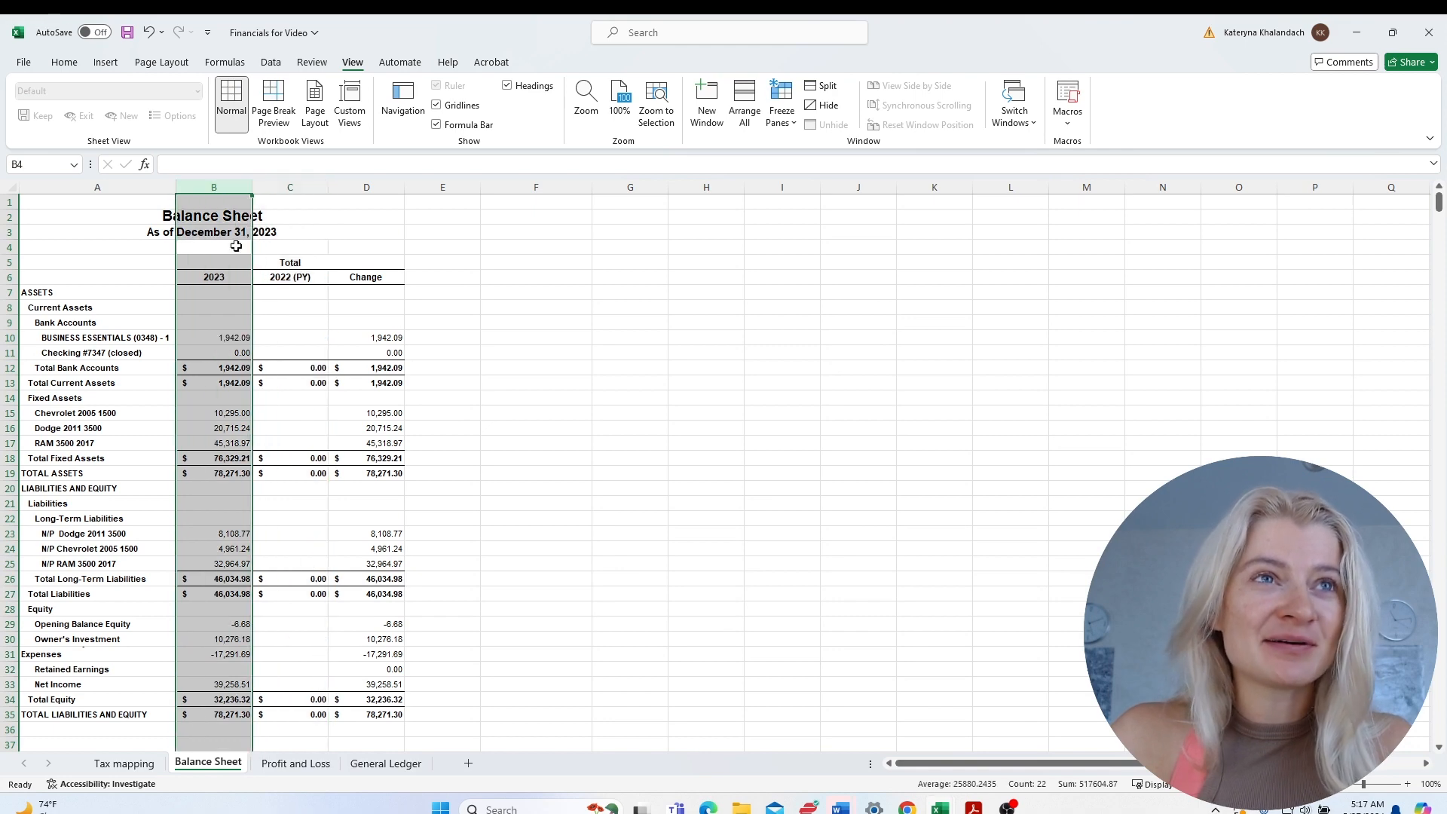
pyautogui.click(263, 347)
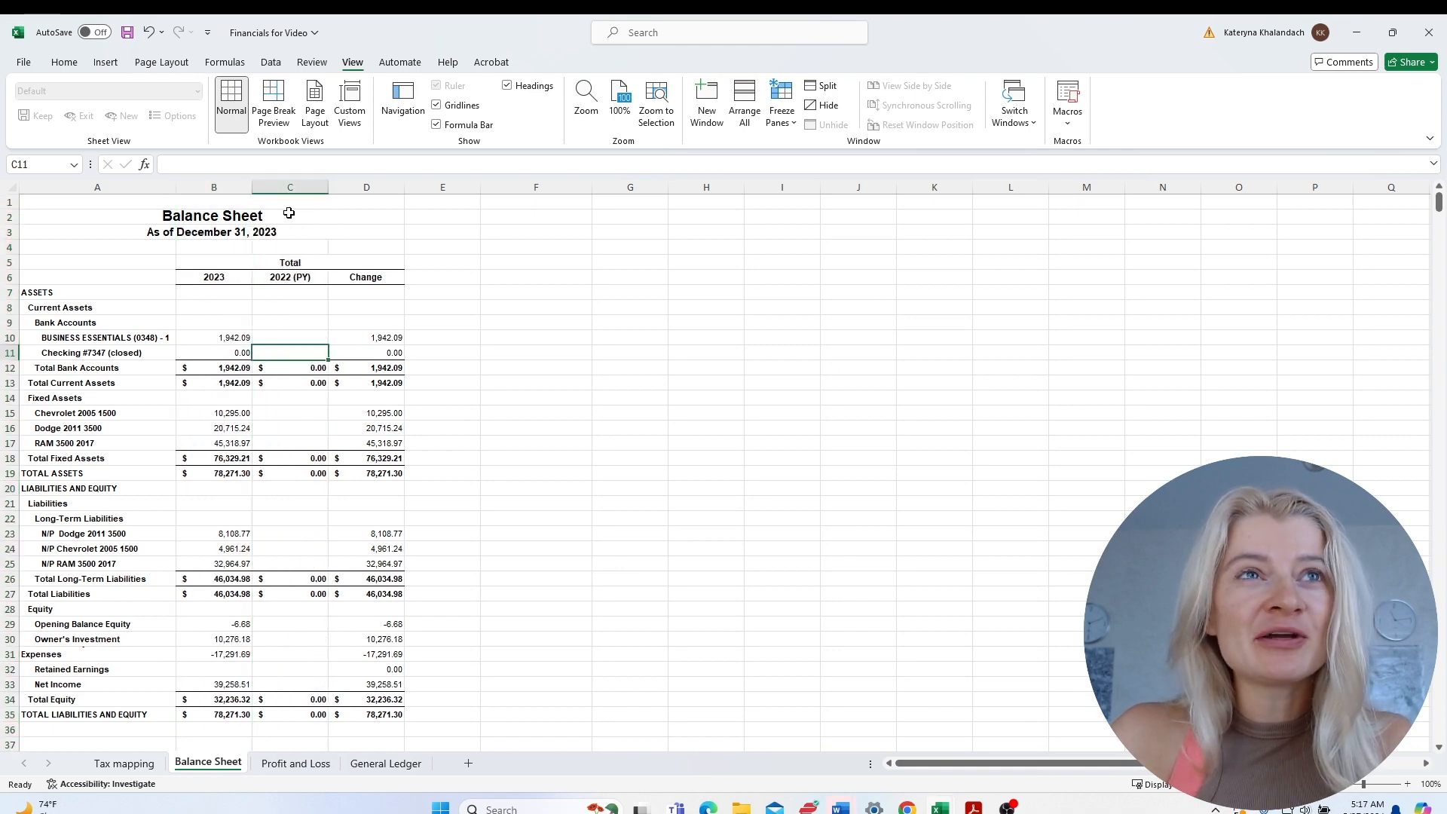
pyautogui.click(304, 186)
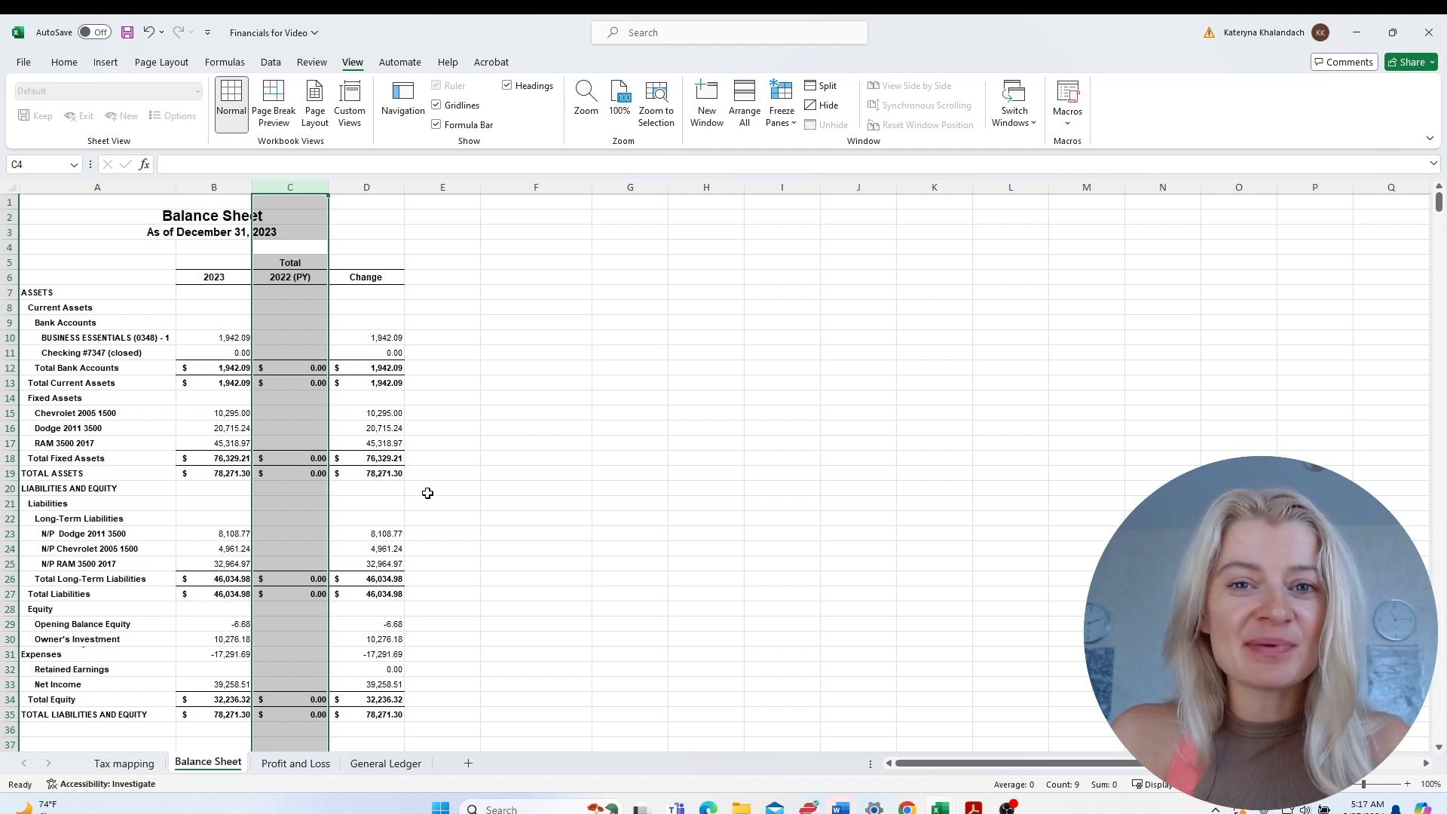
pyautogui.click(424, 461)
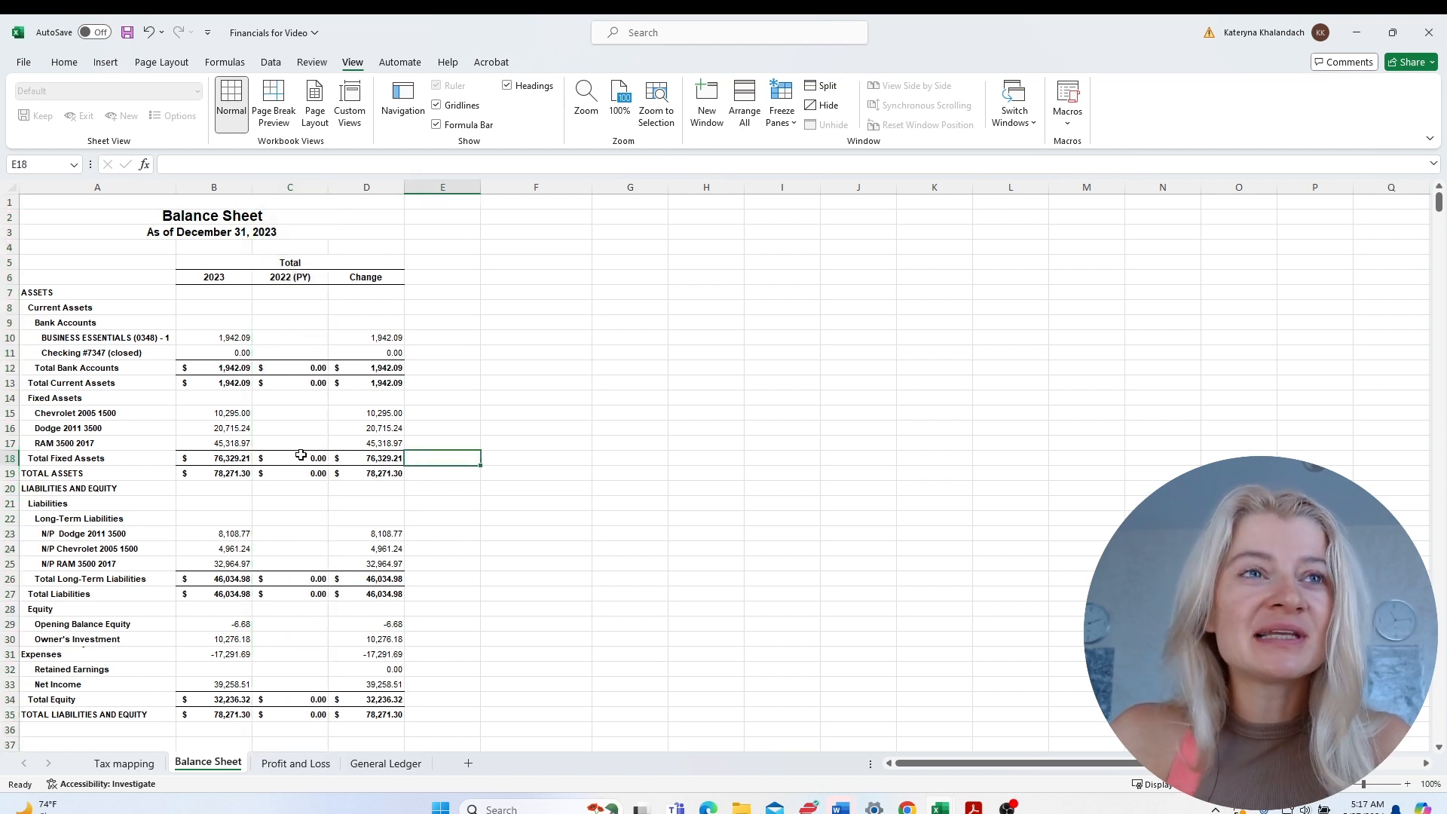
# Examine the Chevrolet 2005 1500, Dodge 2011 3500 and RAM 3500 2017 entries under Fixed Assets.
pyautogui.moveTo(231, 407); pyautogui.dragTo(229, 439)
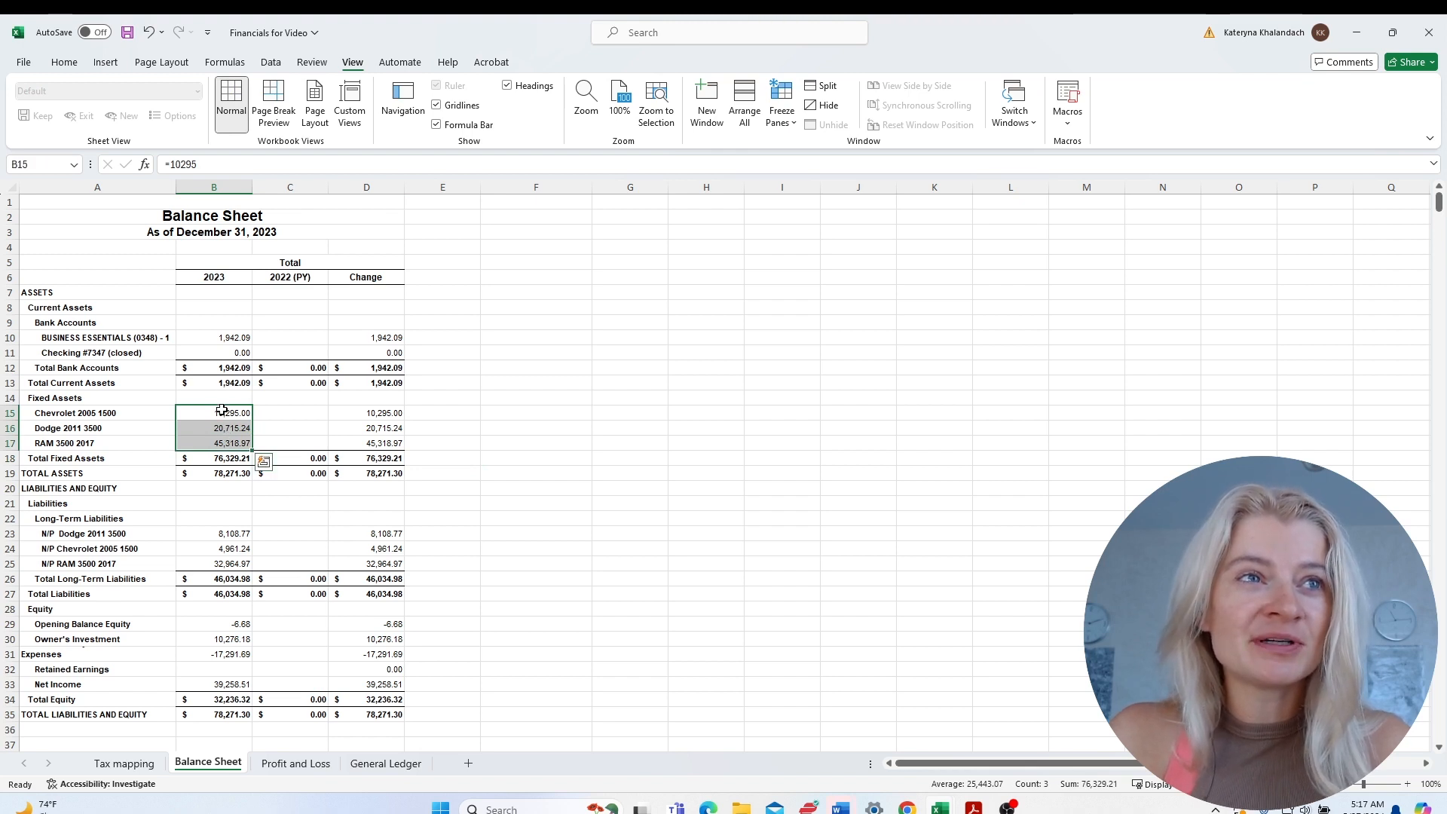
pyautogui.moveTo(116, 415); pyautogui.dragTo(112, 426)
pyautogui.click(108, 415)
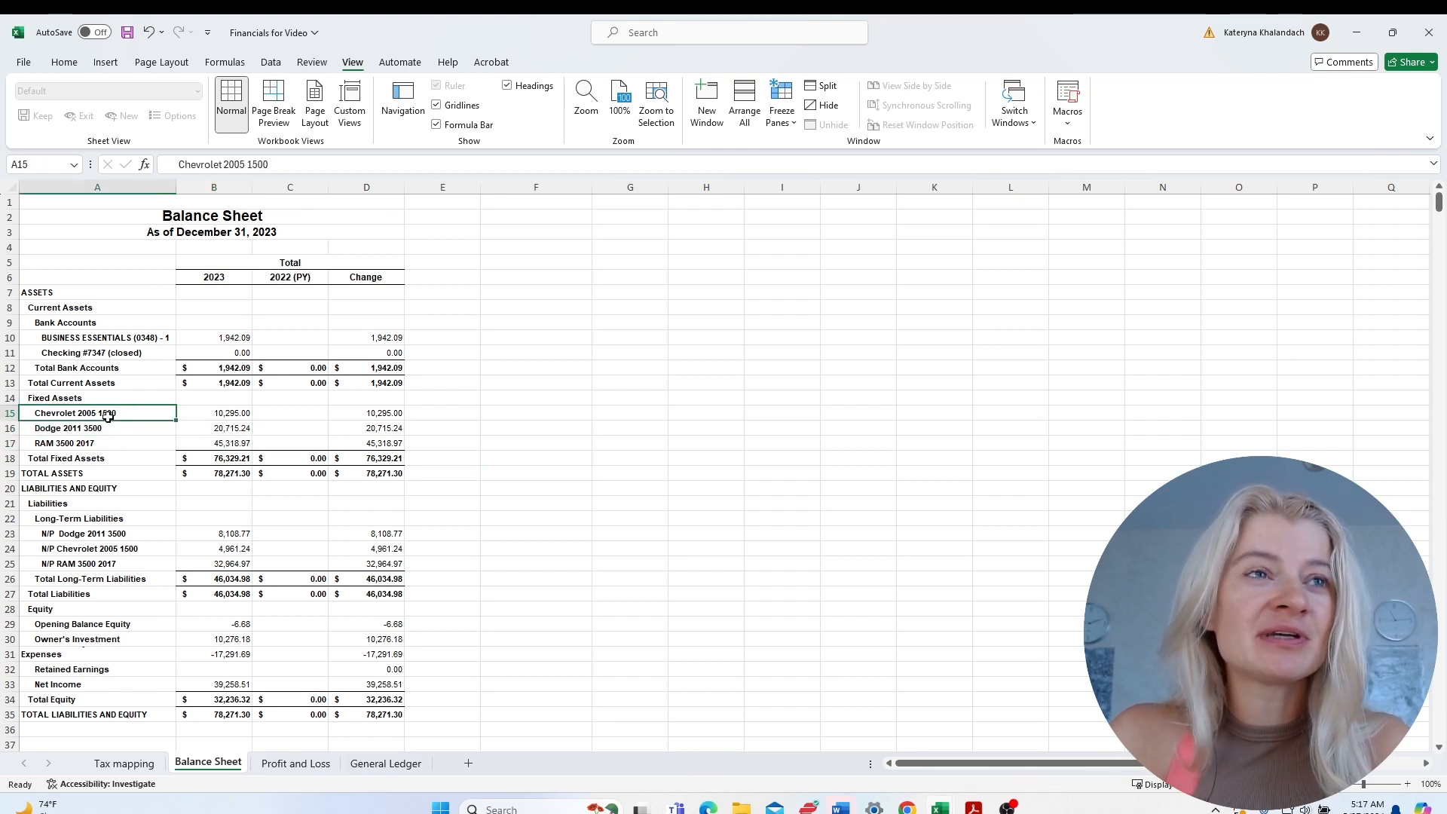
pyautogui.click(108, 427)
pyautogui.click(111, 440)
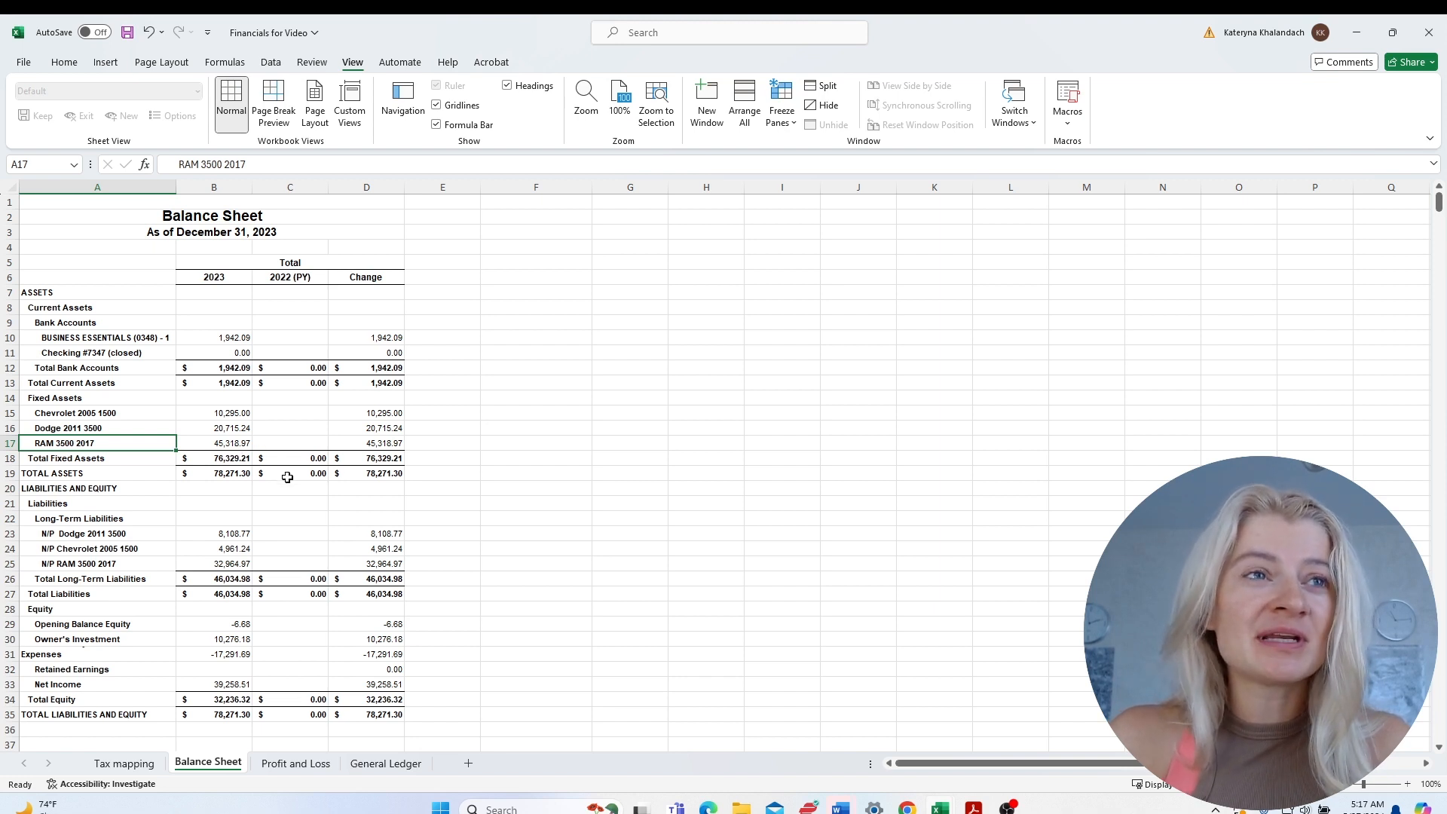
pyautogui.click(142, 416)
pyautogui.click(142, 427)
pyautogui.click(146, 442)
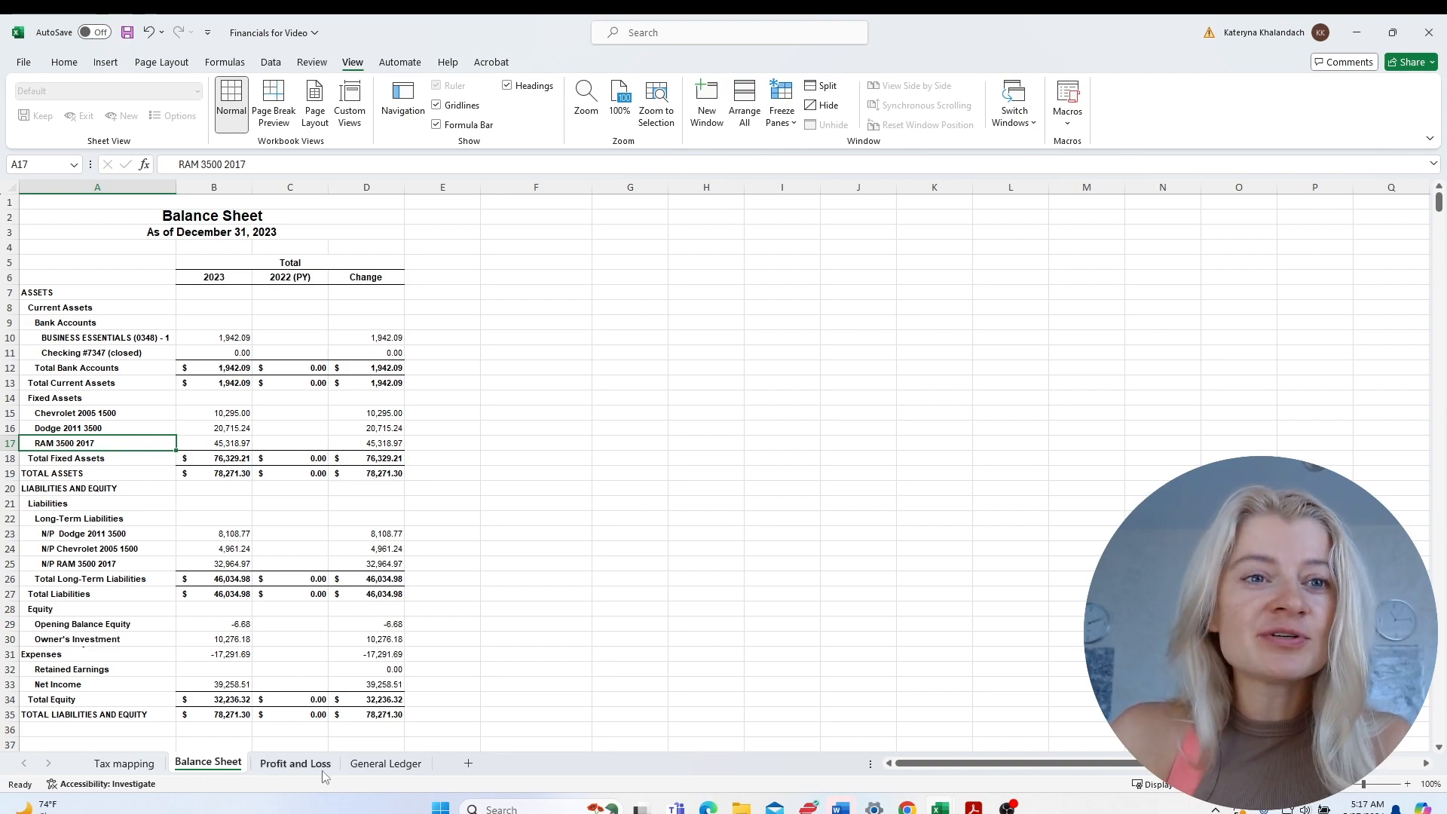
# Skim the General Ledger transactions and return to the Balance Sheet to review the vehicle notes payable and equity section.
pyautogui.click(365, 765)
pyautogui.scroll(-10, 327, 701)
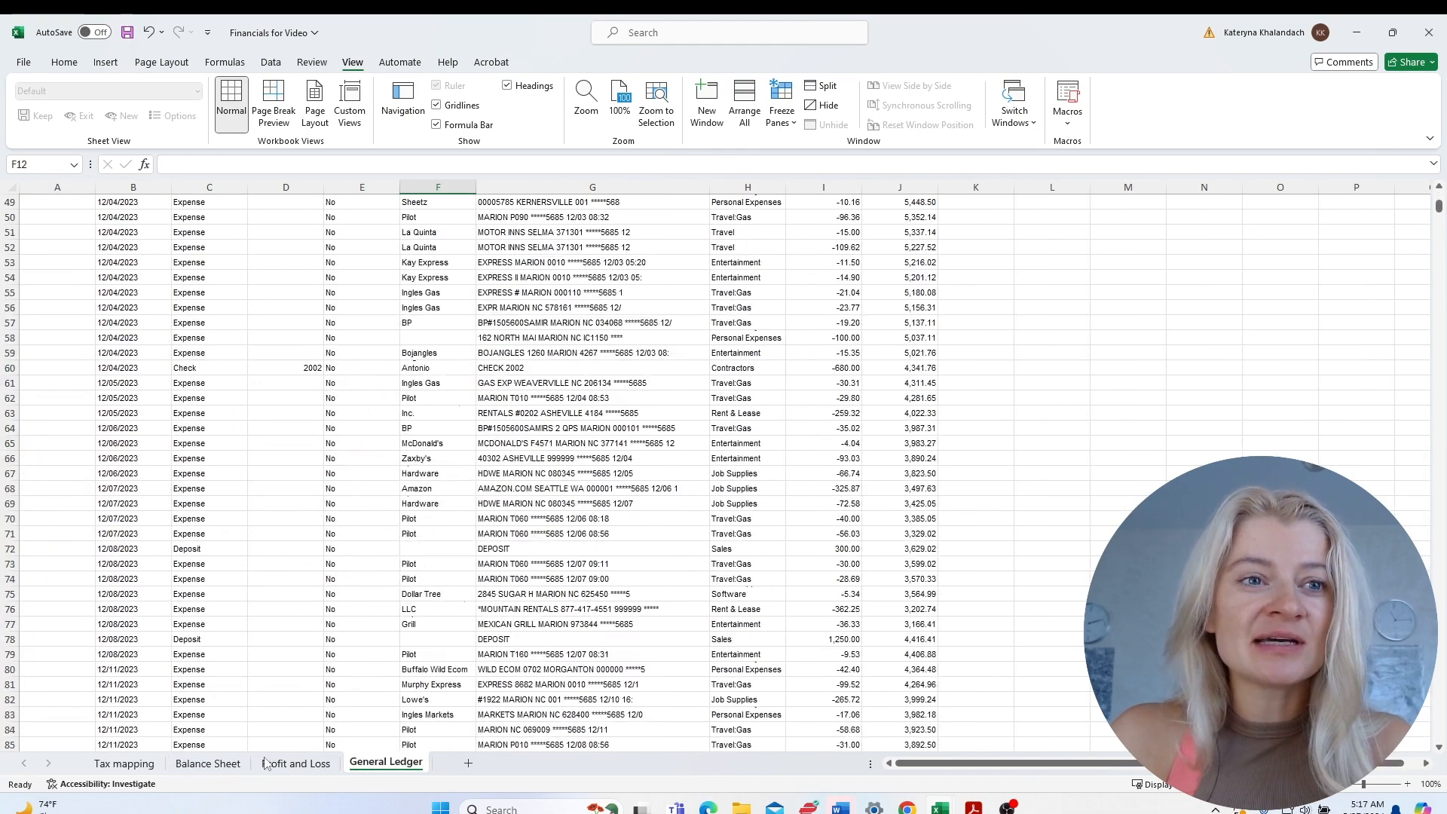
pyautogui.click(209, 763)
pyautogui.click(88, 566)
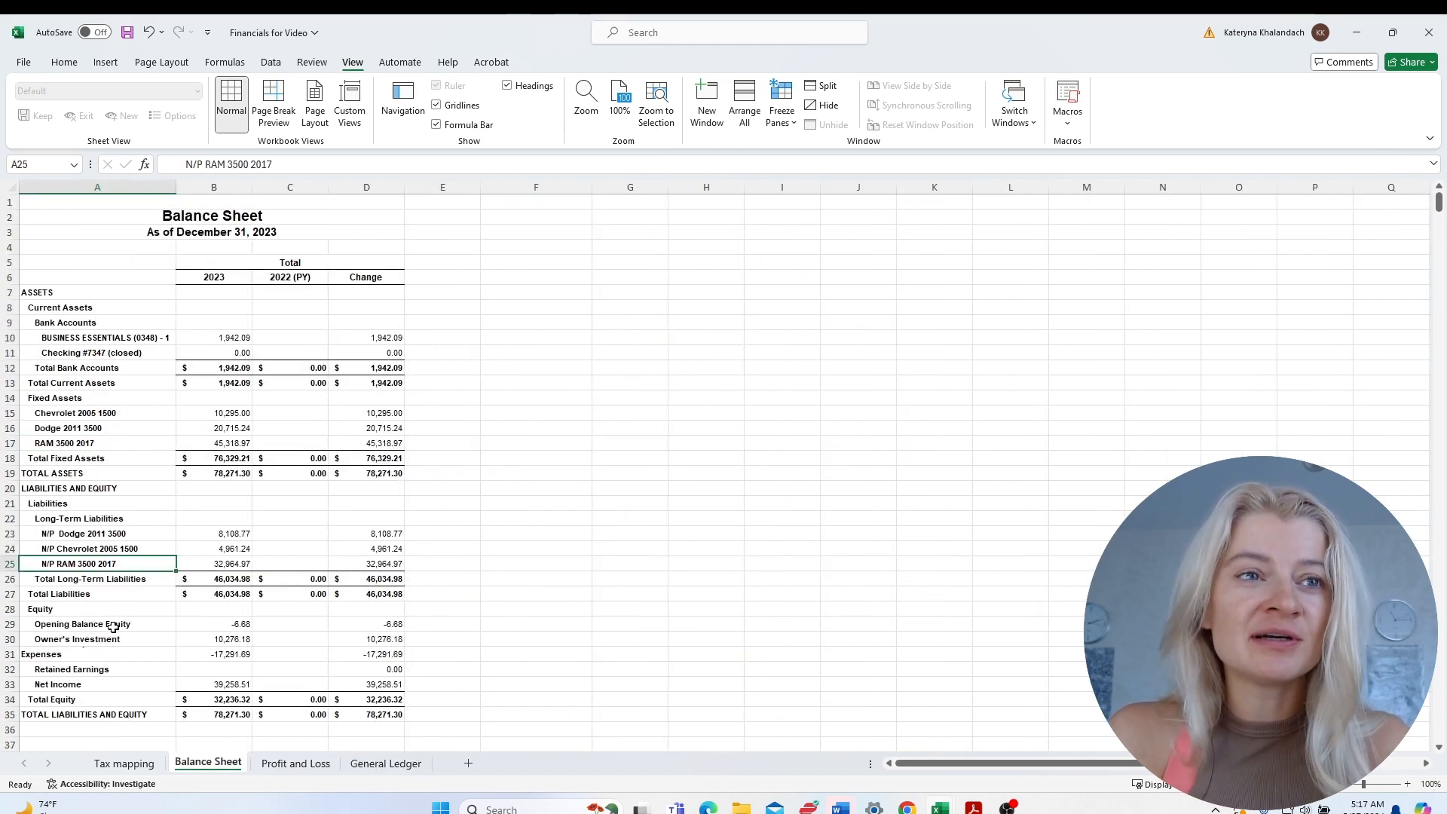
pyautogui.scroll(-2, 115, 624)
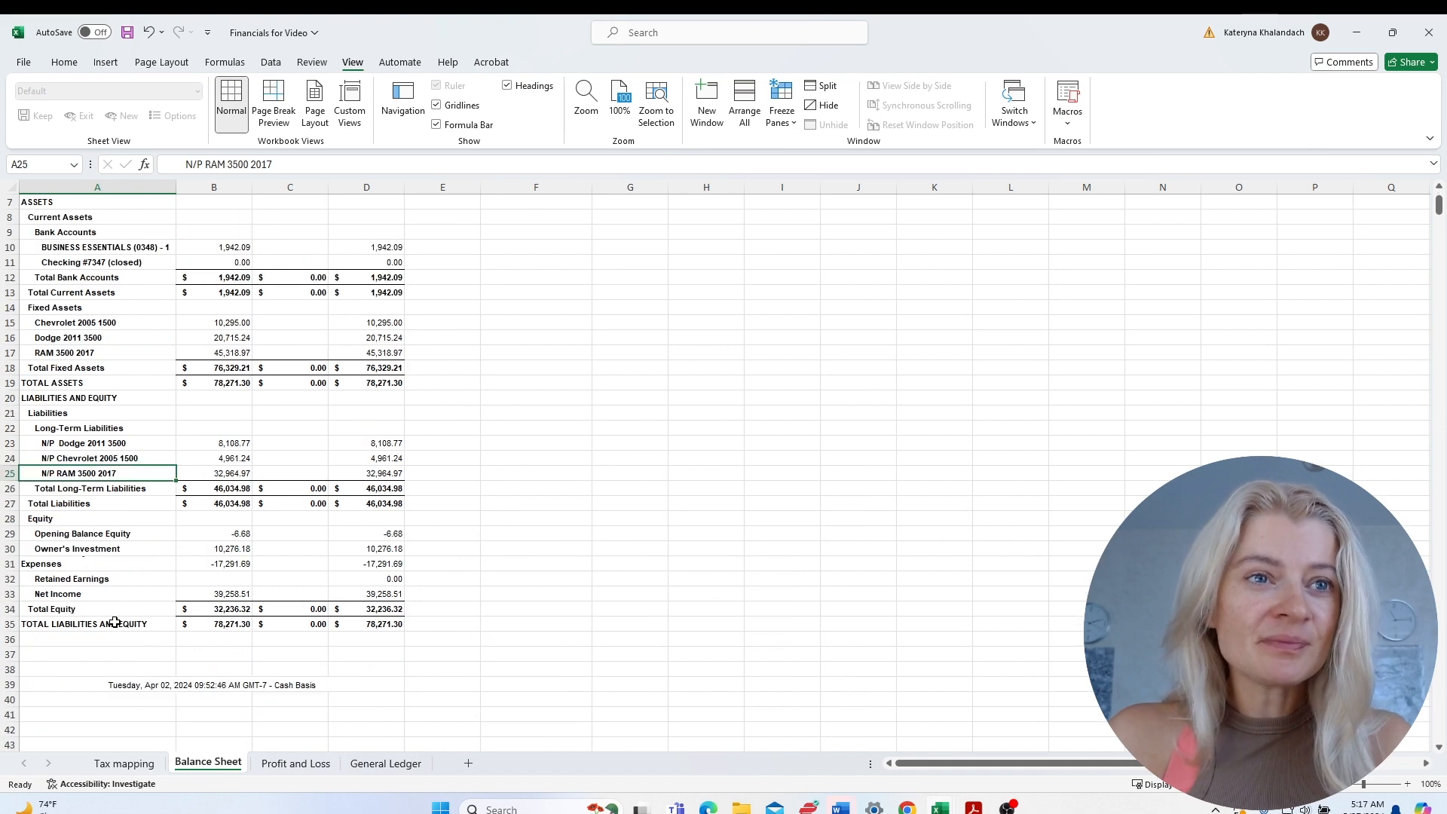
pyautogui.scroll(2, 115, 625)
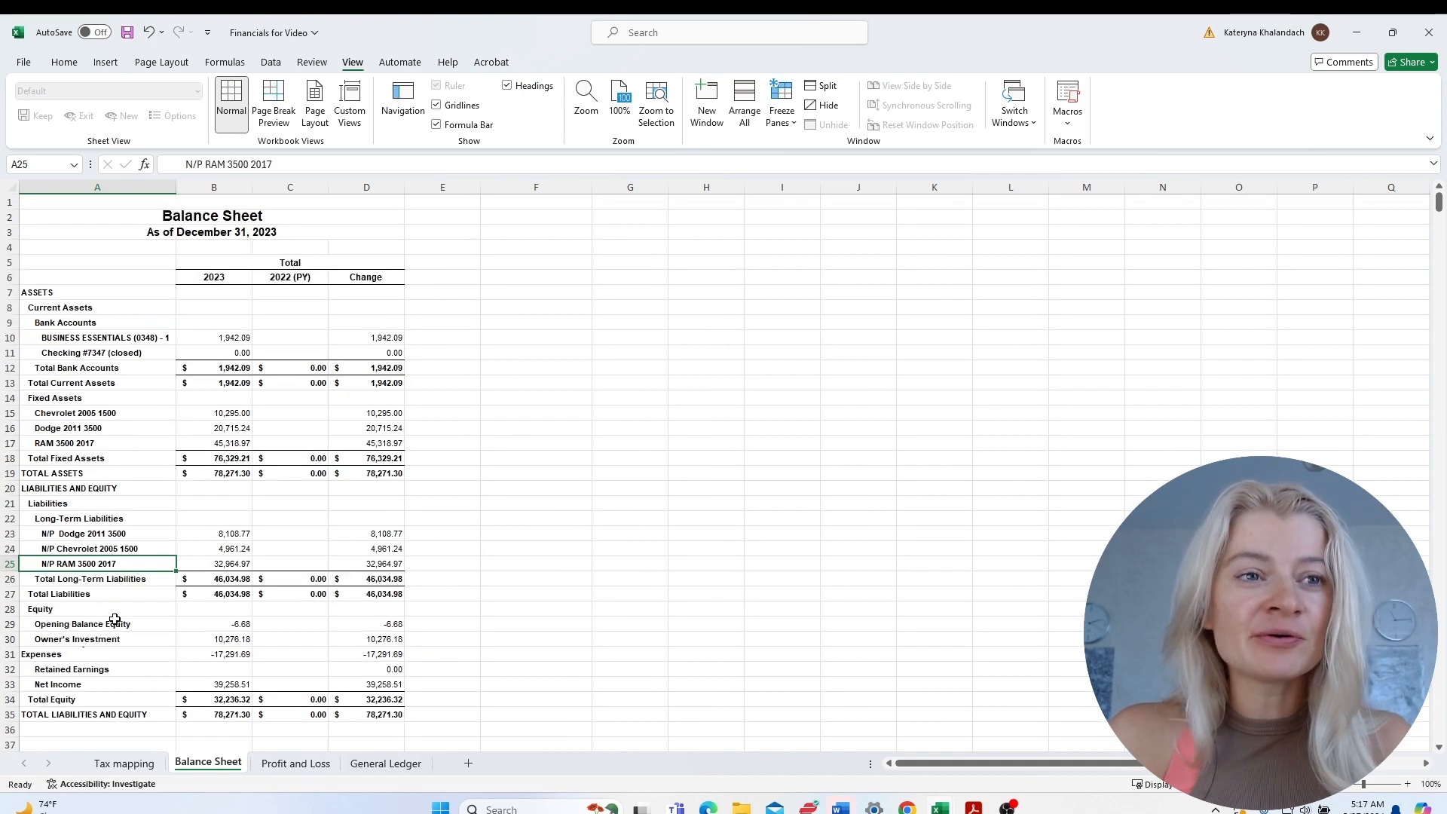
# Review the Insurance, Rent & Lease, Gas and Contractors expense rows on the Profit and Loss sheet.
pyautogui.click(294, 763)
pyautogui.click(398, 473)
pyautogui.click(122, 428)
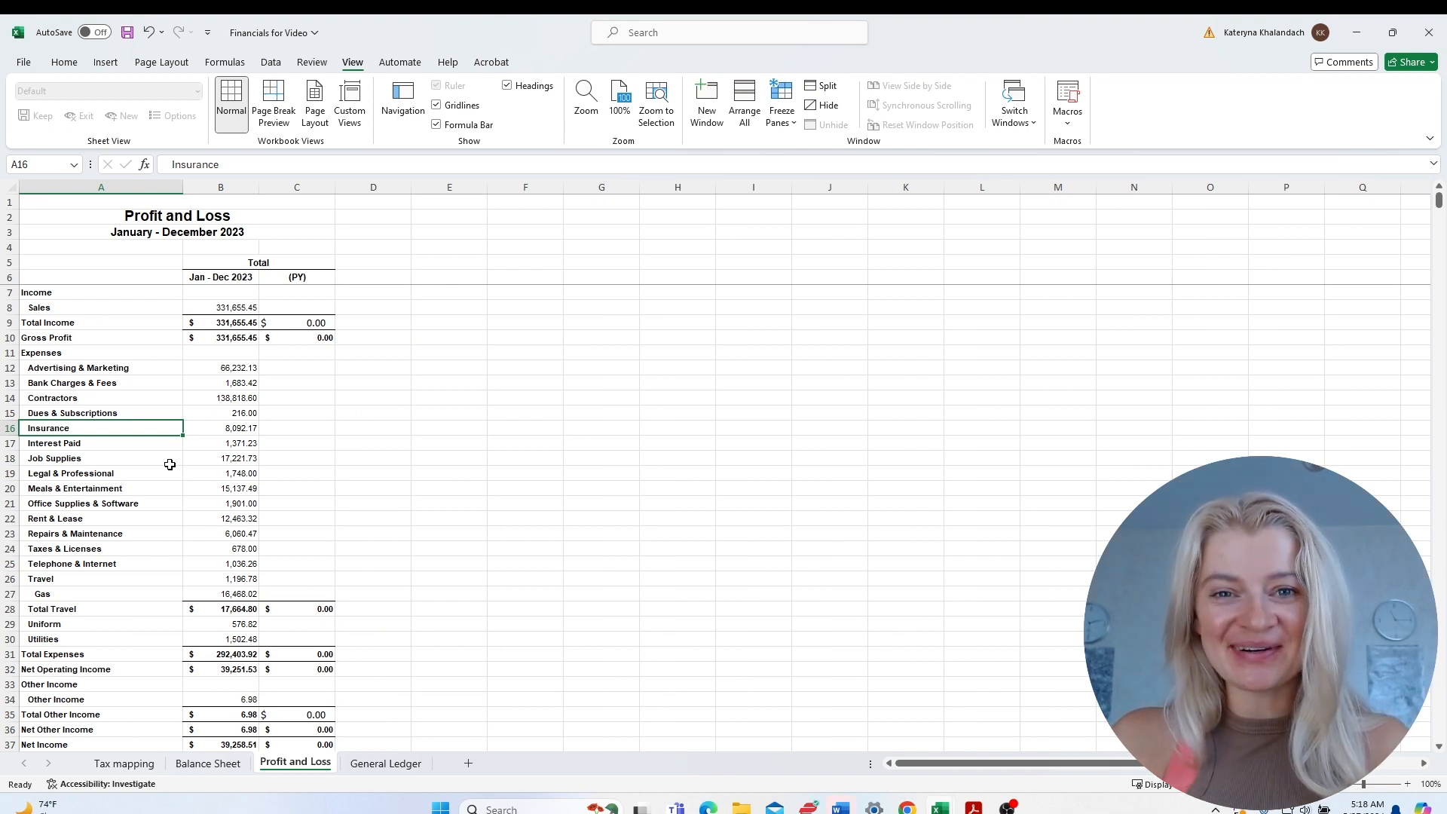
pyautogui.click(139, 521)
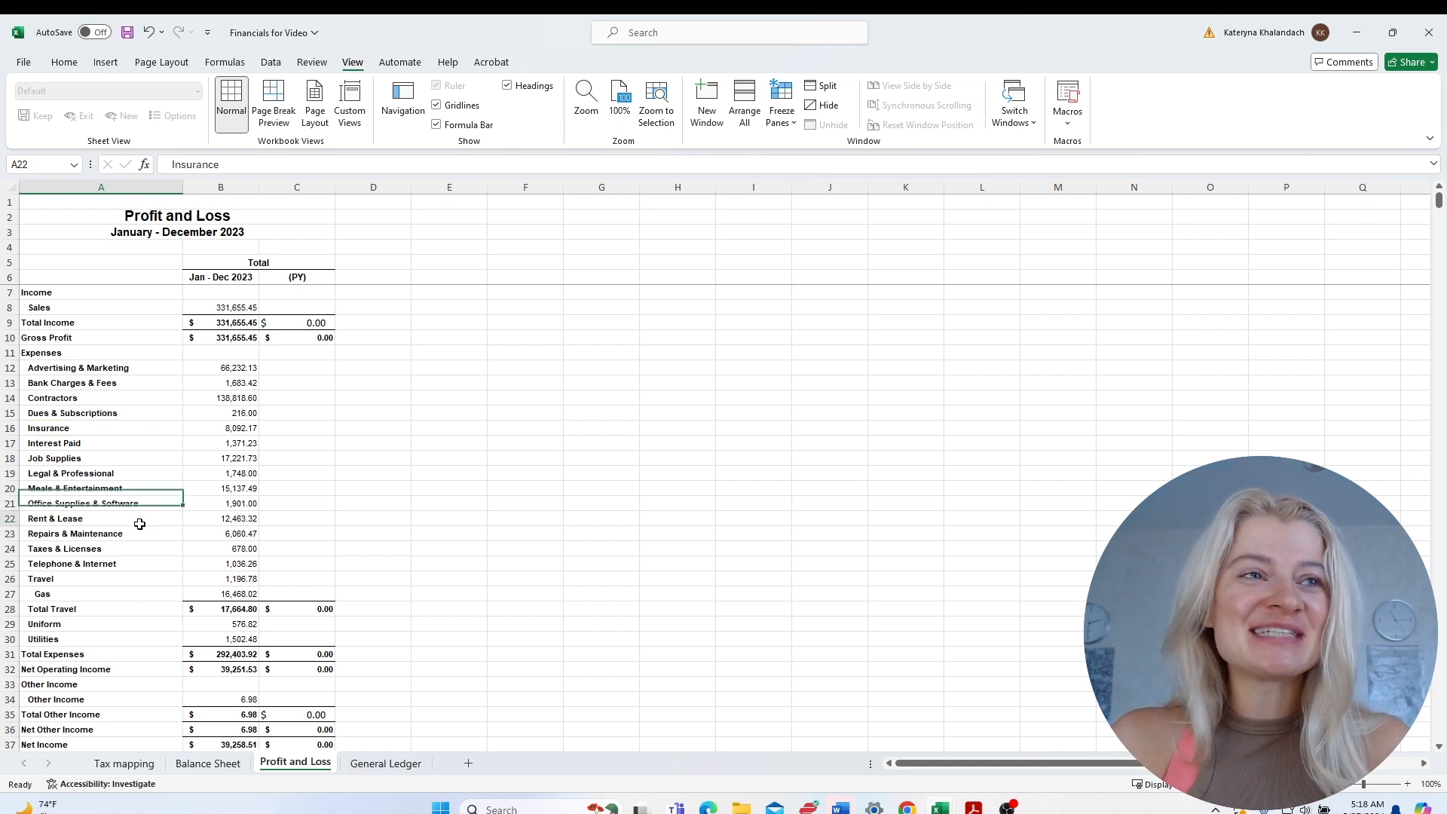
pyautogui.click(120, 594)
pyautogui.click(98, 649)
pyautogui.click(93, 437)
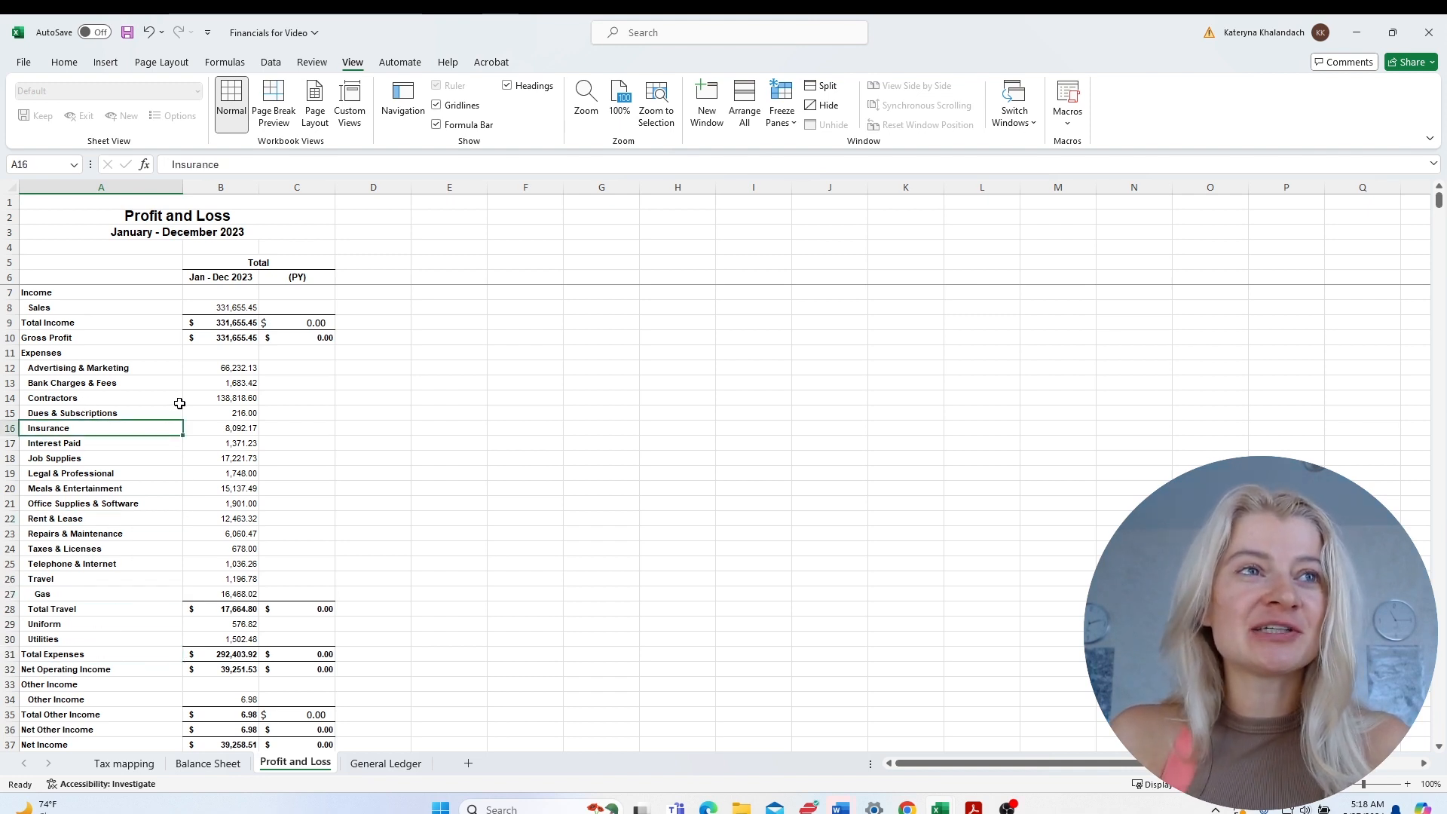
pyautogui.moveTo(236, 400); pyautogui.dragTo(107, 402)
pyautogui.click(367, 486)
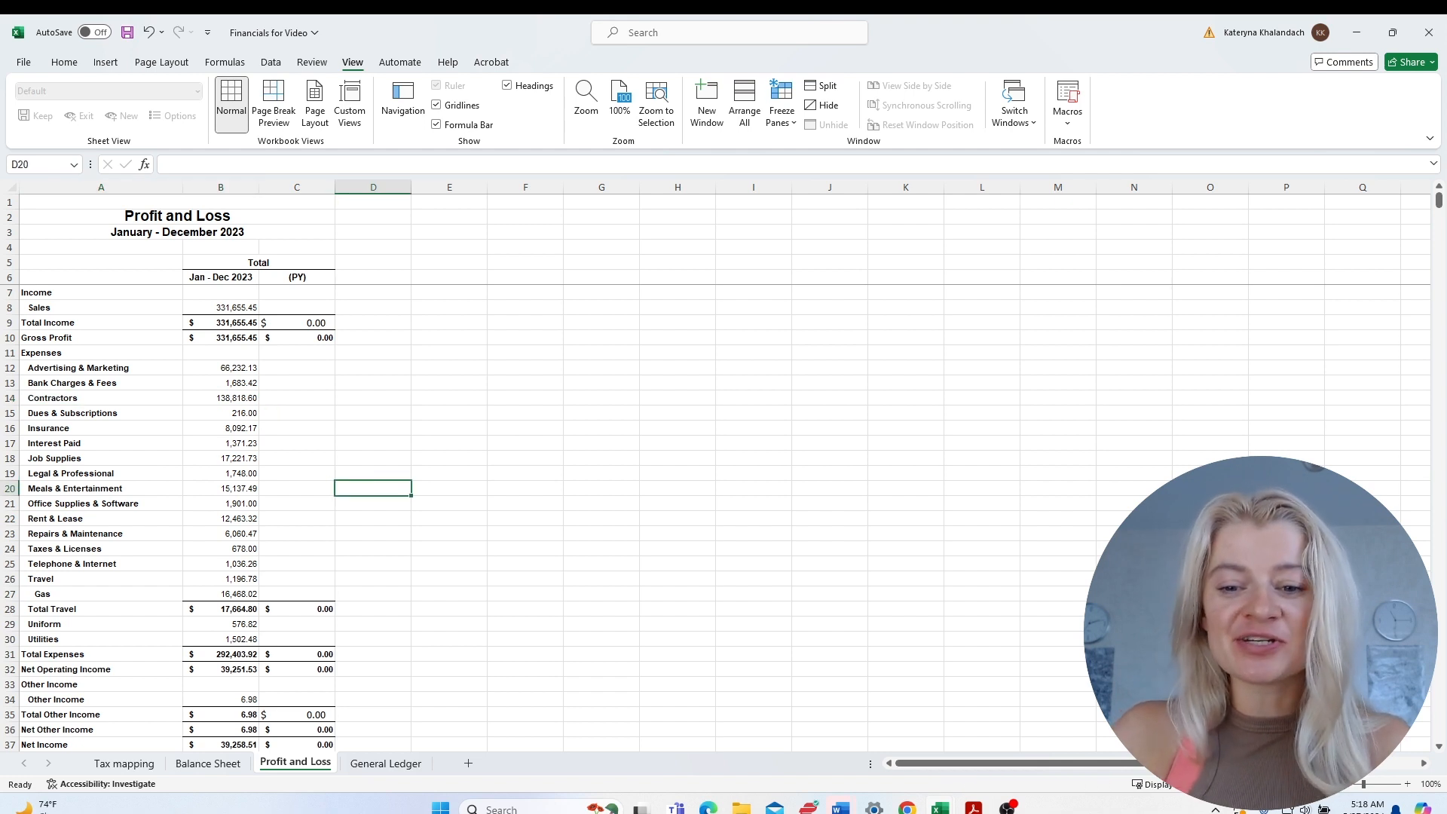
# Check the Legal & Professional, Meals & Entertainment and Job Supplies expenses on the Profit and Loss sheet.
pyautogui.click(841, 809)
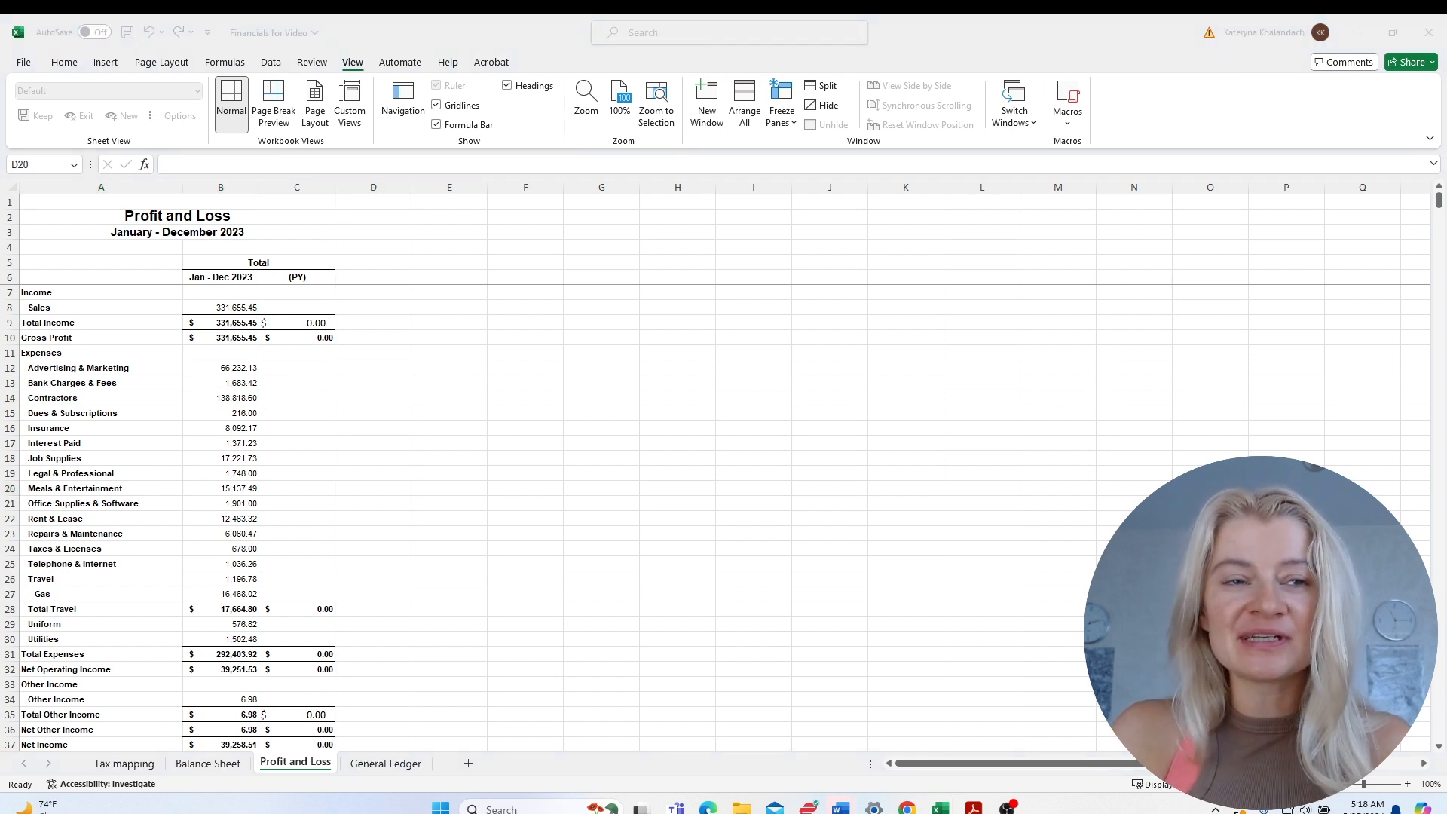
pyautogui.click(218, 415)
pyautogui.moveTo(70, 472); pyautogui.dragTo(349, 495)
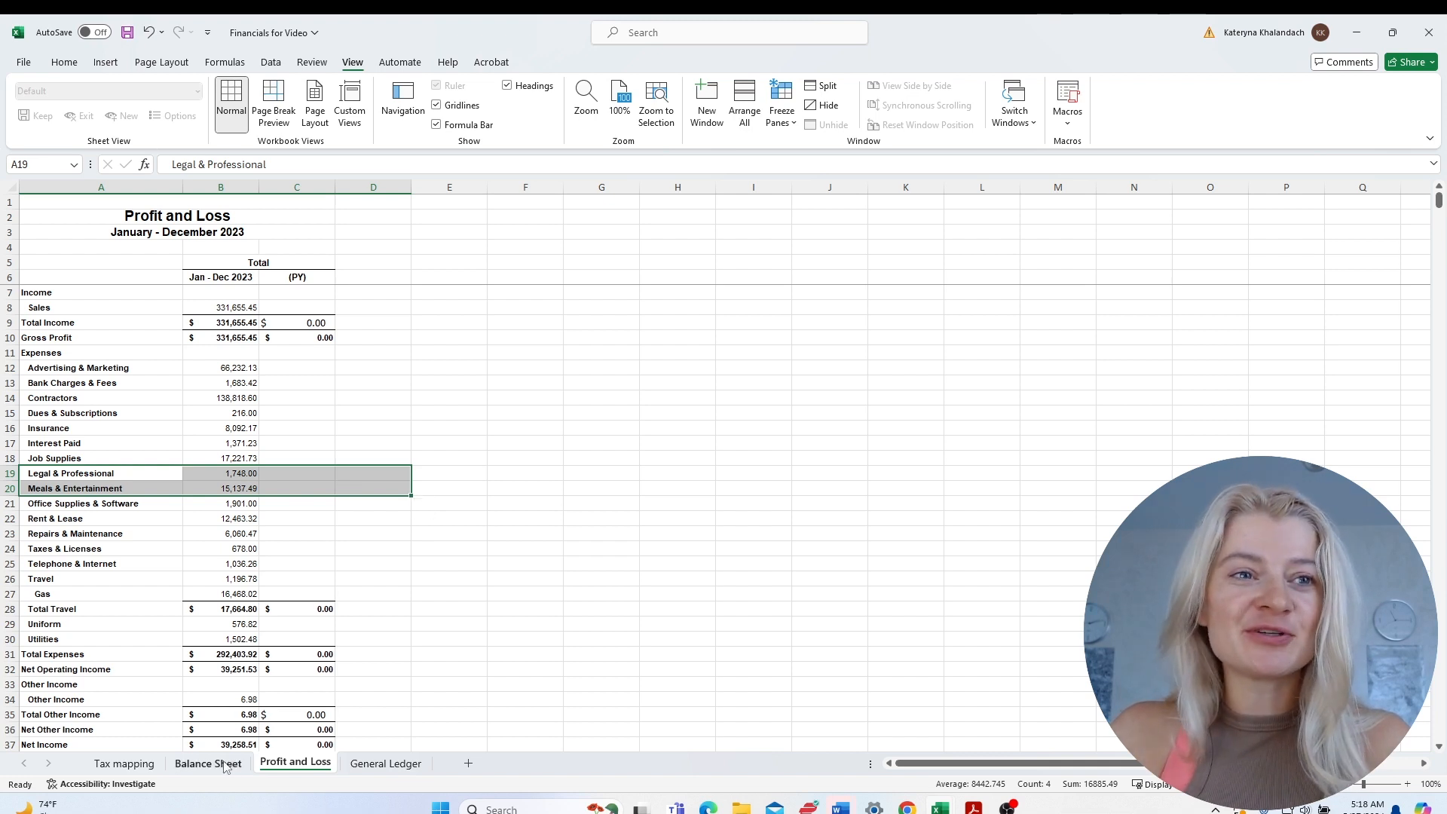
pyautogui.click(297, 428)
pyautogui.moveTo(10, 397); pyautogui.dragTo(239, 416)
pyautogui.click(199, 462)
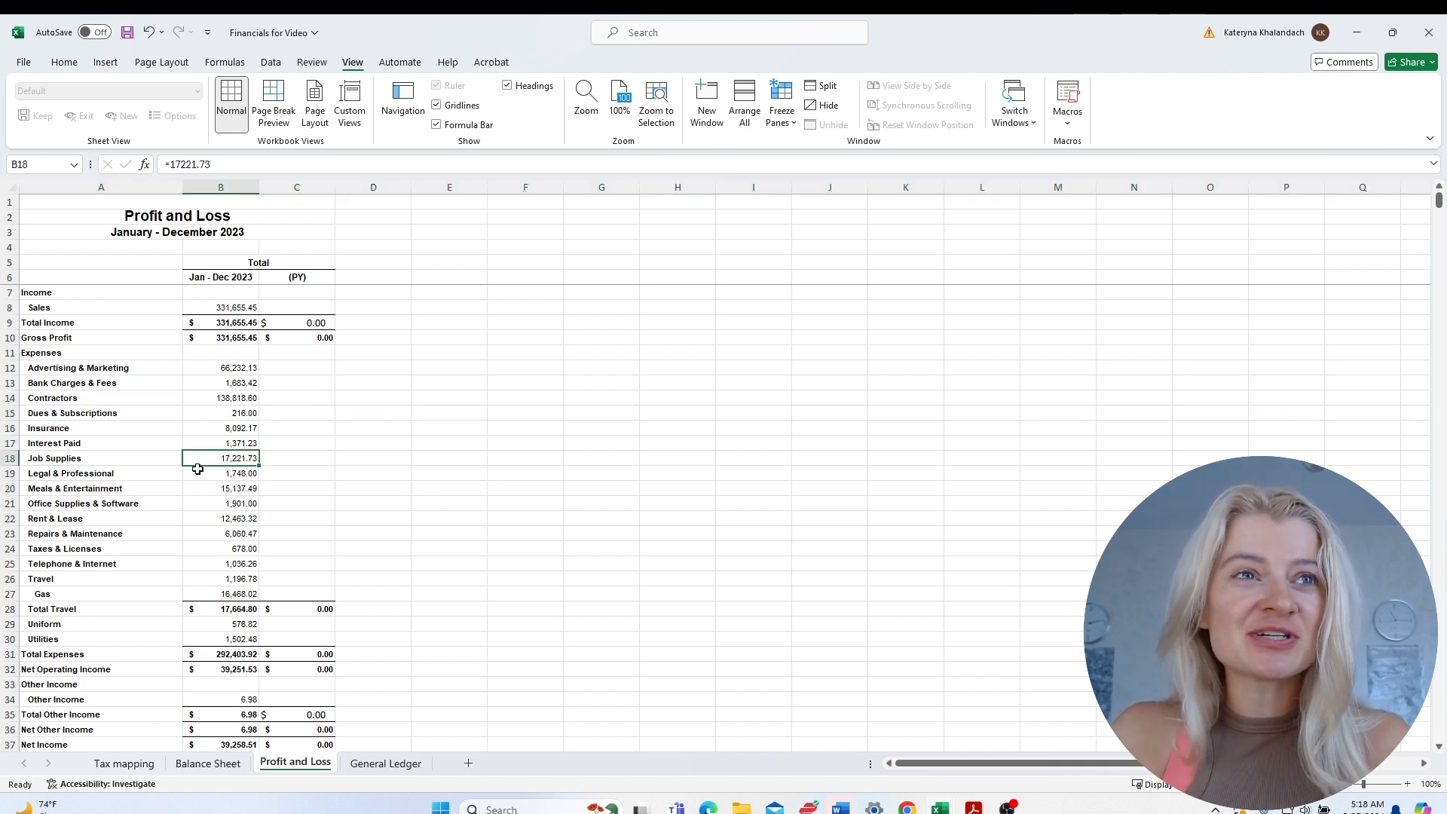
# Check the Job Supplies row on the Profit and Loss sheet and the vehicle entries under Fixed Assets on the Balance Sheet.
pyautogui.moveTo(93, 460); pyautogui.dragTo(307, 459)
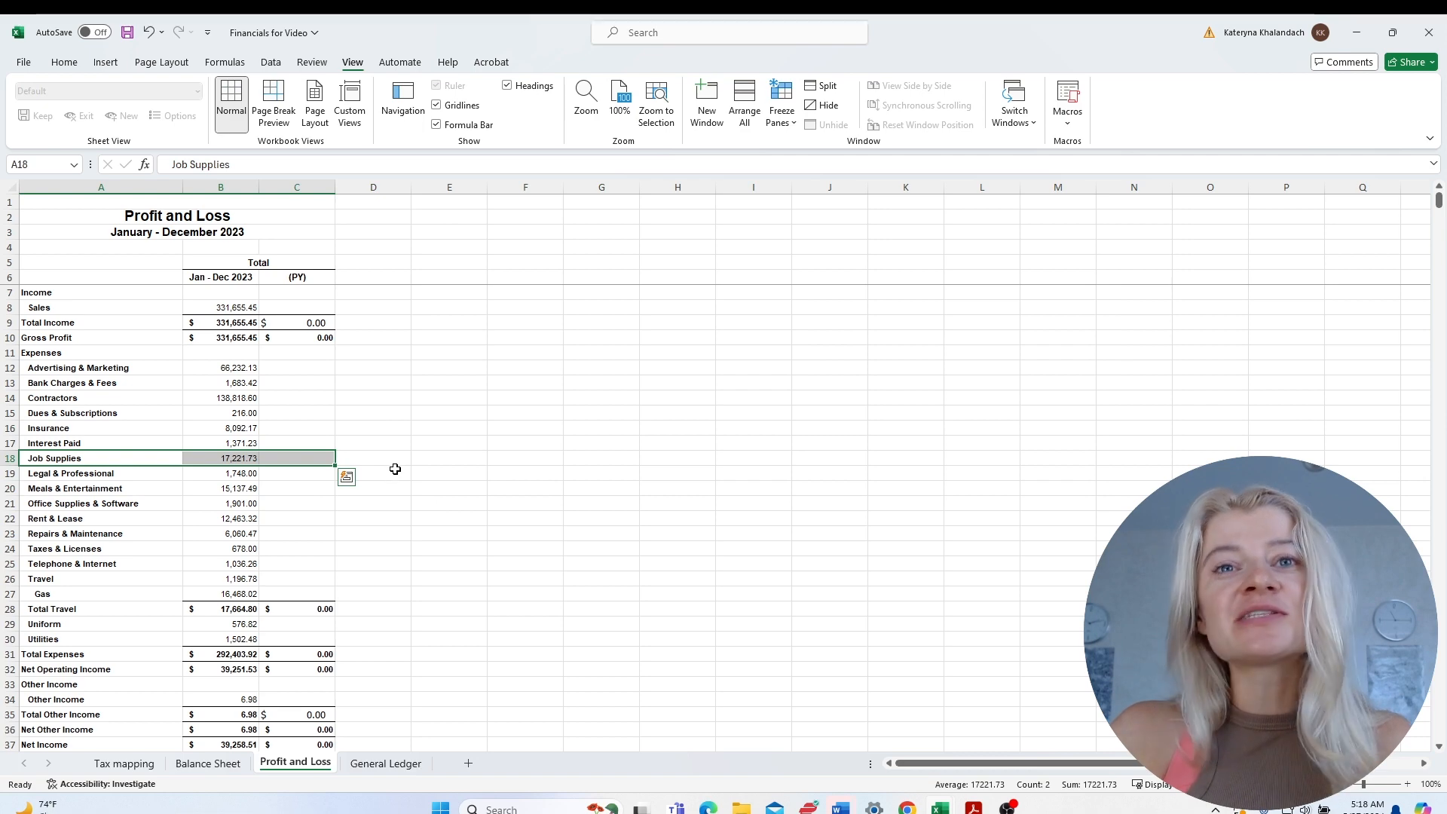
pyautogui.click(371, 575)
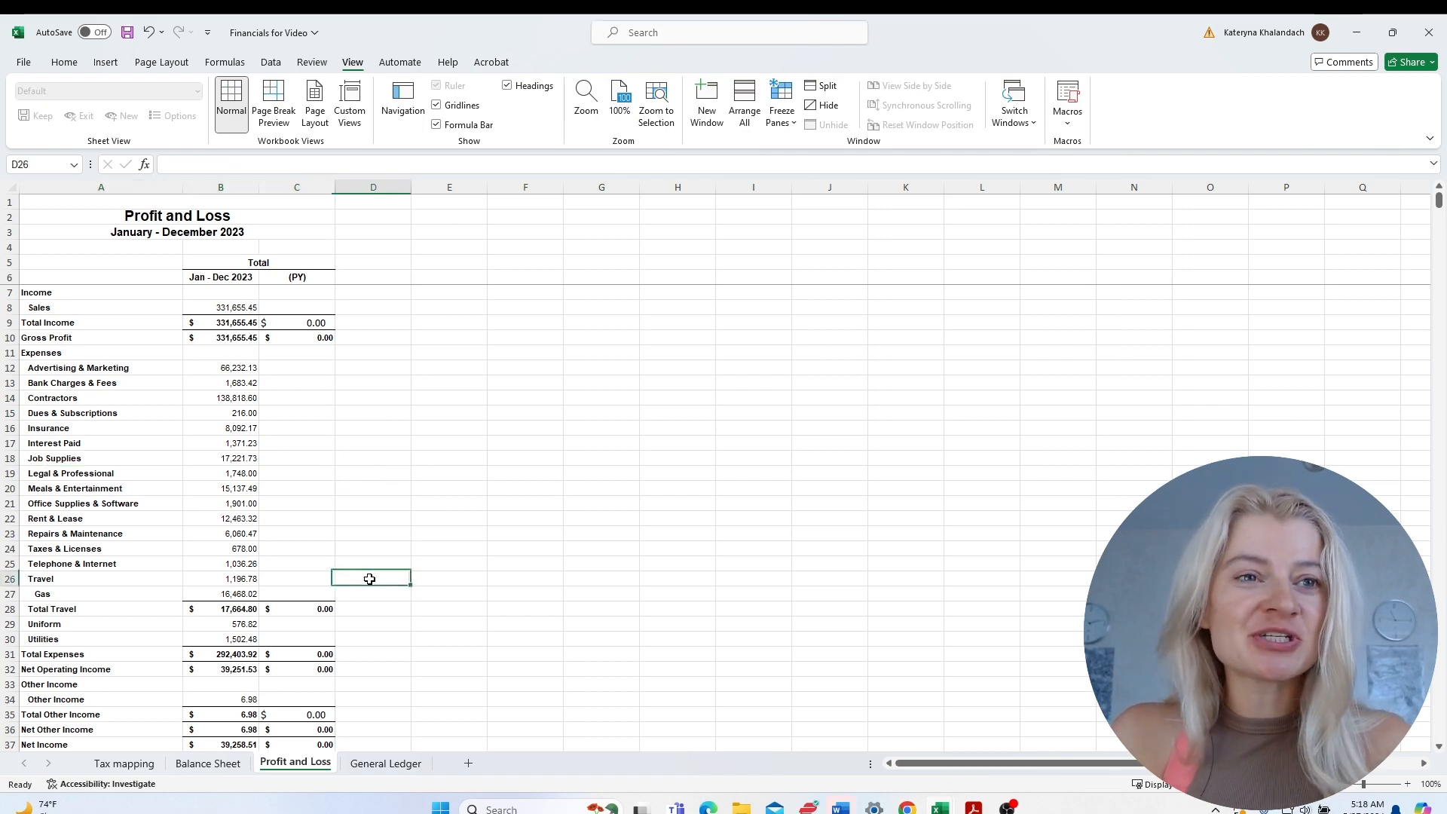
pyautogui.click(208, 764)
pyautogui.click(293, 507)
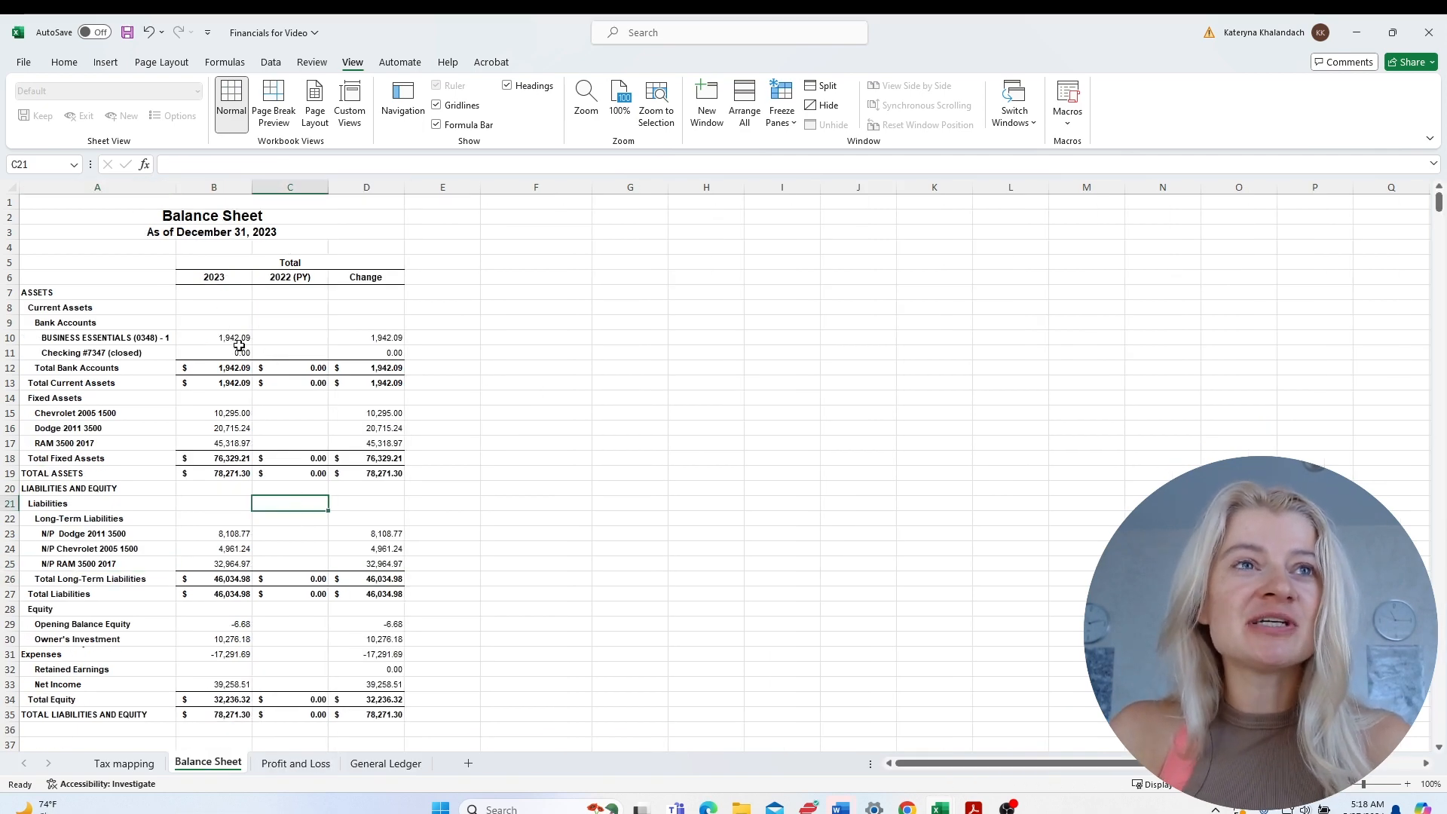
pyautogui.moveTo(89, 397); pyautogui.dragTo(206, 453)
pyautogui.click(205, 453)
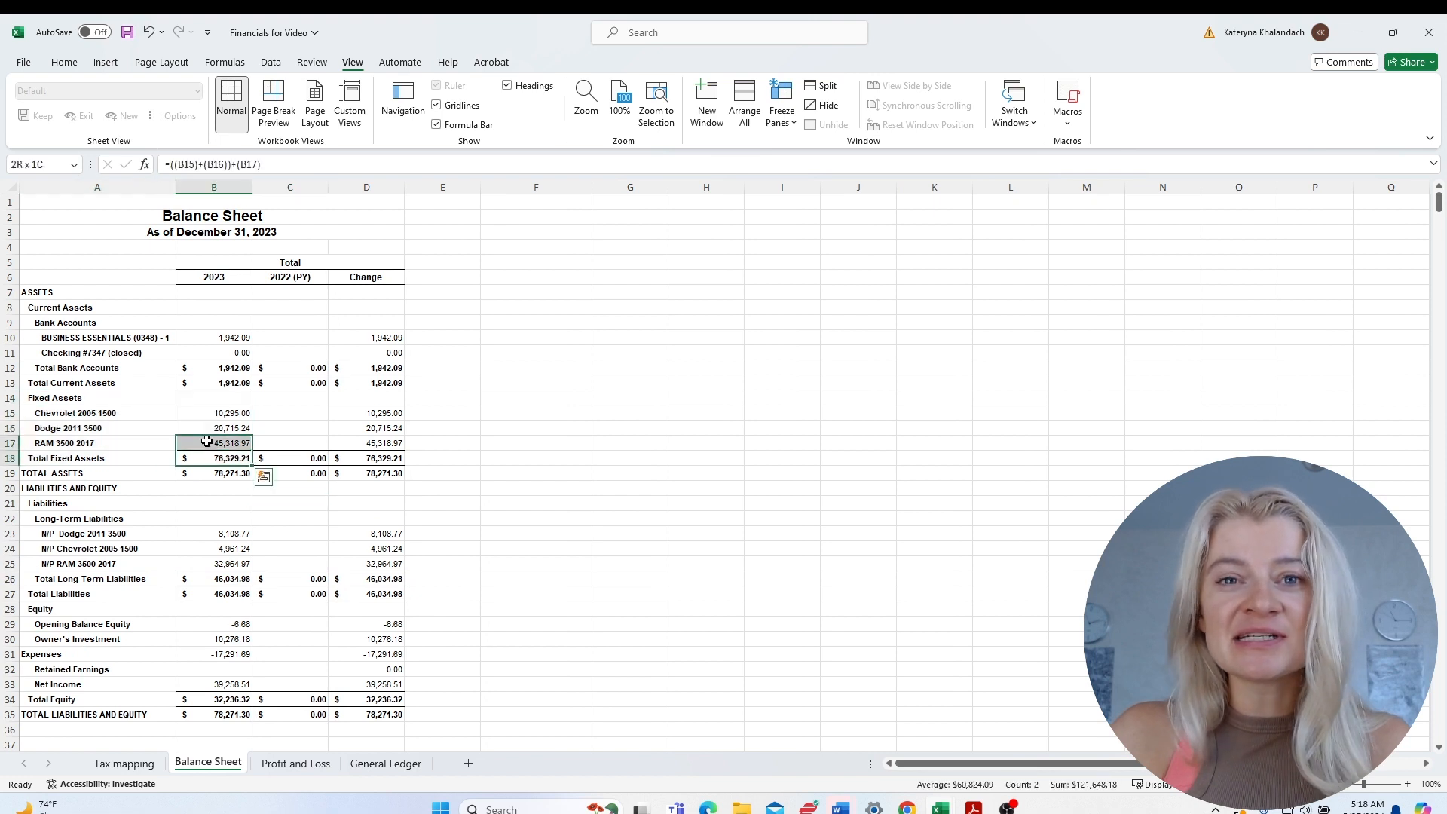
pyautogui.moveTo(75, 413); pyautogui.dragTo(83, 428)
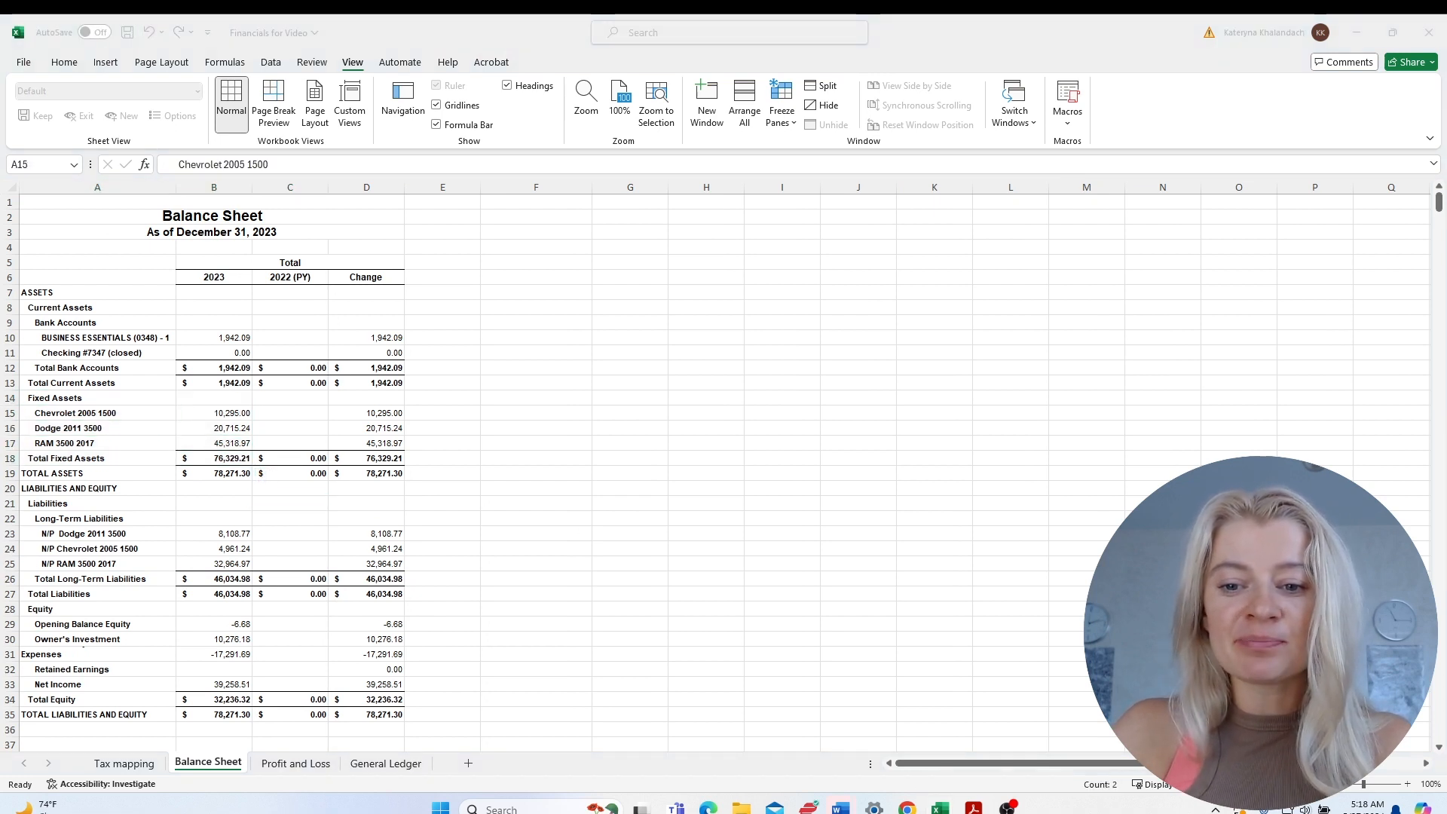
# Switch to the 2022 tax return PDF and examine the Schedule C income, expenses and net profit or loss lines.
pyautogui.scroll(5, 865, 524)
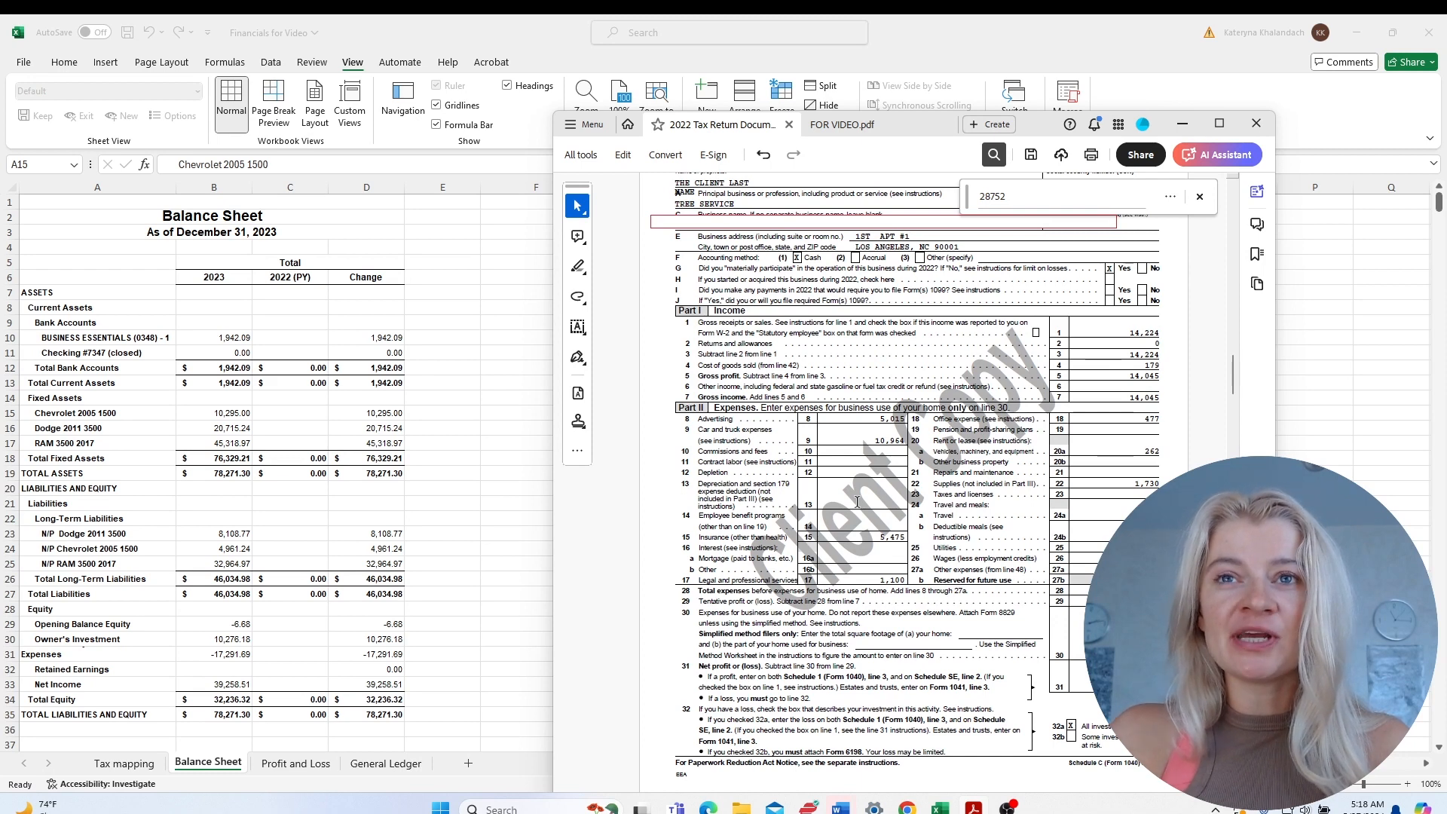
pyautogui.scroll(-2, 857, 501)
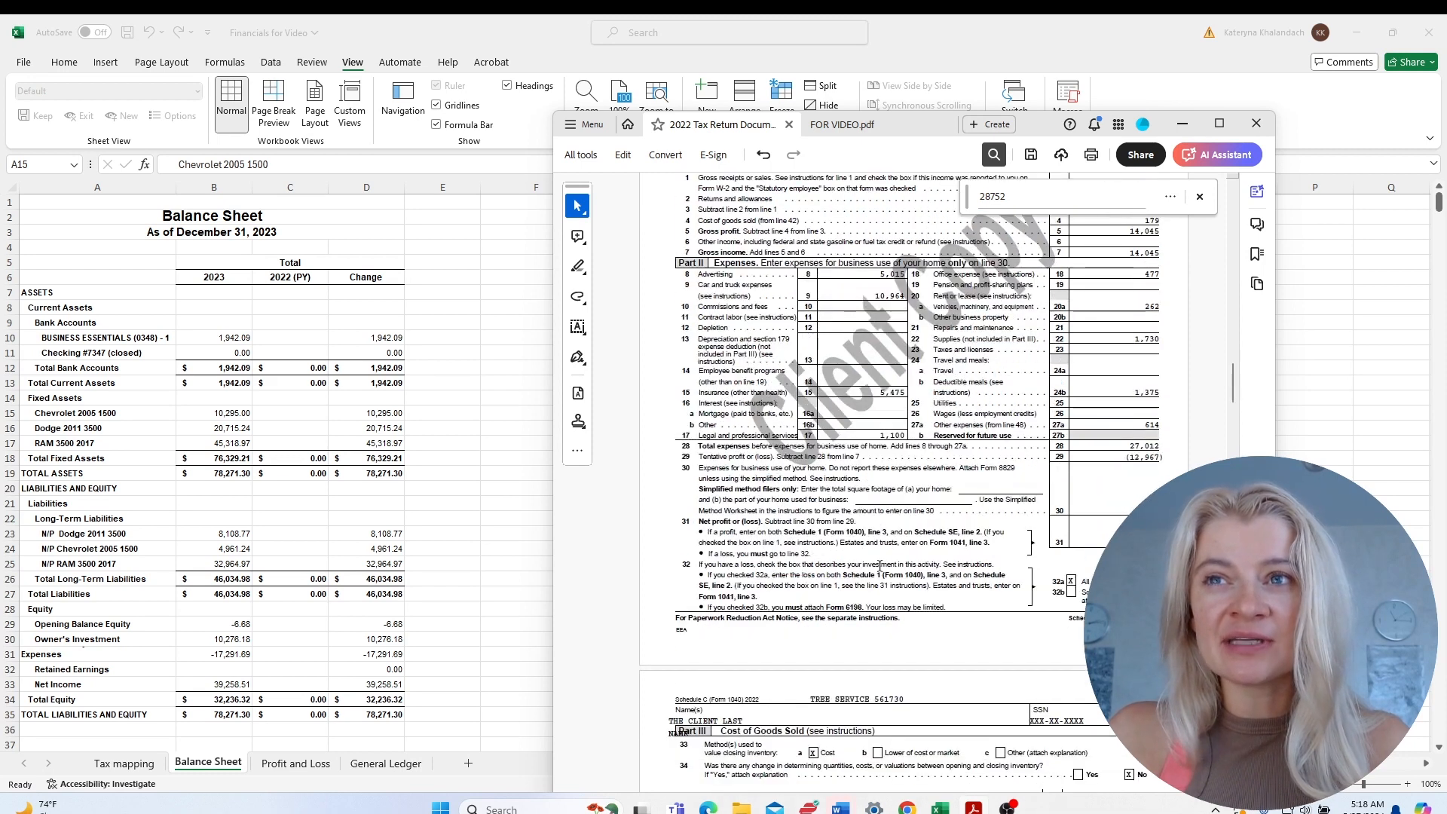
pyautogui.scroll(2, 888, 551)
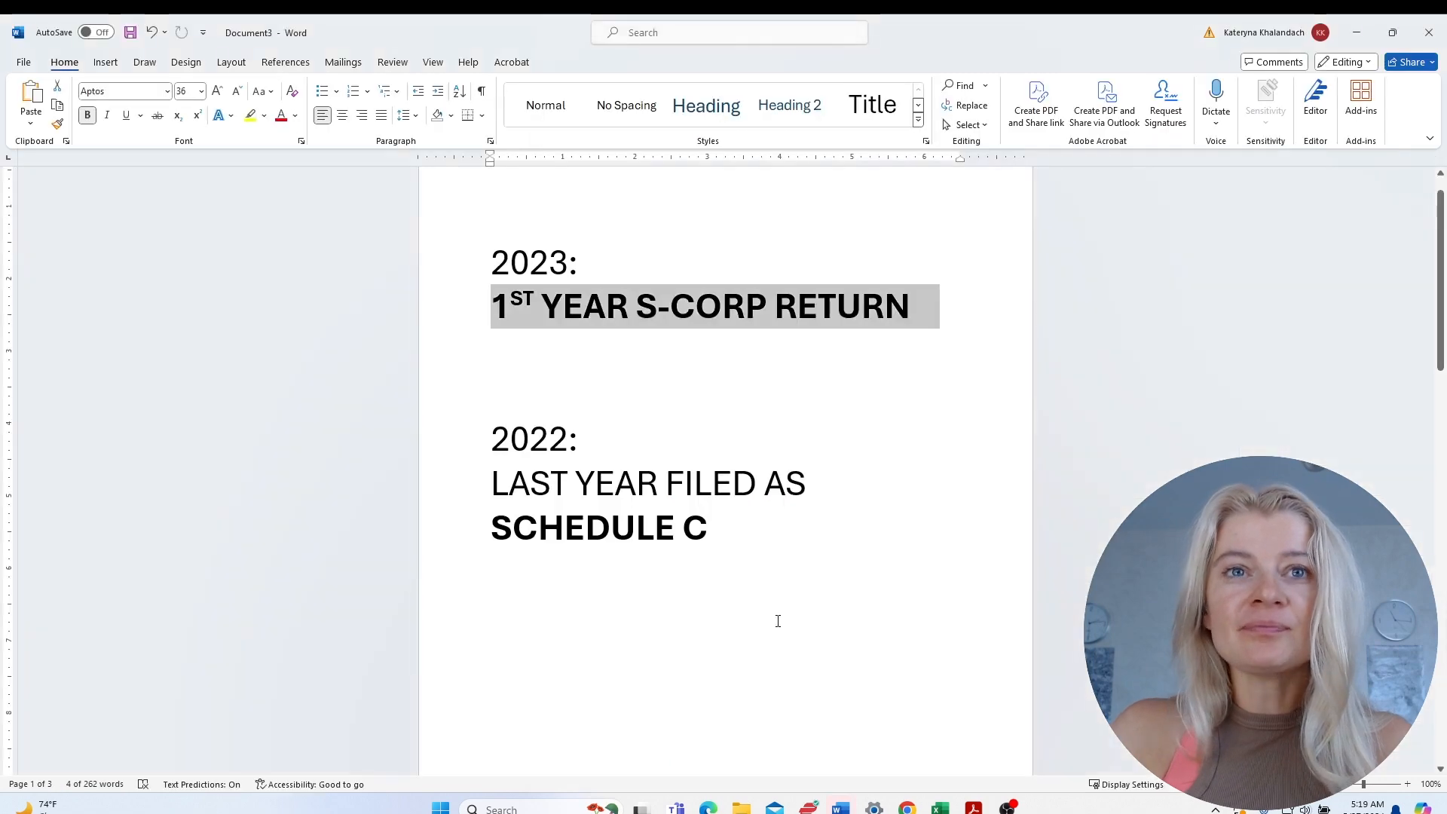
# In the Word notes, delete the blank line and the word "would" before "recommend communicating to the client a few options".
pyautogui.scroll(-15, 728, 636)
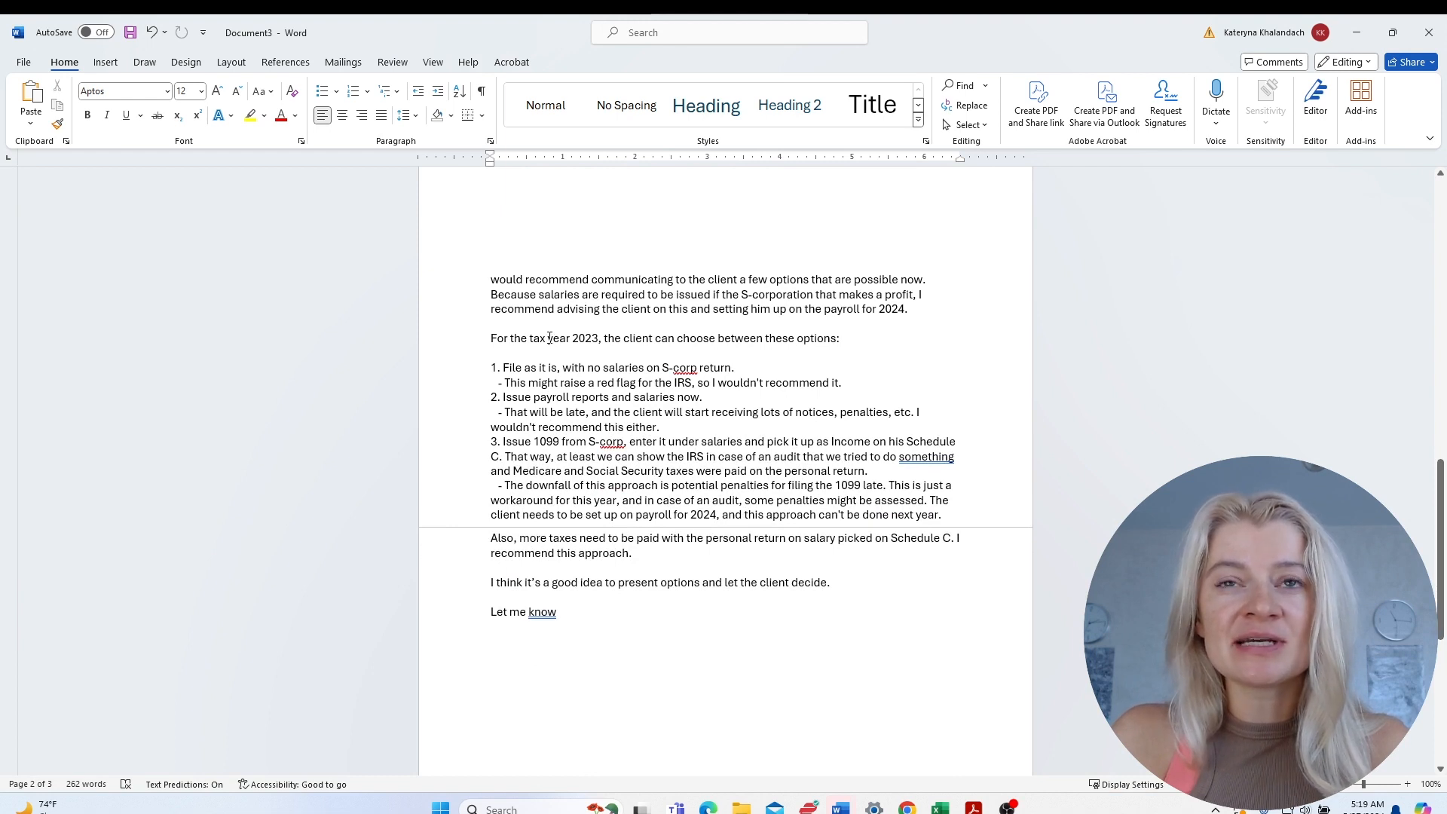
pyautogui.click(510, 251)
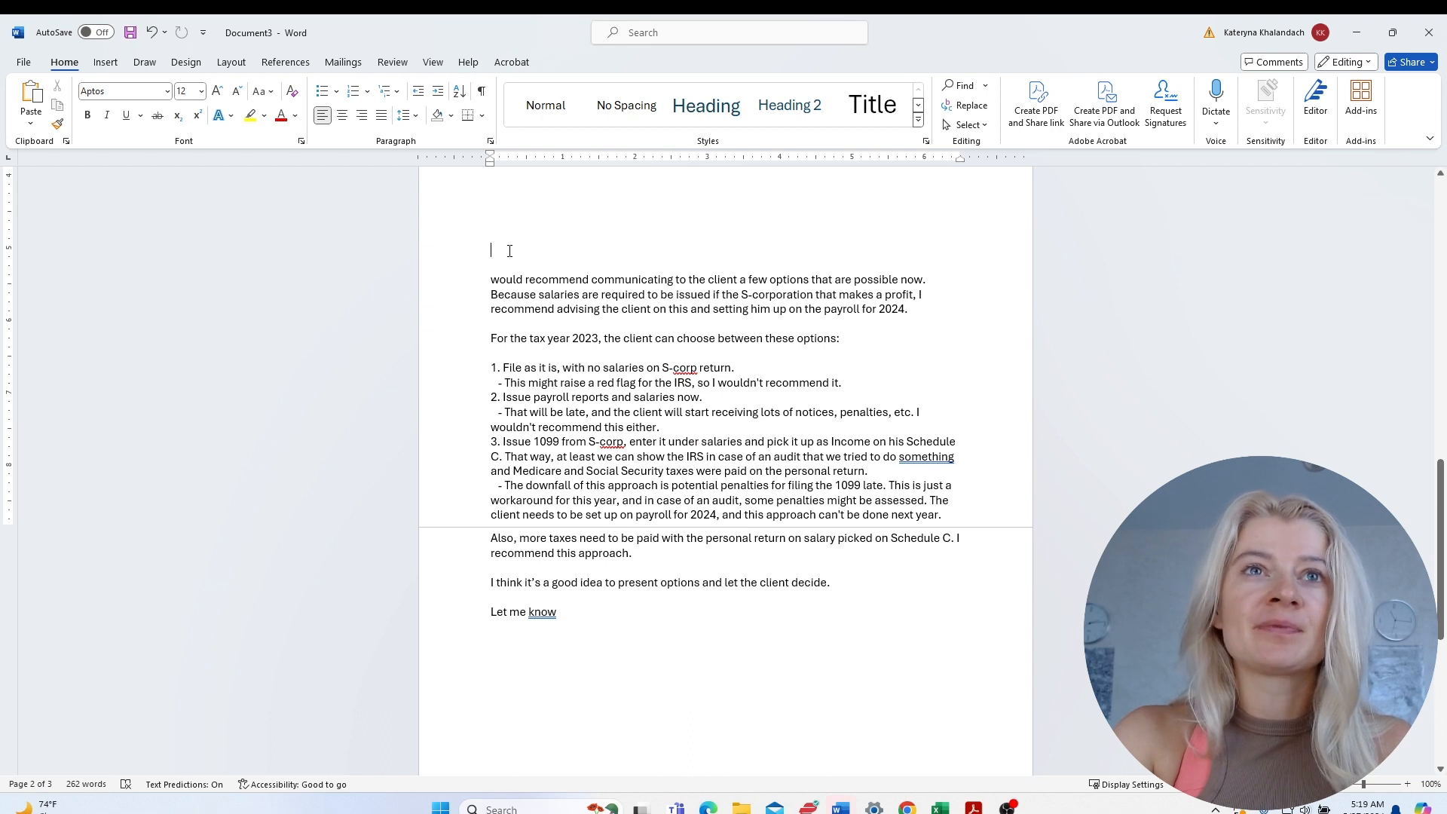
pyautogui.press('Delete')
pyautogui.press('Delete')
pyautogui.press('Delete')
pyautogui.press('Delete')
pyautogui.press('Delete')
pyautogui.press('Delete')
pyautogui.press('Delete')
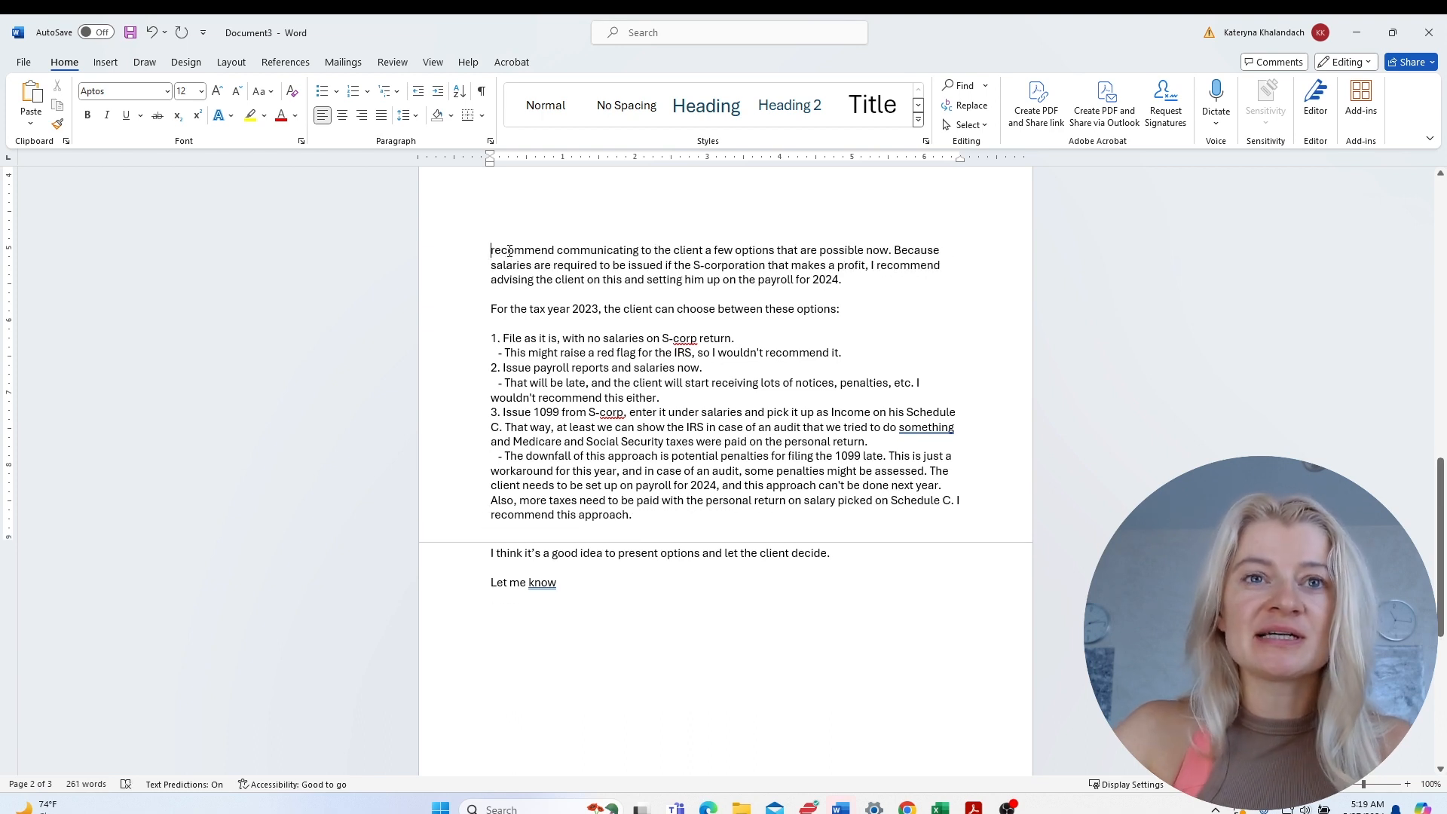
# Review the payroll advice for 2024 and bold option 1, "File as it is, with no salaries on S-corp return.".
pyautogui.scroll(2, 629, 458)
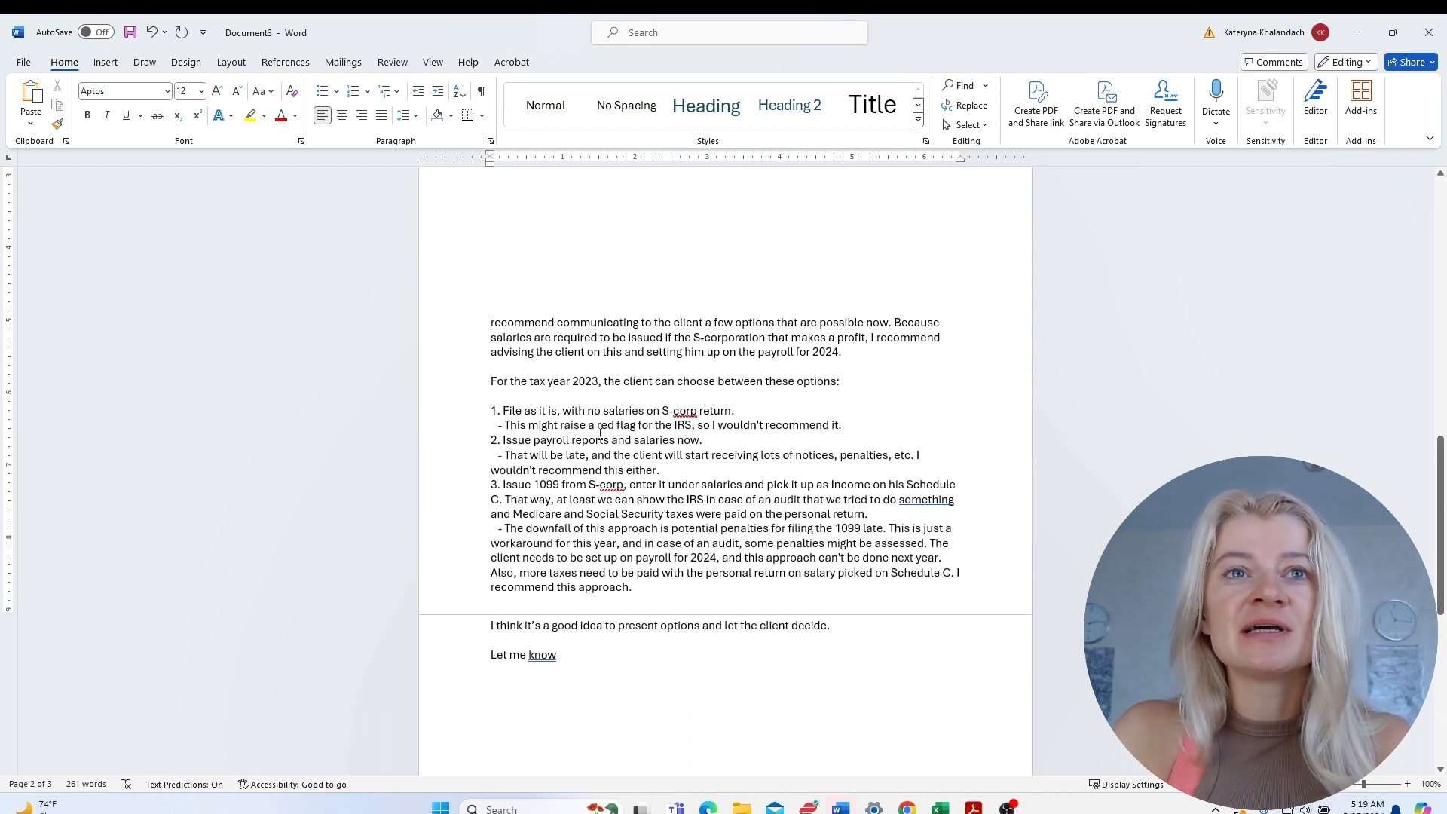
pyautogui.moveTo(674, 337); pyautogui.dragTo(802, 357)
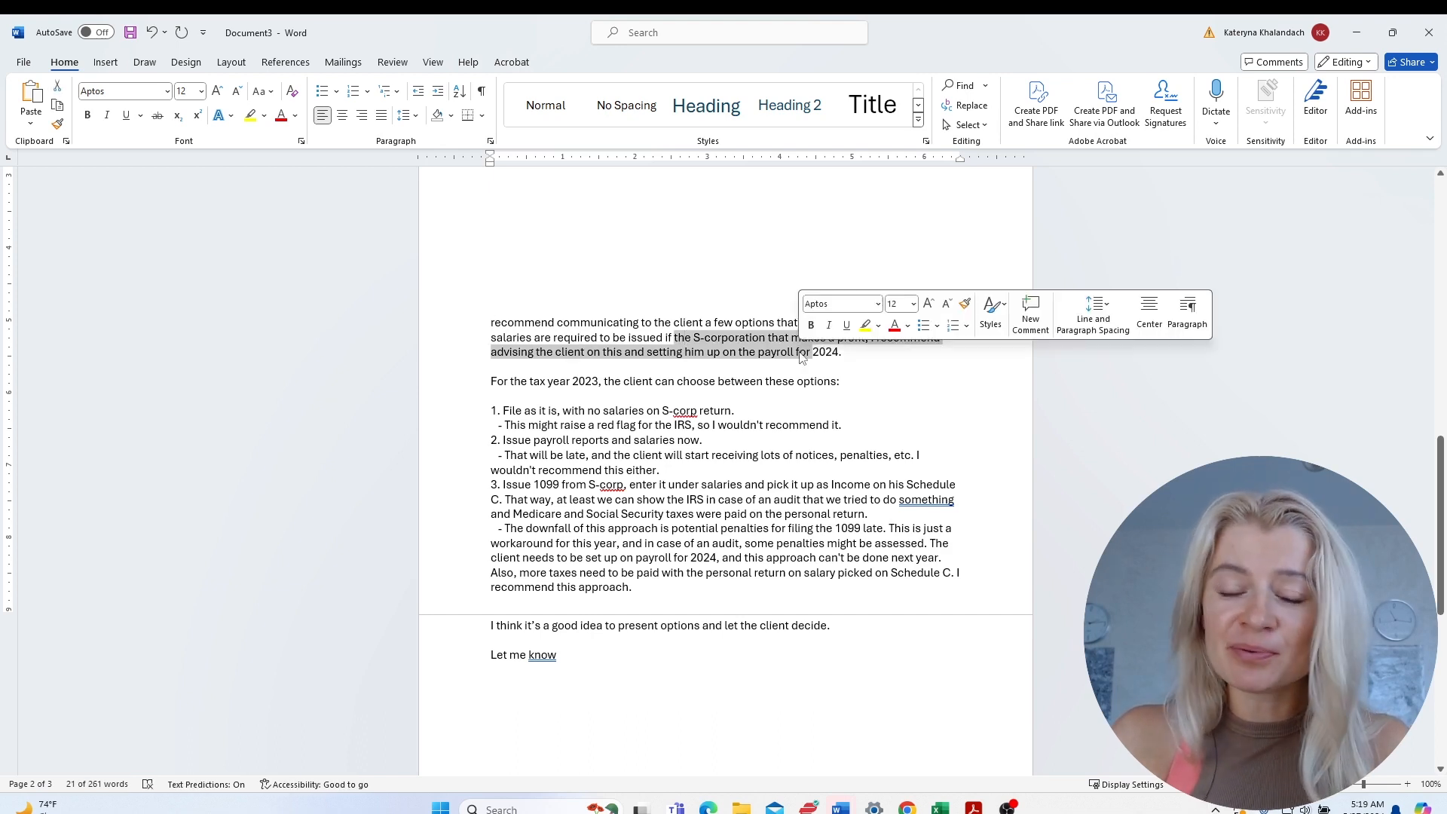
pyautogui.moveTo(500, 411); pyautogui.dragTo(743, 412)
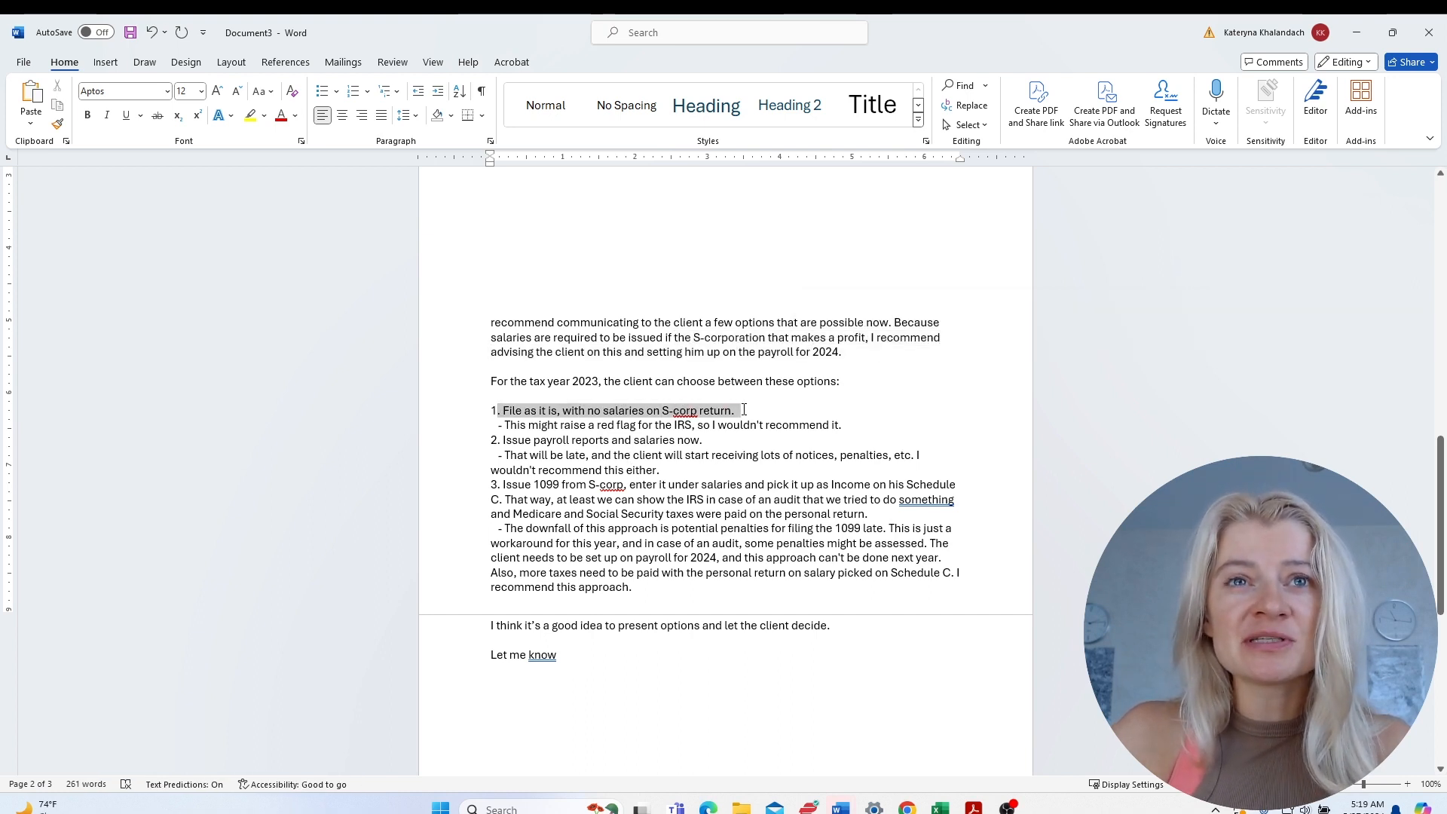
pyautogui.click(87, 115)
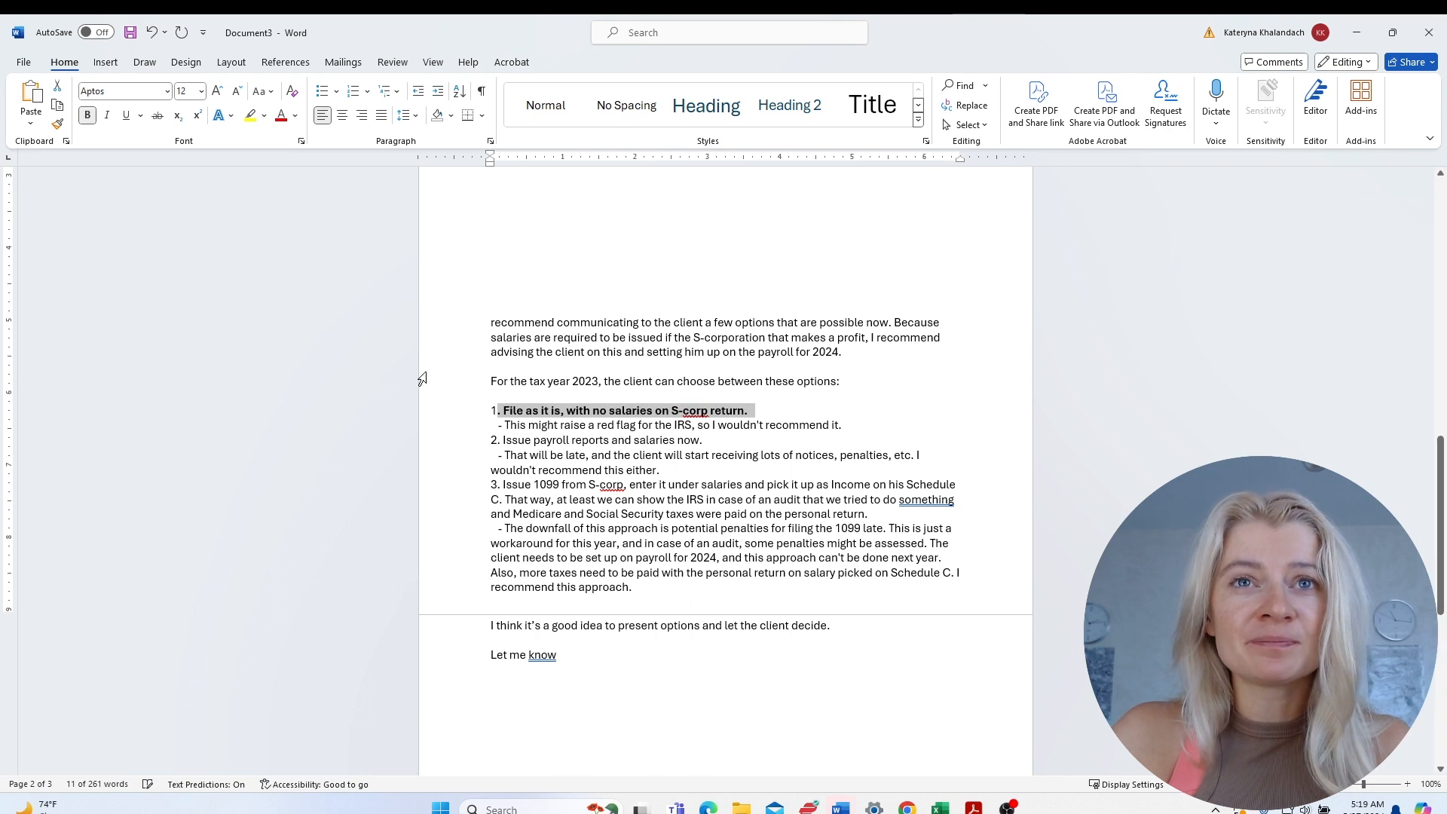
pyautogui.click(728, 510)
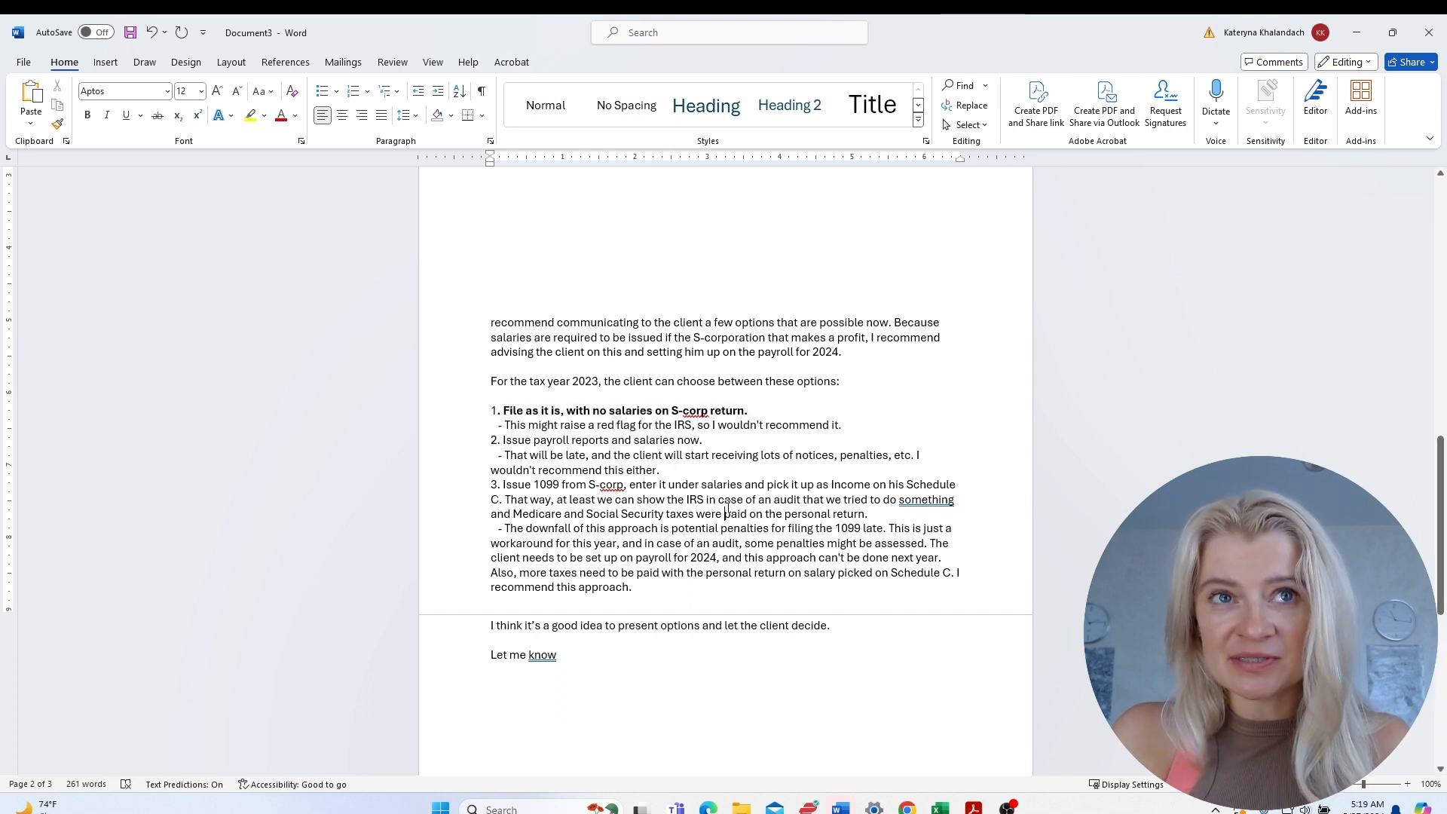
# Bold option 2, "Issue payroll reports and salaries now", and review the drawbacks noted under options 1 and 2.
pyautogui.moveTo(561, 425); pyautogui.dragTo(655, 425)
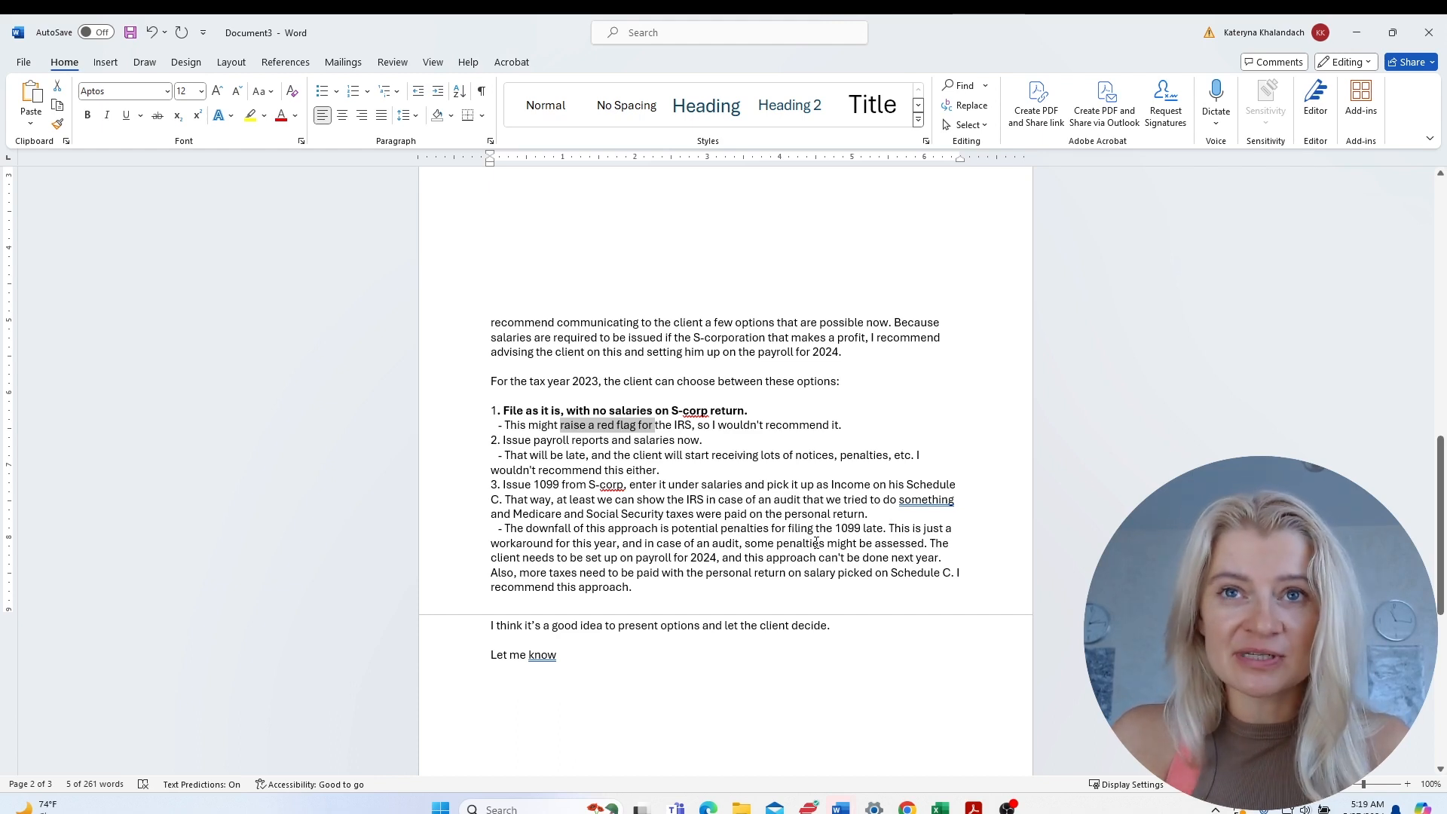
pyautogui.moveTo(498, 440); pyautogui.dragTo(711, 441)
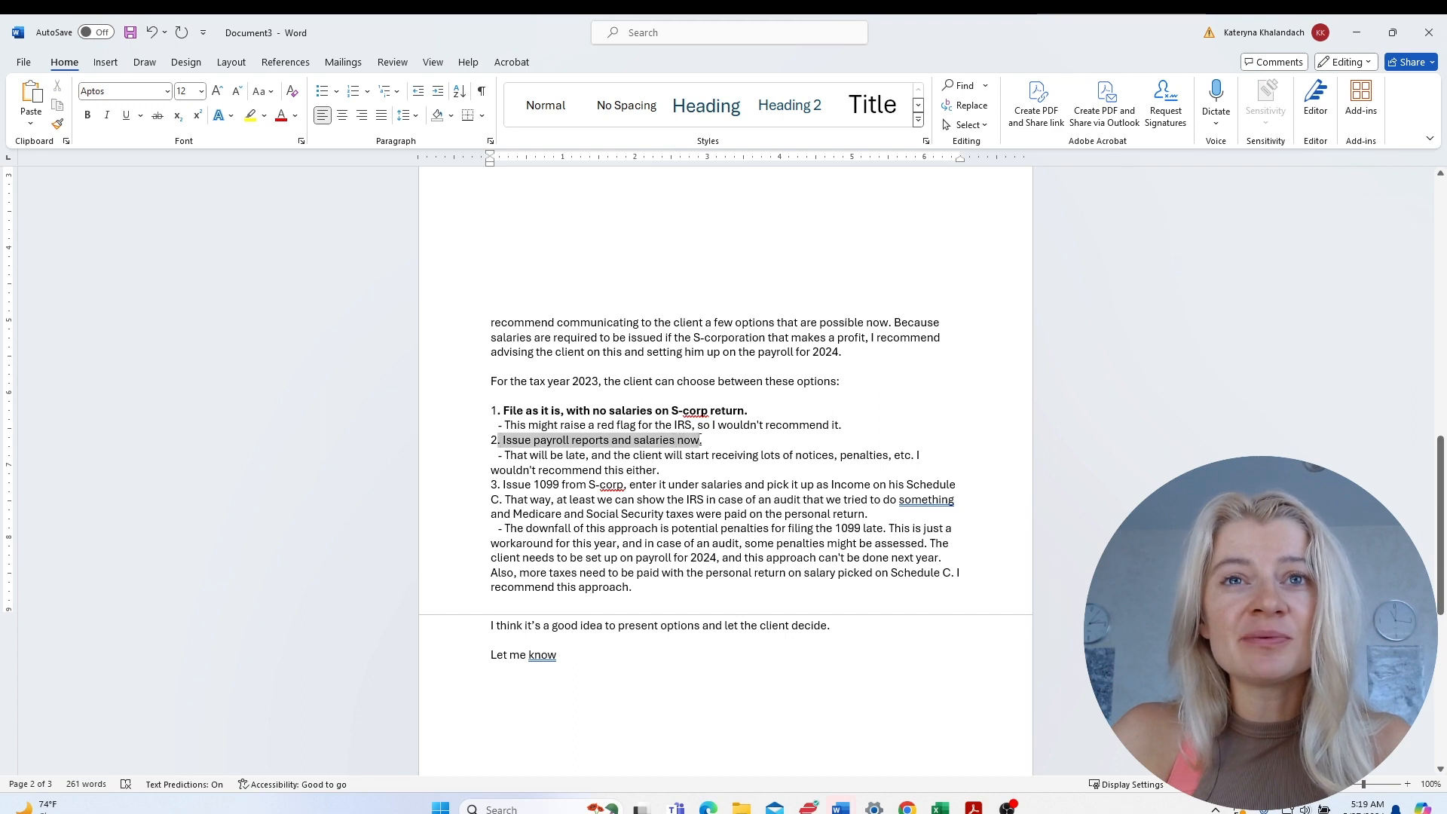
pyautogui.click(88, 115)
pyautogui.click(786, 467)
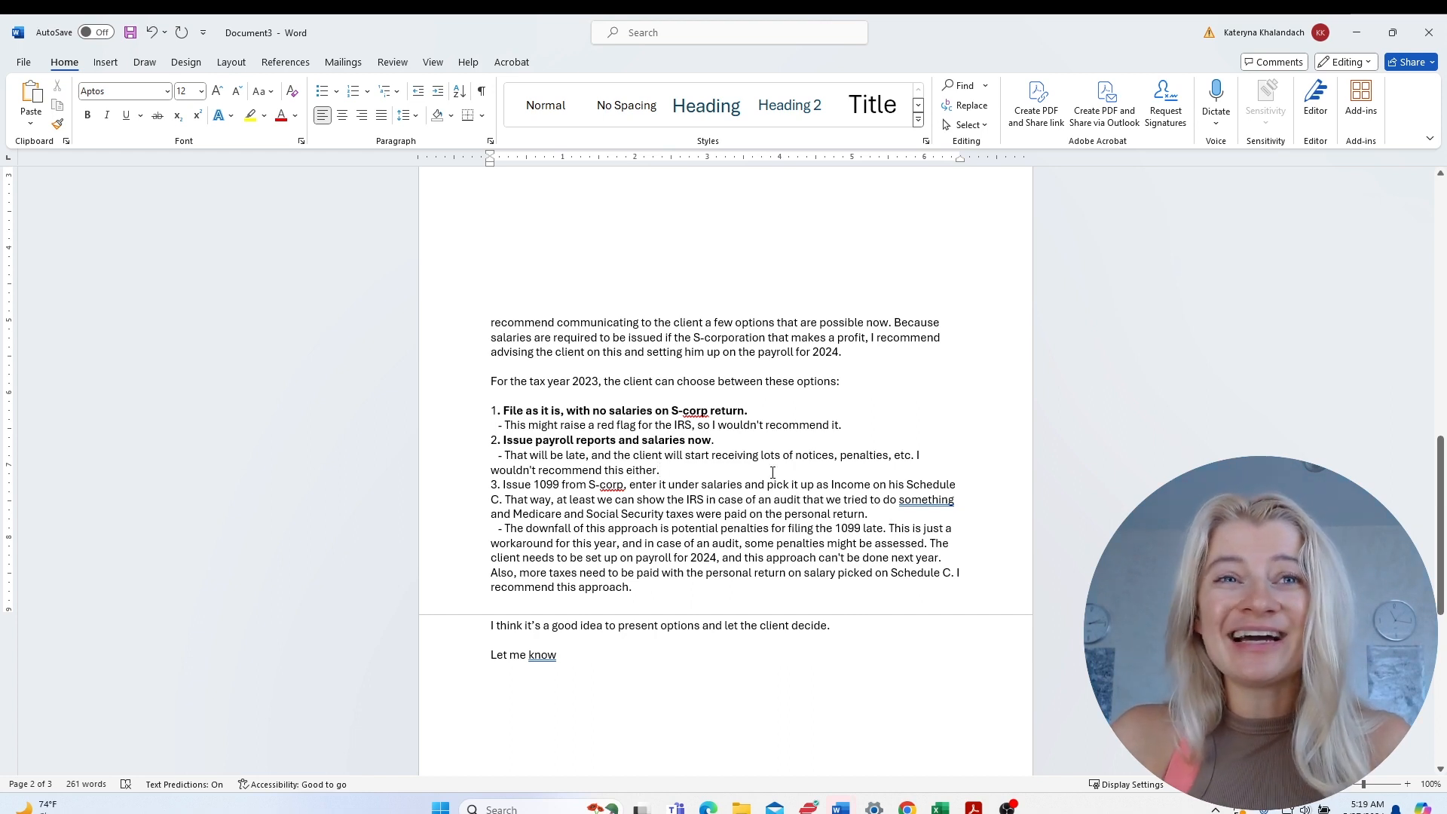
pyautogui.moveTo(566, 457); pyautogui.dragTo(625, 470)
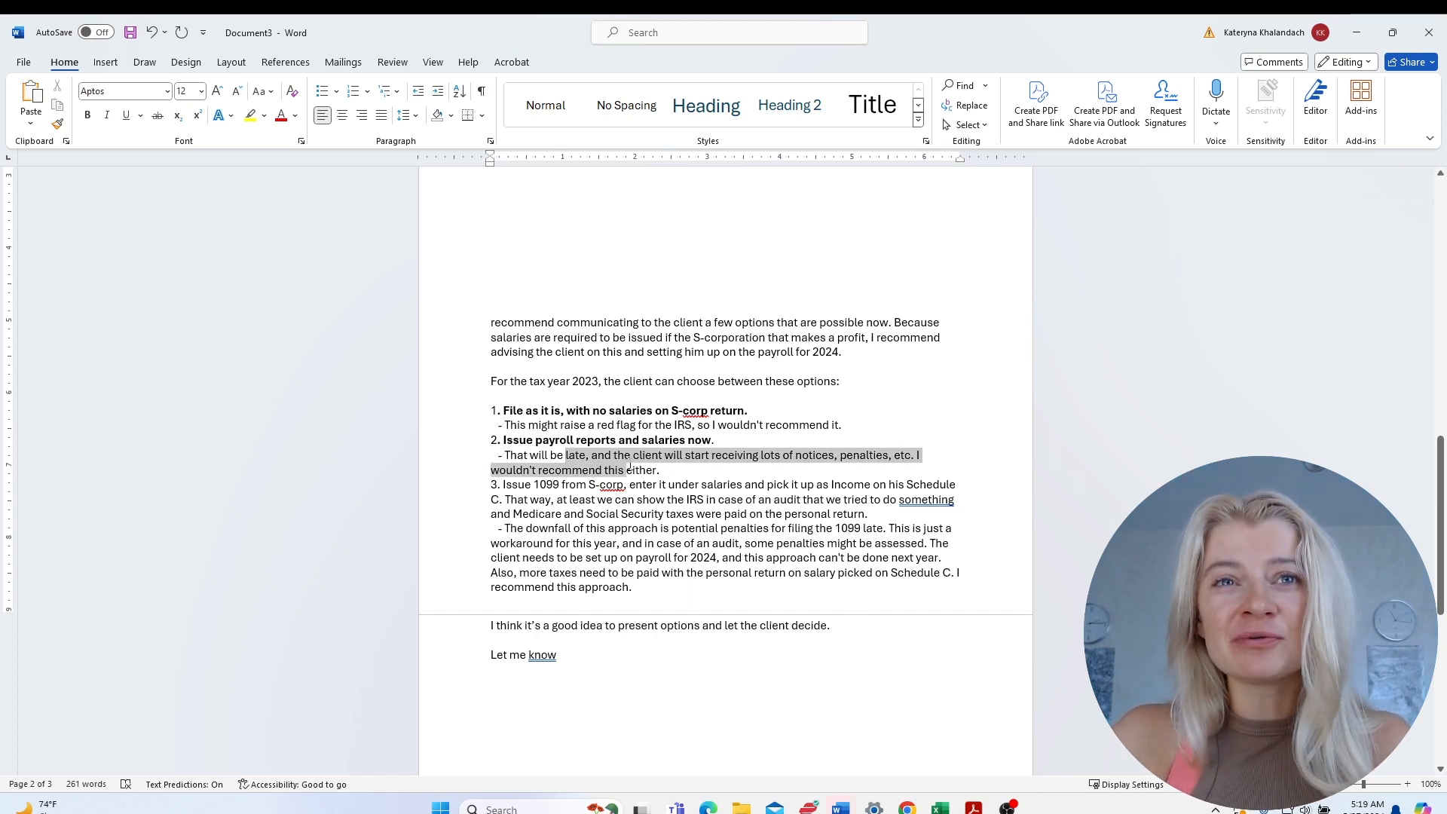
pyautogui.click(689, 471)
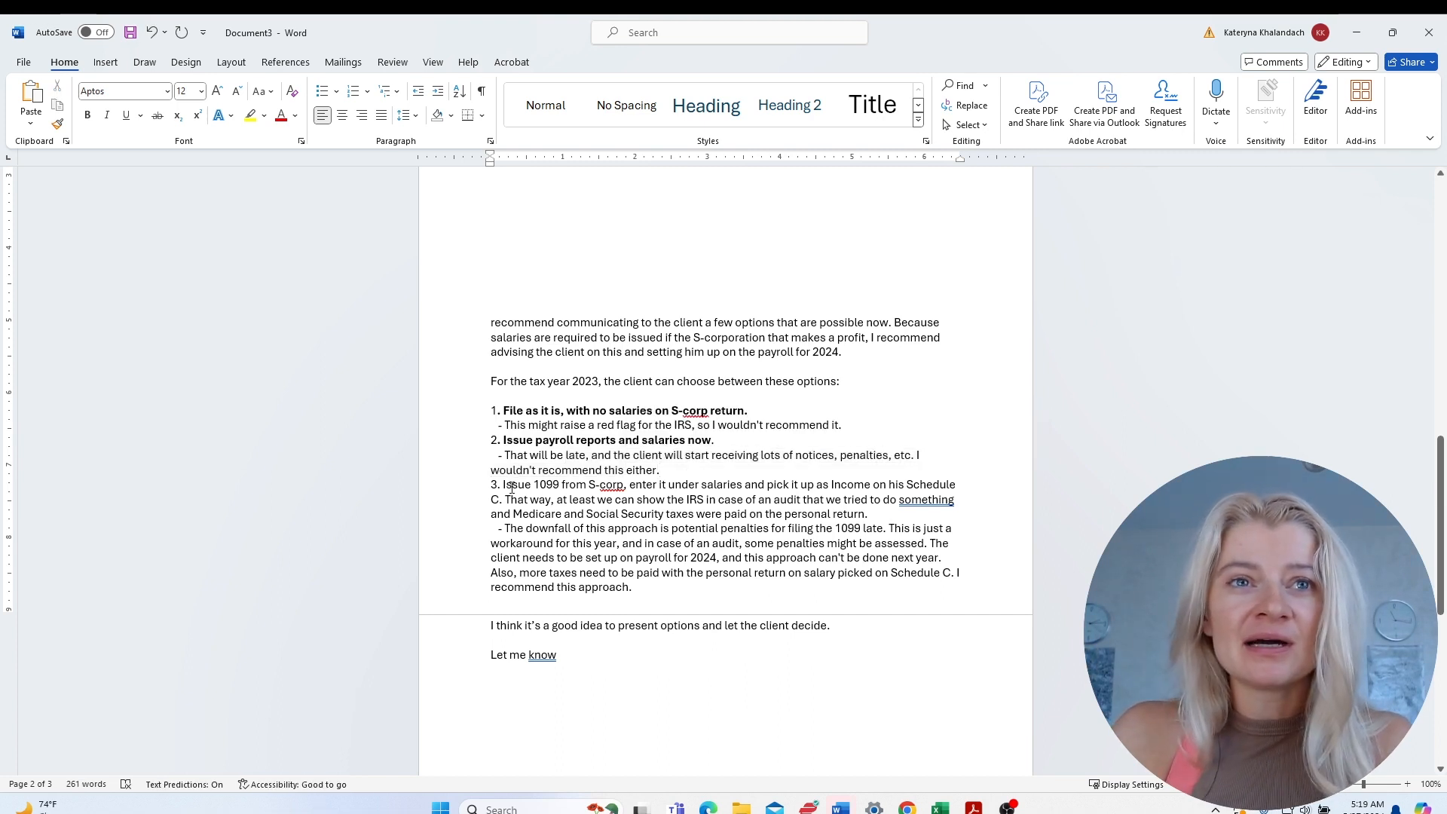
# Bold the phrase "Issue 1099 from S-corp" in option 3 and highlight it in bright green.
pyautogui.moveTo(496, 486); pyautogui.dragTo(624, 486)
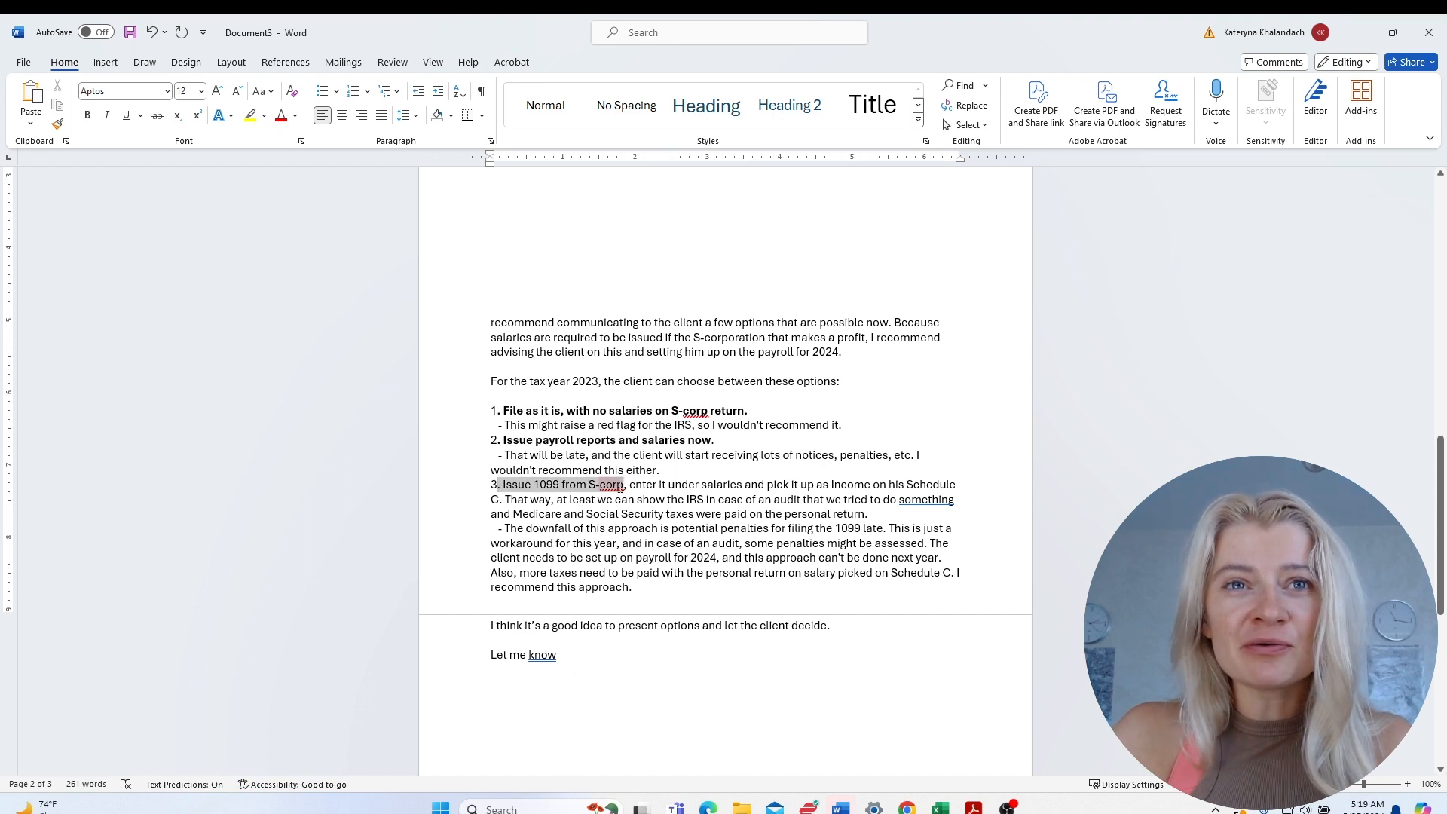
pyautogui.click(89, 115)
pyautogui.click(264, 116)
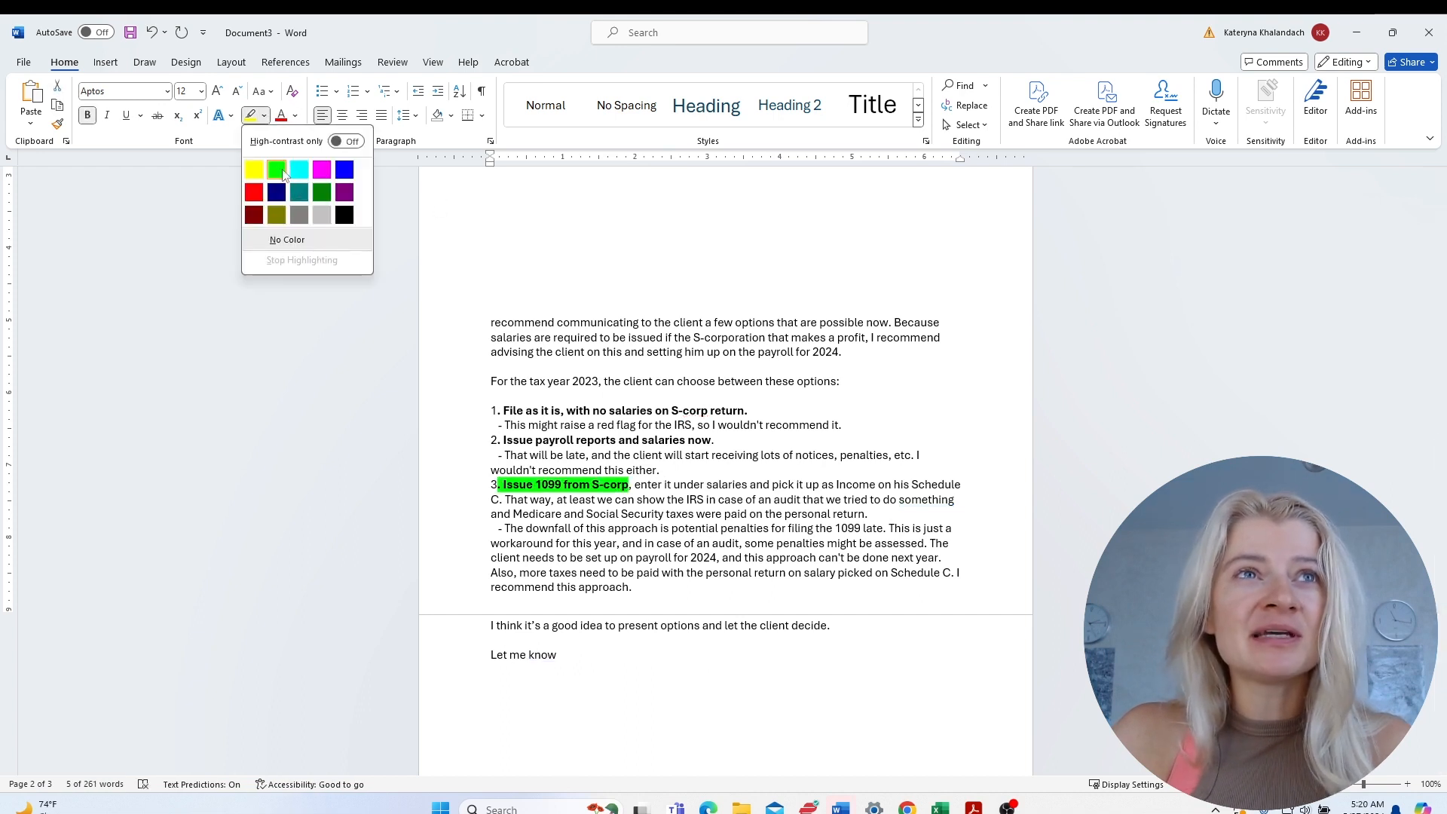
pyautogui.click(277, 170)
pyautogui.click(613, 487)
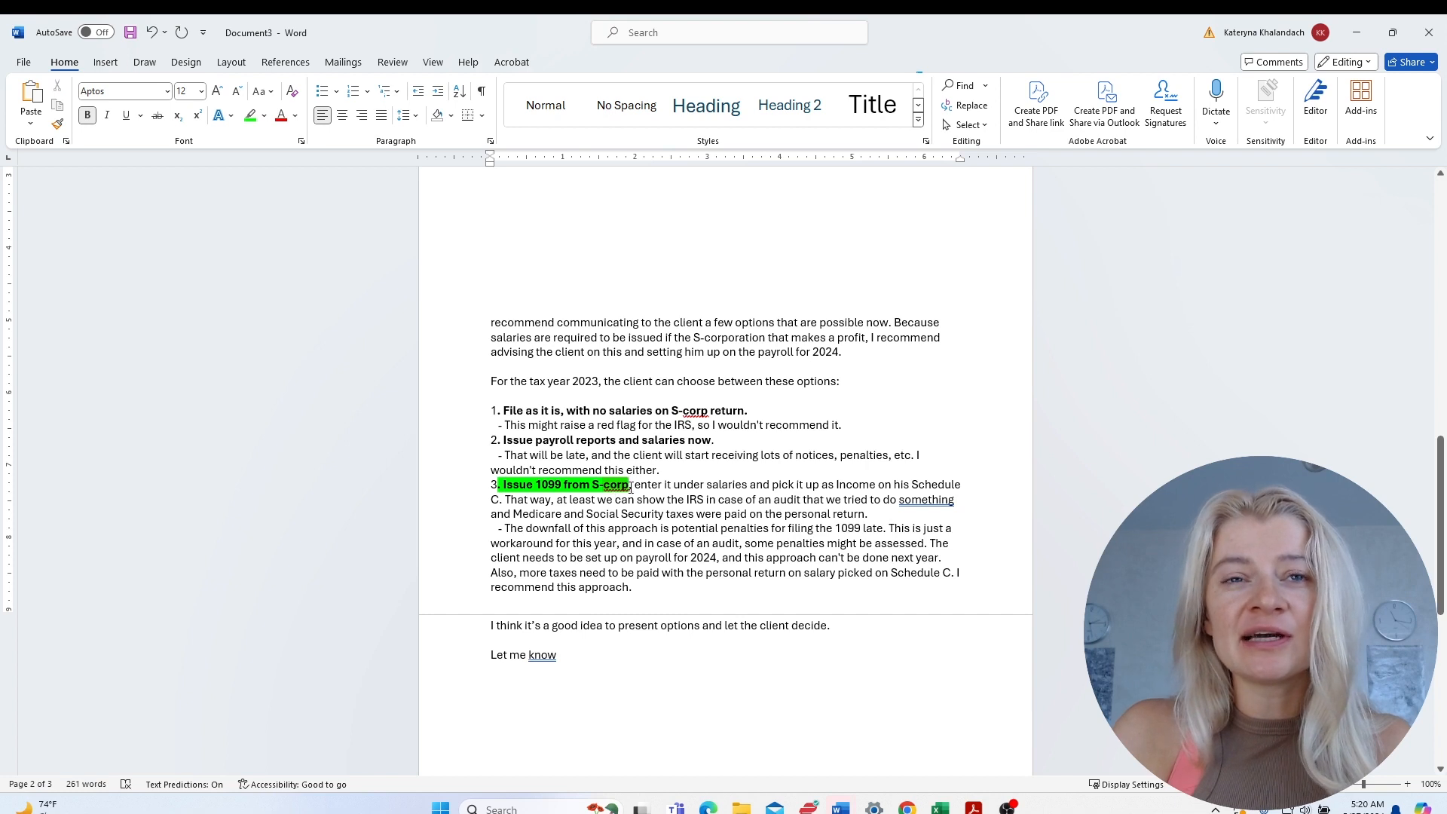
# Review the option 3 wording on entering the 1099 under salaries and picking it up as income on Schedule C.
pyautogui.moveTo(636, 485); pyautogui.dragTo(775, 479)
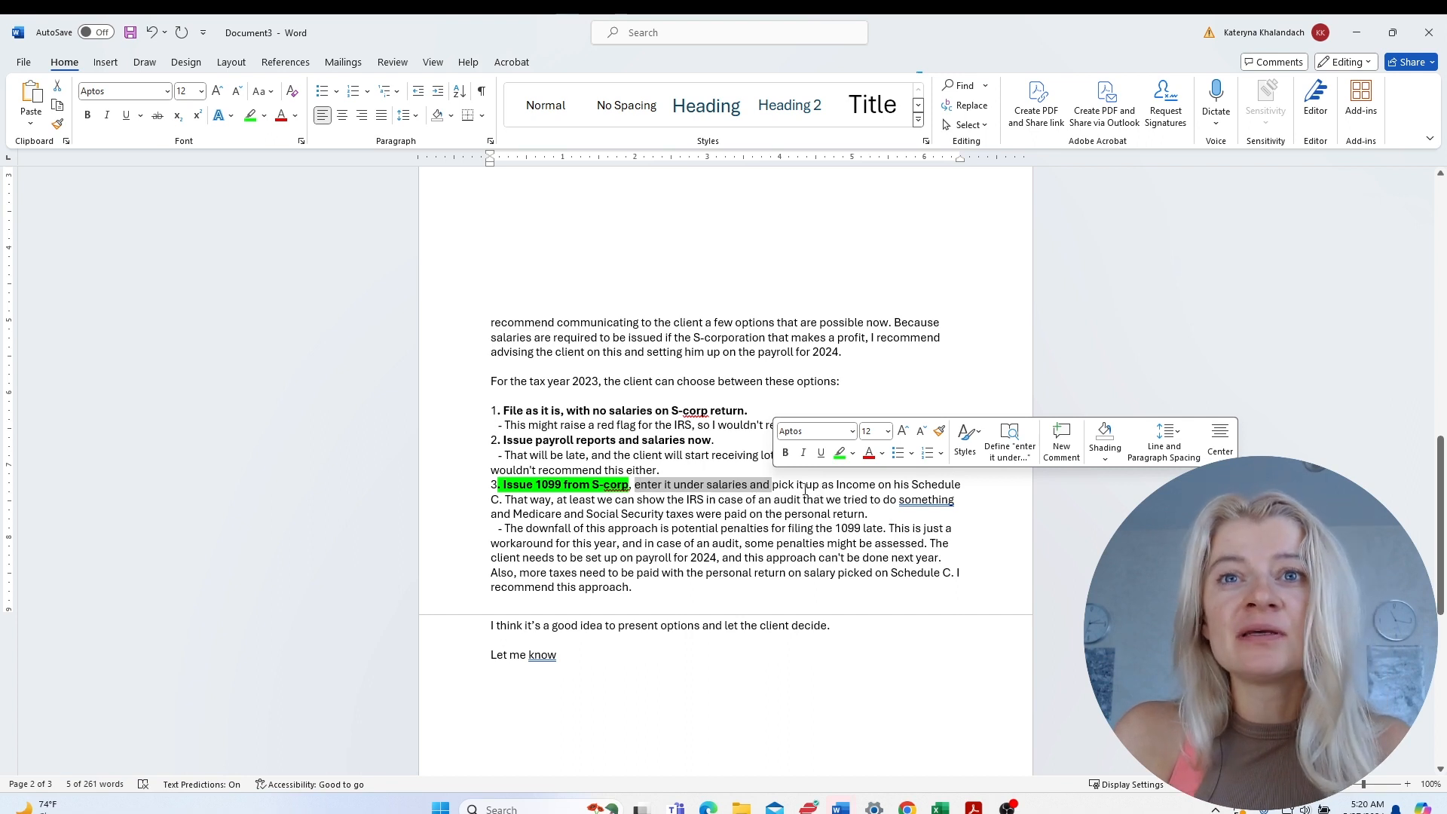
pyautogui.moveTo(797, 485); pyautogui.dragTo(501, 500)
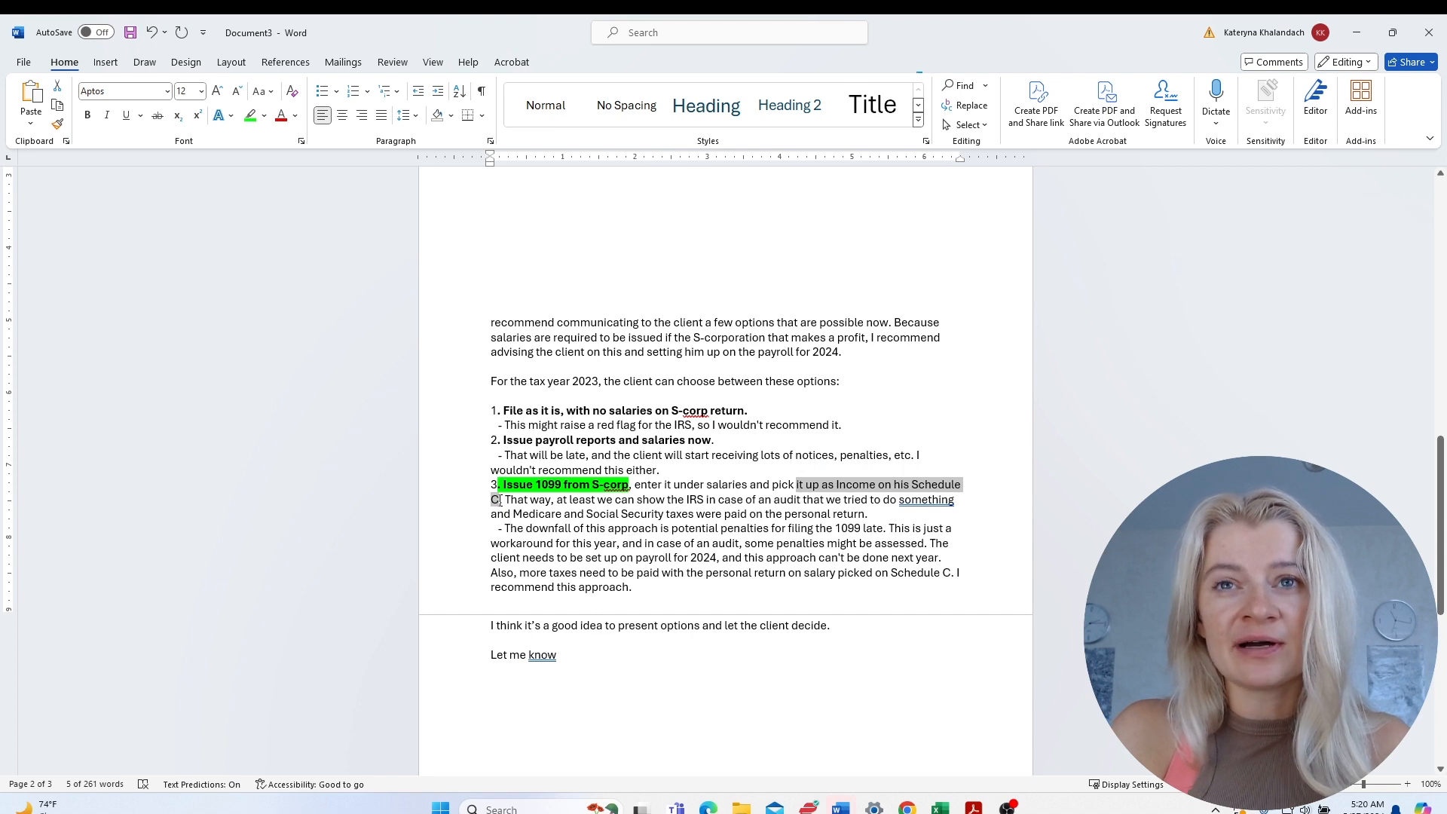
pyautogui.click(500, 500)
pyautogui.write('.')
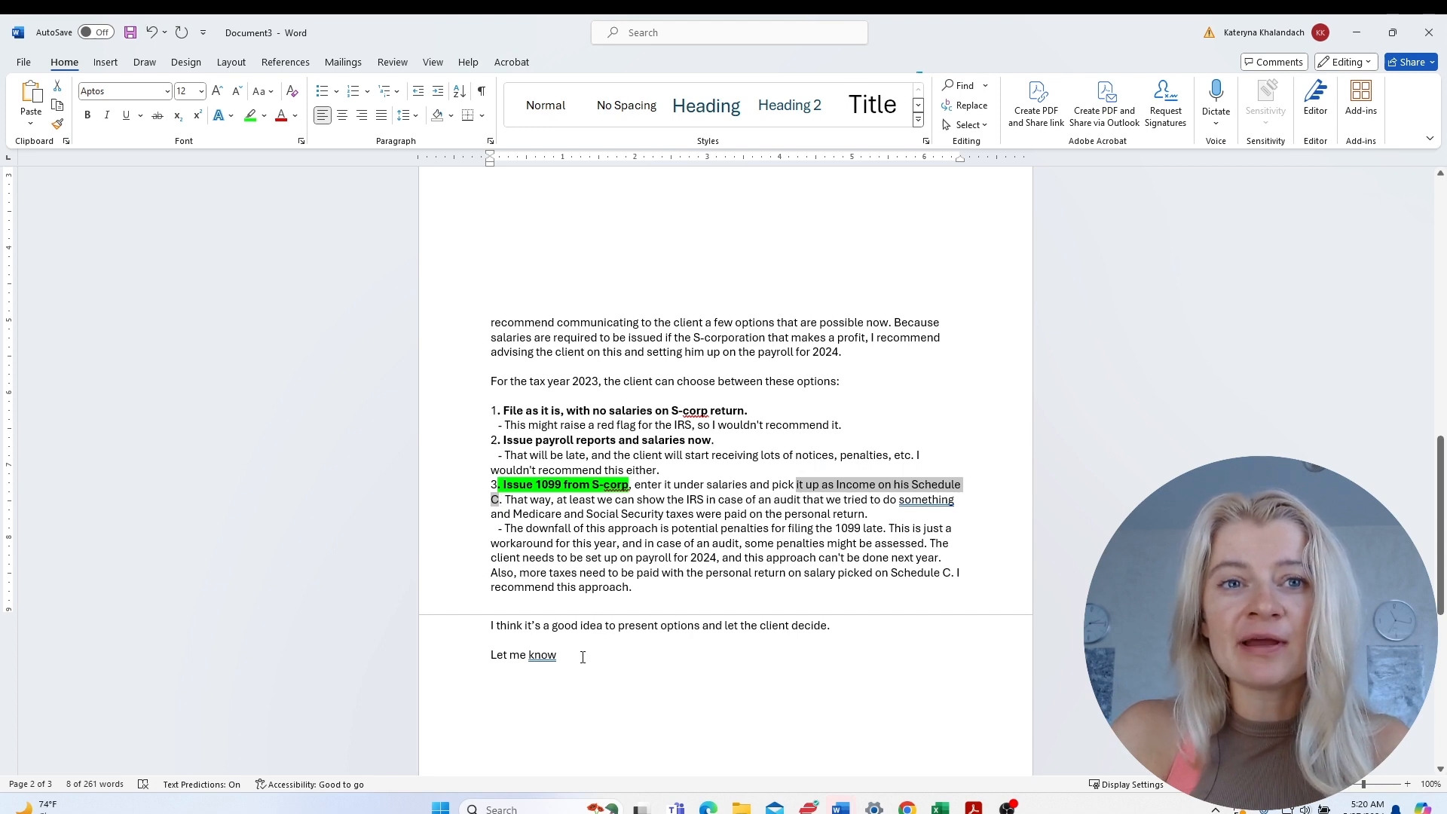
# Add several blank lines below "Let me know" at the end of the document and enter the heading "Scorp".
pyautogui.click(583, 657)
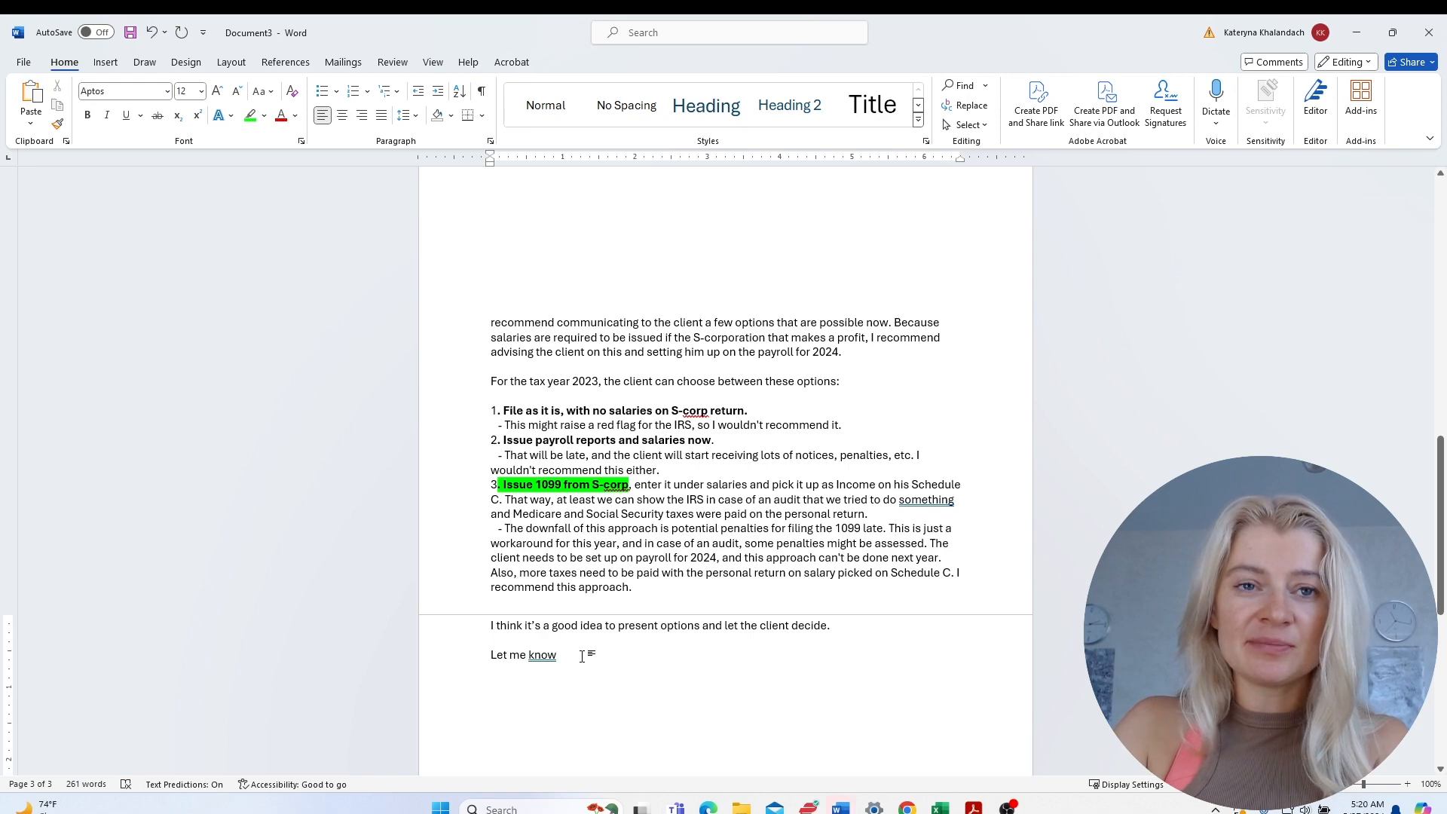
pyautogui.scroll(2, 583, 656)
pyautogui.scroll(-3, 599, 640)
pyautogui.press('Return')
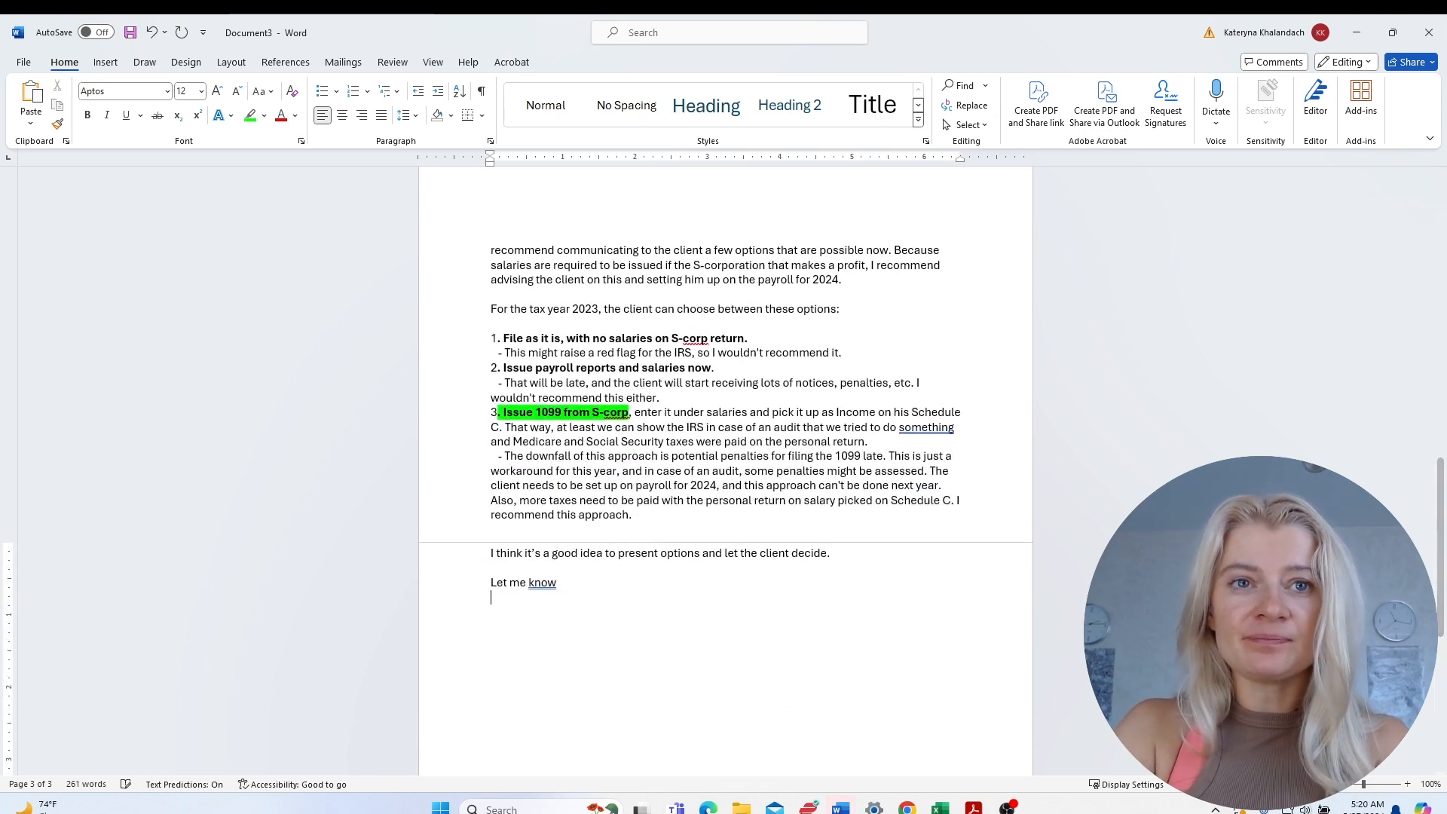
pyautogui.press('Return')
pyautogui.press('Return')
pyautogui.press('Return')
pyautogui.press('Return')
pyautogui.write('scorp')
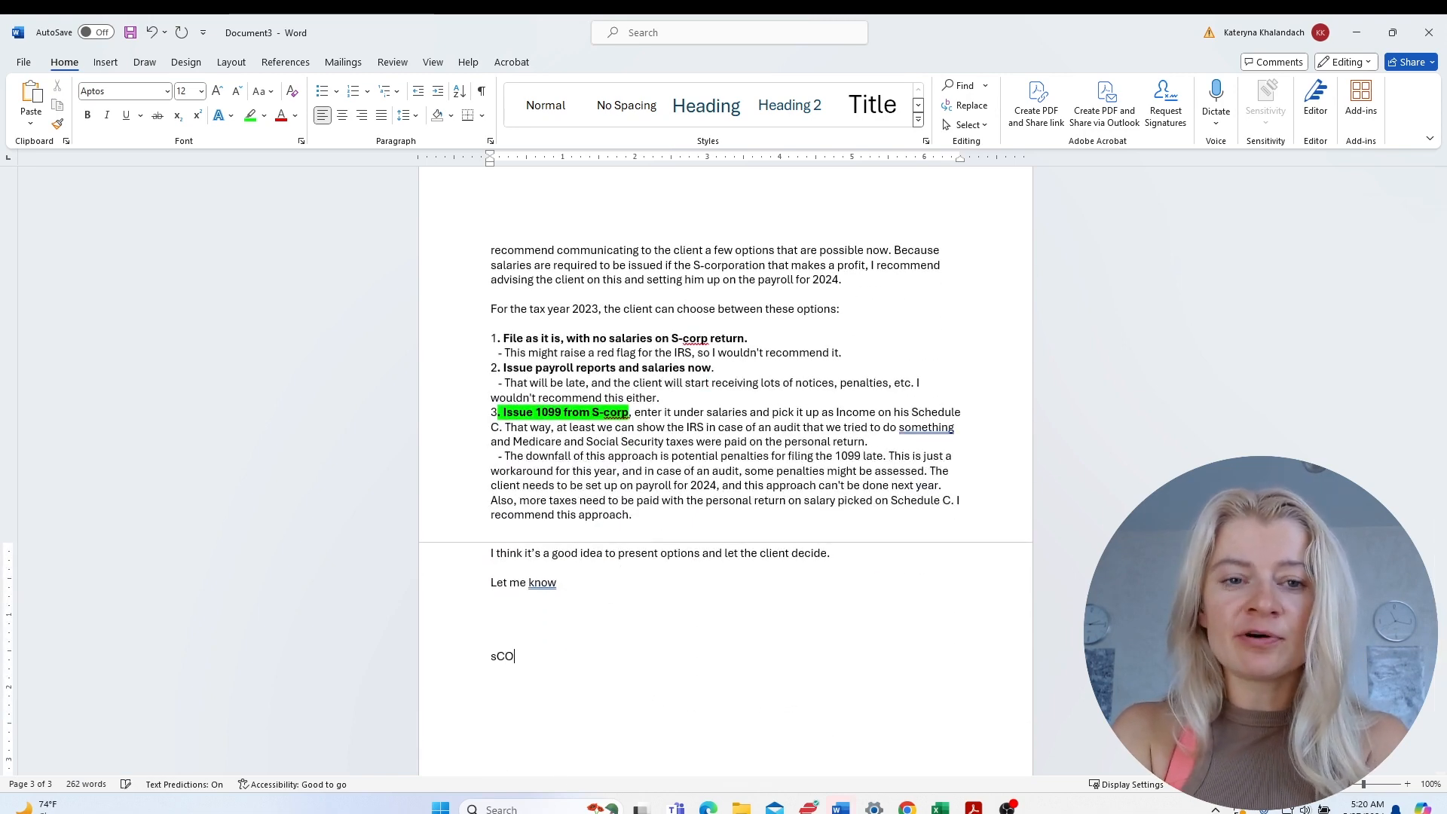
pyautogui.press('Return')
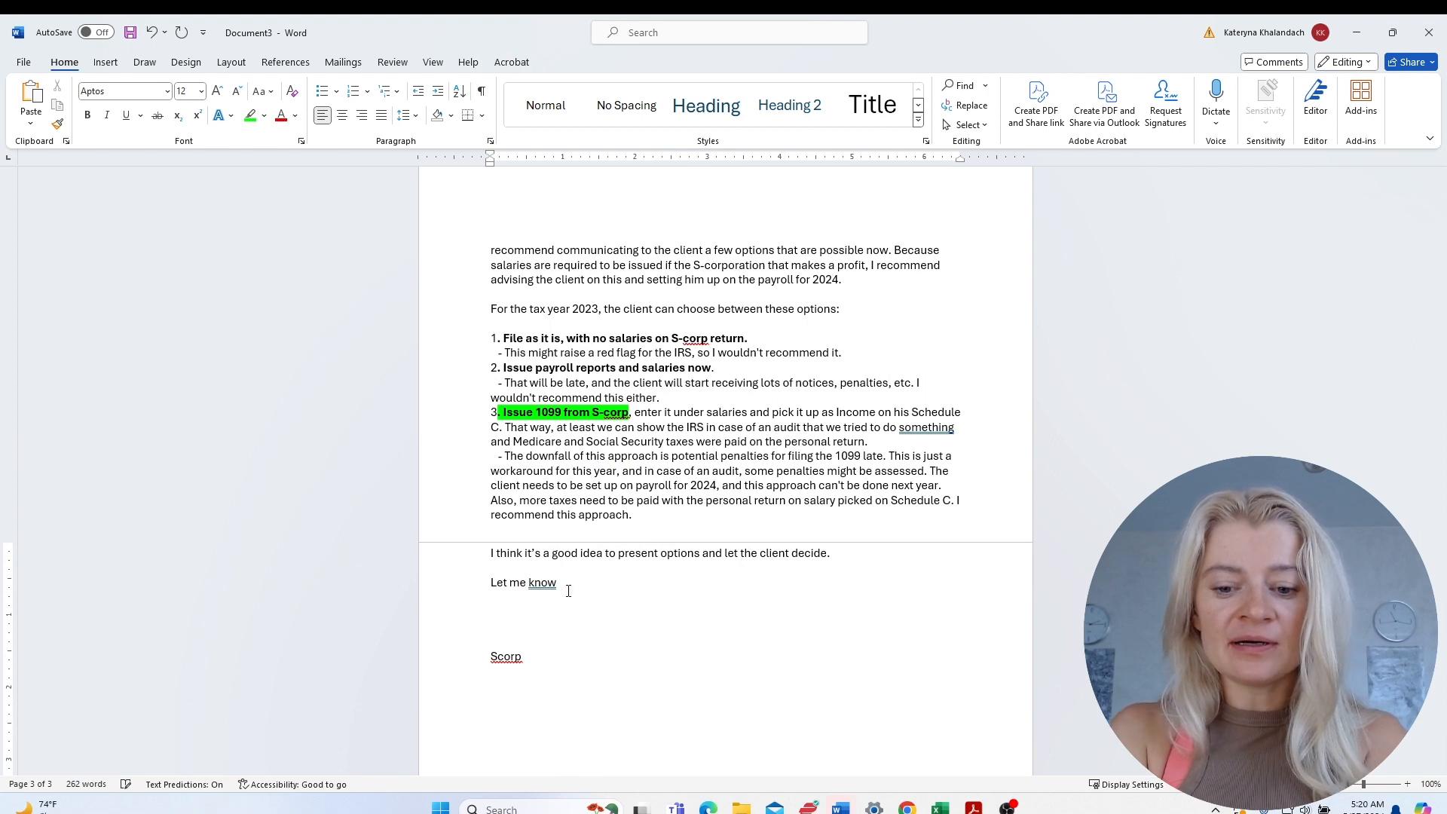
# Add the note "Issued 1099 salary – include under wages for officers expense" under the Scorp heading.
pyautogui.write('ISUED')
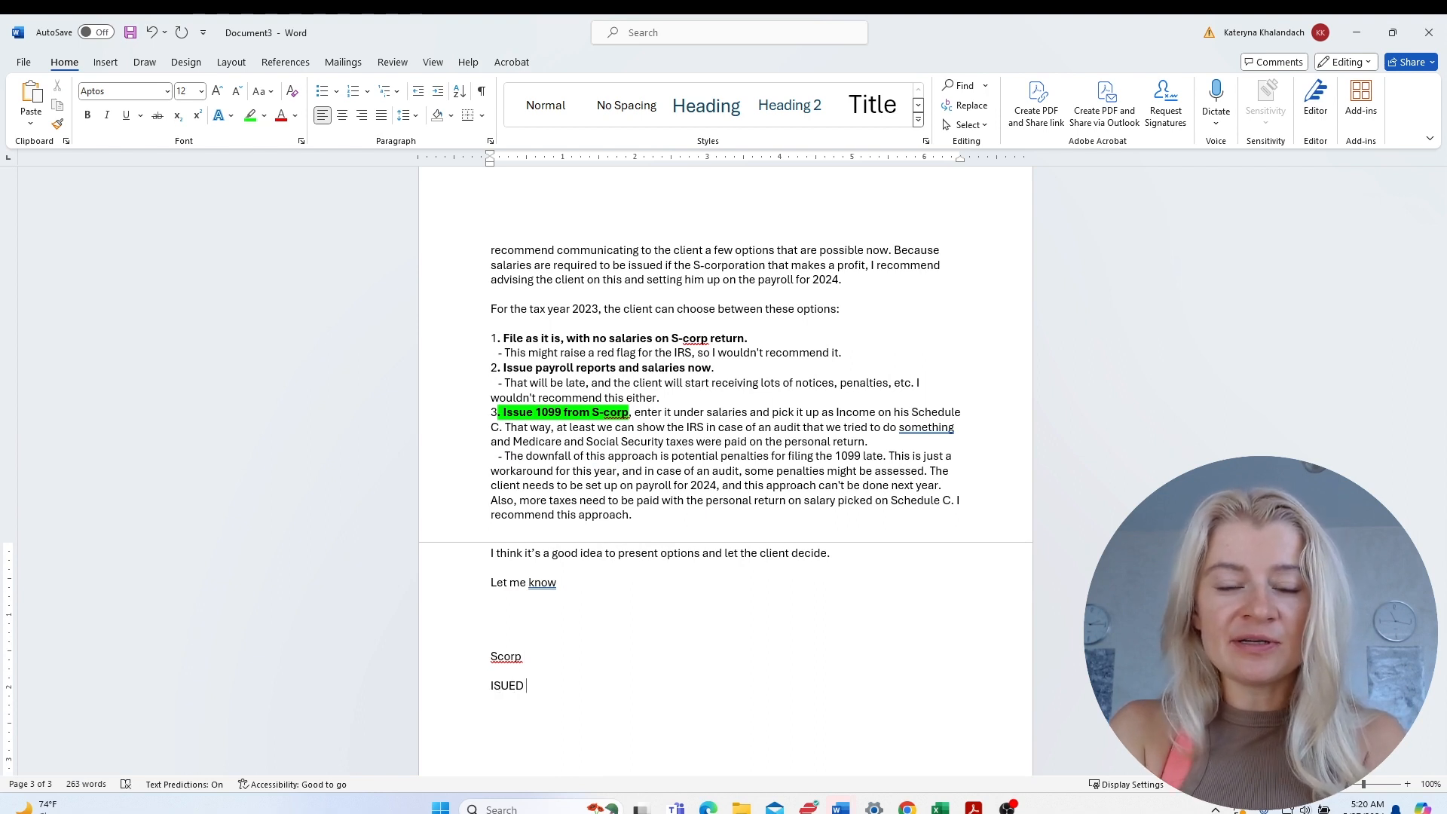
pyautogui.doubleClick(494, 686)
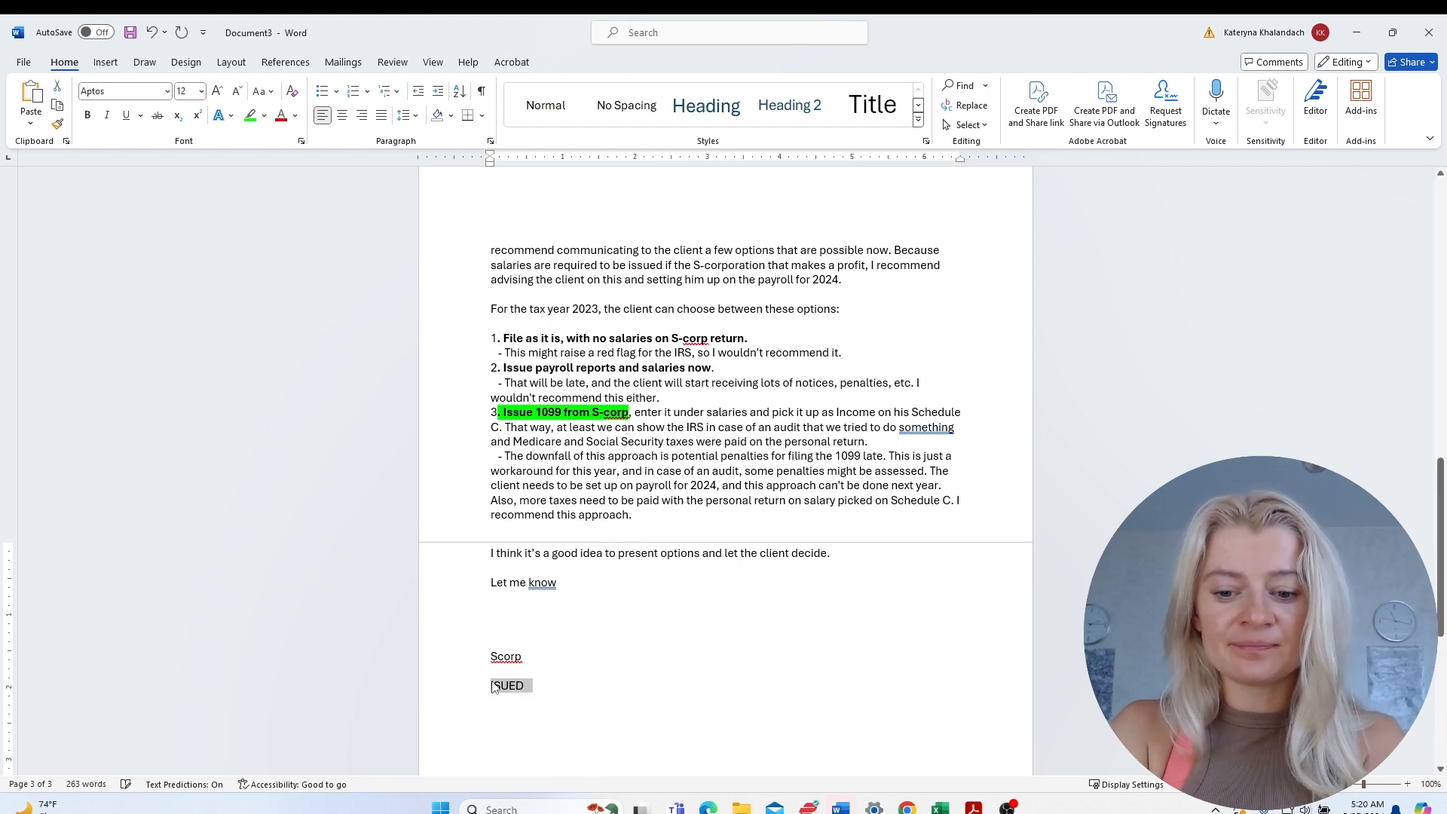
pyautogui.write('Issued 1099')
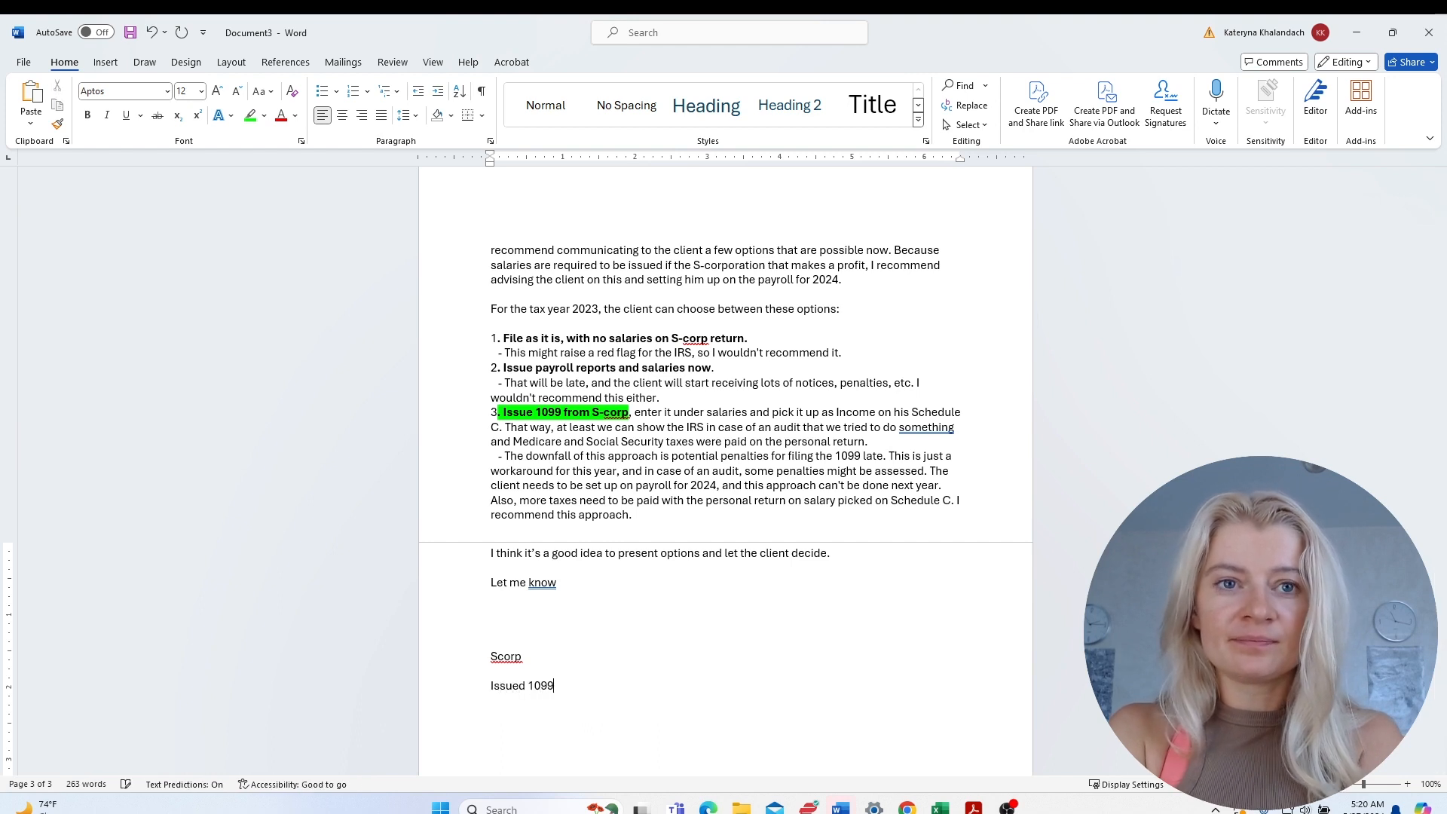
pyautogui.write(' salary')
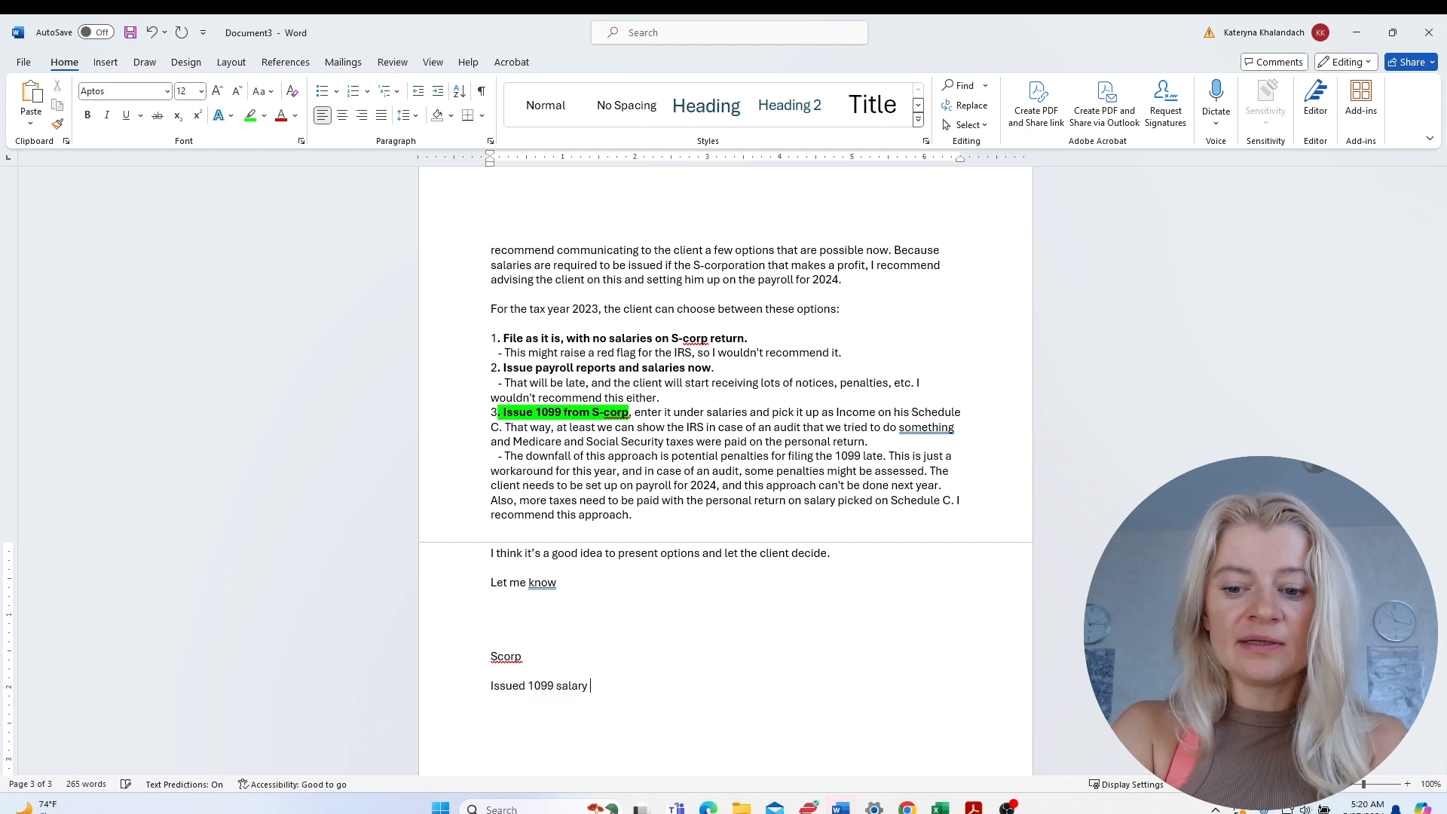
pyautogui.write(' - include u')
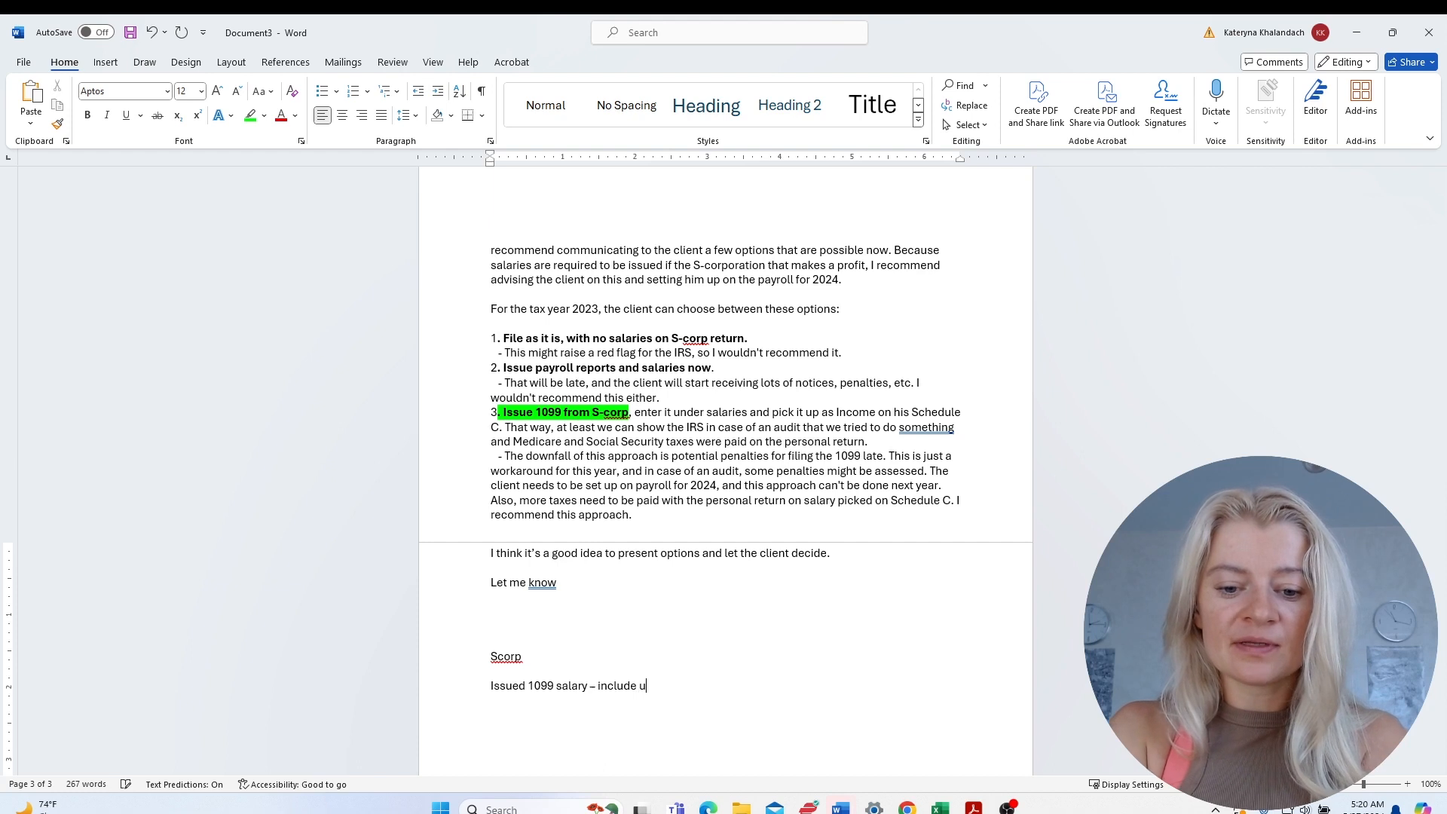
pyautogui.write('nder wage')
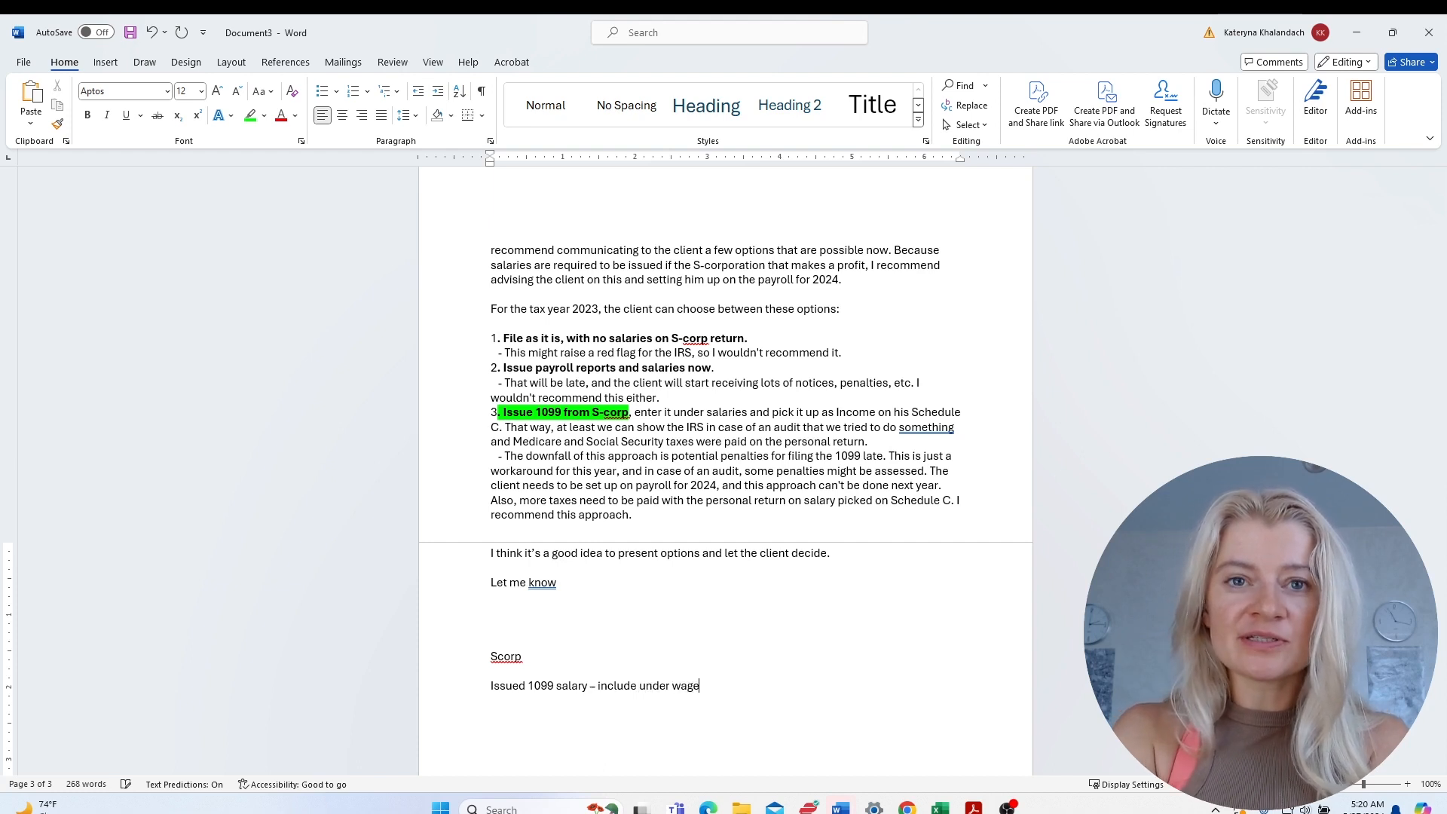
pyautogui.write('s for ')
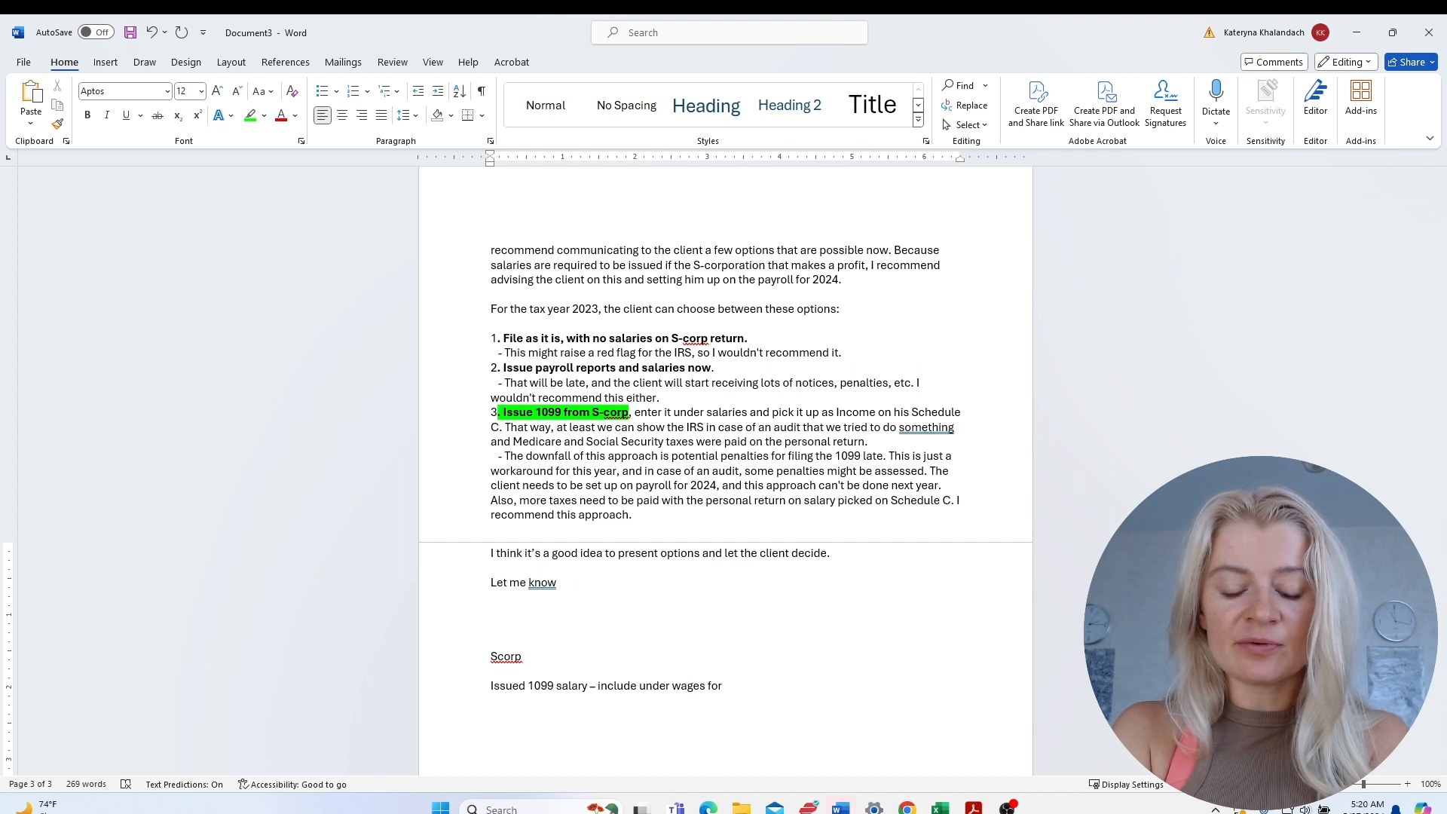
pyautogui.write('offi')
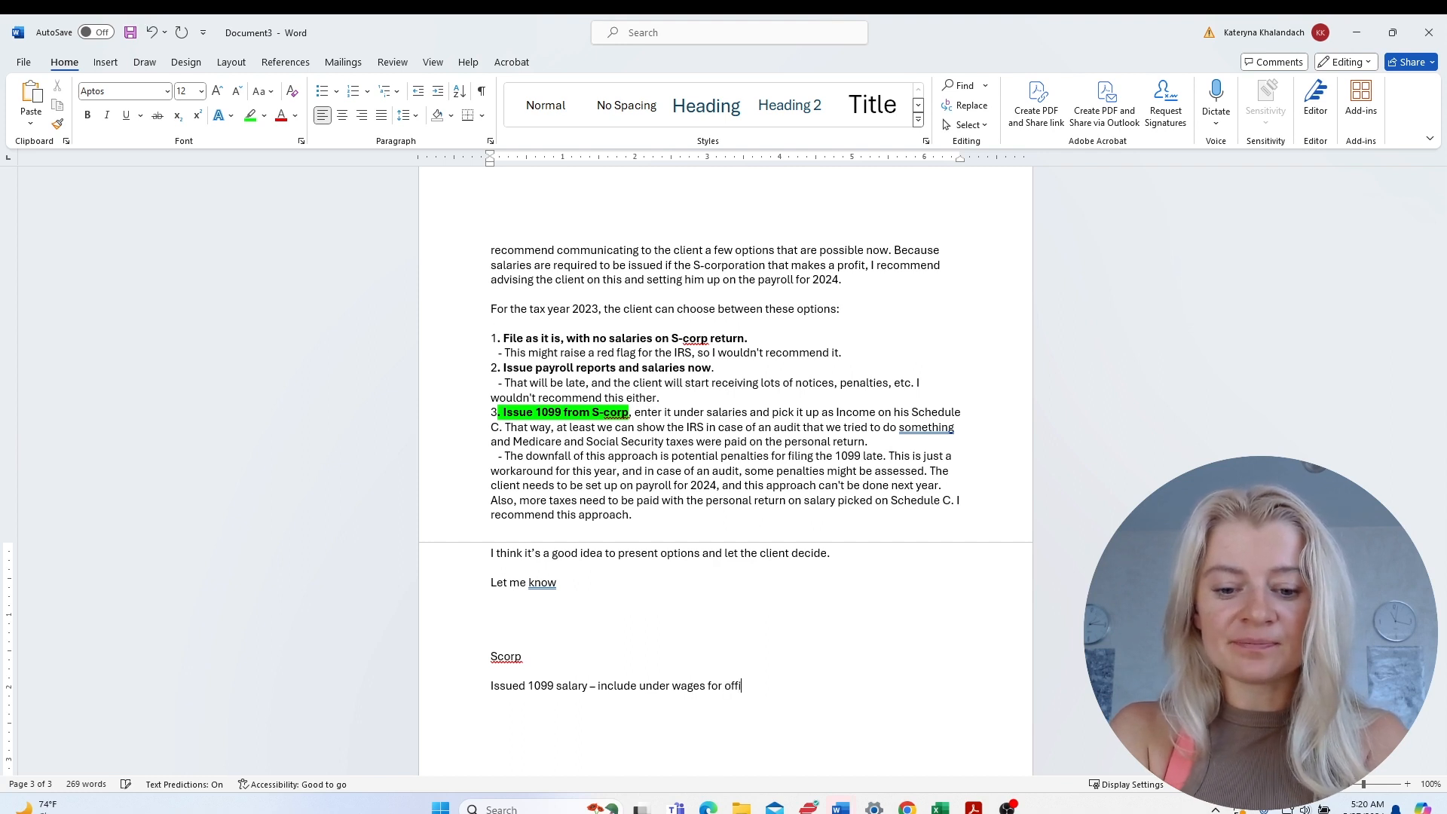
pyautogui.write('cers expense')
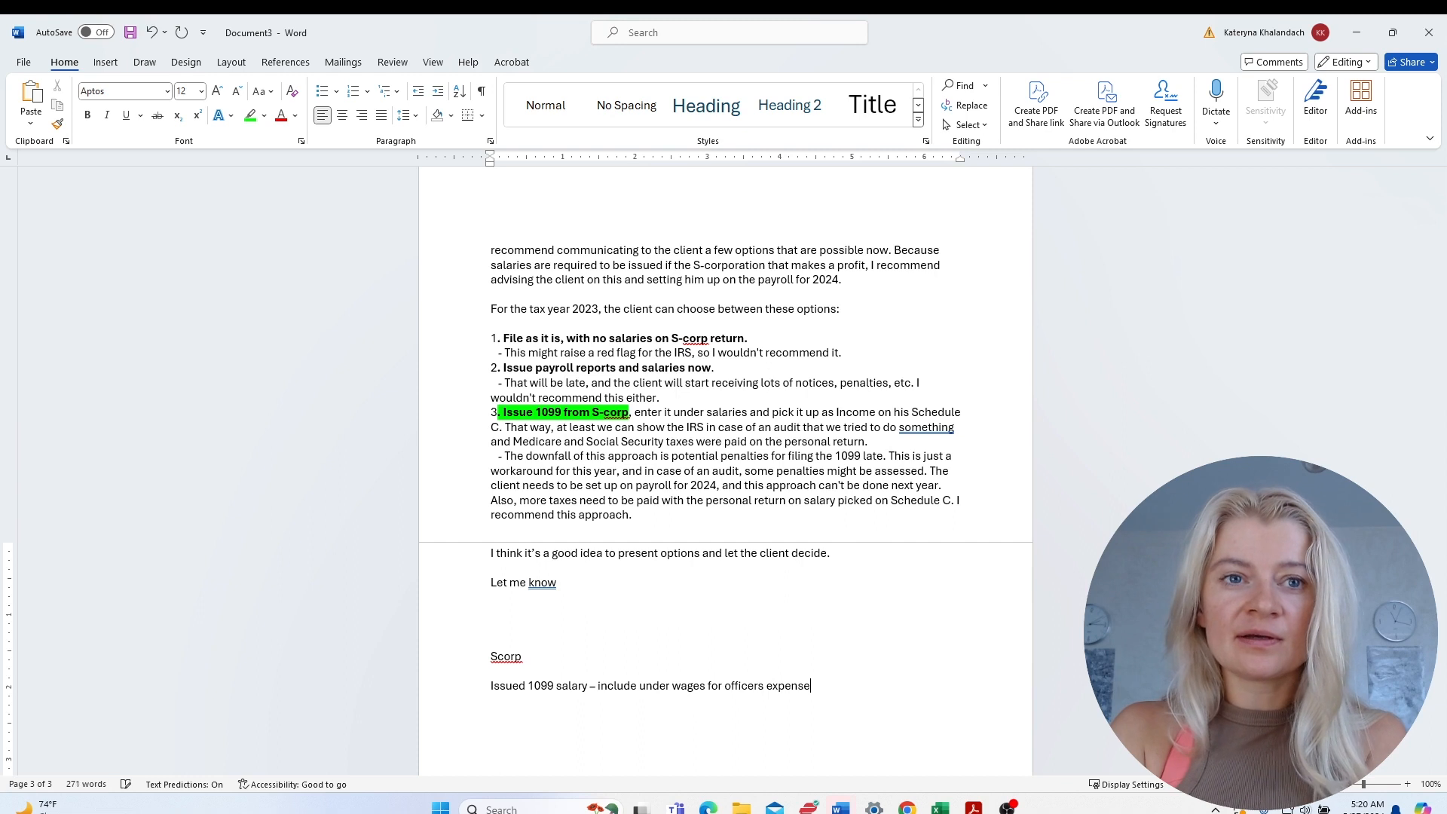
# Add the line "Pick it up as Schedule C Income on Individual return" below the salary note, correcting any misspelled words.
pyautogui.press('Return')
pyautogui.press('Return')
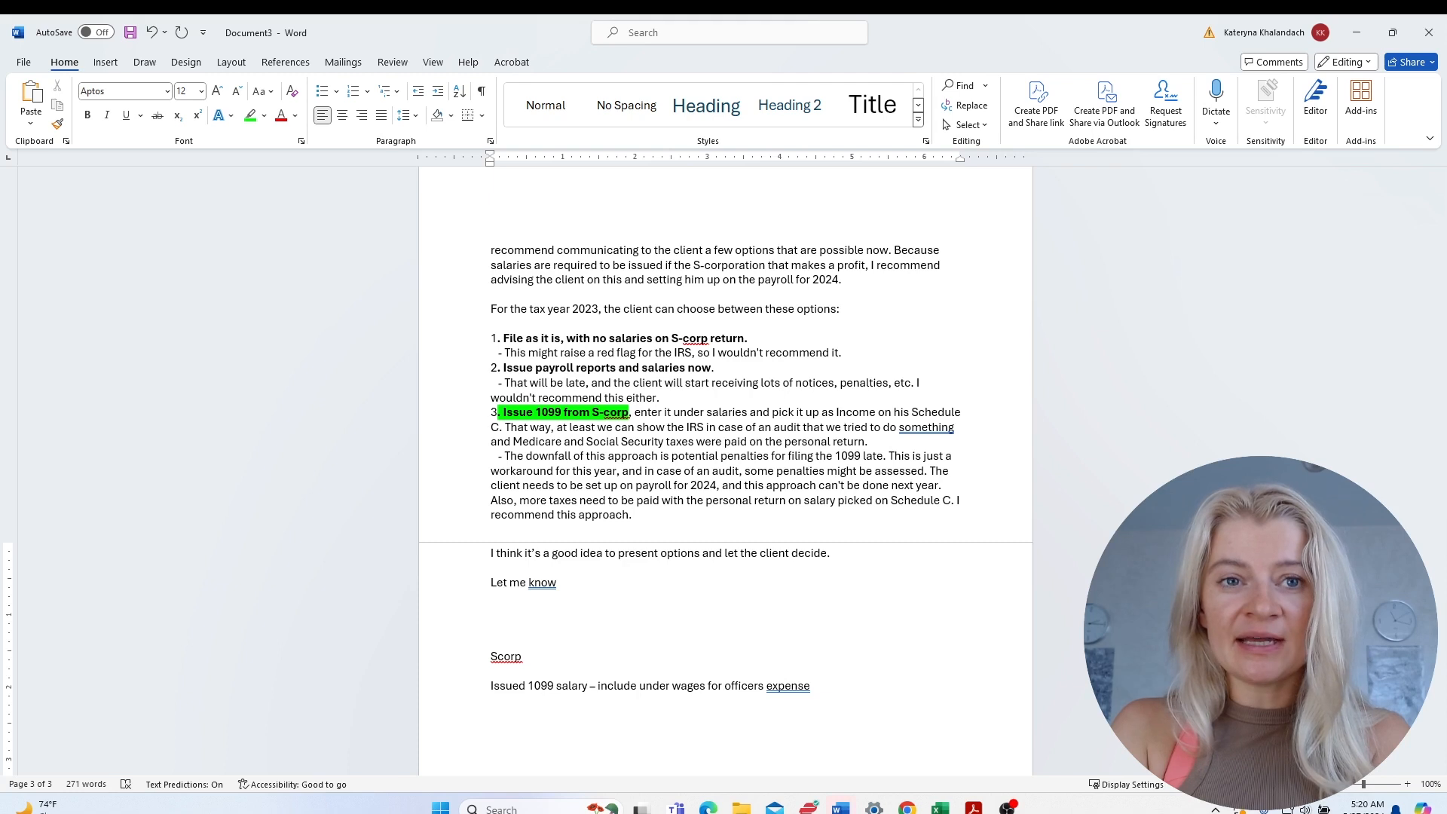
pyautogui.write('Pick it ')
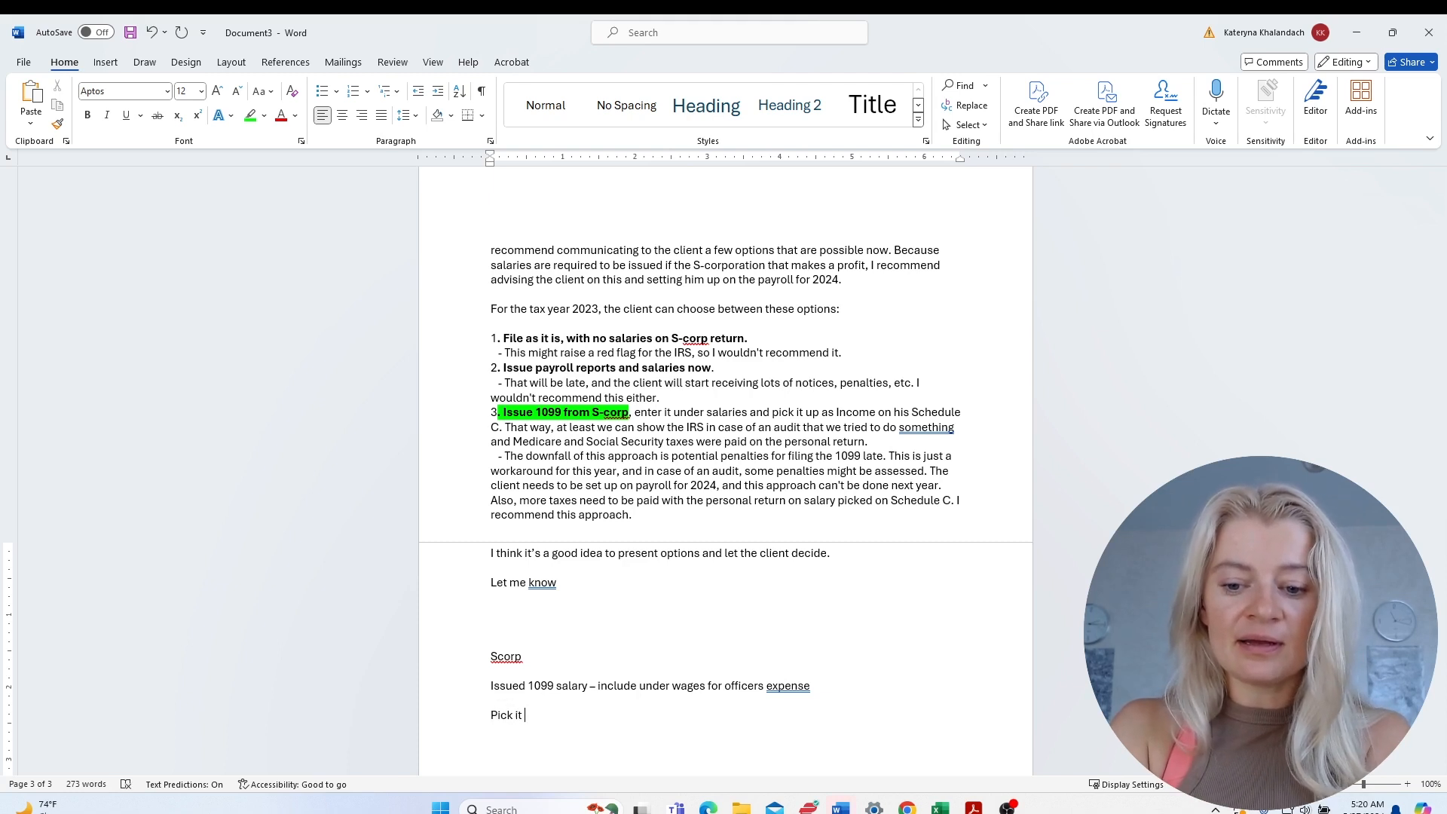
pyautogui.write('up as Sch')
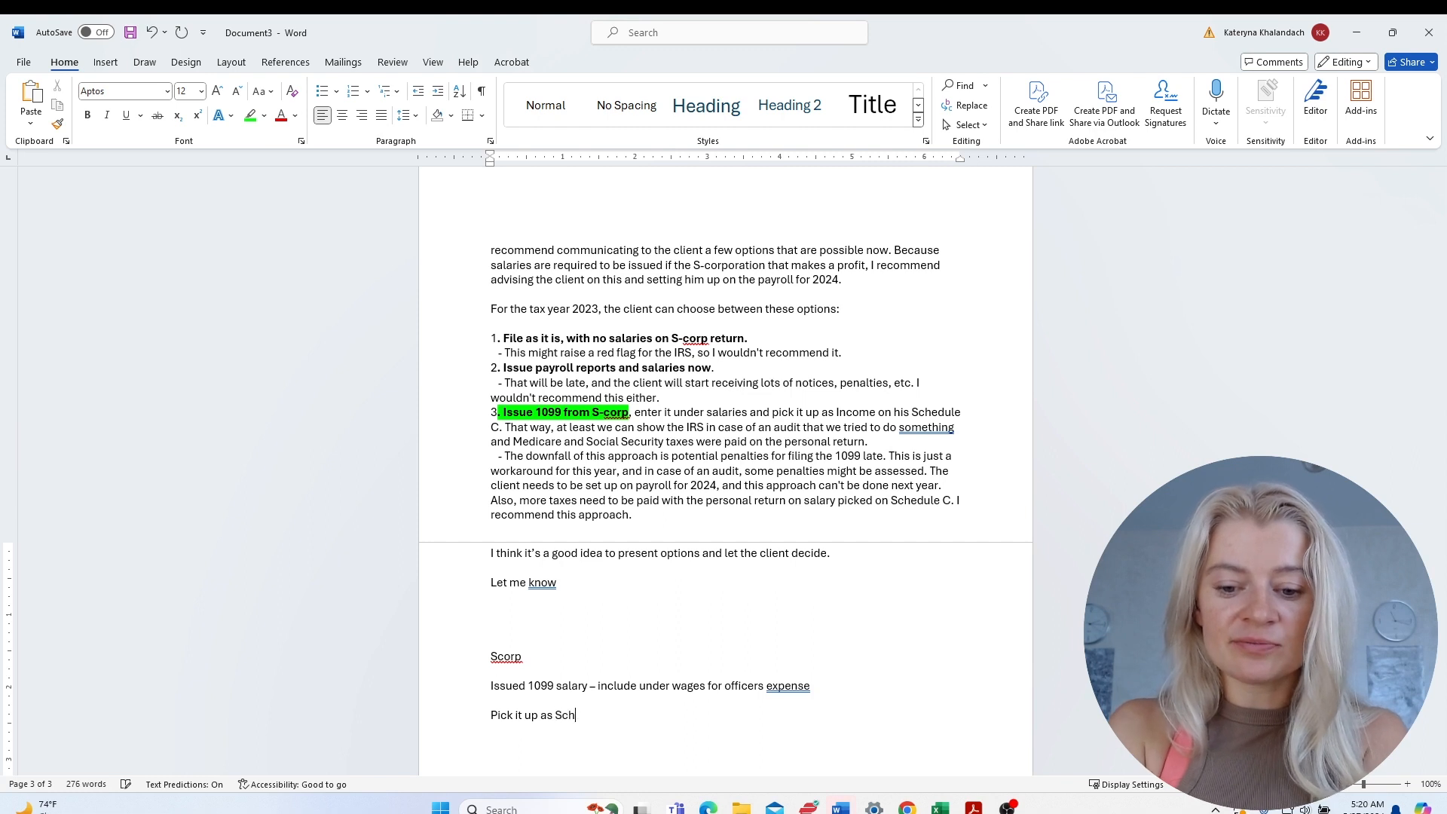
pyautogui.write('eduel C In')
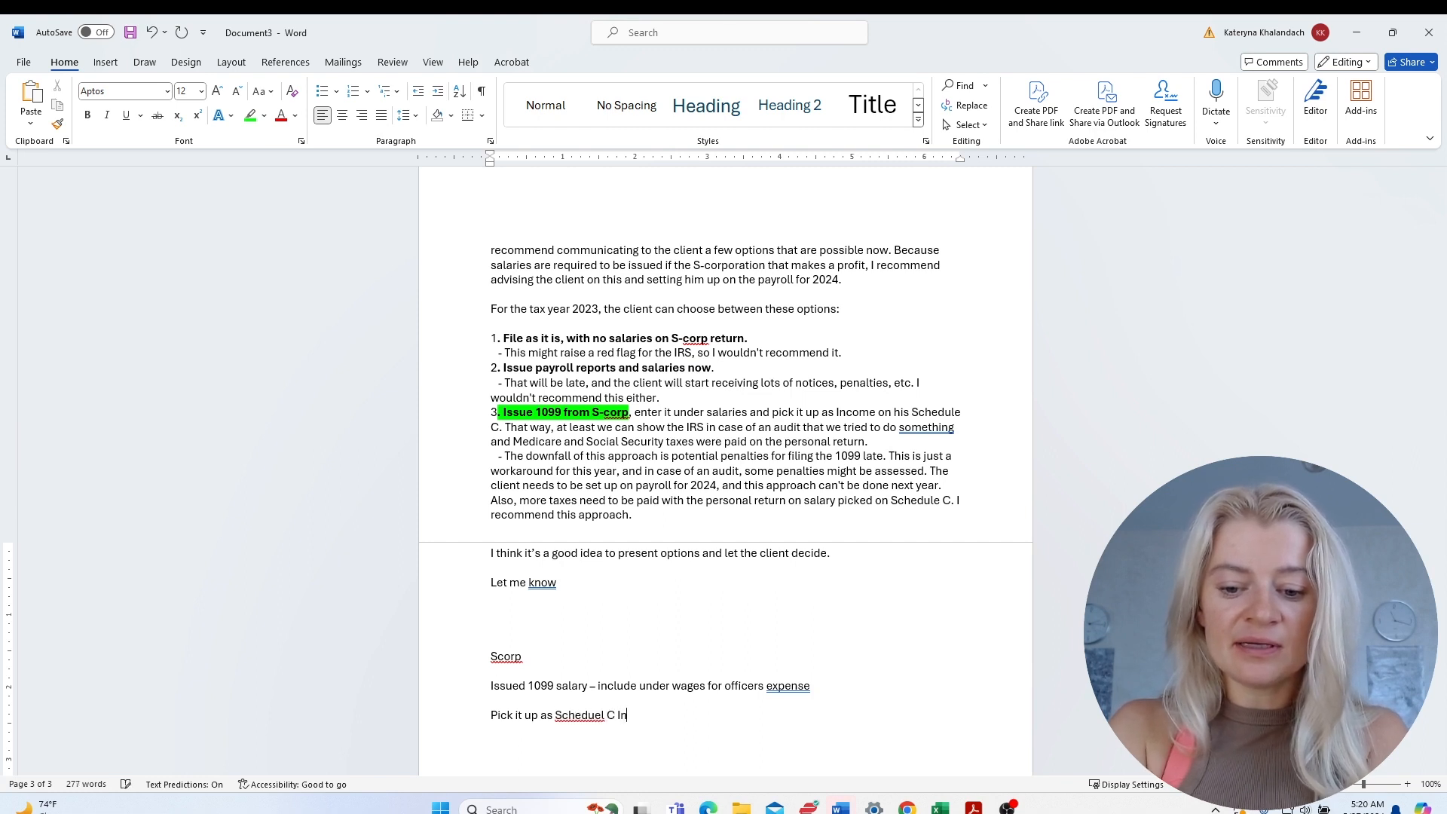
pyautogui.write('ocme cn Ind')
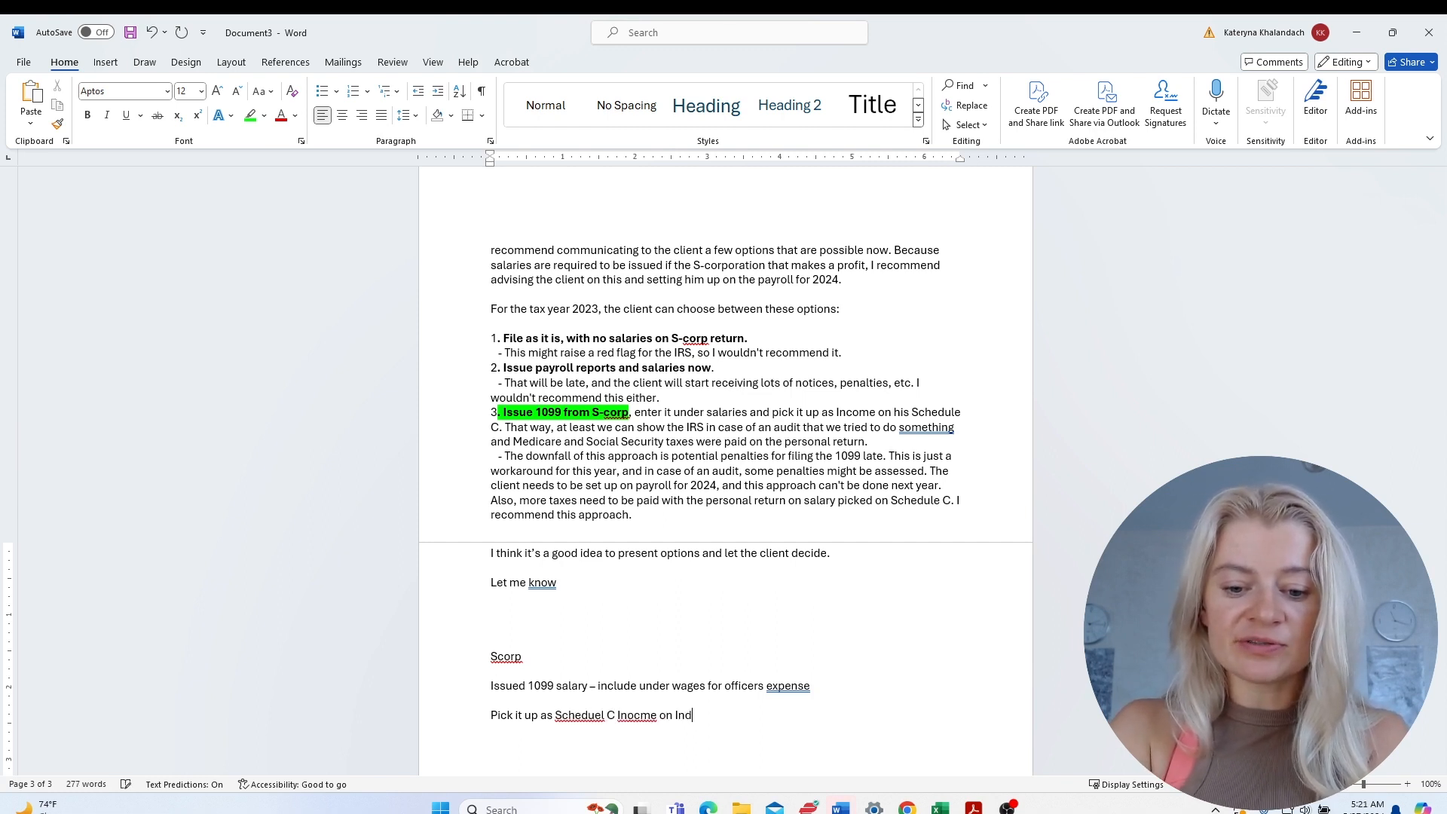
pyautogui.write('ividual return')
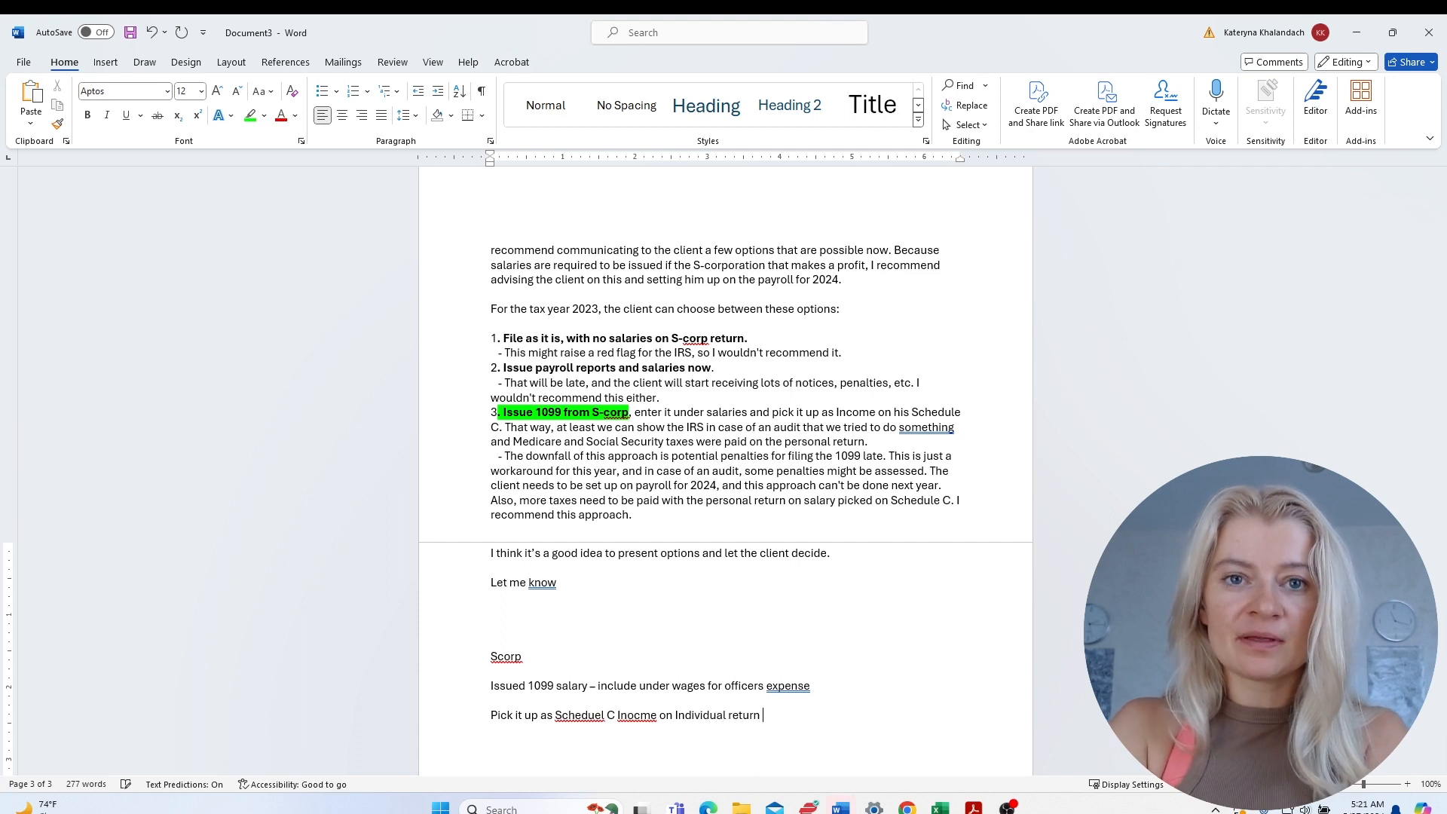
pyautogui.rightClick(633, 714)
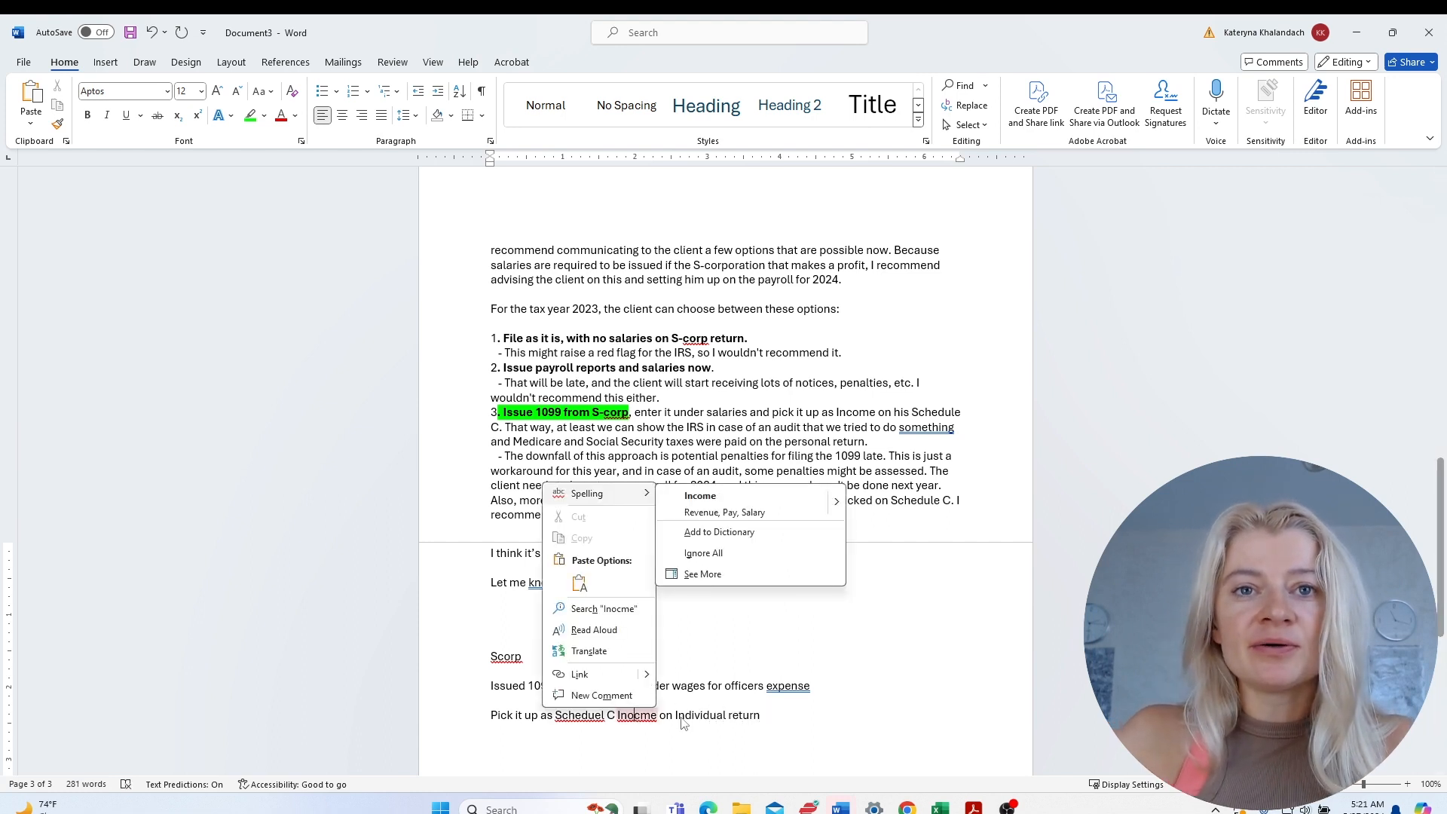
pyautogui.click(739, 496)
pyautogui.rightClick(577, 714)
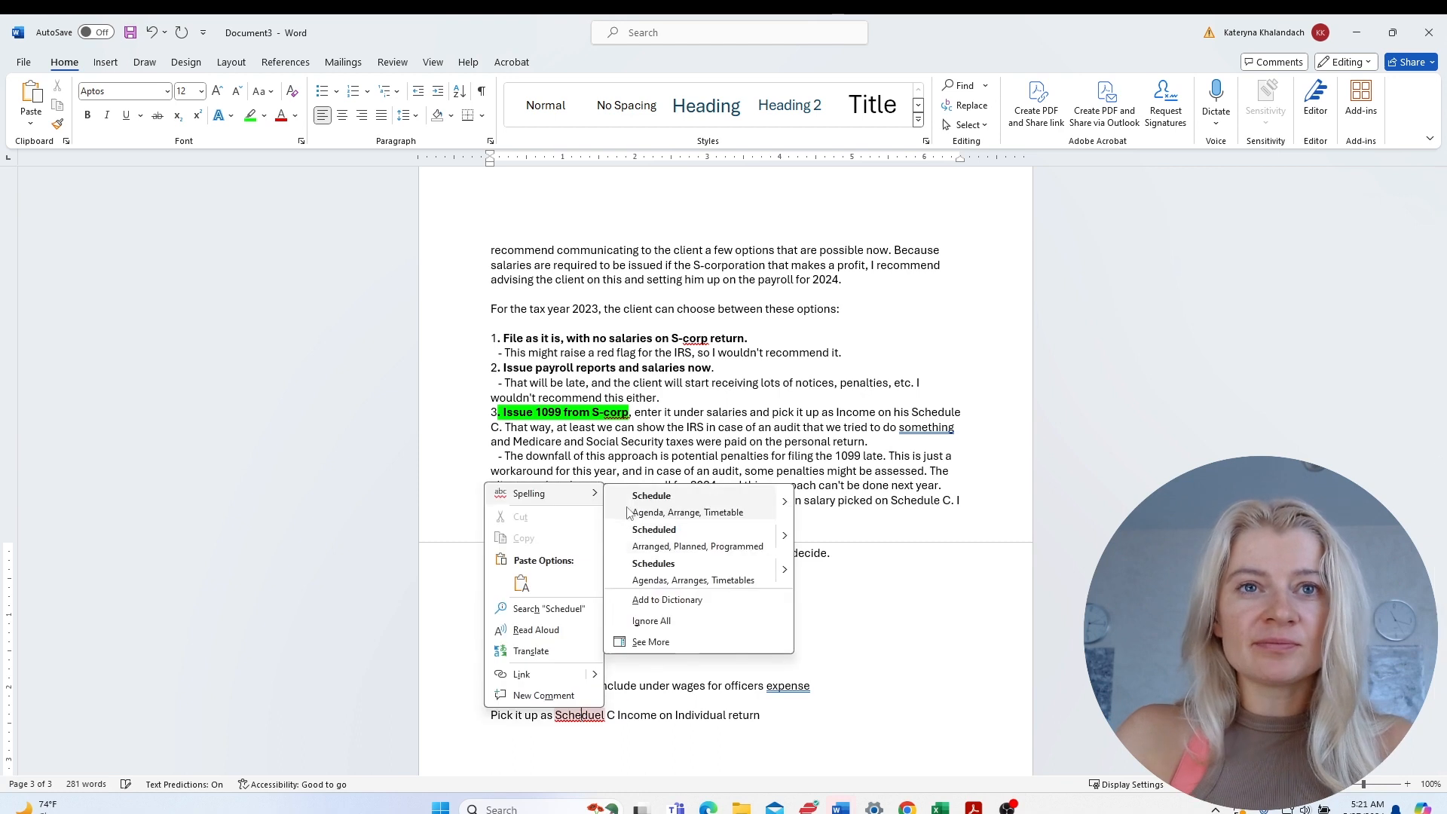
pyautogui.click(663, 585)
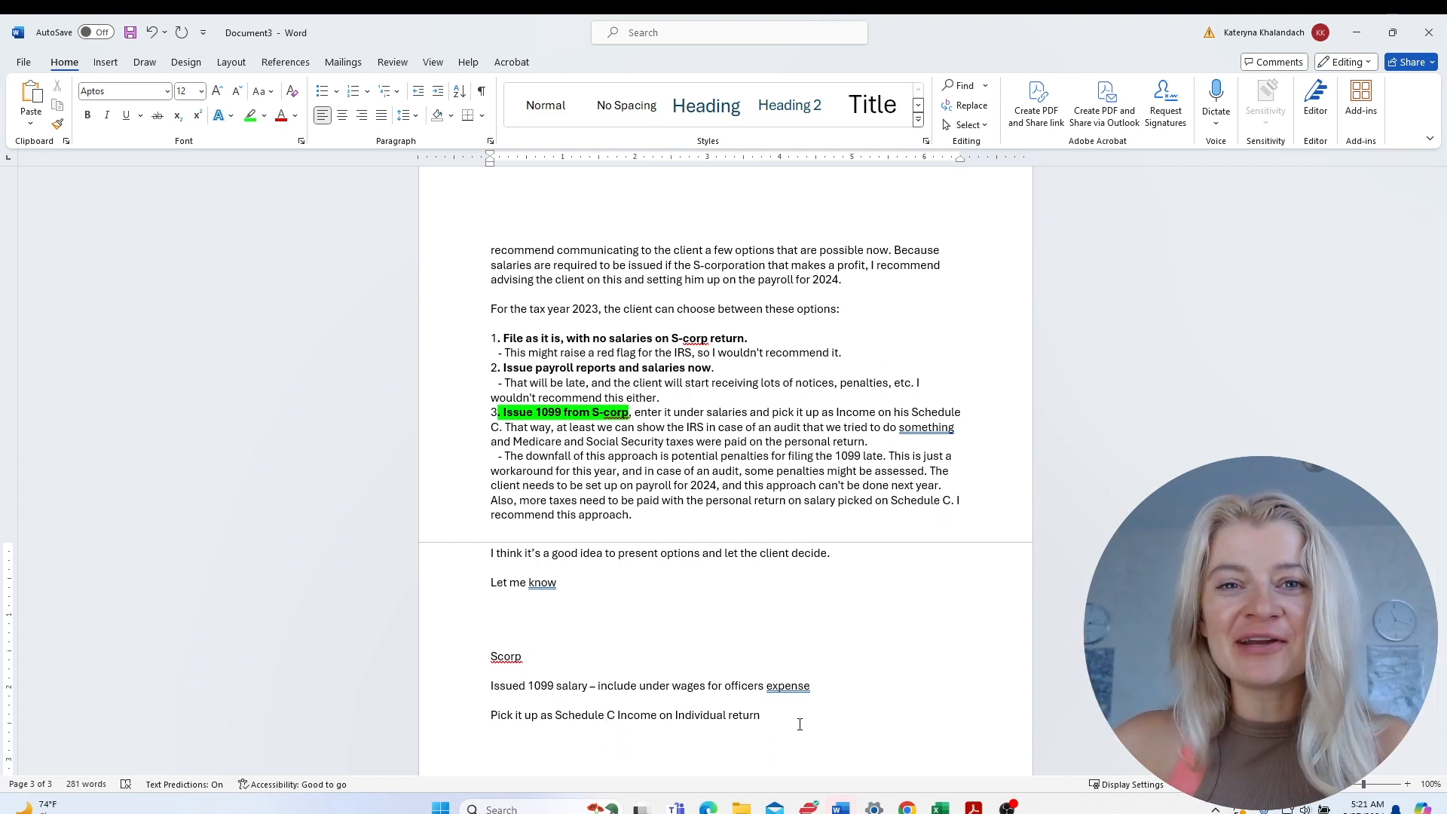
# Review the Schedule C income note and the option 3 passage on the workaround, possible penalties and 2024 payroll setup.
pyautogui.moveTo(588, 686); pyautogui.dragTo(658, 716)
pyautogui.click(590, 700)
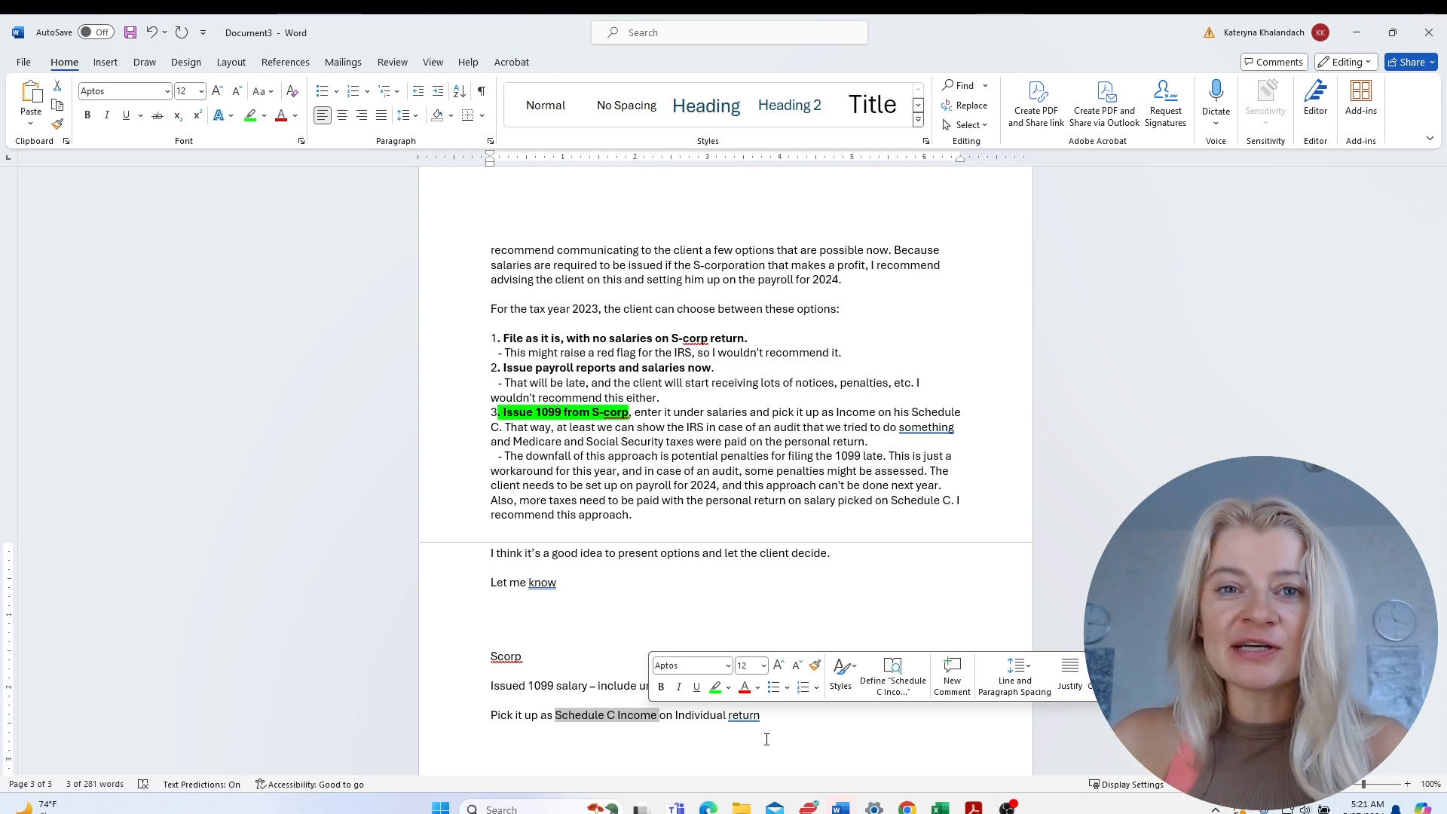
pyautogui.click(844, 716)
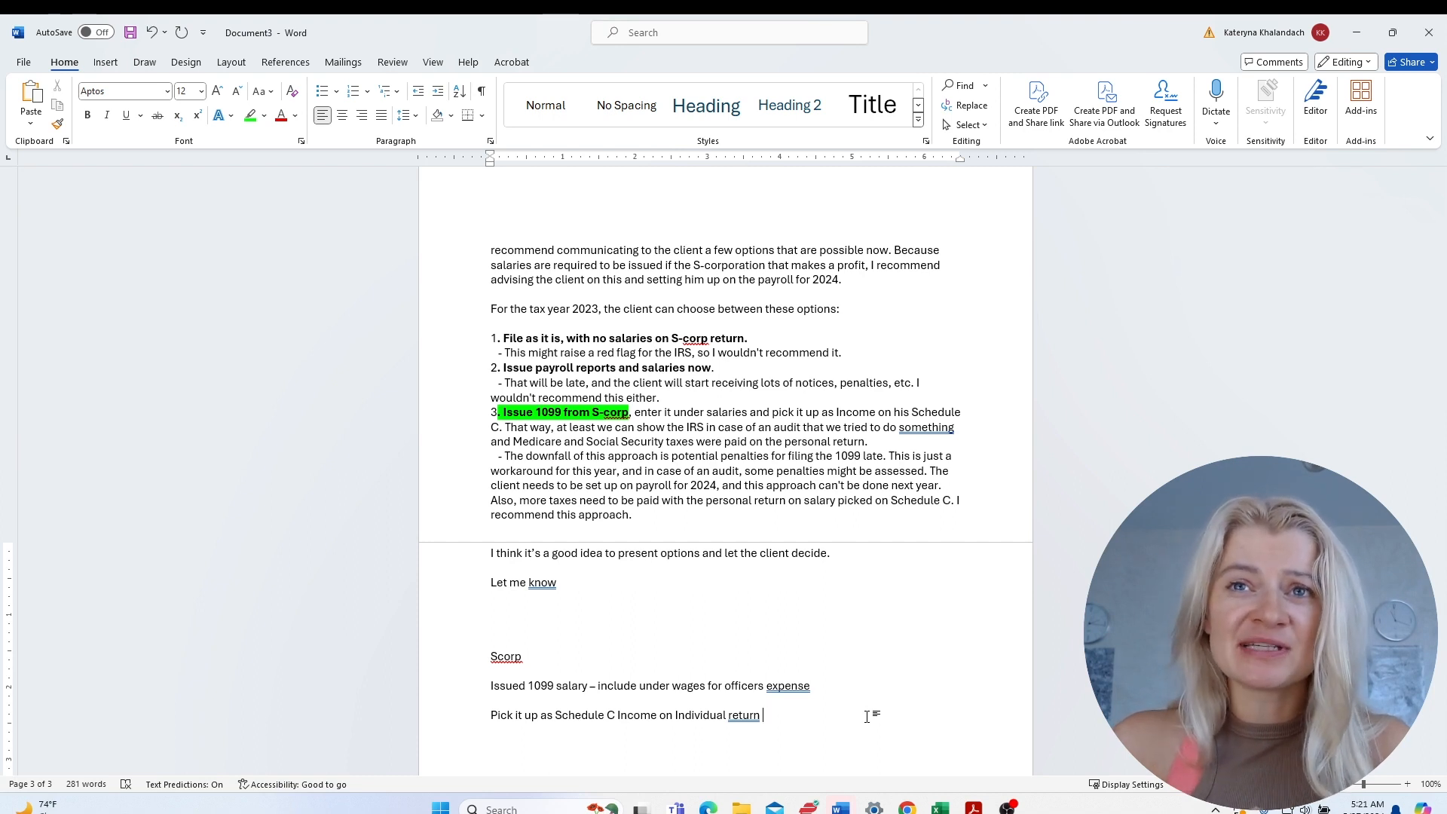
pyautogui.click(614, 455)
pyautogui.moveTo(560, 455); pyautogui.dragTo(906, 503)
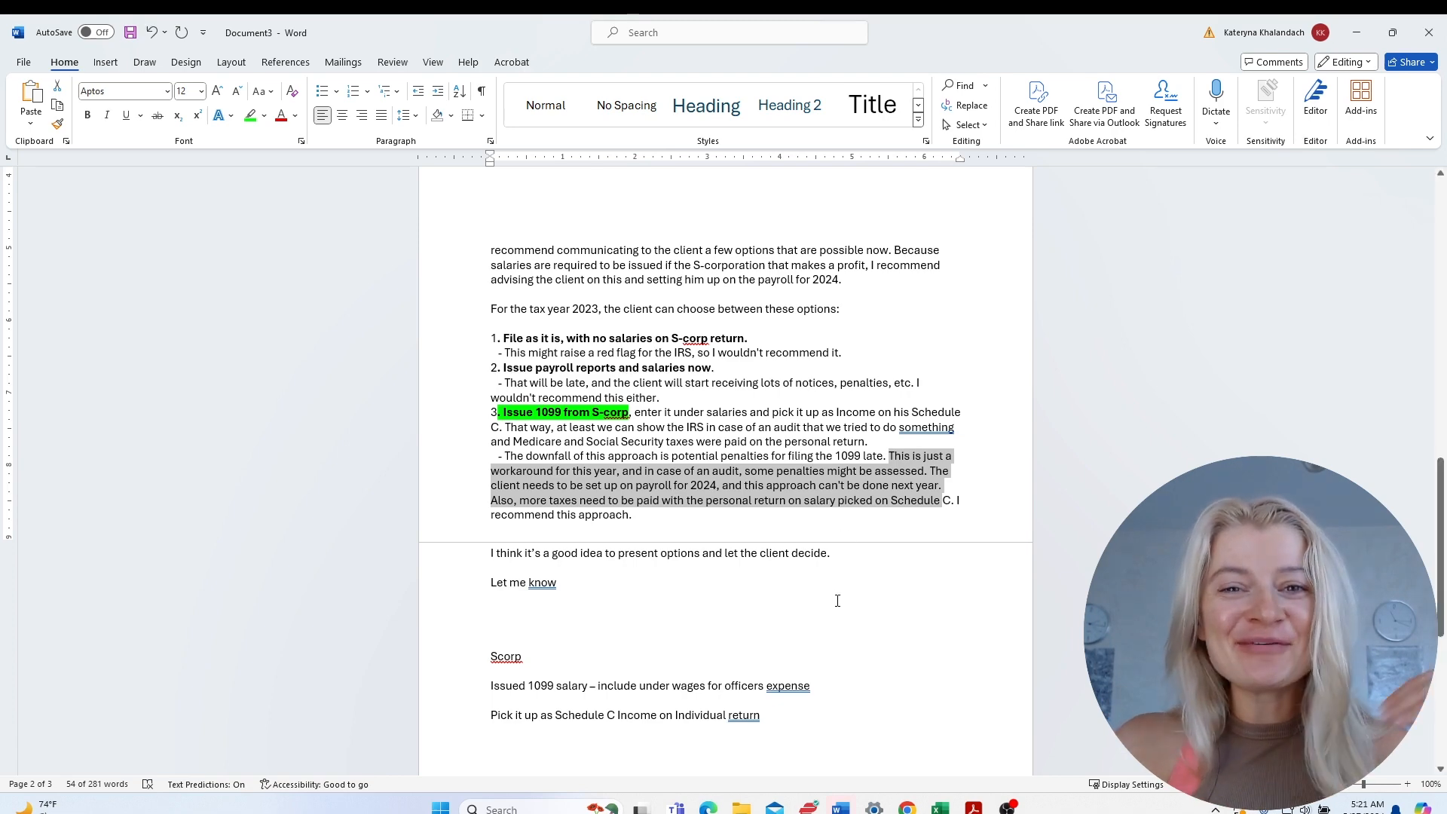
pyautogui.scroll(-3, 837, 601)
pyautogui.scroll(15, 837, 601)
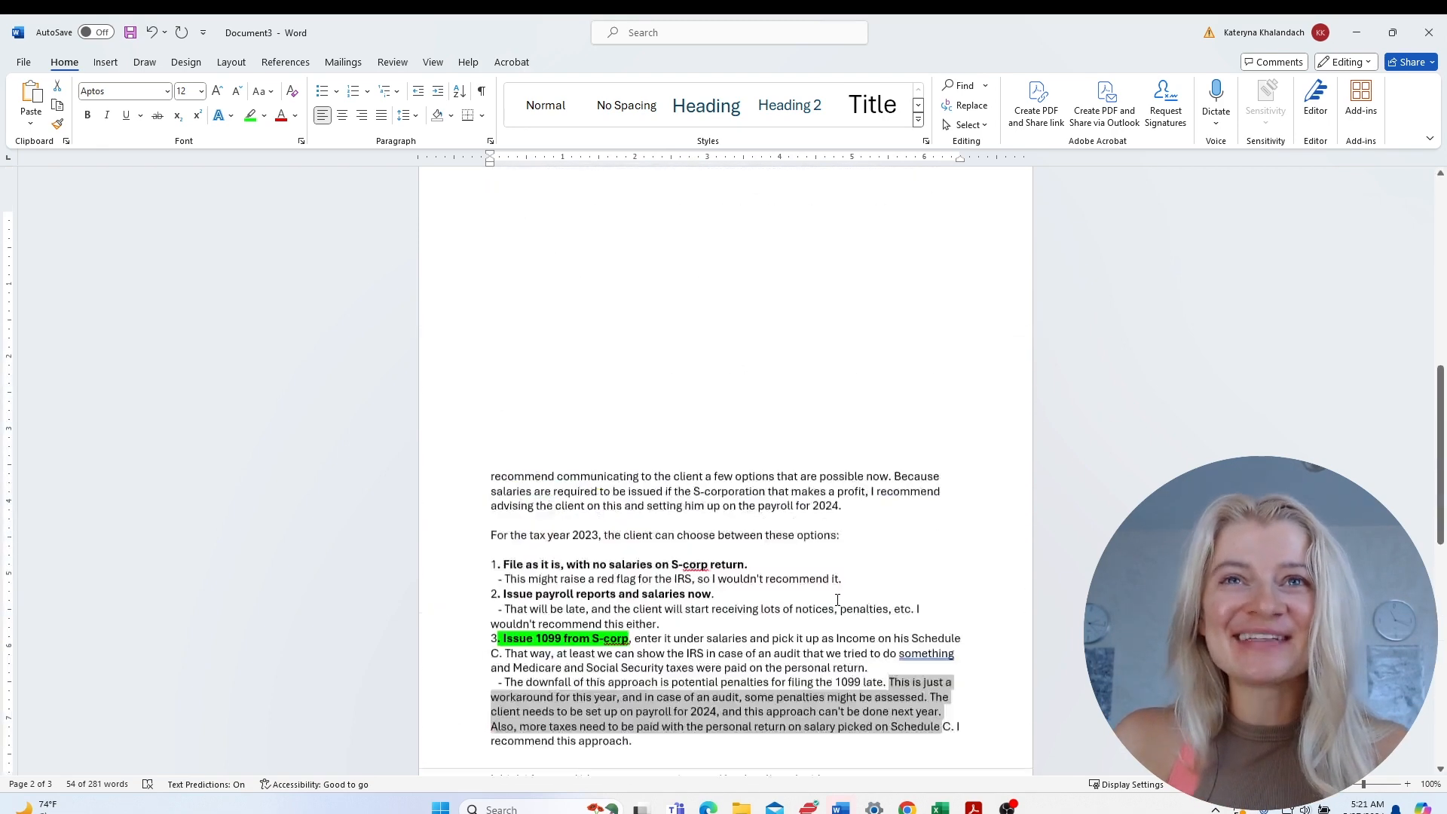
pyautogui.scroll(1, 837, 600)
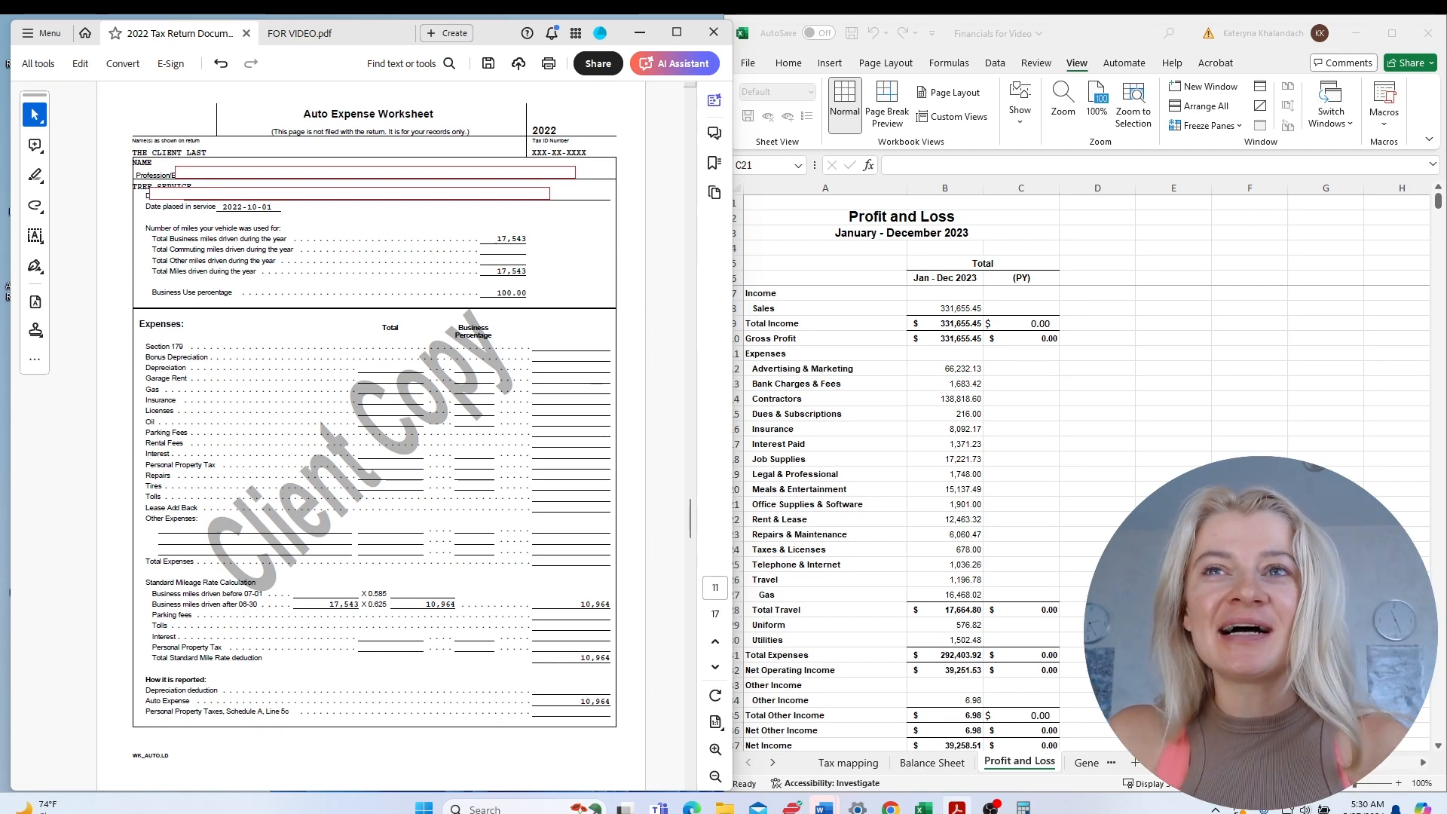
# Switch to the Excel financials and review the Sales row and the main expense rows of the 2023 Profit and Loss.
pyautogui.click(1028, 577)
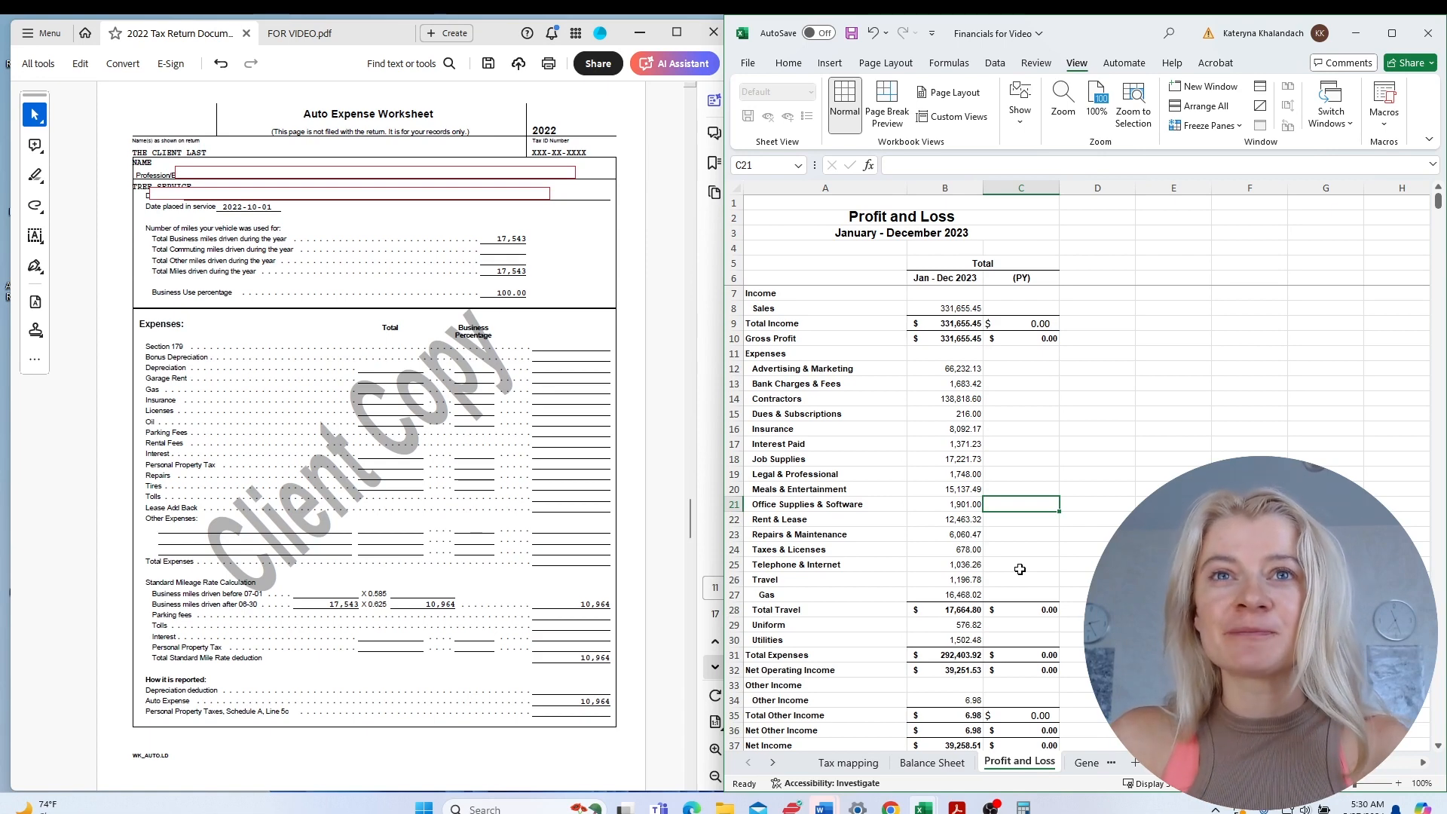
pyautogui.click(874, 396)
pyautogui.moveTo(795, 305); pyautogui.dragTo(940, 306)
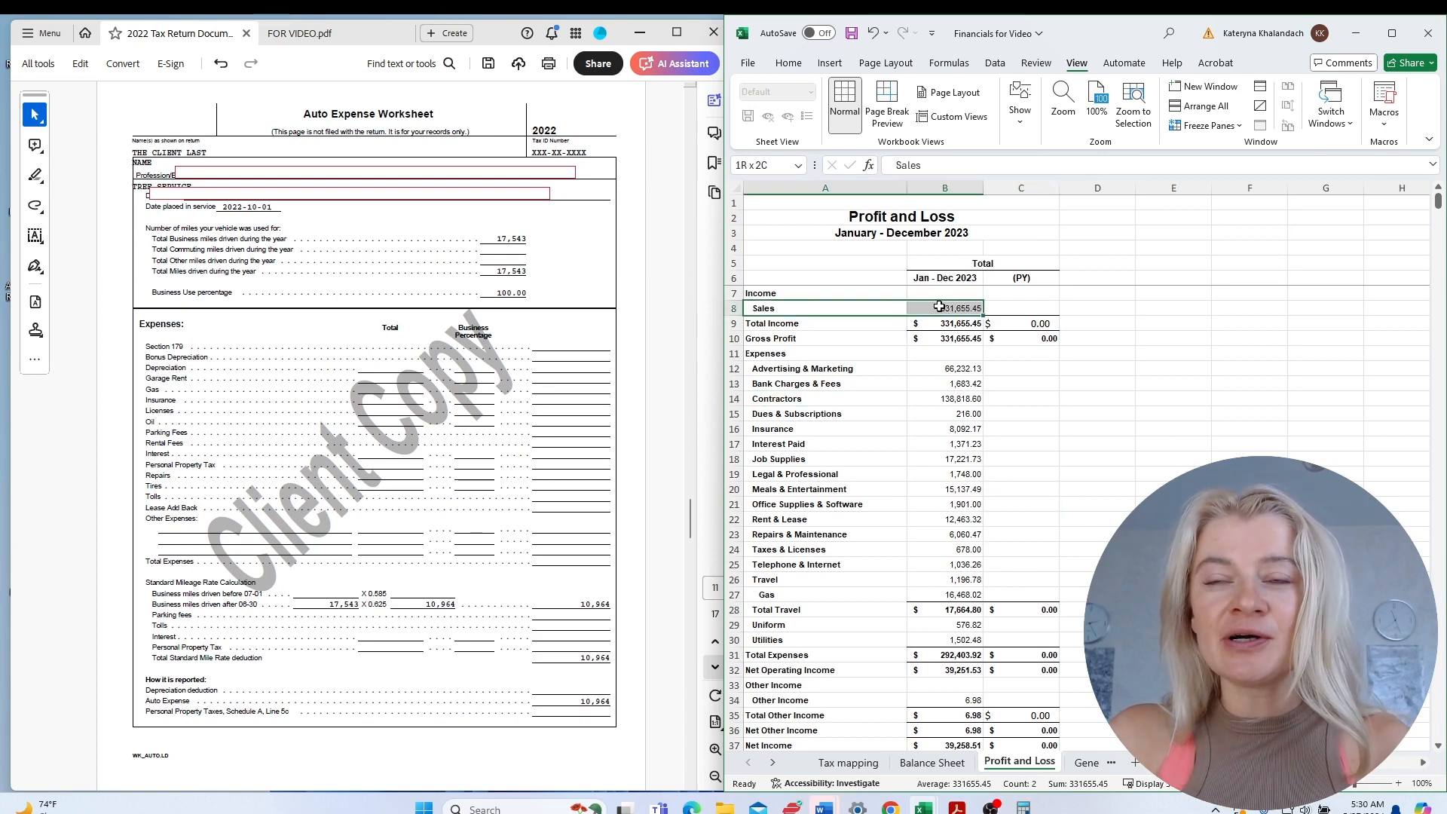
pyautogui.click(888, 398)
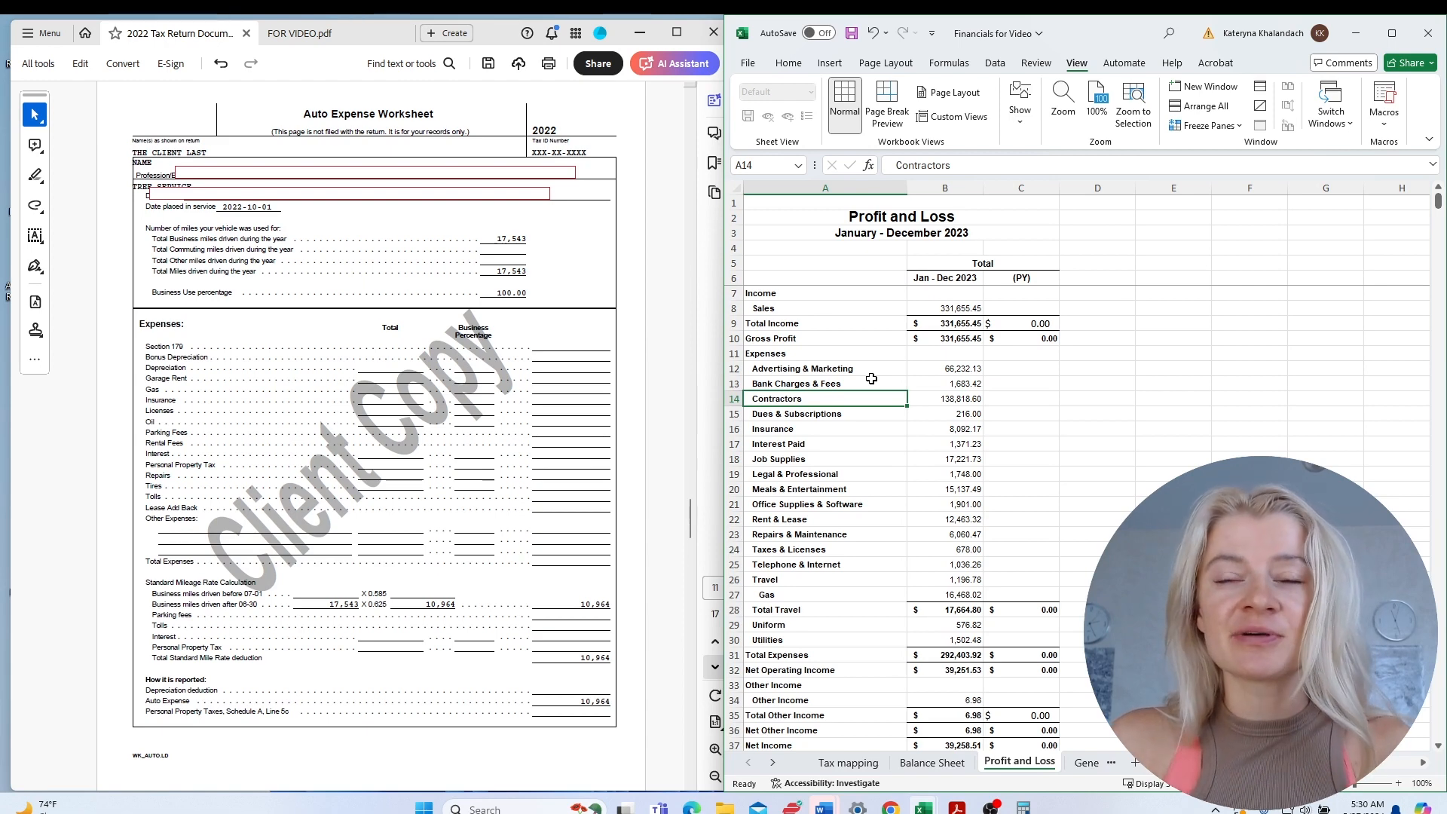
pyautogui.click(921, 444)
pyautogui.click(907, 366)
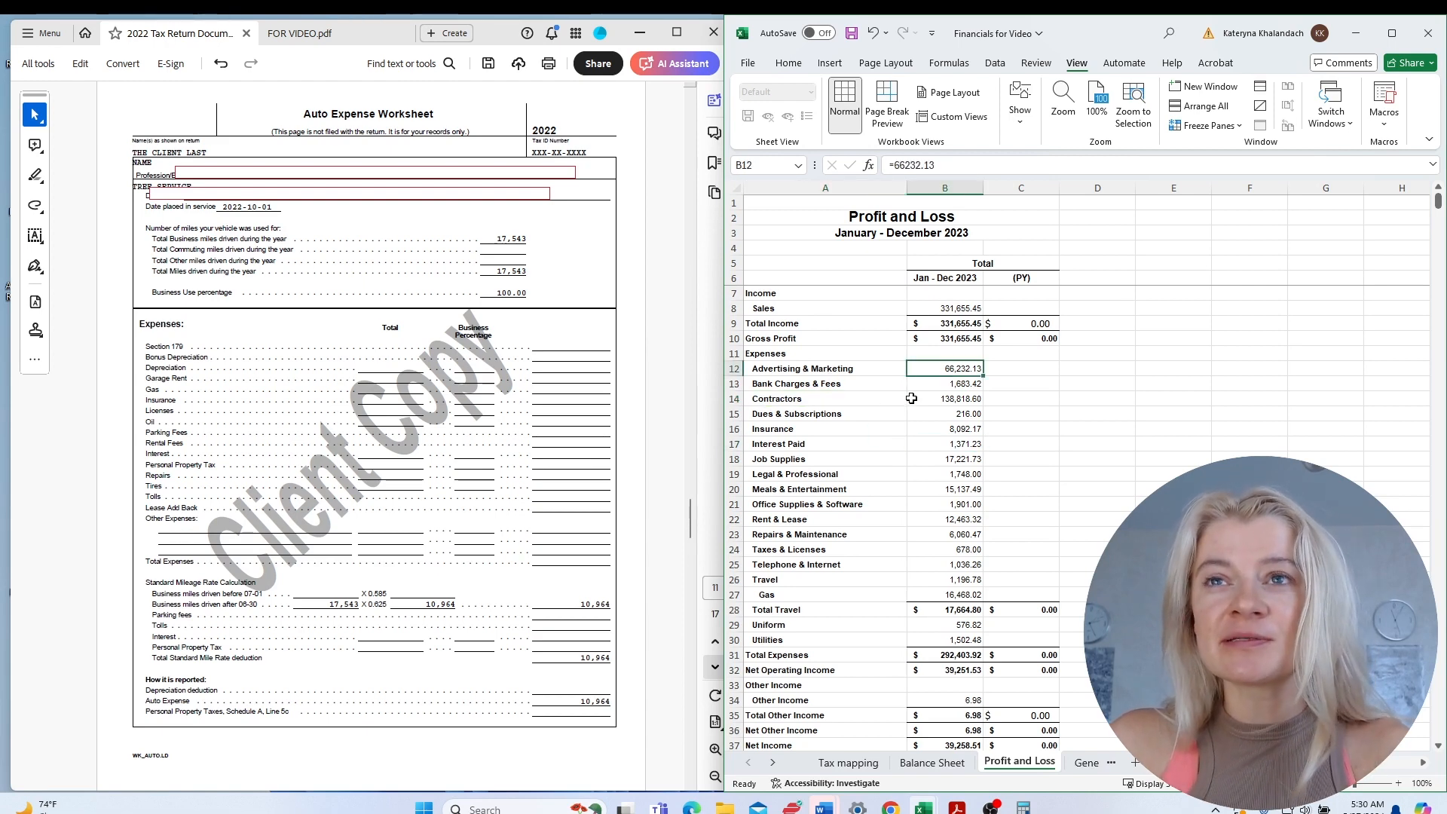
pyautogui.click(890, 386)
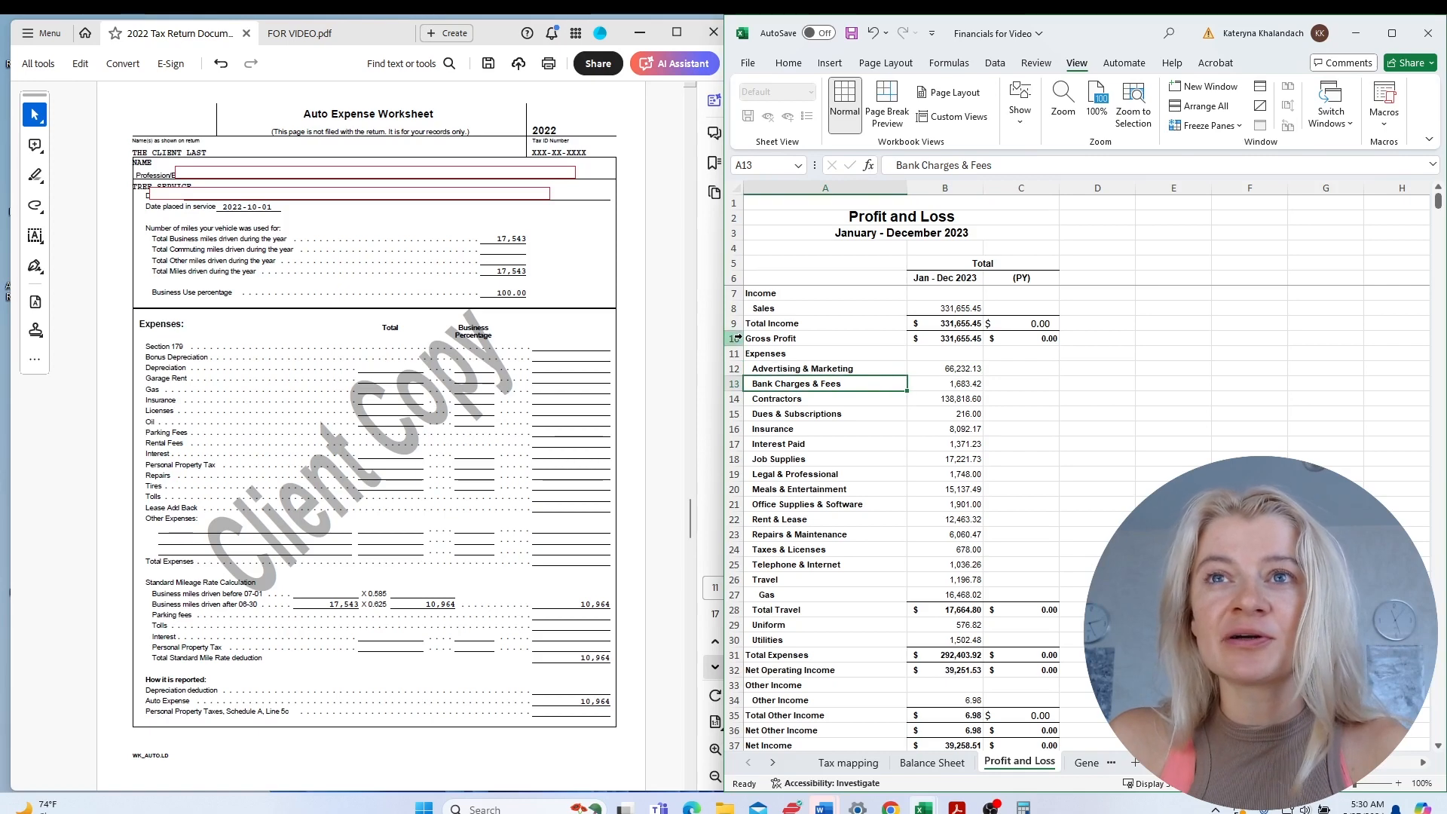
pyautogui.moveTo(780, 309); pyautogui.dragTo(972, 309)
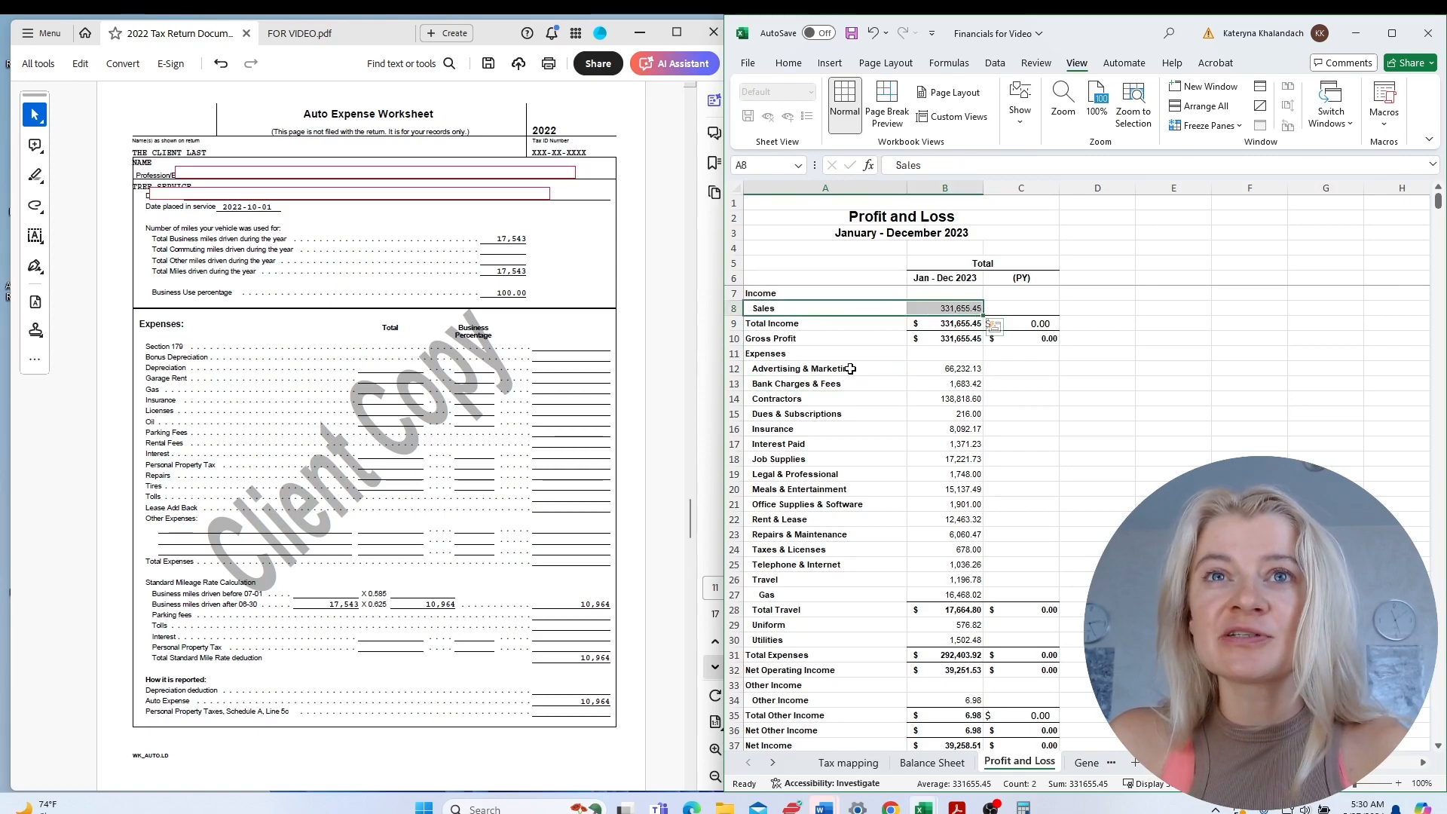
pyautogui.moveTo(850, 369); pyautogui.dragTo(942, 488)
# Fill the Meals & Entertainment amount with yellow and check the expense rows below it down to Telephone & Internet.
pyautogui.click(943, 491)
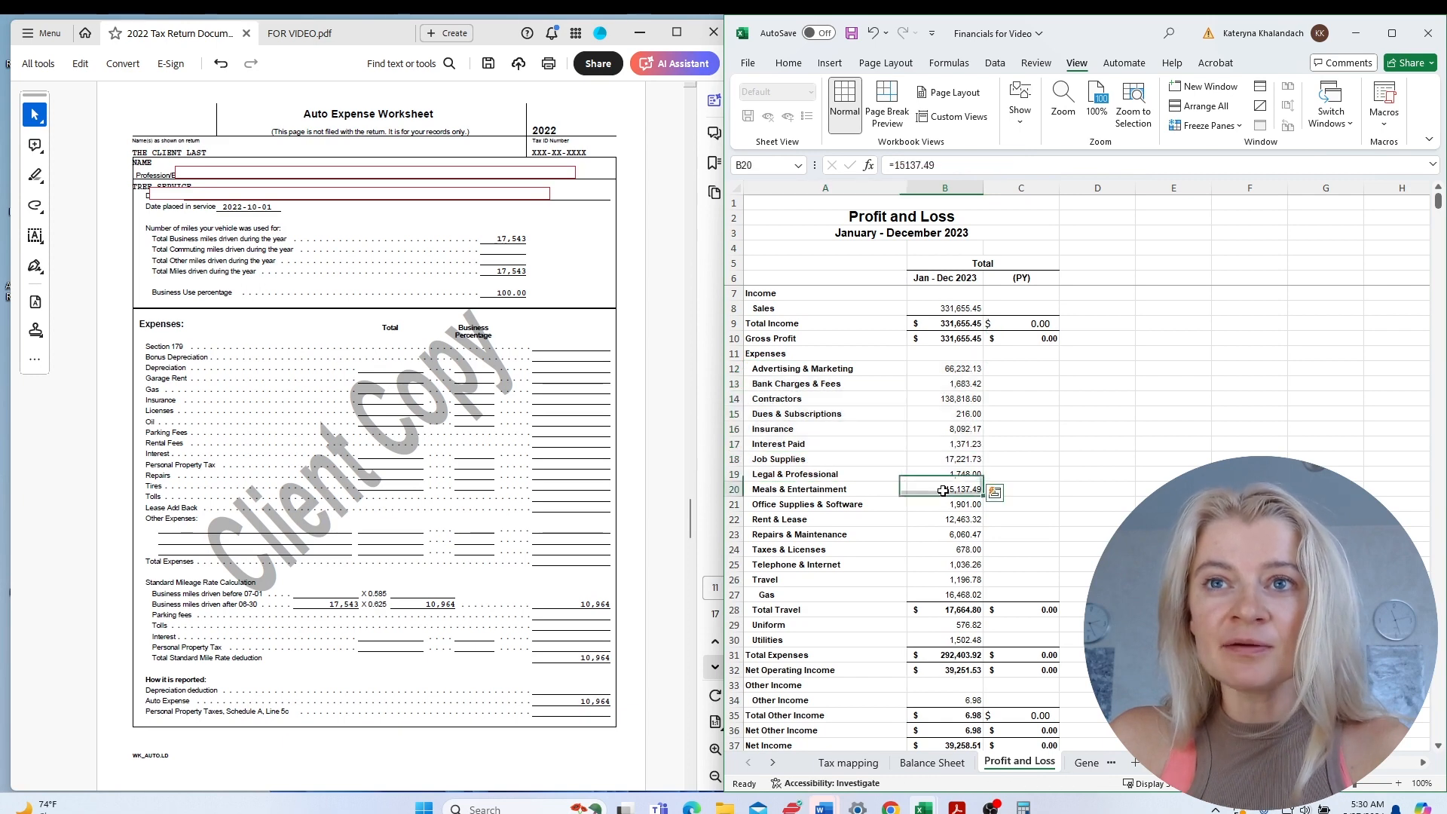
pyautogui.click(788, 64)
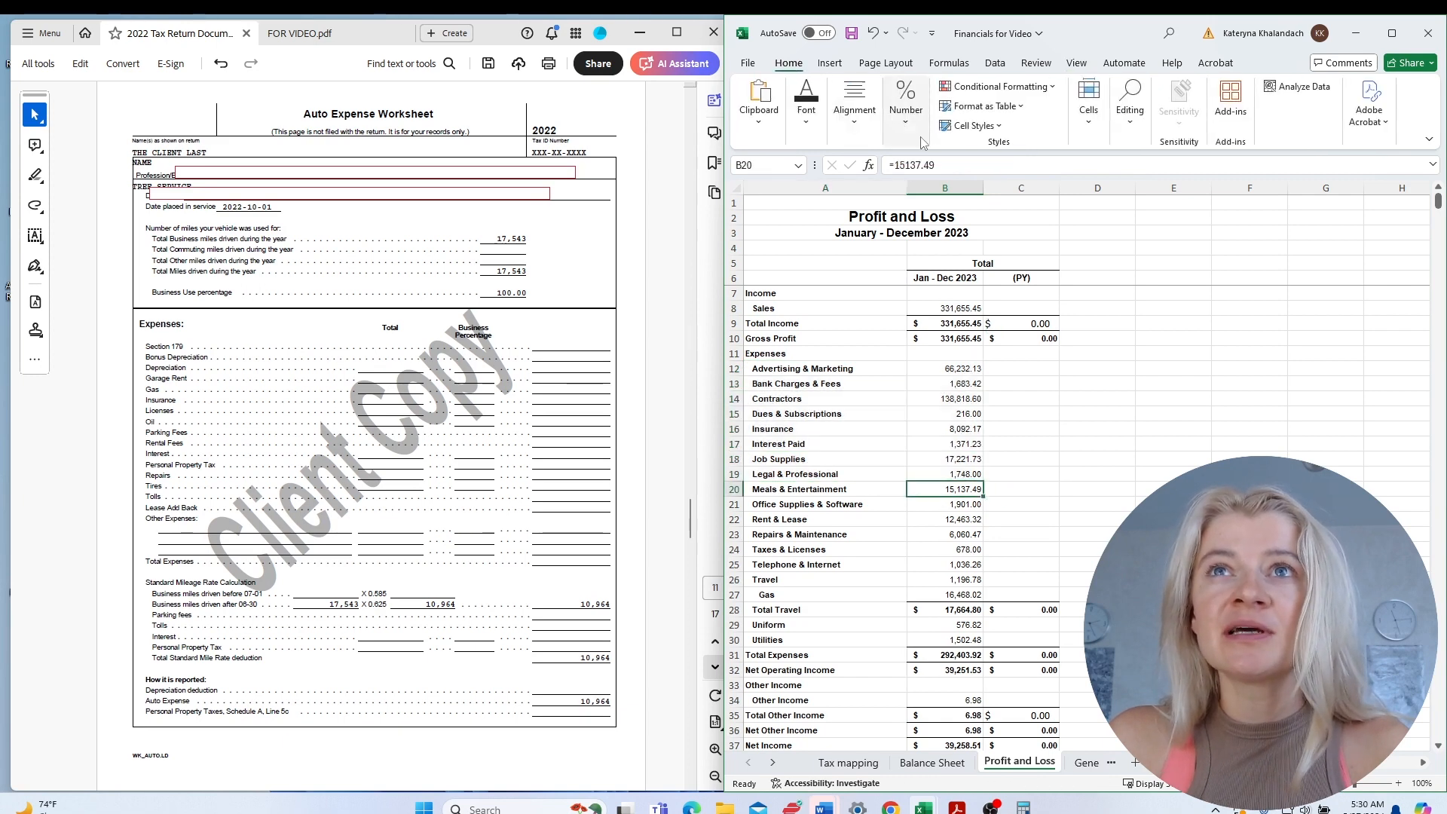
pyautogui.click(807, 134)
pyautogui.click(904, 197)
pyautogui.click(950, 409)
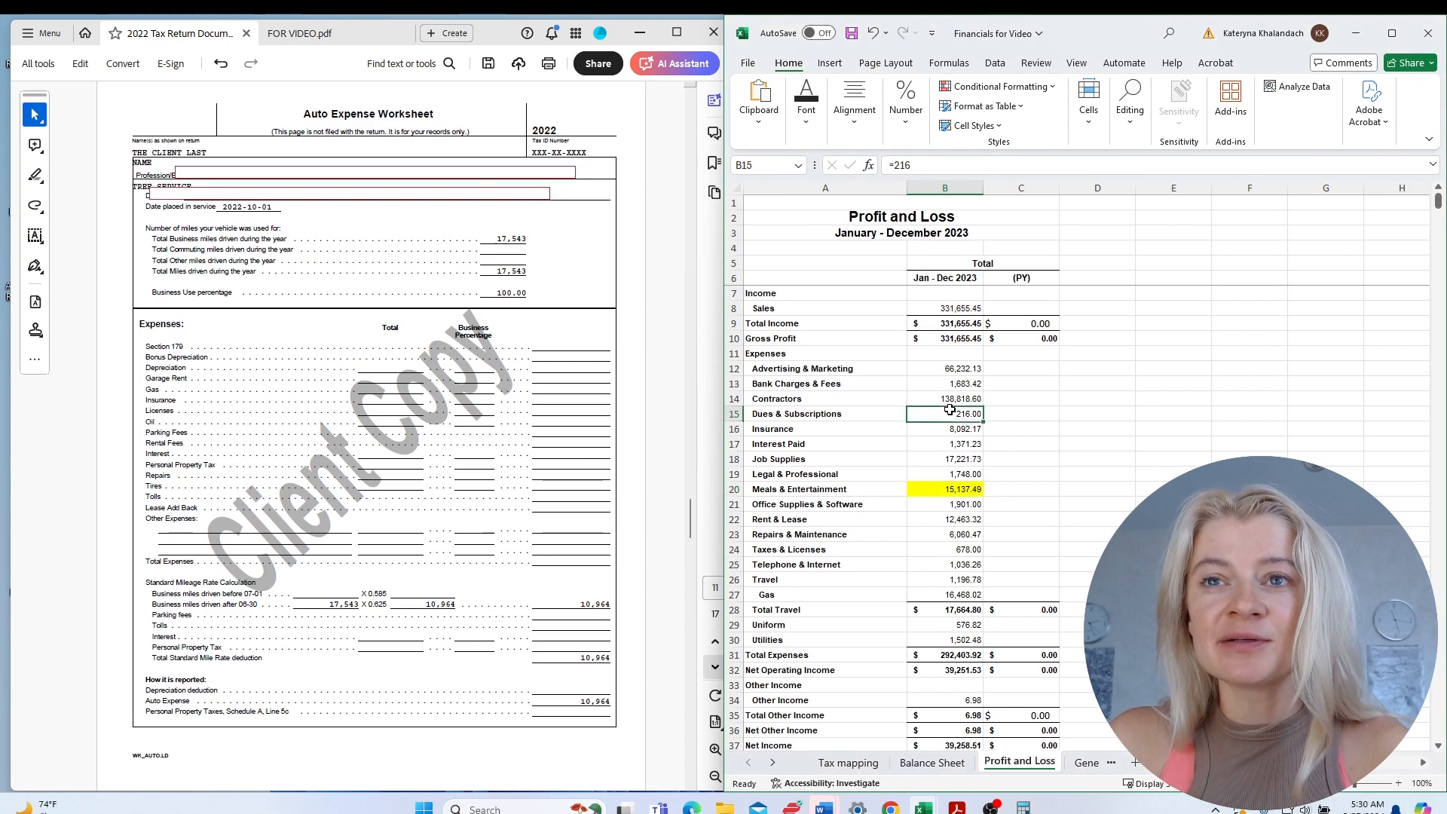
pyautogui.click(832, 491)
pyautogui.click(957, 491)
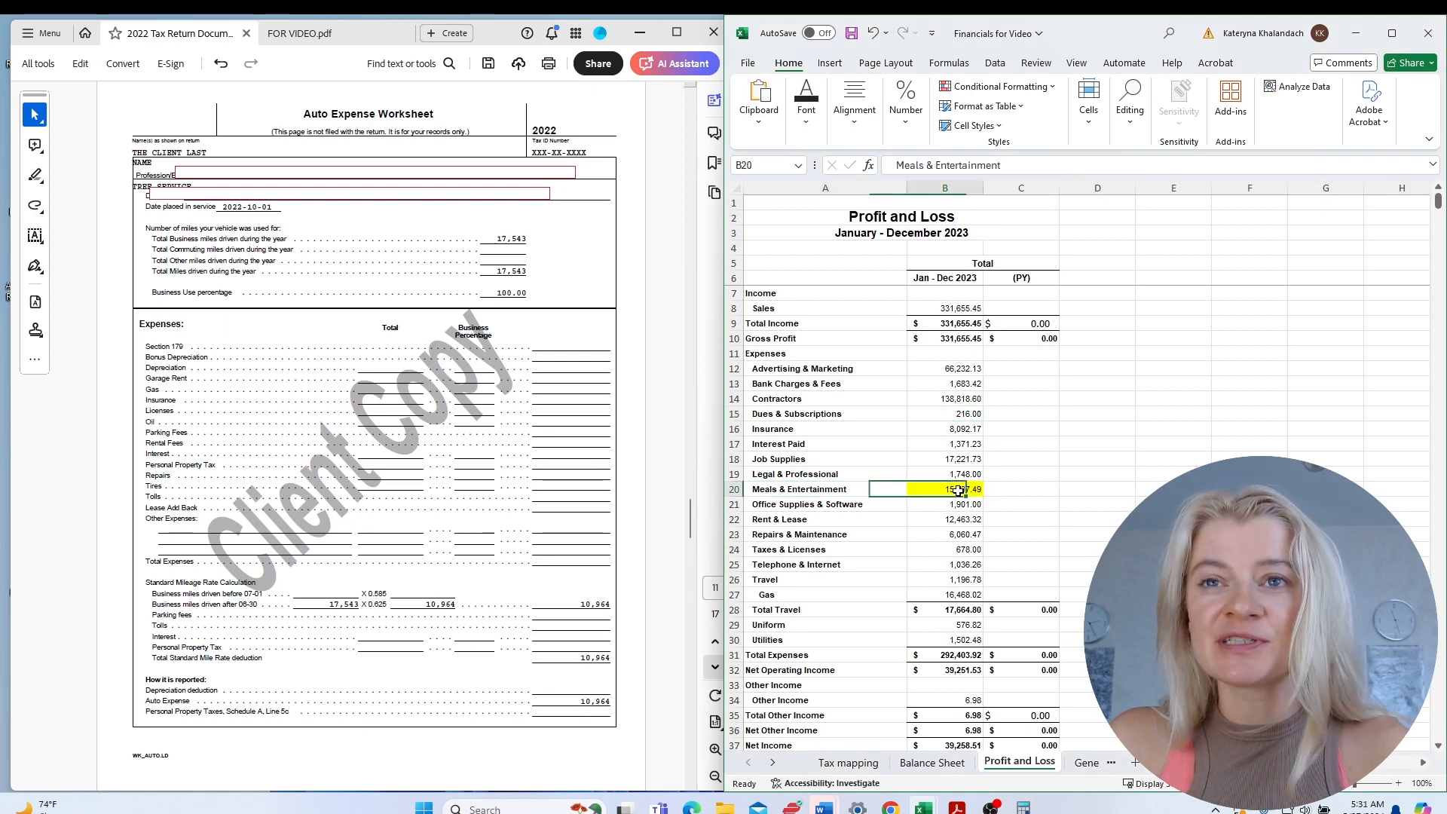
pyautogui.click(962, 521)
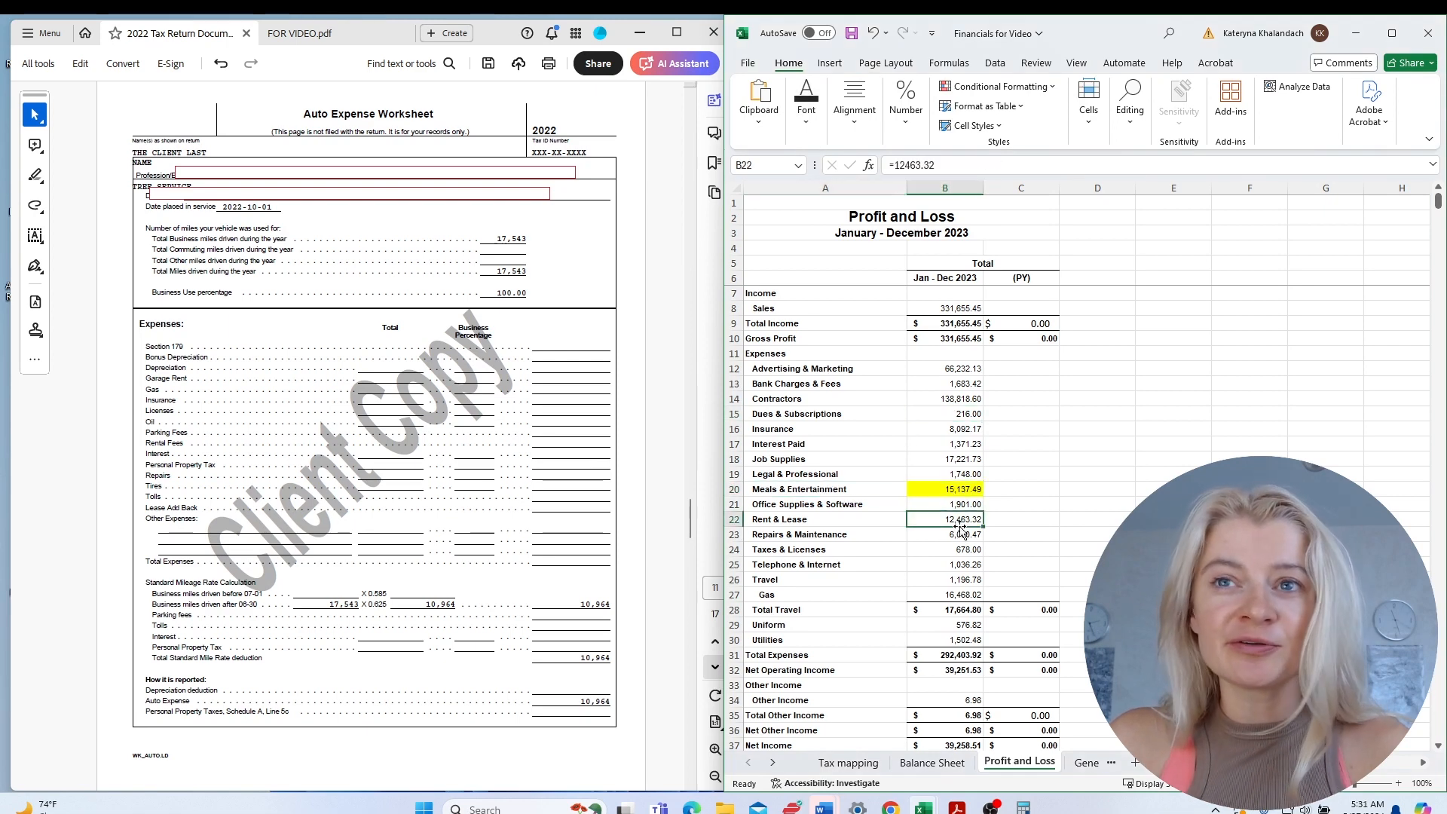
pyautogui.click(868, 564)
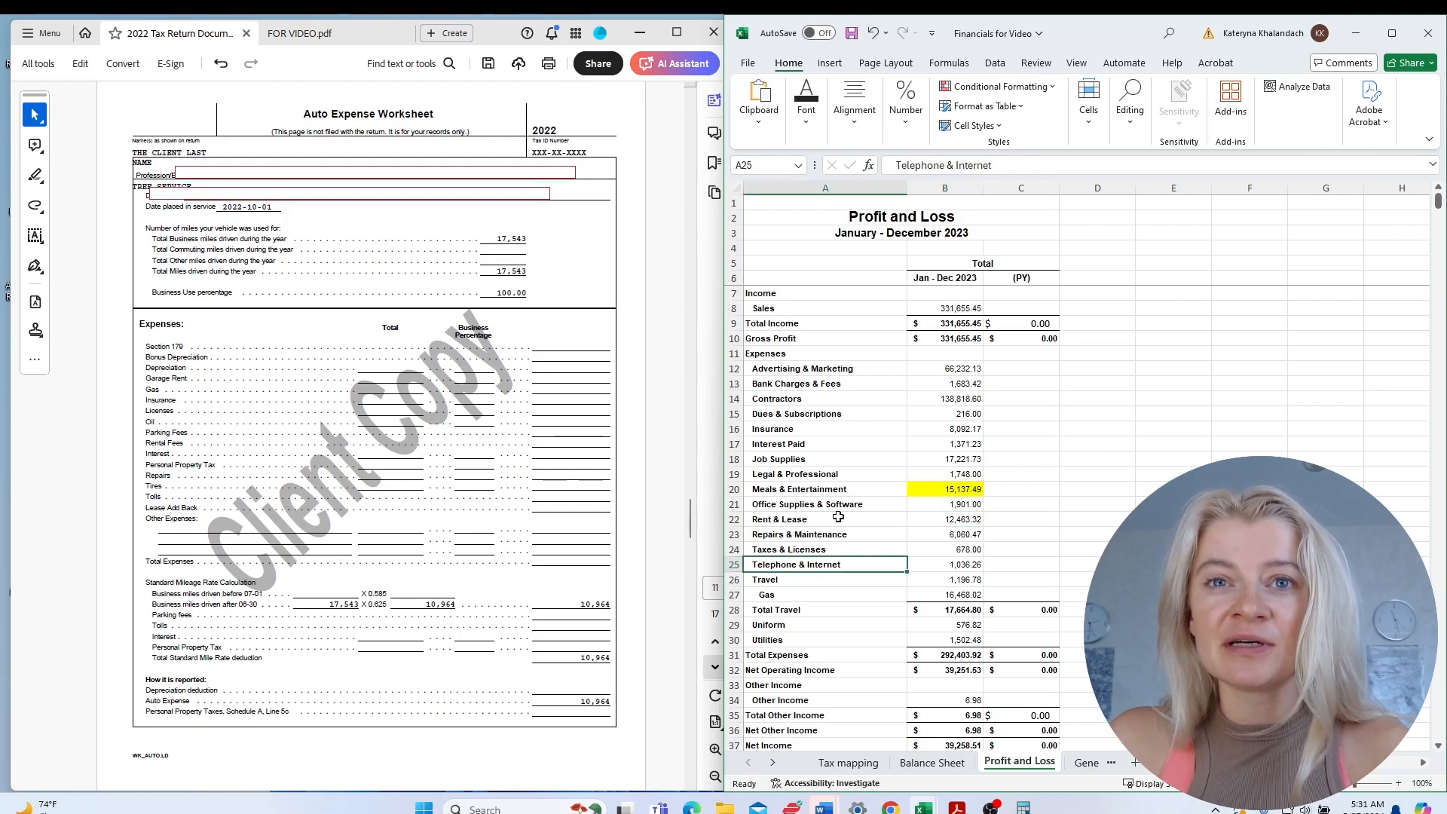
# Check the Gas expense in the Profit and Loss against the business use percentage on the 2022 Auto Expense Worksheet.
pyautogui.scroll(-1, 837, 518)
pyautogui.click(937, 549)
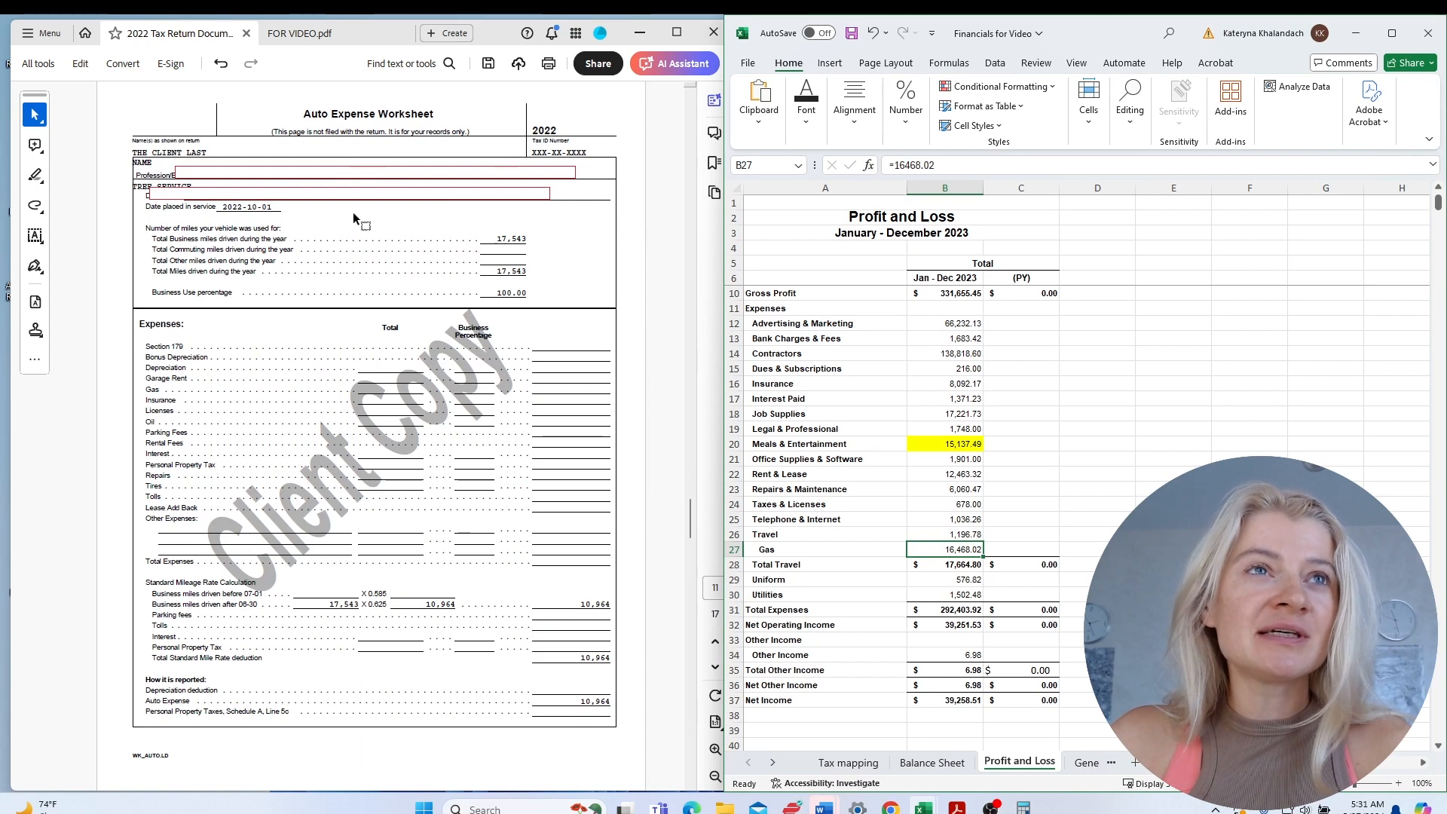
pyautogui.click(457, 285)
pyautogui.moveTo(496, 290); pyautogui.dragTo(535, 293)
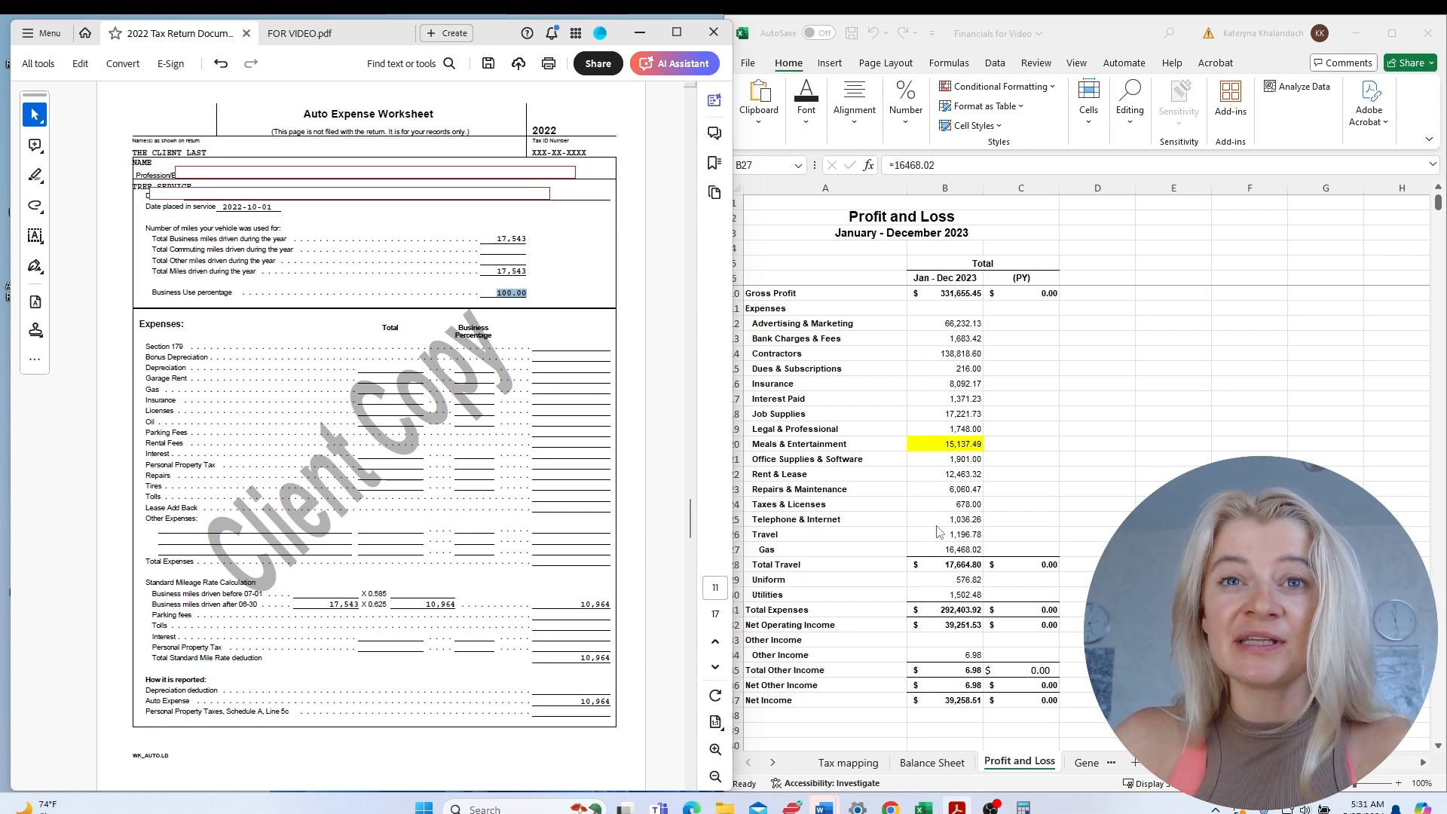
pyautogui.click(963, 548)
# Review the Uniform, Utilities and Other Income amounts through to the end of the Profit and Loss.
pyautogui.click(967, 580)
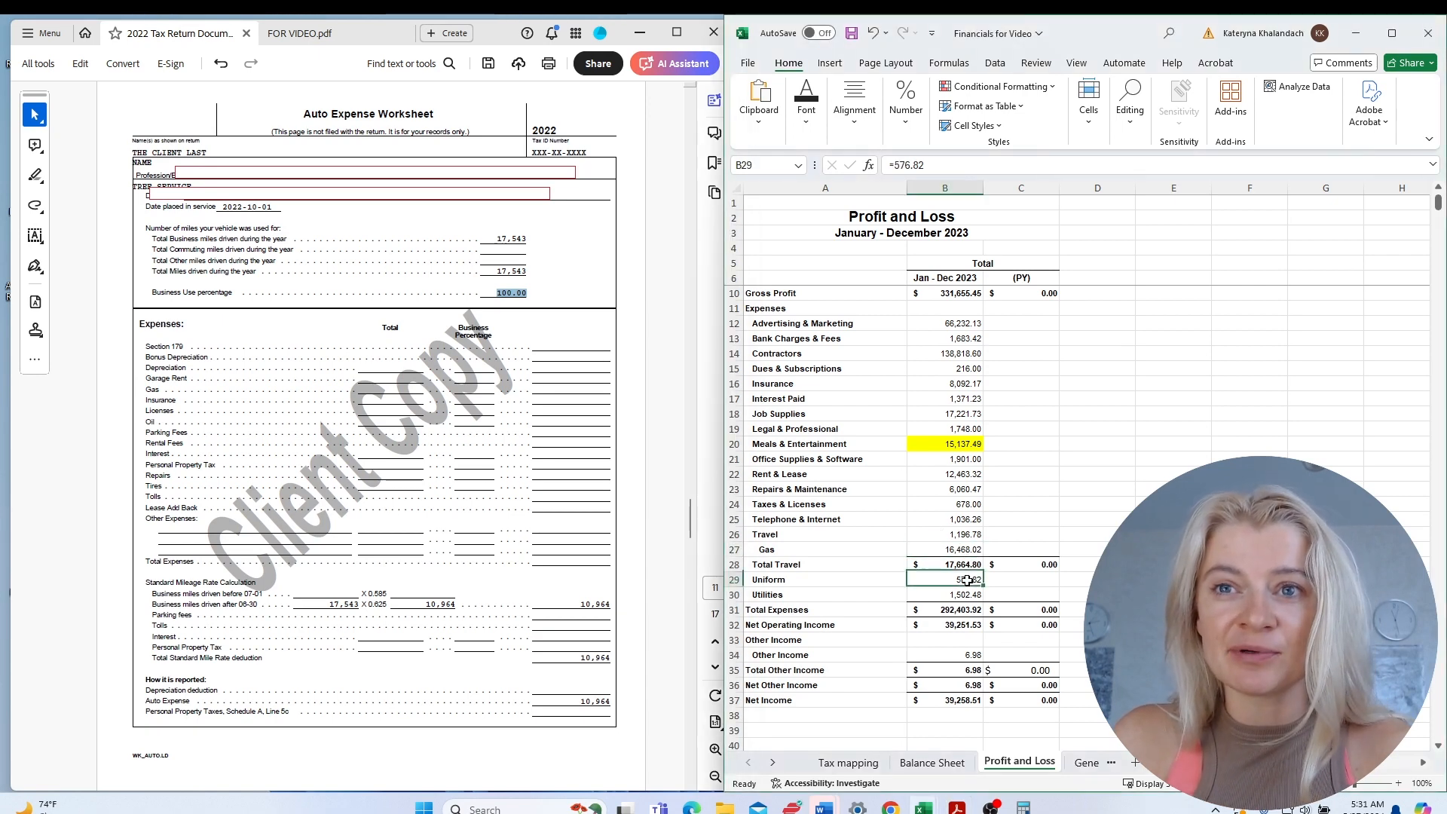
pyautogui.click(966, 597)
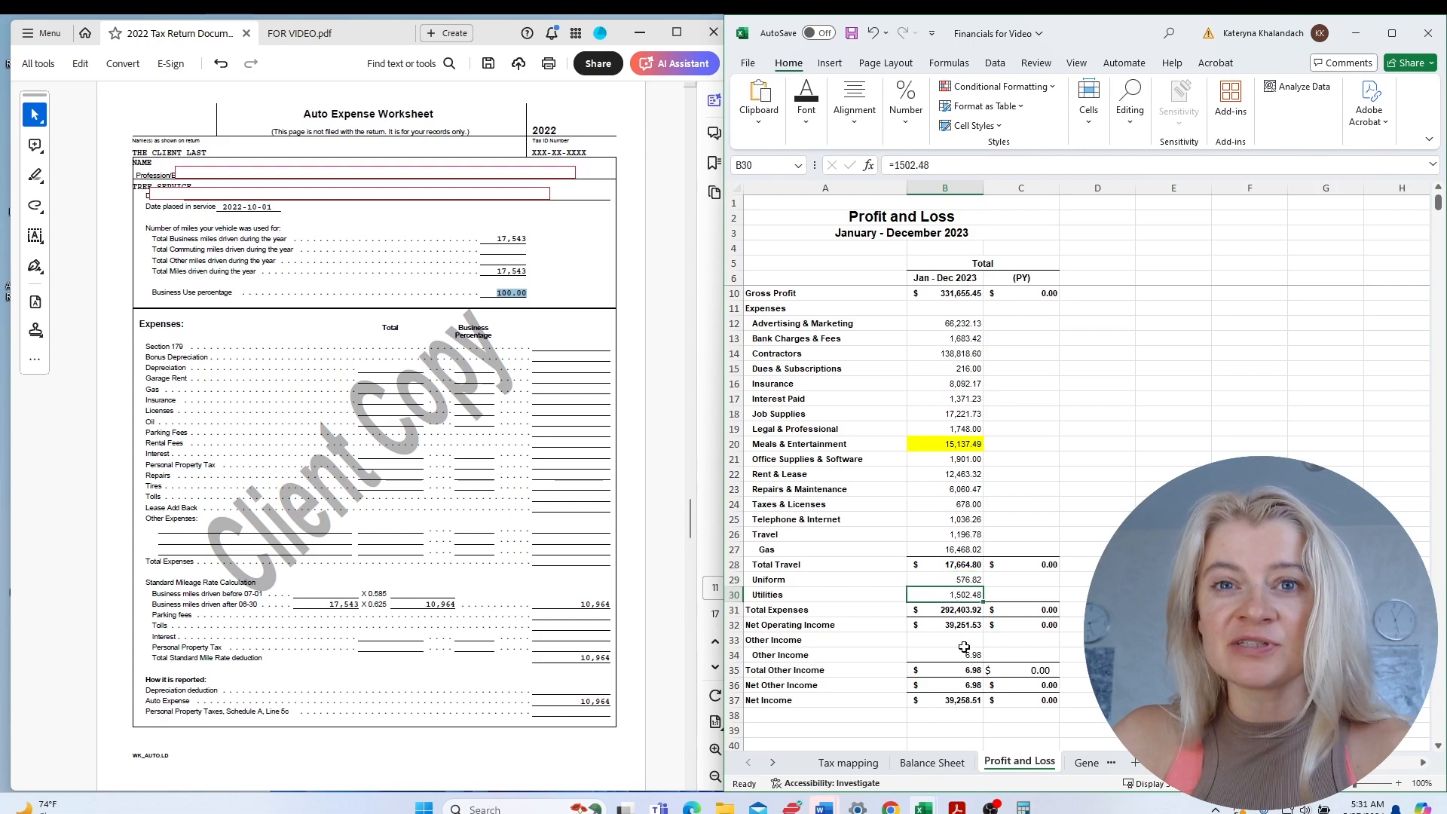
pyautogui.click(966, 653)
pyautogui.scroll(-3, 1016, 671)
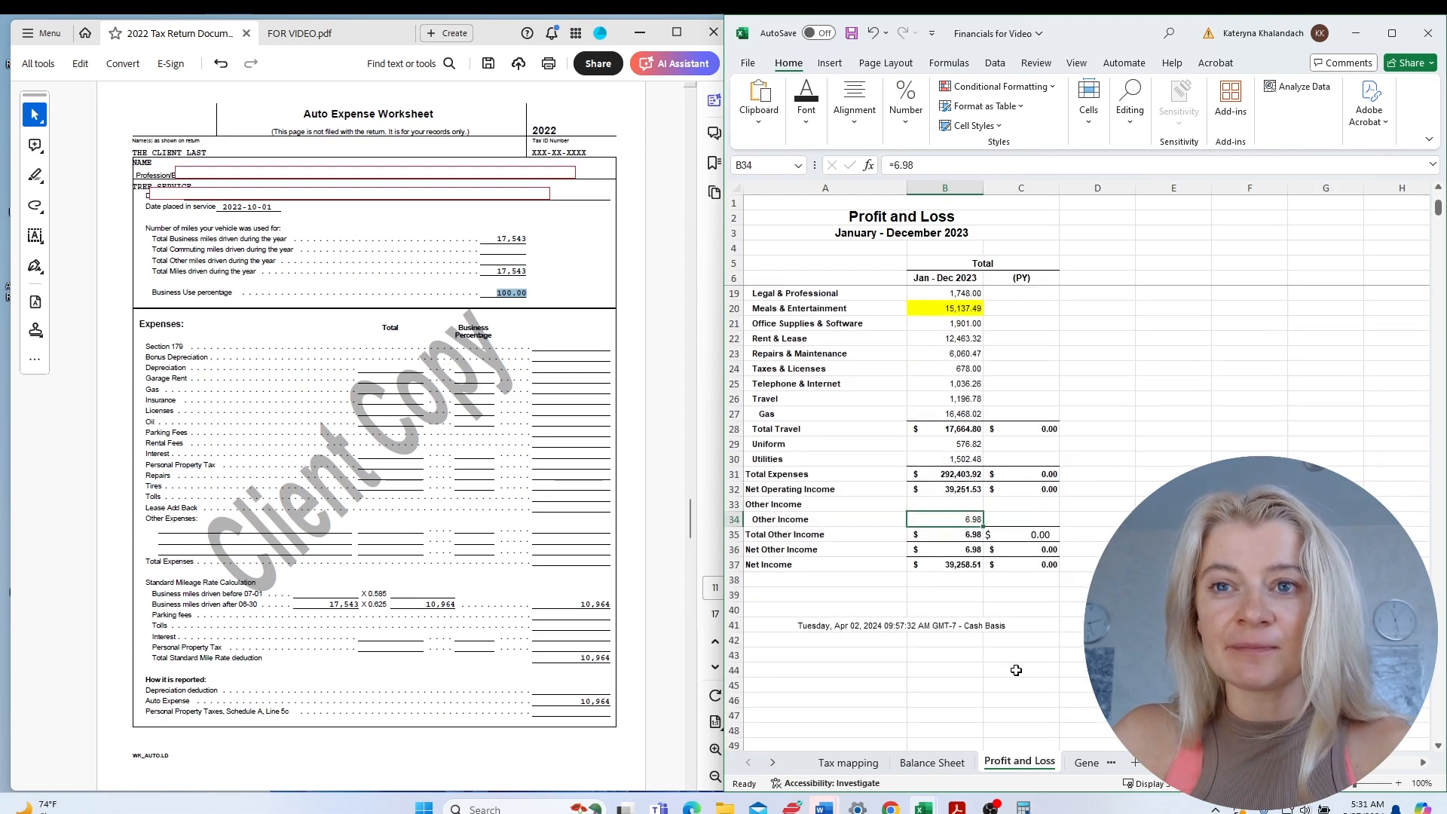
pyautogui.scroll(4, 1016, 671)
pyautogui.scroll(-5, 995, 649)
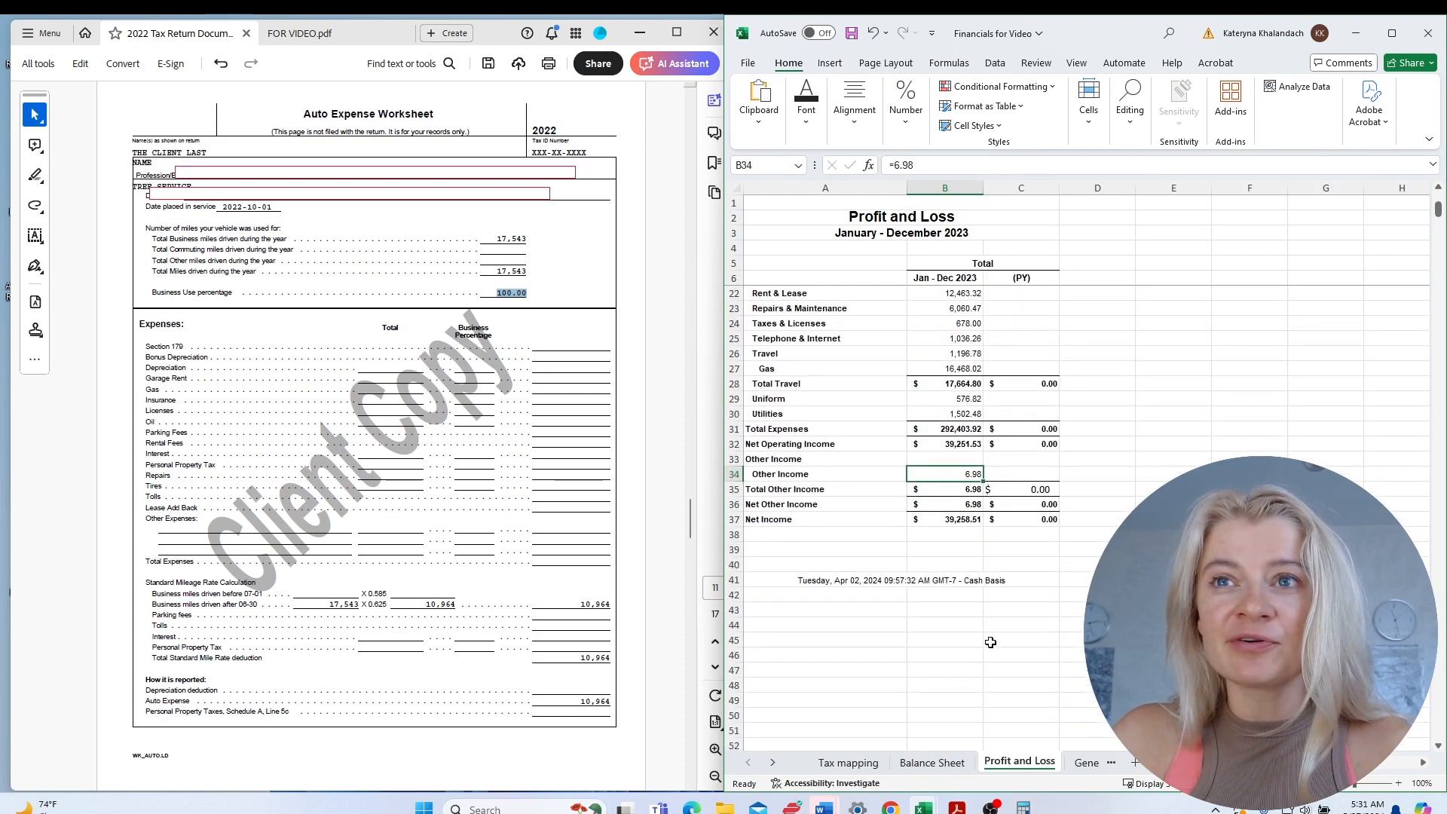
# Add the label "Net Income per Books" in cell A44 below the Profit and Loss report.
pyautogui.click(803, 625)
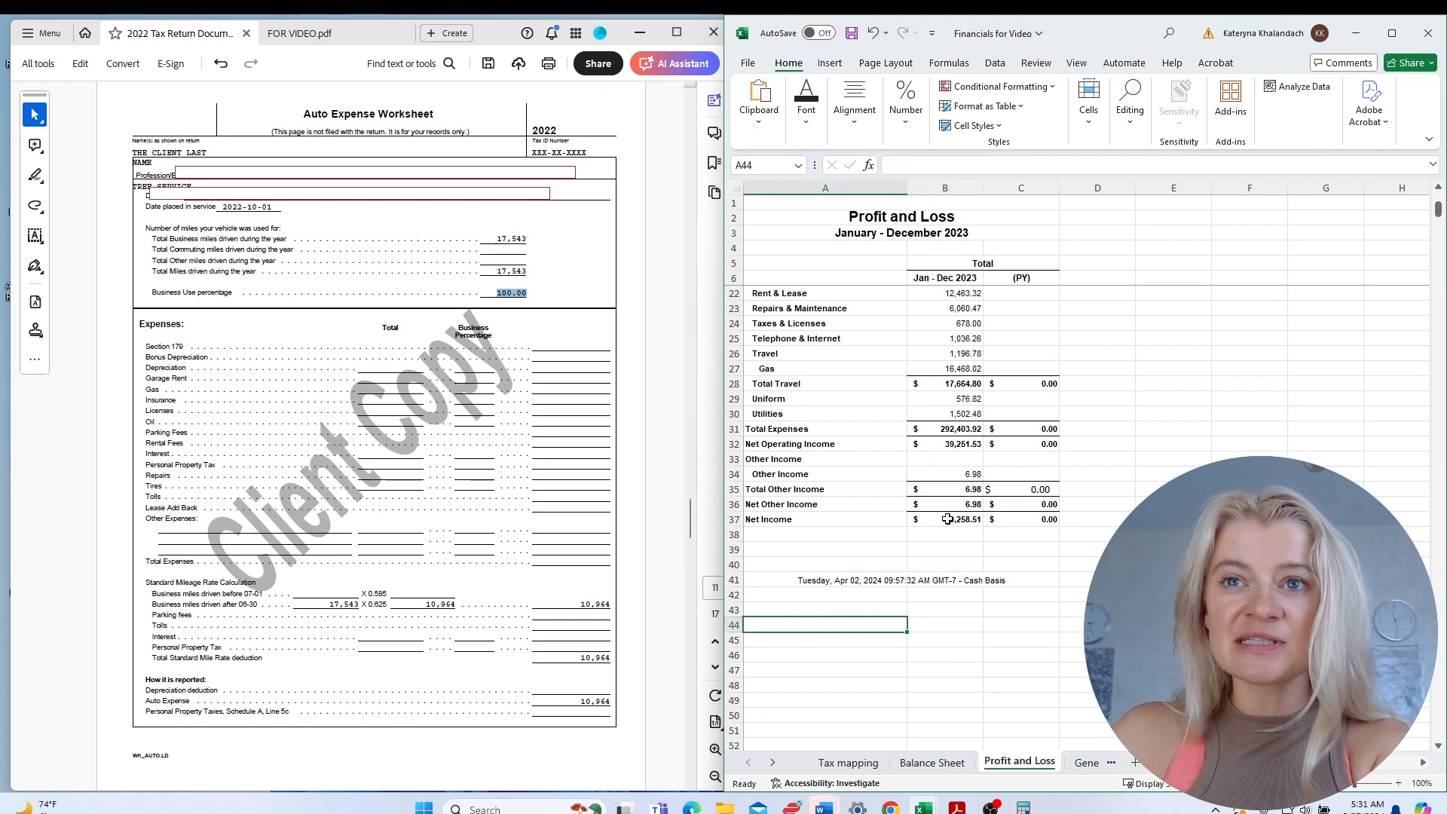
pyautogui.moveTo(947, 520); pyautogui.dragTo(846, 521)
pyautogui.click(817, 622)
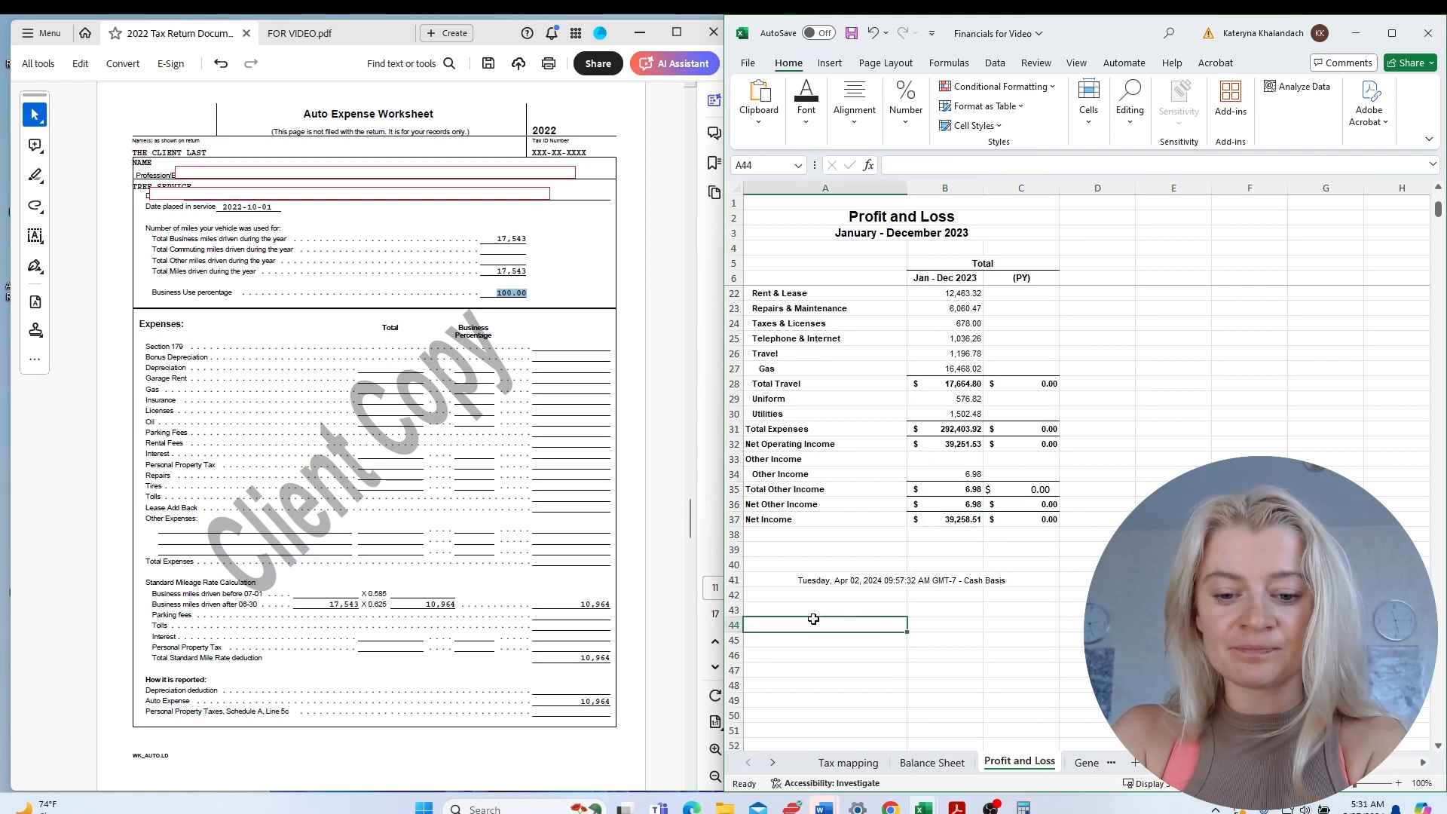
pyautogui.write('Net Inc')
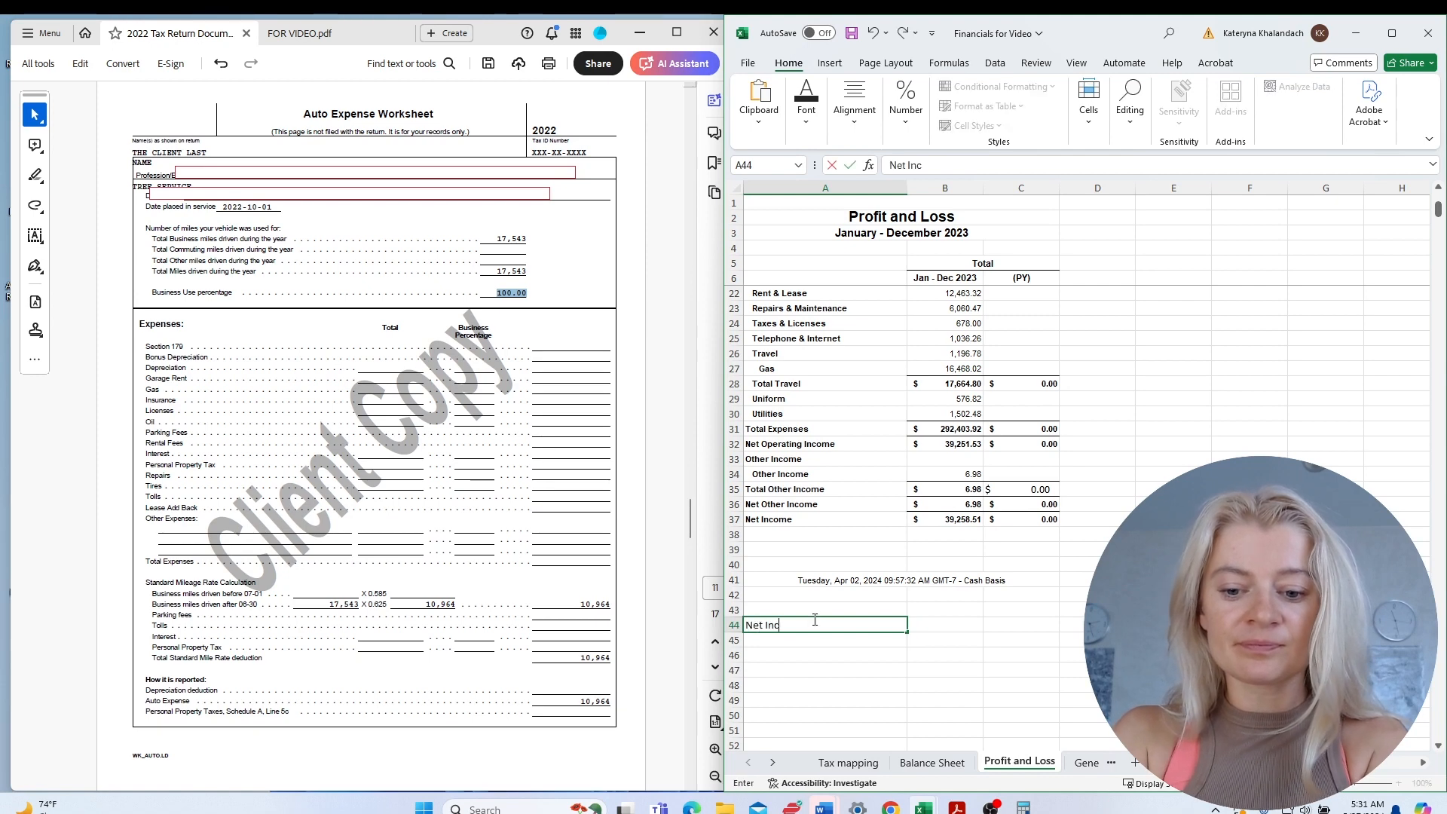
pyautogui.write('ome per B')
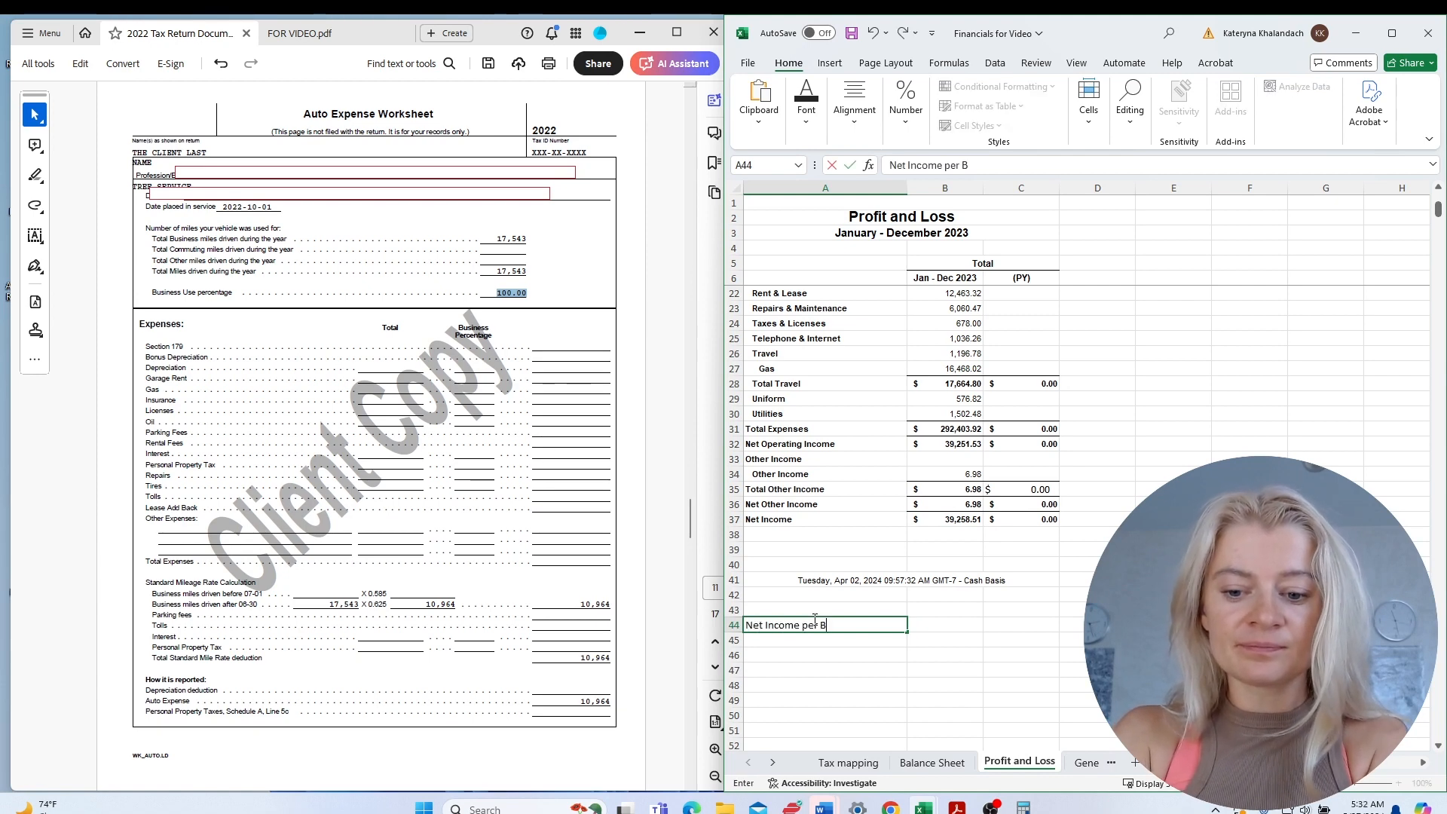
pyautogui.write('ooks')
pyautogui.press('Return')
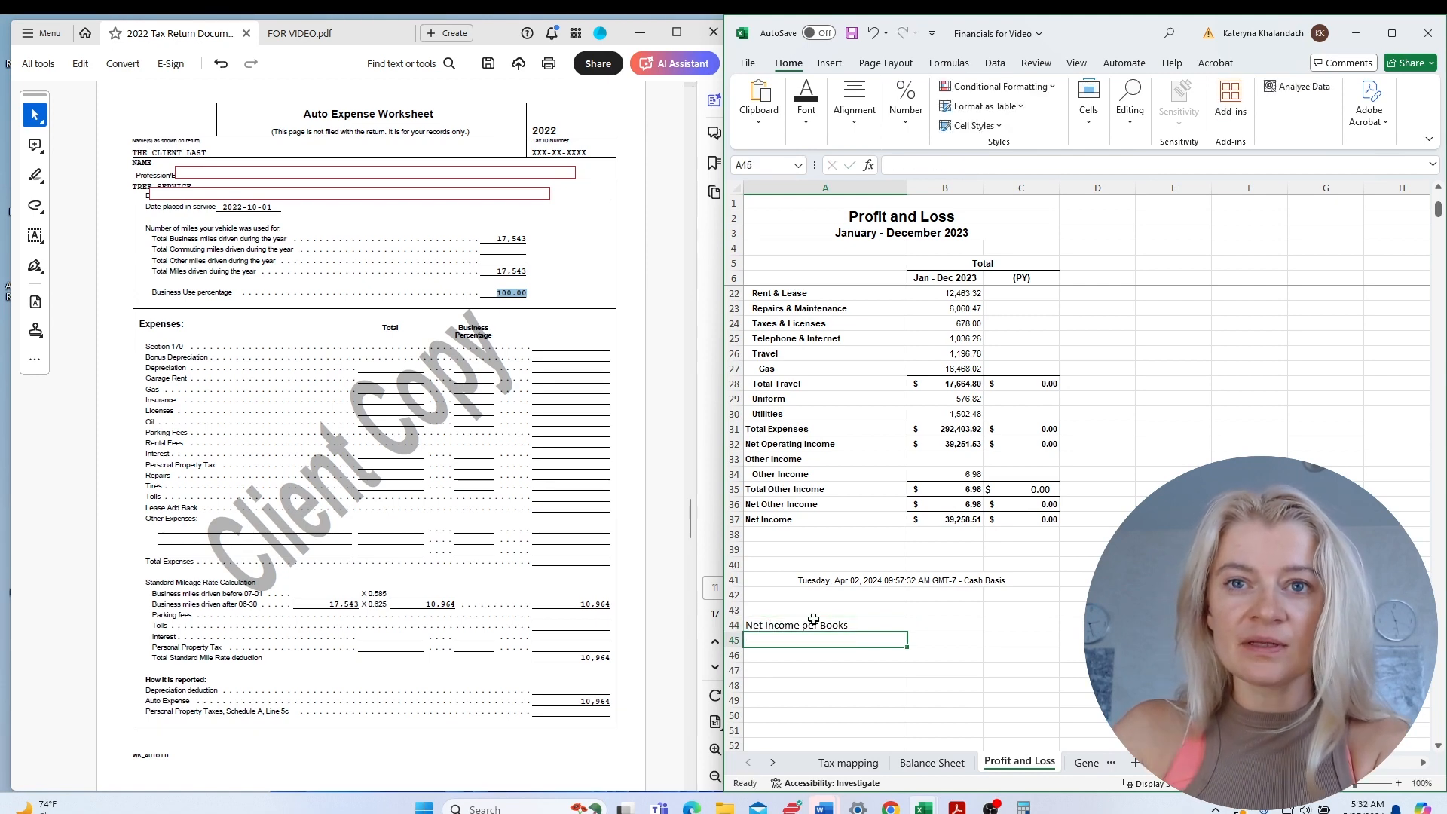
# Link B44 beside the Net Income per Books label to the report's Net Income amount with =B37.
pyautogui.click(963, 625)
pyautogui.write('=')
pyautogui.click(964, 520)
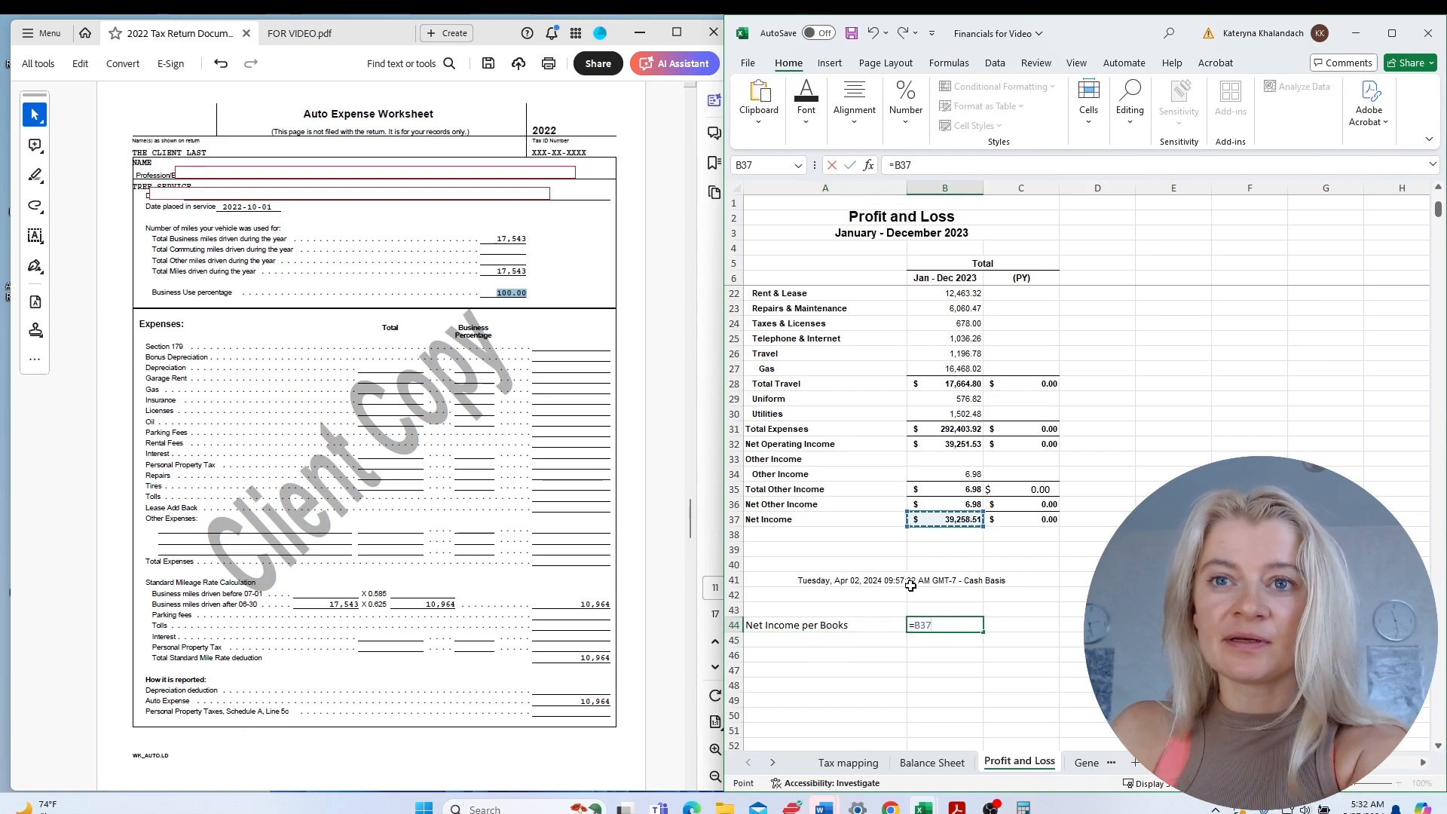
pyautogui.press('Return')
# Add the label "50% m&E" in cell A46 for the meals adjustment.
pyautogui.click(803, 653)
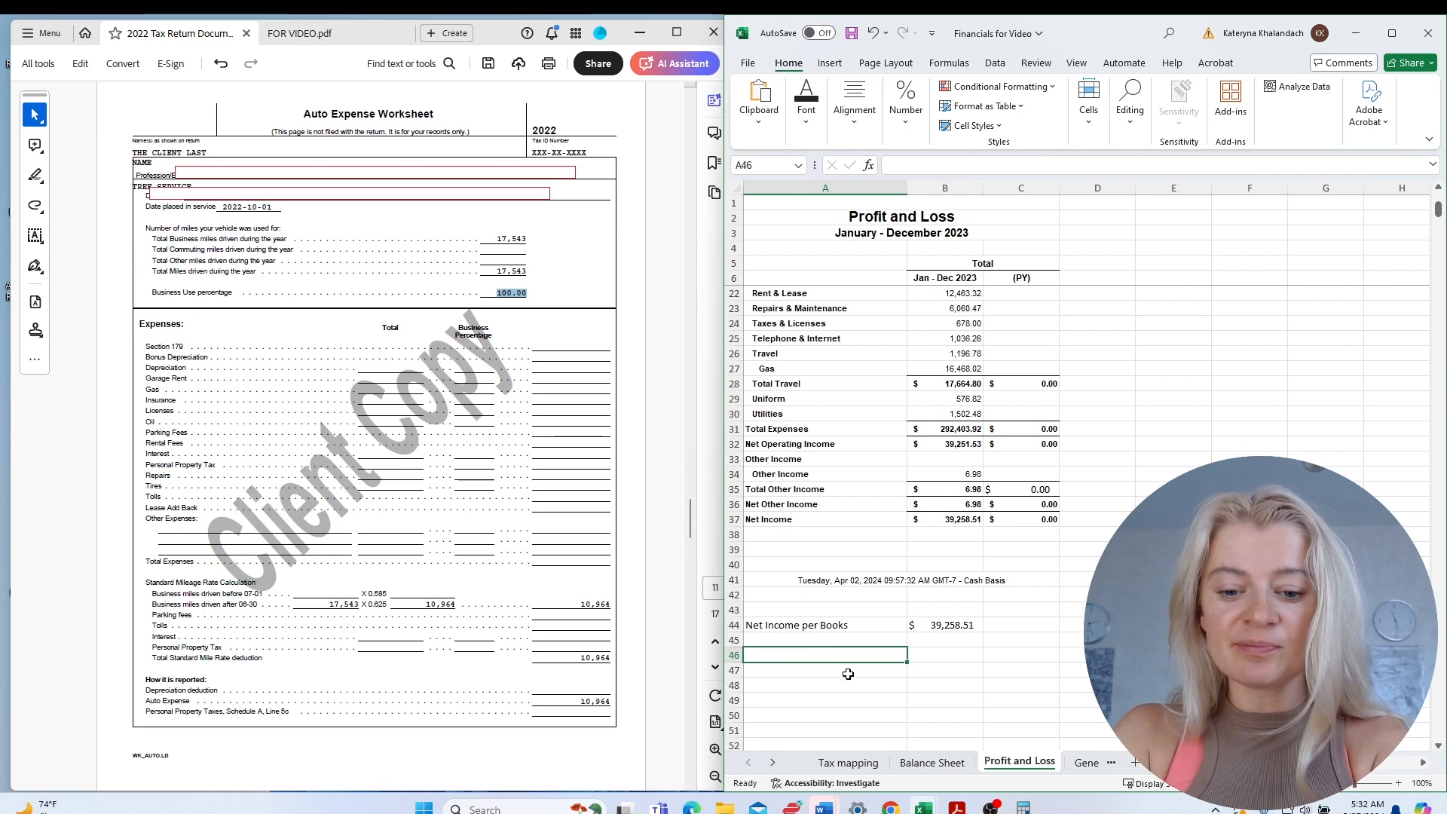
pyautogui.write('50')
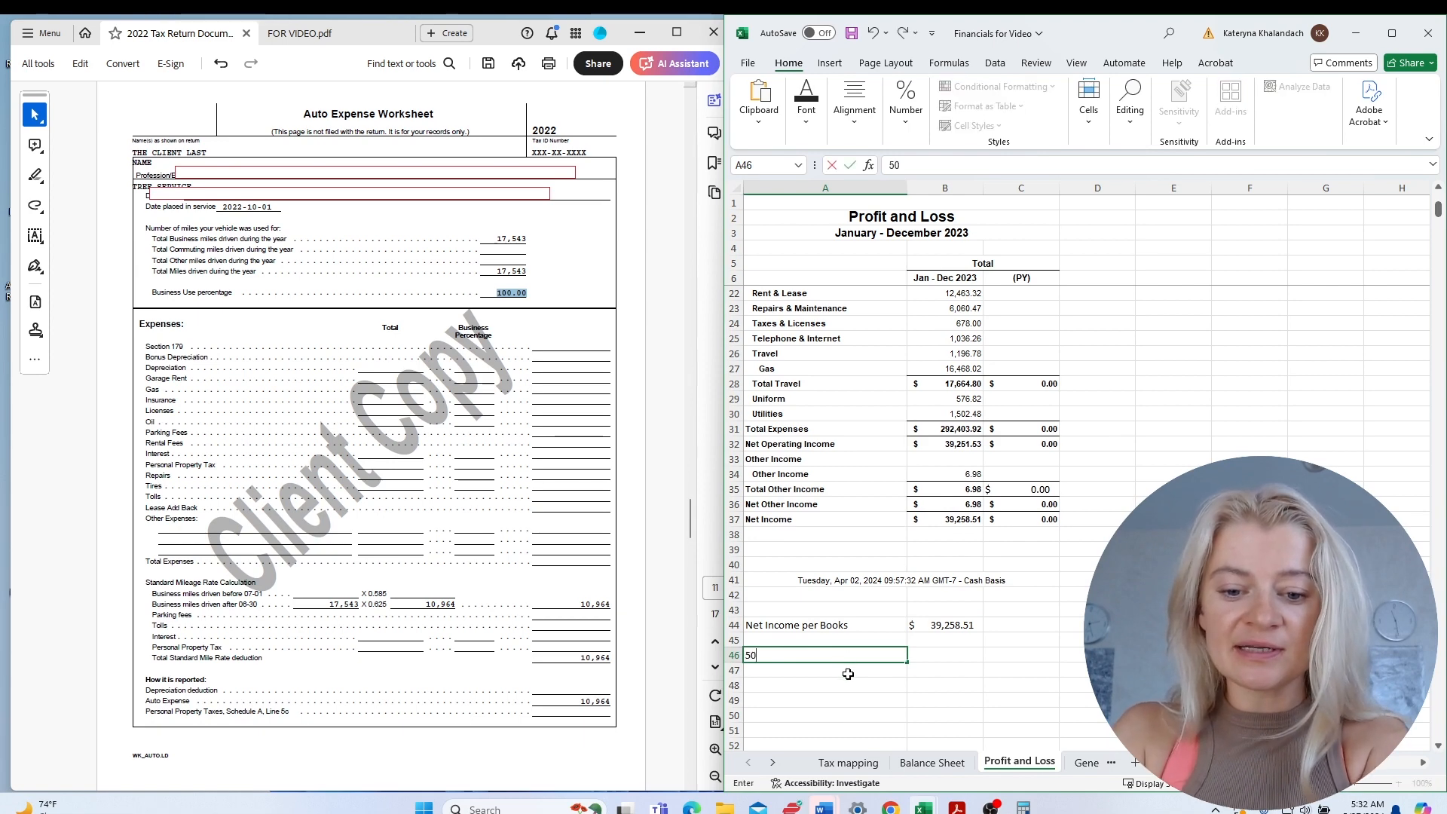
pyautogui.write('% m&')
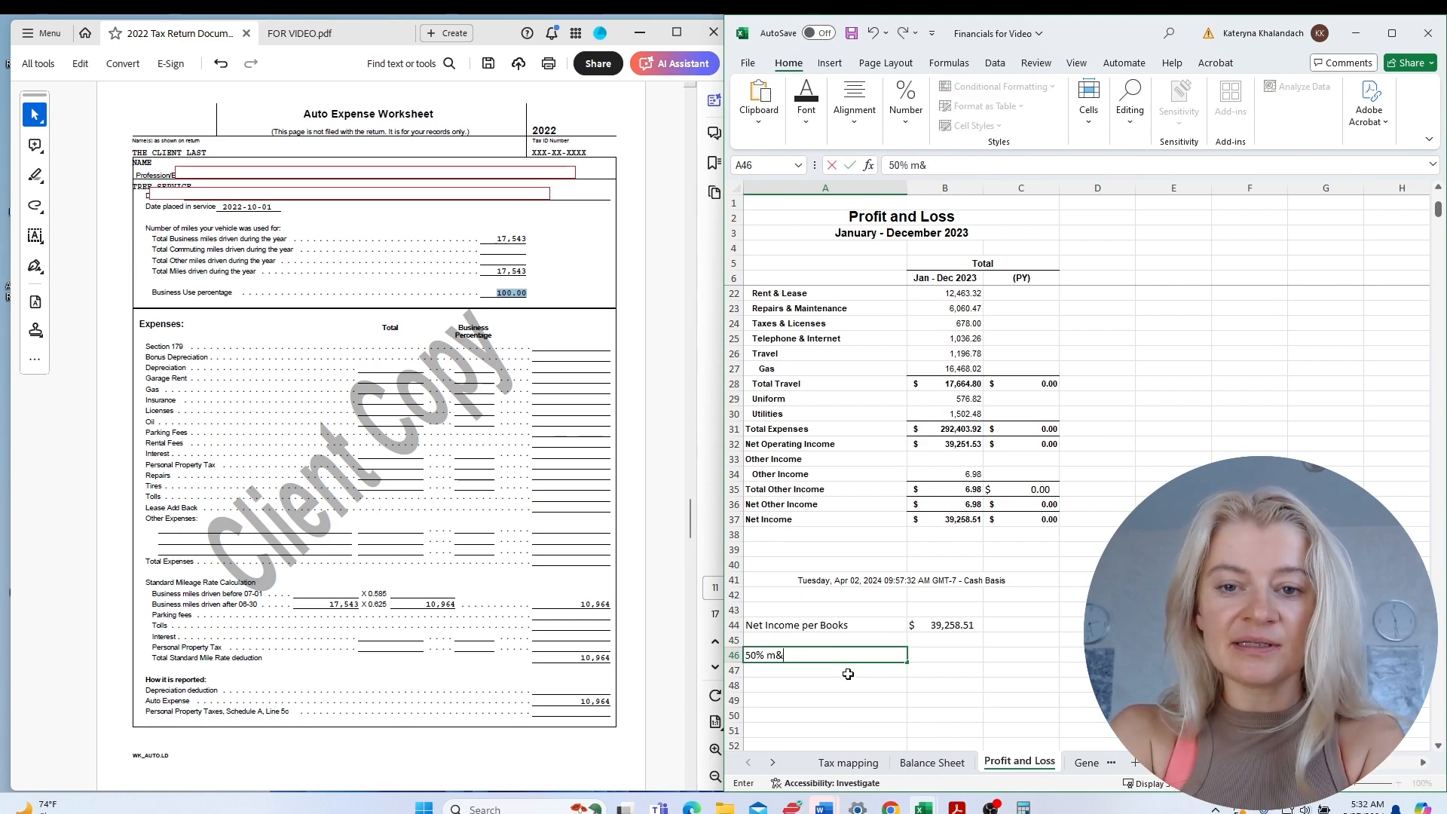
pyautogui.write('E')
# Calculate half of the Meals & Entertainment expense in B46 with the formula =B20*0.5.
pyautogui.click(964, 654)
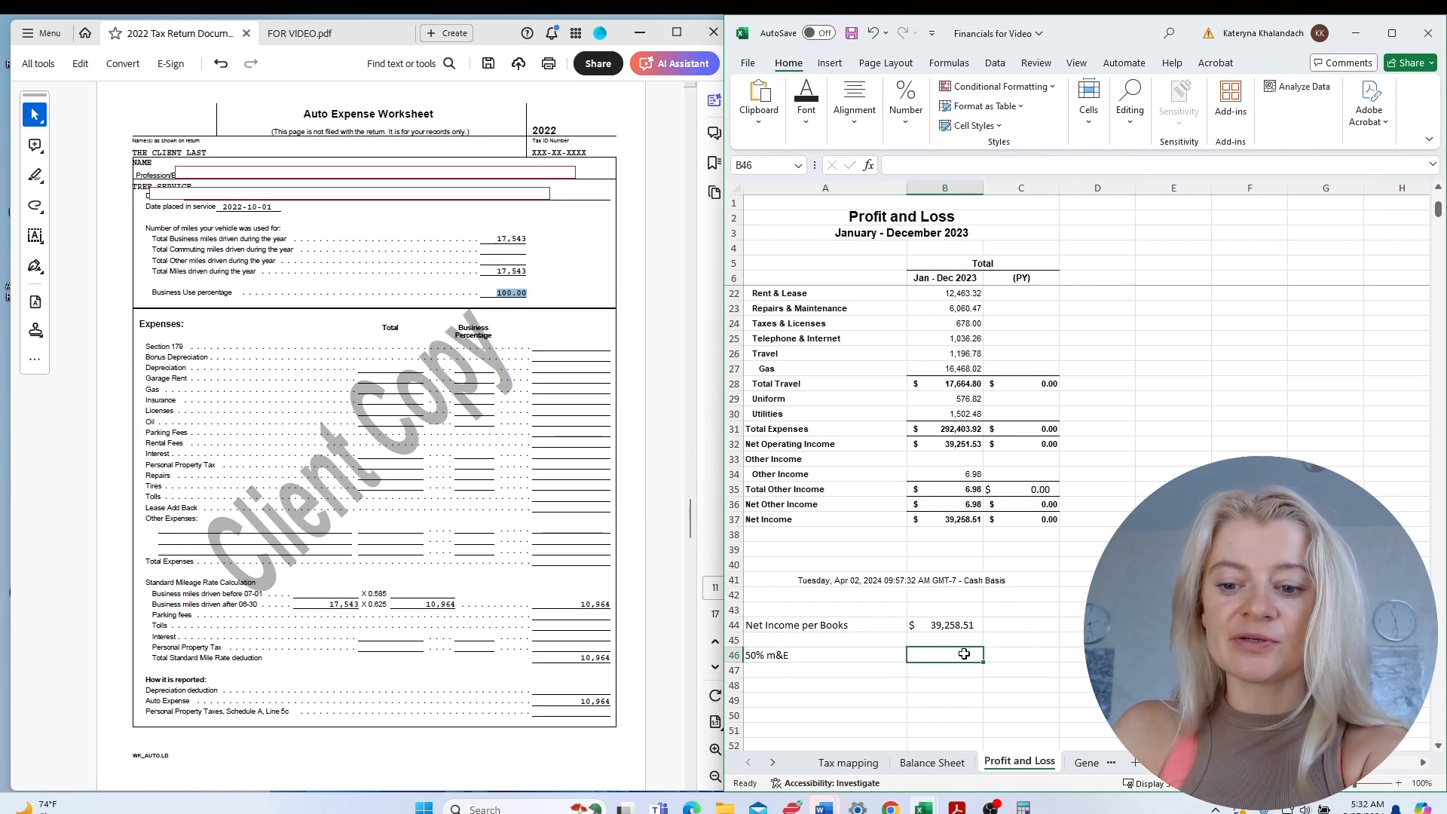
pyautogui.write('=')
pyautogui.scroll(5, 924, 561)
pyautogui.click(965, 490)
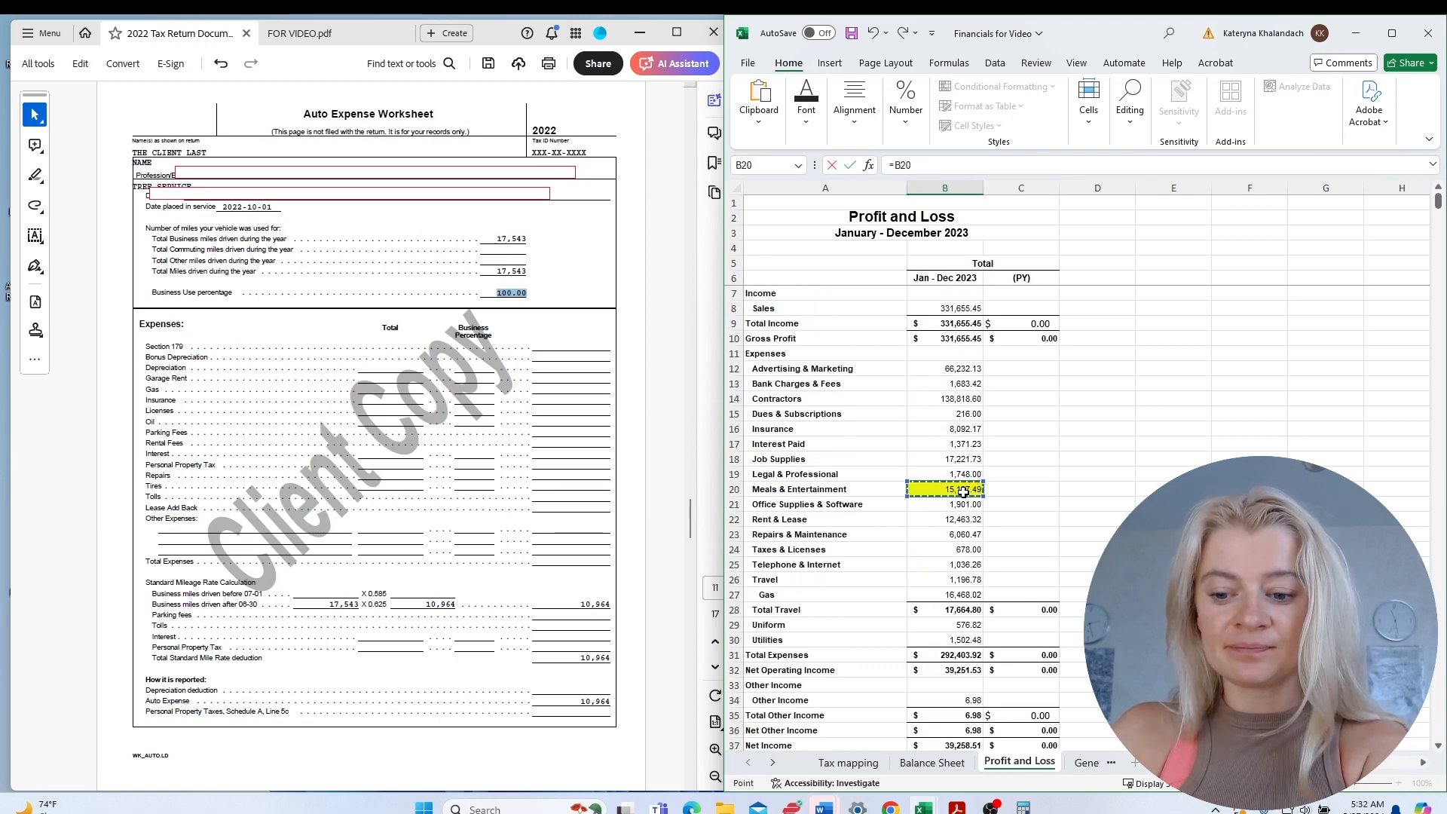
pyautogui.write('*0.')
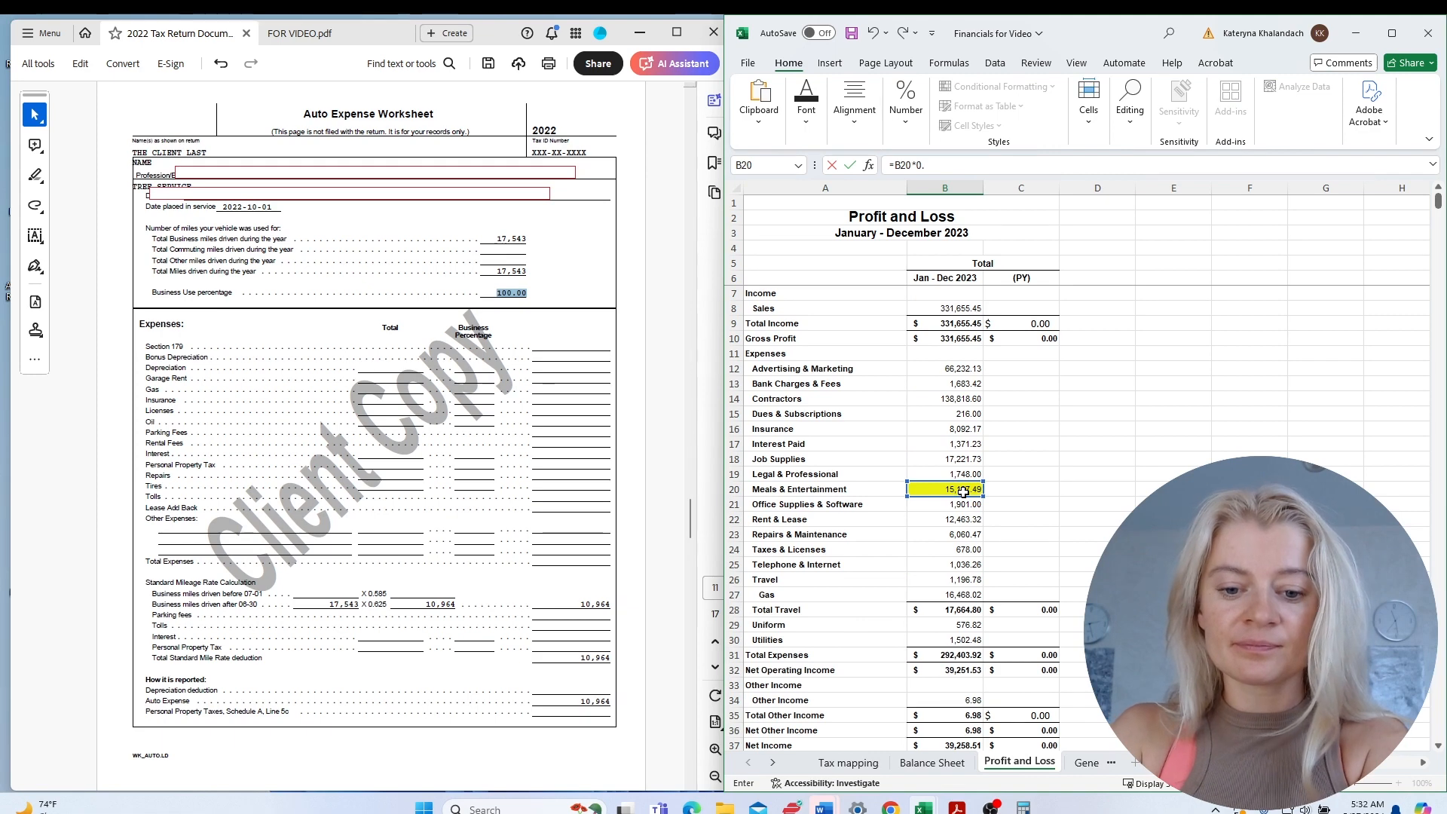
pyautogui.write('5')
pyautogui.press('Return')
pyautogui.scroll(-4, 895, 557)
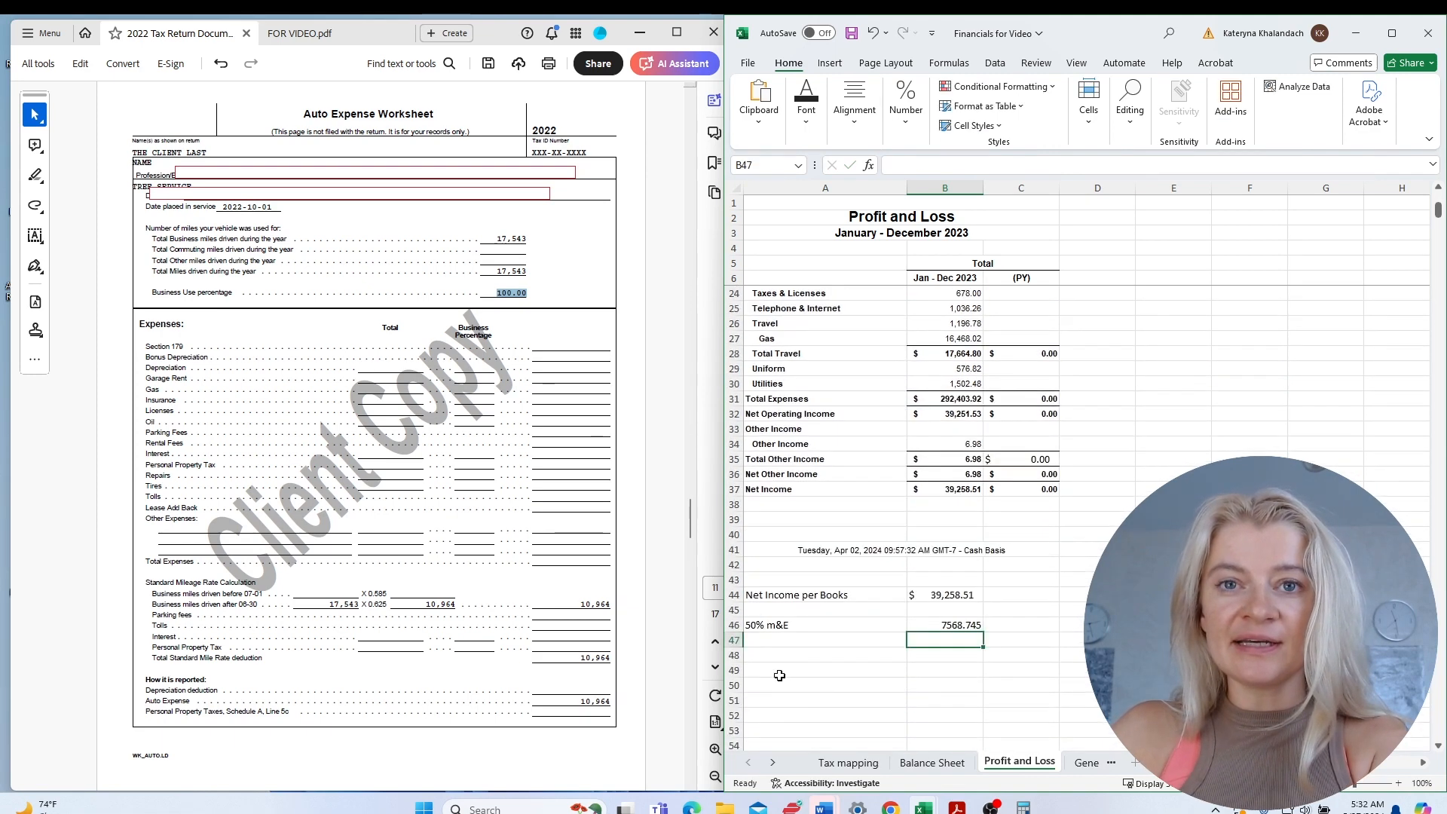
# Add the label "Taxable Income" in cell A48 below the meals adjustment.
pyautogui.click(765, 651)
pyautogui.write('Taxab')
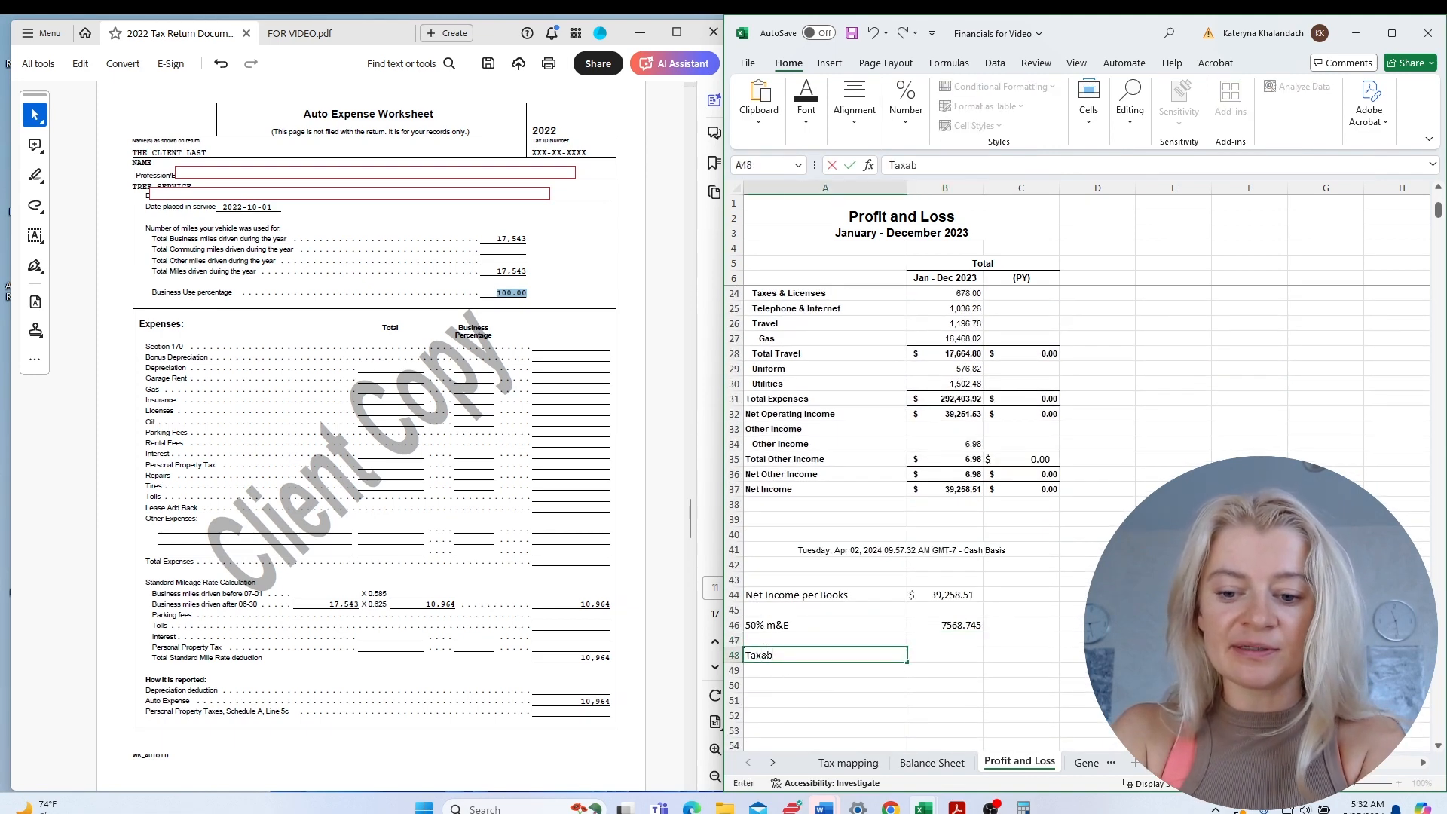
pyautogui.write('le Income')
pyautogui.press('Return')
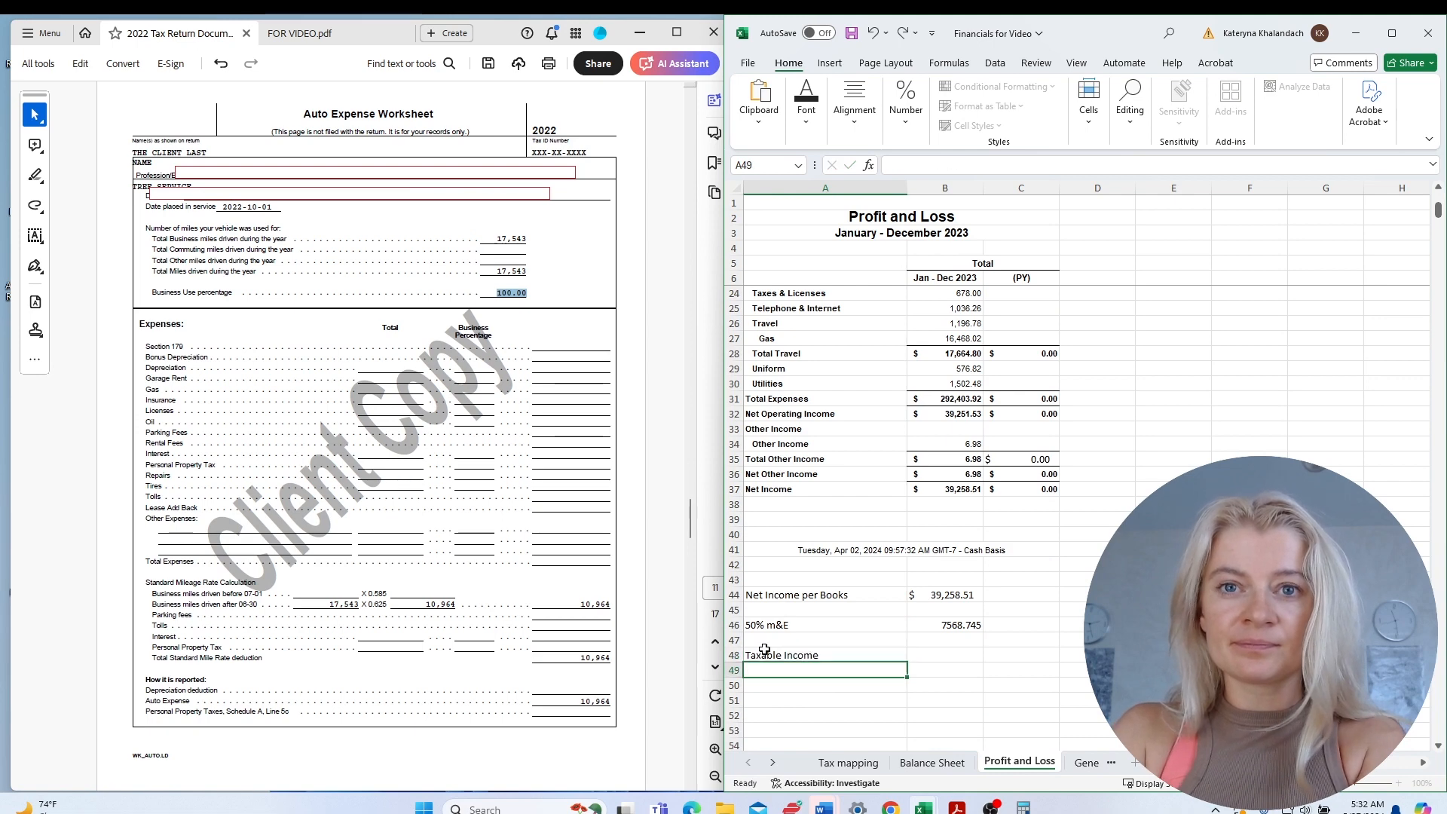
# Calculate taxable income in B48 by adding book net income and the meals adjustment with =B44+B46.
pyautogui.click(923, 656)
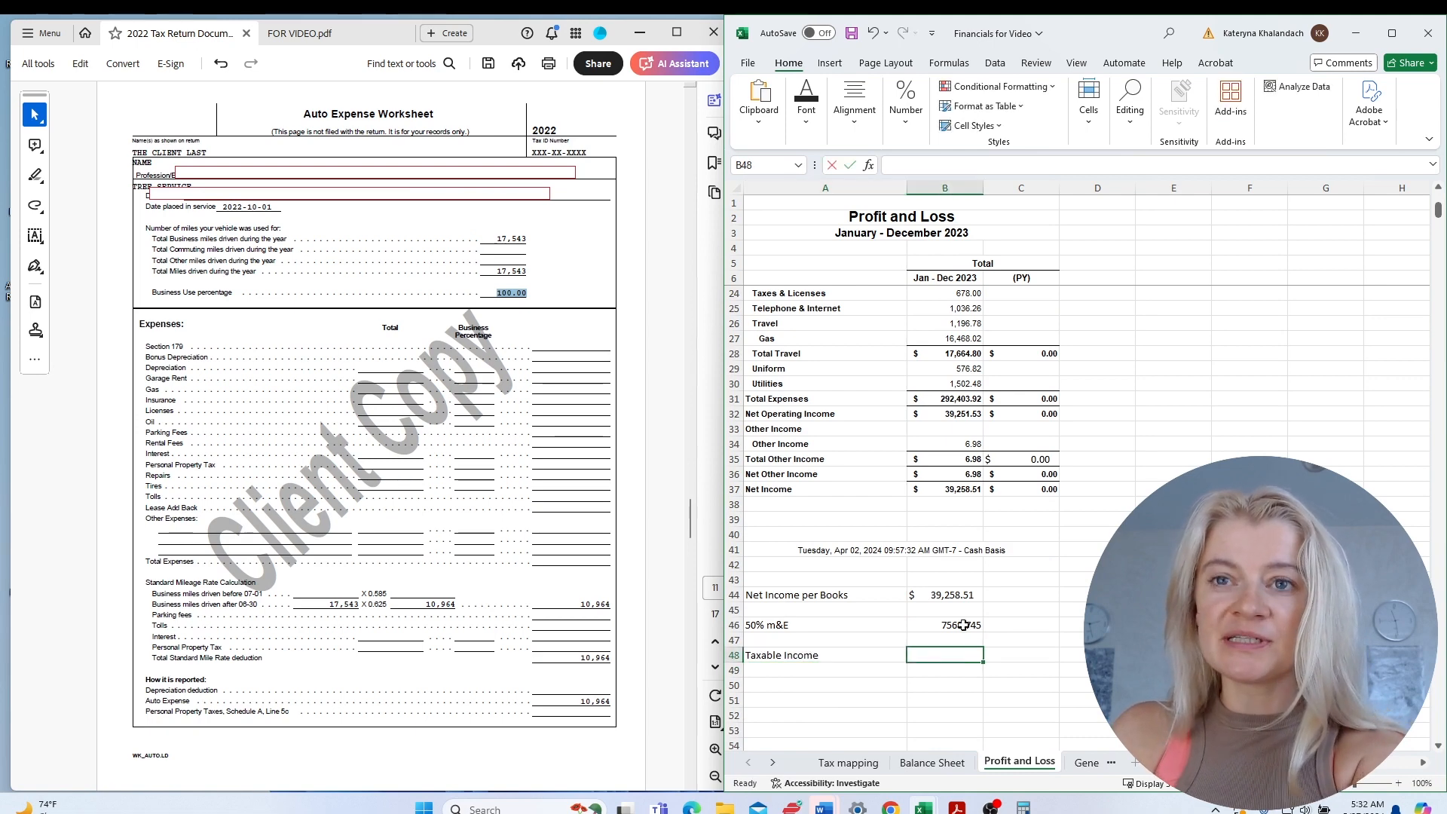
pyautogui.write('=')
pyautogui.press('Up')
pyautogui.press('Up')
pyautogui.press('Up')
pyautogui.press('Up')
pyautogui.write('+')
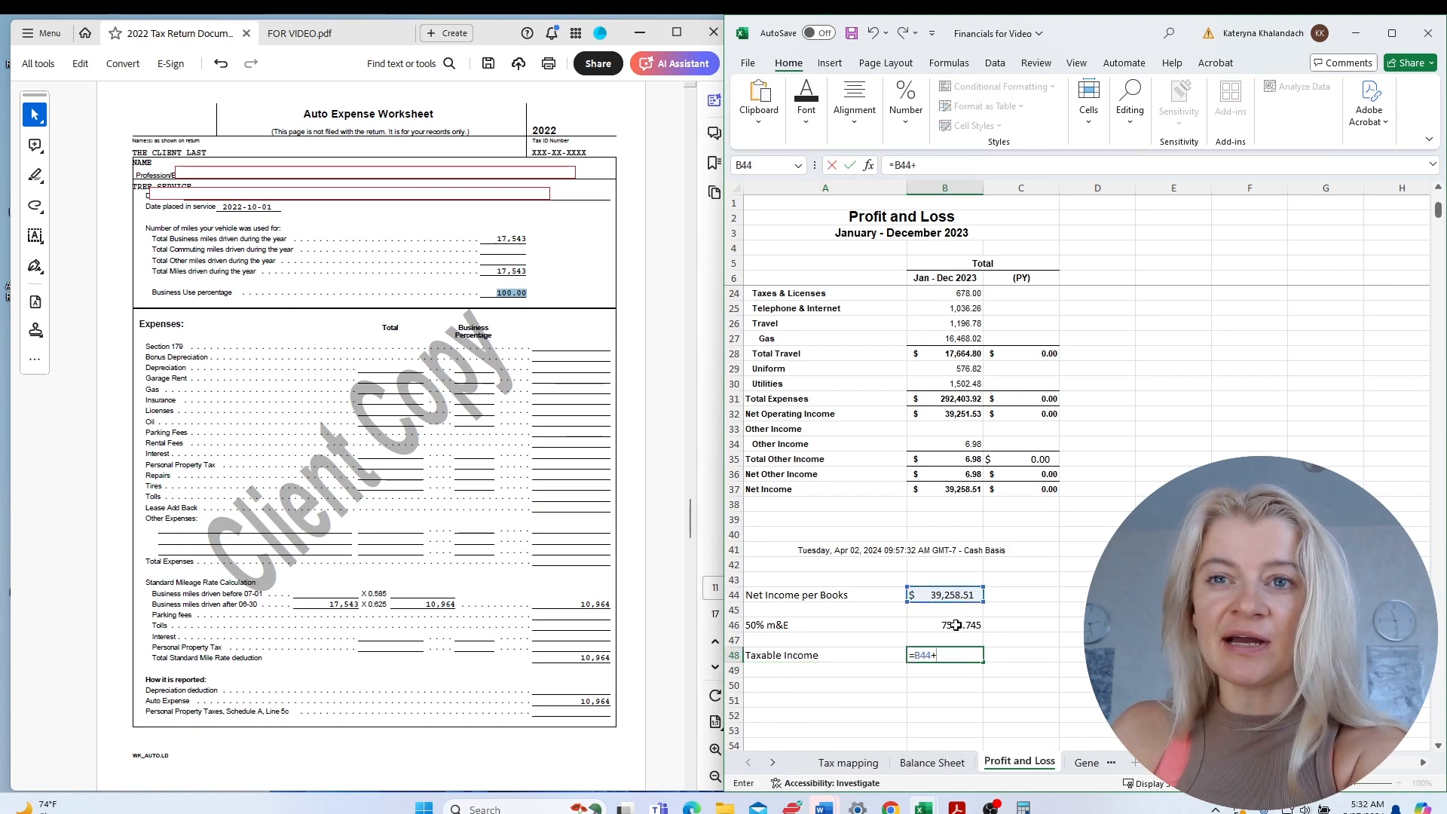
pyautogui.click(955, 625)
pyautogui.press('Return')
# Apply a top border to the Taxable Income label and amount in A48:B48.
pyautogui.moveTo(761, 655); pyautogui.dragTo(937, 655)
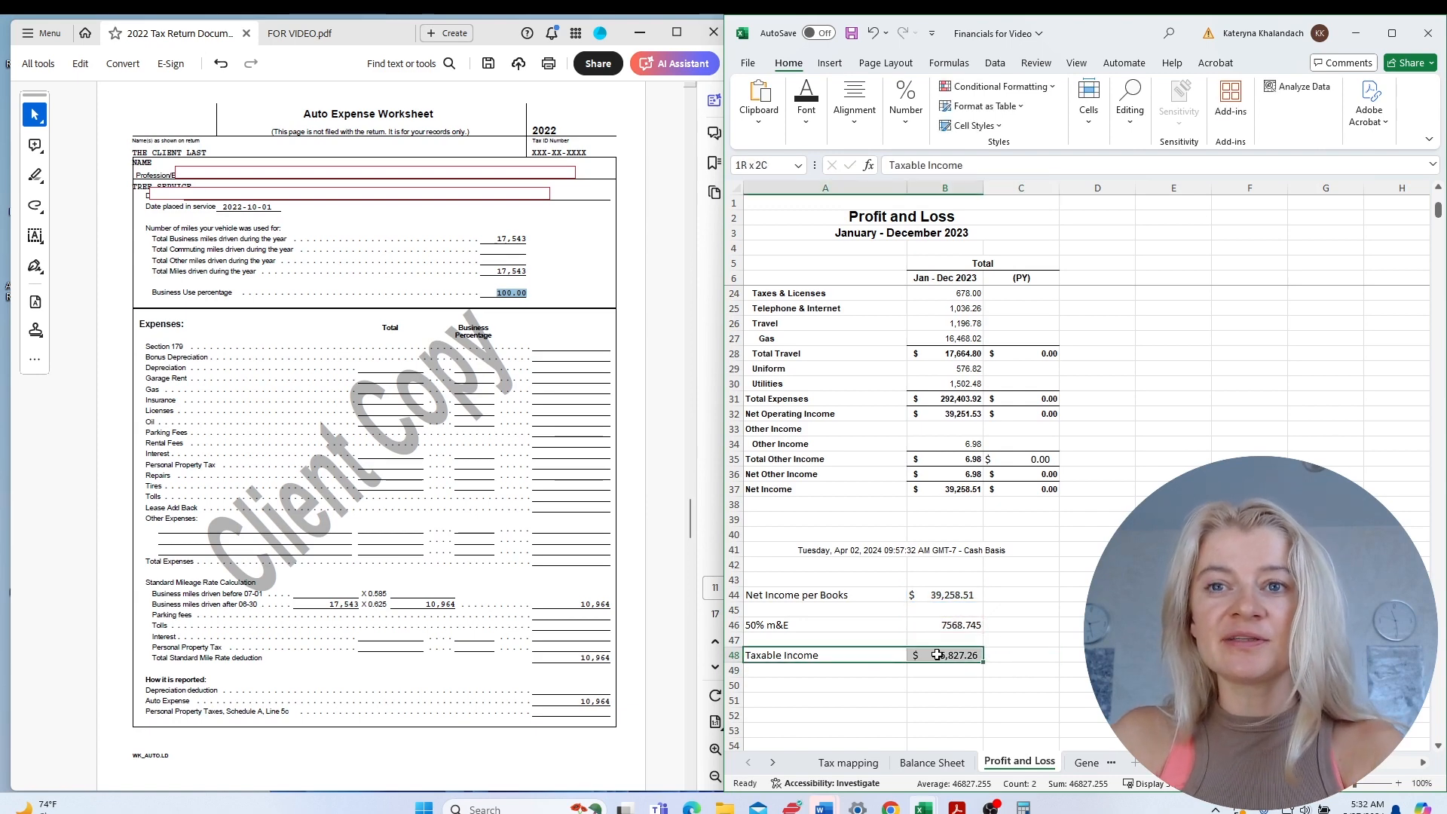
pyautogui.click(806, 109)
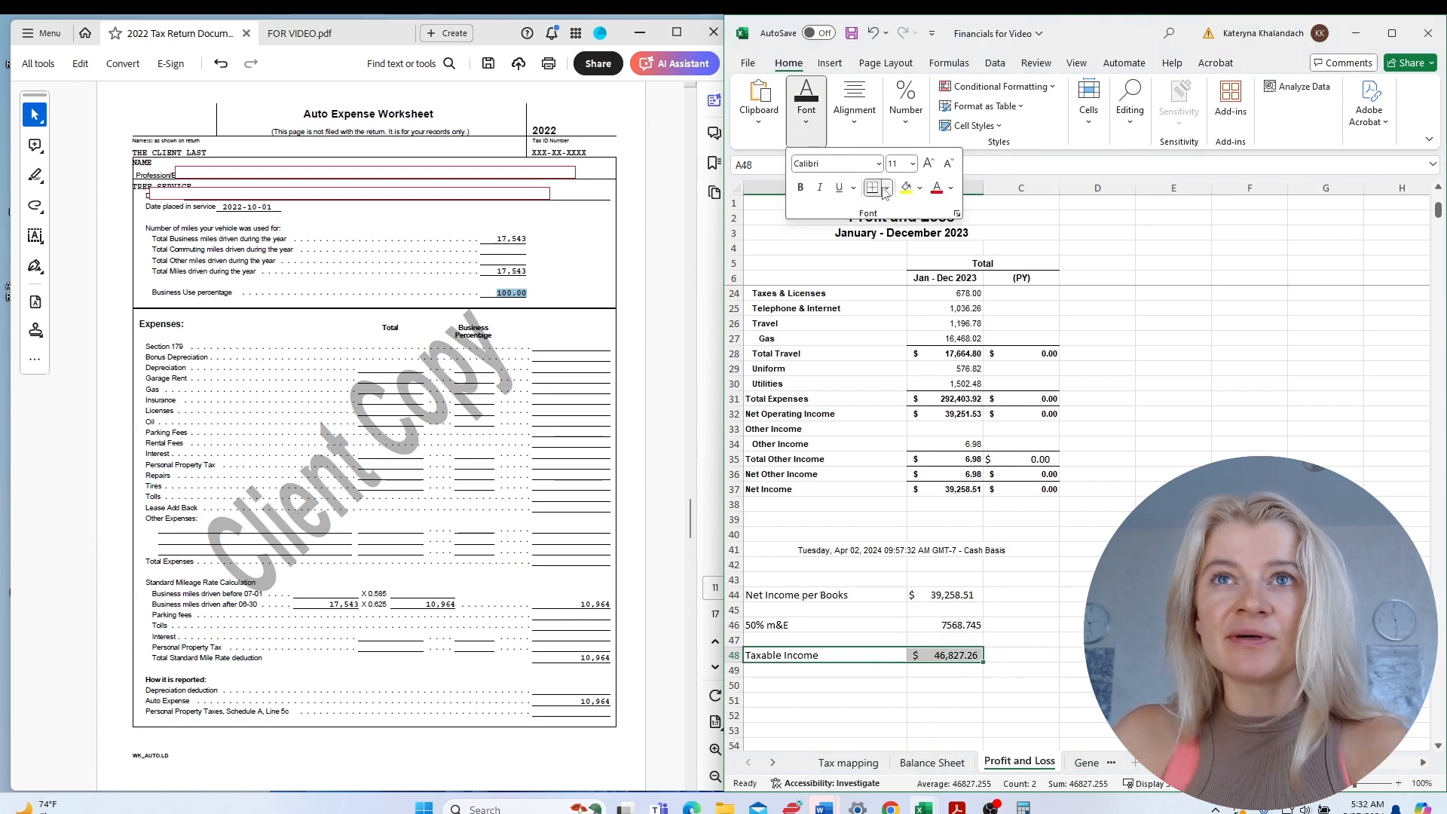
pyautogui.click(886, 188)
pyautogui.click(910, 256)
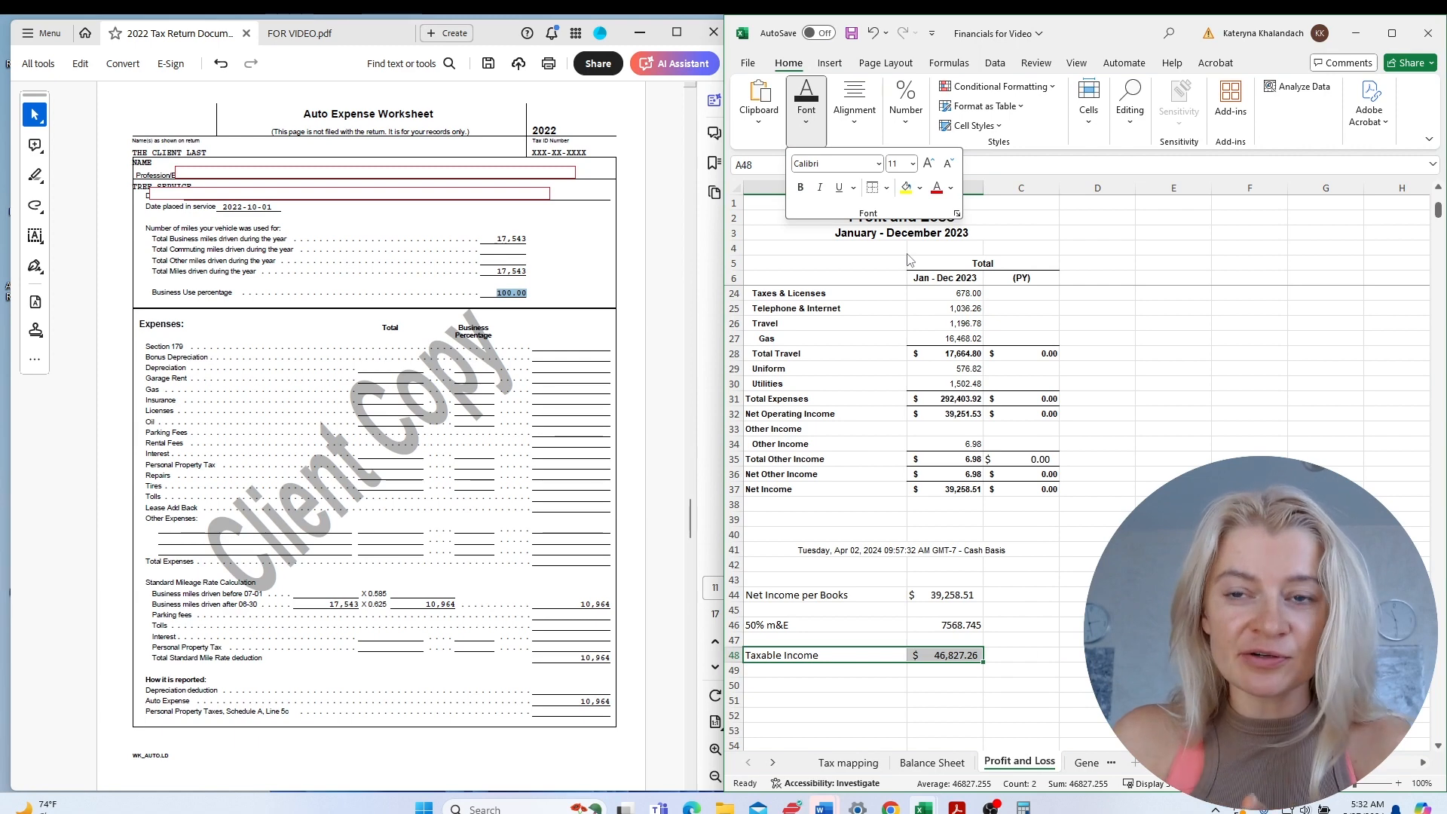
pyautogui.click(929, 649)
pyautogui.click(1001, 641)
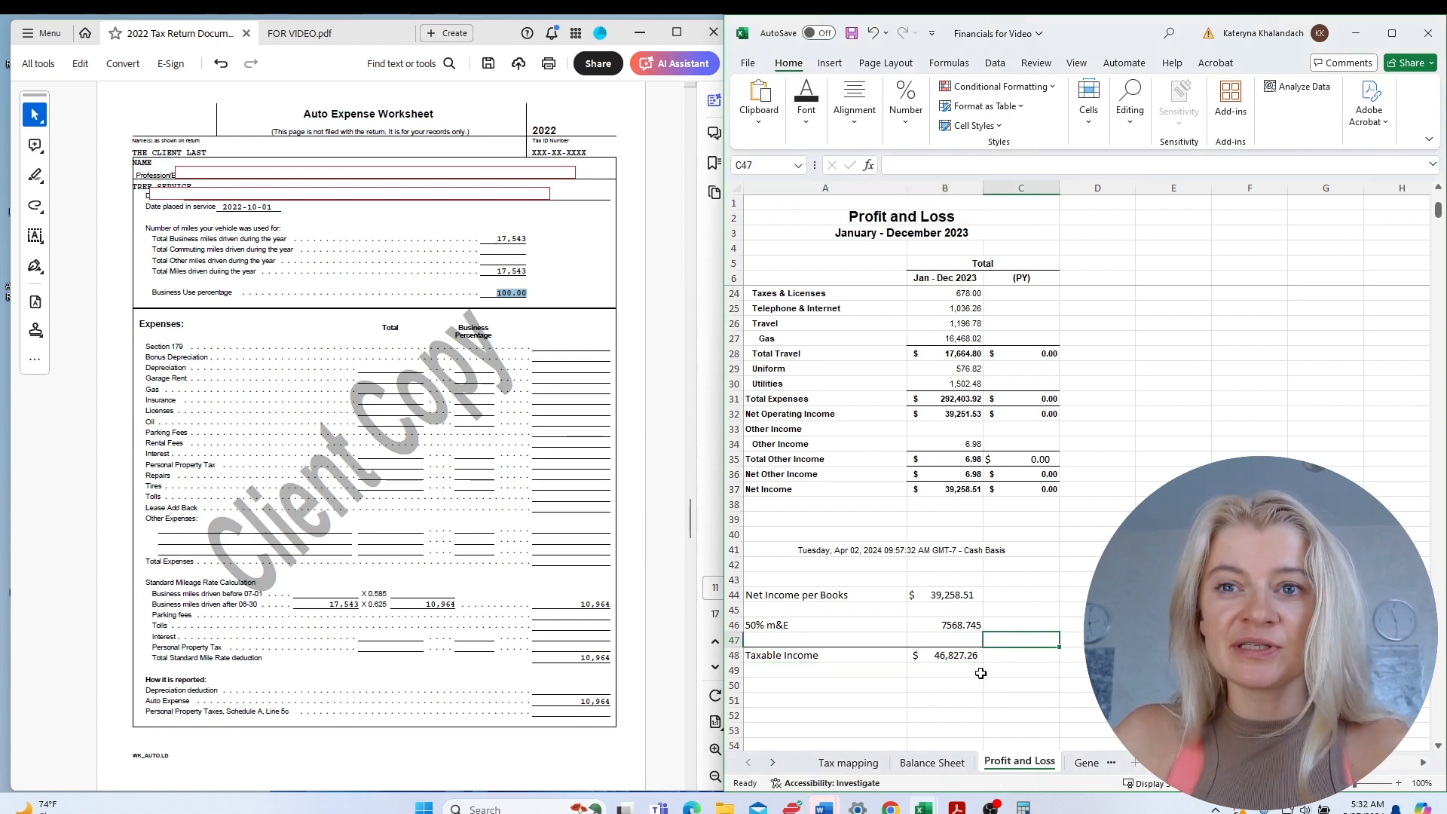
pyautogui.click(959, 653)
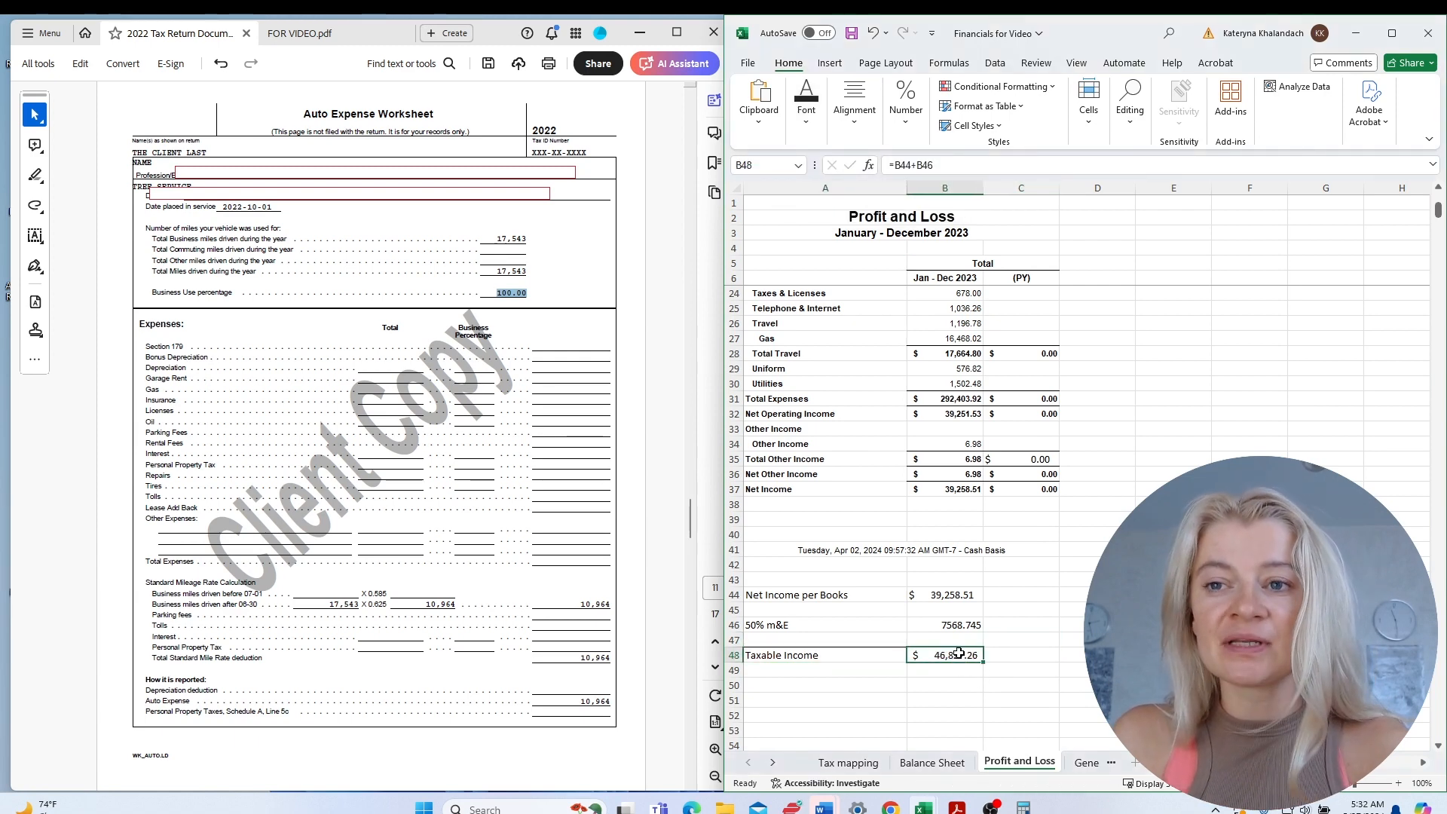
# Switch to the Balance Sheet and review the bank accounts, Total Fixed Assets, and the liabilities and equity section.
pyautogui.click(932, 762)
pyautogui.click(990, 503)
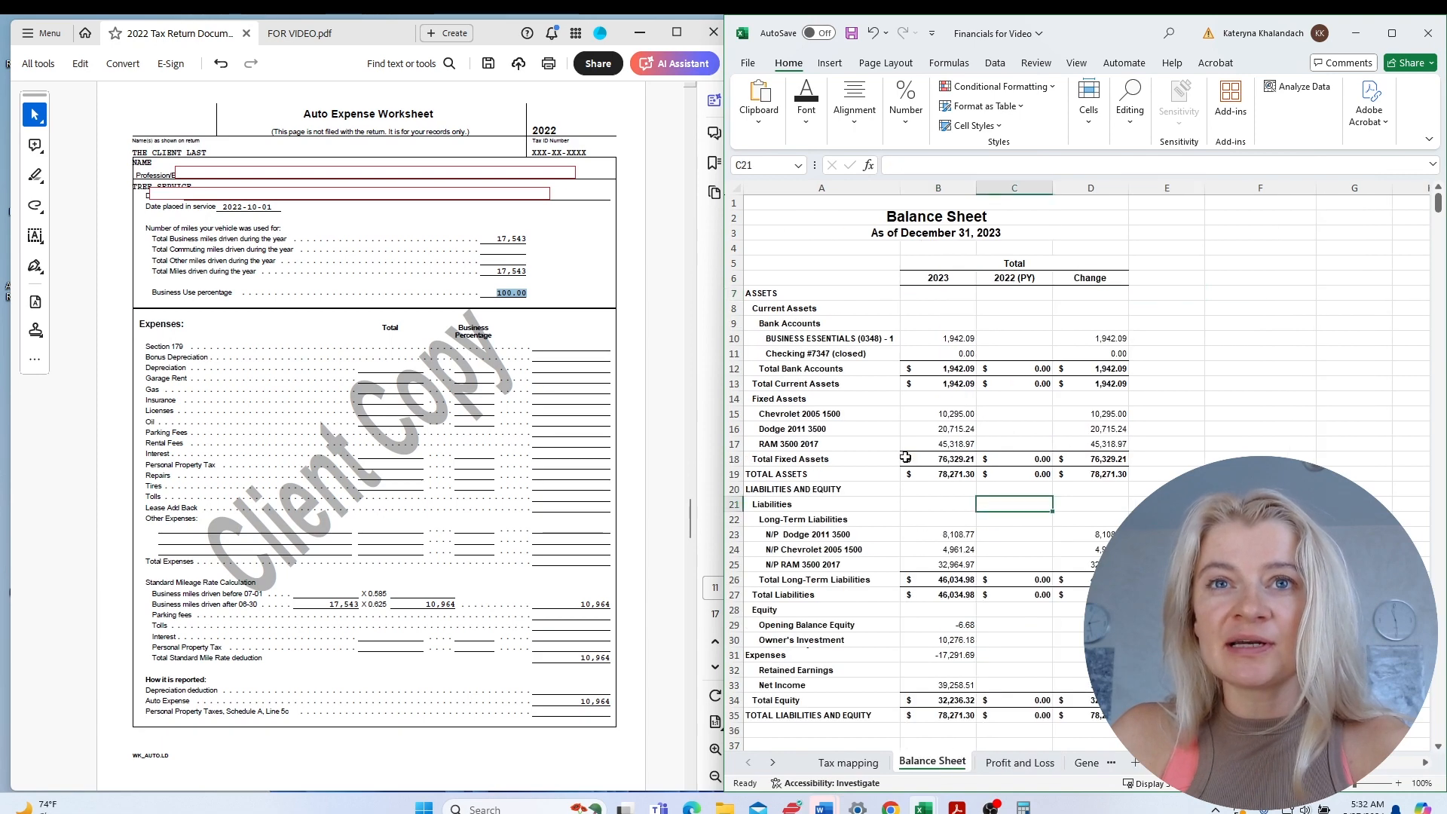
pyautogui.click(838, 503)
pyautogui.click(1168, 504)
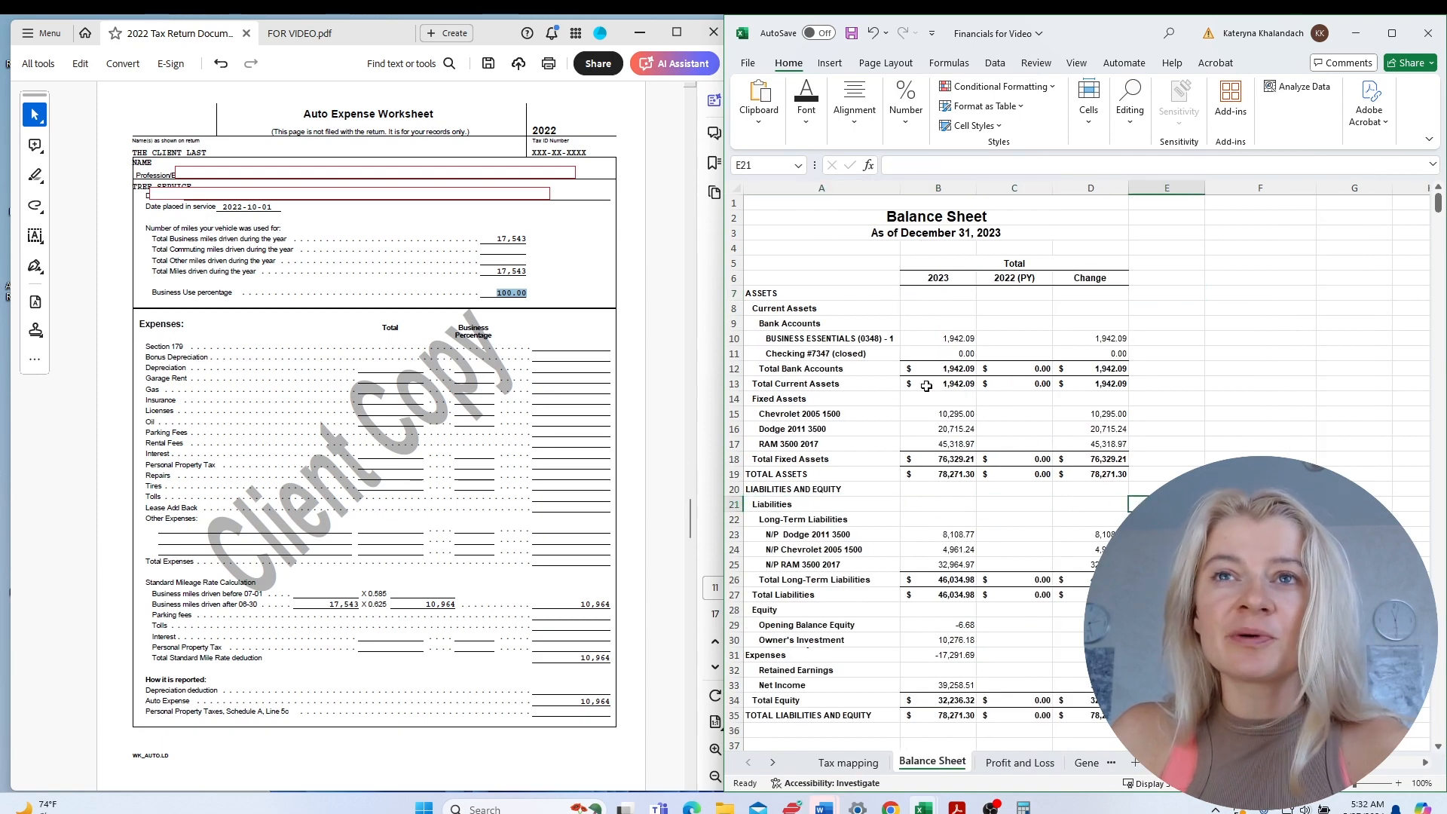
pyautogui.click(966, 335)
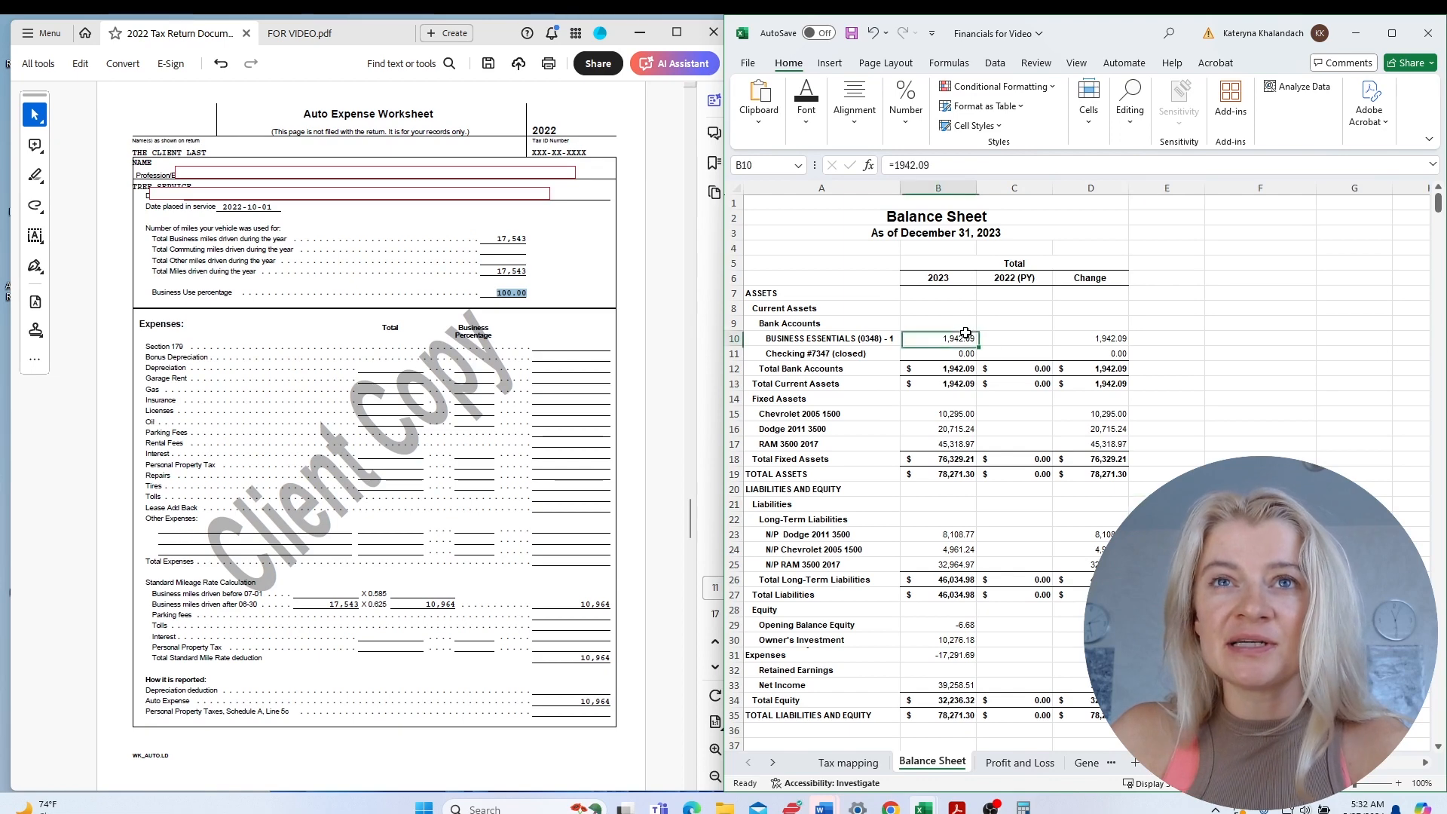
pyautogui.click(969, 370)
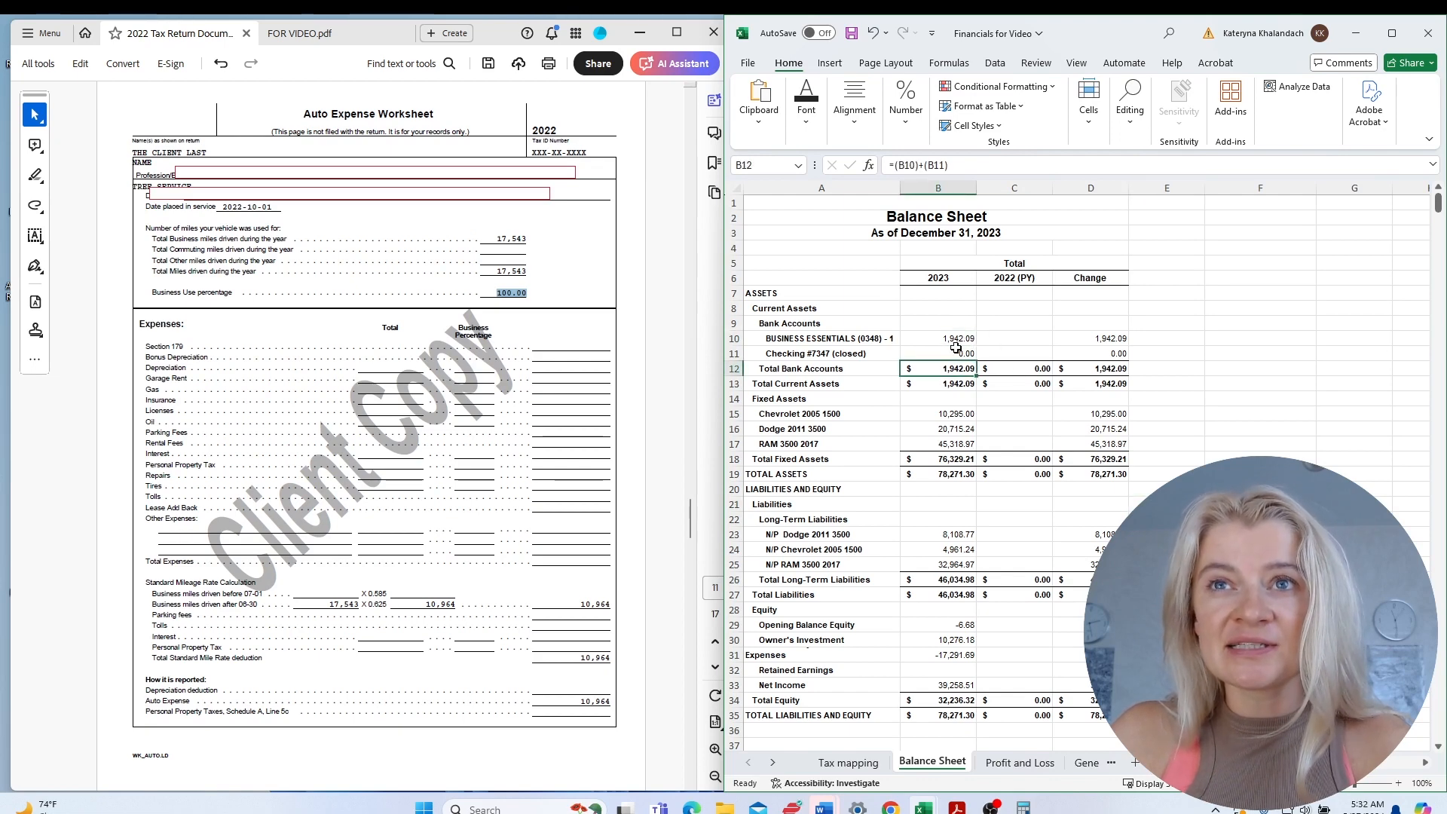
pyautogui.moveTo(966, 457); pyautogui.dragTo(832, 458)
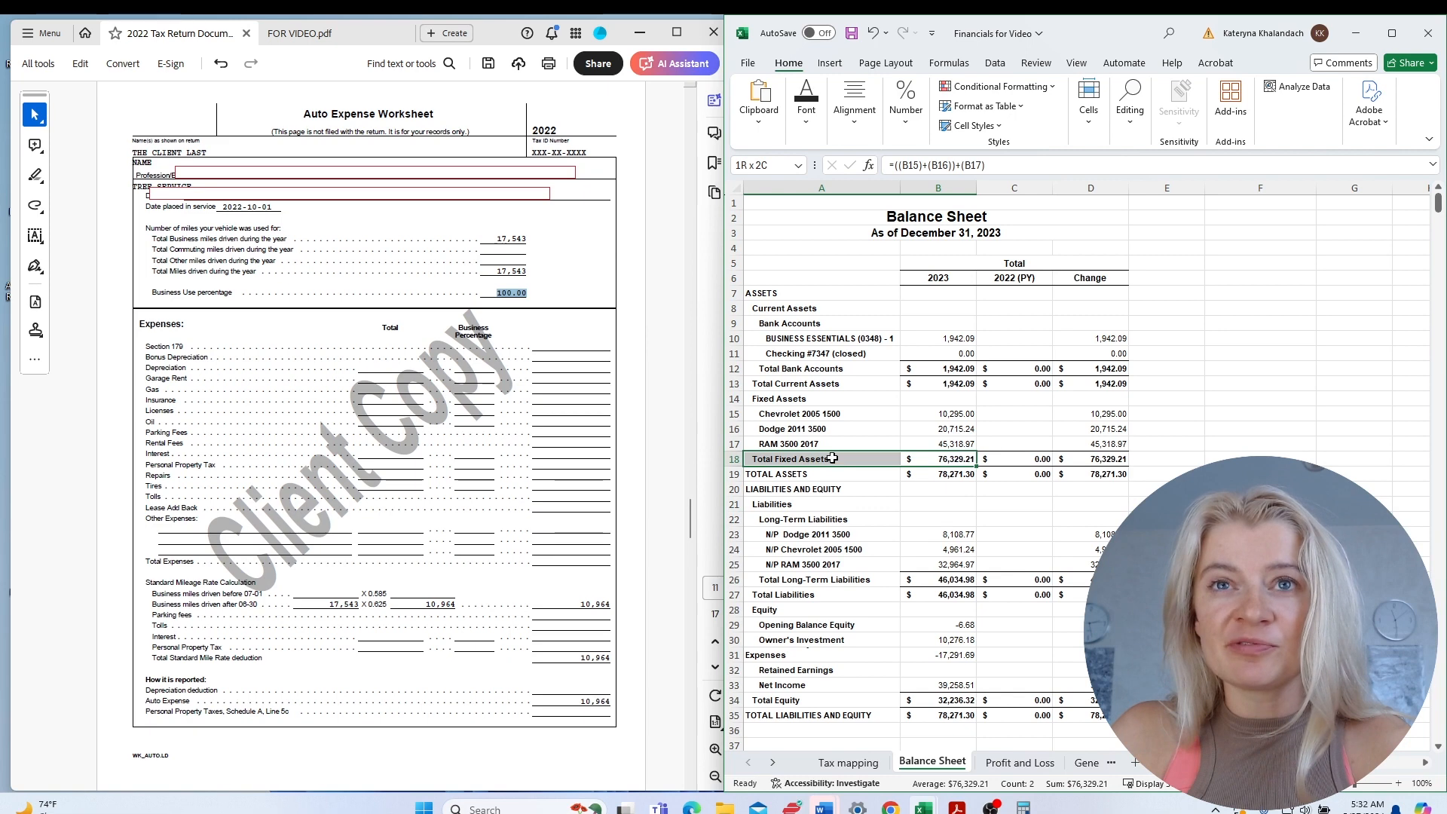
pyautogui.click(1199, 469)
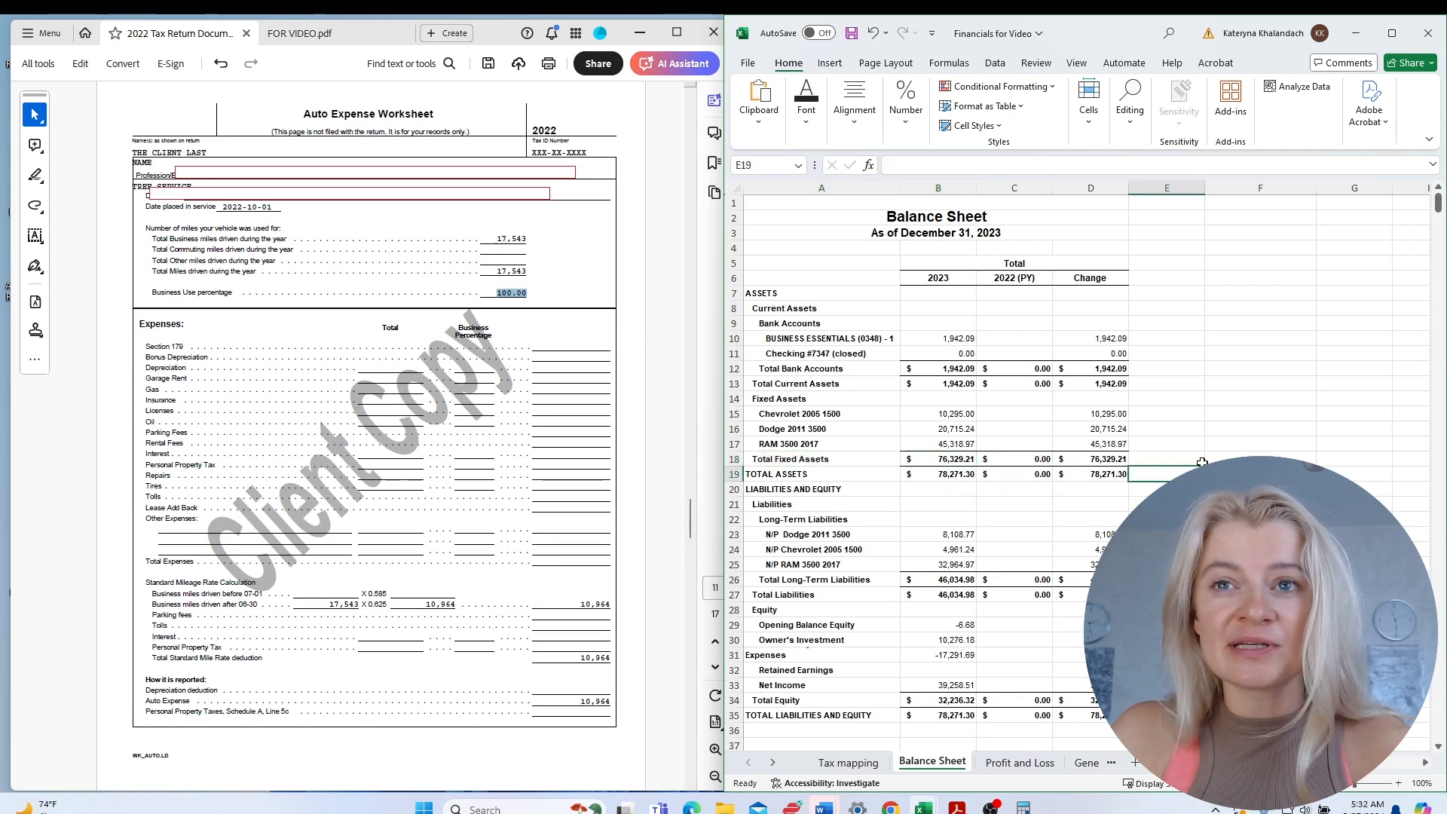
pyautogui.scroll(-2, 958, 558)
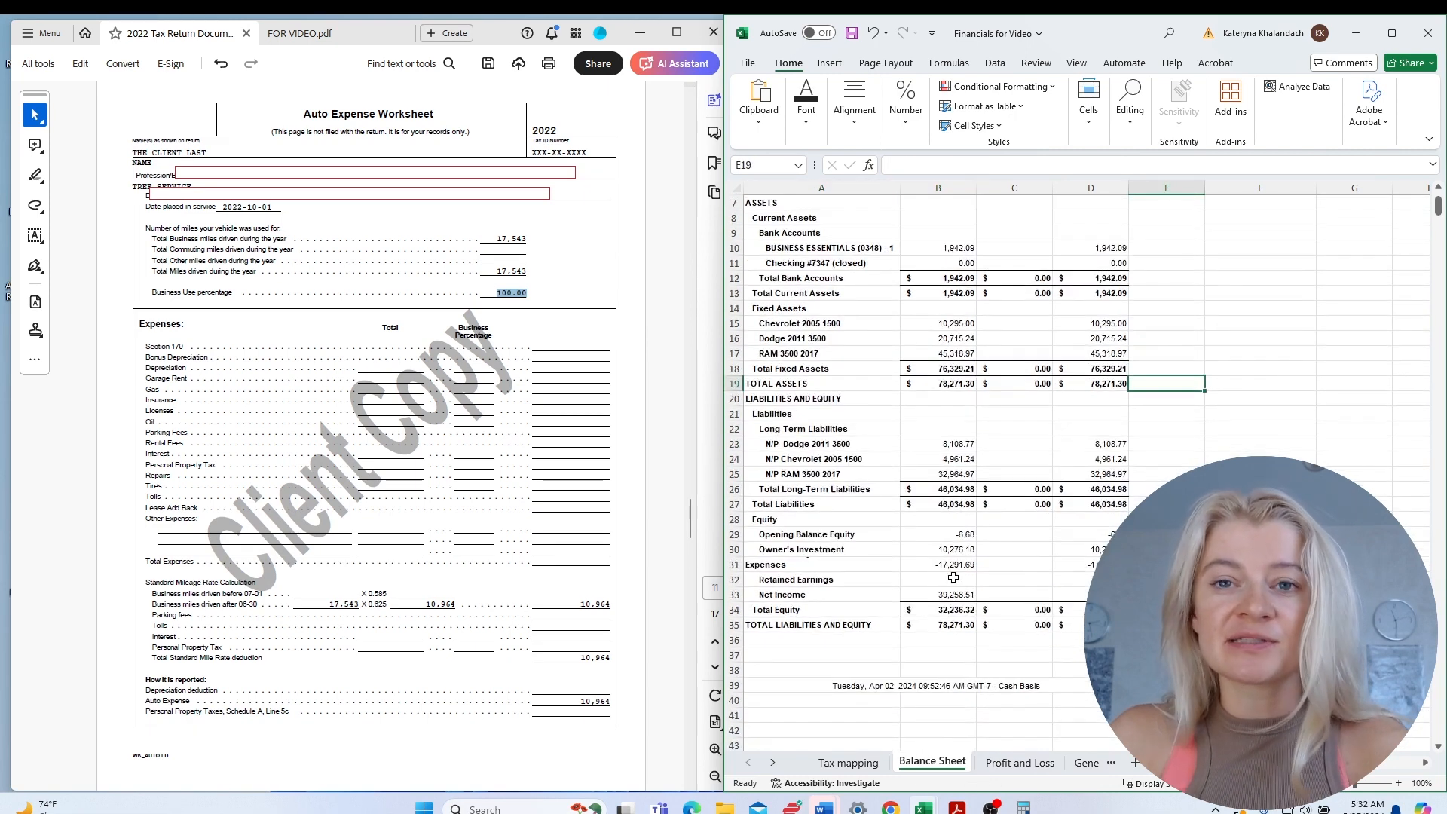
# Examine the Balance Sheet's Equity lines, including Owner's Pay & Personal Expenses, Owner's Investment, Retained Earnings and Net Income.
pyautogui.click(862, 517)
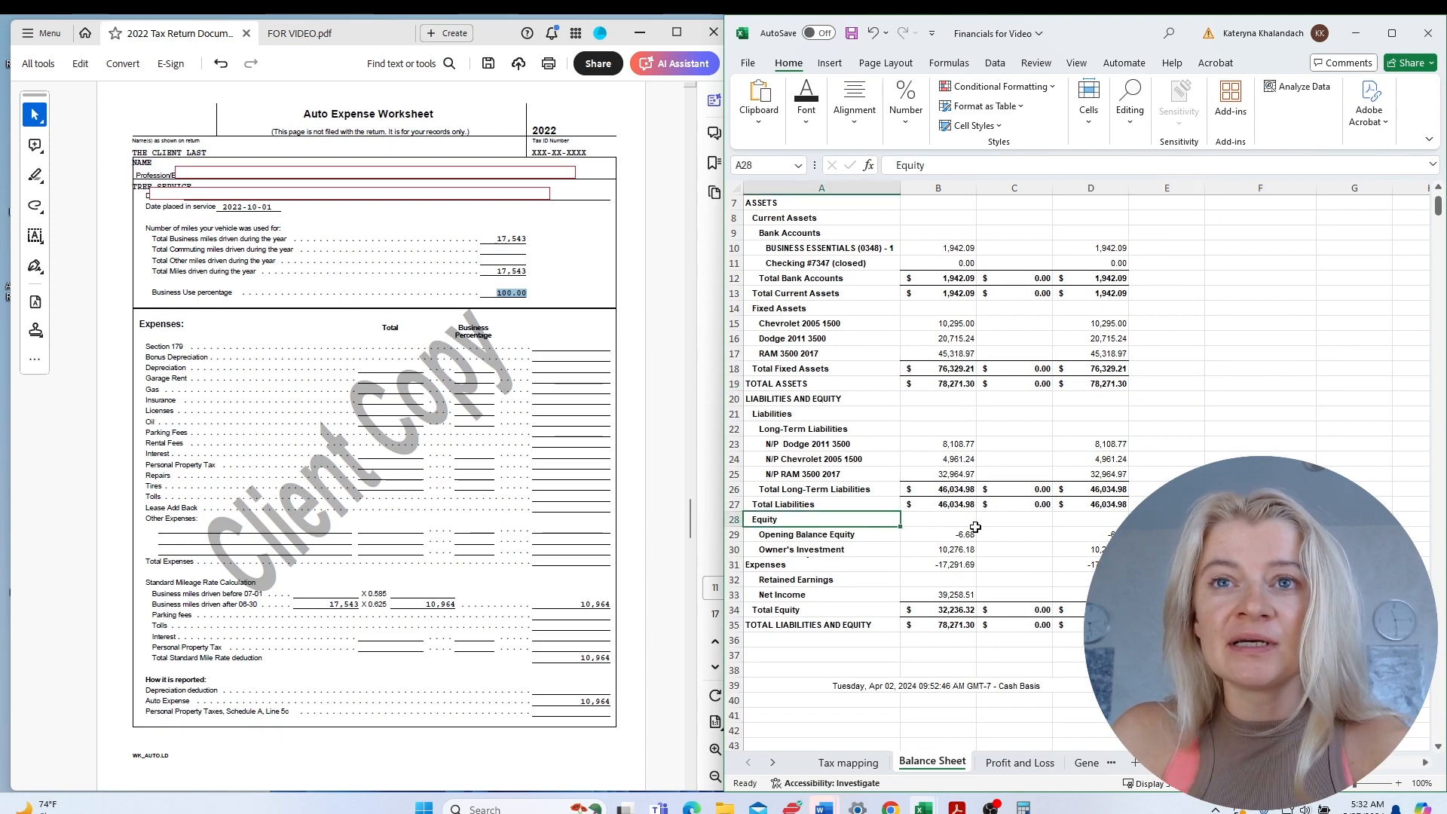
pyautogui.click(956, 507)
pyautogui.click(867, 577)
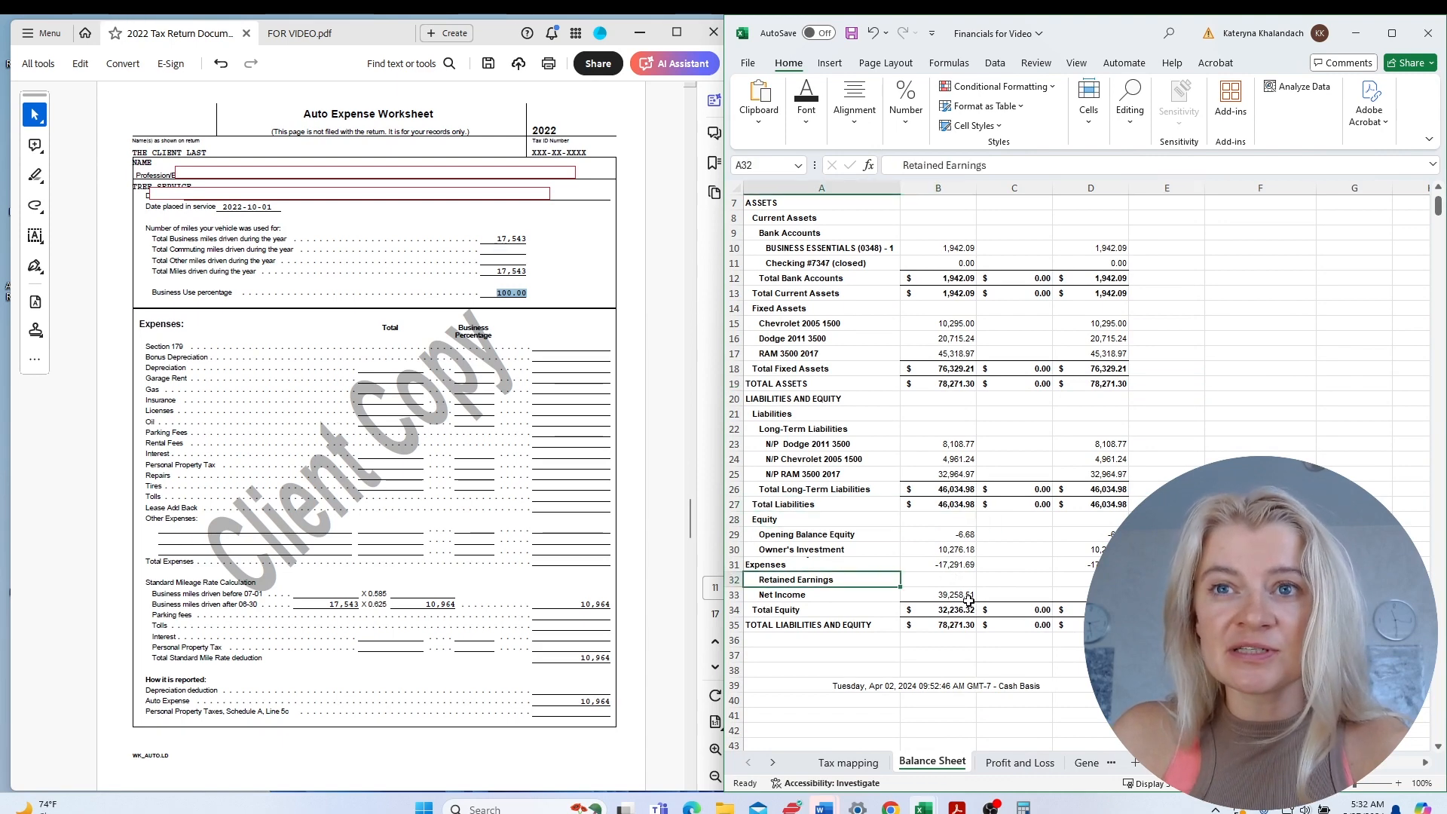
pyautogui.moveTo(957, 566); pyautogui.dragTo(863, 568)
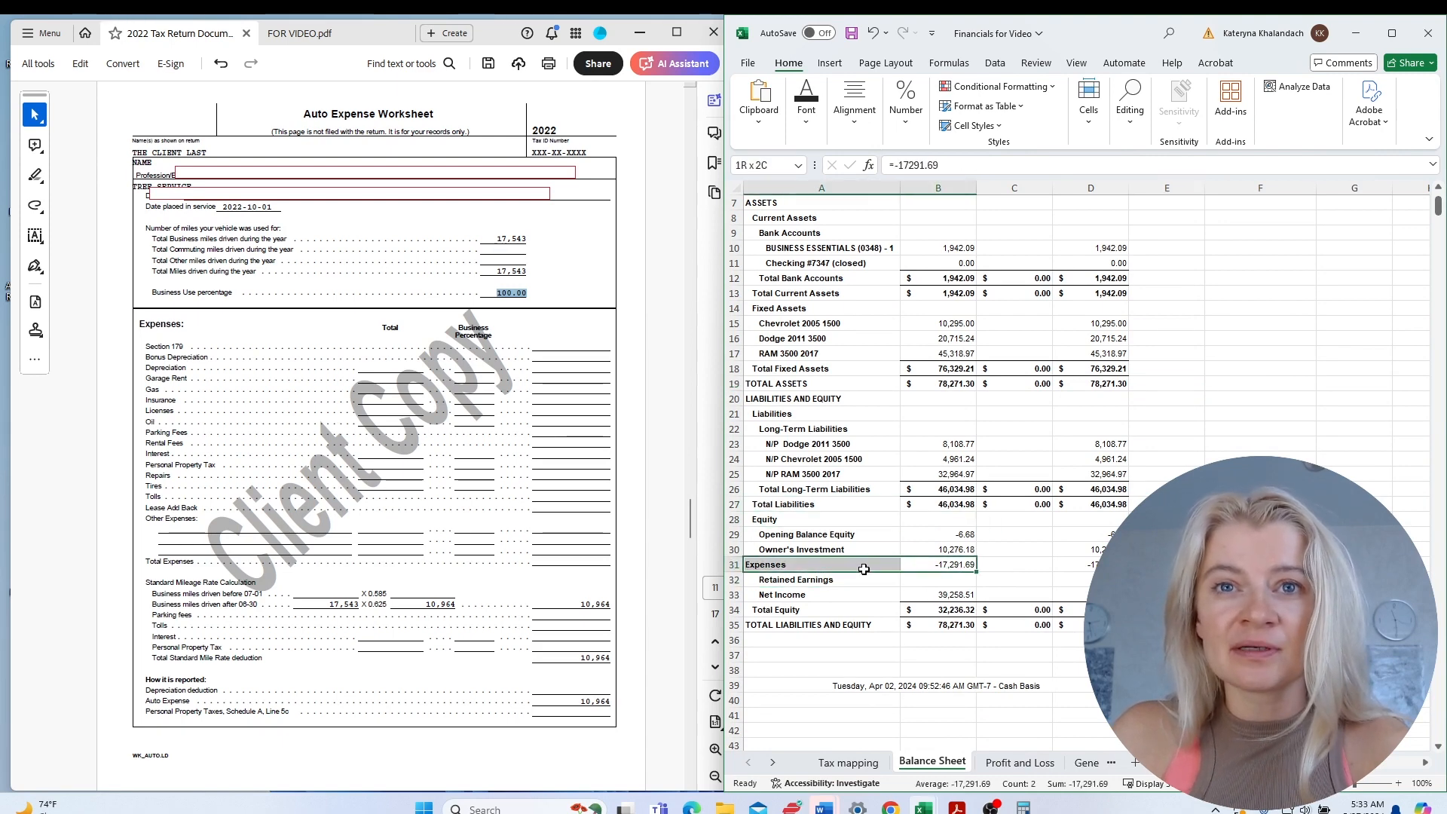
pyautogui.click(971, 579)
pyautogui.click(956, 567)
pyautogui.click(955, 553)
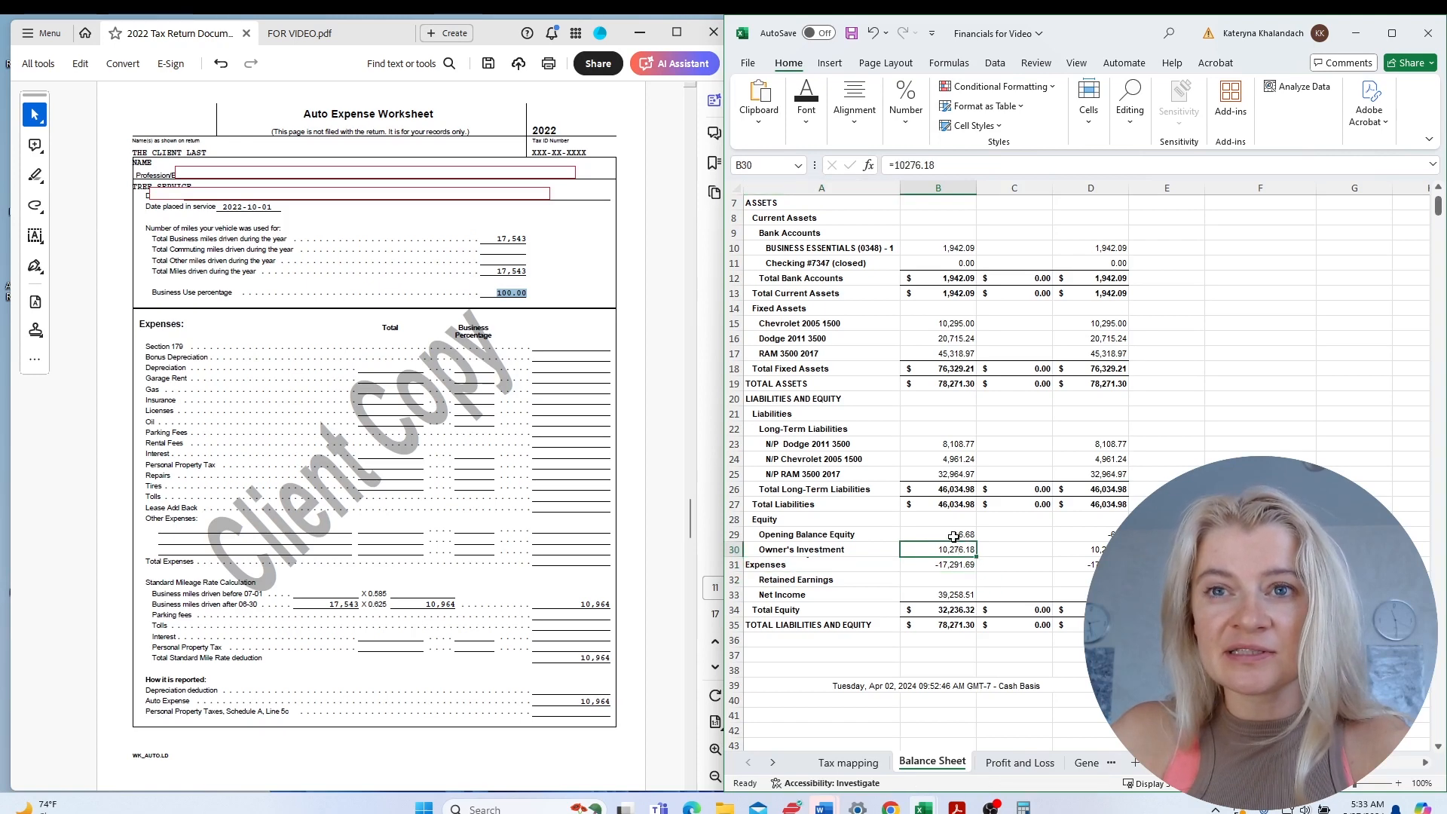
pyautogui.moveTo(956, 597); pyautogui.dragTo(841, 599)
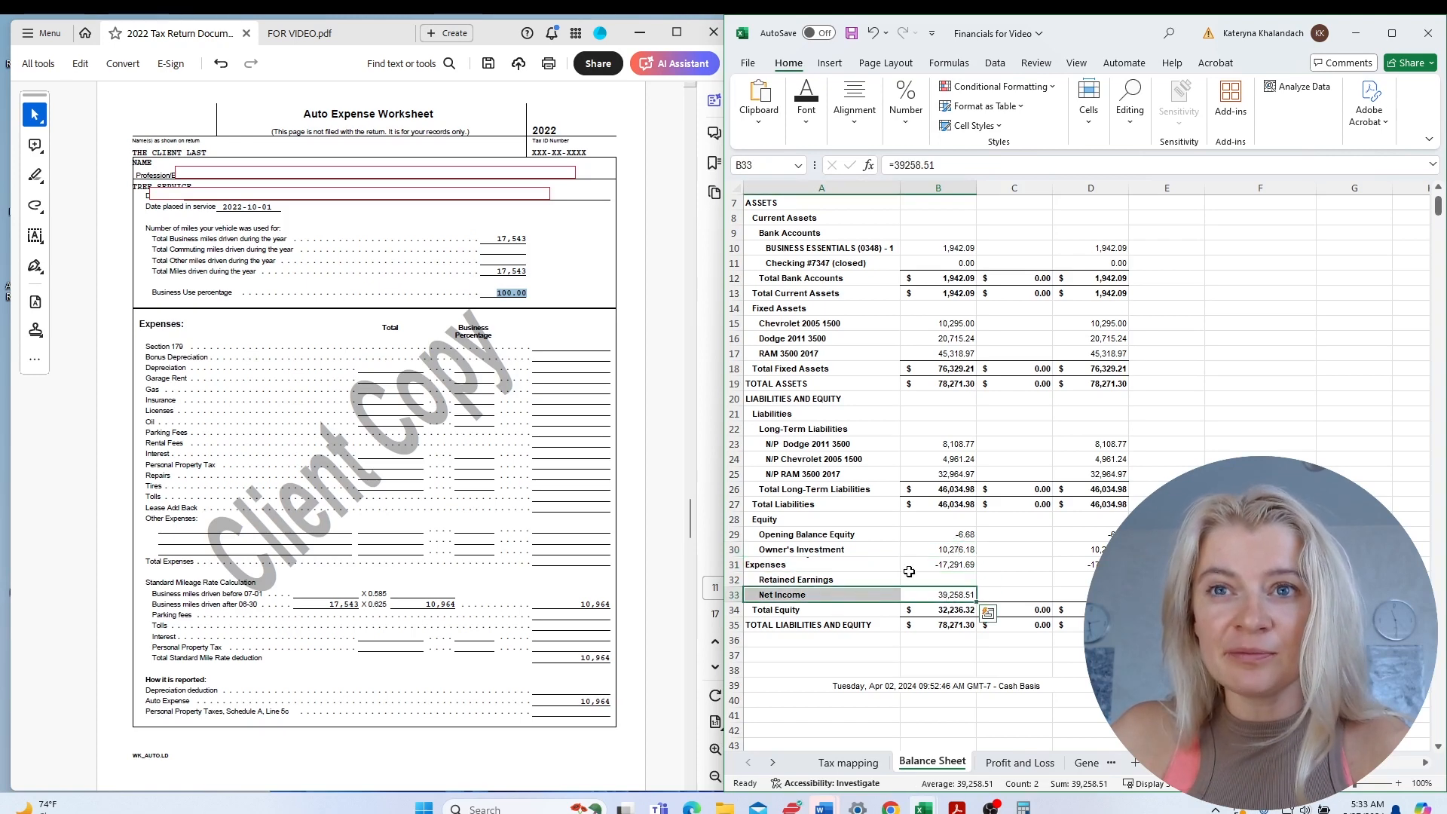
pyautogui.moveTo(956, 552); pyautogui.dragTo(956, 564)
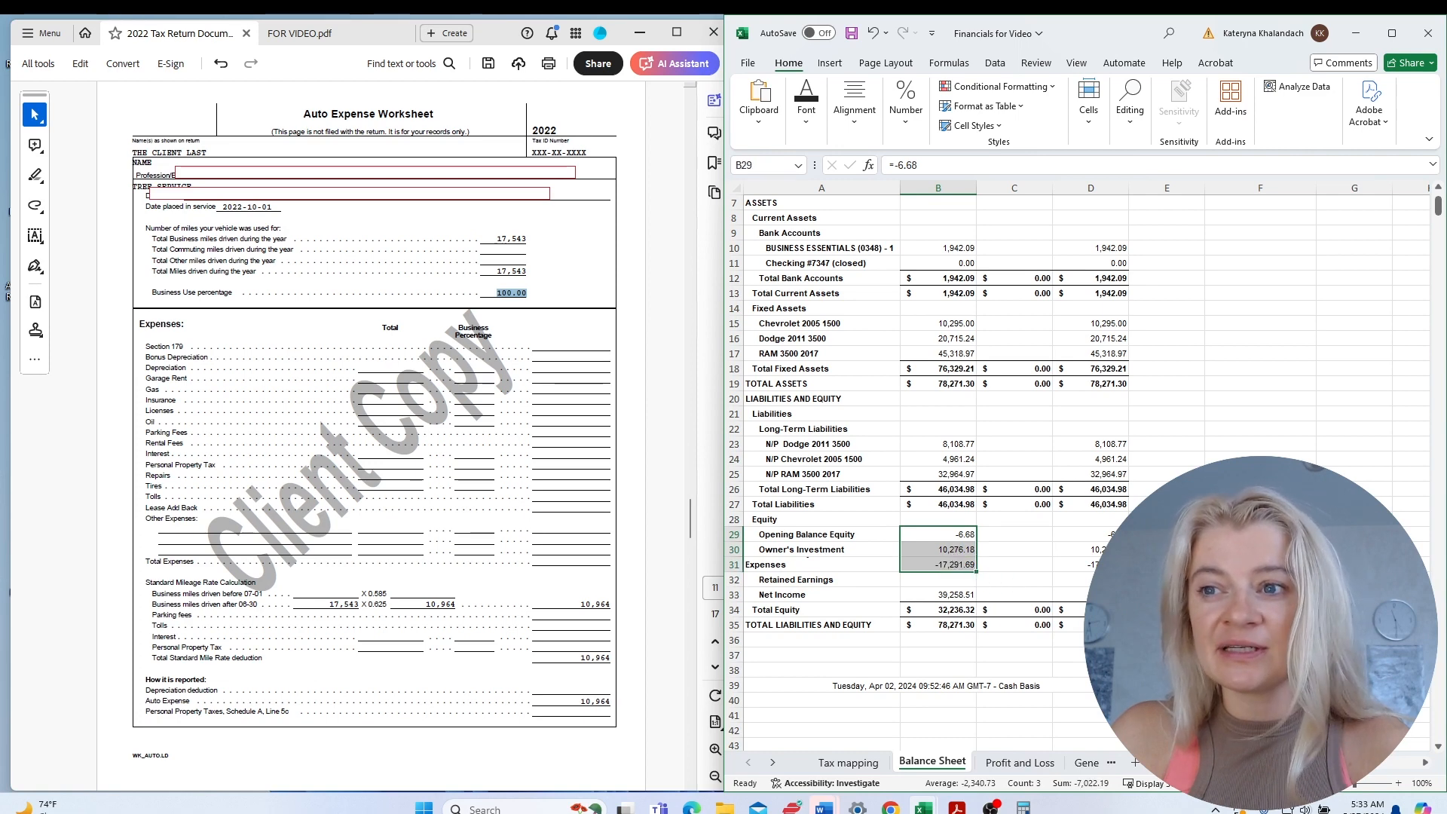
# Review the Equity block in A28:B32 again, focusing on Opening Balance Equity, Owner's Investment and Owner's Pay & Personal Expenses.
pyautogui.press('Down')
pyautogui.press('Down')
pyautogui.press('Down')
pyautogui.press('Down')
pyautogui.press('Down')
pyautogui.press('Down')
pyautogui.press('Down')
pyautogui.press('Down')
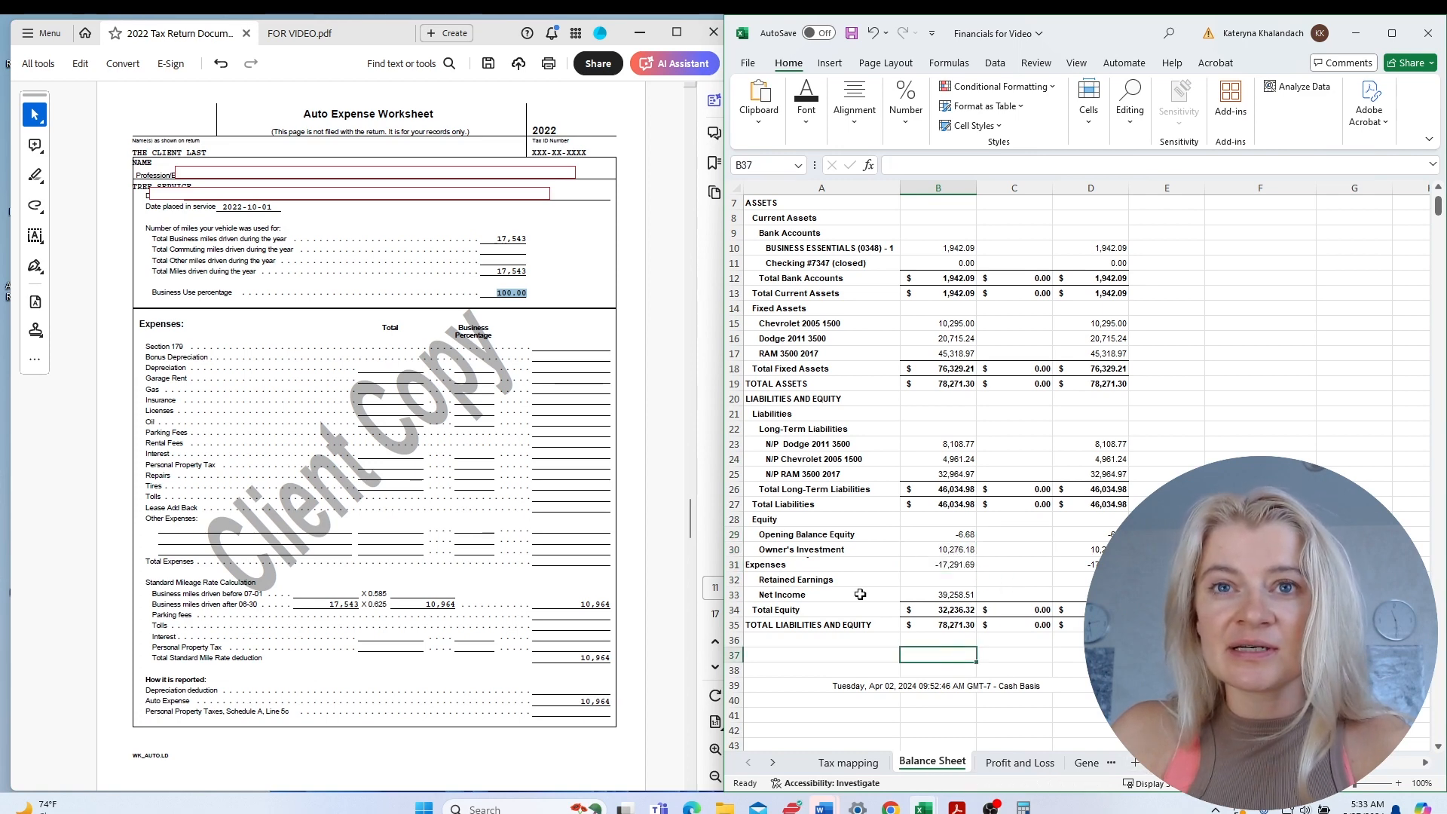
pyautogui.moveTo(763, 519); pyautogui.dragTo(969, 576)
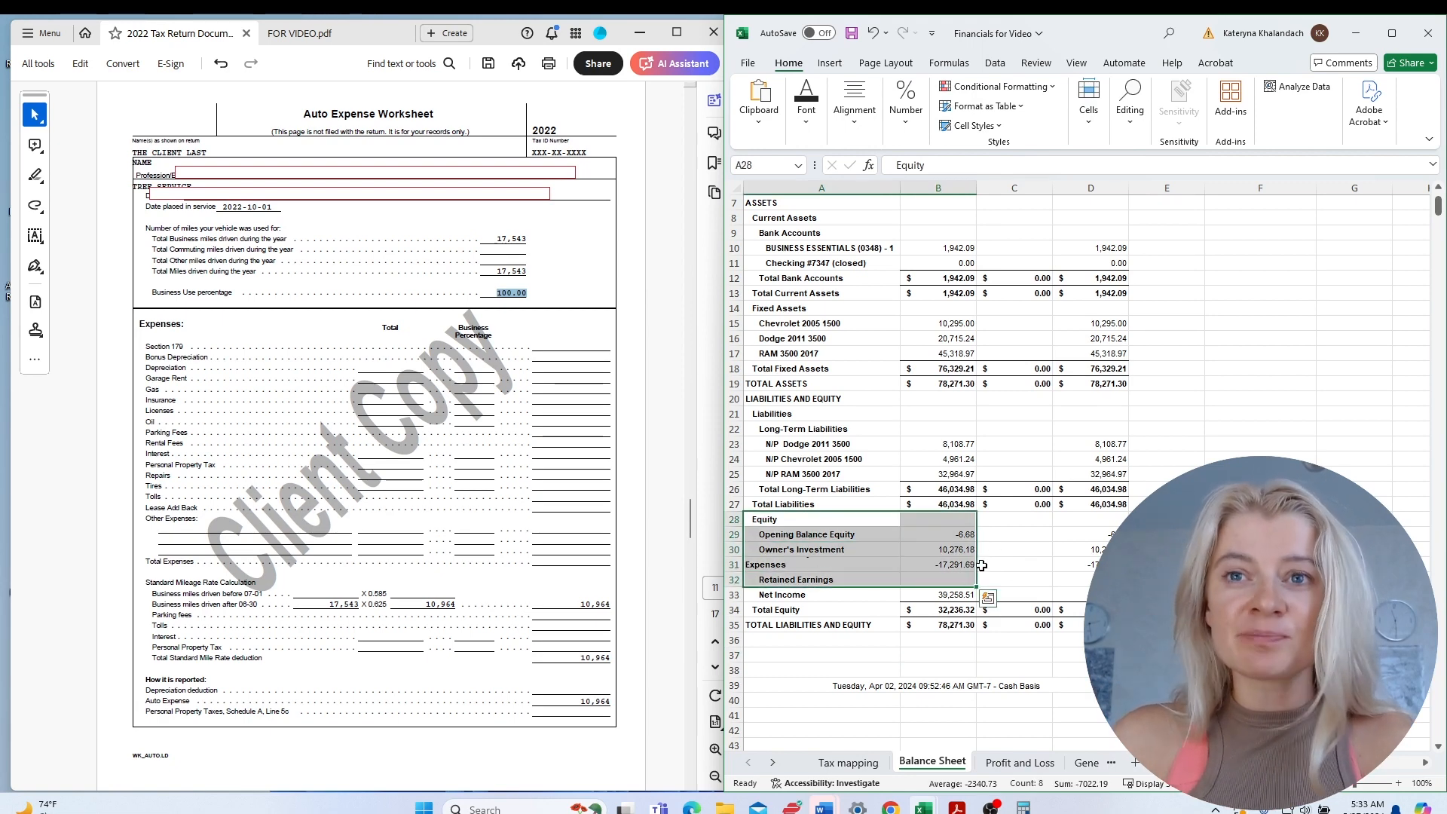
pyautogui.moveTo(952, 534); pyautogui.dragTo(946, 565)
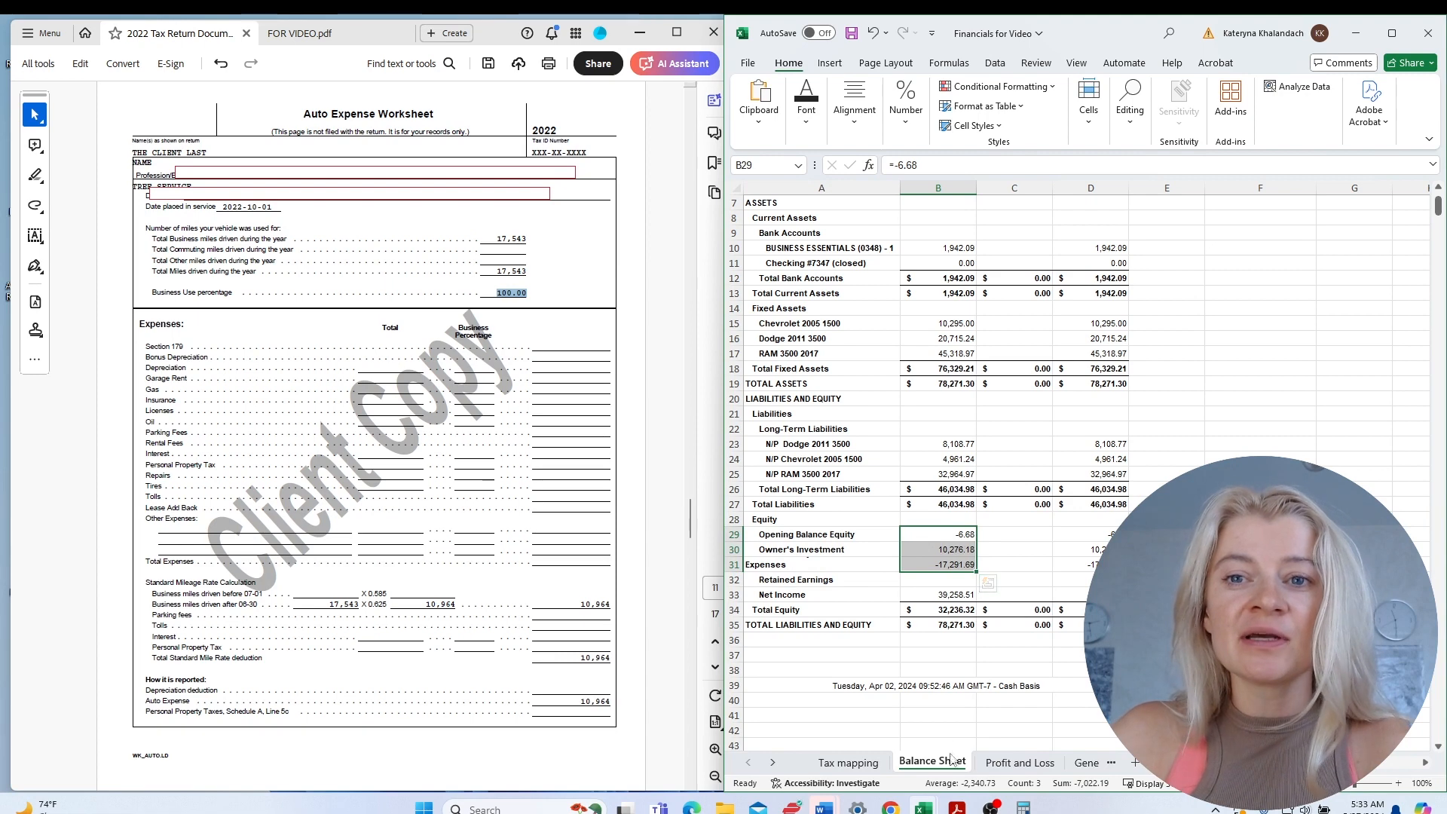
pyautogui.moveTo(826, 625); pyautogui.dragTo(826, 610)
pyautogui.click(833, 534)
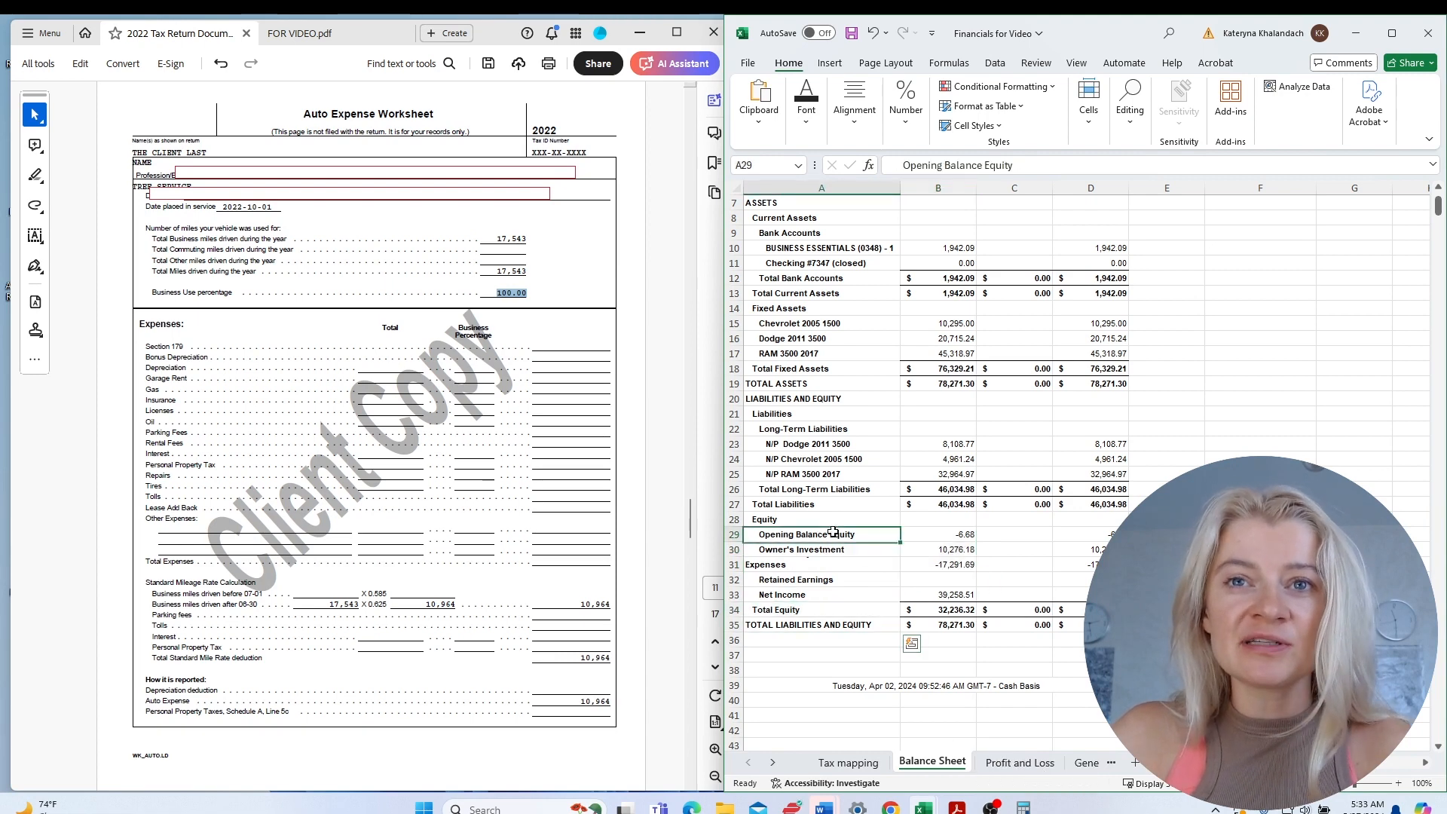
pyautogui.click(961, 562)
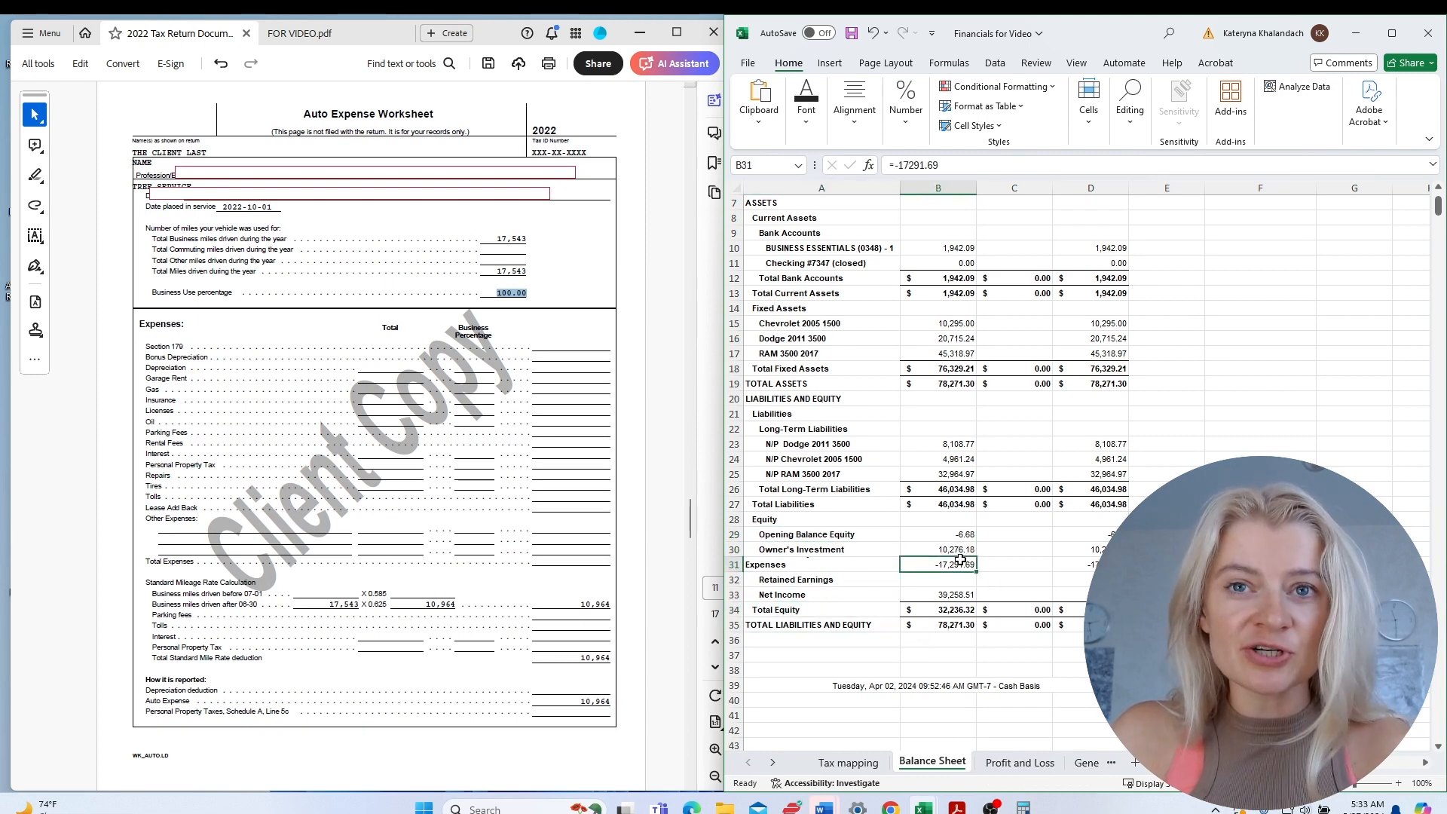
pyautogui.click(755, 519)
pyautogui.click(769, 564)
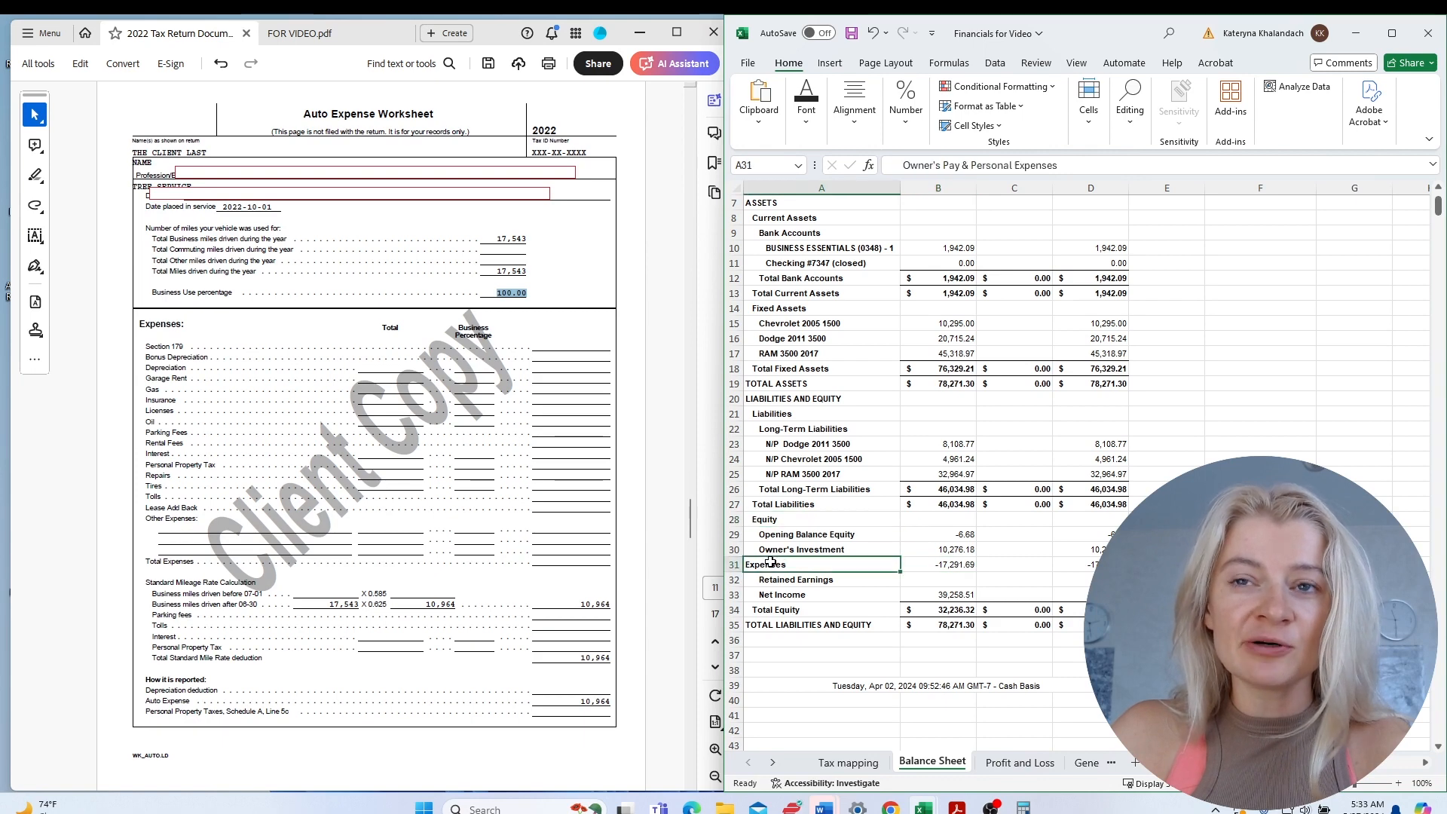
# Copy the Equity heading from A28 of the Balance Sheet and switch to the General Ledger sheet.
pyautogui.click(799, 521)
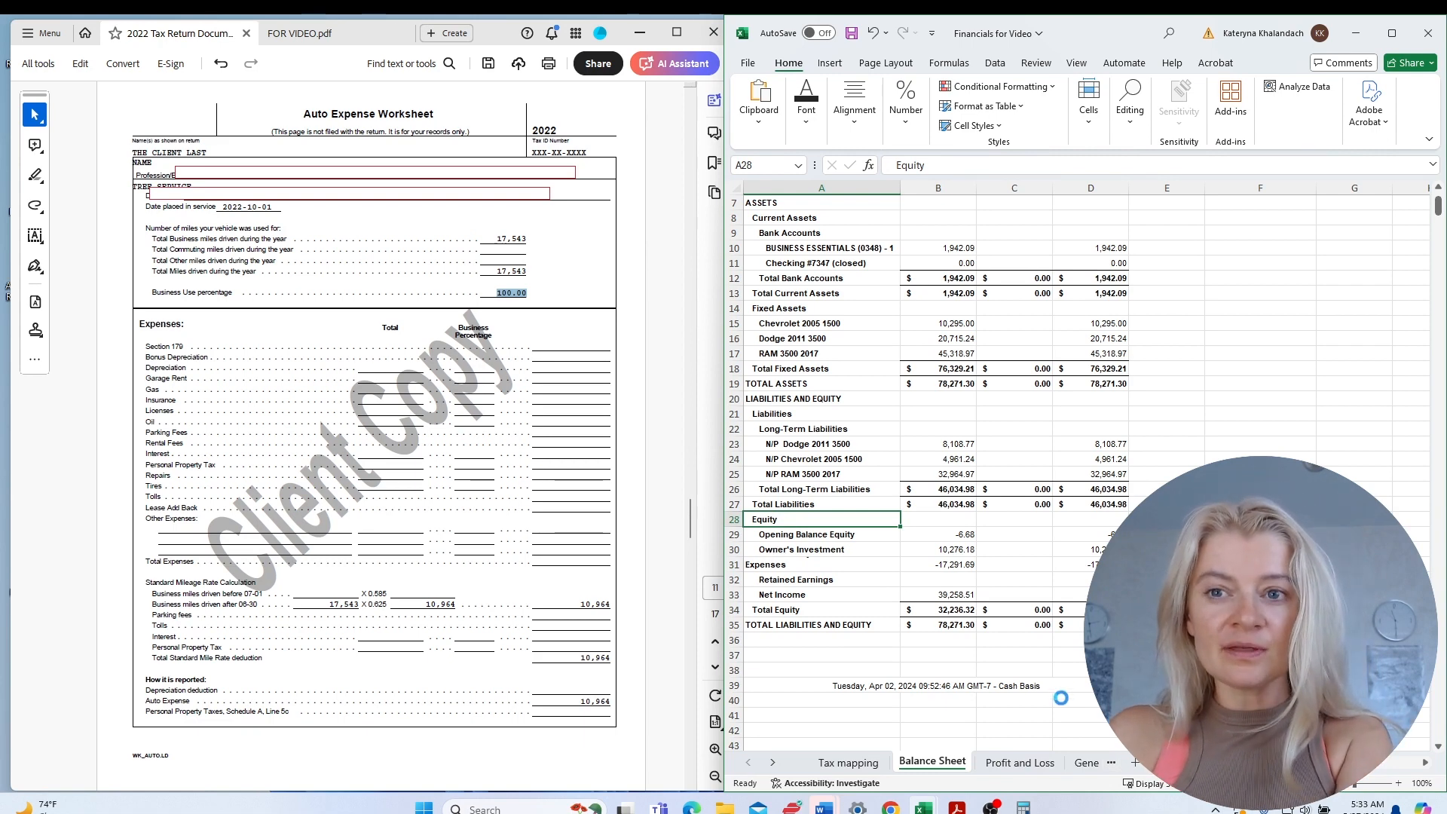
pyautogui.hotkey('ctrl', 'c')
pyautogui.hotkey('ctrl', 'pagedown')
pyautogui.hotkey('ctrl', 'pagedown')
pyautogui.click(937, 556)
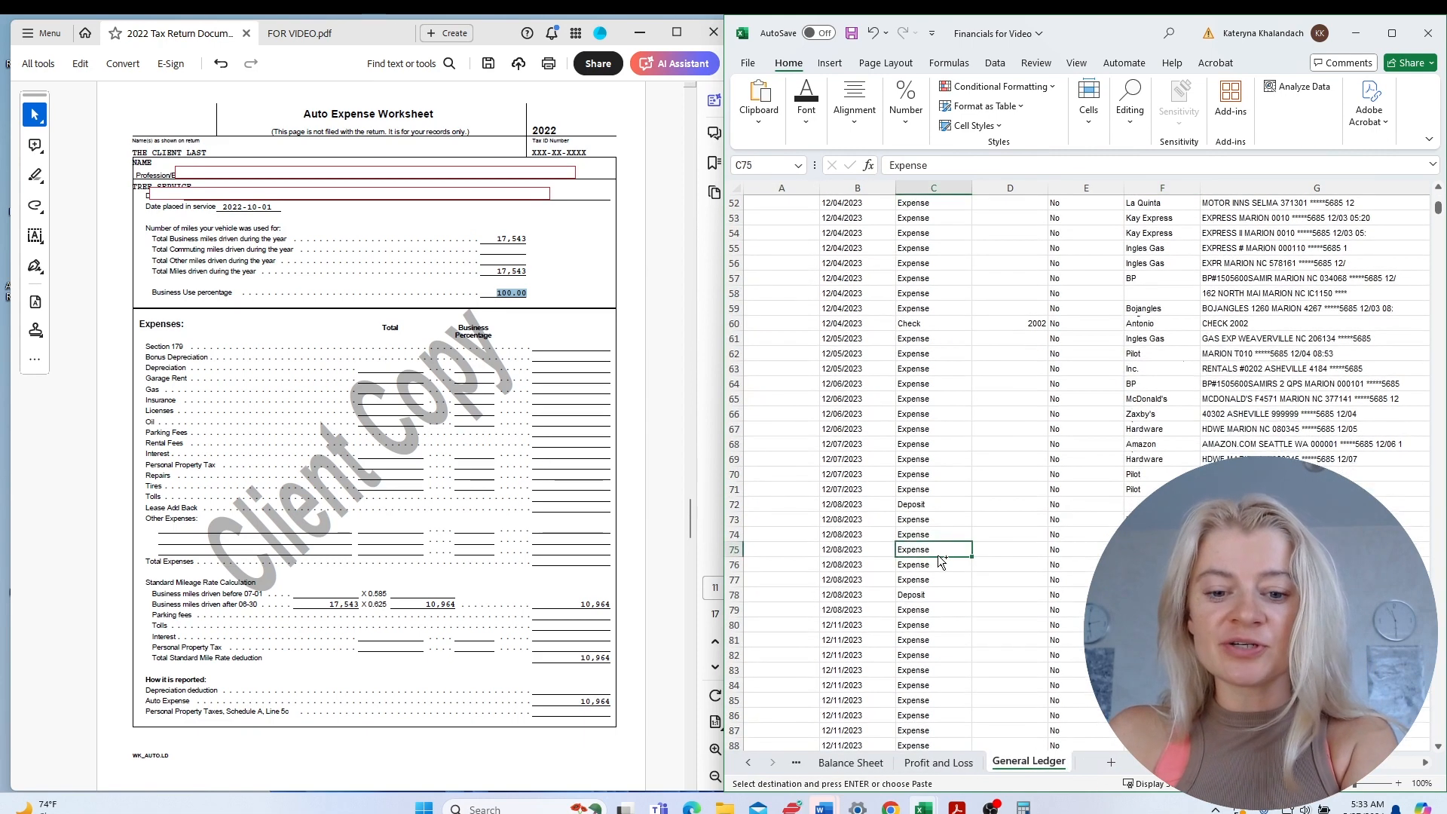
pyautogui.hotkey('ctrl', 'f')
pyautogui.click(1210, 447)
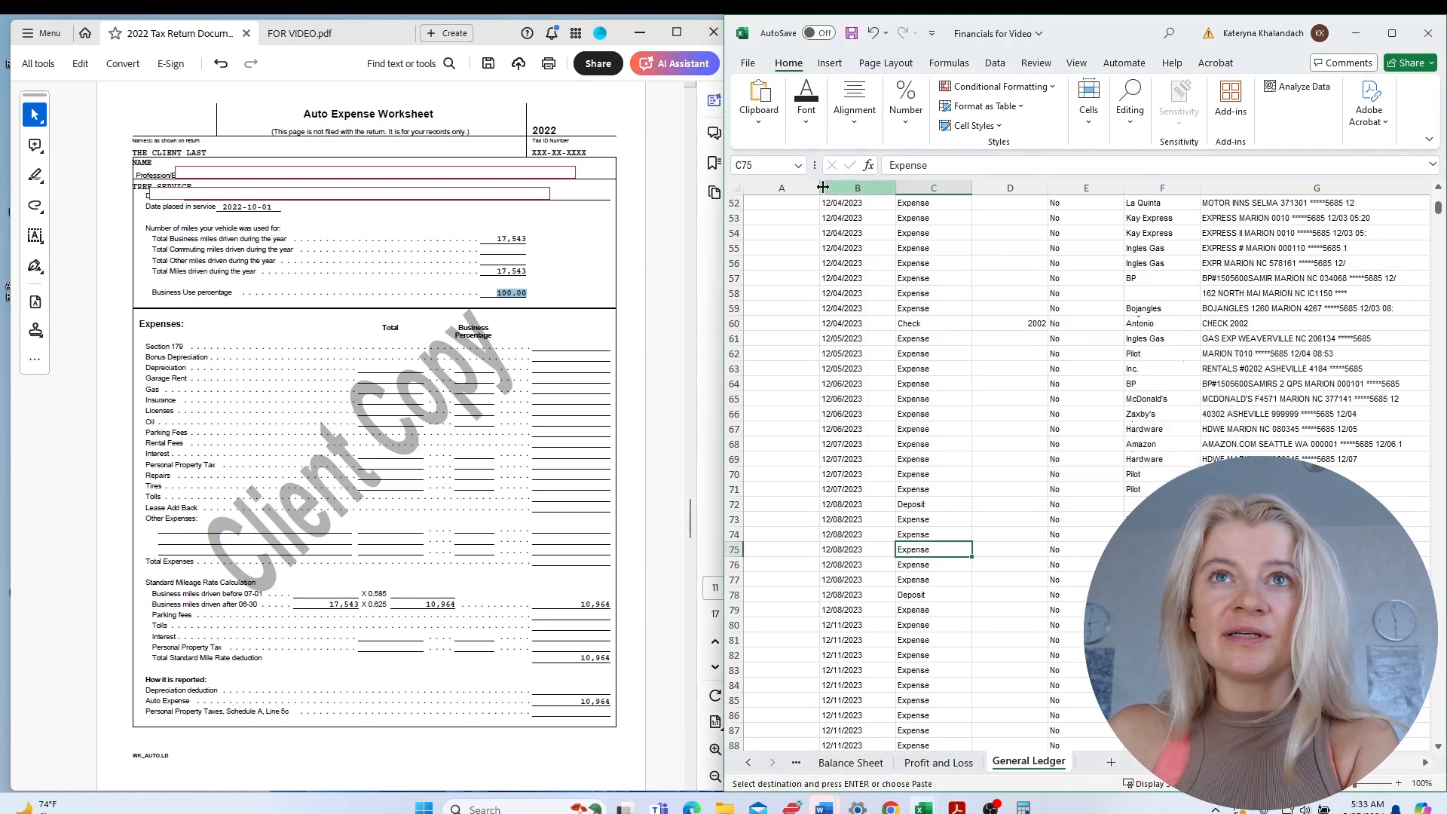
# Search column A of the General Ledger for the copied Equity text, looking in Values.
pyautogui.click(795, 188)
pyautogui.hotkey('ctrl', 'f')
pyautogui.hotkey('ctrl', 'v')
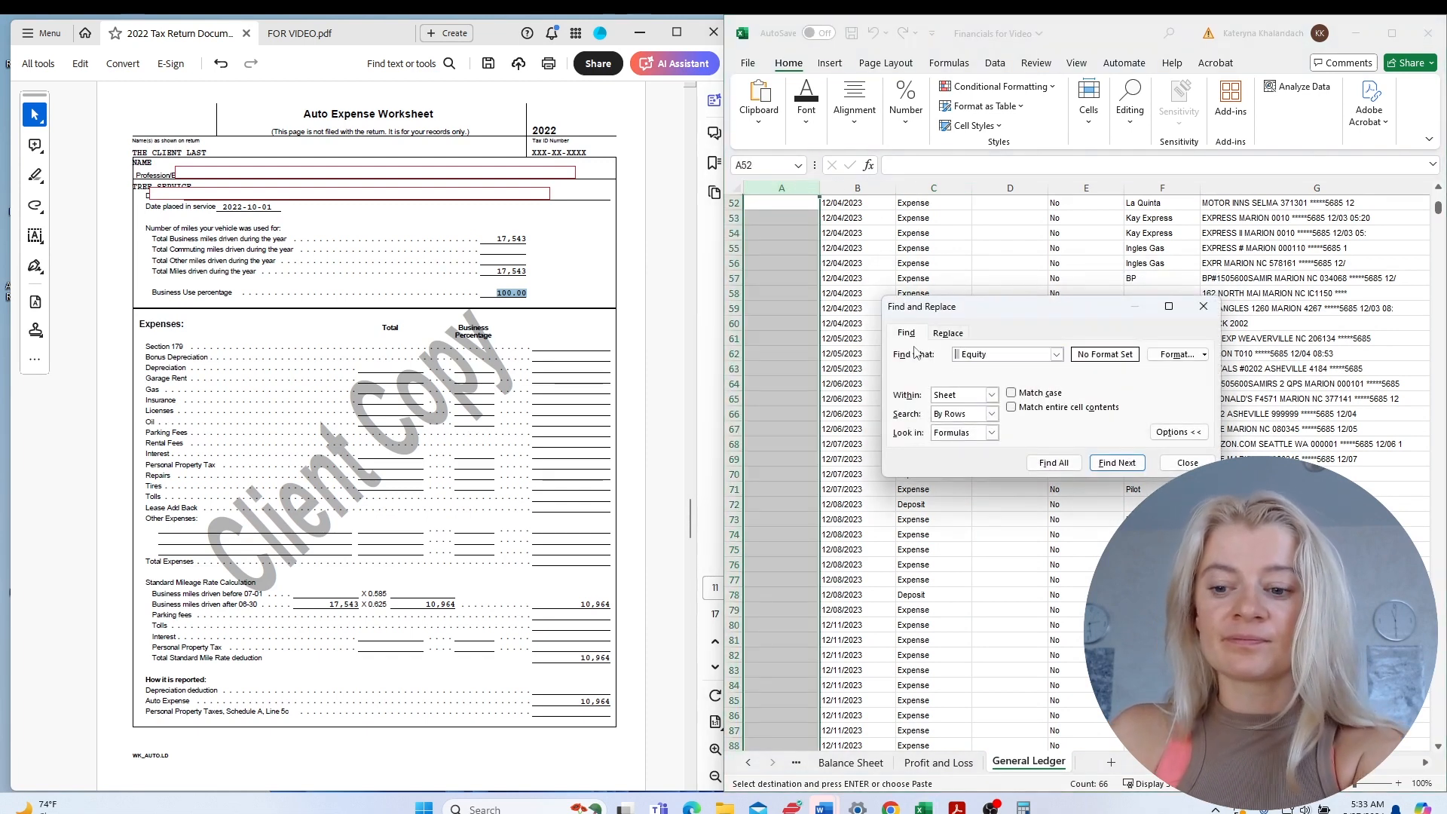
pyautogui.click(992, 433)
pyautogui.click(954, 456)
pyautogui.click(1118, 463)
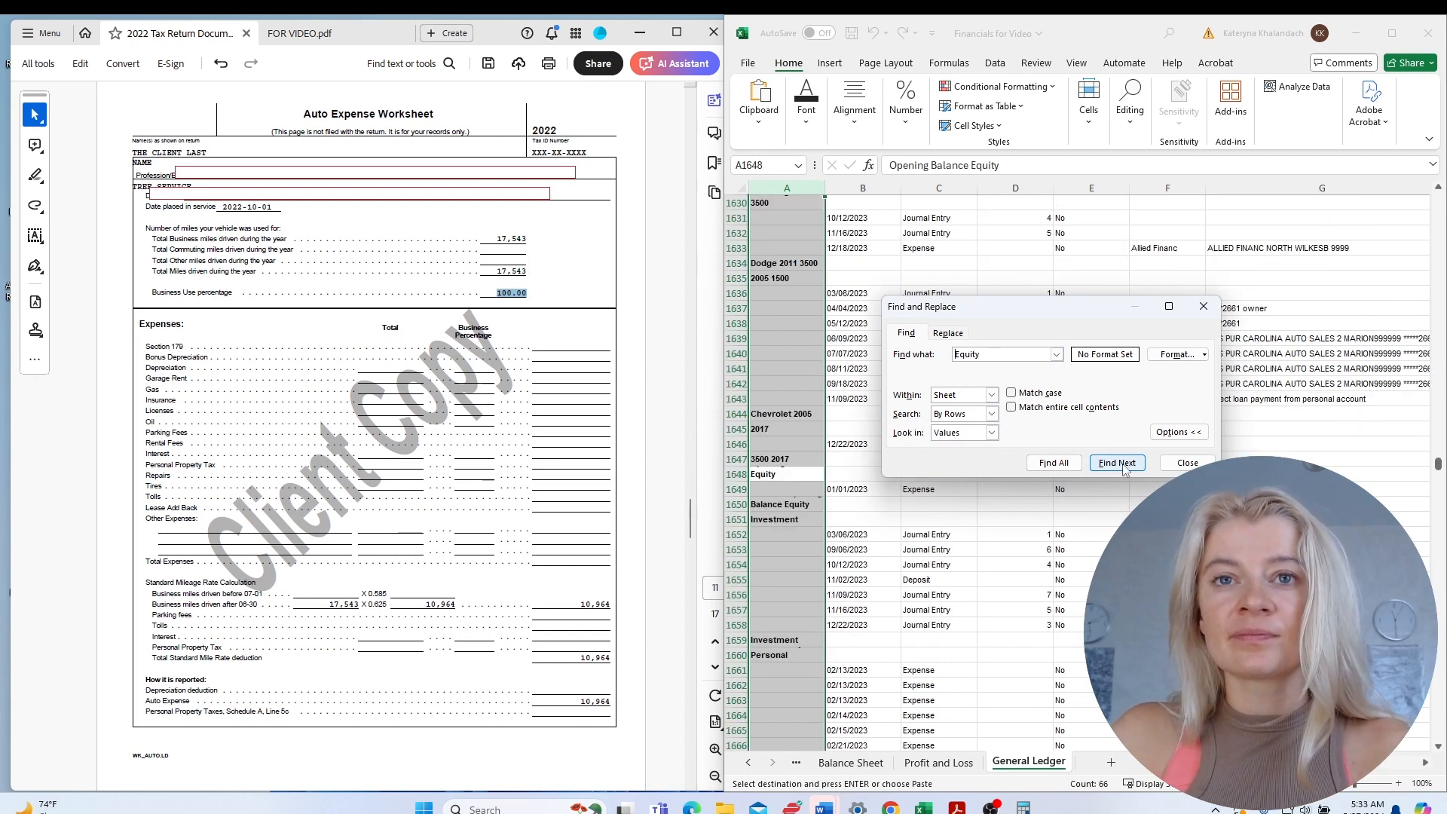
# Widen the workbook window to show the amounts, close the search, and inspect the 01/01/2023 Opening Balance Equity entry.
pyautogui.click(1092, 534)
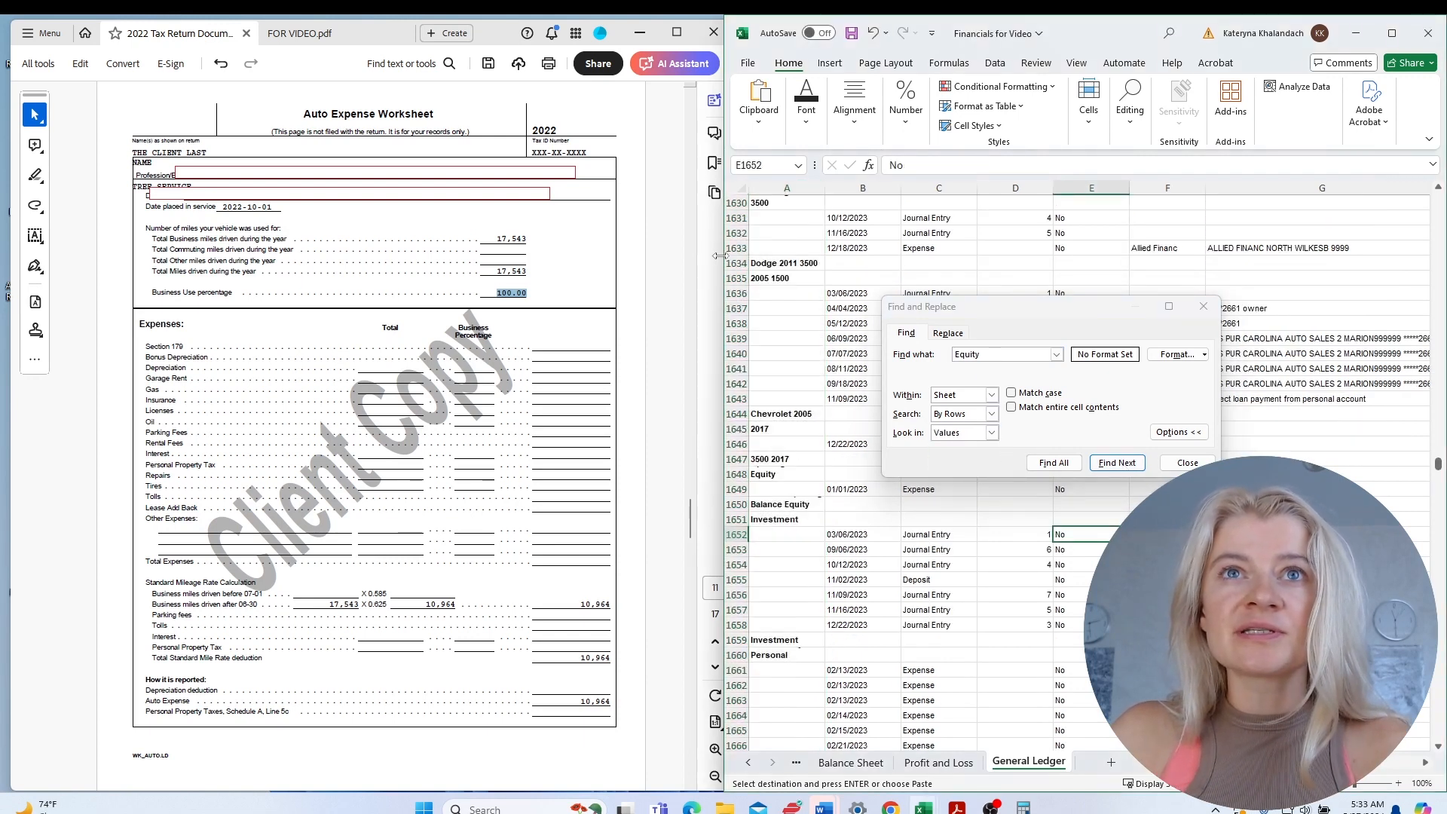
pyautogui.moveTo(718, 256); pyautogui.dragTo(537, 256)
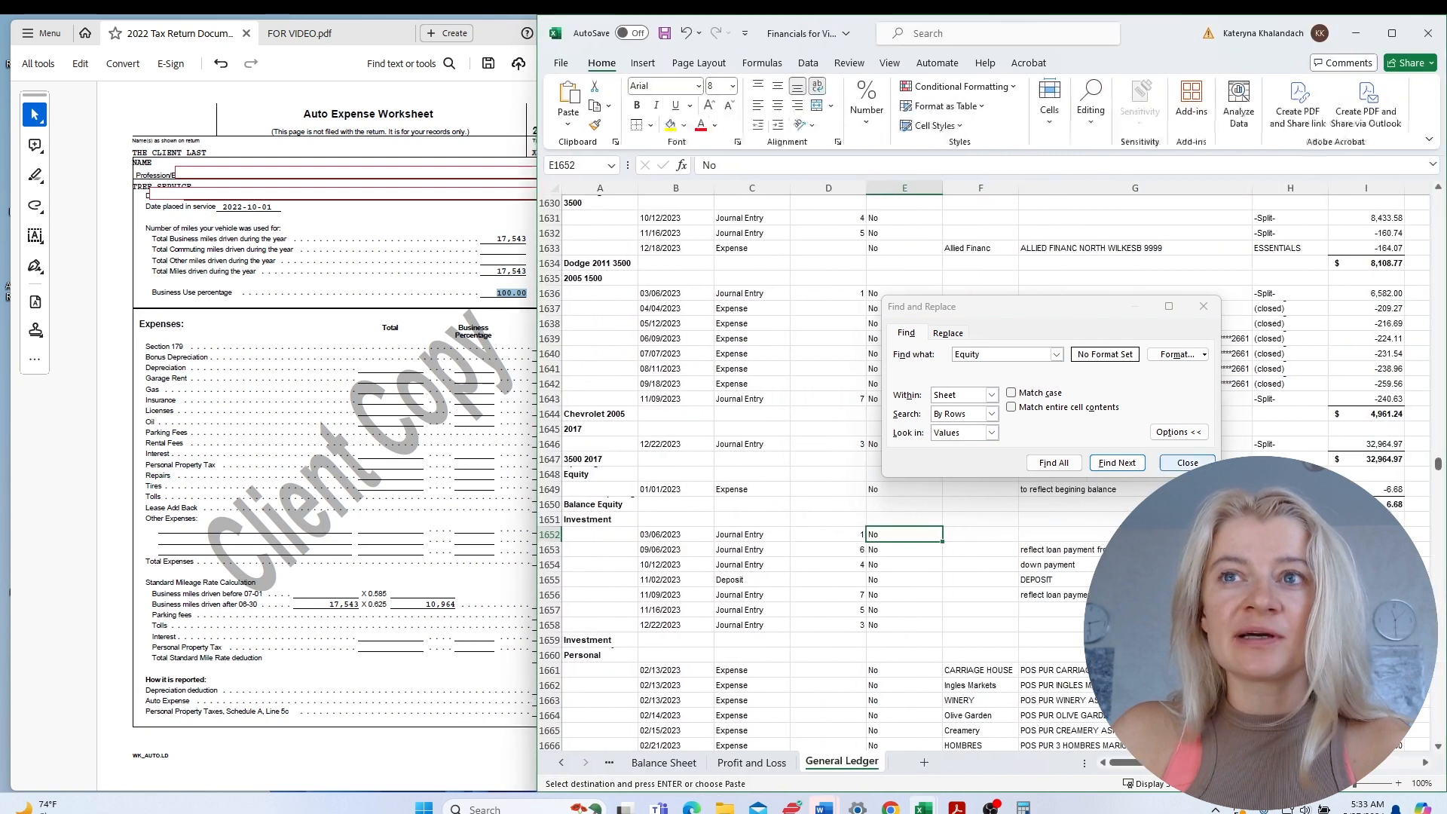
pyautogui.click(855, 503)
pyautogui.click(1063, 490)
pyautogui.click(1393, 493)
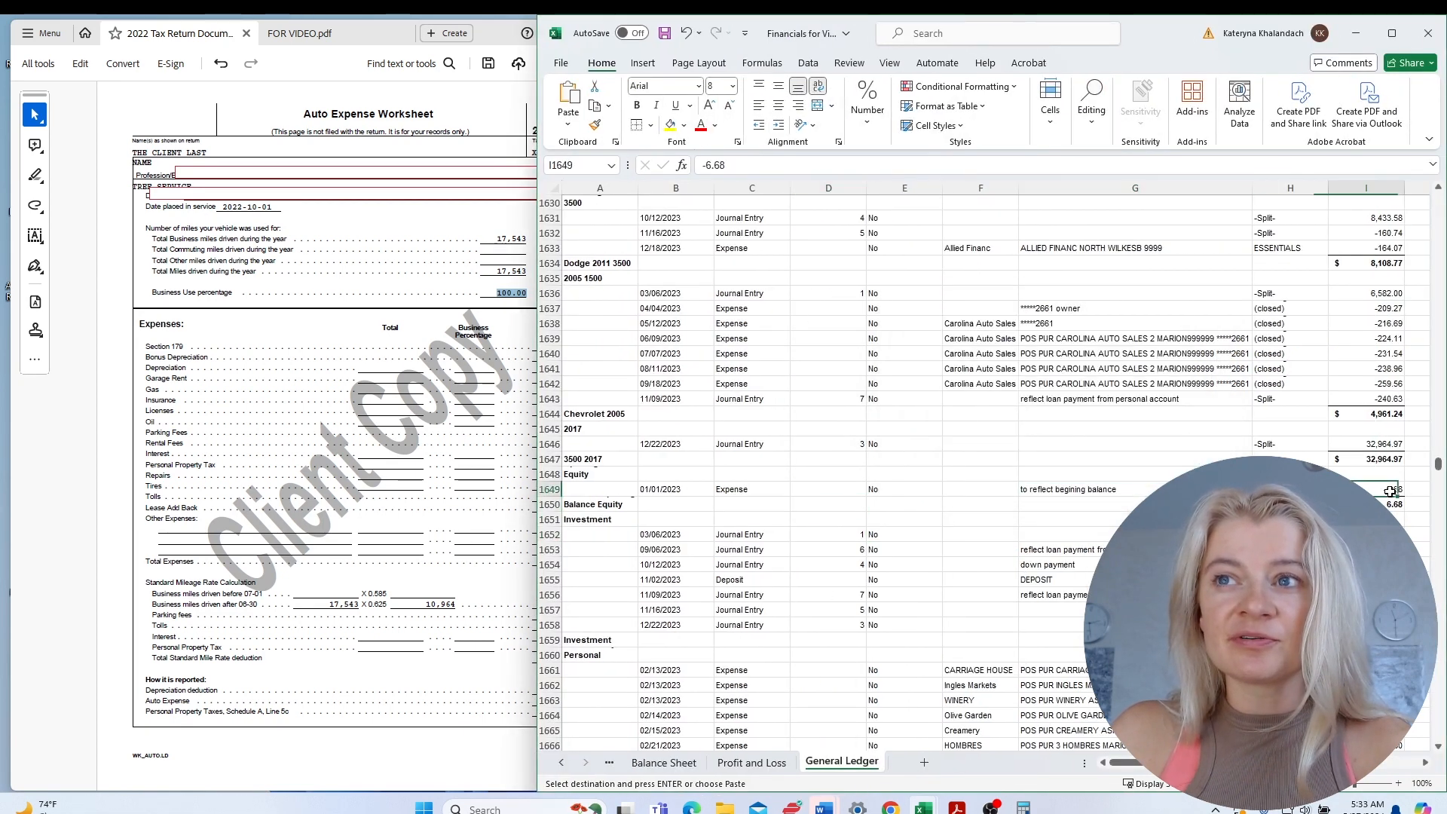
# Review the Owner's Investment entries in ledger rows 1652 to 1658 and their total in I1659.
pyautogui.click(1176, 550)
pyautogui.scroll(-2, 1095, 471)
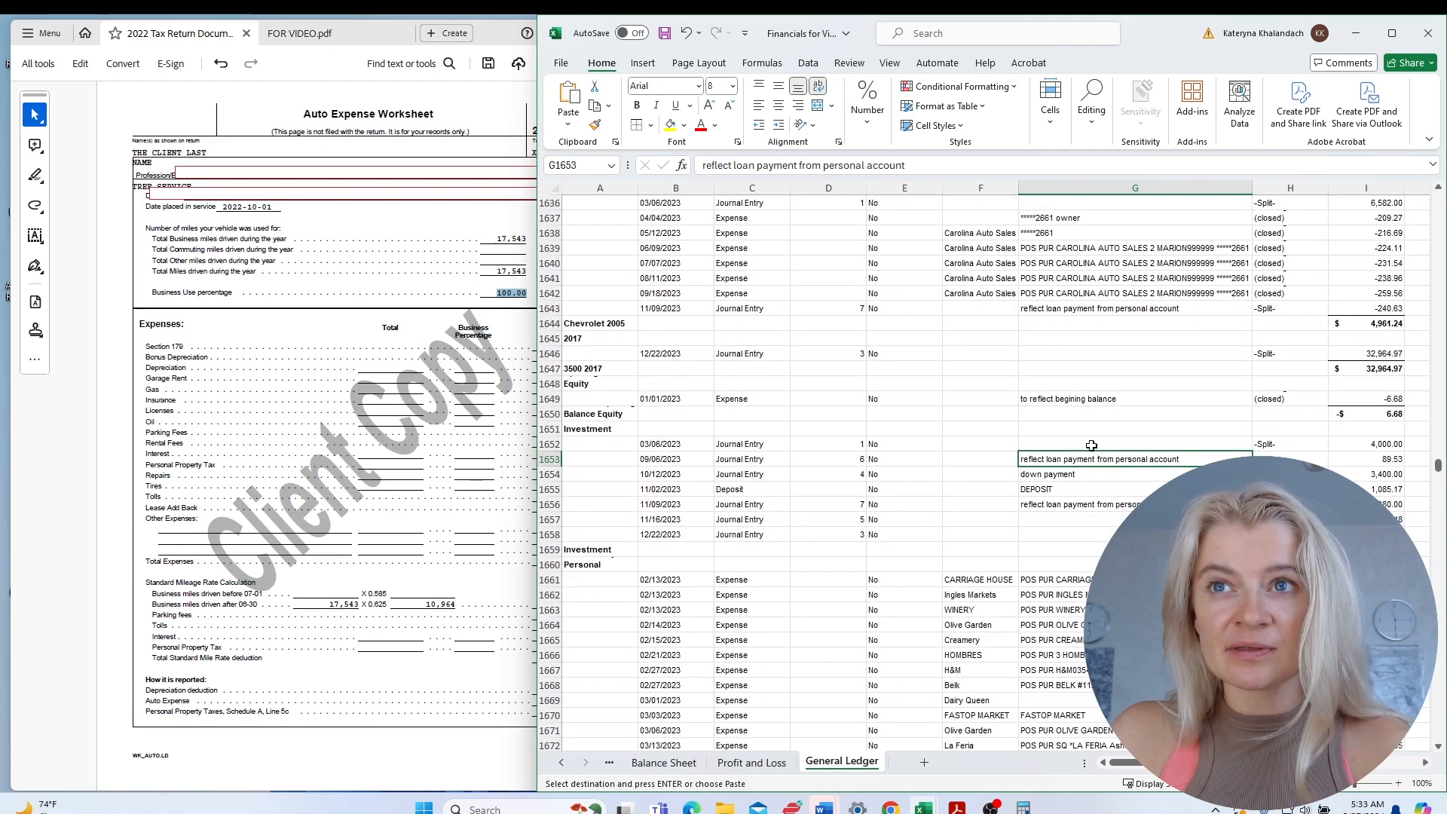
pyautogui.click(742, 446)
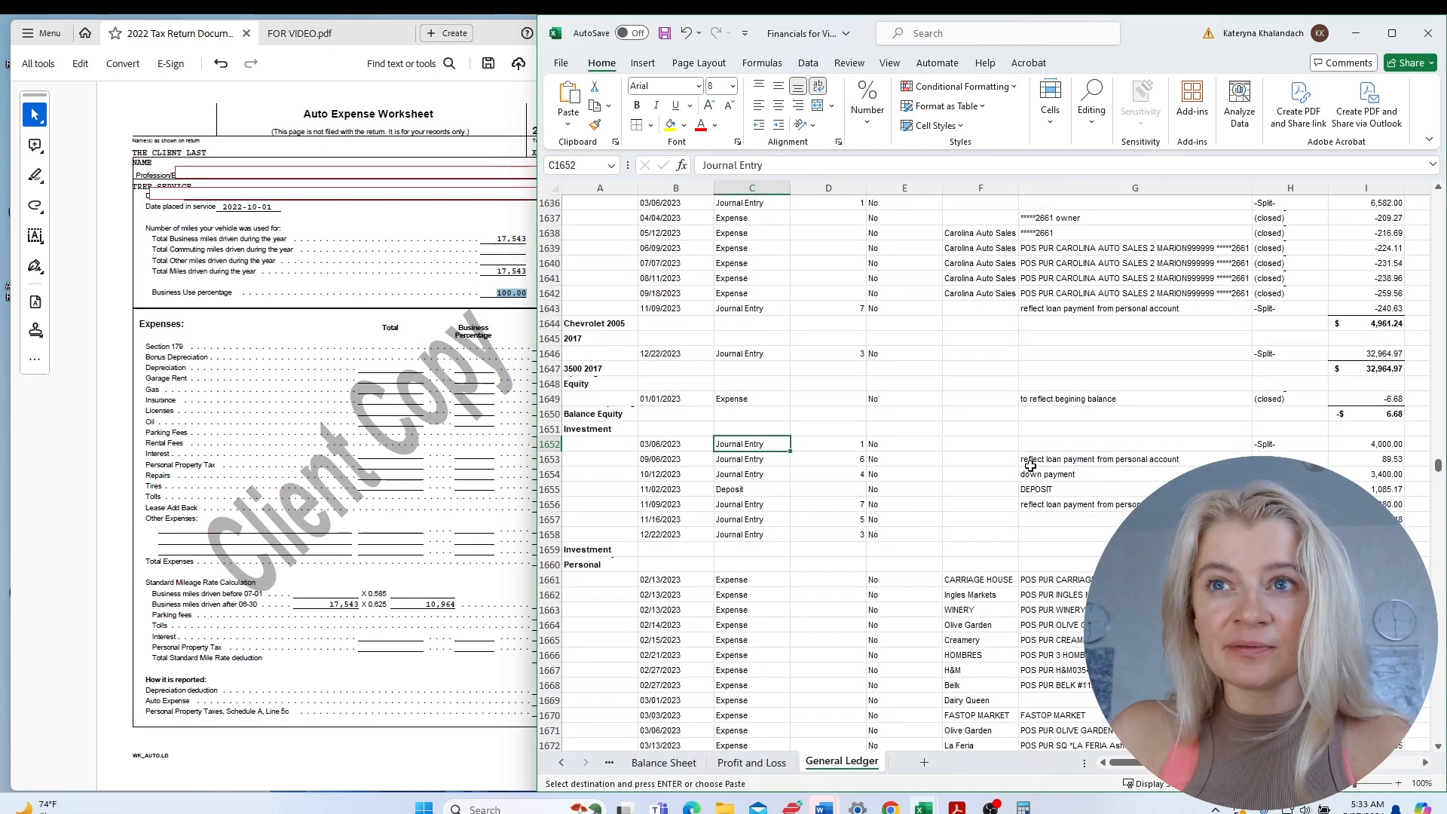
pyautogui.click(1046, 488)
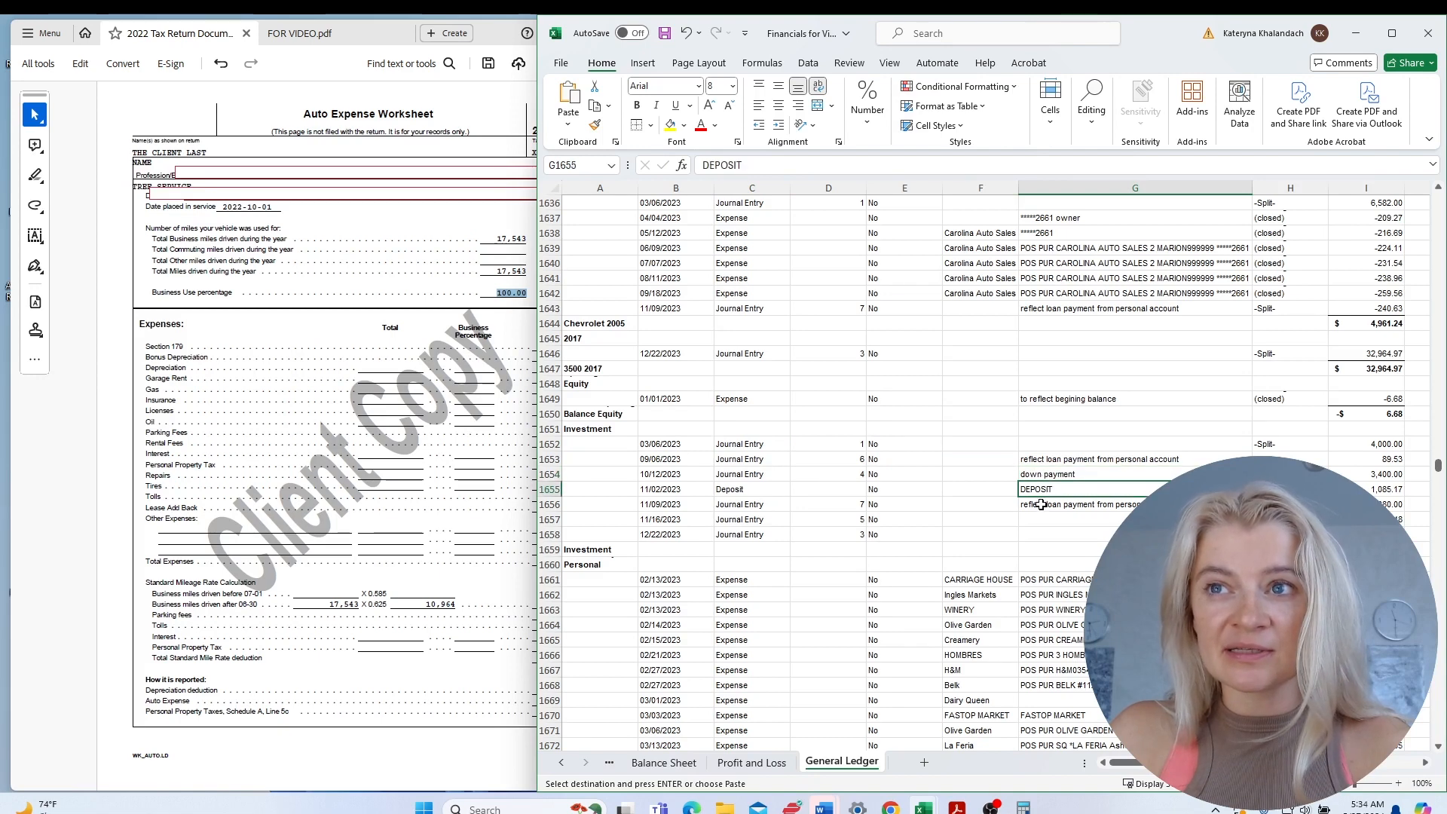
pyautogui.click(1042, 506)
pyautogui.click(1045, 520)
pyautogui.click(1052, 533)
pyautogui.scroll(-2, 1051, 533)
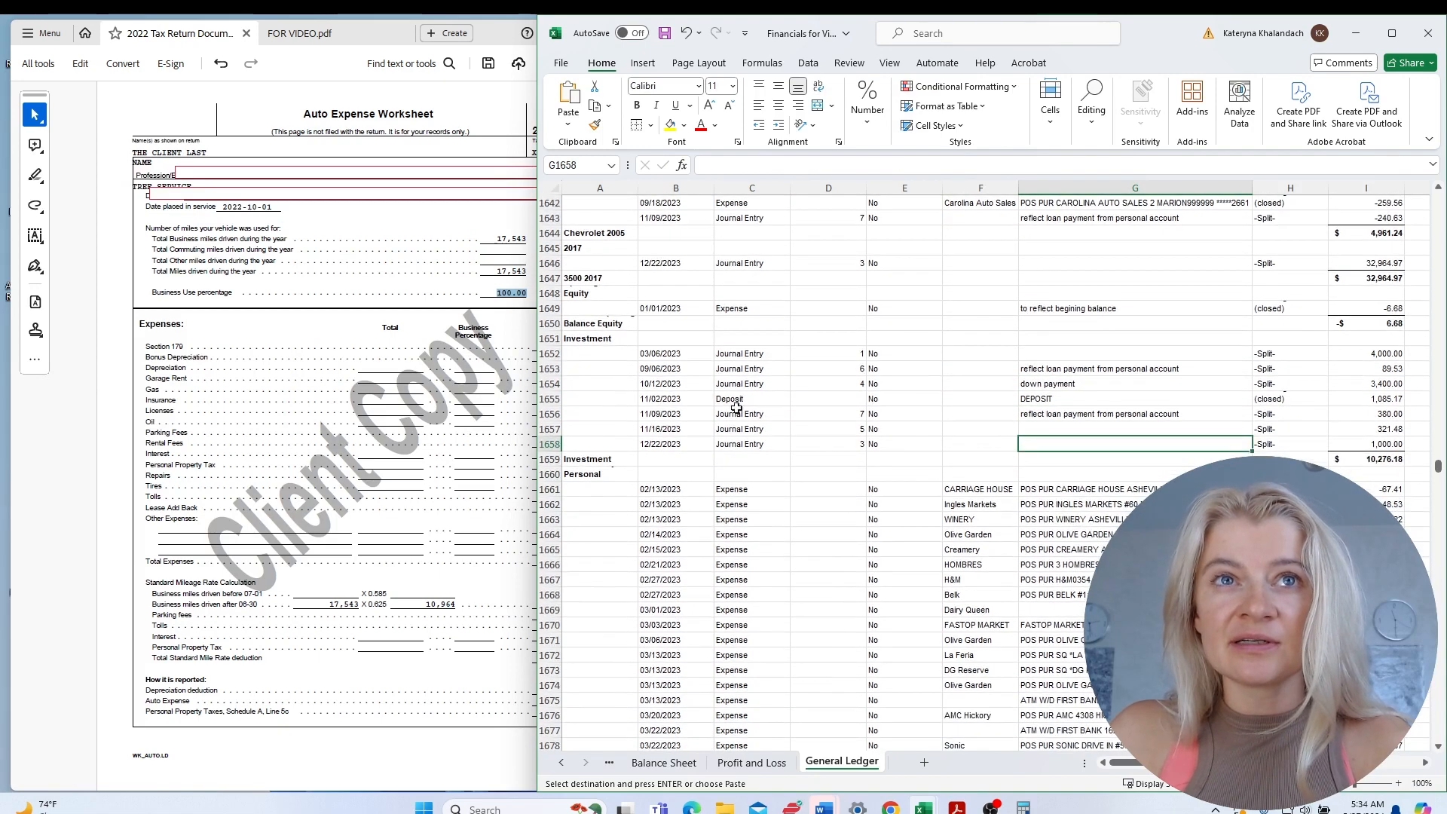
pyautogui.click(600, 343)
pyautogui.hotkey('shift', 'space')
pyautogui.scroll(-1, 1215, 420)
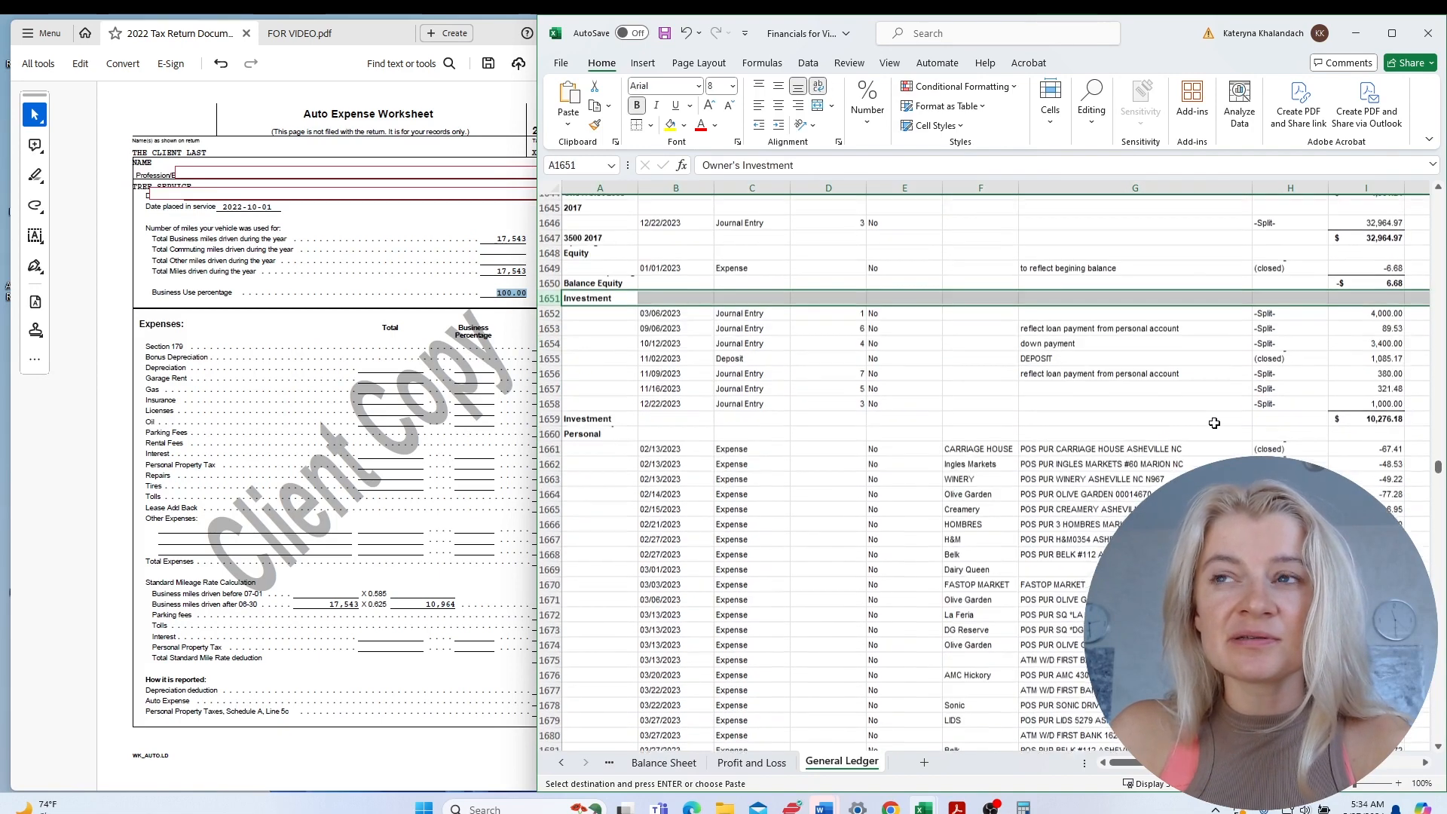
pyautogui.click(1379, 411)
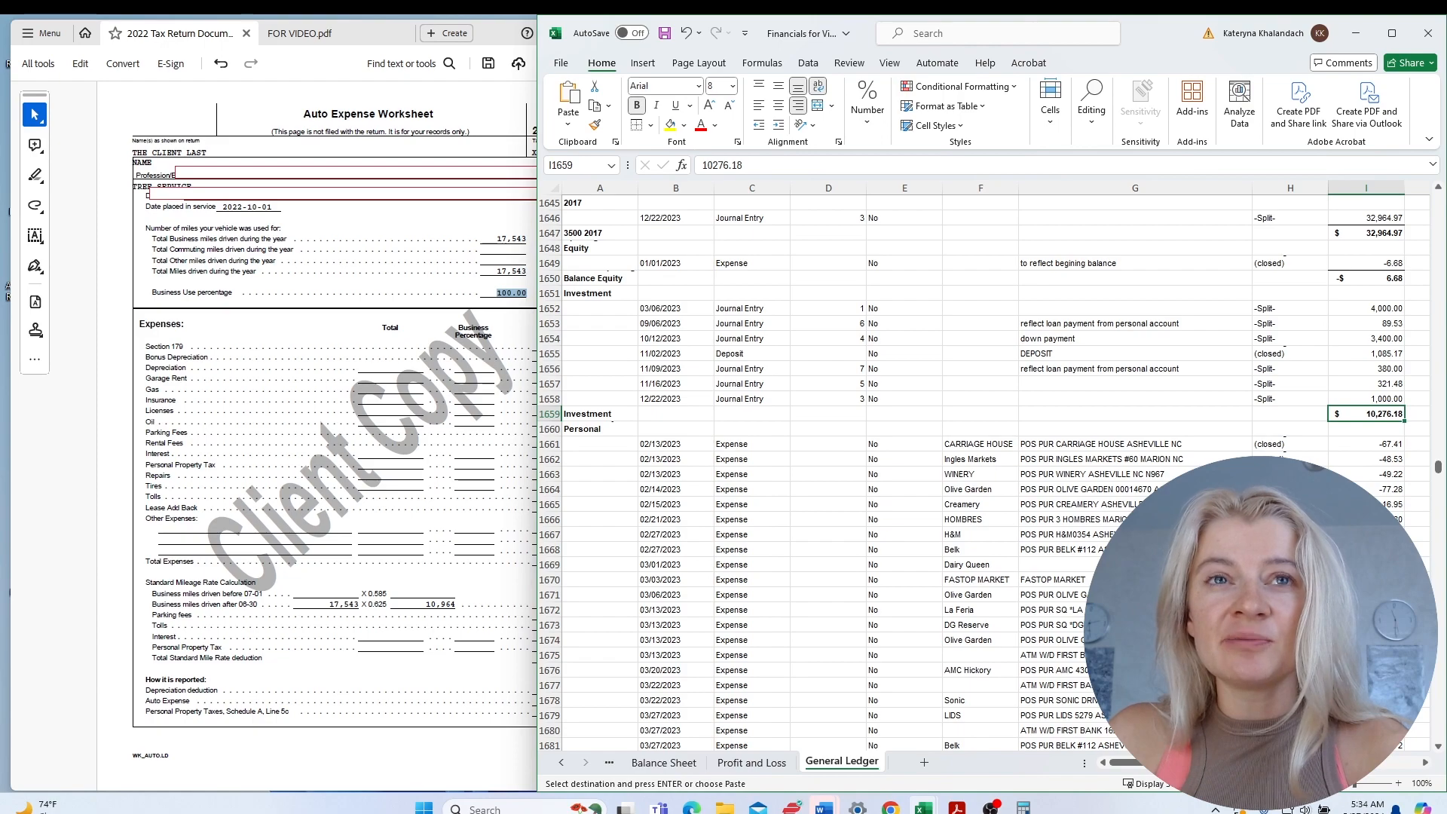
# Examine the Owner's Pay & Personal Expenses transactions in the General Ledger through to their total row.
pyautogui.scroll(-2, 980, 467)
pyautogui.scroll(-16, 980, 468)
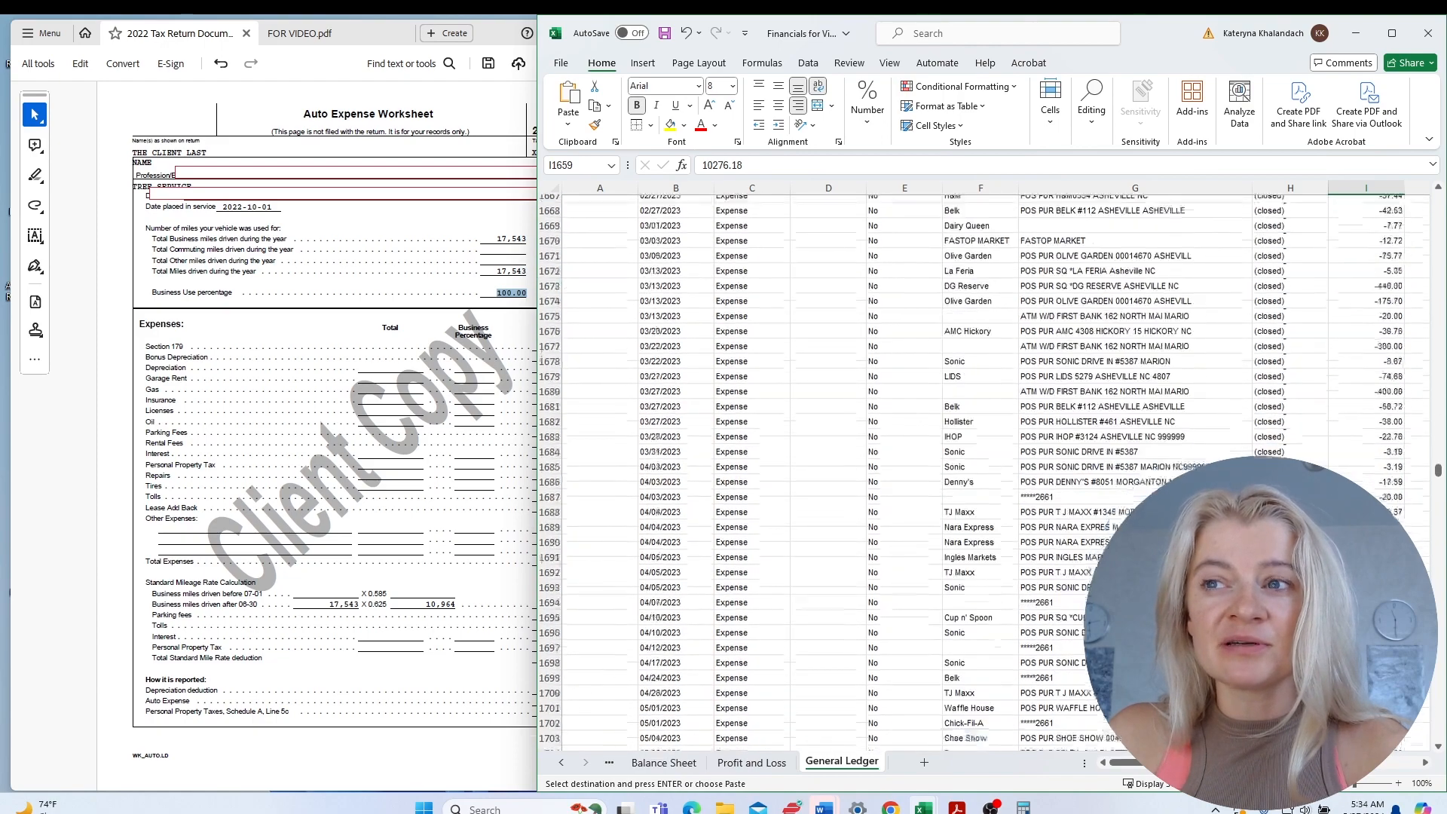
pyautogui.scroll(-20, 980, 467)
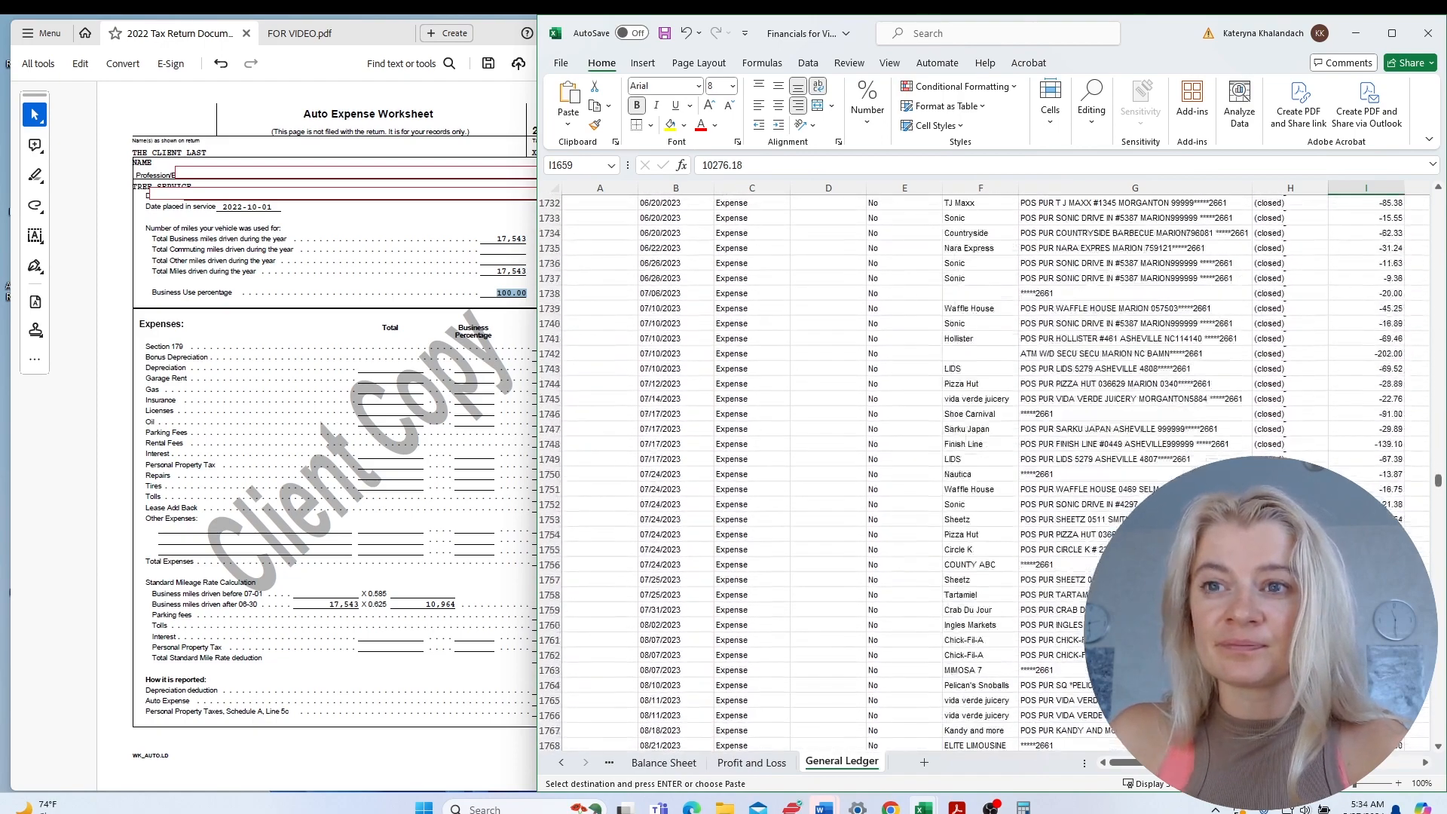
pyautogui.scroll(-20, 980, 467)
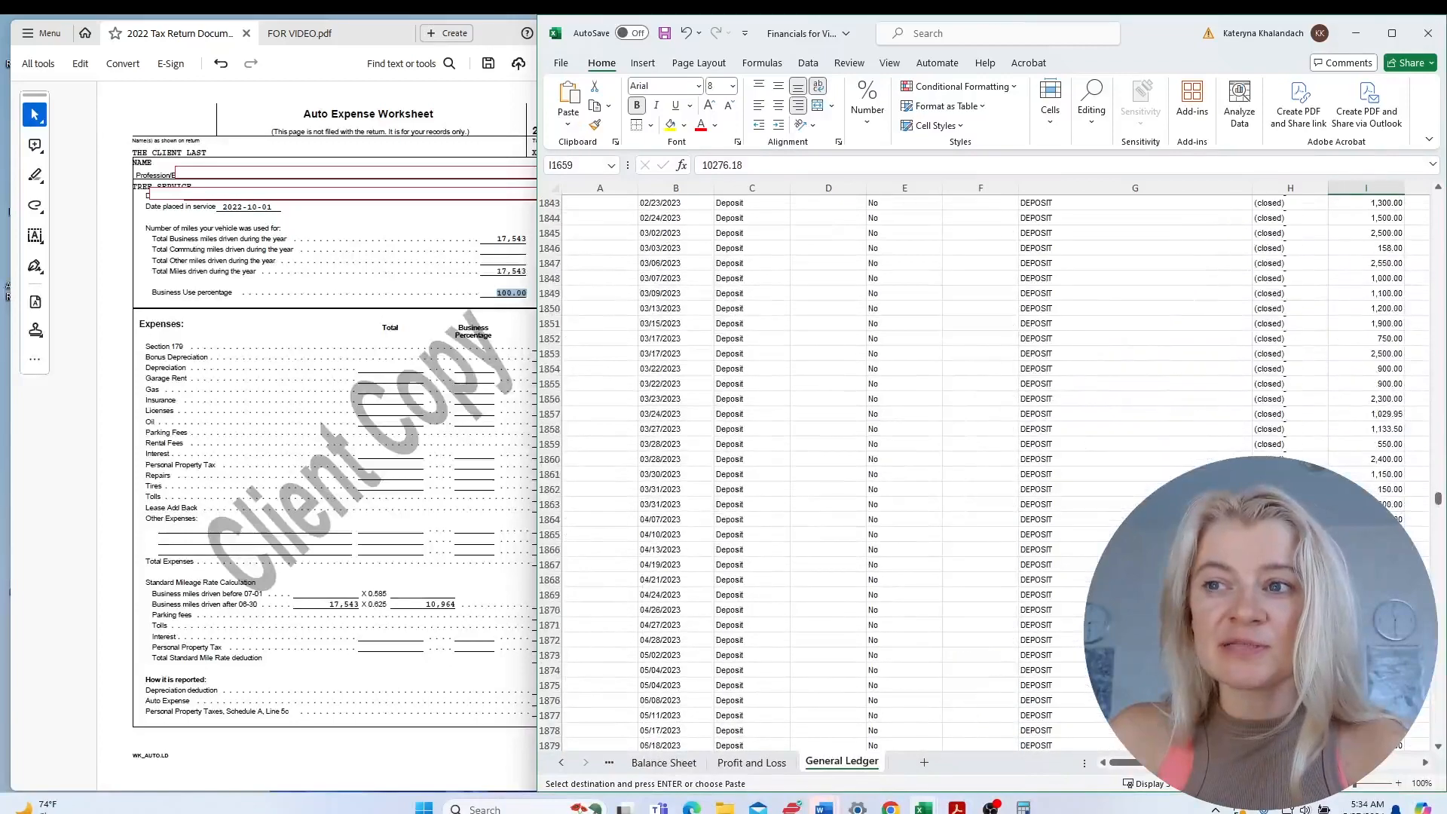
pyautogui.scroll(10, 980, 468)
pyautogui.scroll(1, 980, 468)
pyautogui.scroll(-1, 979, 468)
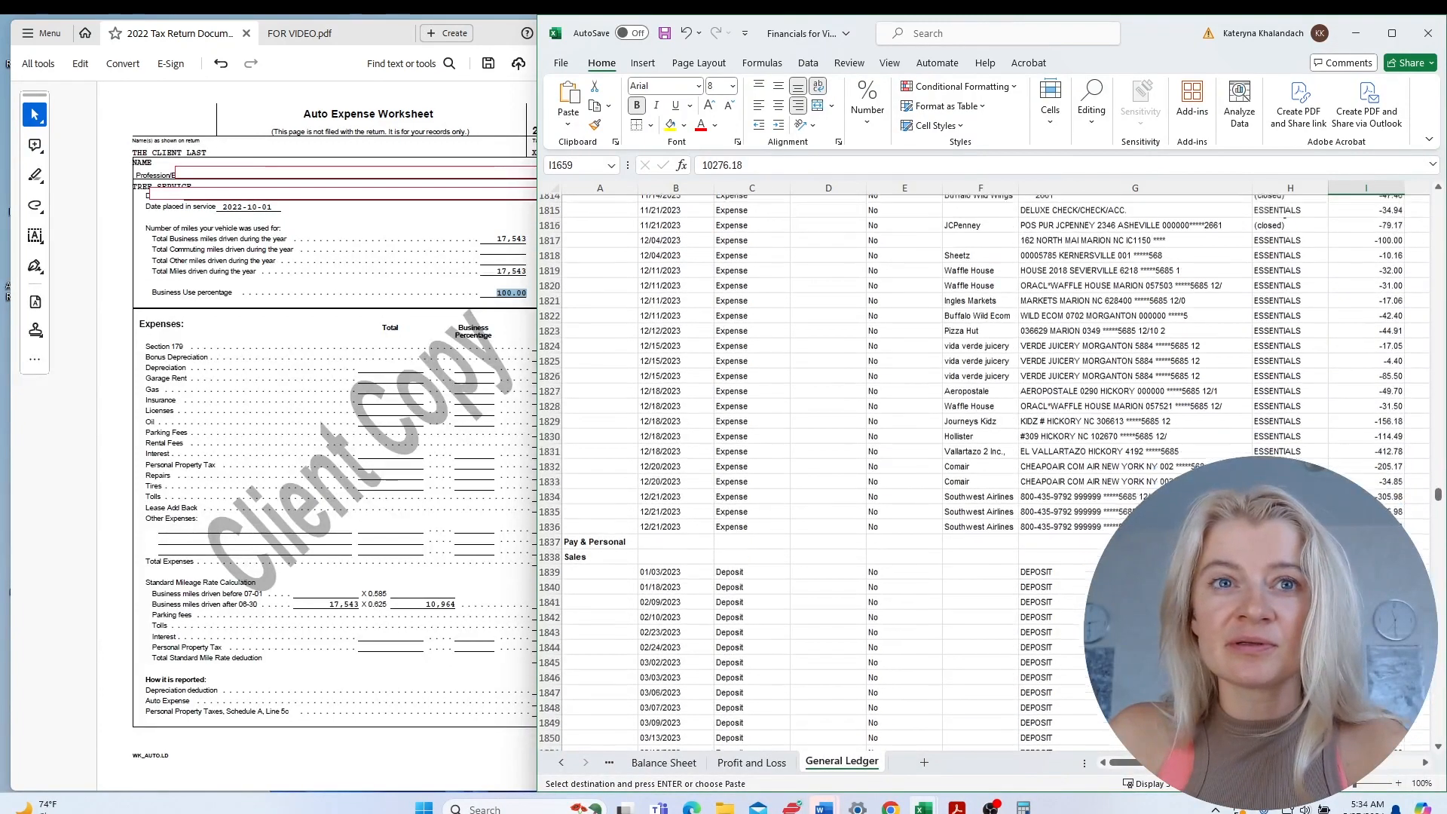
# Reposition the workbook window, inspect the Owner's Pay & Personal Expenses total in I1837, and return to the ledger's equity entries.
pyautogui.click(537, 354)
pyautogui.click(752, 520)
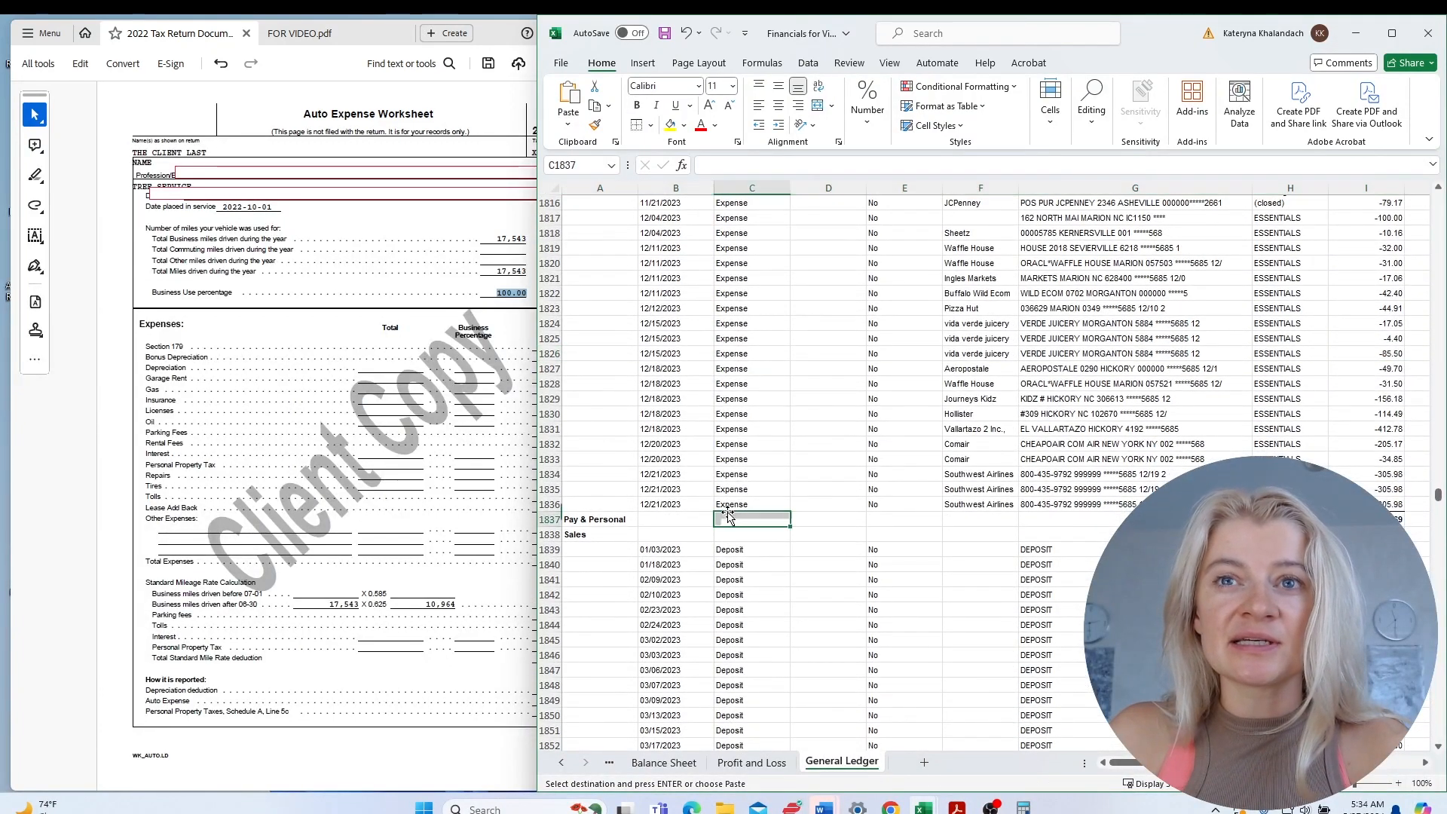
pyautogui.moveTo(1166, 30); pyautogui.dragTo(1020, 33)
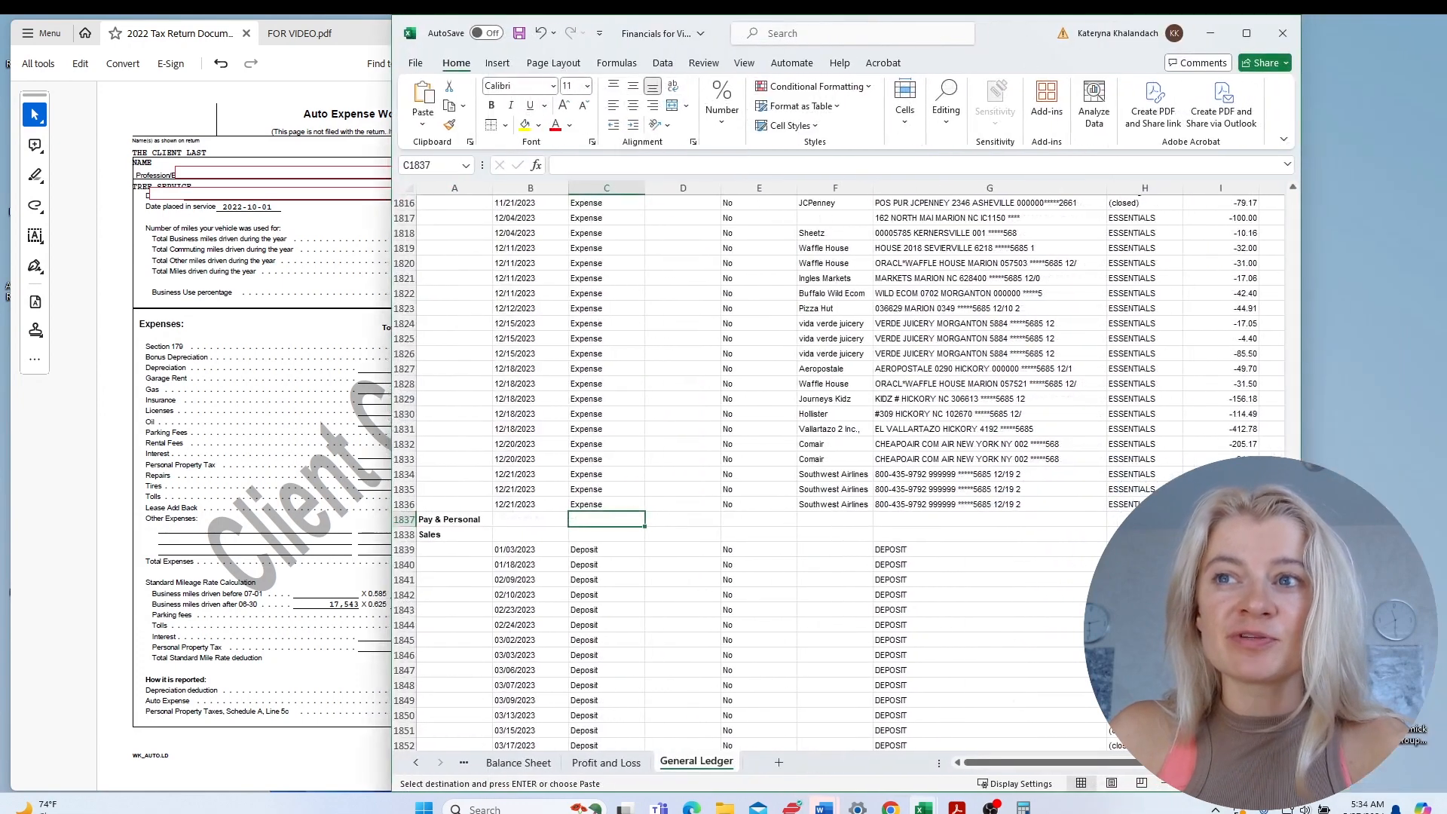
pyautogui.click(1221, 519)
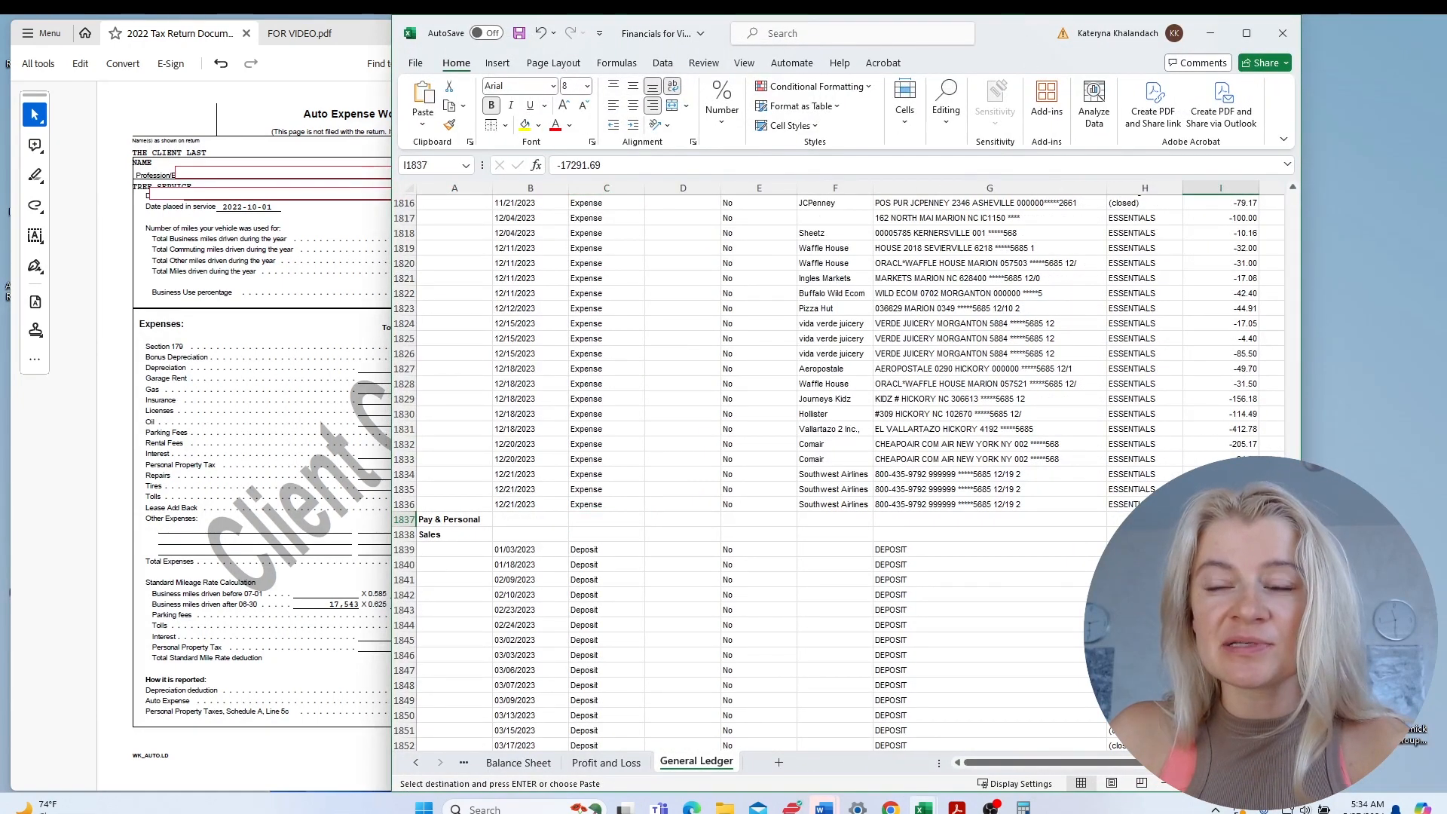
pyautogui.scroll(20, 829, 475)
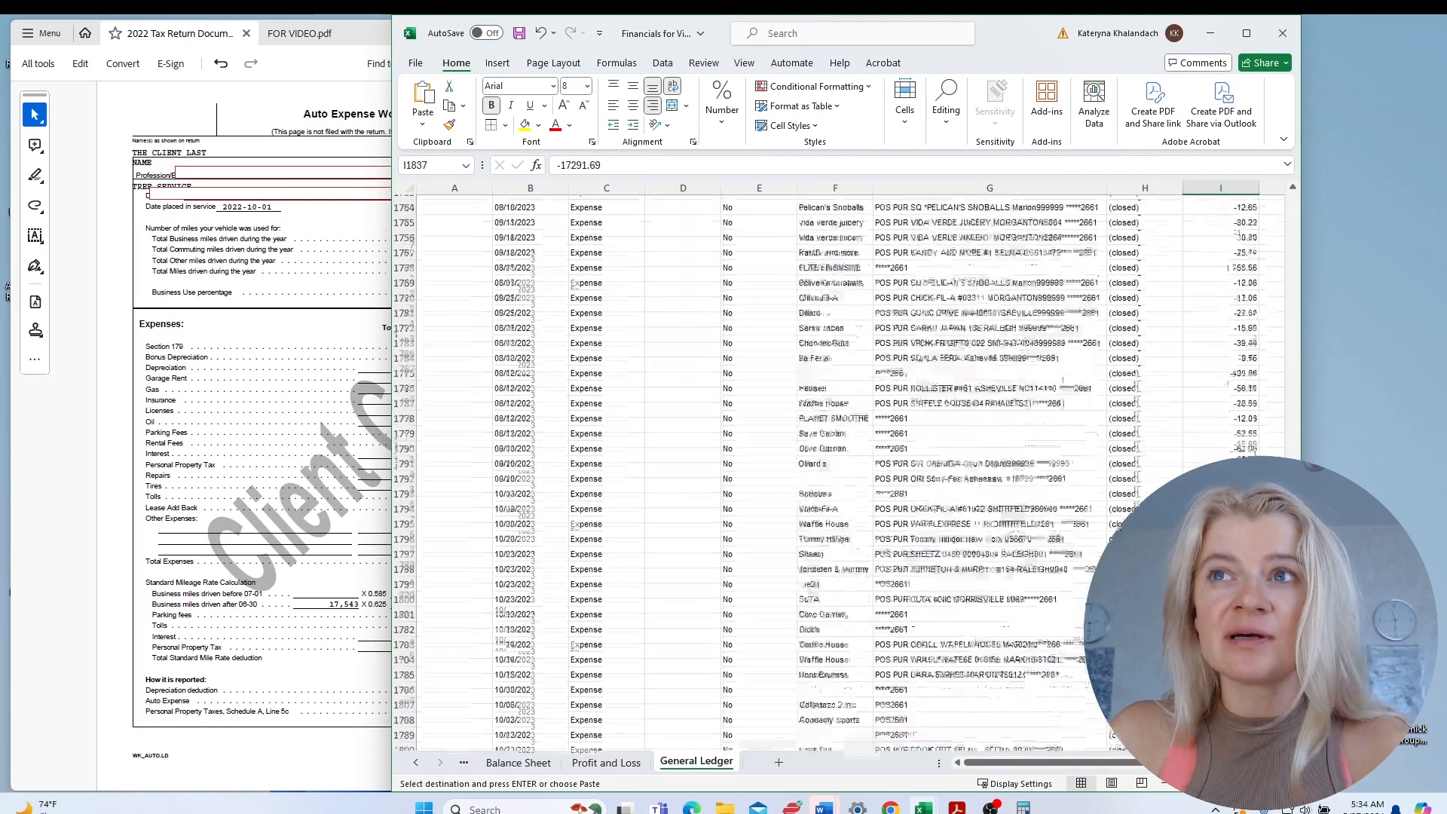
pyautogui.scroll(18, 829, 475)
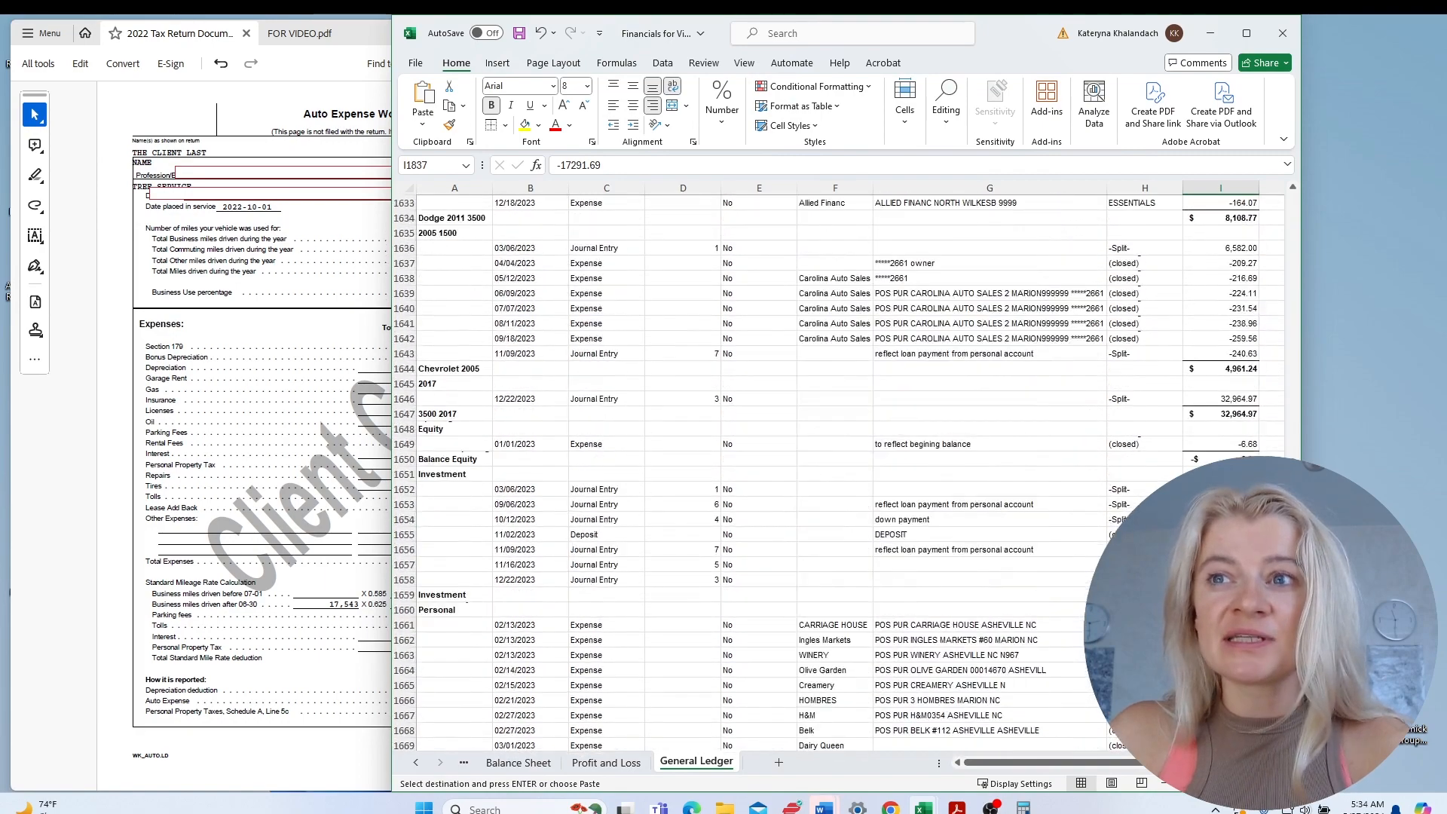
# On the Balance Sheet, inspect the equity amounts in B29 to B31 and enter the heading "Equity" in F29.
pyautogui.click(519, 763)
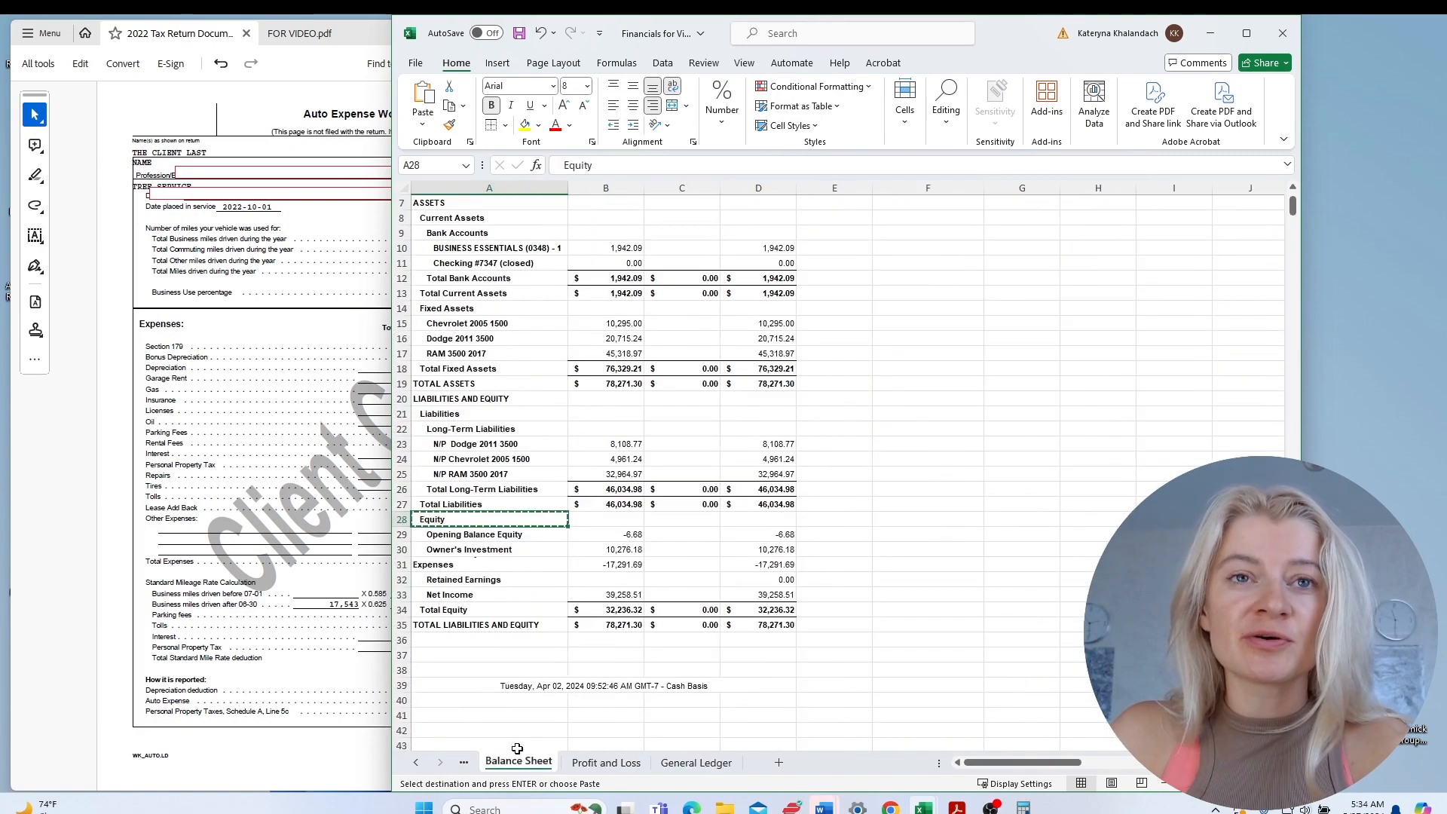
pyautogui.click(615, 550)
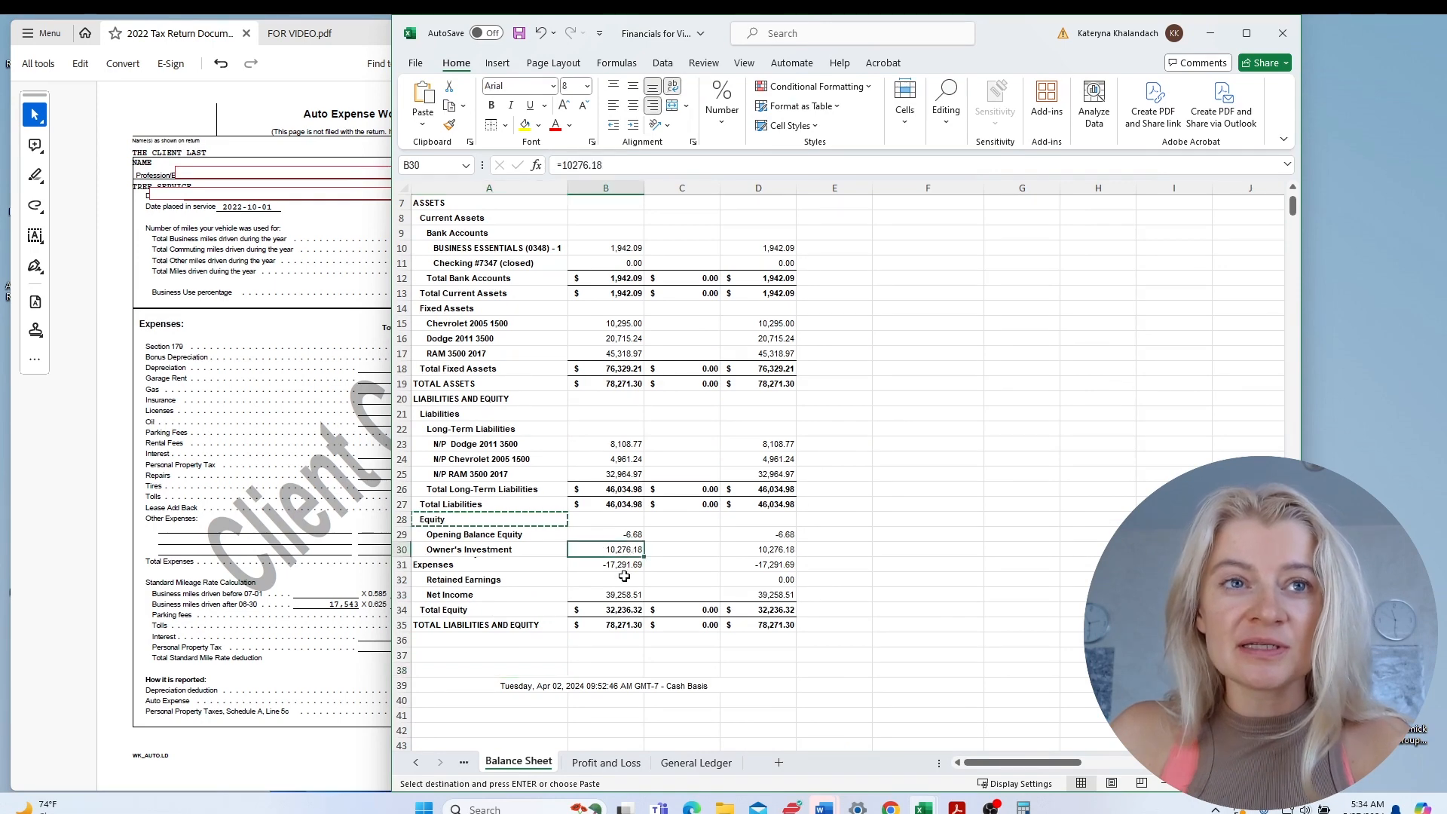
pyautogui.click(624, 564)
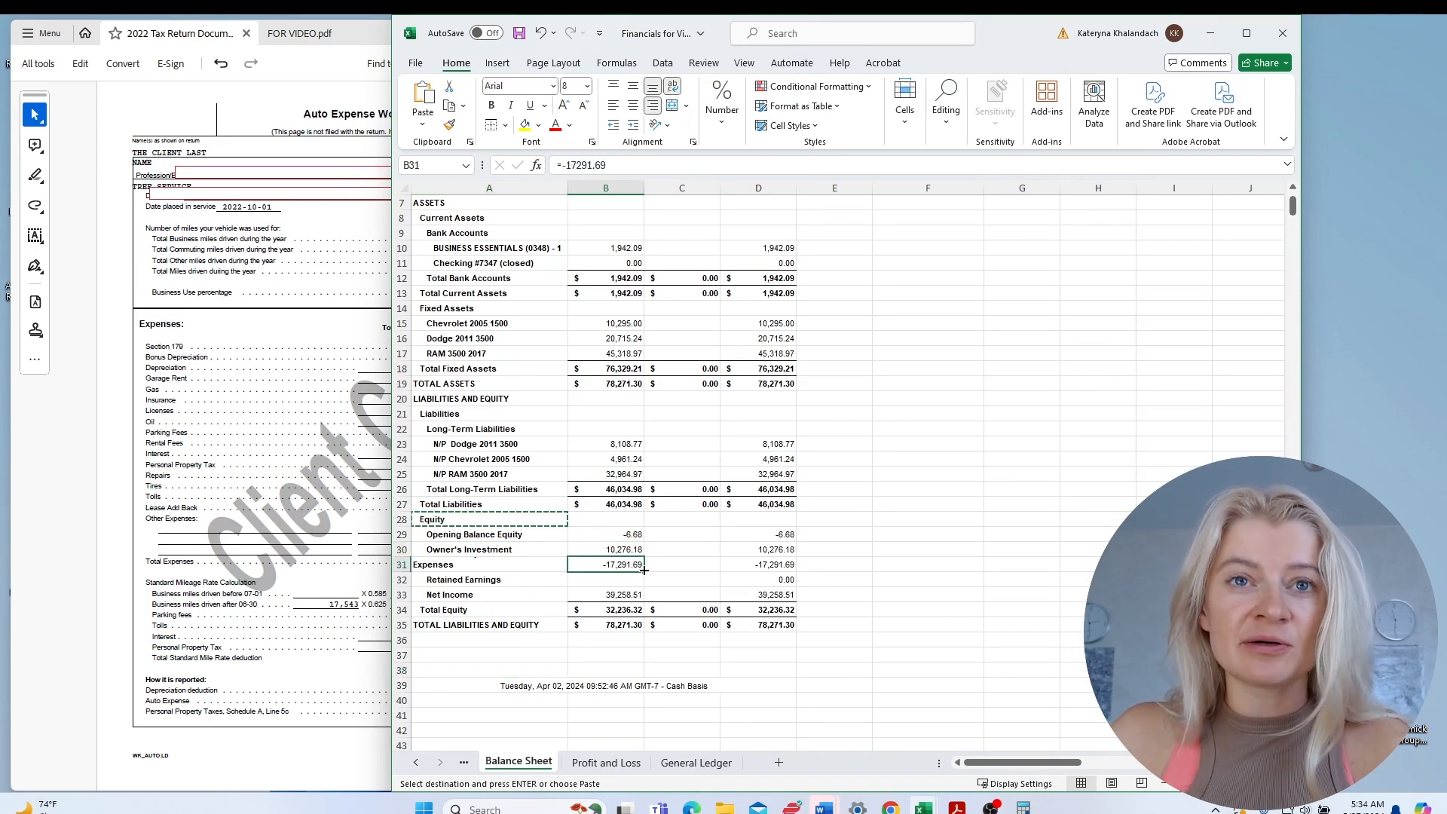
pyautogui.click(627, 533)
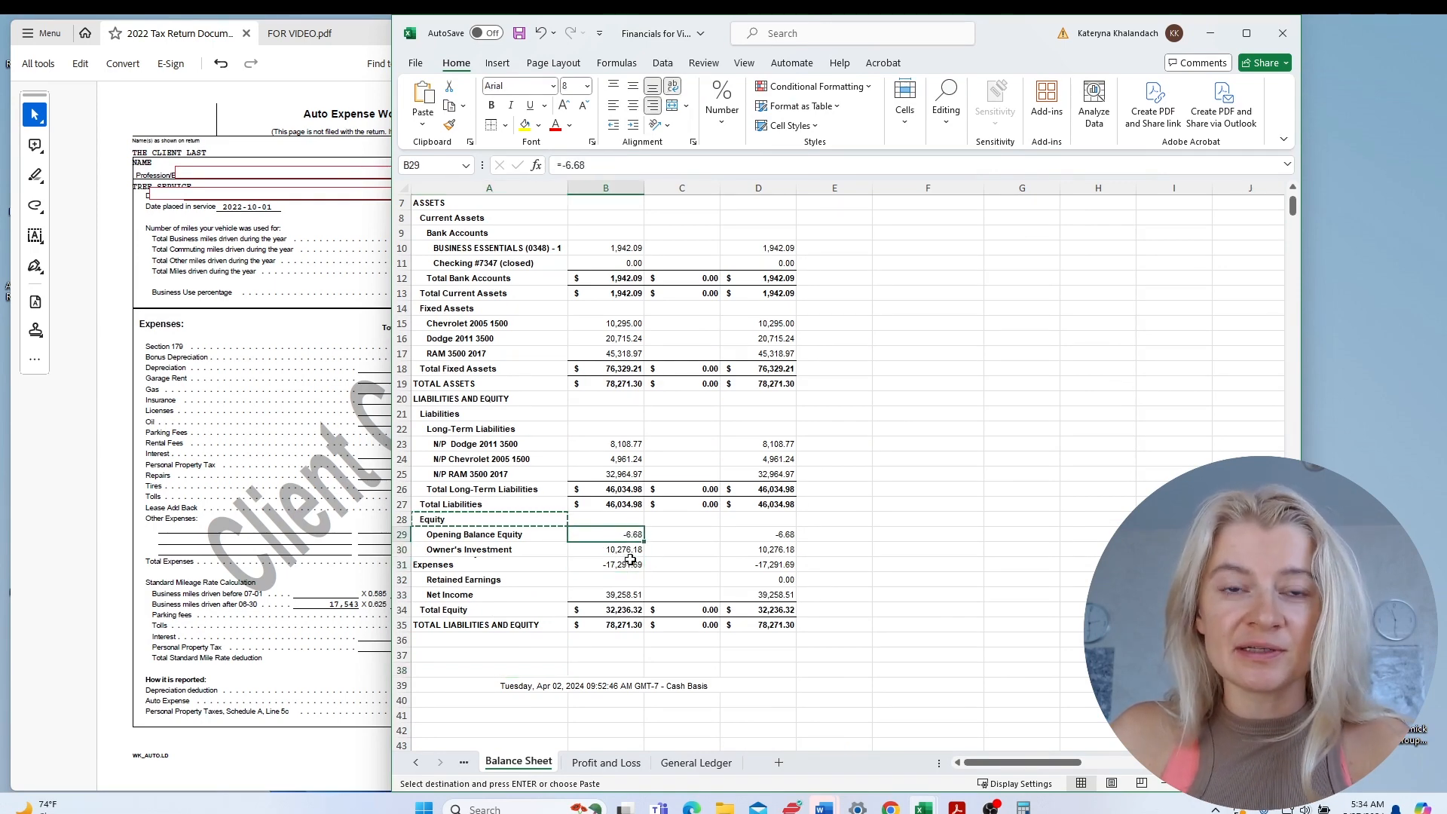
pyautogui.click(914, 535)
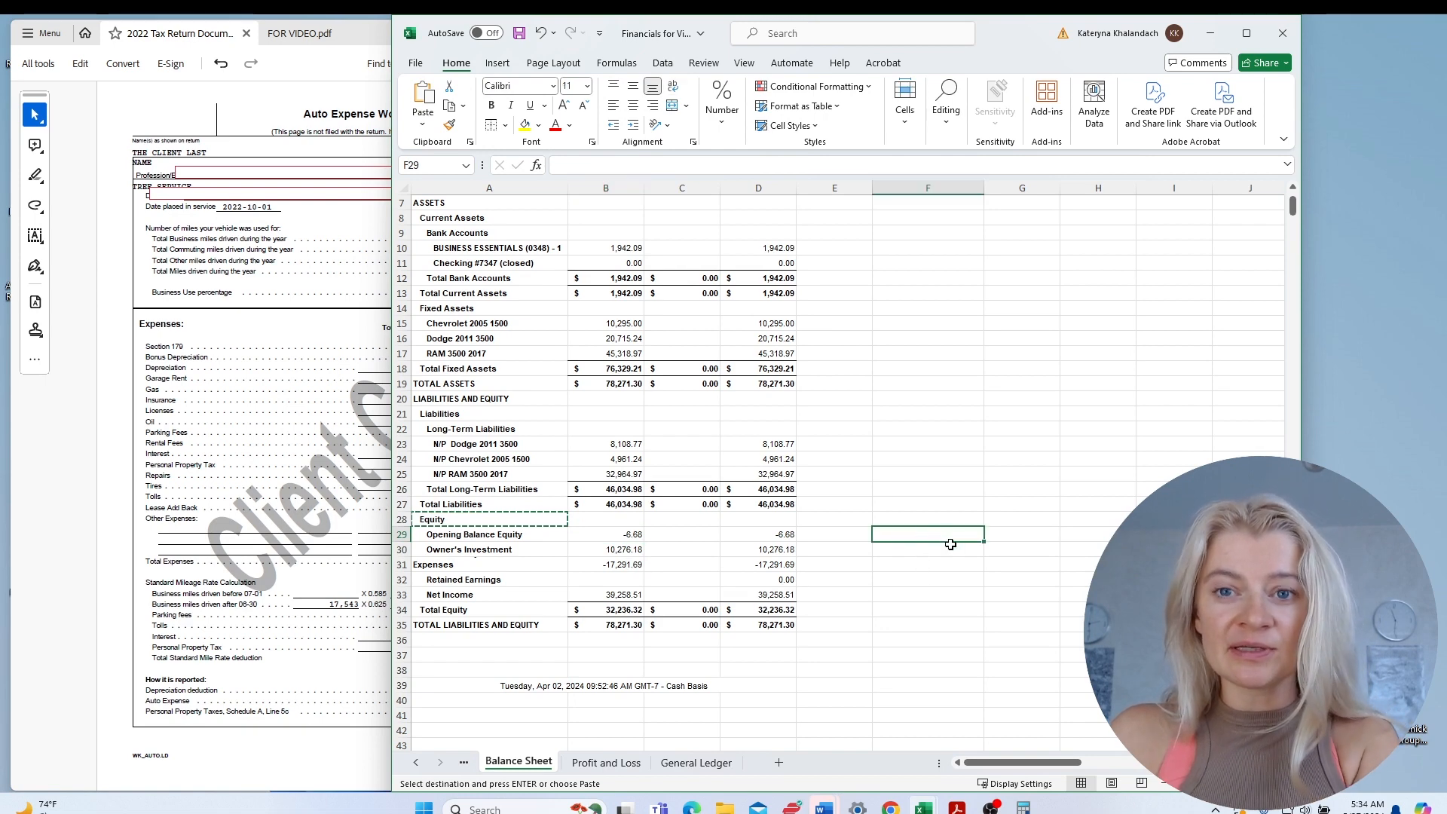
pyautogui.write('Equty')
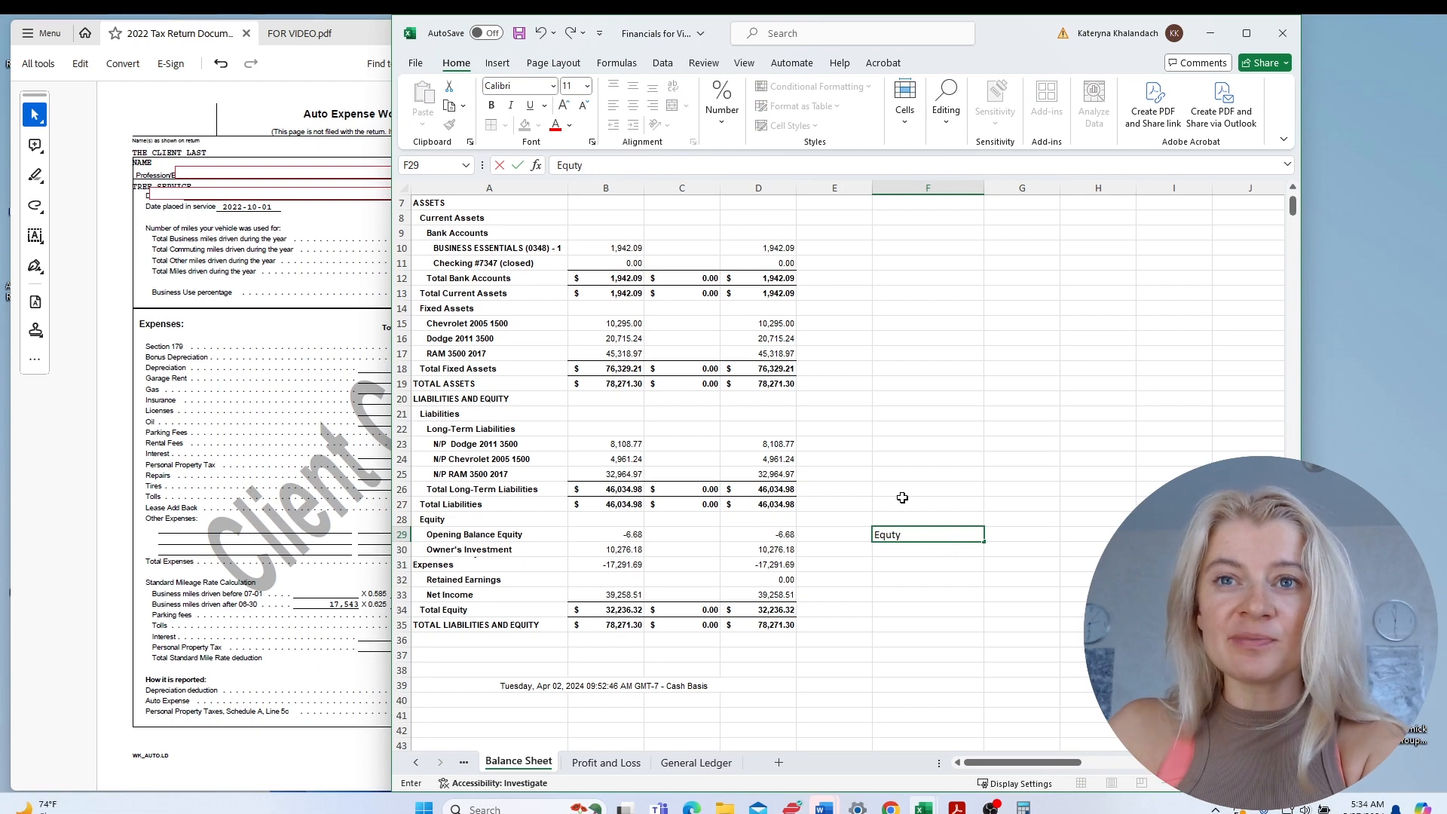
pyautogui.doubleClick(897, 535)
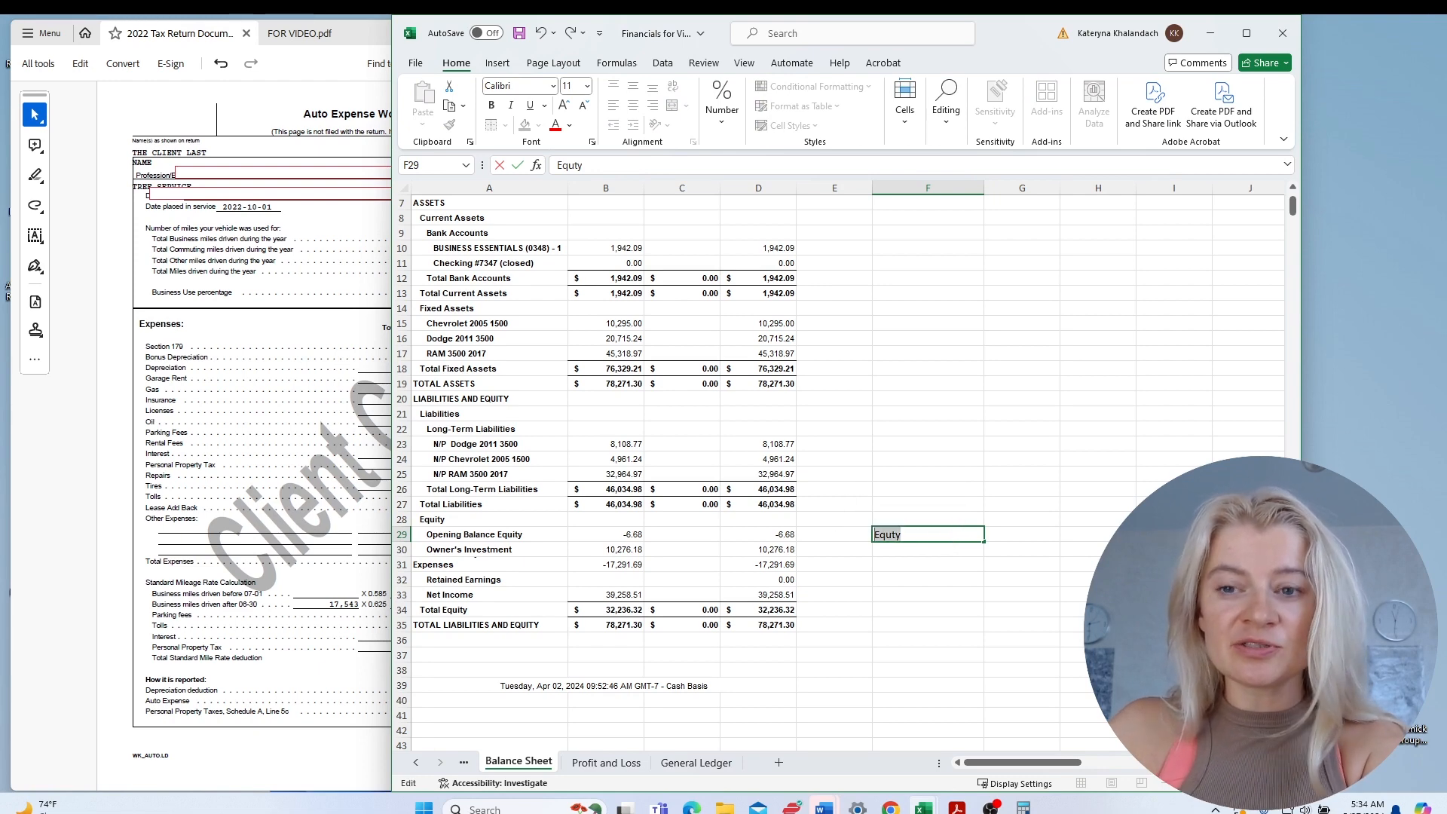
pyautogui.write('Equity')
pyautogui.press('Return')
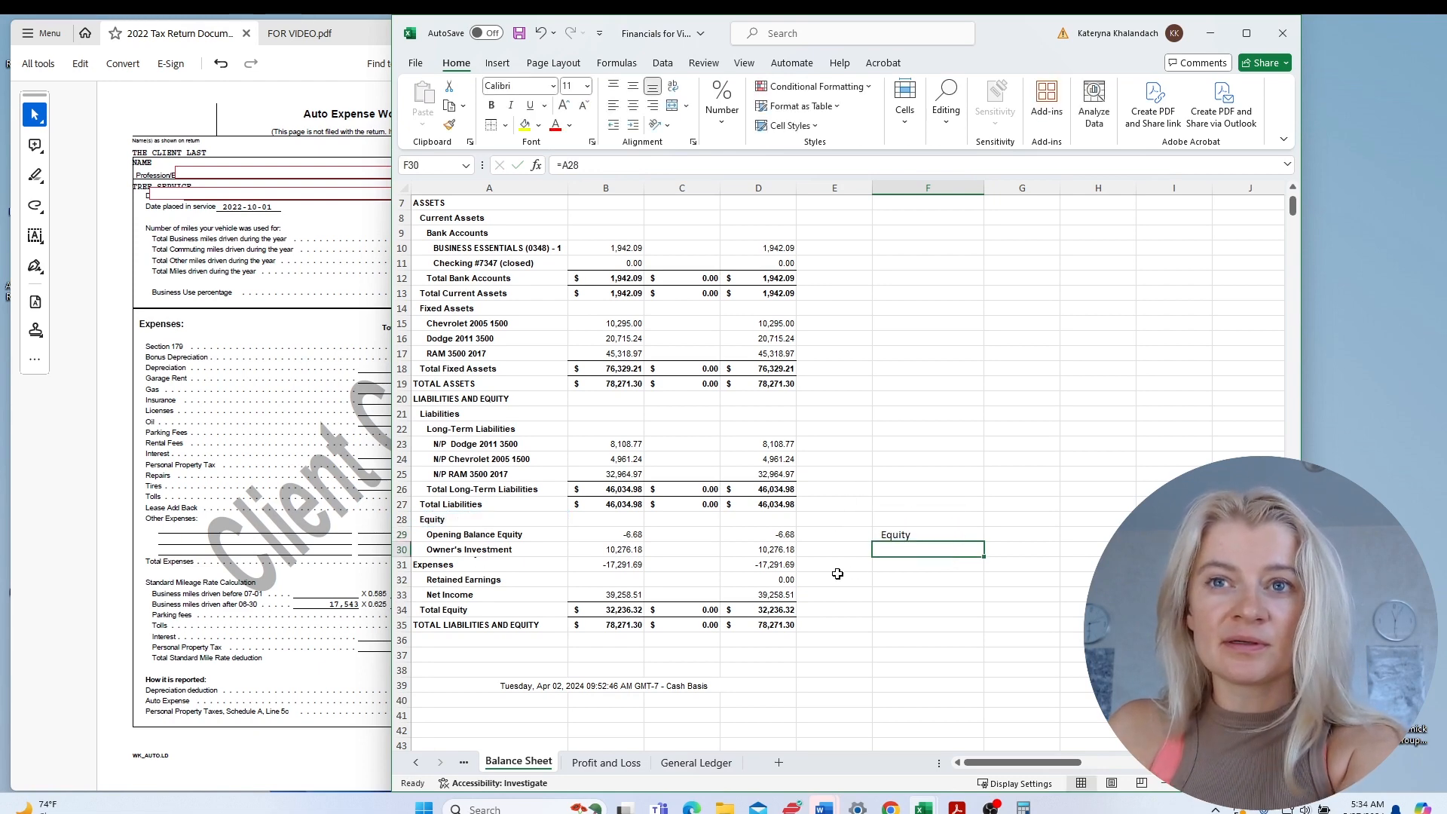
# Label F30 "Contributions" and link G30 to the Owner's Investment amount in B30.
pyautogui.write('Cont')
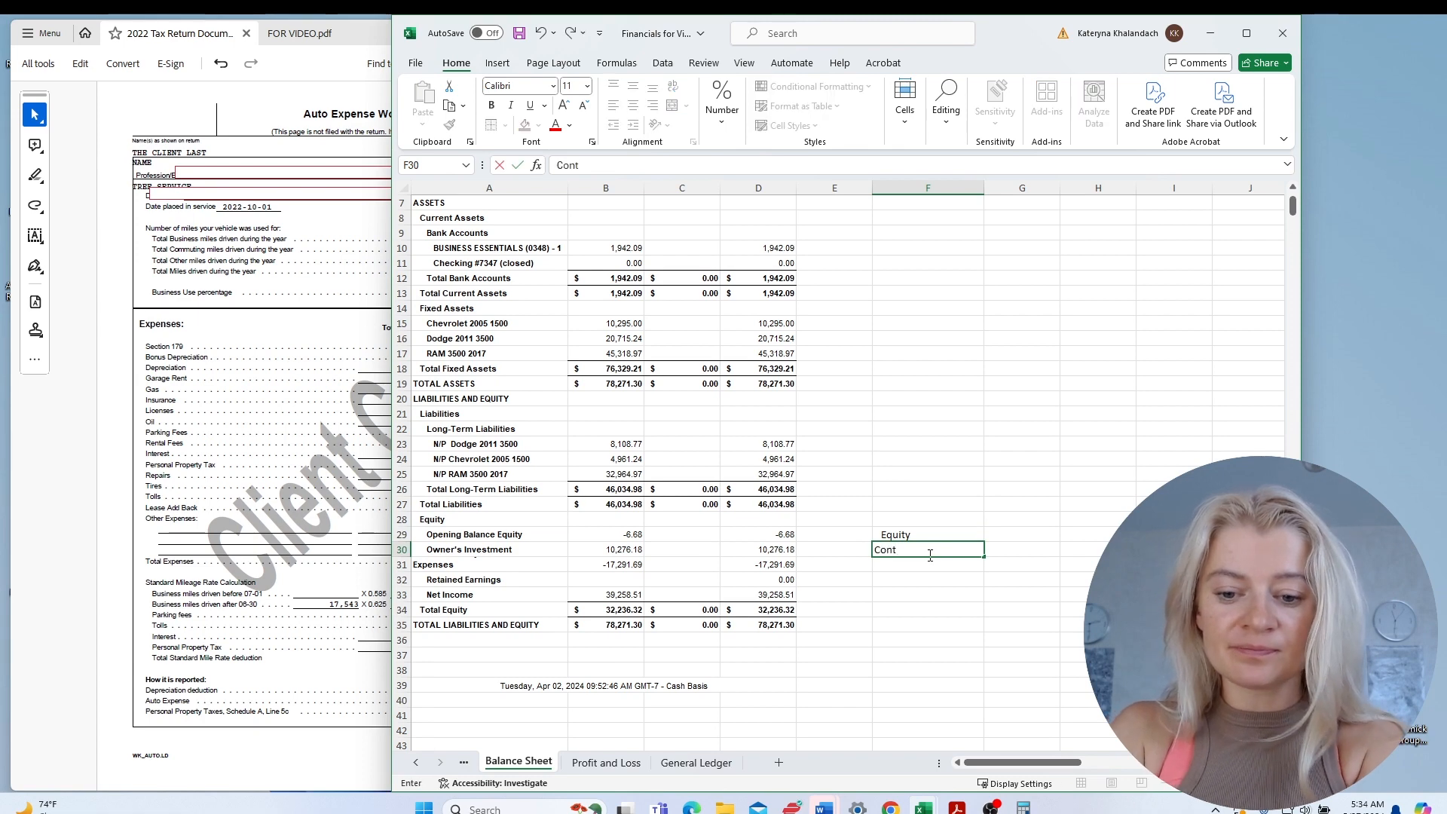
pyautogui.write('ributions')
pyautogui.press('Return')
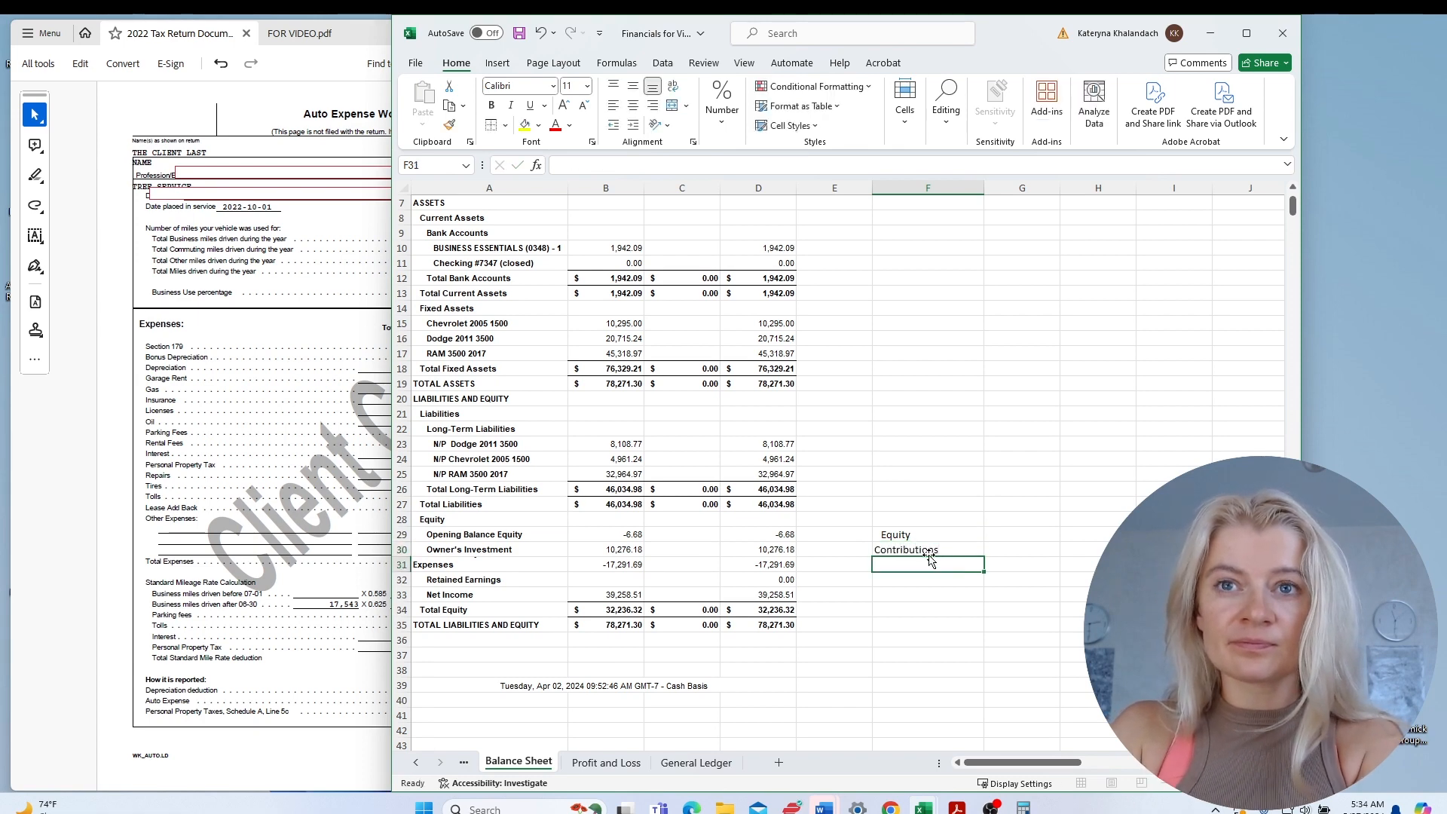
pyautogui.click(997, 551)
pyautogui.write('=')
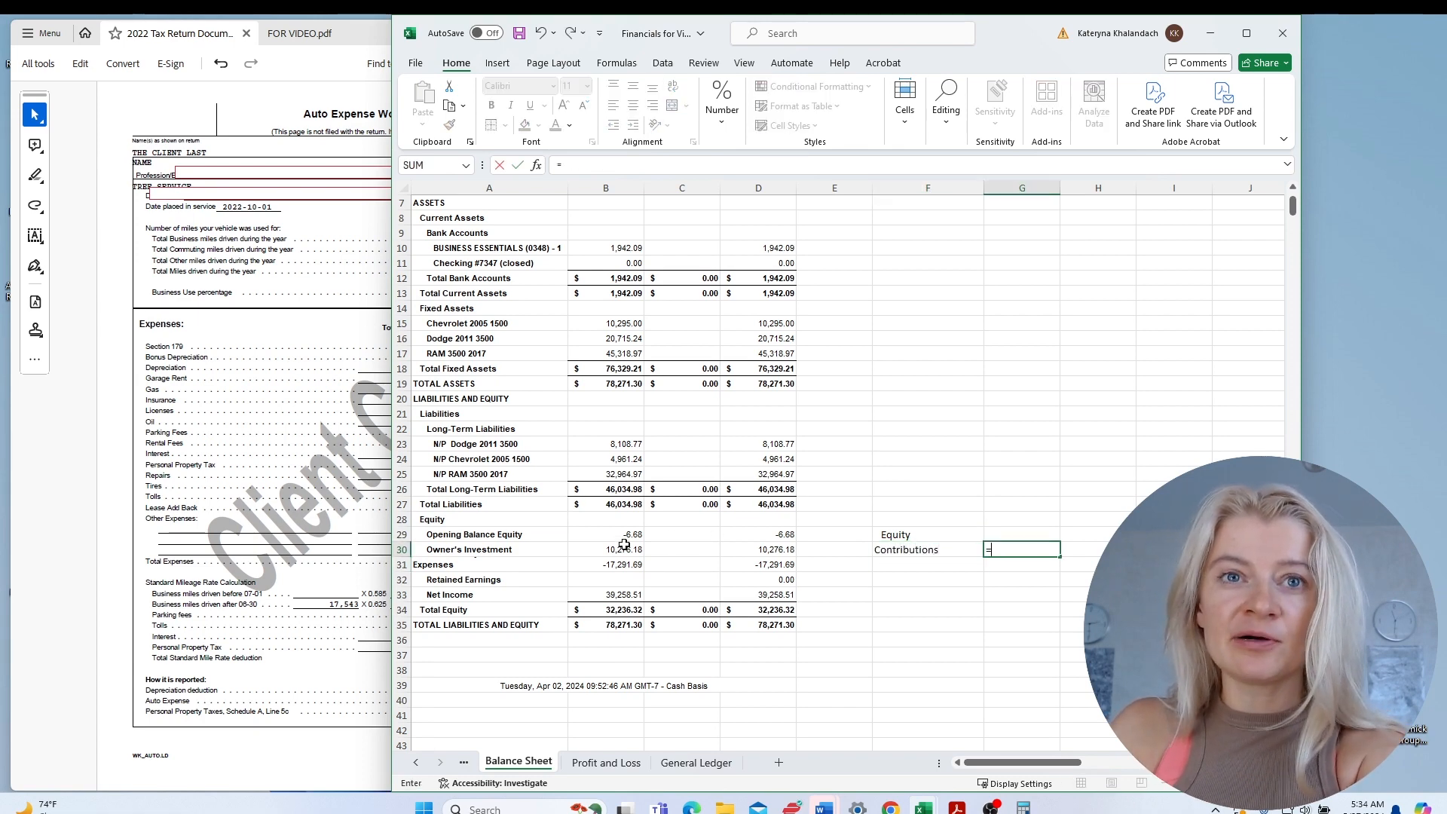
pyautogui.click(621, 550)
pyautogui.press('Return')
# Enter the label "Distributions" in F31, correcting its spelling.
pyautogui.click(939, 562)
pyautogui.write('Distrobutions')
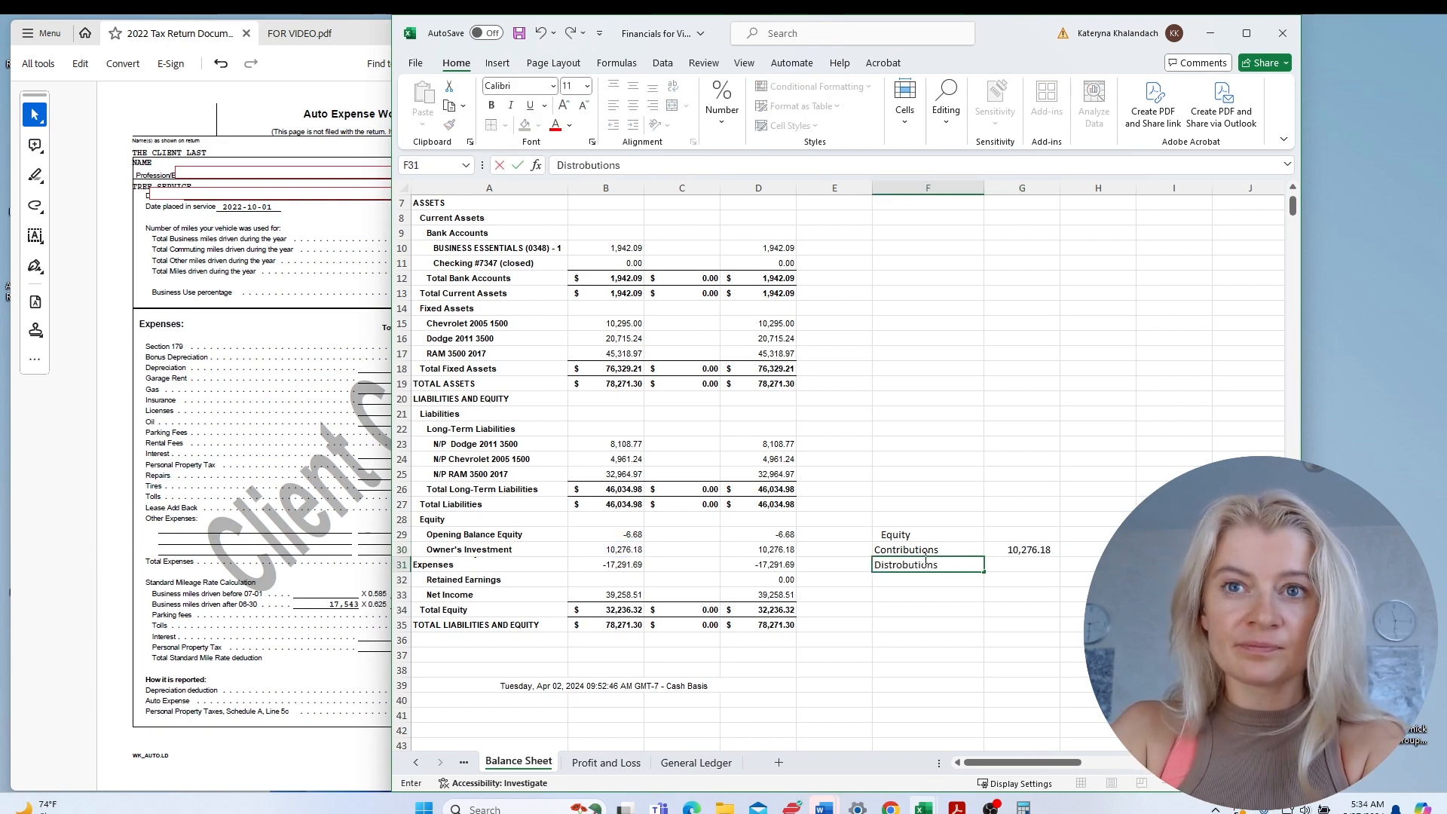
pyautogui.press('Return')
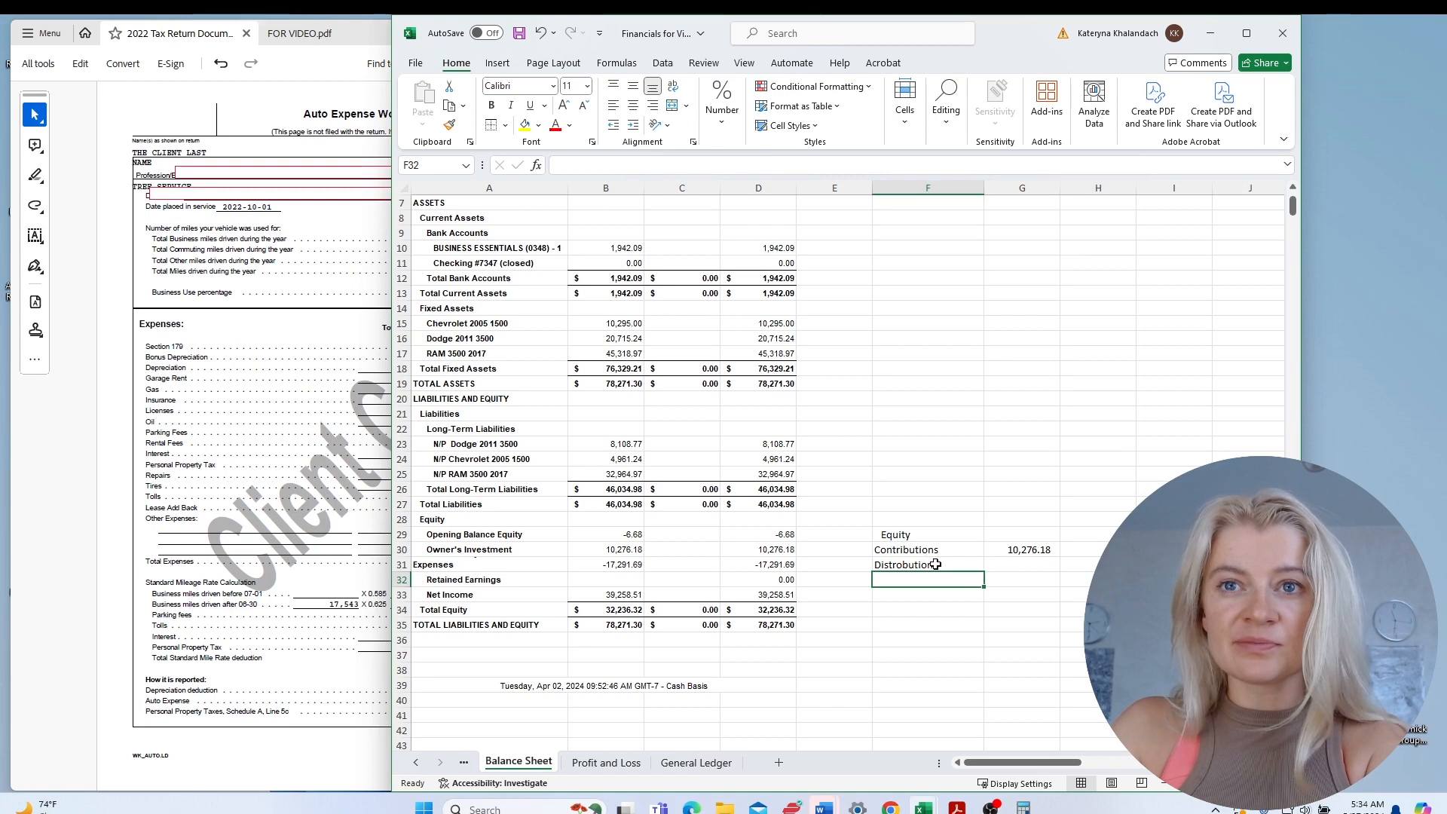
pyautogui.click(929, 561)
pyautogui.click(593, 165)
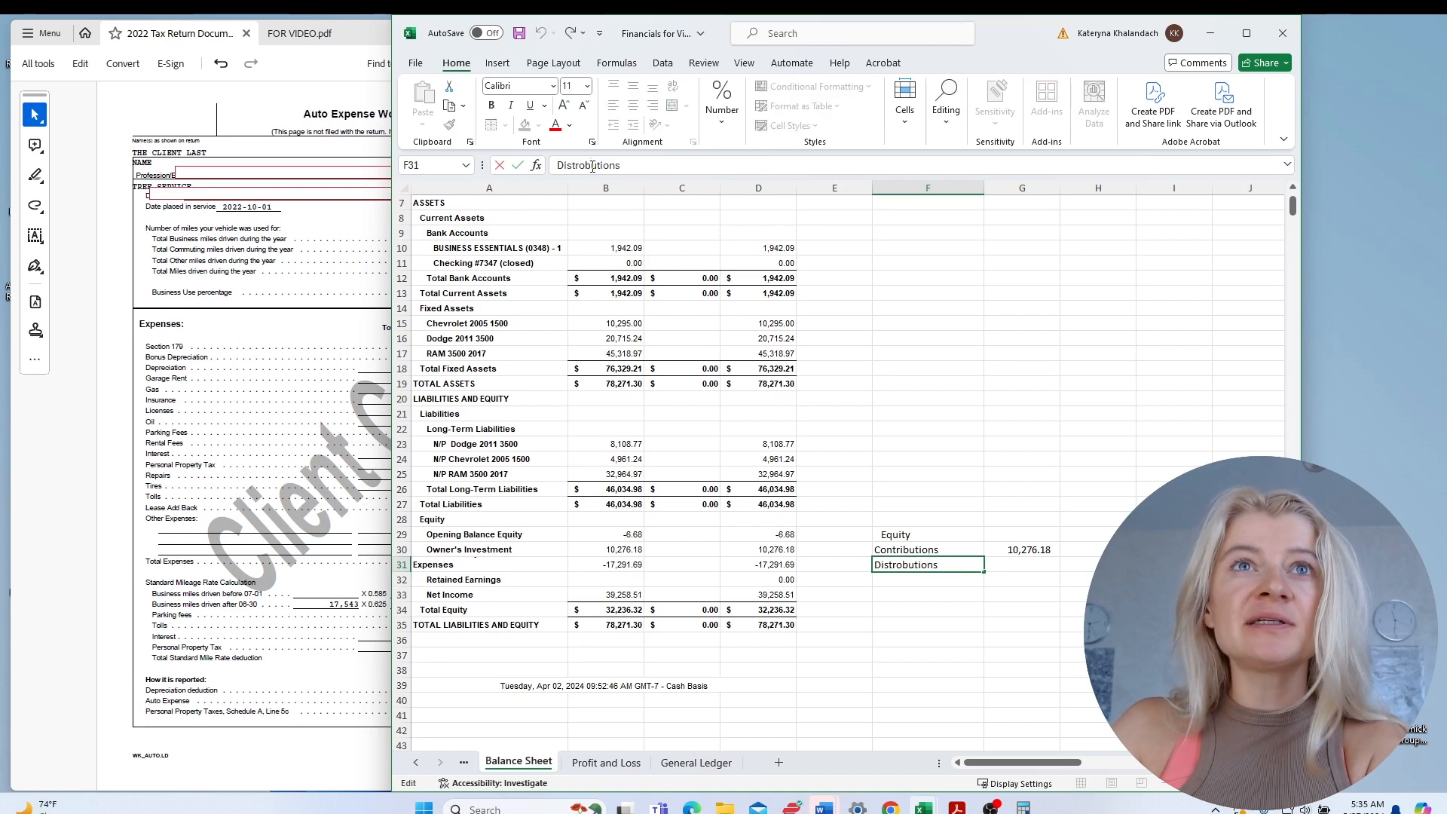
pyautogui.click(582, 166)
pyautogui.press('BackSpace')
pyautogui.write('i')
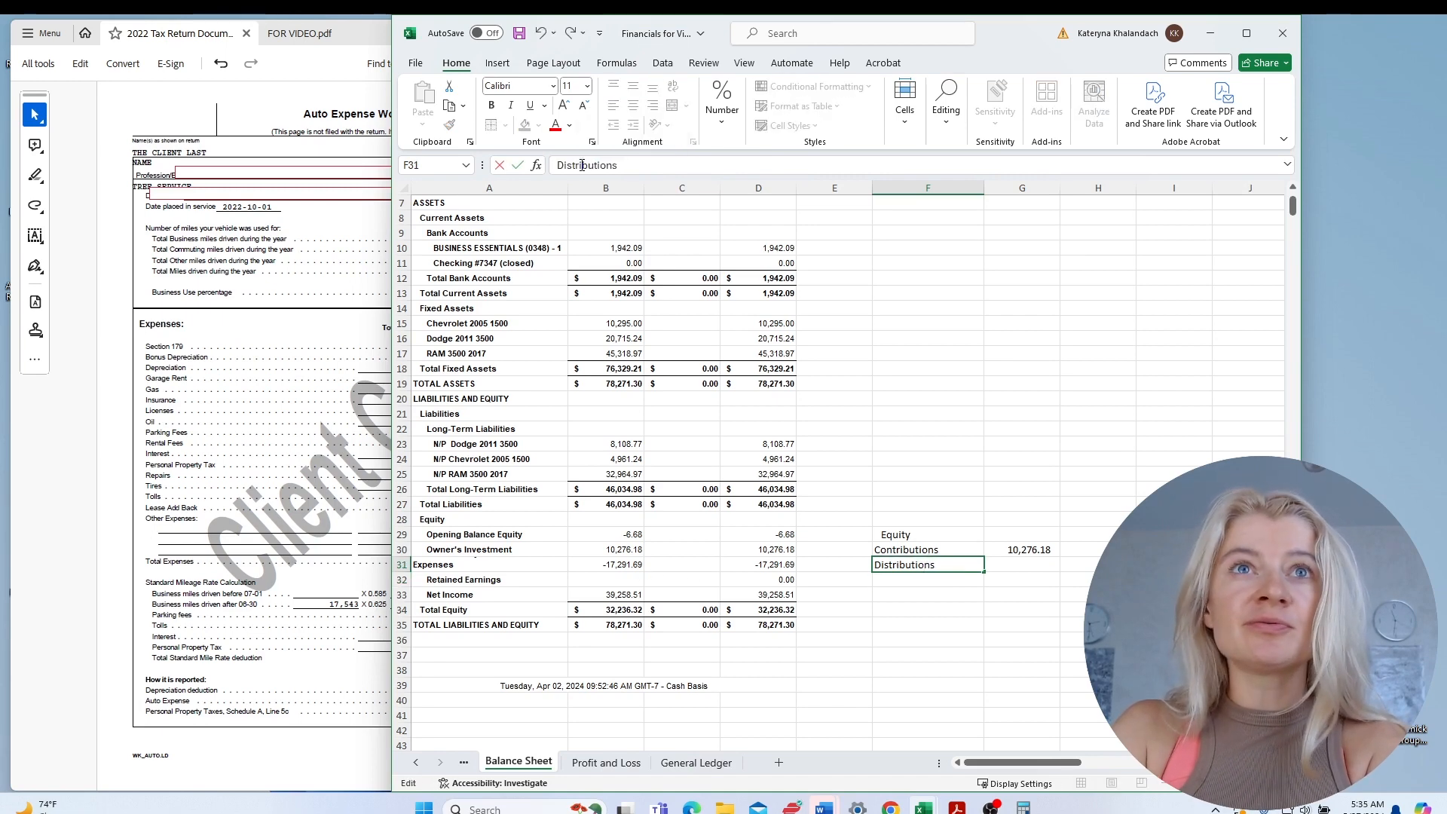
pyautogui.press('Return')
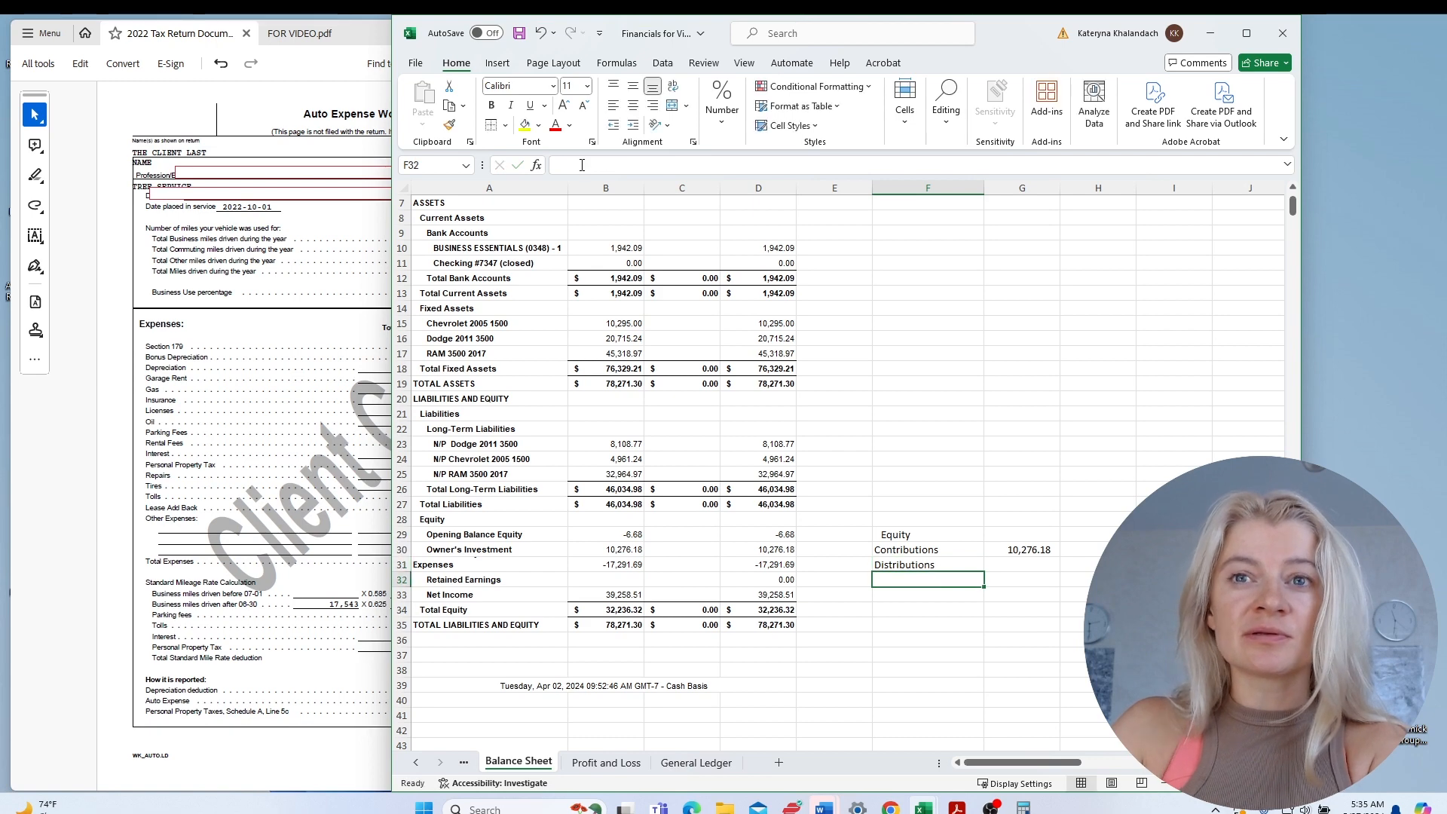
# Enter =B29+B31 in G31 for Distributions, and compare the sum of G30:G31 with that of B29:B31.
pyautogui.click(1027, 567)
pyautogui.write('=')
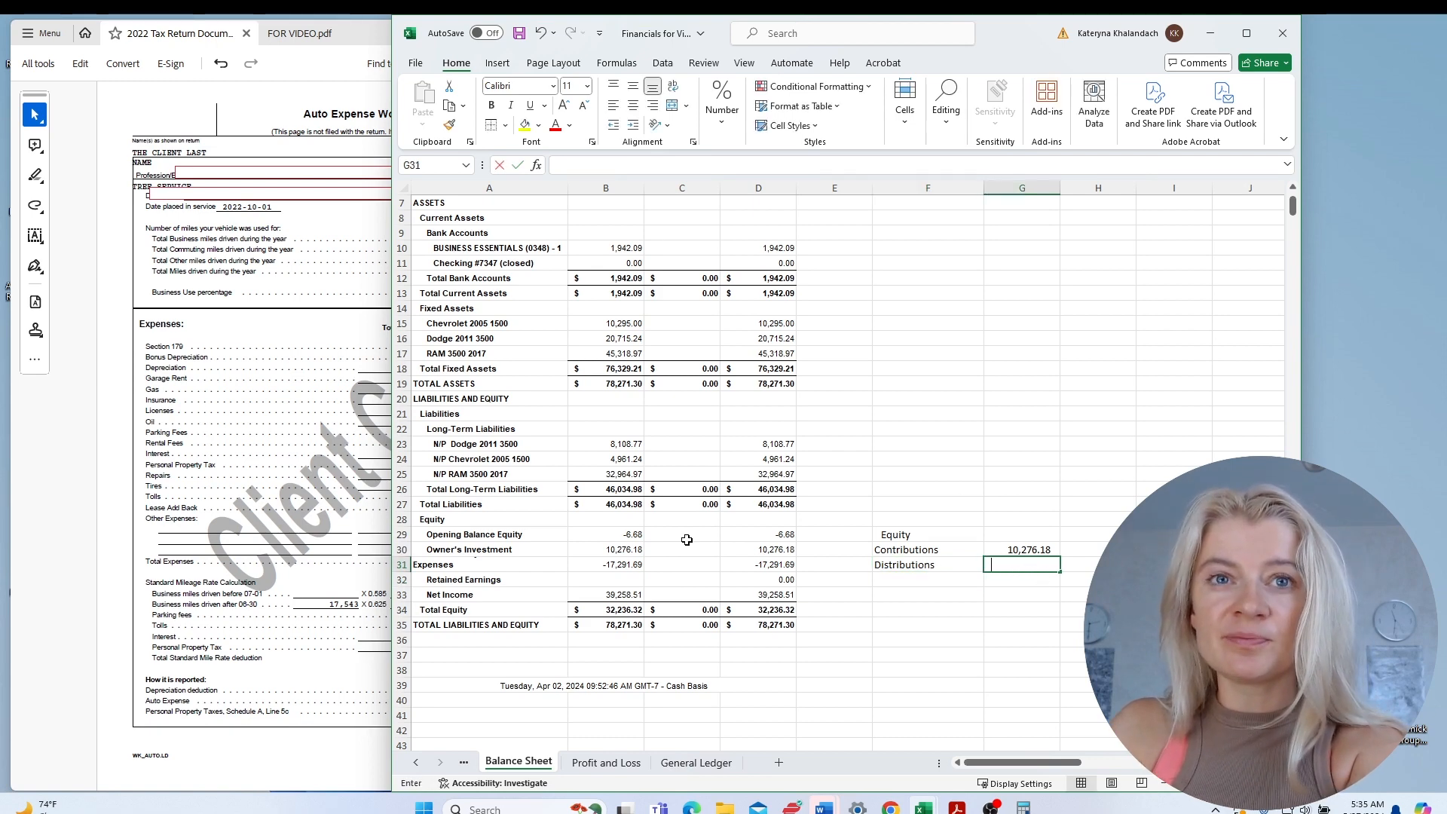
pyautogui.click(632, 536)
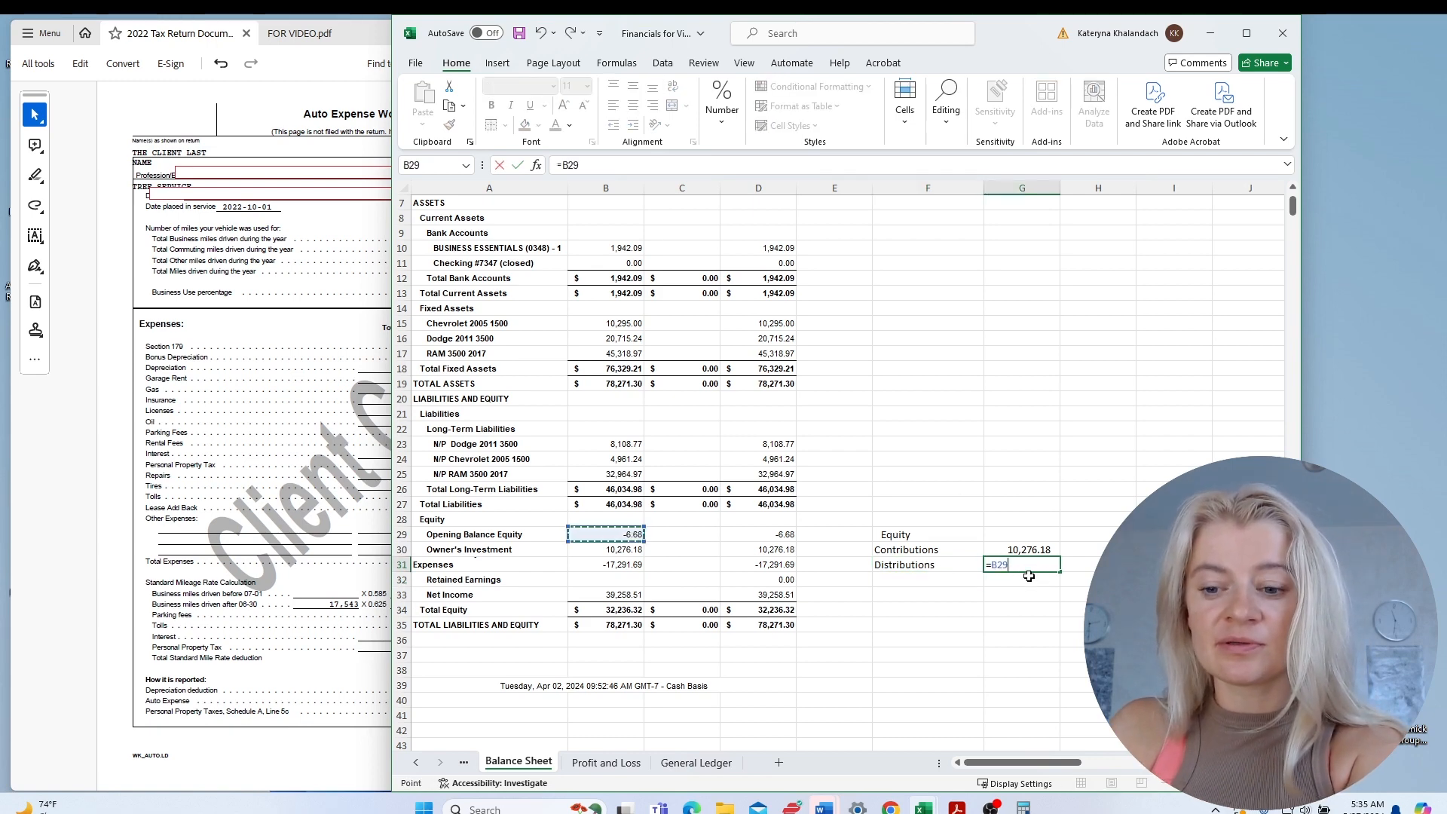
pyautogui.write('+')
pyautogui.click(632, 565)
pyautogui.press('Return')
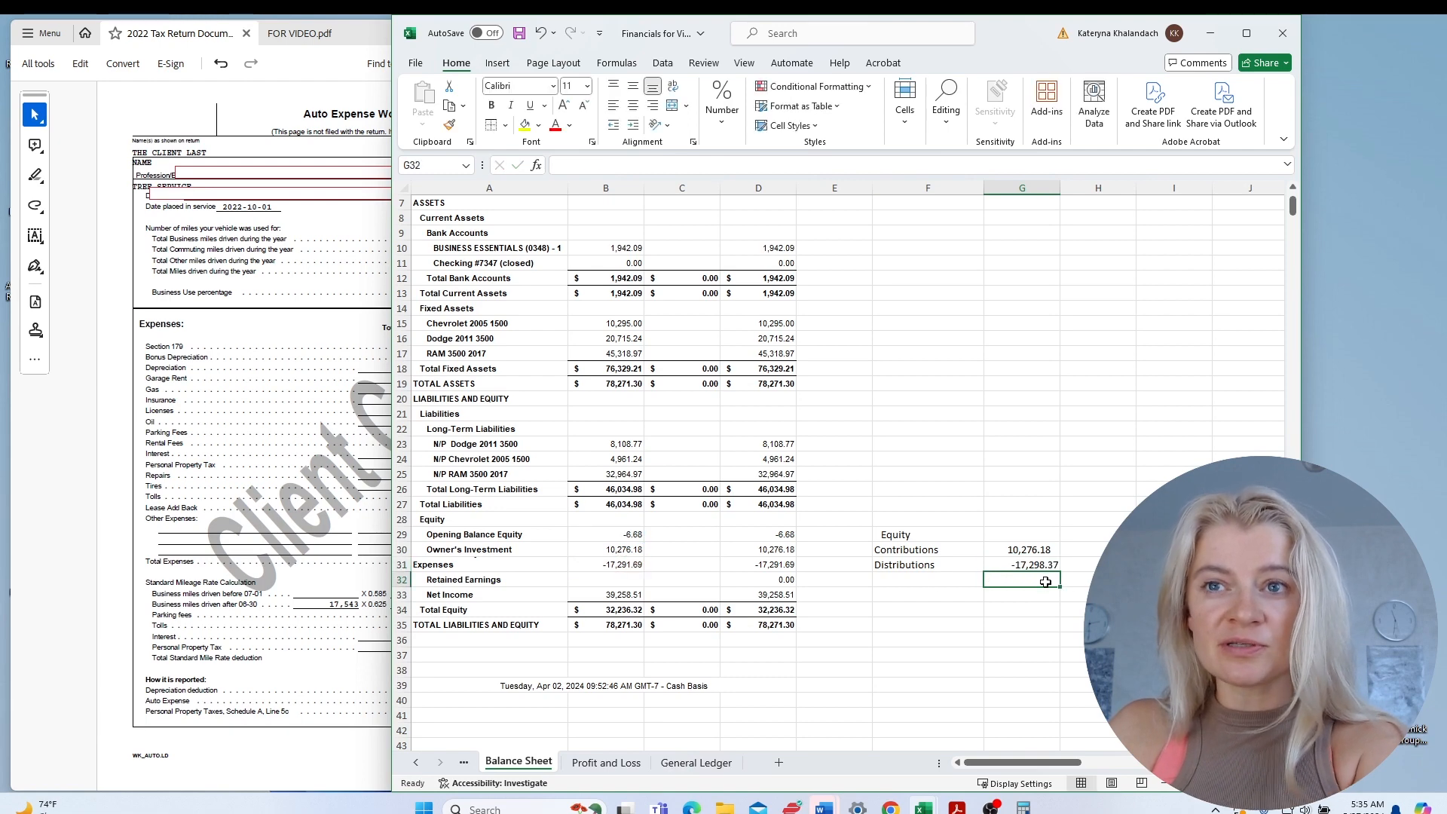
pyautogui.moveTo(1030, 554); pyautogui.dragTo(1030, 567)
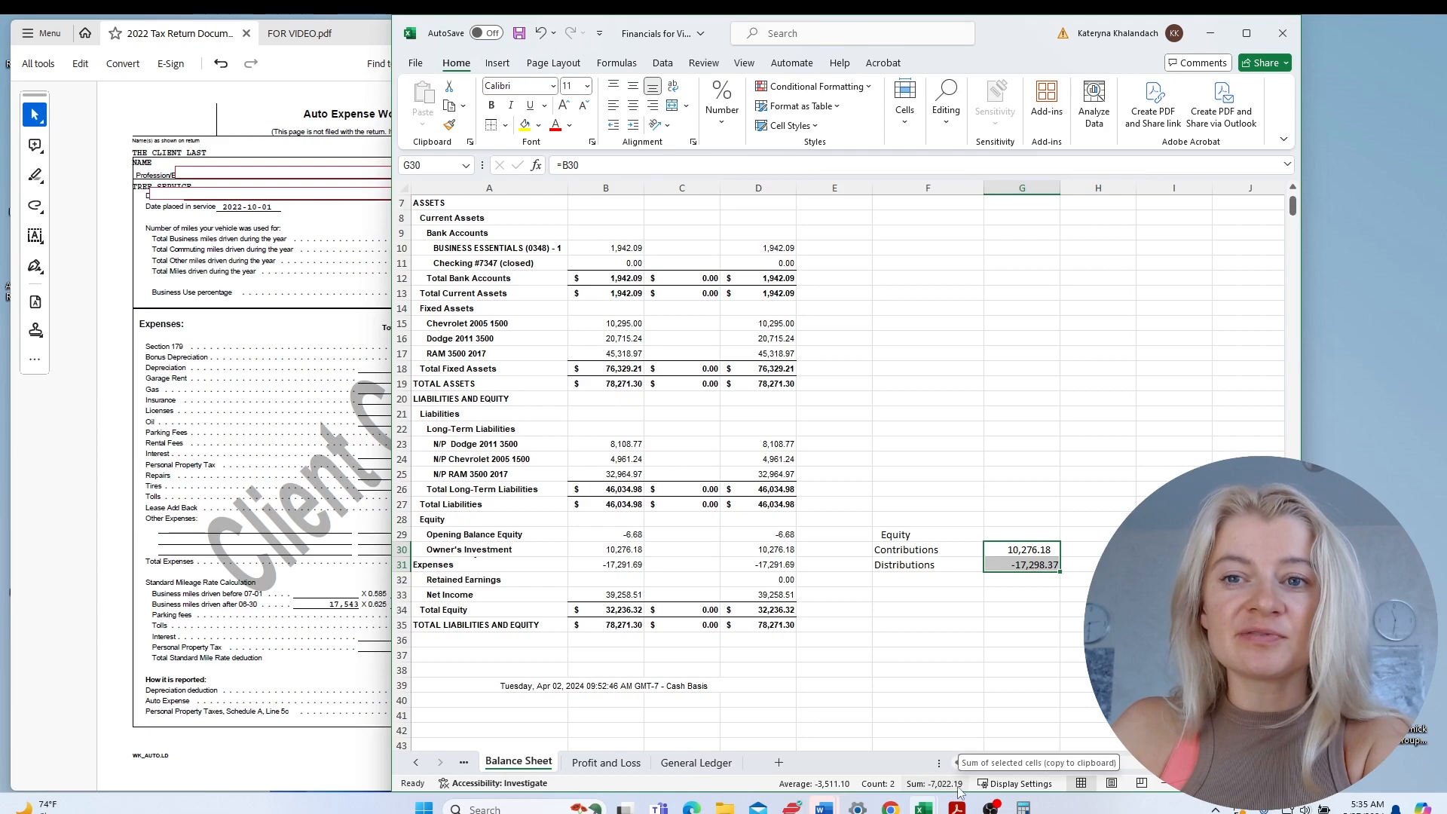
pyautogui.click(785, 577)
pyautogui.moveTo(632, 533); pyautogui.dragTo(631, 566)
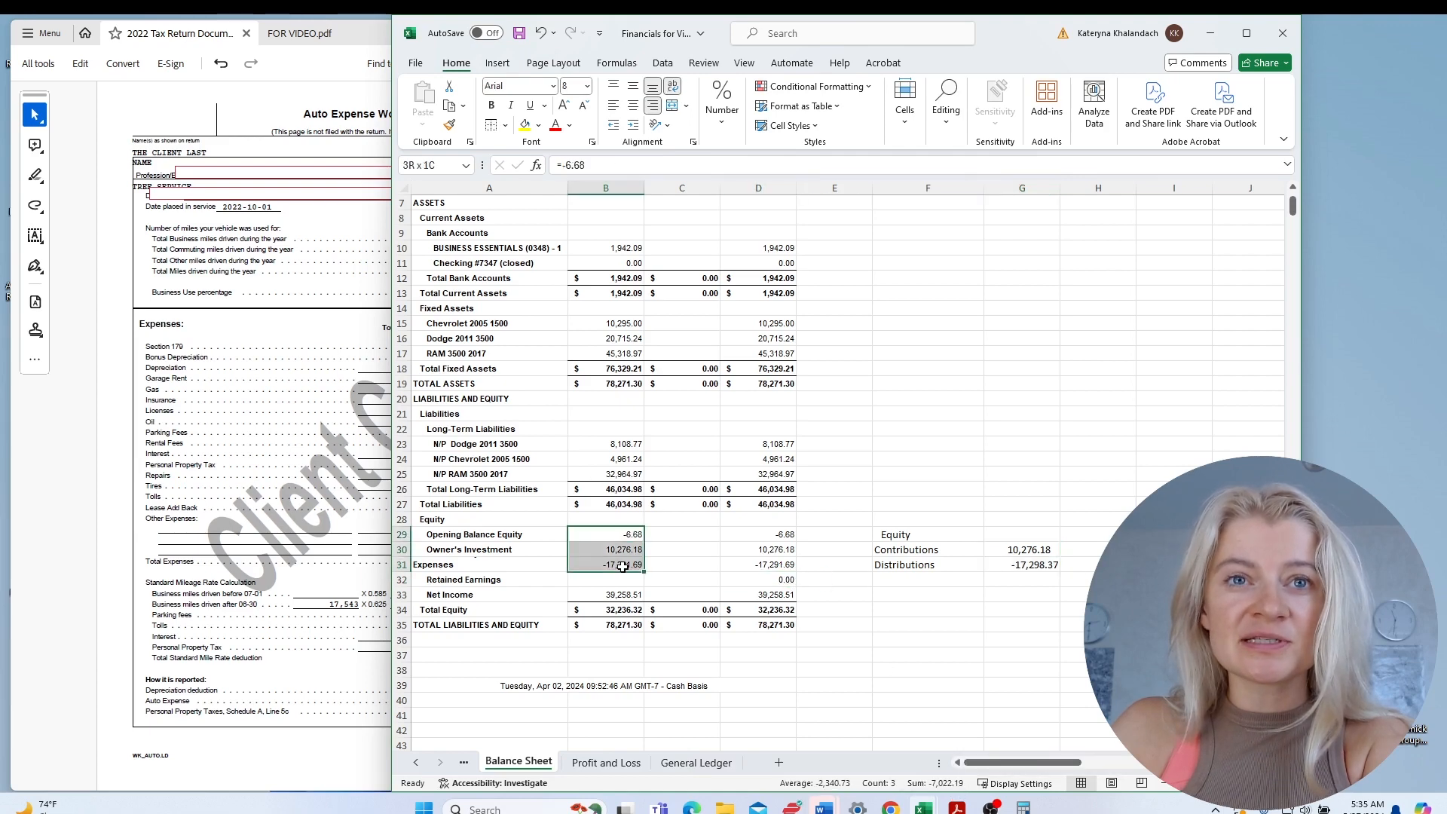
pyautogui.click(956, 640)
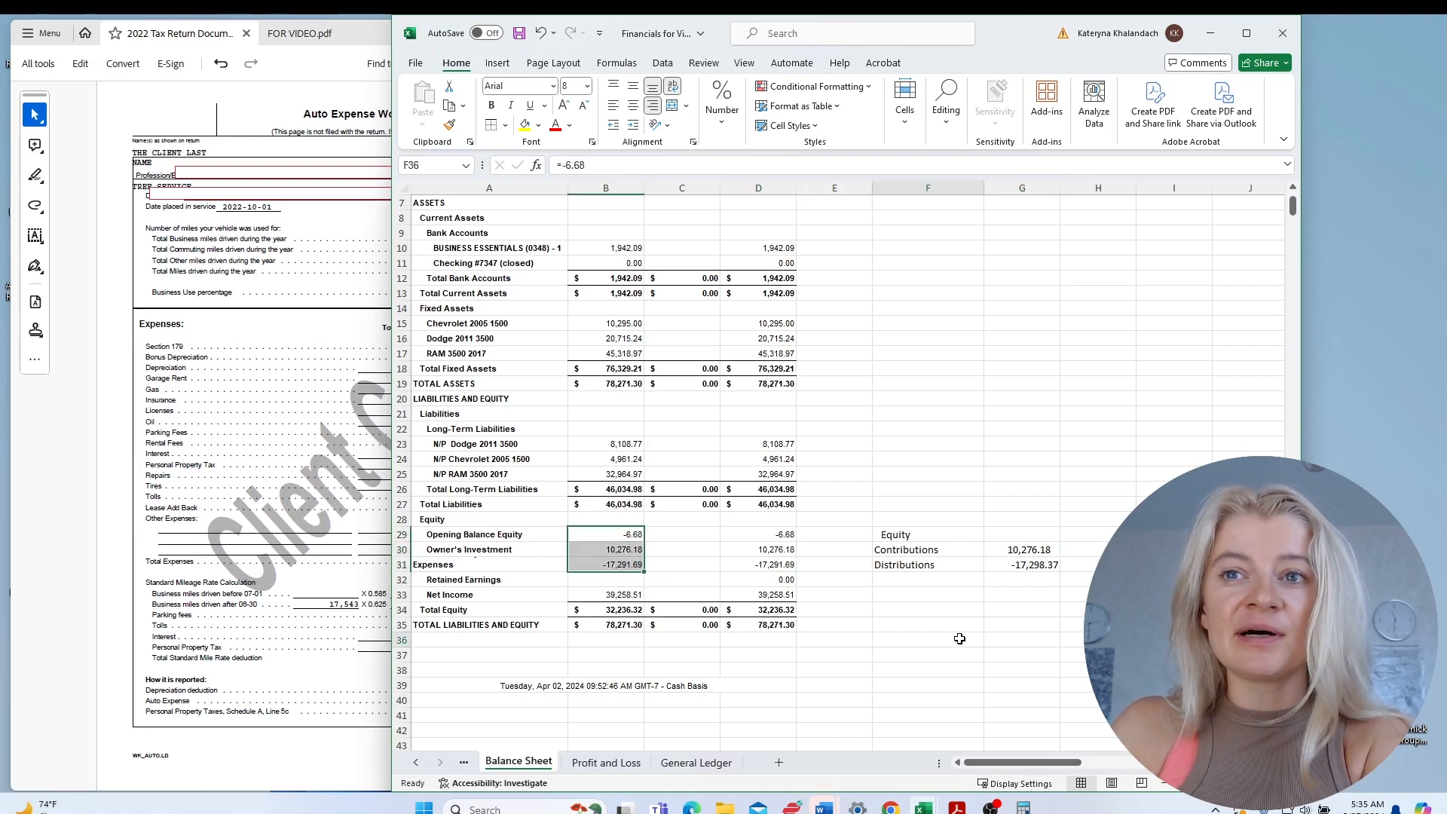
# Enter a SUM formula referencing G30 in G33 and label it "Net Distrbutions" in F33.
pyautogui.click(1027, 595)
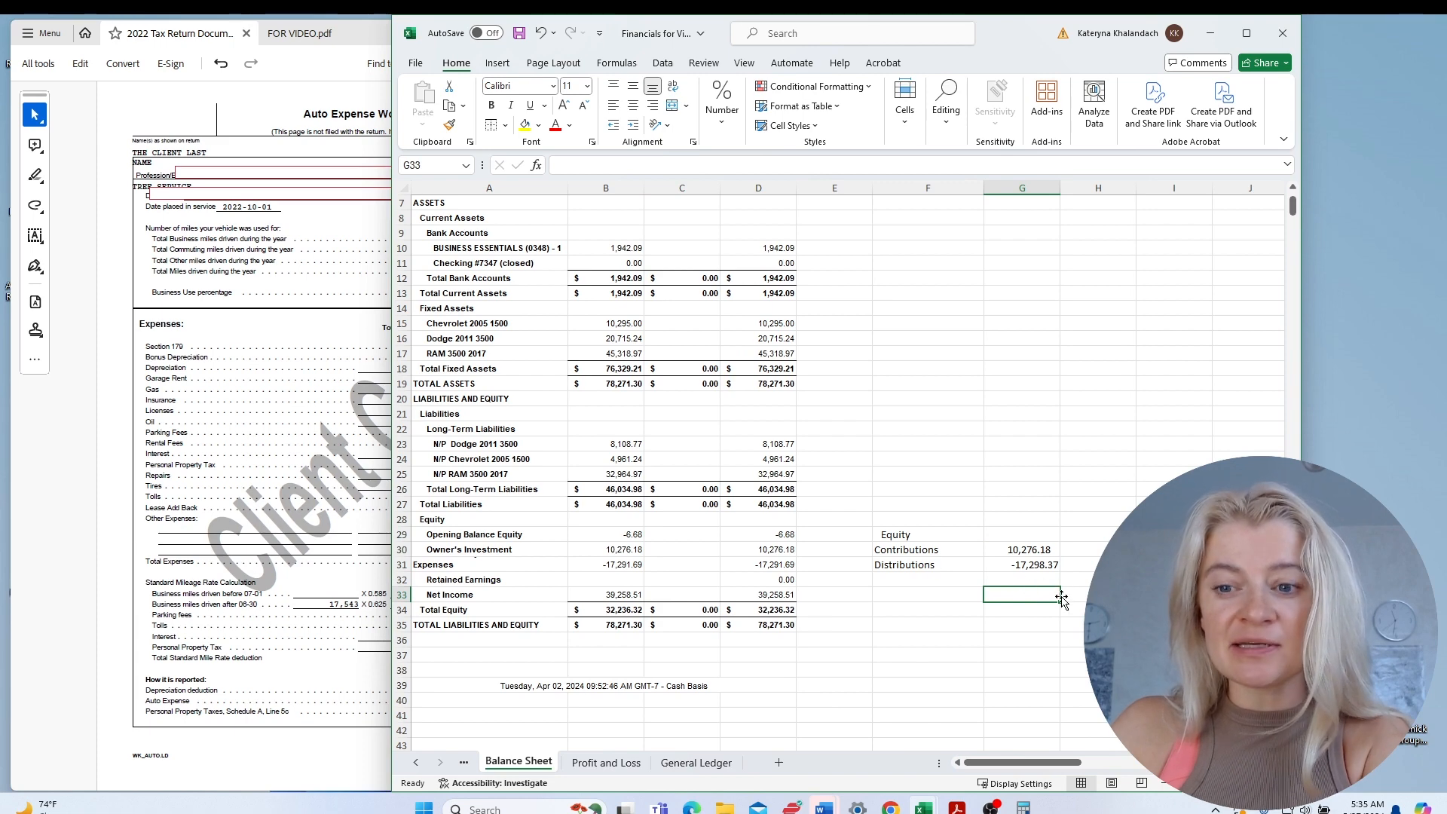
pyautogui.write('=sum(')
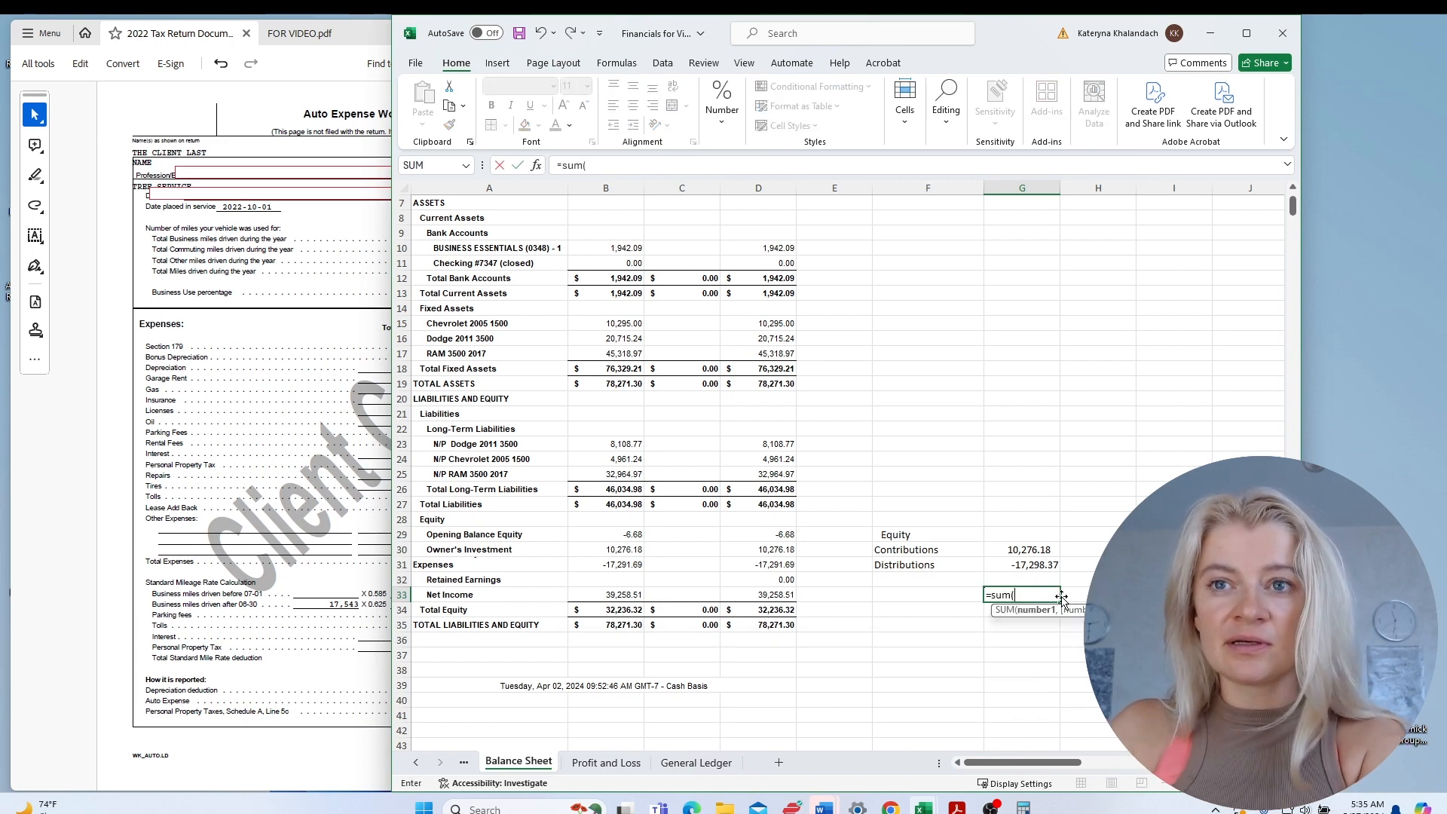
pyautogui.click(1037, 553)
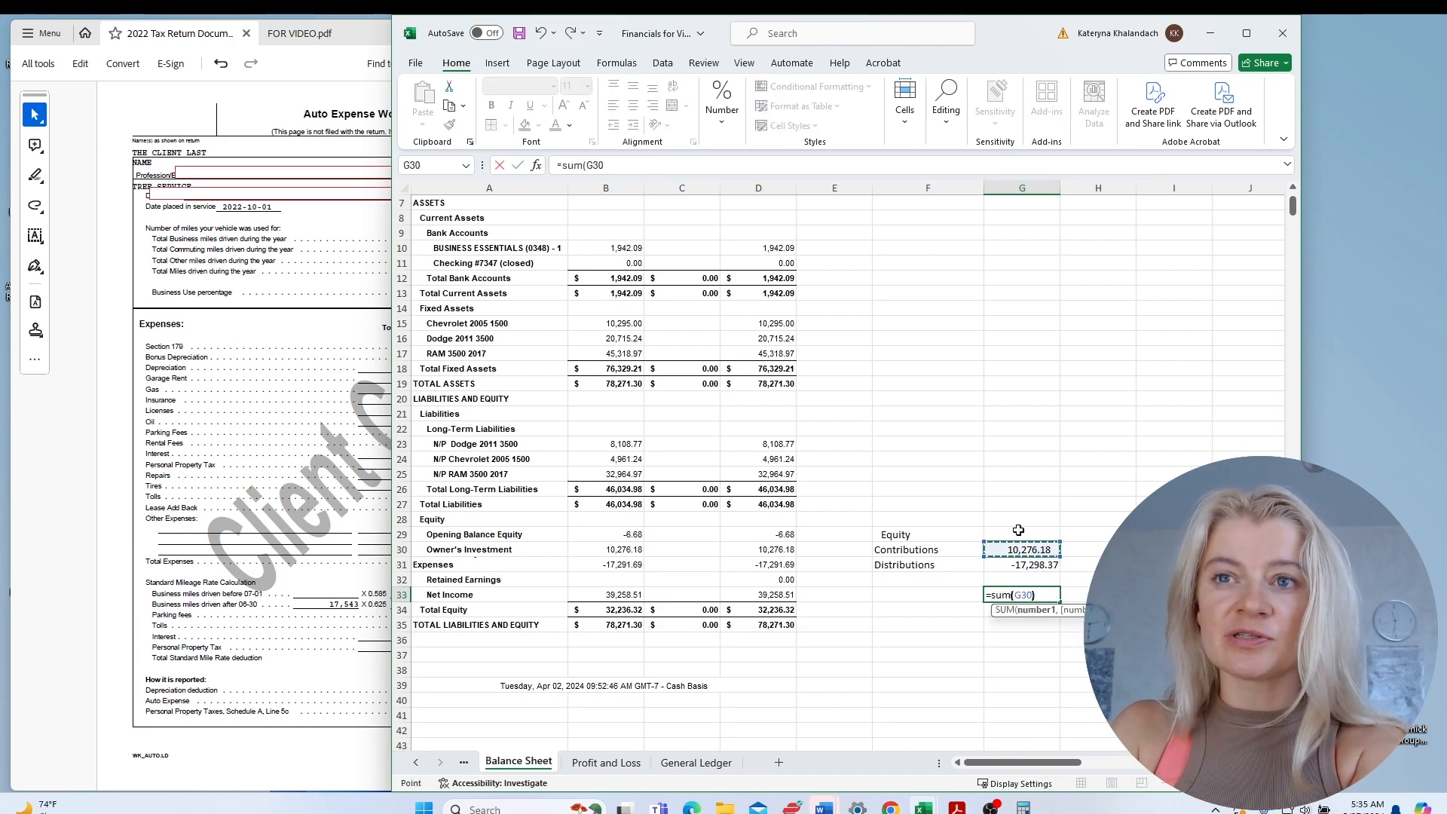
pyautogui.press('Return')
pyautogui.click(924, 593)
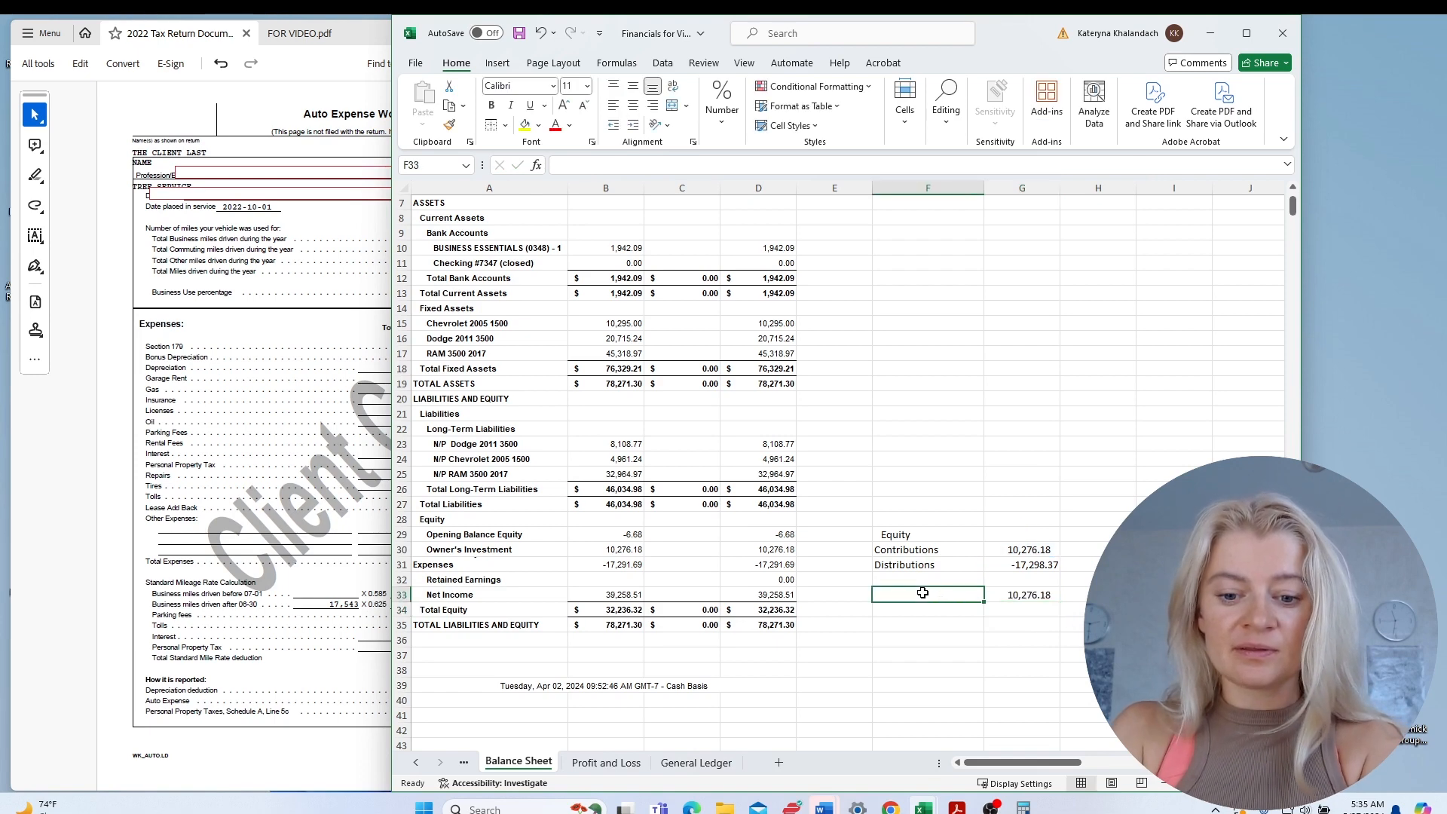
pyautogui.write('Net D')
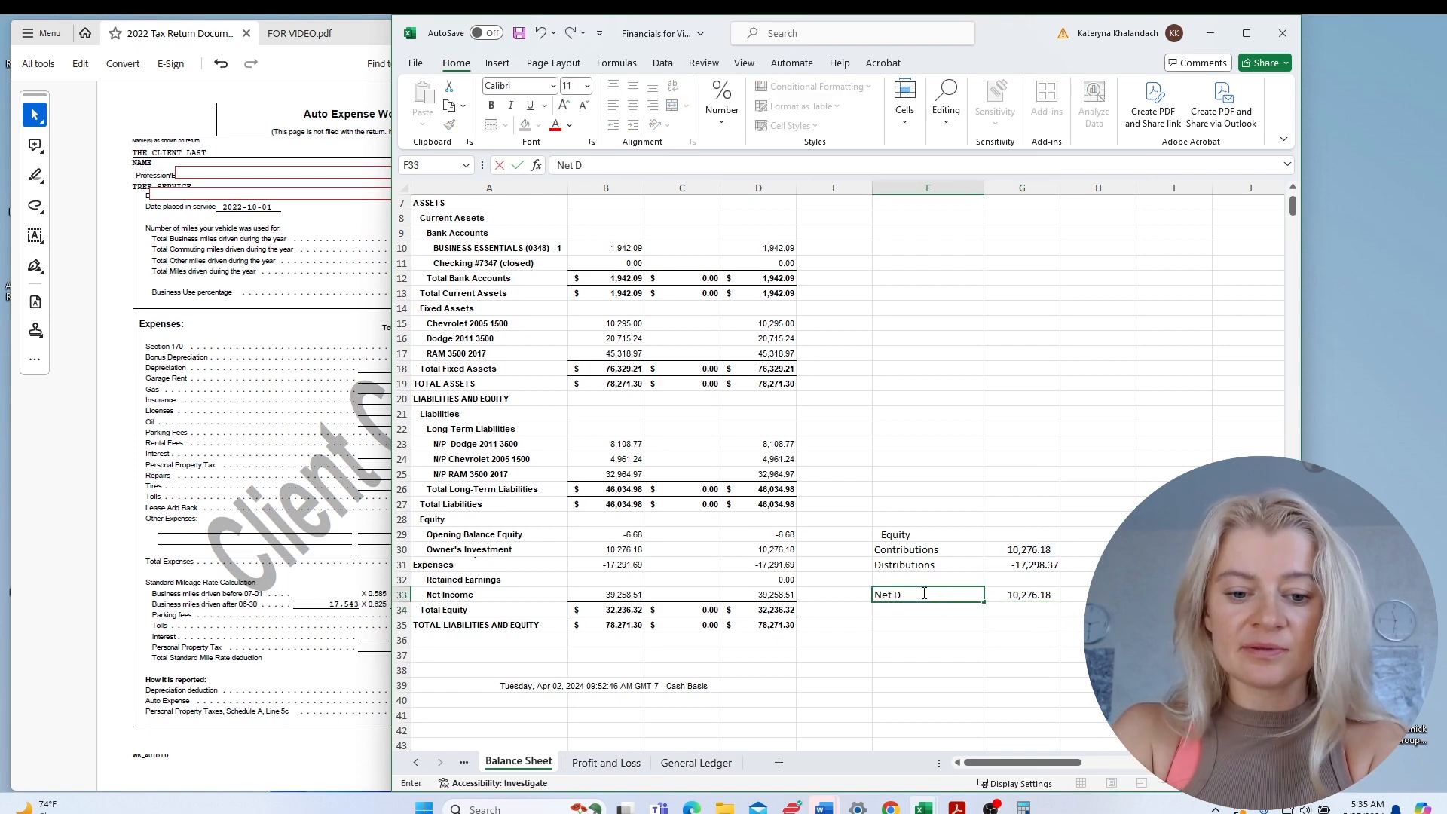
pyautogui.write('istrbuti')
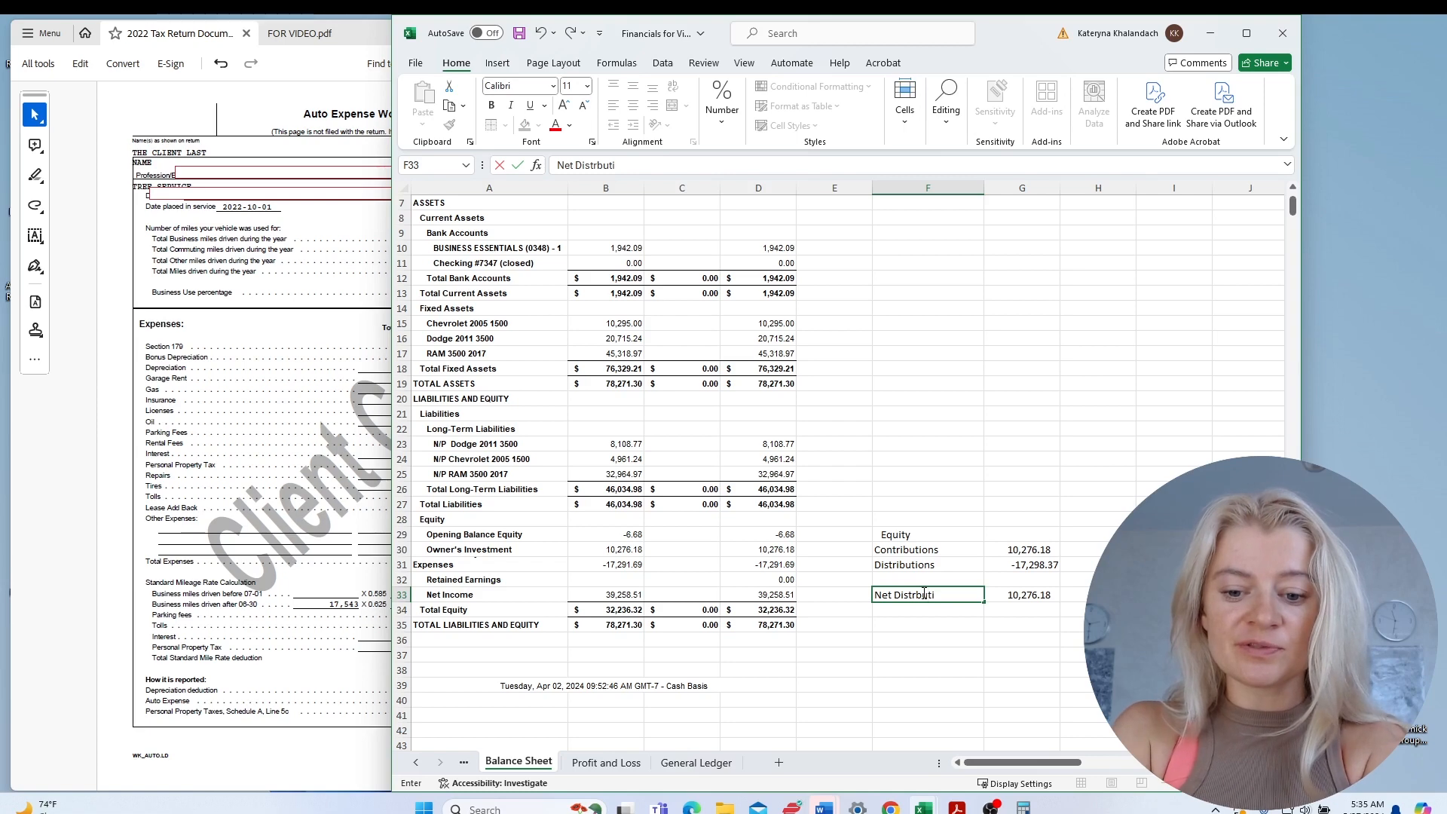
pyautogui.write('ons')
pyautogui.click(688, 536)
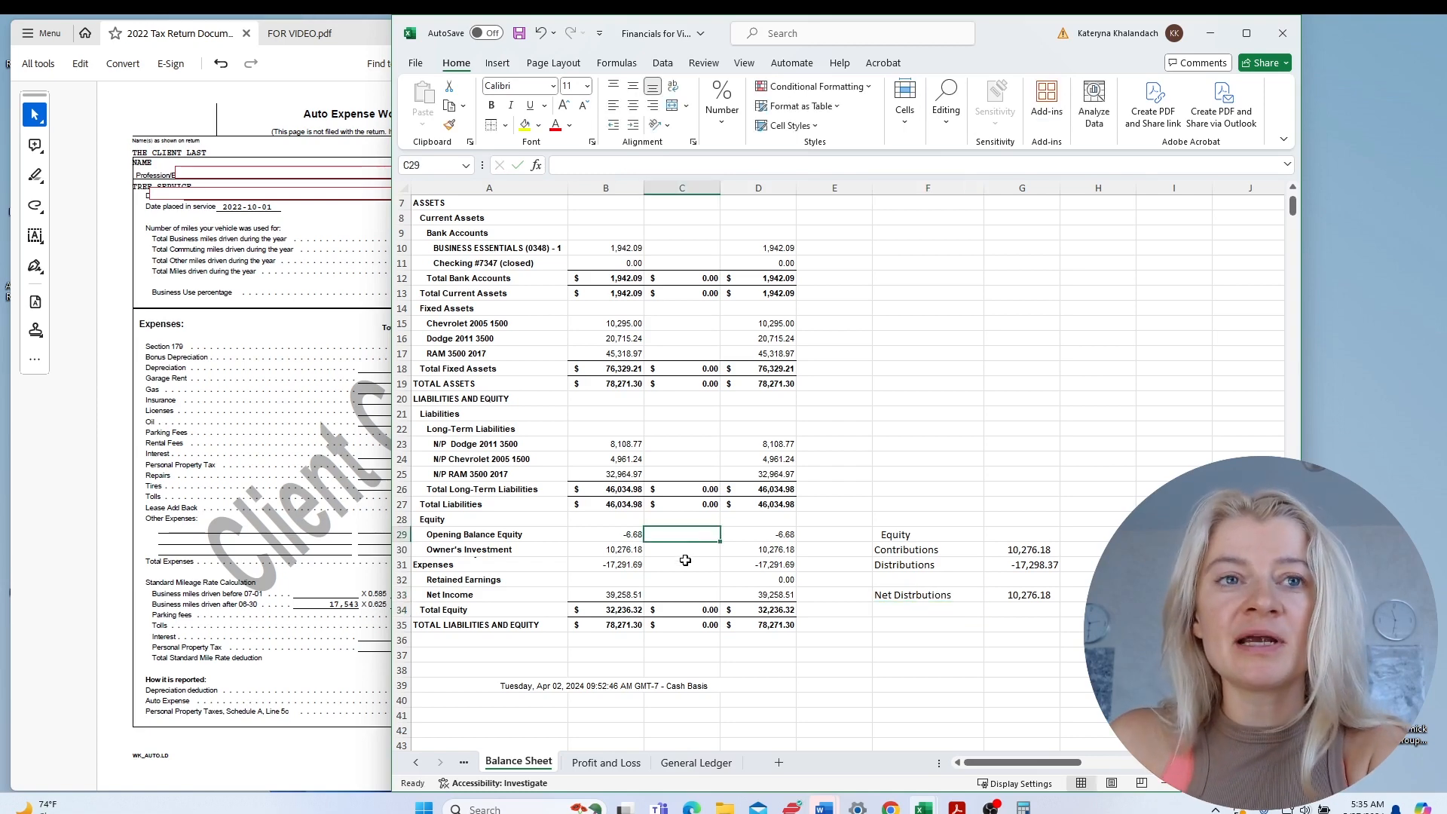
# Add a top border line to the net distributions row across F33:G33.
pyautogui.click(1012, 672)
pyautogui.click(902, 640)
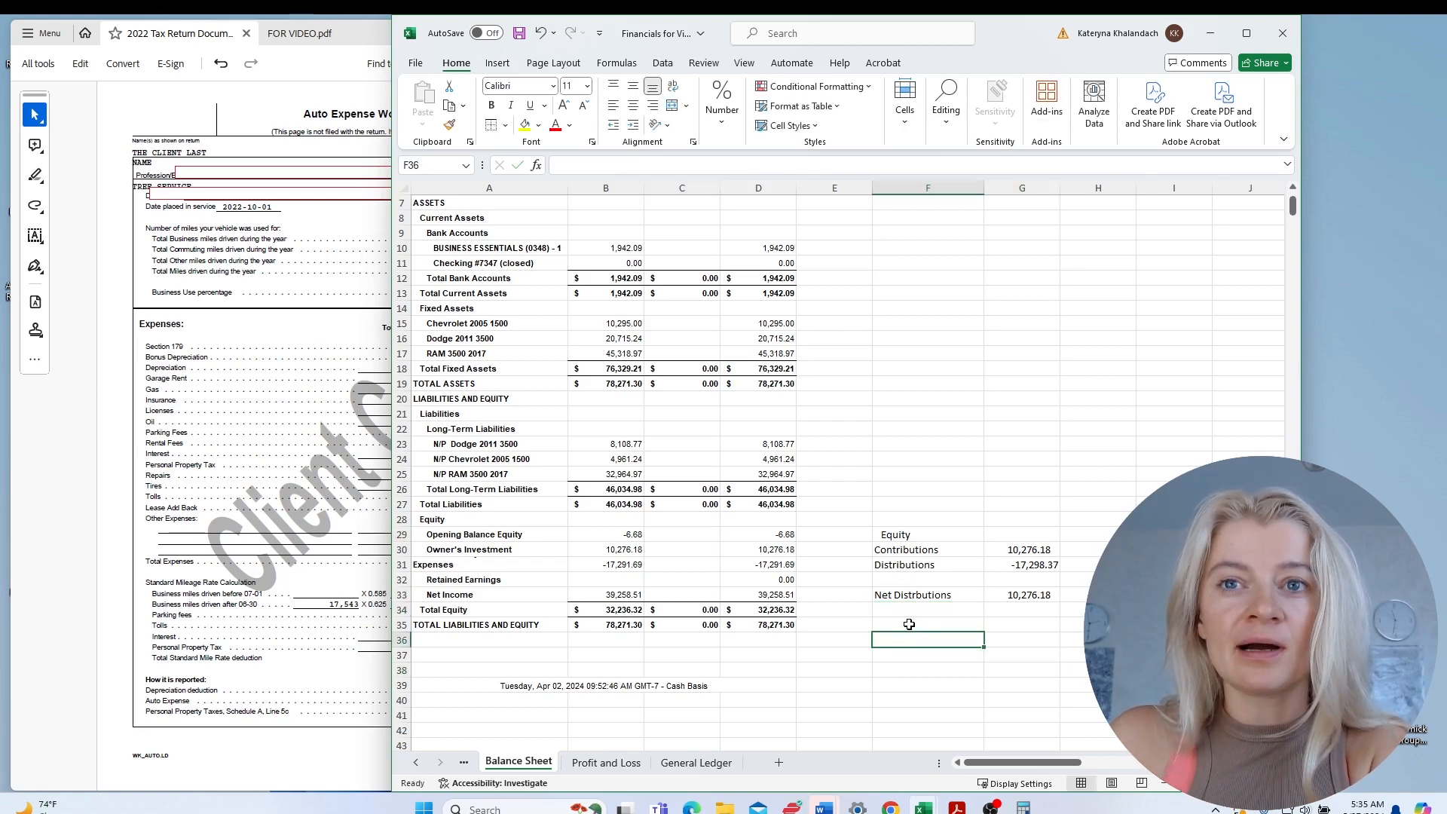
pyautogui.click(911, 625)
pyautogui.moveTo(924, 594); pyautogui.dragTo(1029, 594)
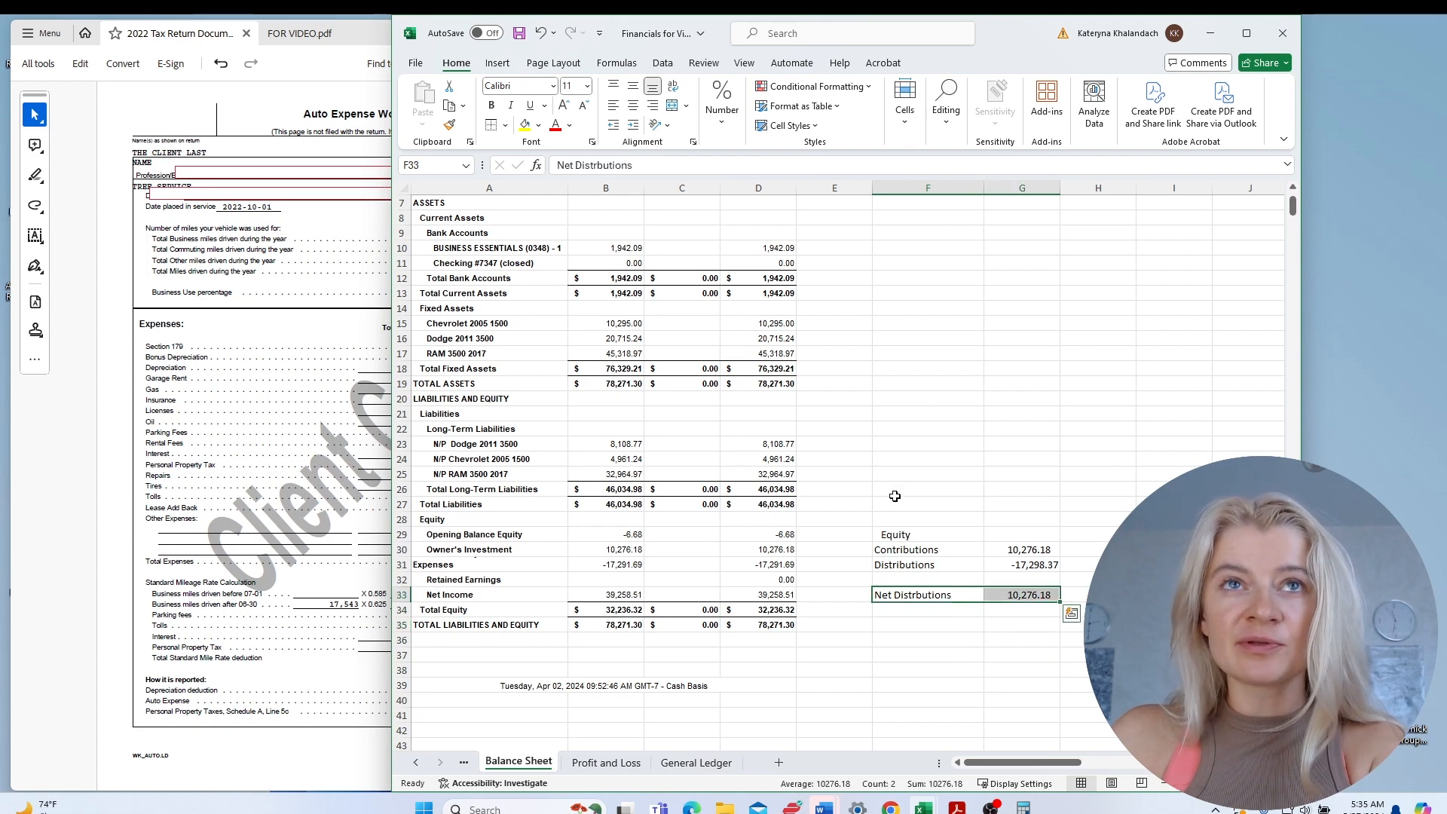
pyautogui.click(491, 125)
pyautogui.click(1170, 505)
pyautogui.click(929, 642)
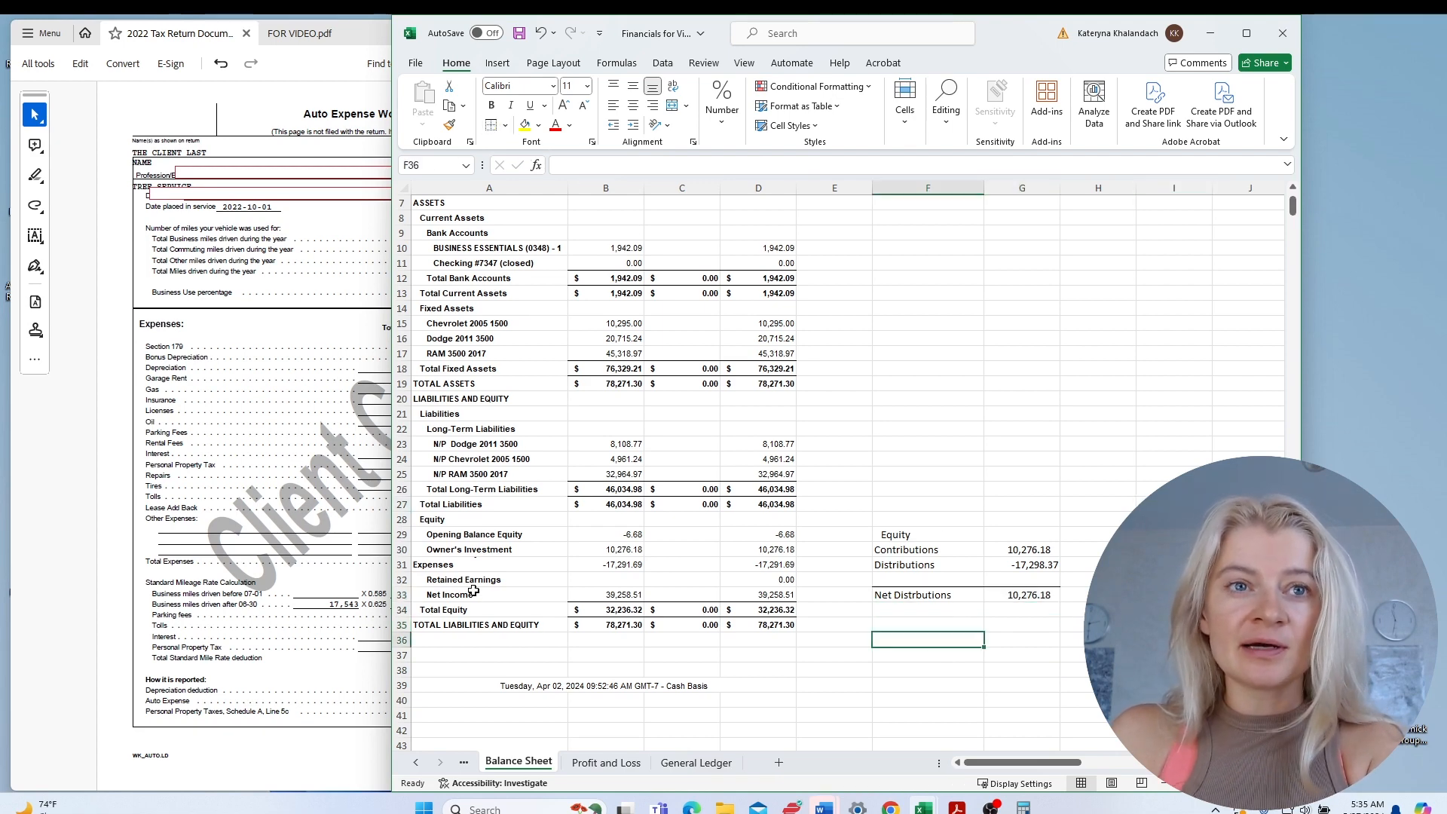
# Start a retained earnings section with the heading "RE" in F36 and the label "2023 Book Income" in F37.
pyautogui.doubleClick(928, 638)
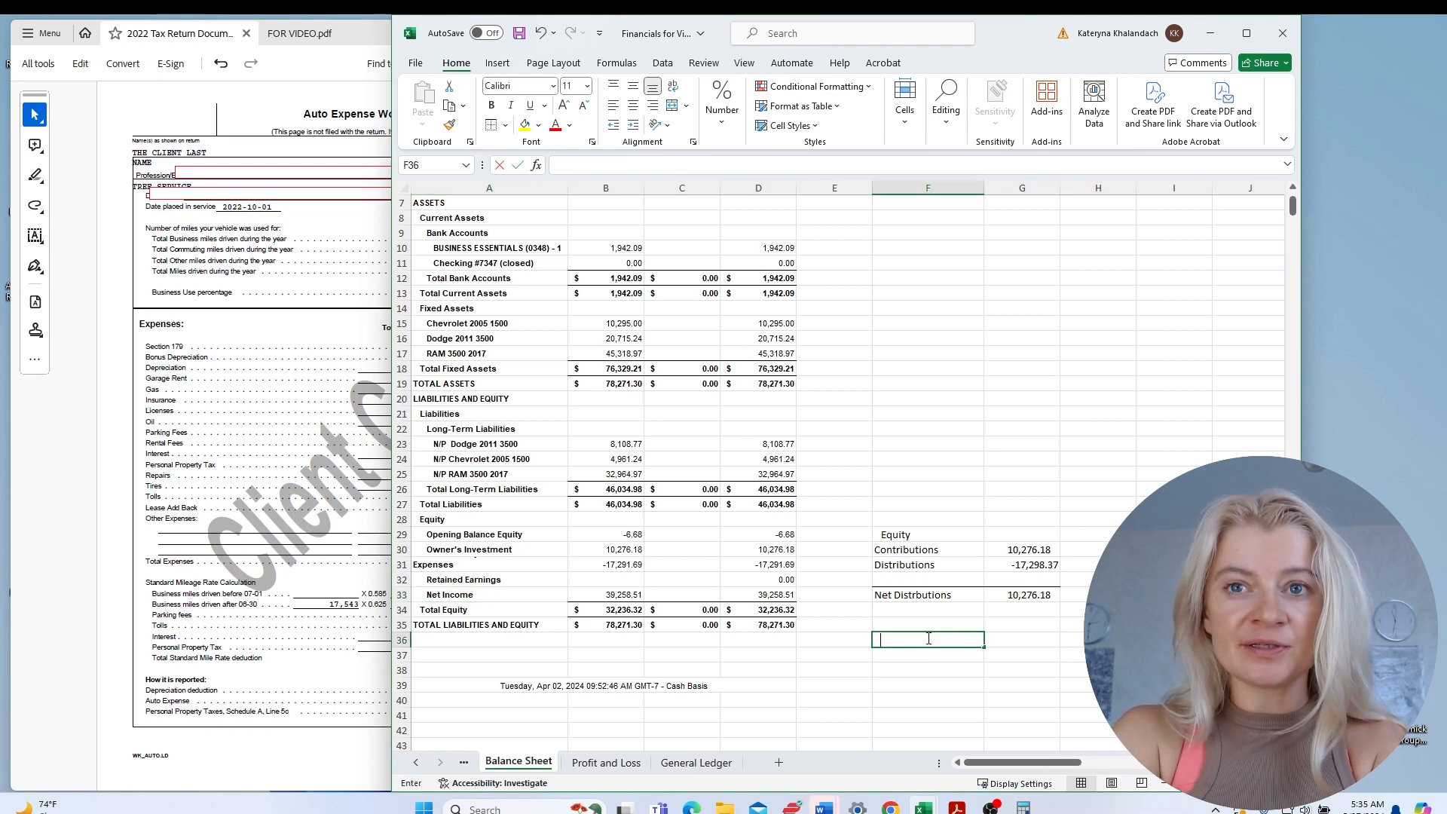
pyautogui.write('RE')
pyautogui.press('Return')
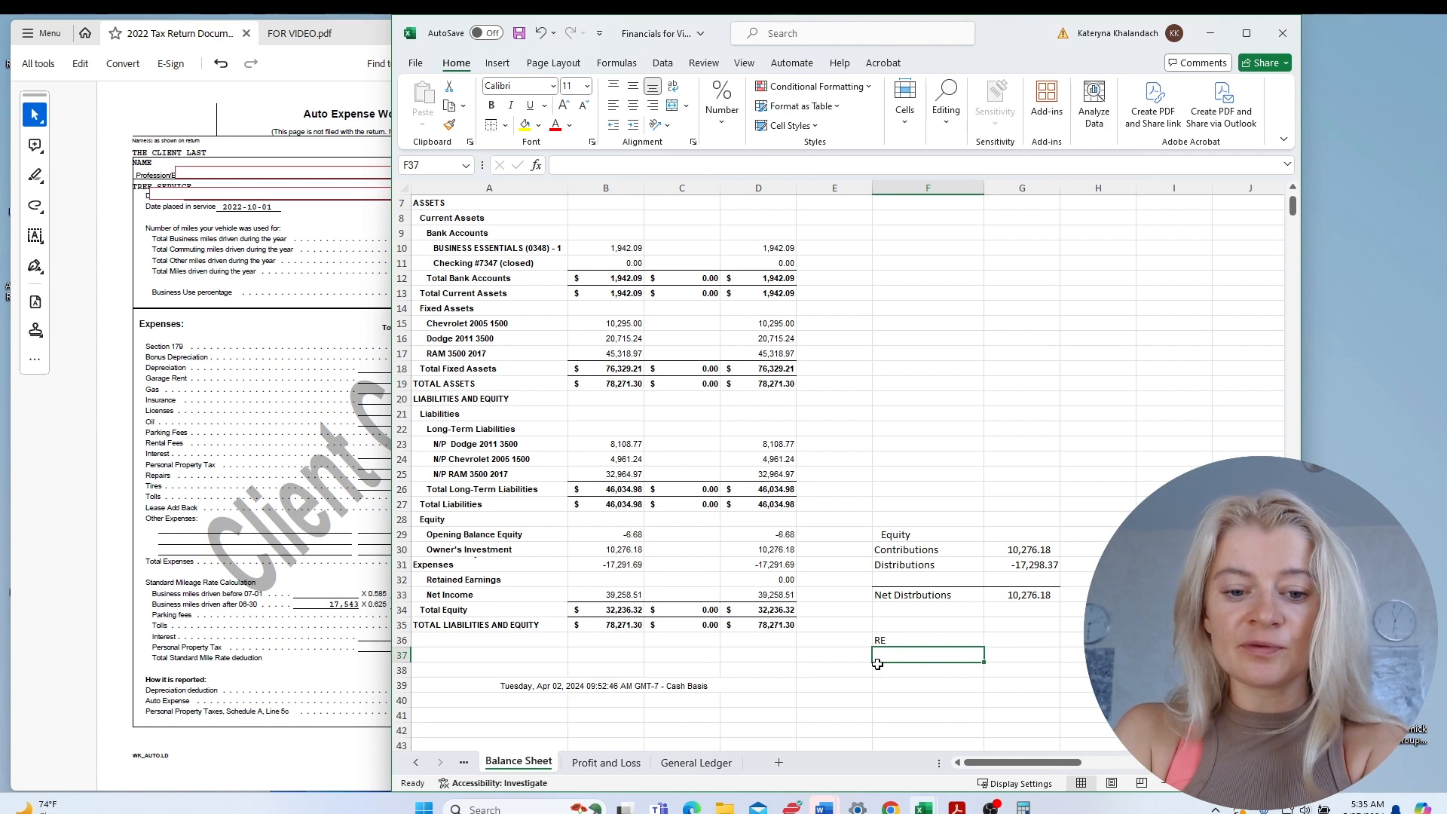
pyautogui.write('2023 Book Income')
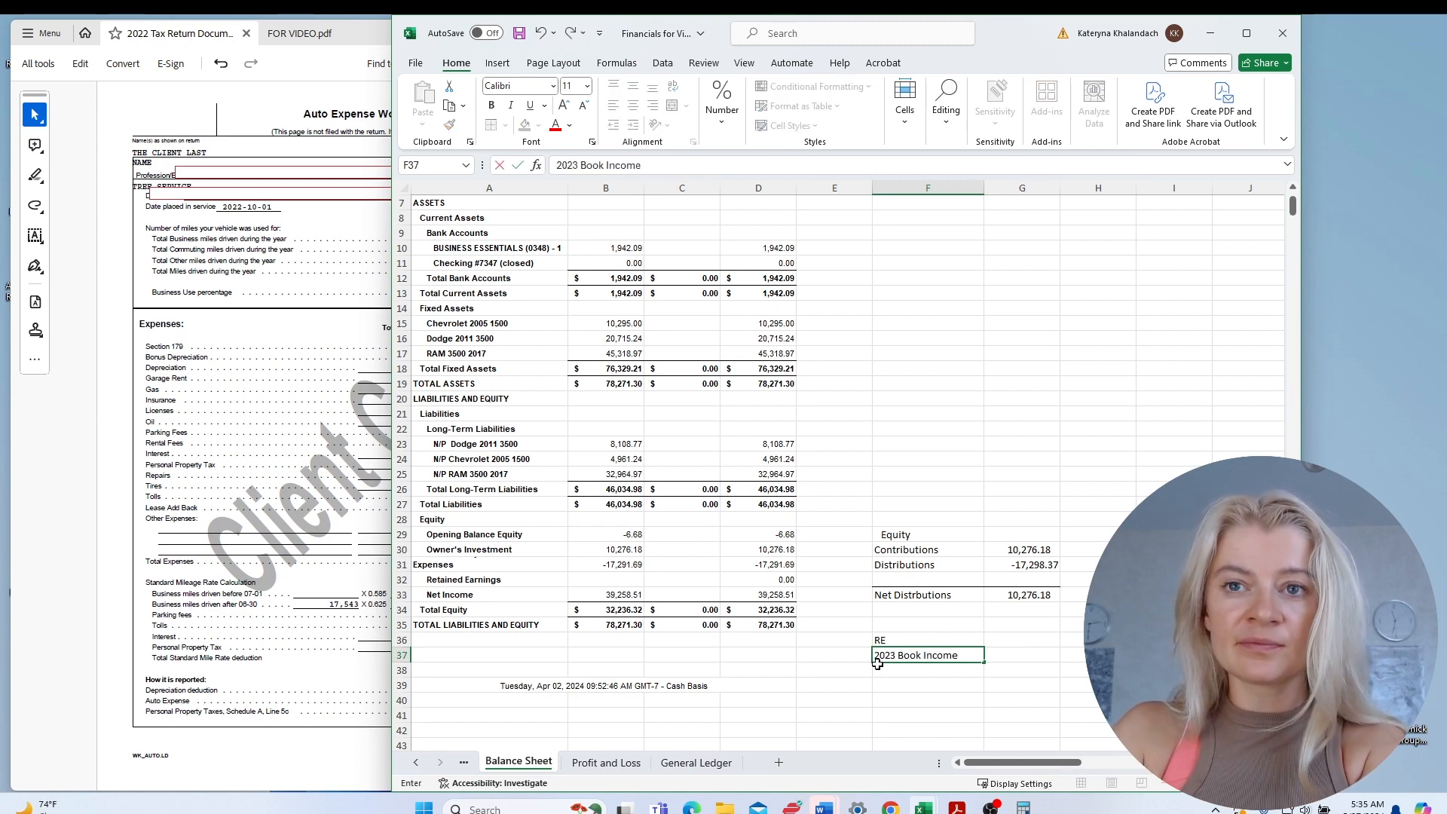
# Enter =B33 in G37 to bring in net income as the 2023 Book Income amount.
pyautogui.click(1029, 654)
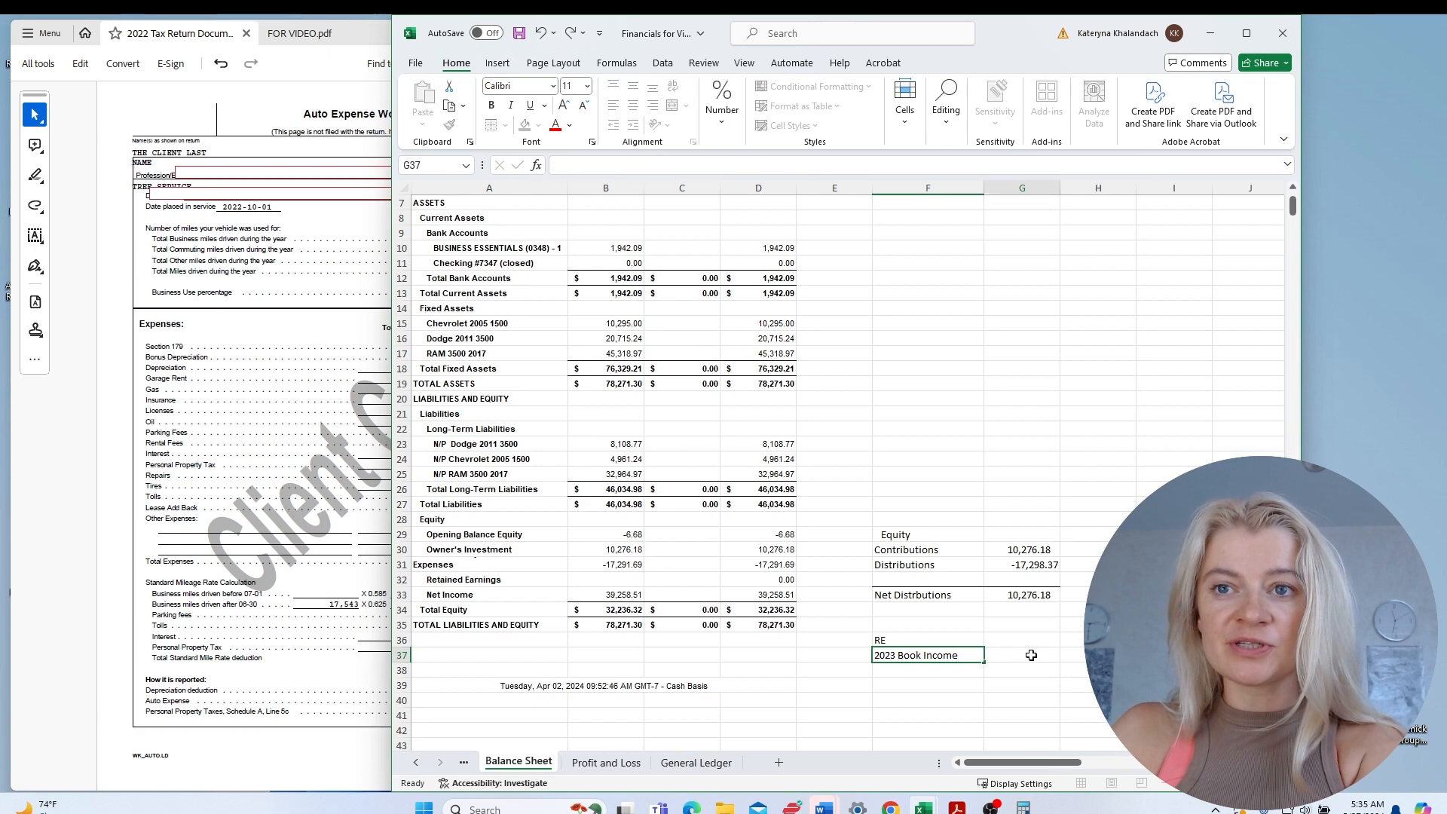
pyautogui.write('=')
pyautogui.click(615, 595)
pyautogui.press('Return')
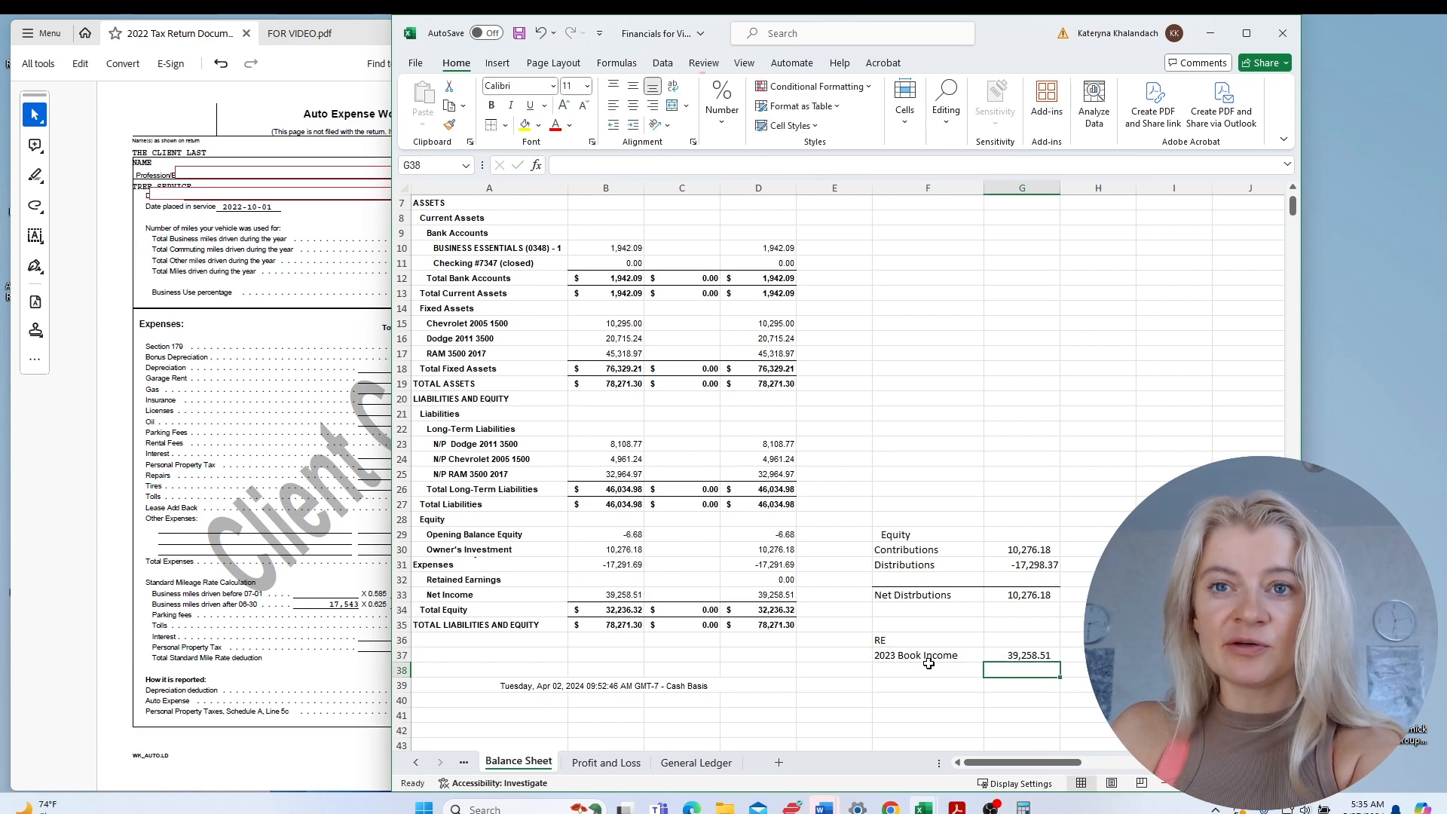
# Add a net distributions row to the RE section, with =F33 as the label in F38 and =-G33 as the amount in G38.
pyautogui.click(917, 671)
pyautogui.click(921, 594)
pyautogui.hotkey('ctrl', 'c')
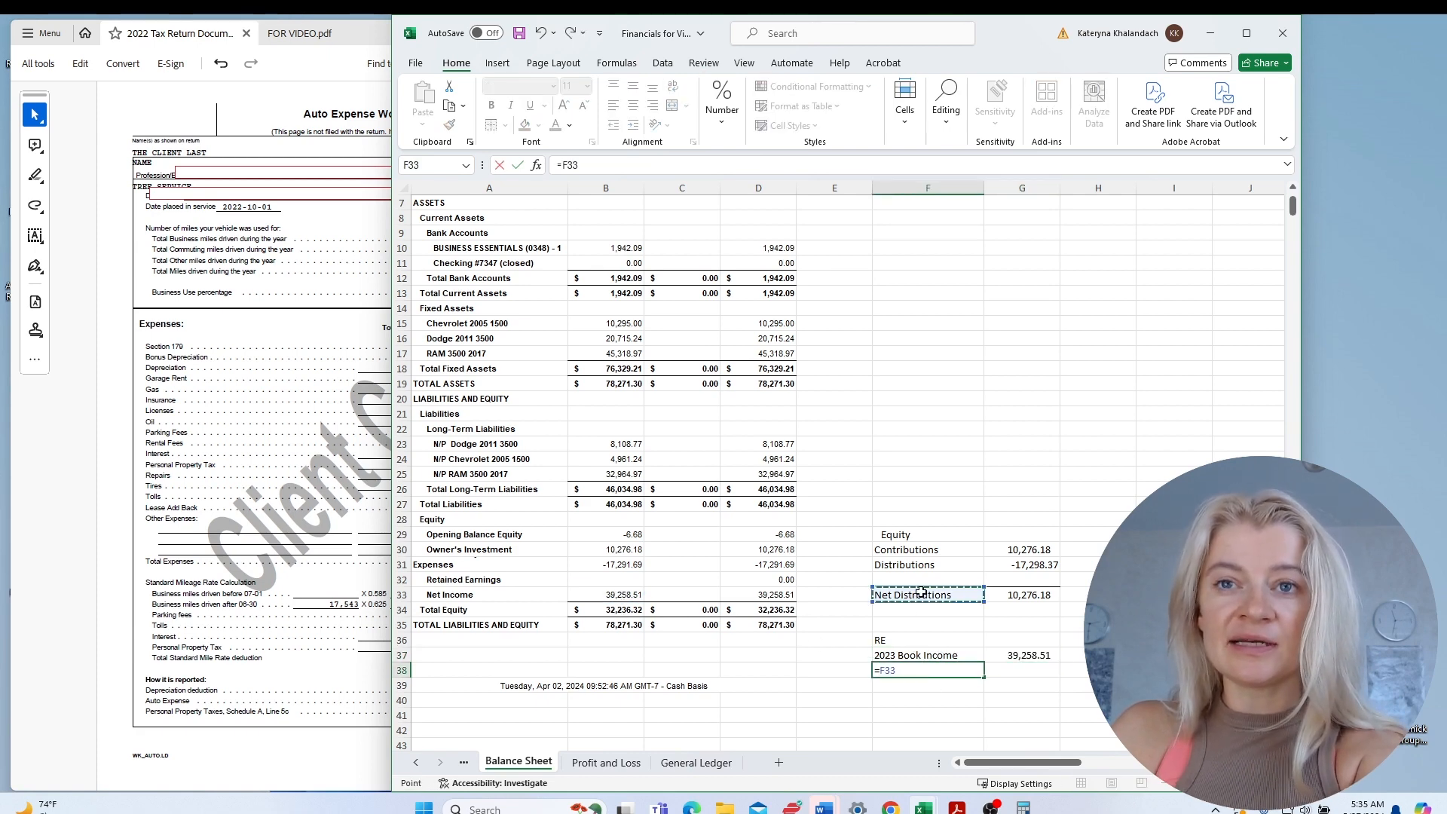
pyautogui.click(931, 670)
pyautogui.press('Return')
pyautogui.click(1021, 673)
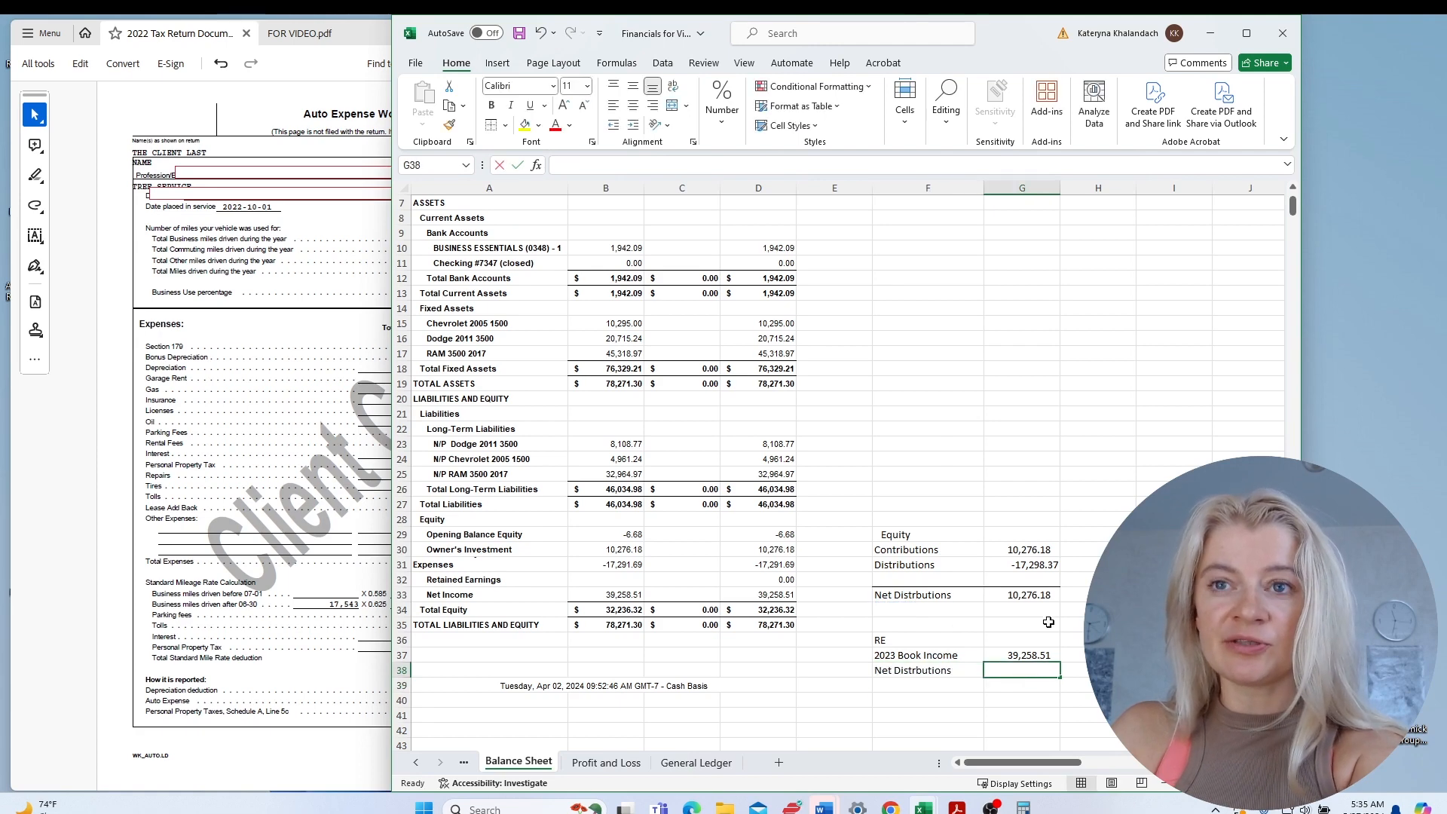
pyautogui.write('=')
pyautogui.write('-')
pyautogui.click(1030, 595)
pyautogui.press('Return')
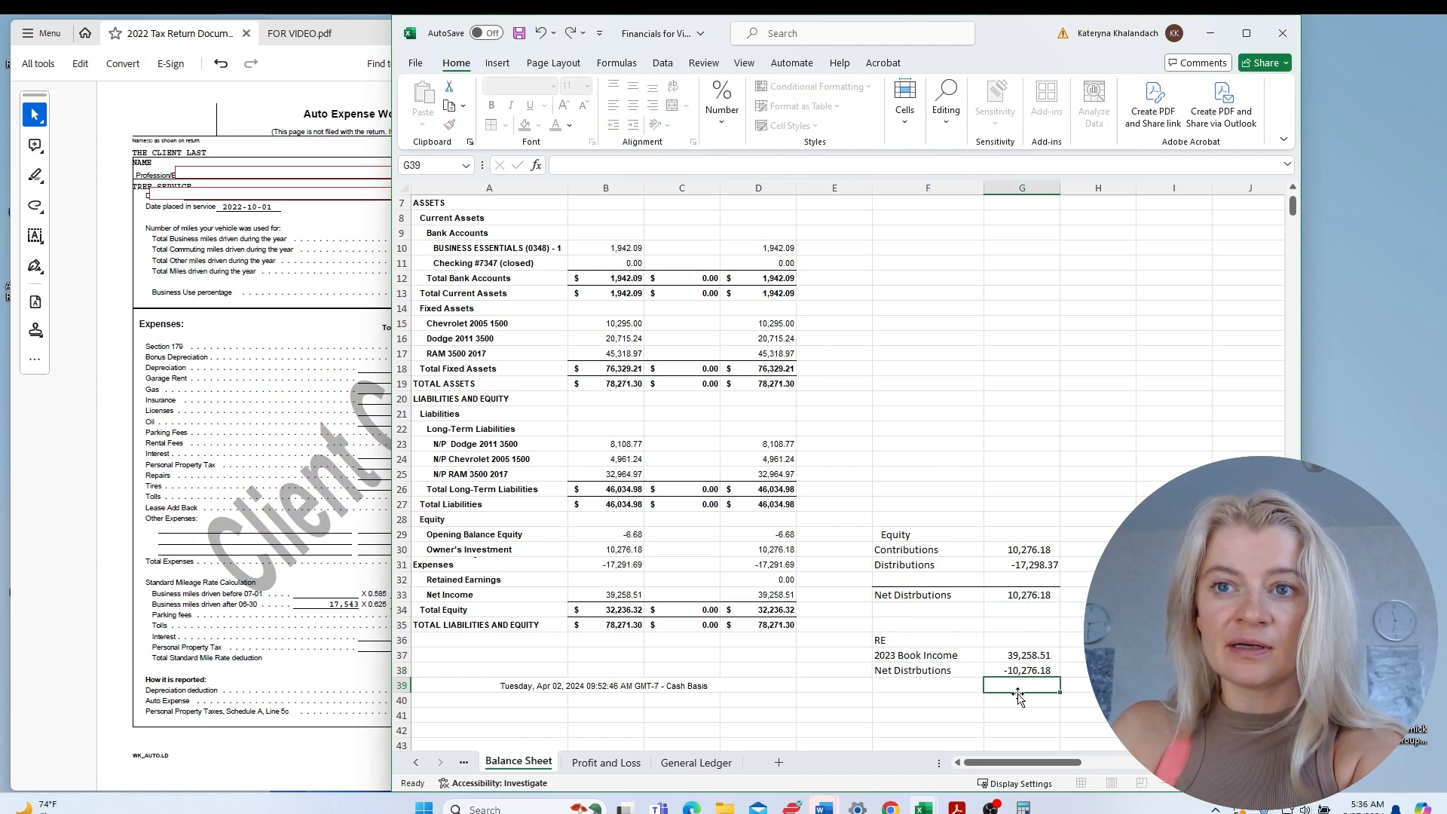
# Total the RE section in G39 with a SUM of G37:G38.
pyautogui.write('=sum(')
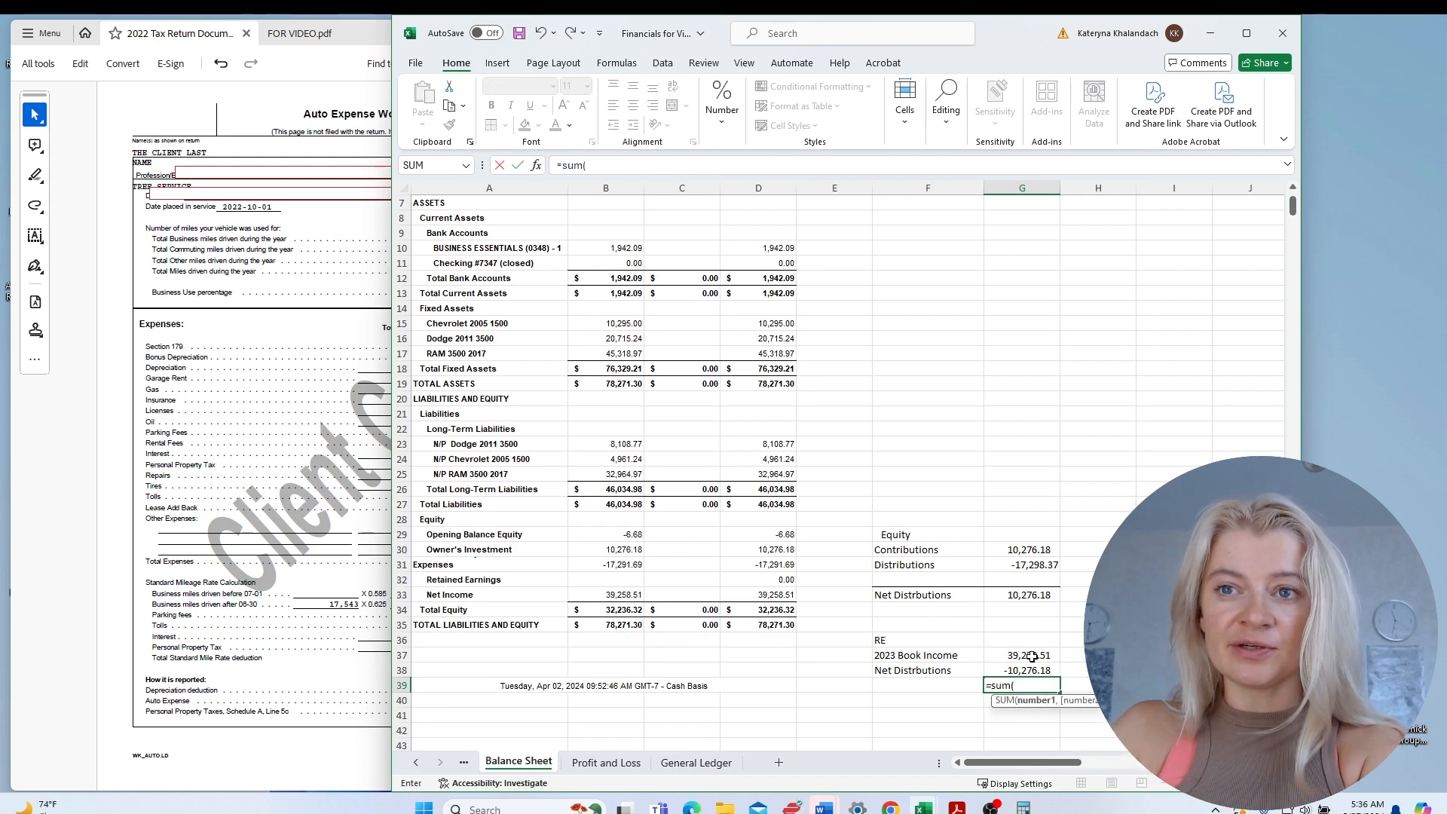
pyautogui.moveTo(1032, 656); pyautogui.dragTo(1029, 671)
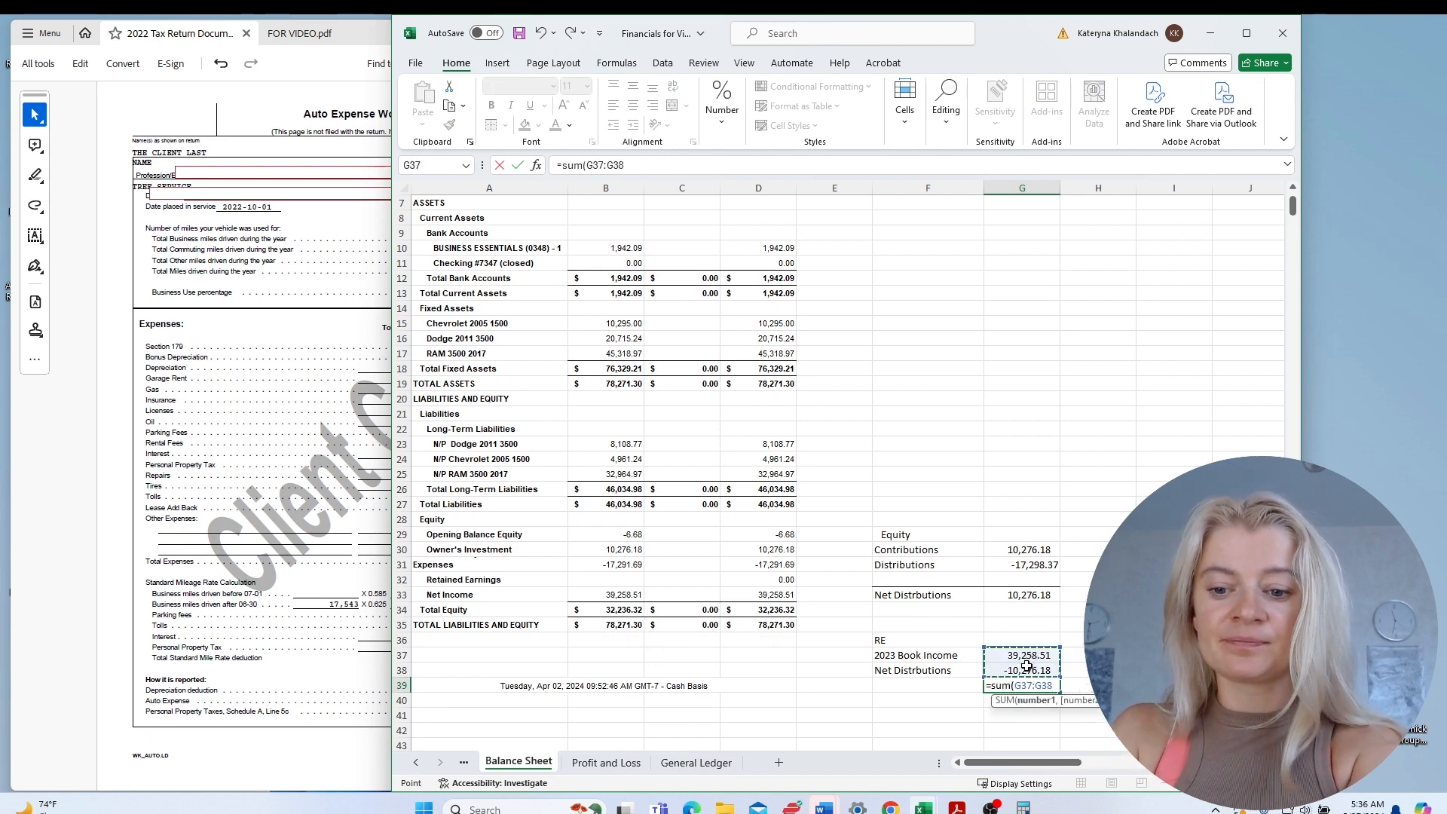
pyautogui.press('Return')
pyautogui.click(1027, 684)
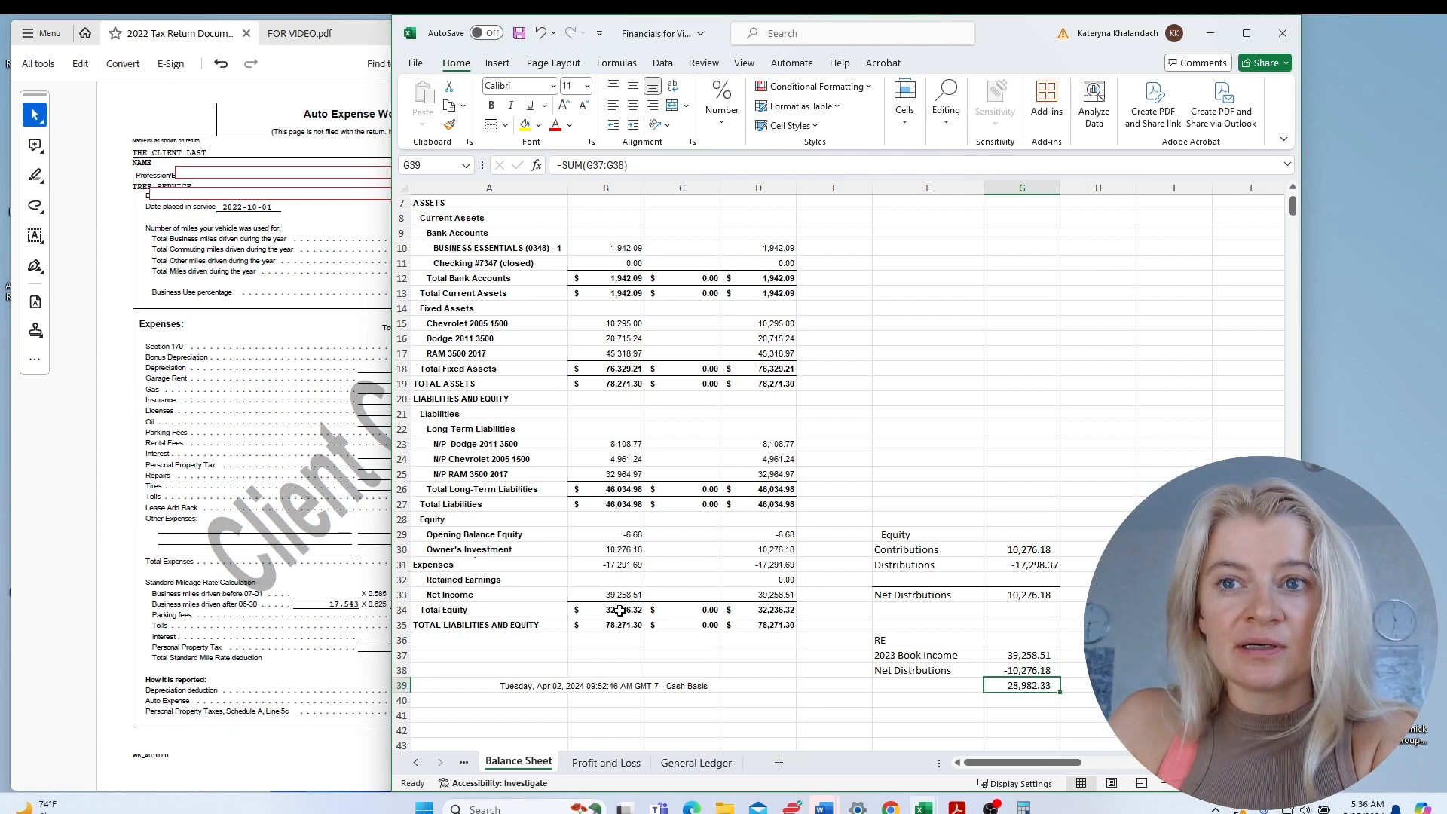
# Review the Balance Sheet's equity section, including Owner's Investment, Expenses and the Total Equity formula, against the RE total.
pyautogui.moveTo(625, 550); pyautogui.dragTo(625, 560)
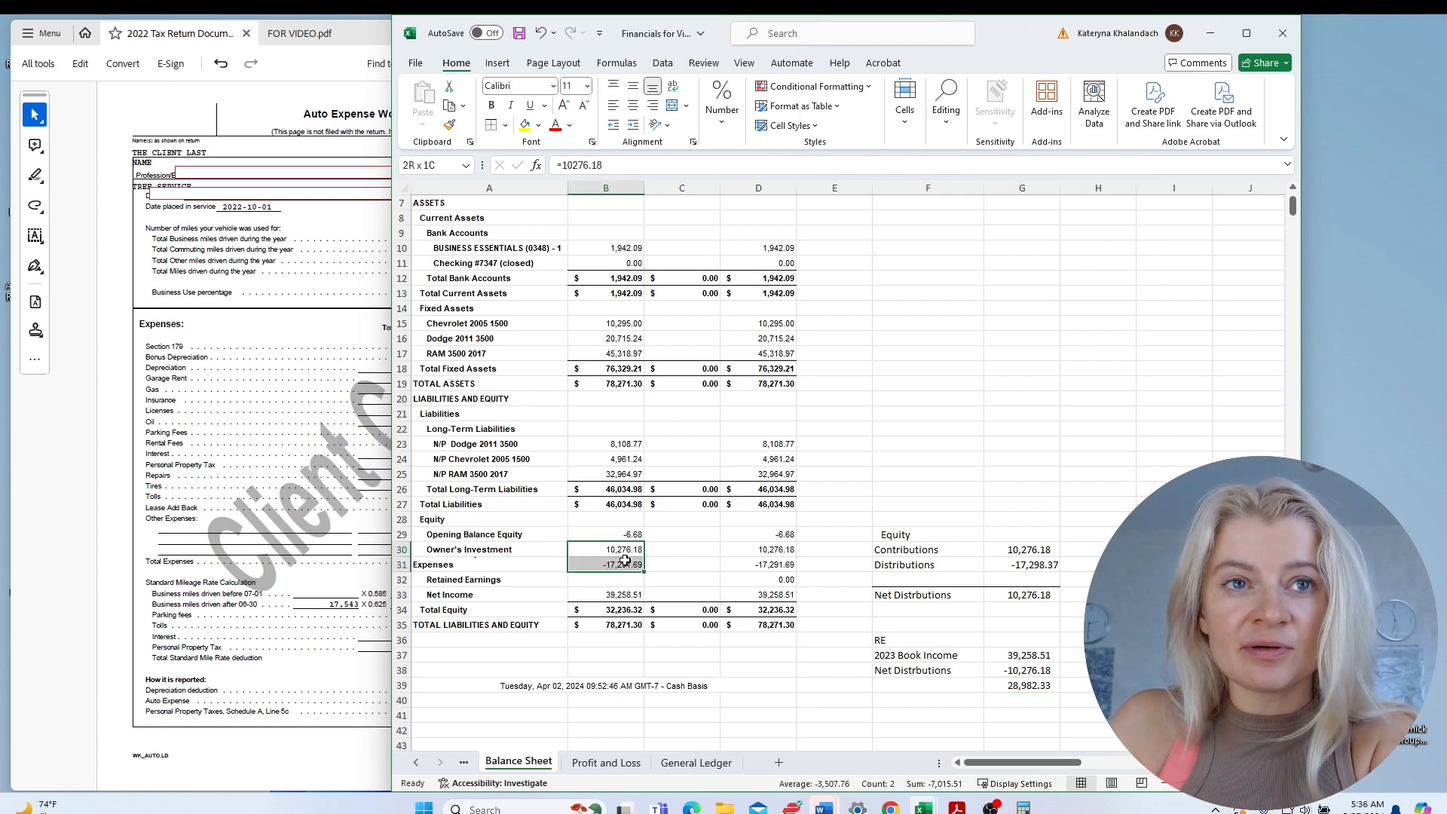
pyautogui.click(625, 560)
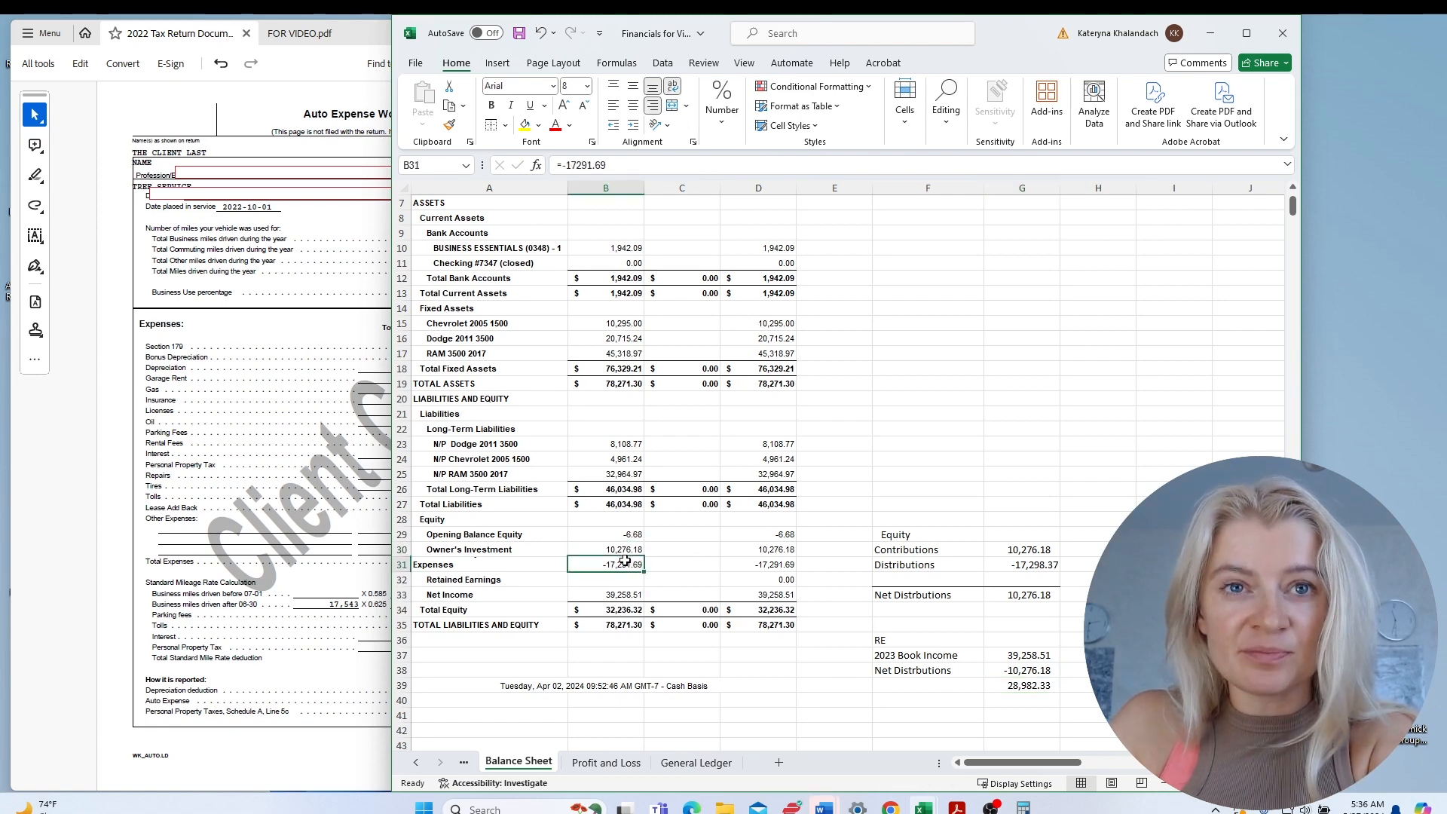
pyautogui.click(891, 681)
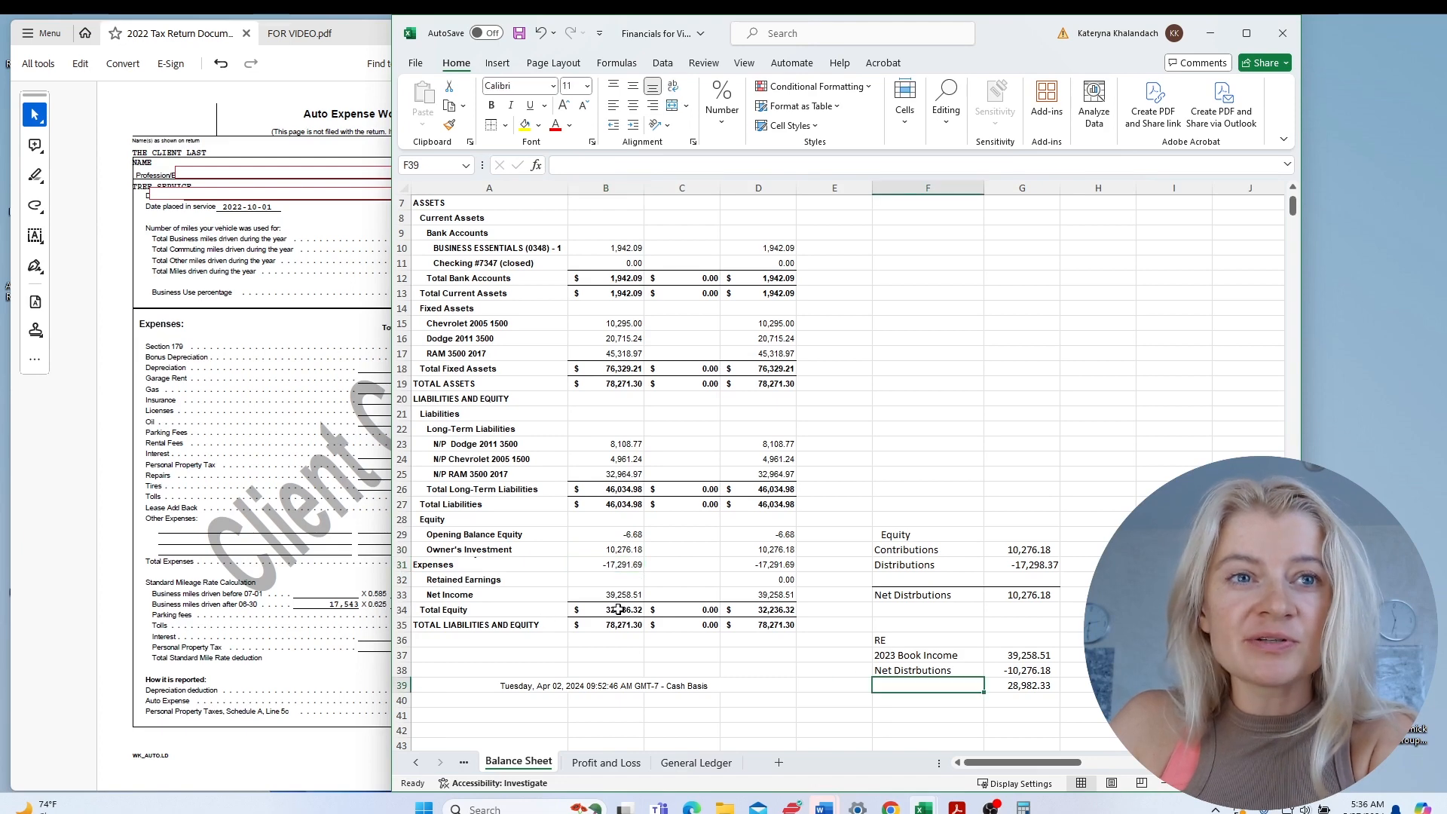
pyautogui.click(618, 609)
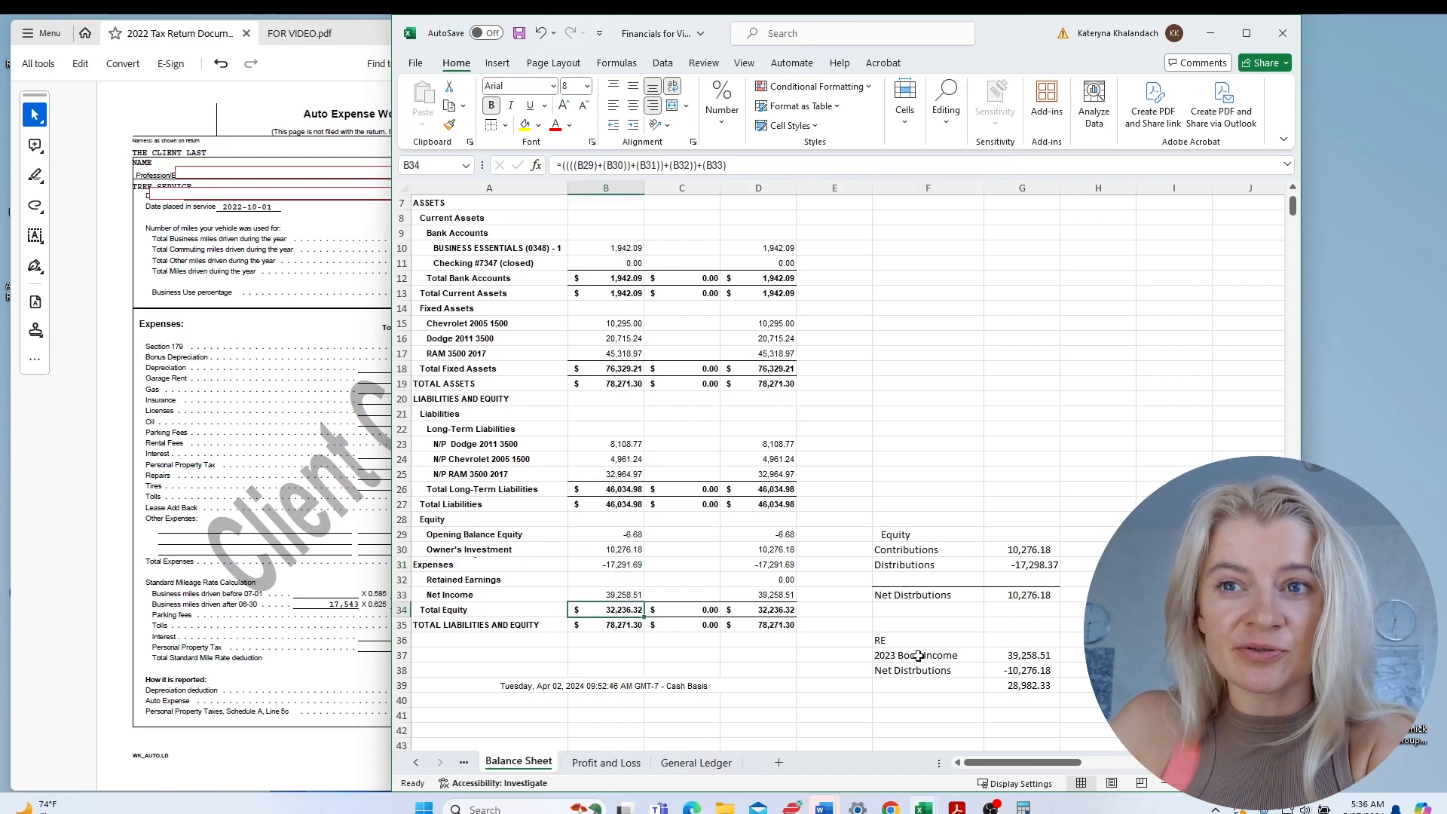
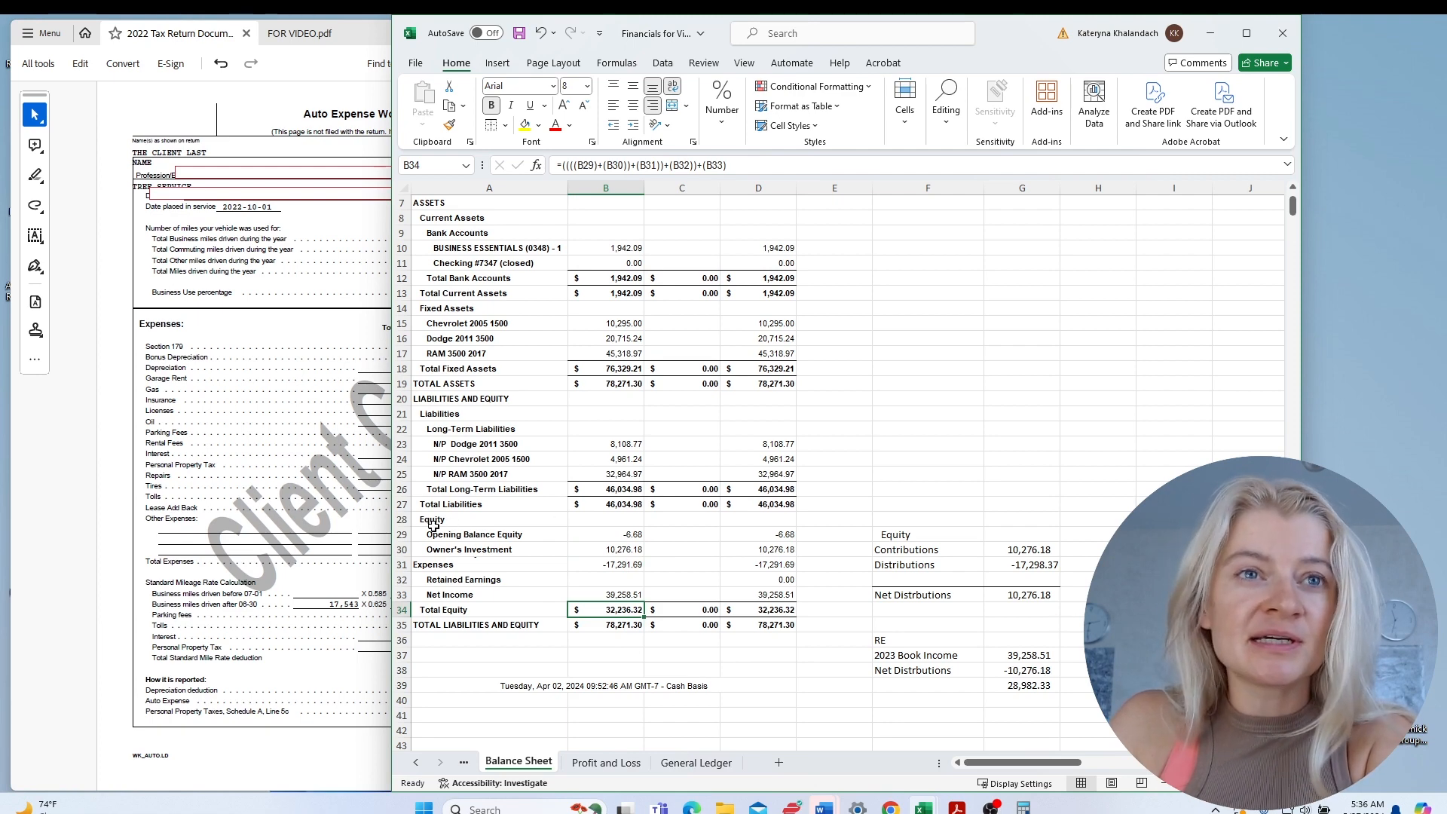
pyautogui.moveTo(434, 525); pyautogui.dragTo(618, 624)
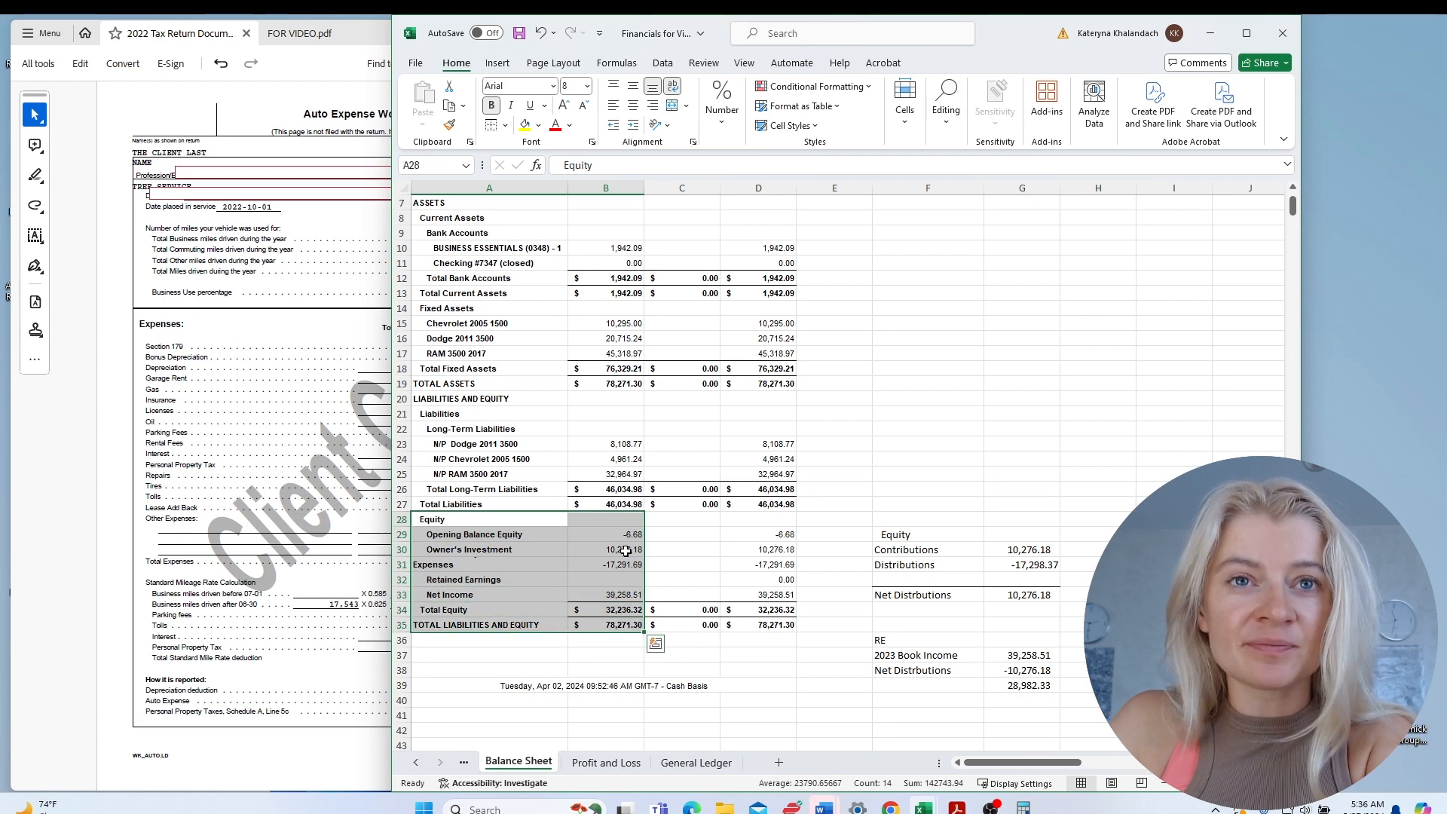
pyautogui.click(625, 551)
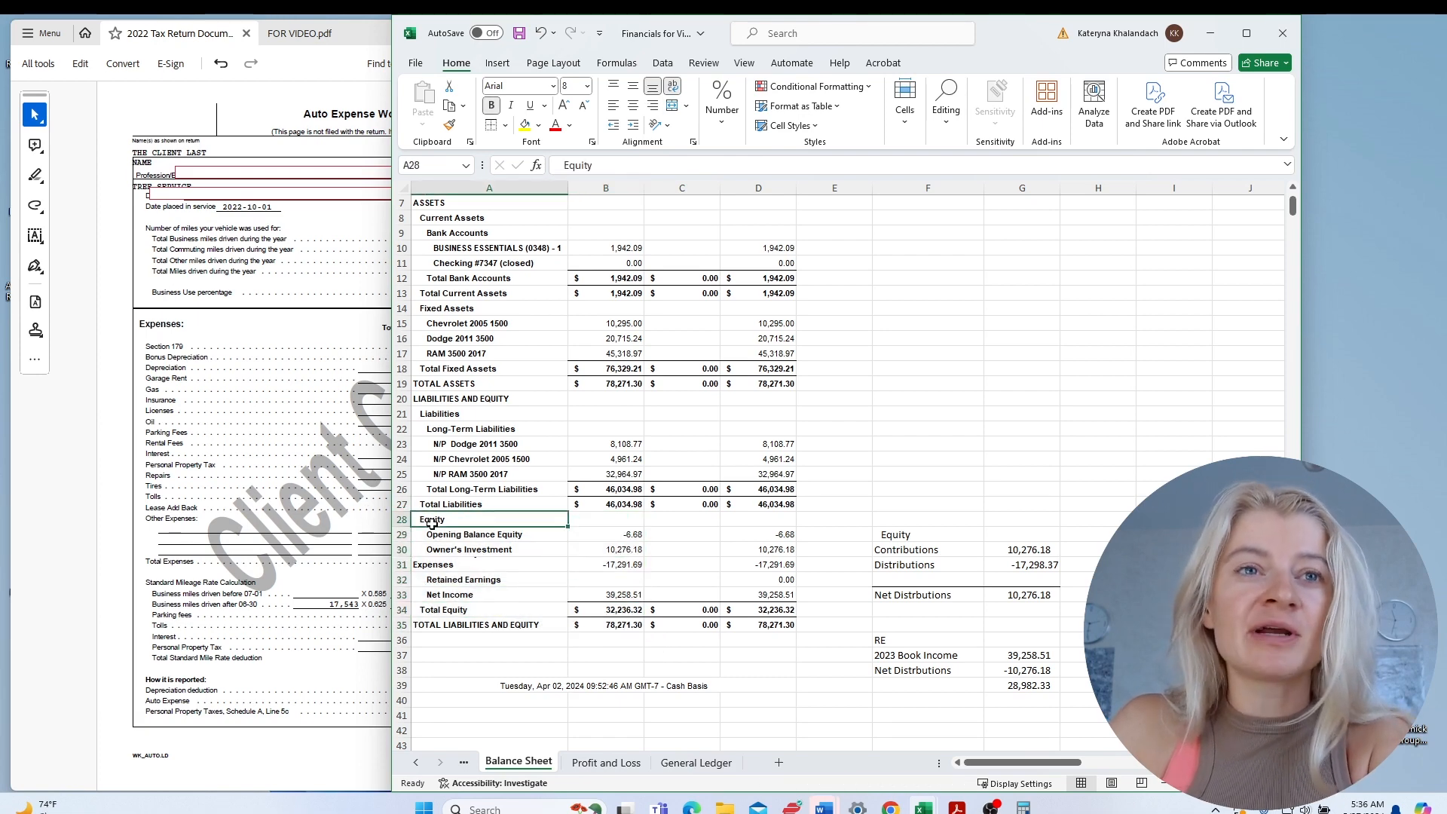
pyautogui.click(612, 566)
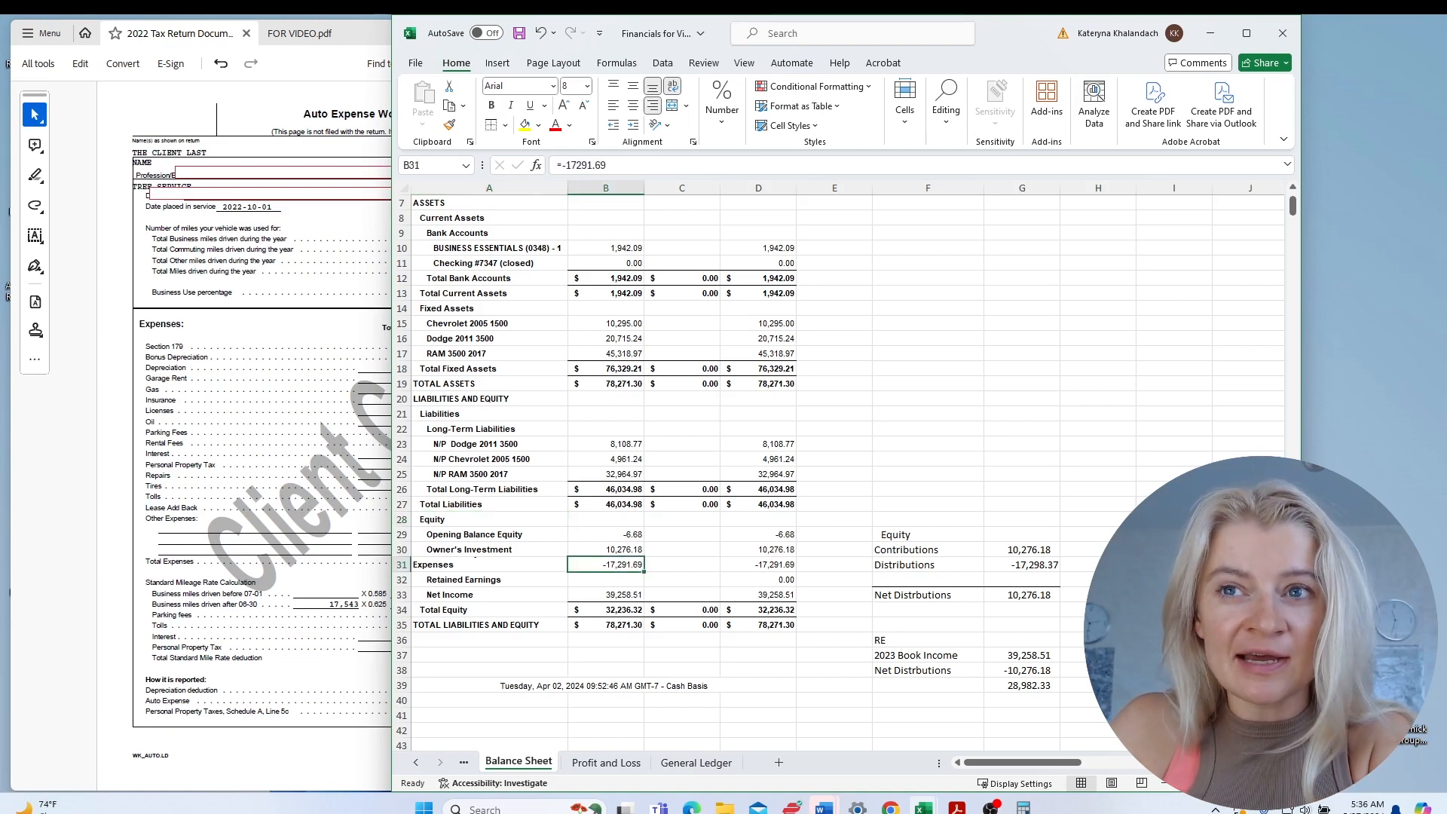
# Mark Distributions as "DR" in H31 and Contributions as "CR" in H30.
pyautogui.click(1089, 568)
pyautogui.write('DR')
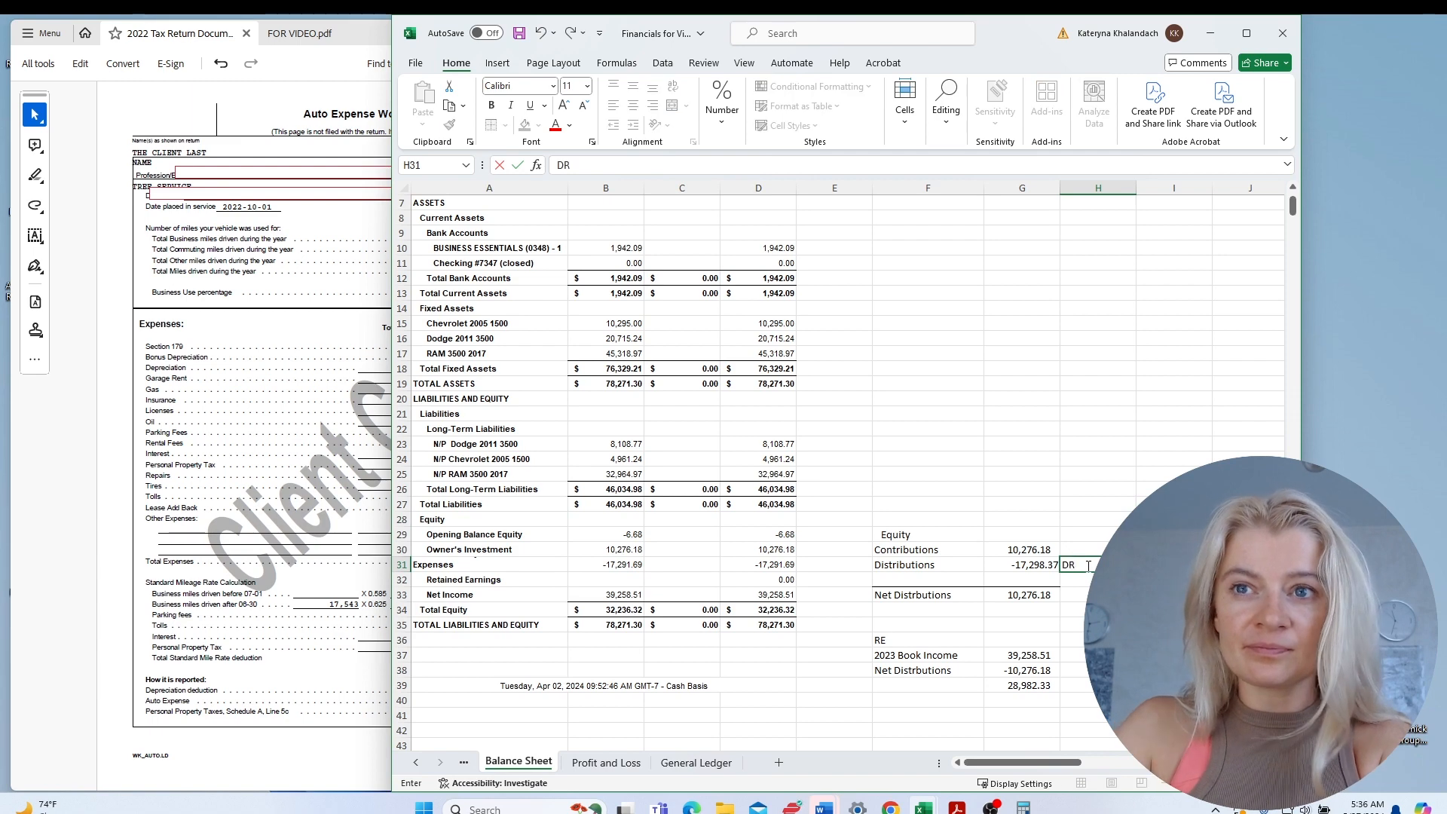
pyautogui.click(1092, 554)
pyautogui.write('CR')
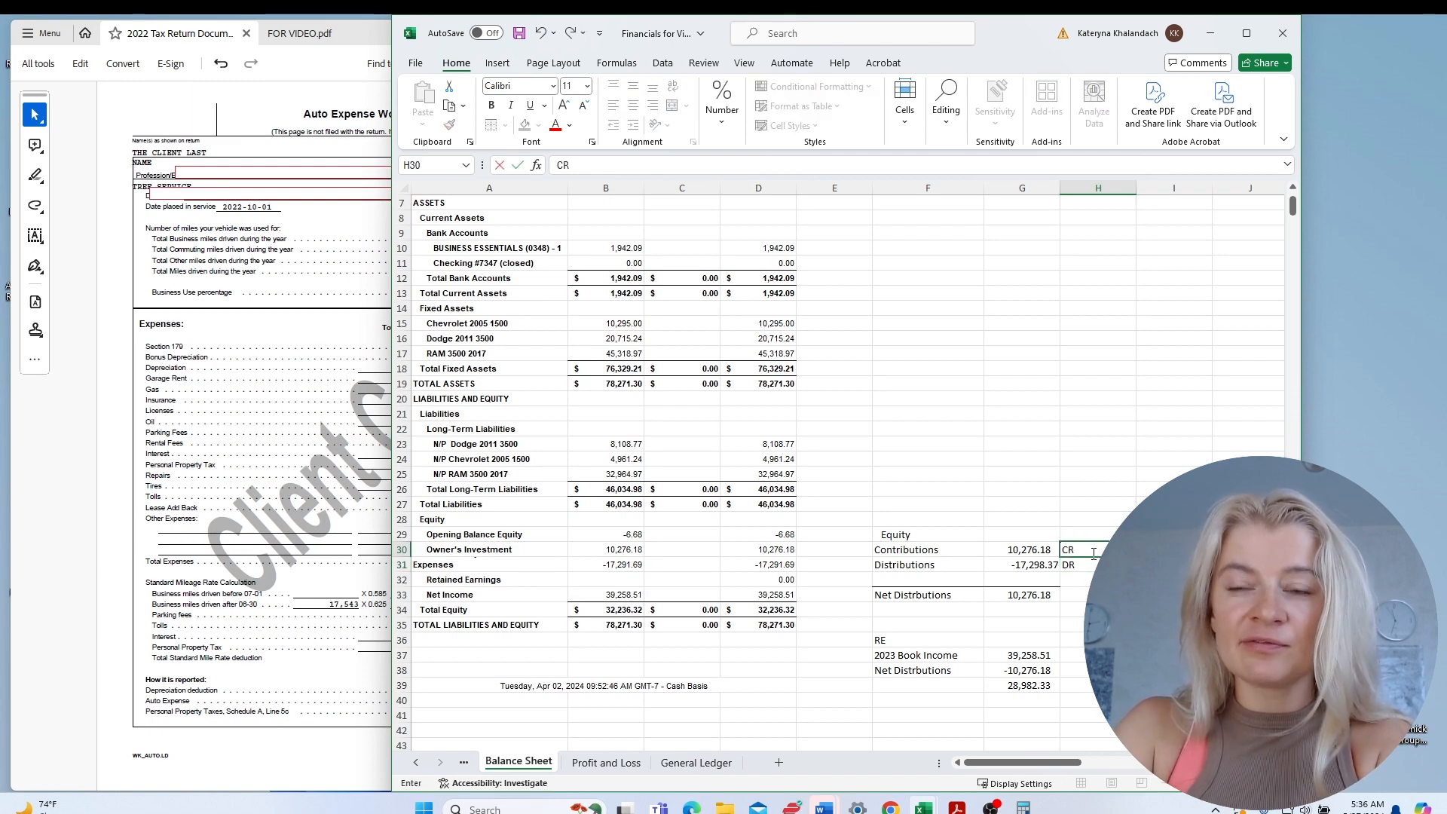
pyautogui.press('Return')
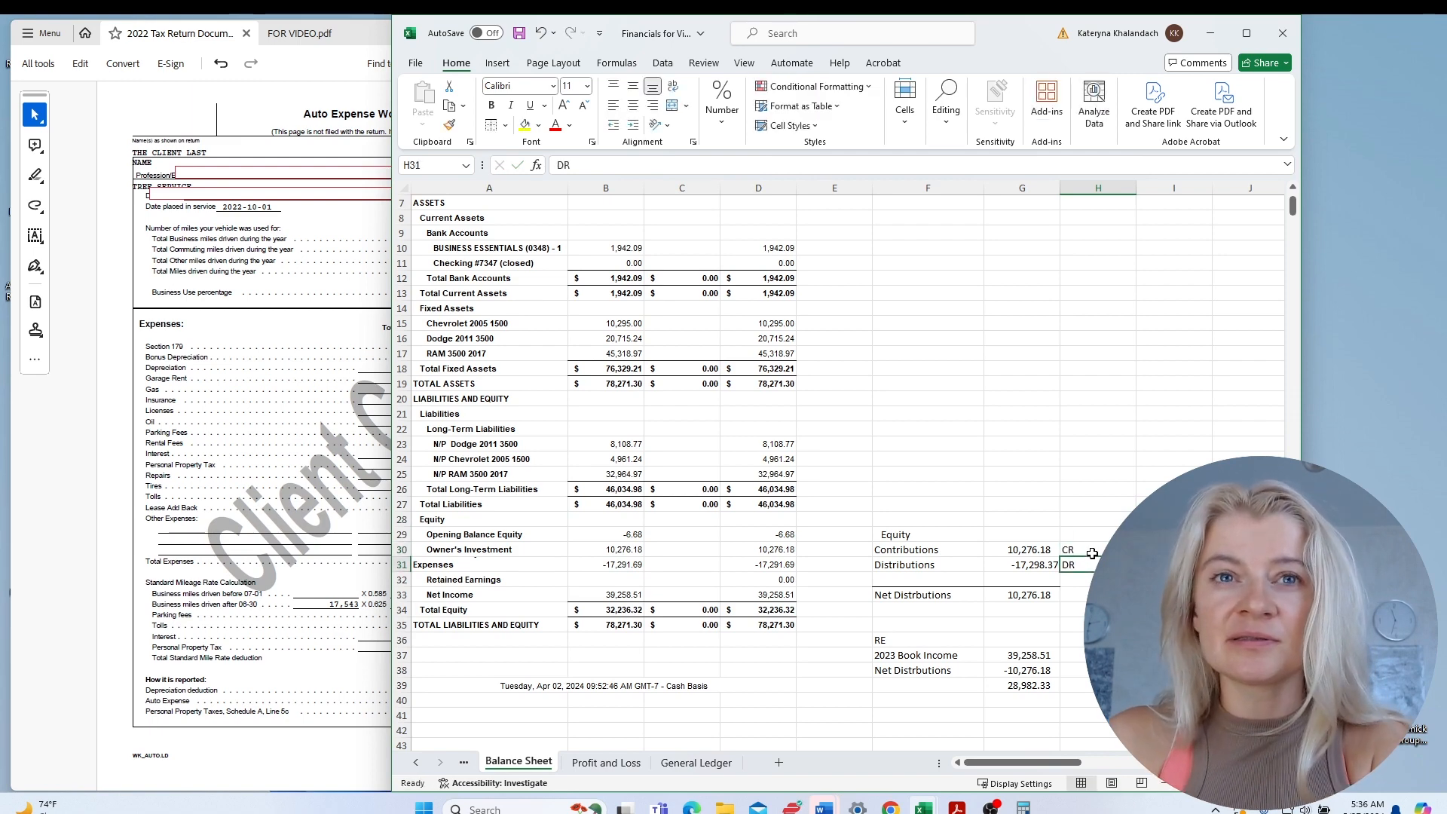
# Check the net distributions and book income cells, comparing Net Income per Books on the Profit and Loss sheet with Balance Sheet net income.
pyautogui.click(631, 536)
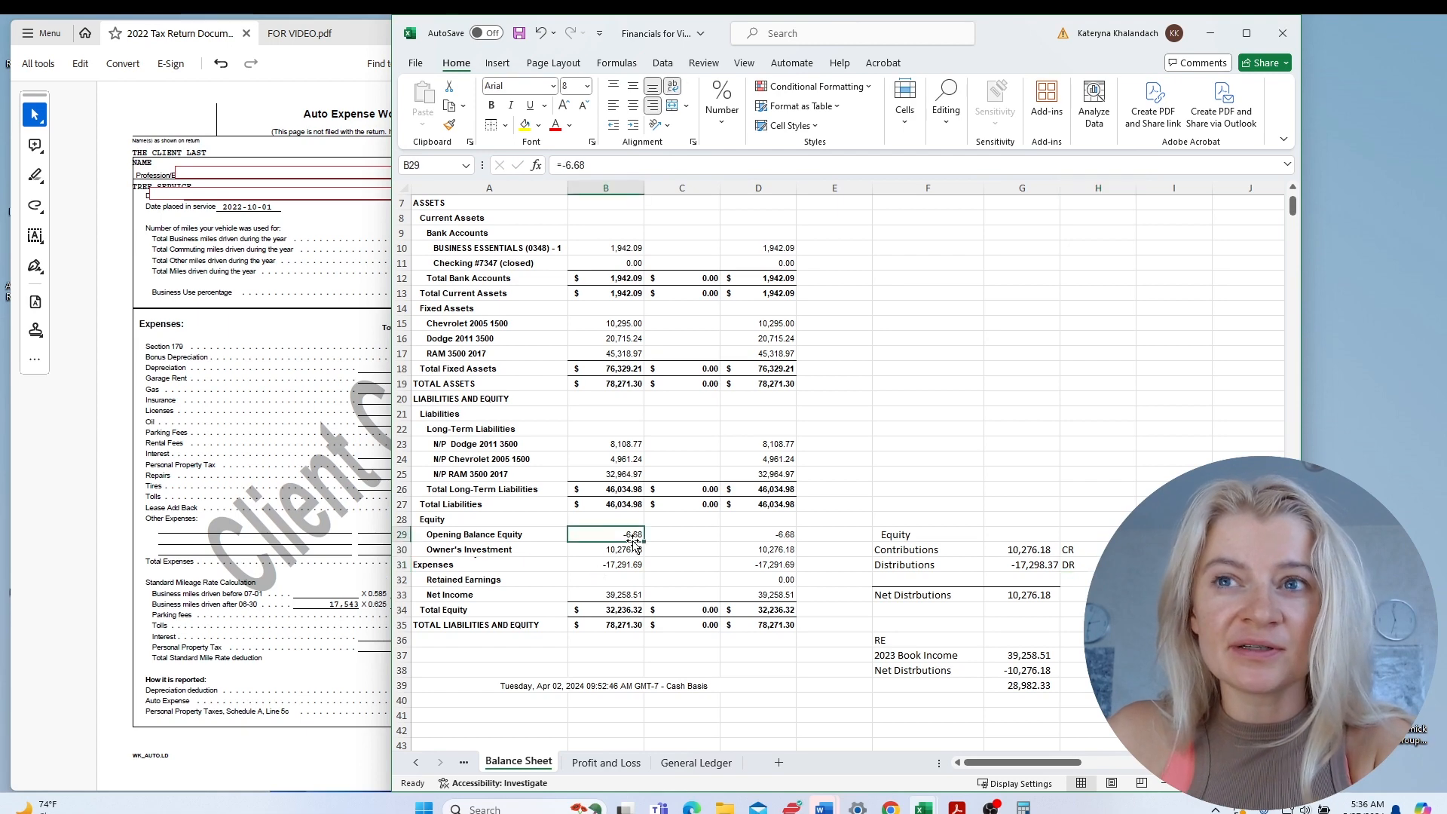
pyautogui.click(1033, 595)
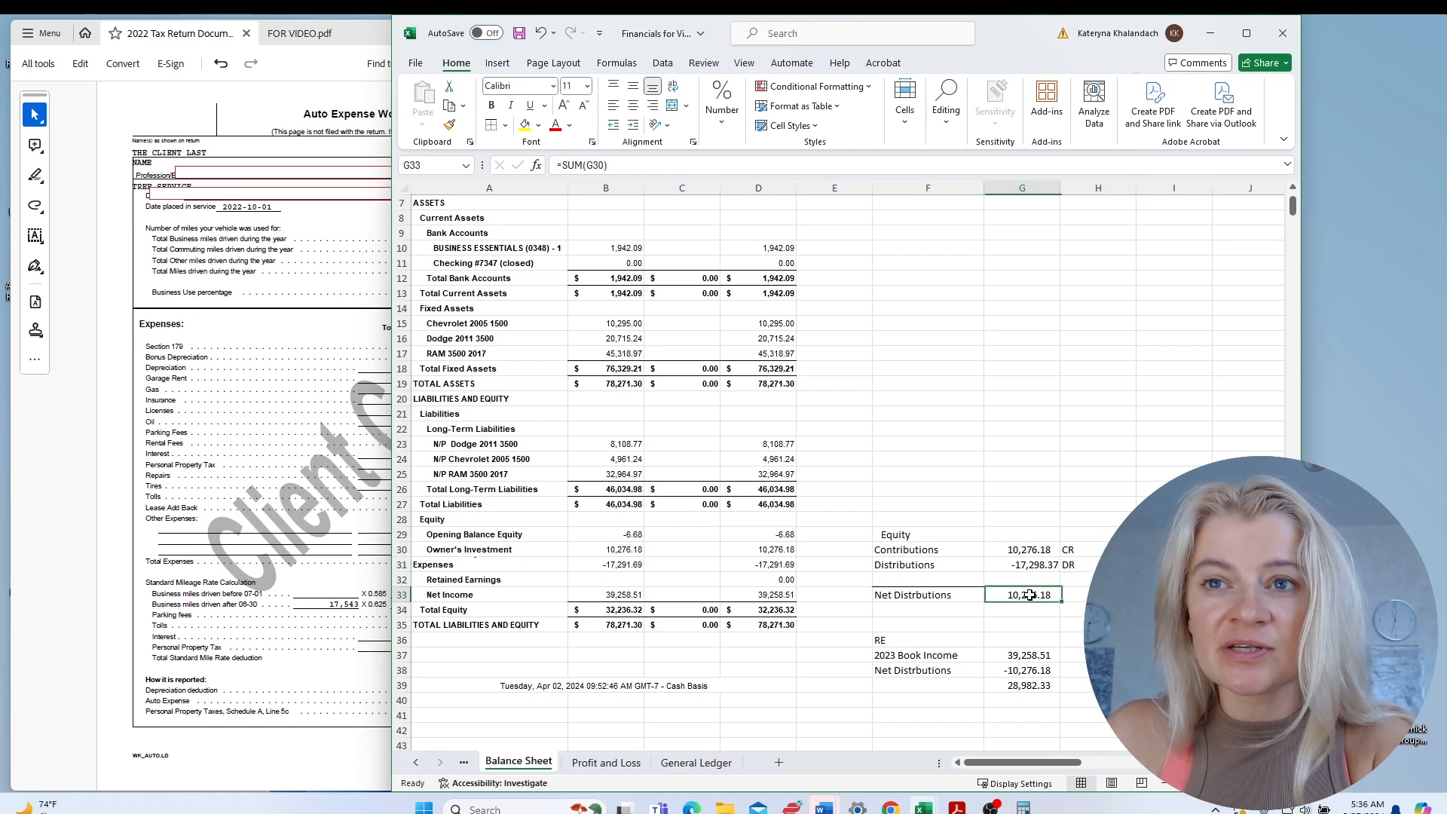
pyautogui.click(619, 566)
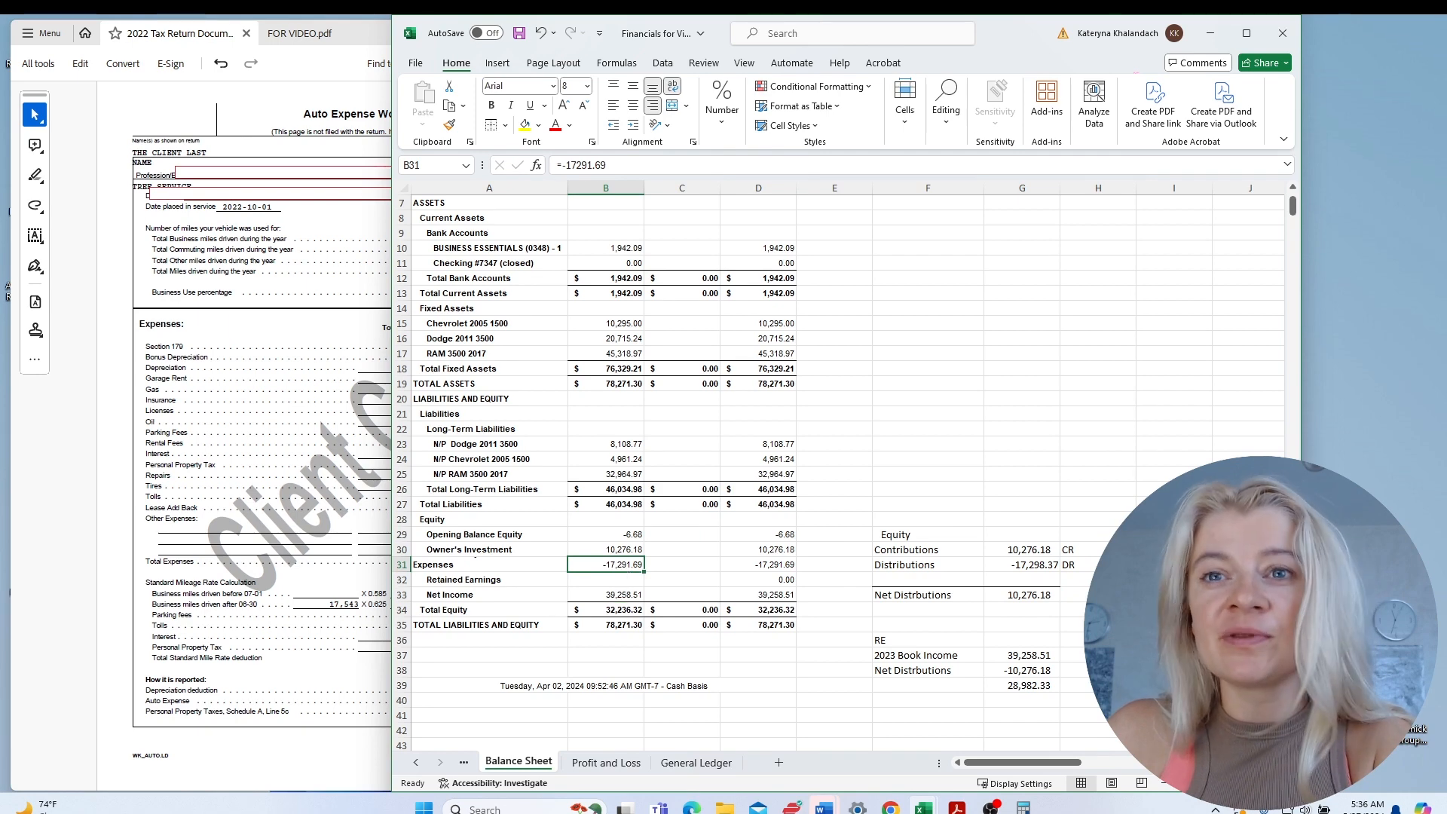
pyautogui.click(1025, 655)
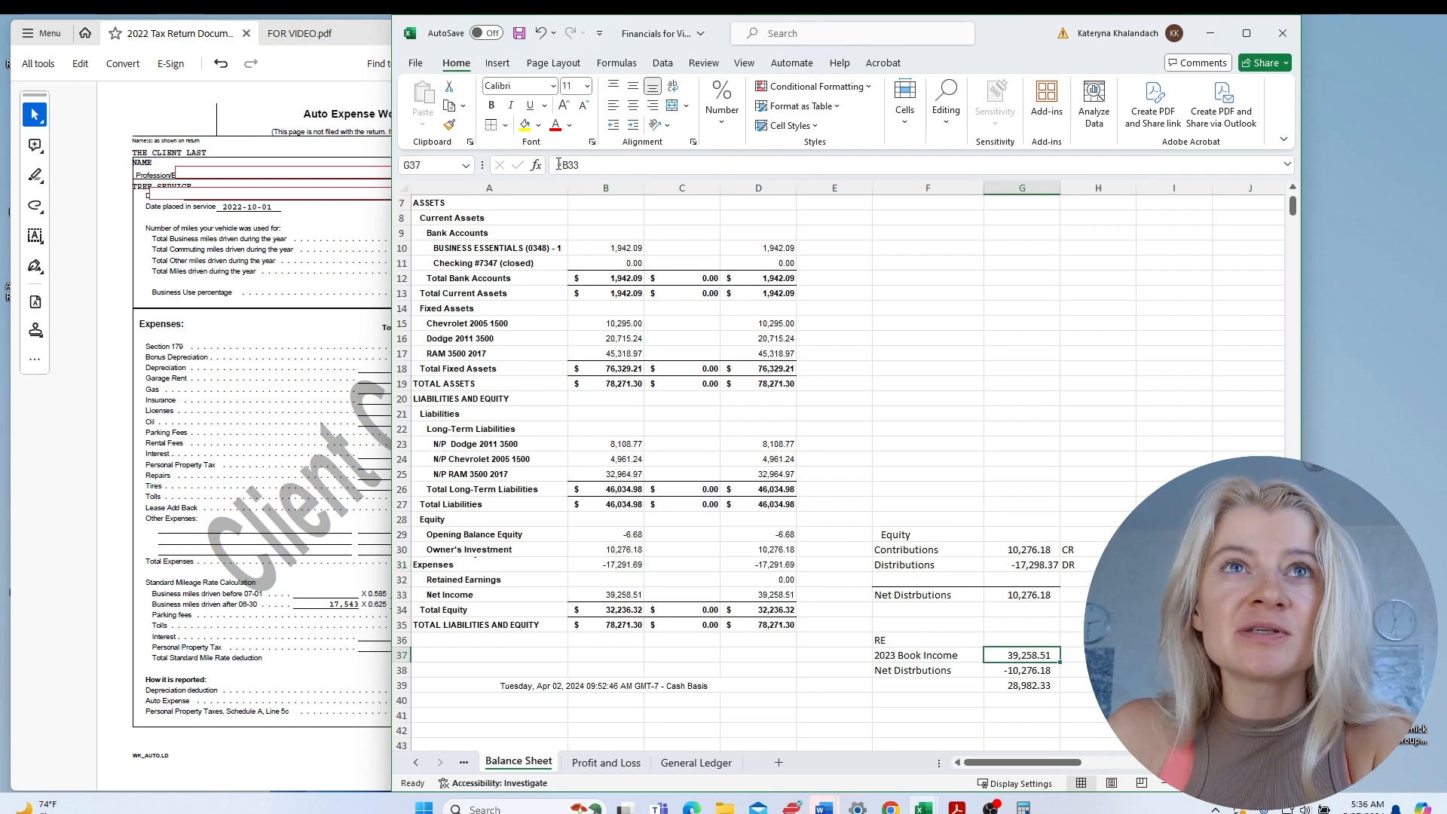
pyautogui.click(606, 763)
pyautogui.click(701, 596)
pyautogui.click(615, 596)
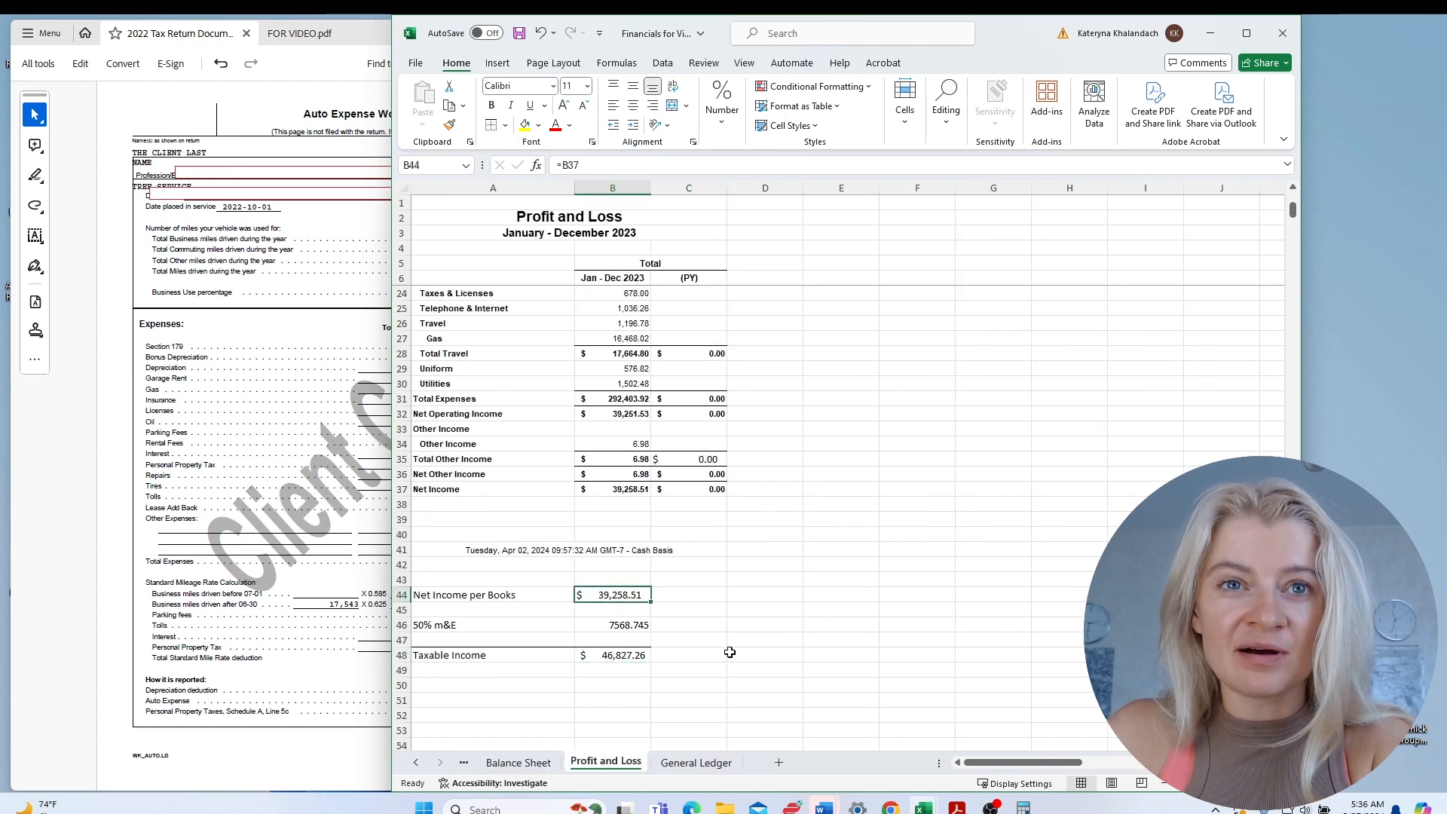
pyautogui.click(518, 763)
pyautogui.click(640, 591)
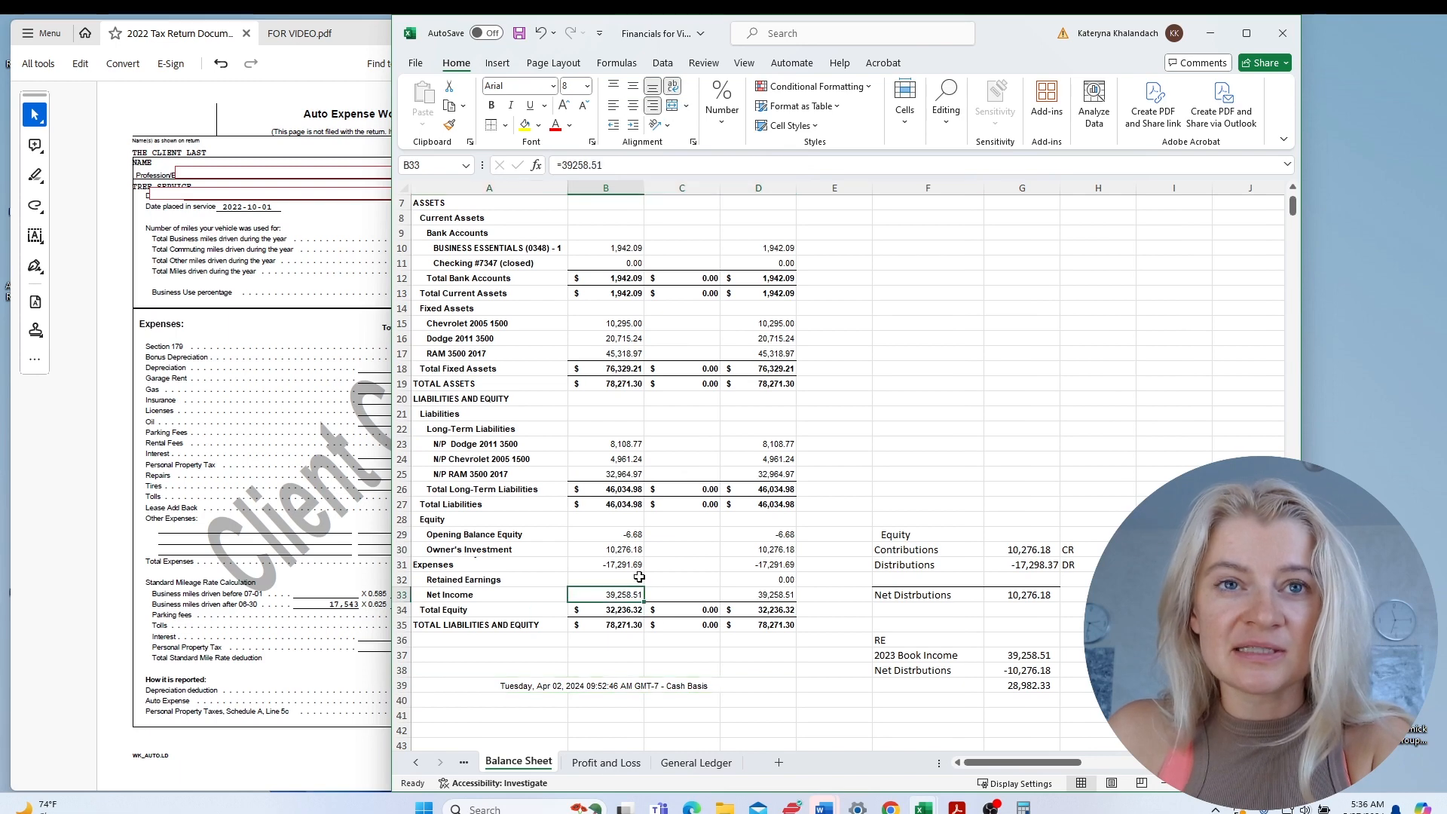
# Check the combined sums of the opening balance, owner's investment and expenses amounts in B29:B31.
pyautogui.moveTo(620, 549); pyautogui.dragTo(619, 559)
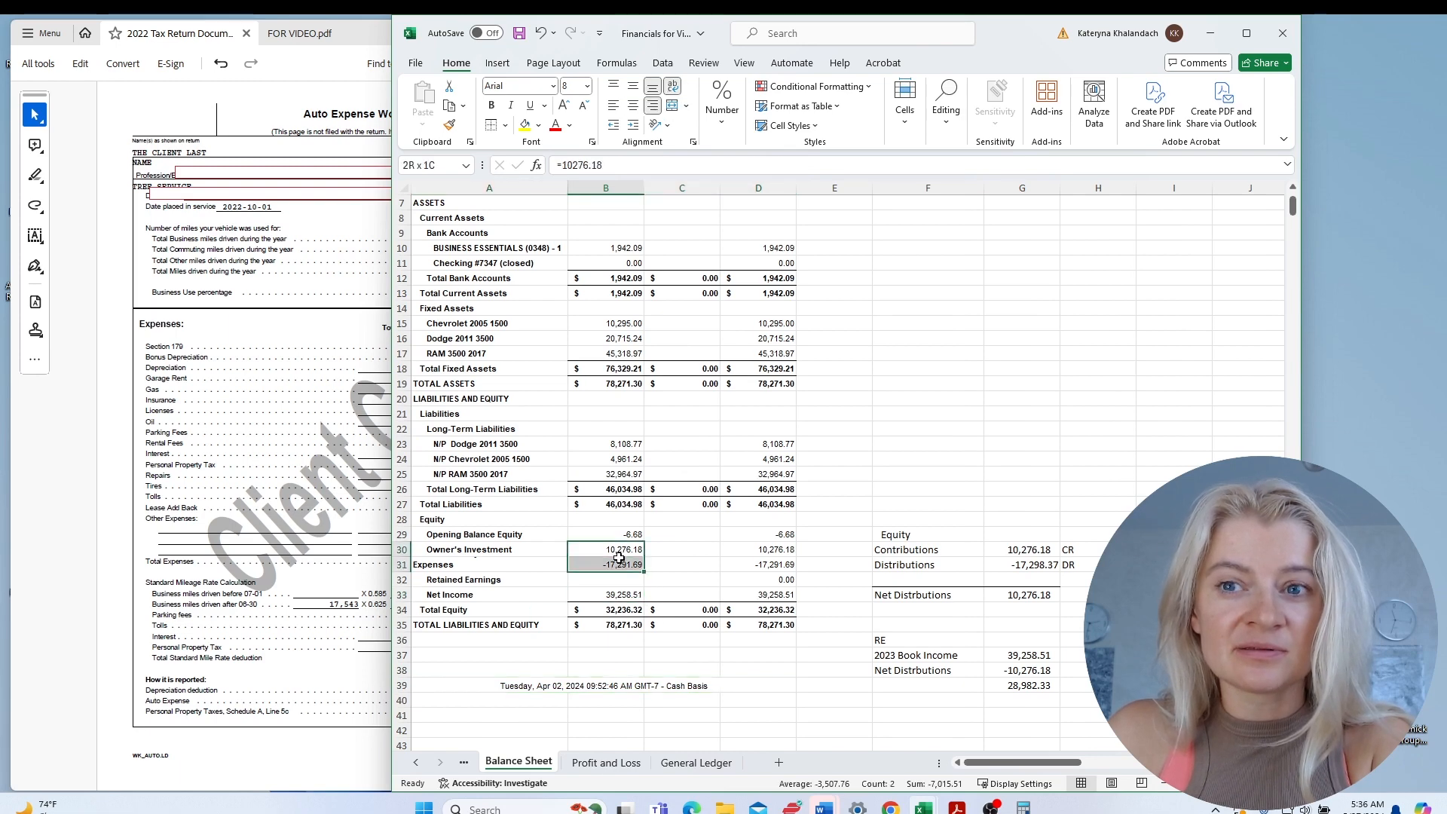
pyautogui.moveTo(618, 557); pyautogui.dragTo(621, 555)
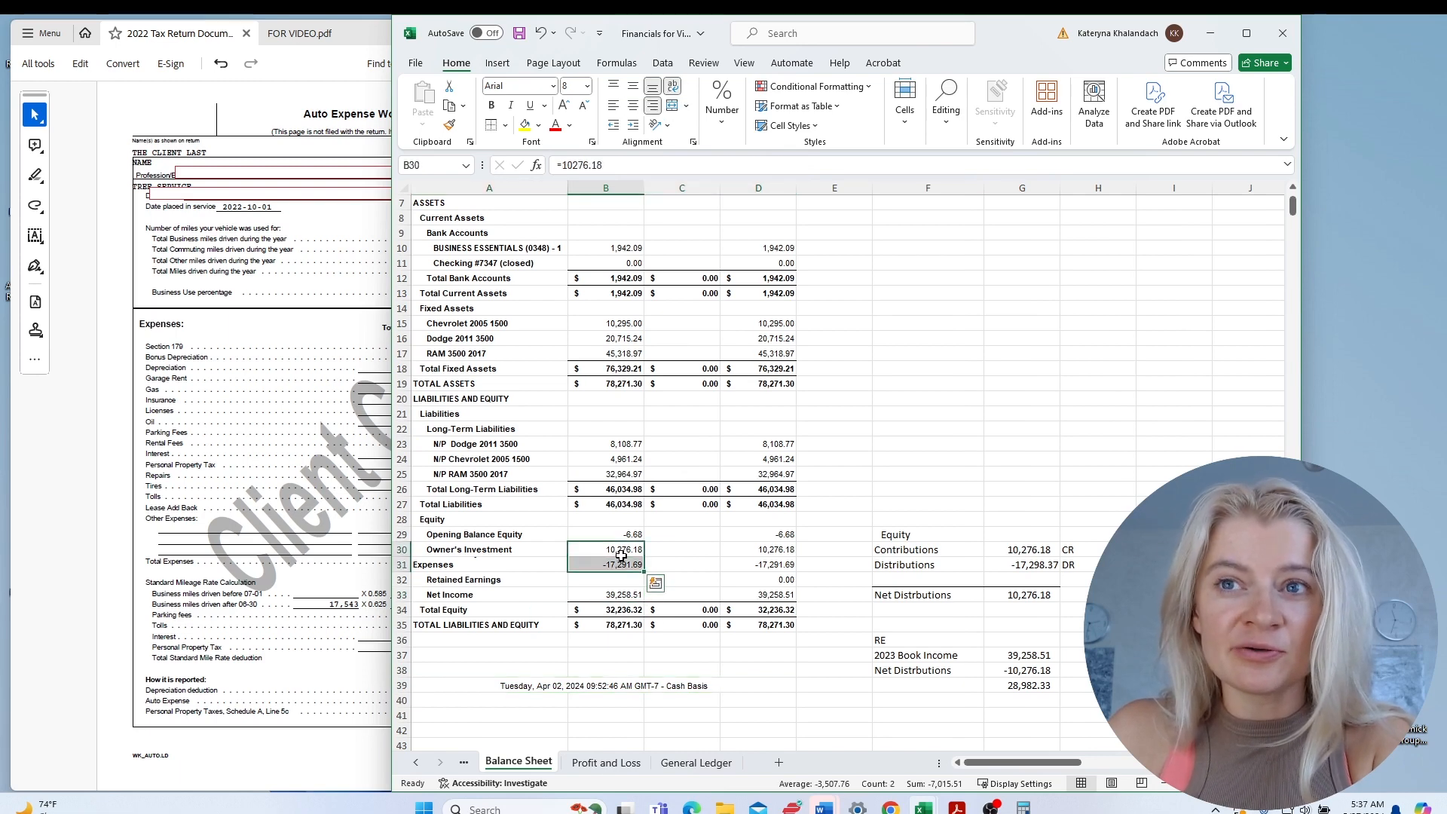
pyautogui.click(1027, 551)
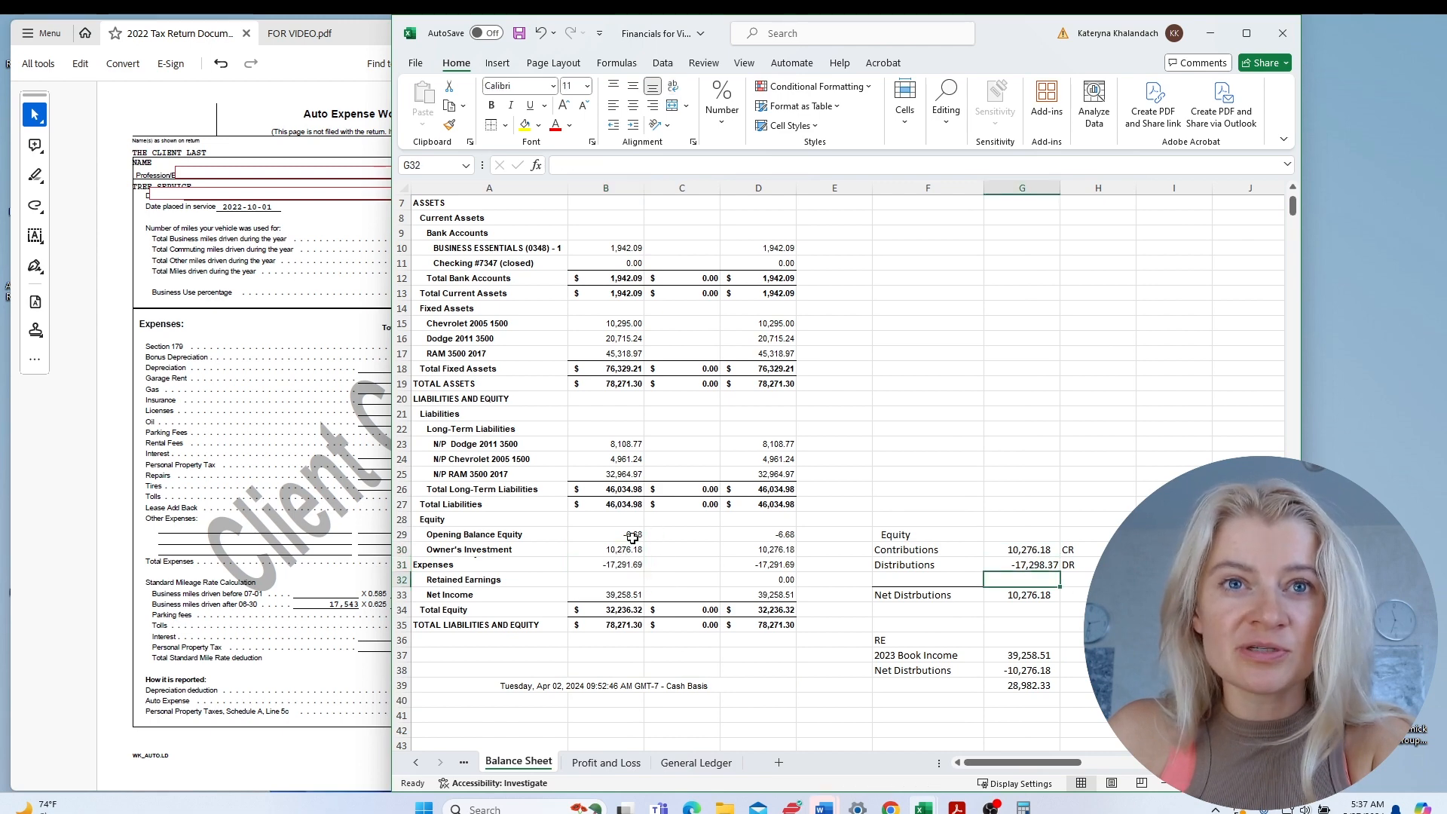
pyautogui.moveTo(633, 536); pyautogui.dragTo(631, 558)
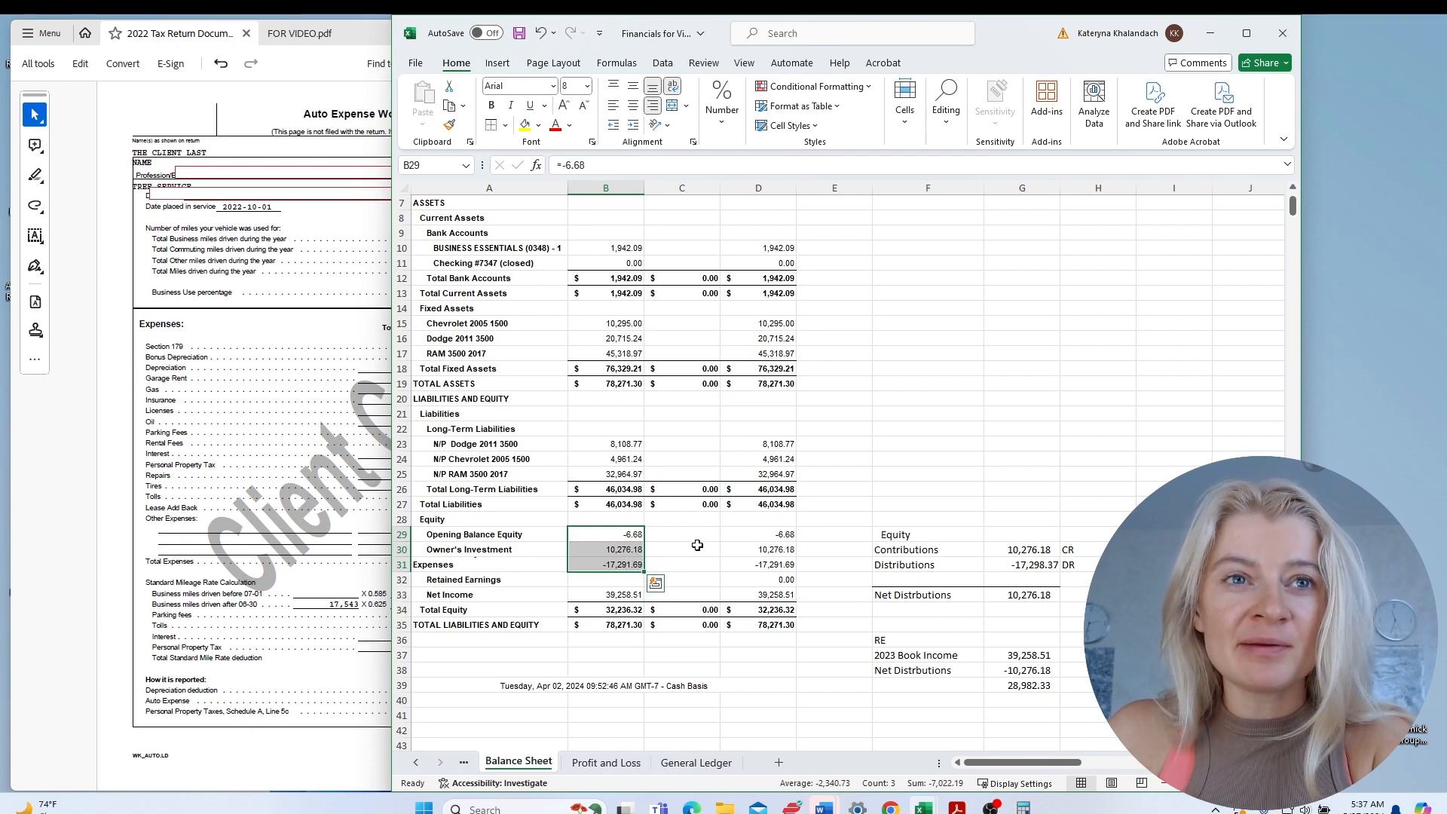
pyautogui.click(623, 564)
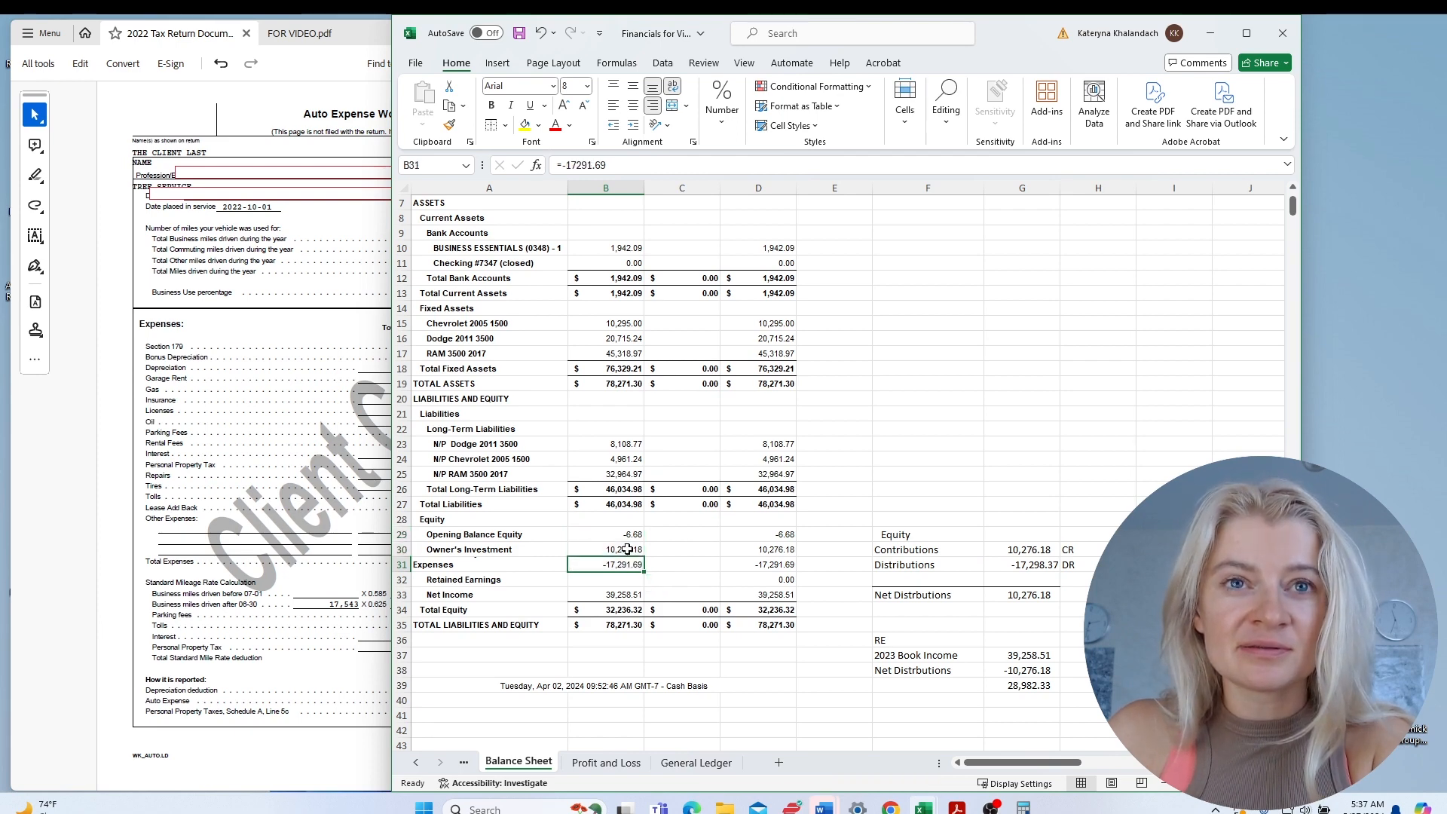
pyautogui.moveTo(629, 535); pyautogui.dragTo(621, 564)
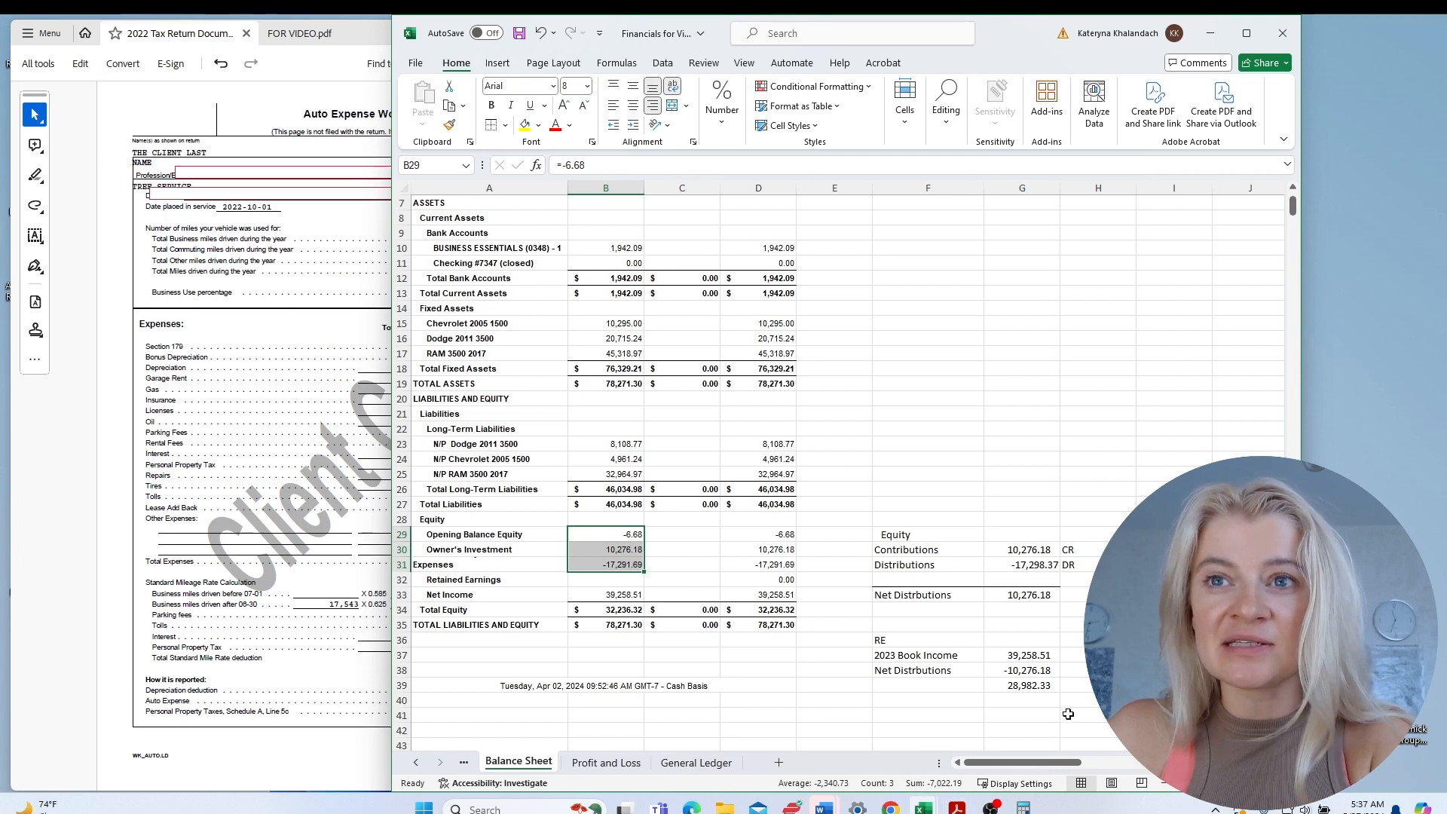
# Correct the net distributions formula in G33 so that its SUM covers G30:G31.
pyautogui.click(1020, 594)
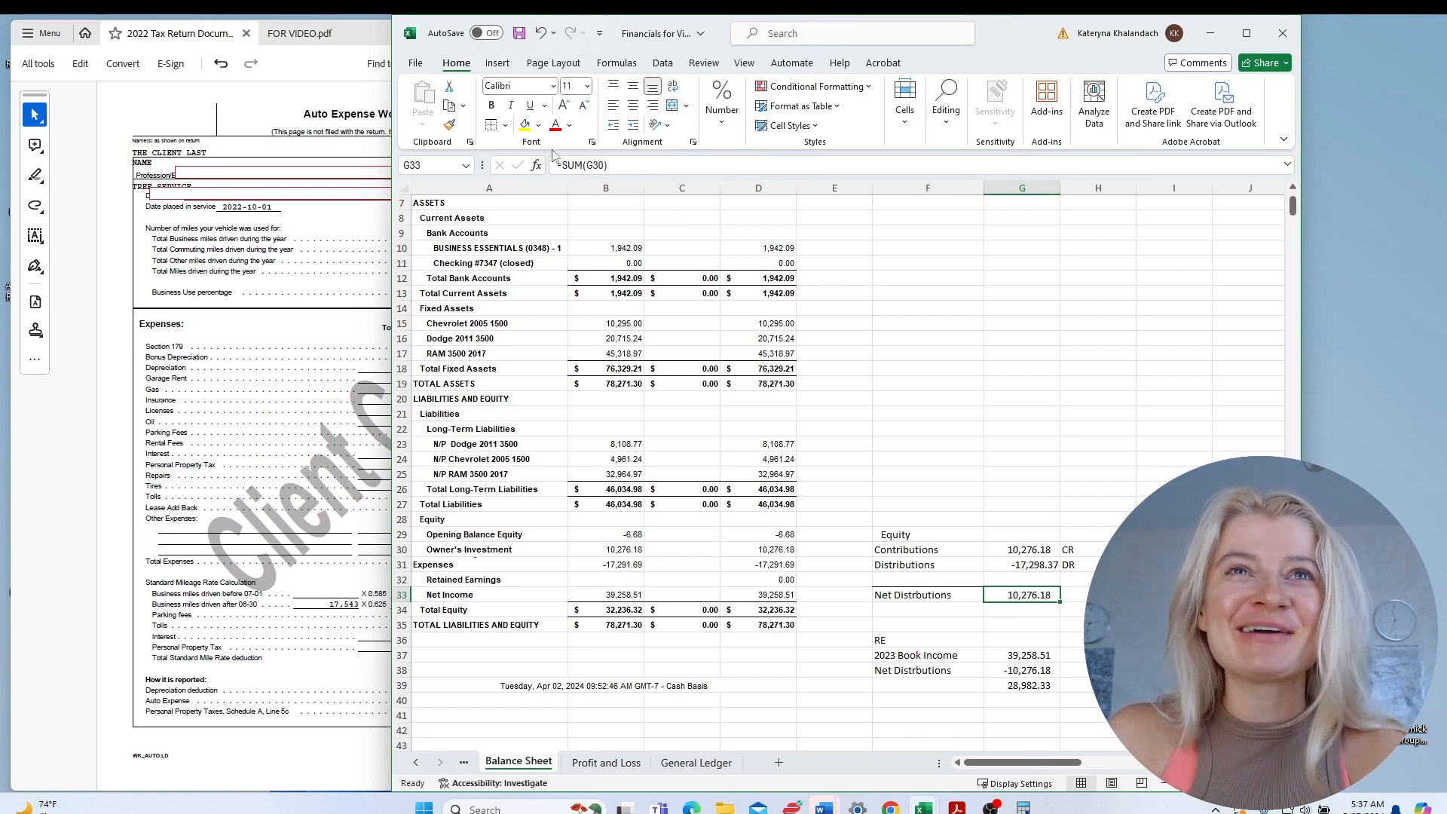
pyautogui.doubleClick(596, 165)
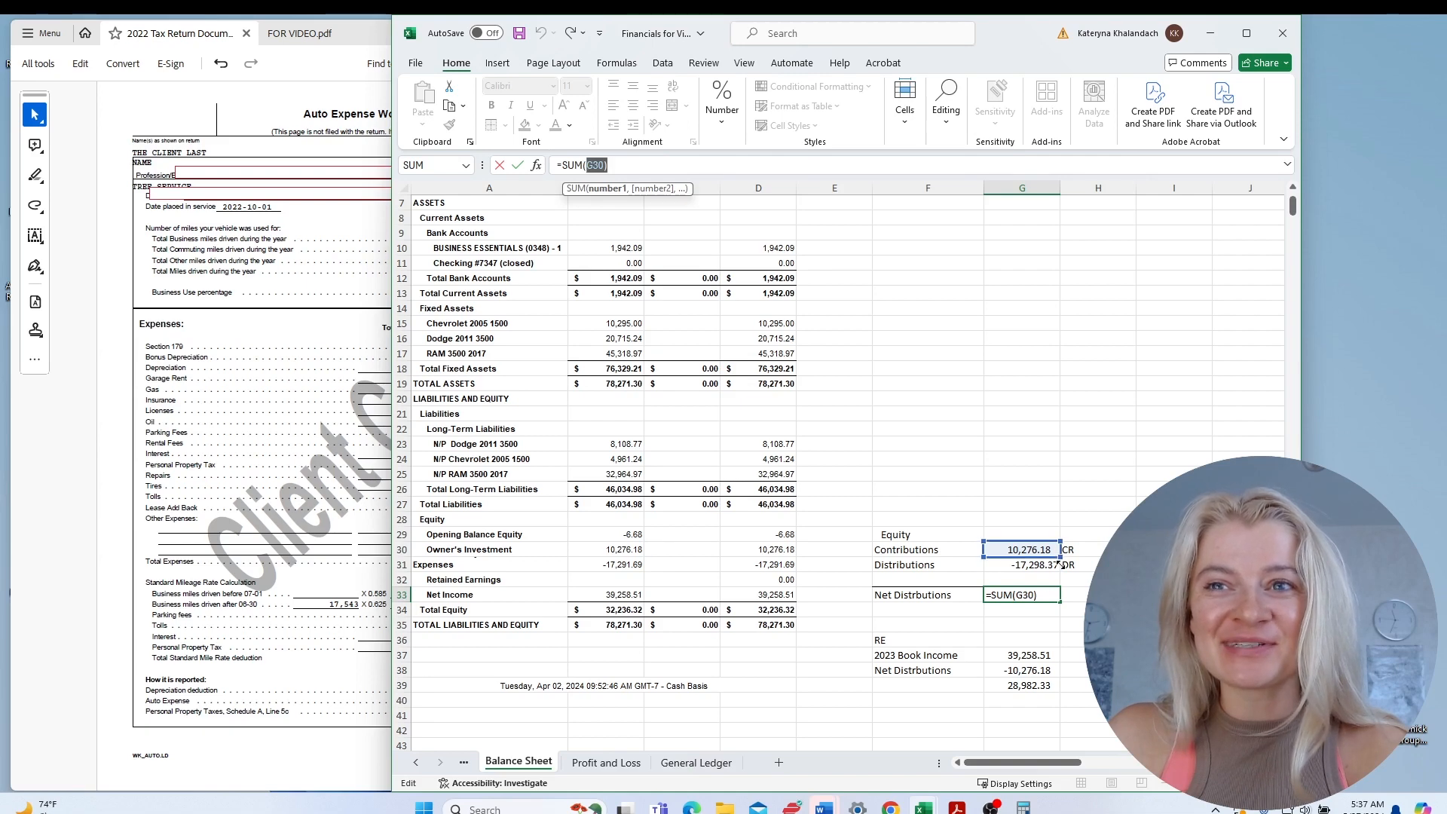
pyautogui.moveTo(1059, 562); pyautogui.dragTo(1059, 578)
pyautogui.press('Return')
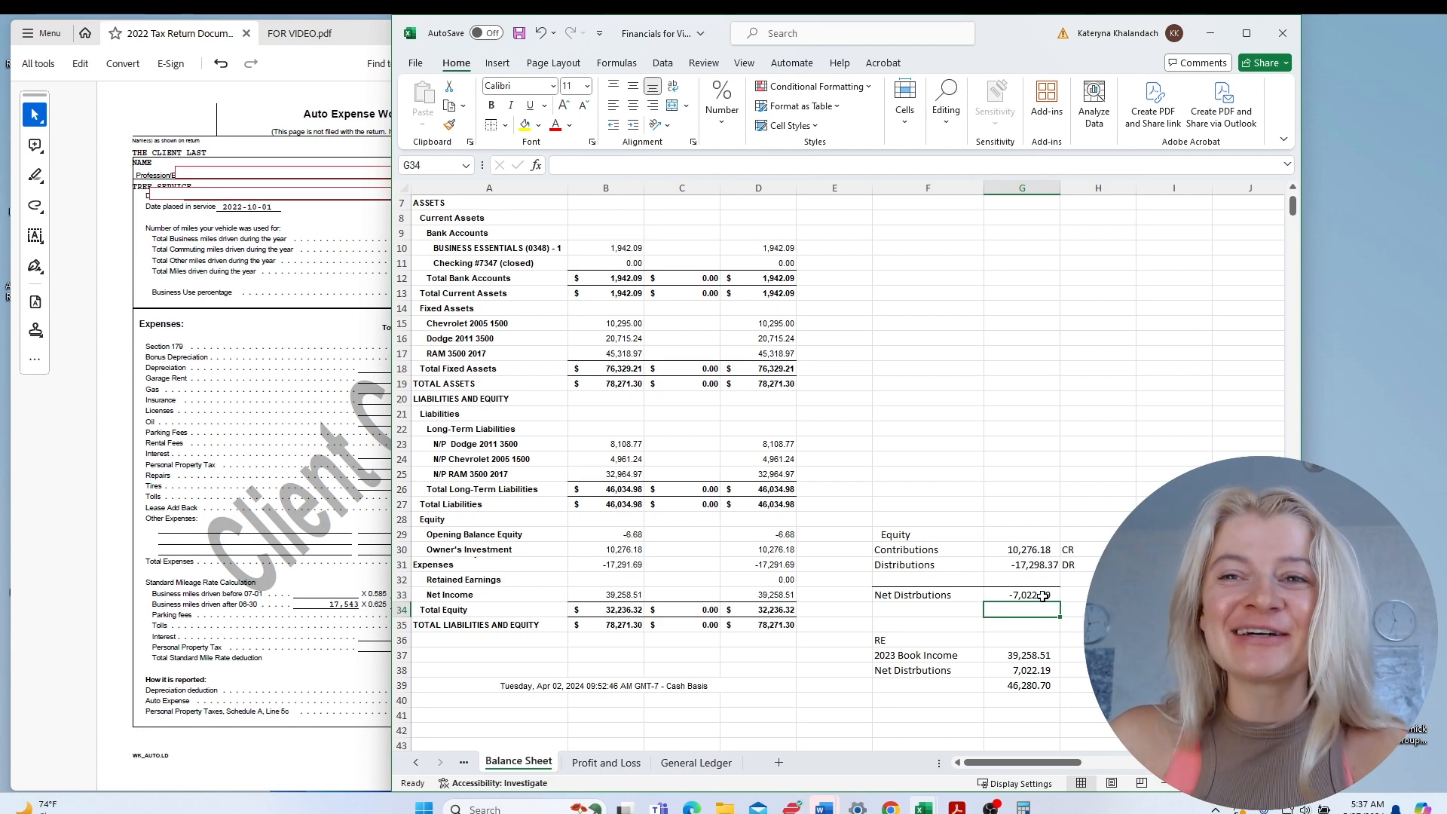
pyautogui.click(1050, 594)
pyautogui.click(1092, 610)
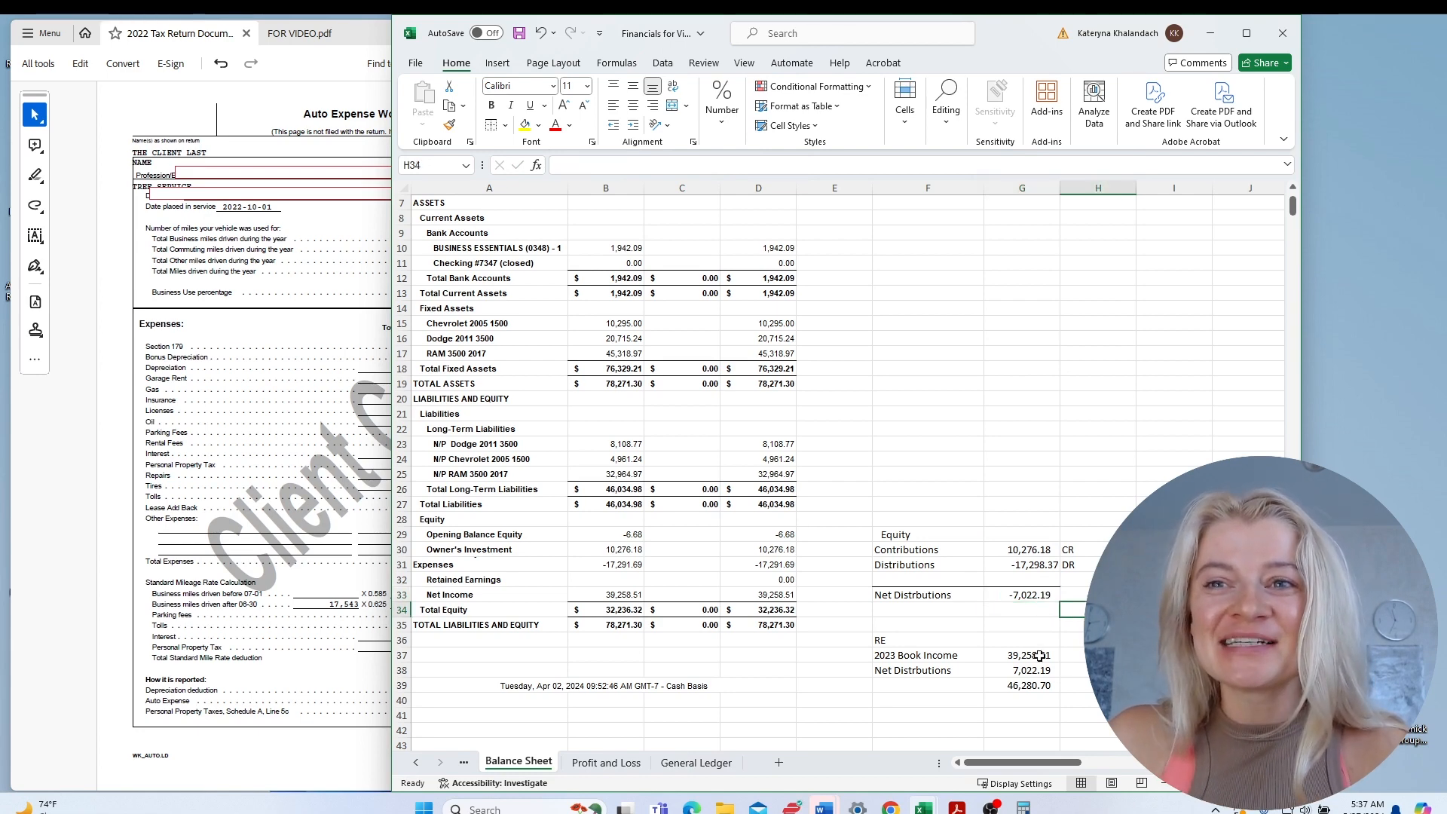
# Correct the Net Distributions formula in G38 by removing the minus sign so that it reads =G33.
pyautogui.click(1035, 670)
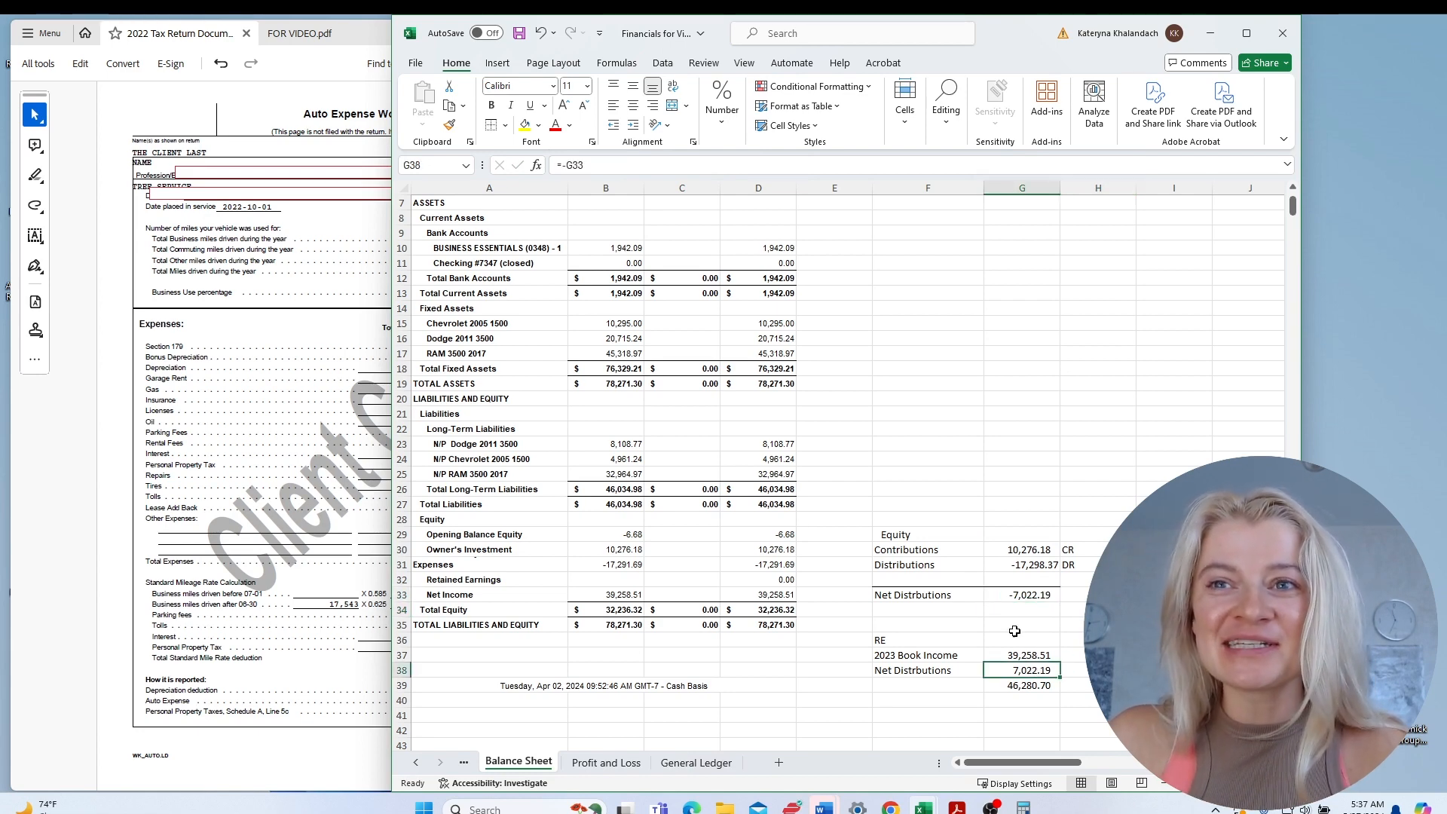
pyautogui.click(564, 164)
pyautogui.press('BackSpace')
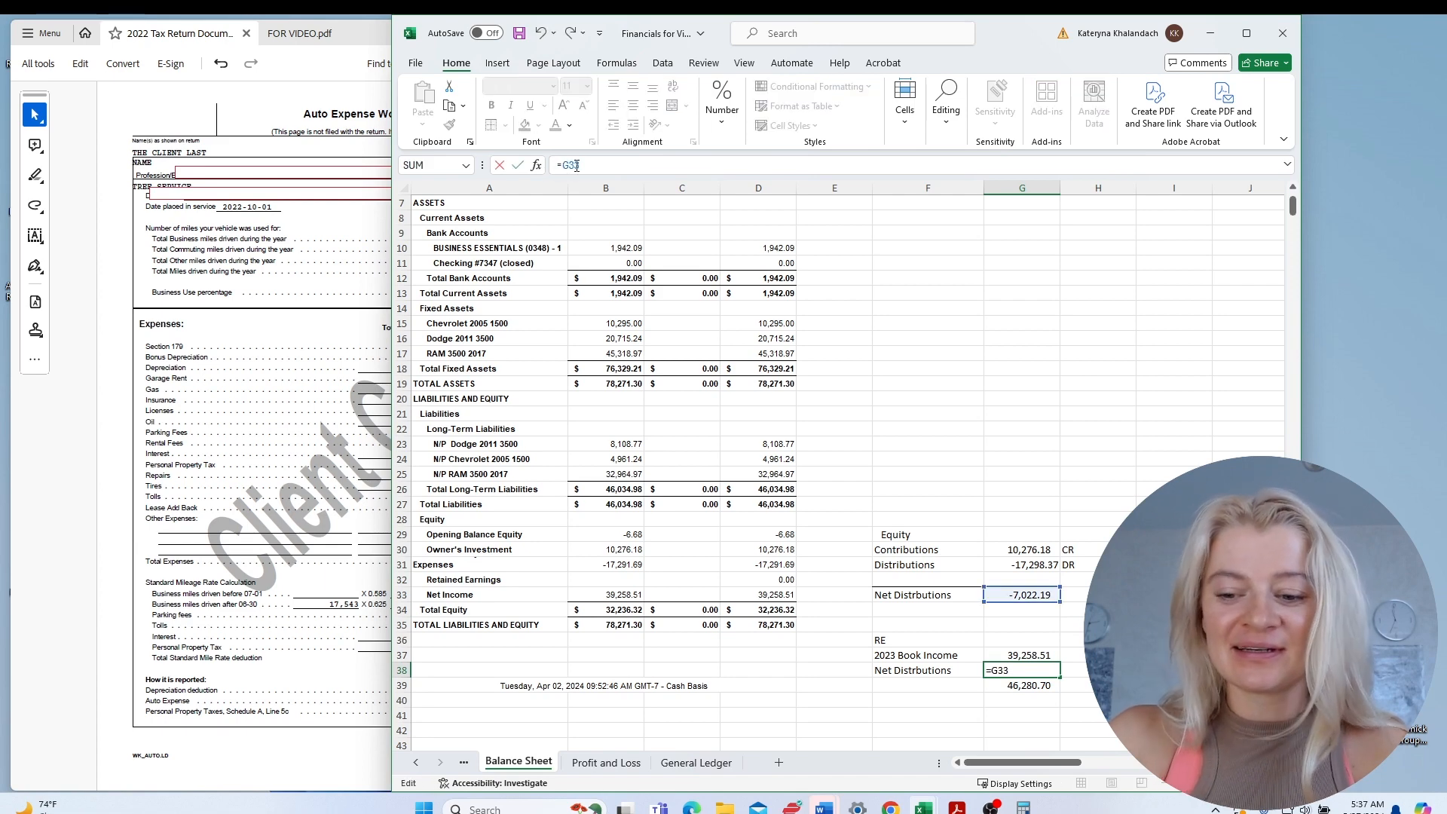
pyautogui.press('Return')
# Label F39 "Ending RE" and format F39:G39 in bold with a border.
pyautogui.click(945, 688)
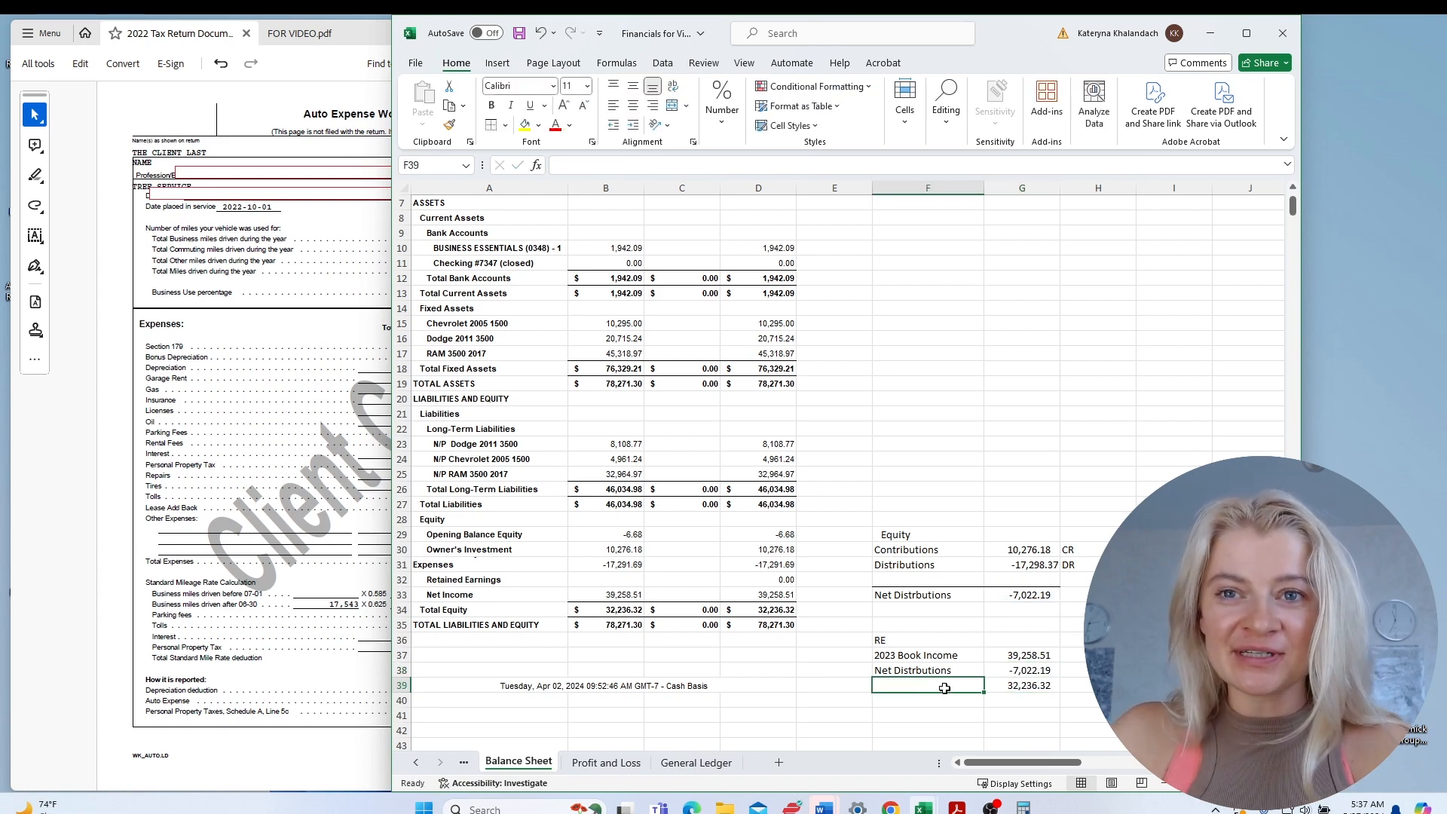
pyautogui.write('Ending RE')
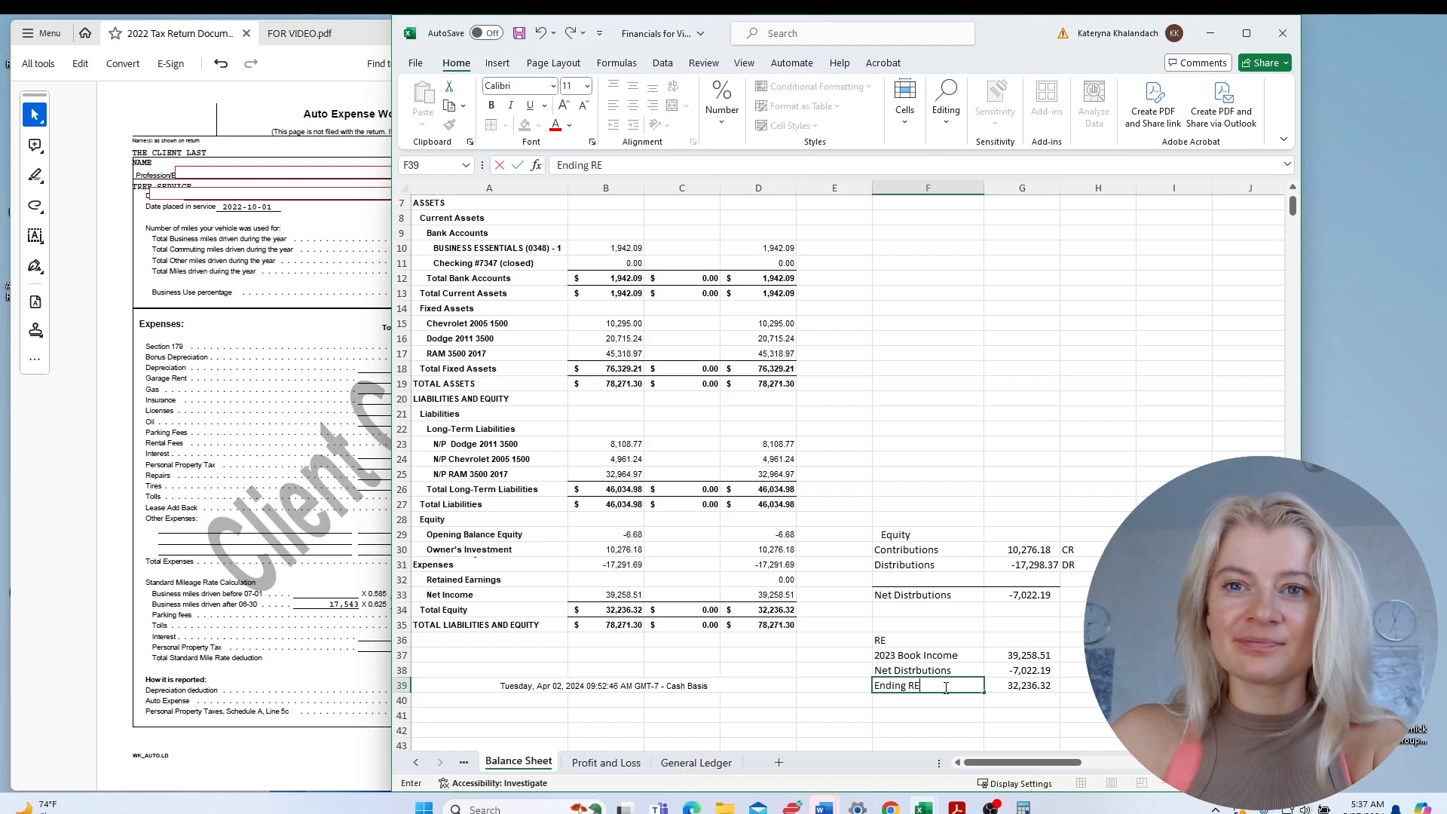
pyautogui.hotkey('shift', 'Right')
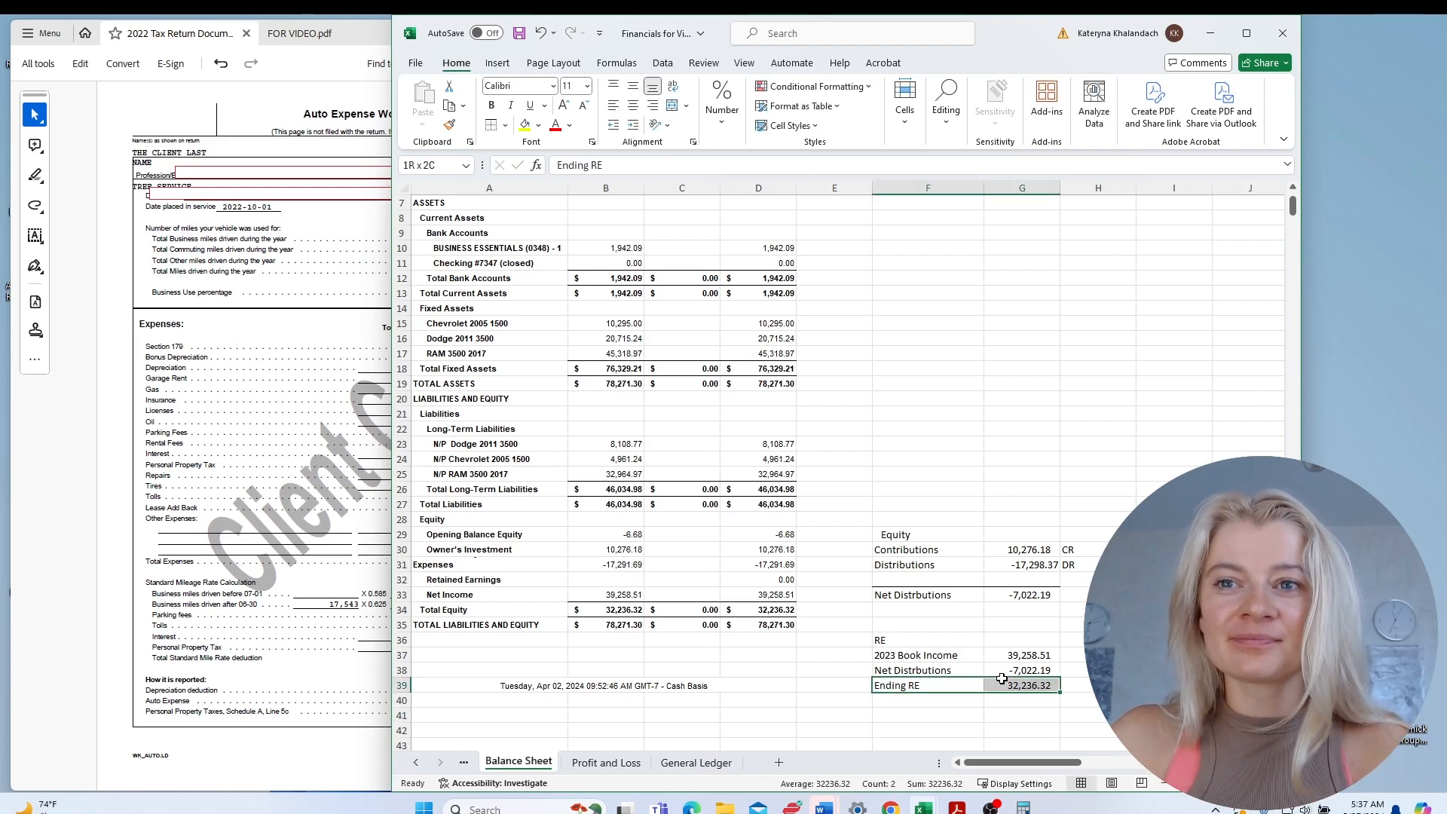
pyautogui.click(491, 105)
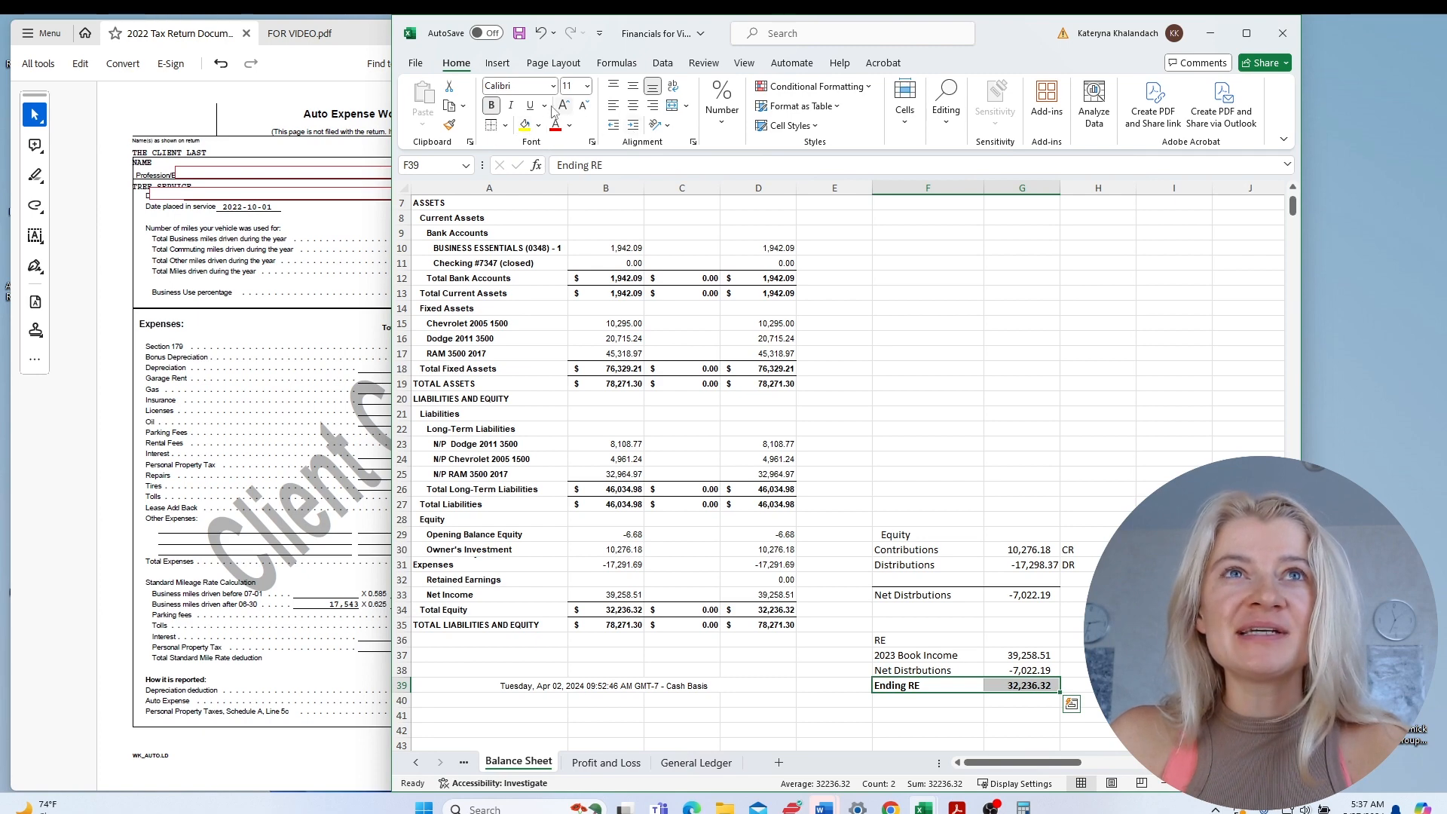
pyautogui.click(492, 125)
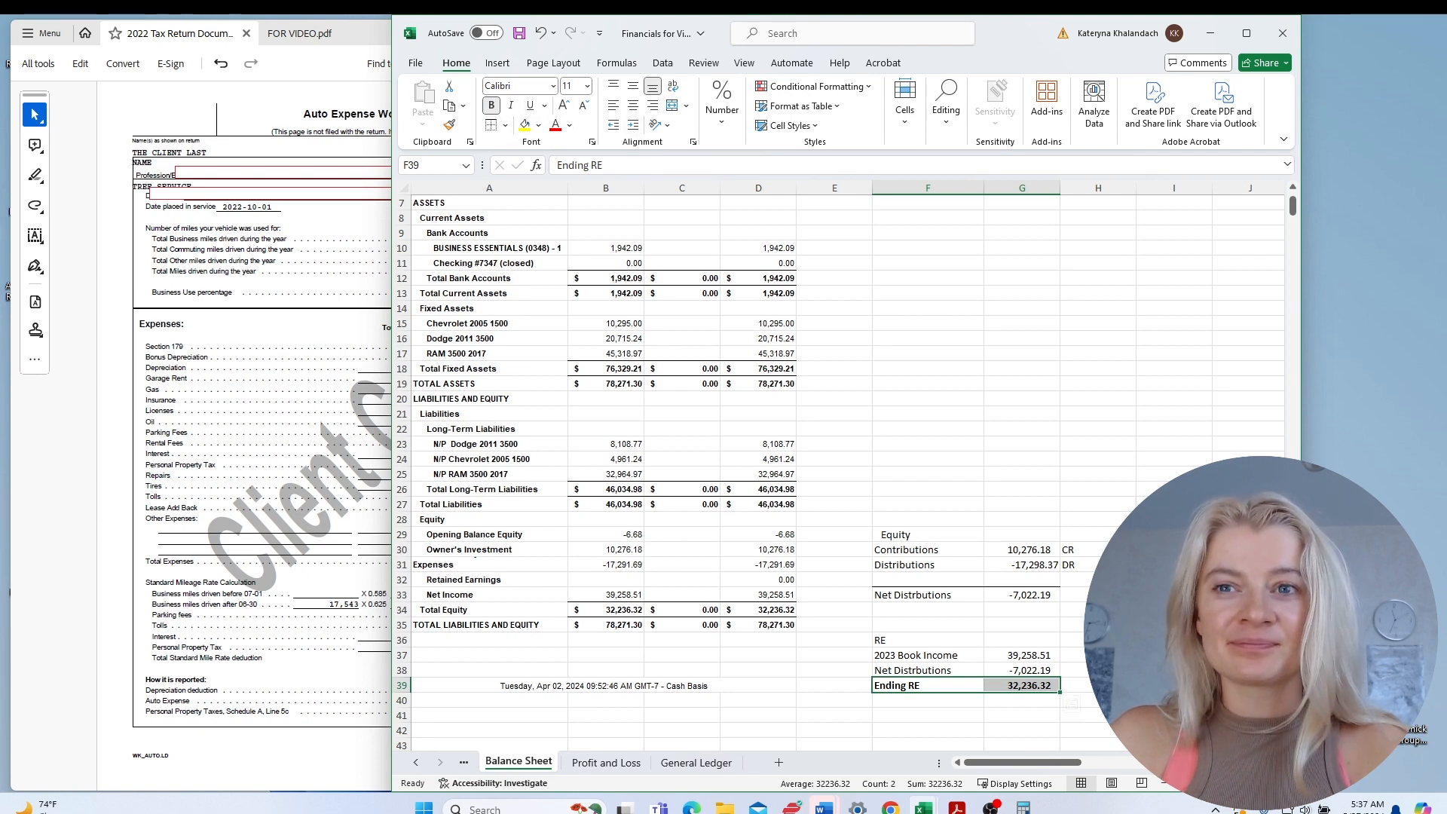
# Compare the ending retained earnings in G39 with the Balance Sheet's Total Equity in B34.
pyautogui.click(1098, 550)
pyautogui.click(1035, 688)
pyautogui.click(622, 610)
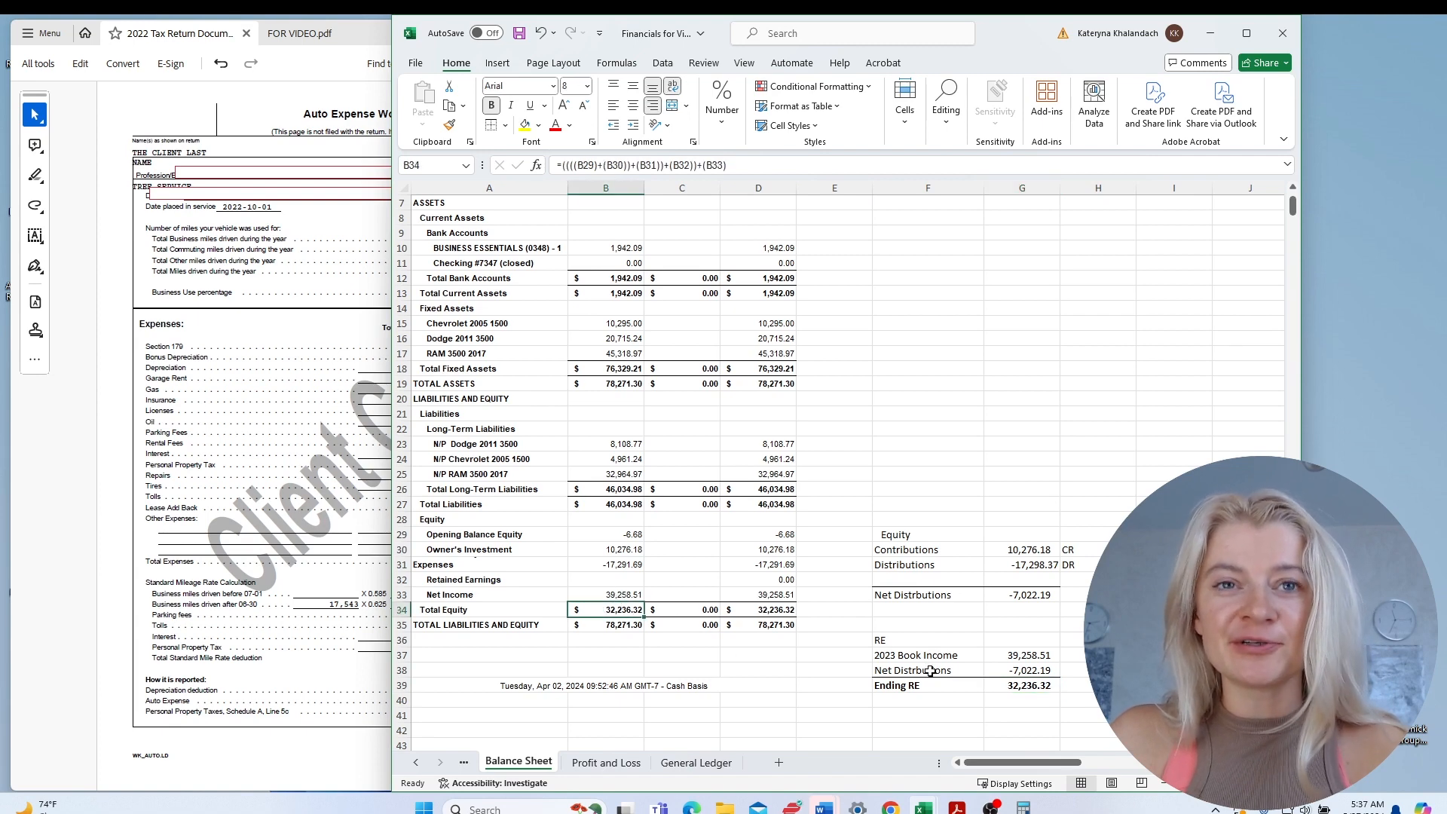
pyautogui.click(1018, 698)
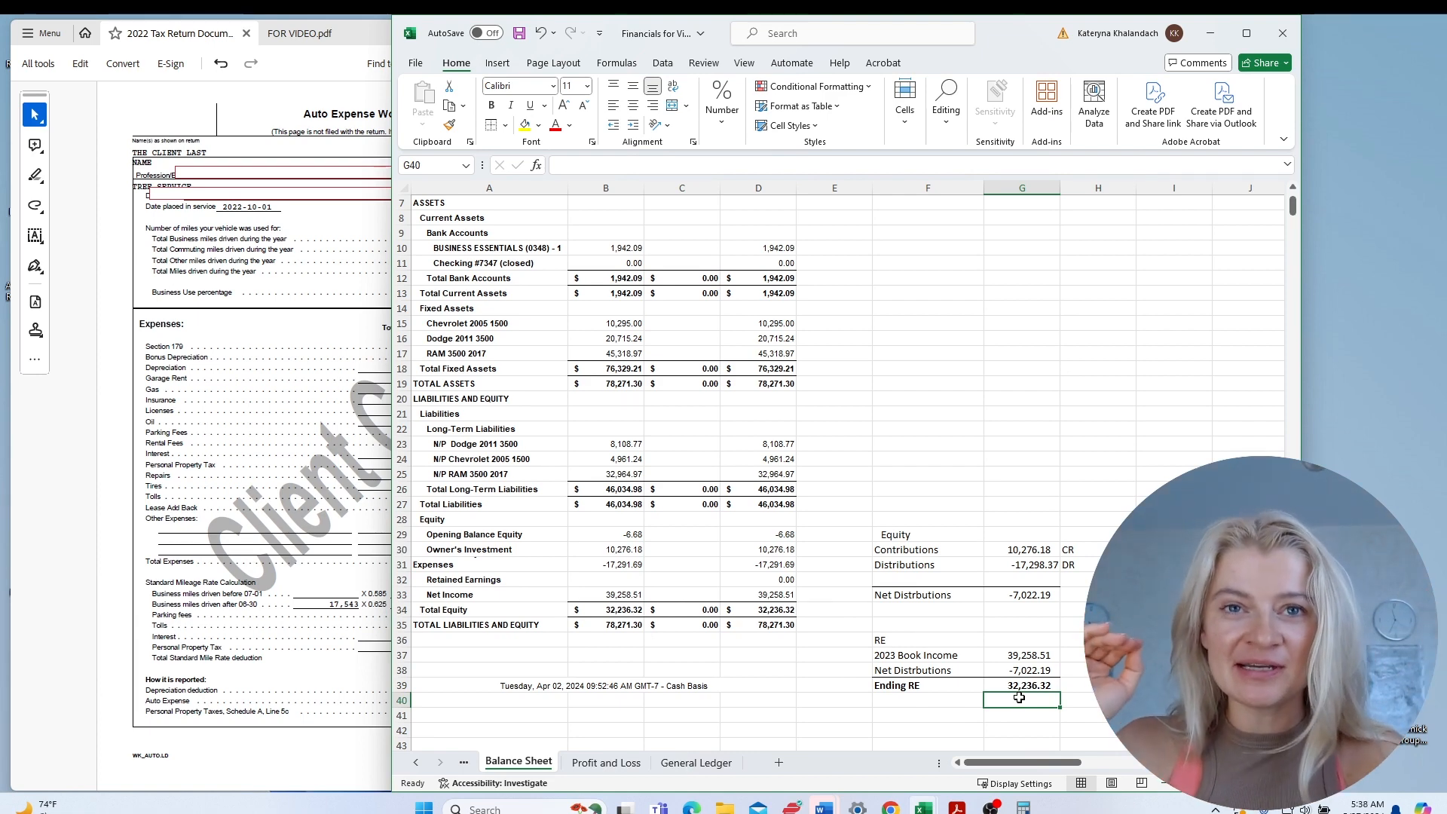
# Enter the heading "BS" in F13 and the label "Assets" in F15.
pyautogui.click(934, 338)
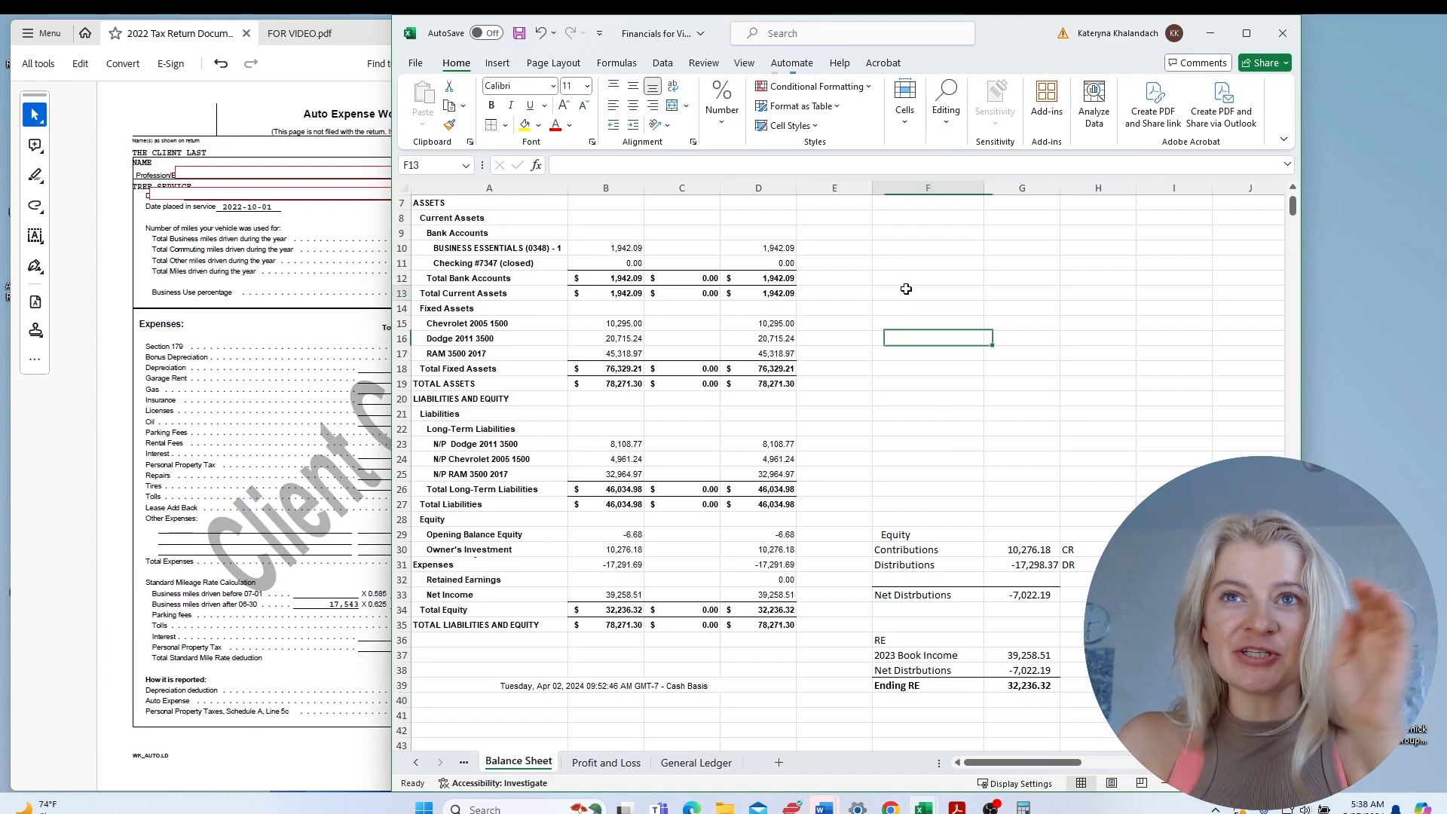
pyautogui.click(908, 295)
pyautogui.write('BS')
pyautogui.press('Return')
pyautogui.press('Return')
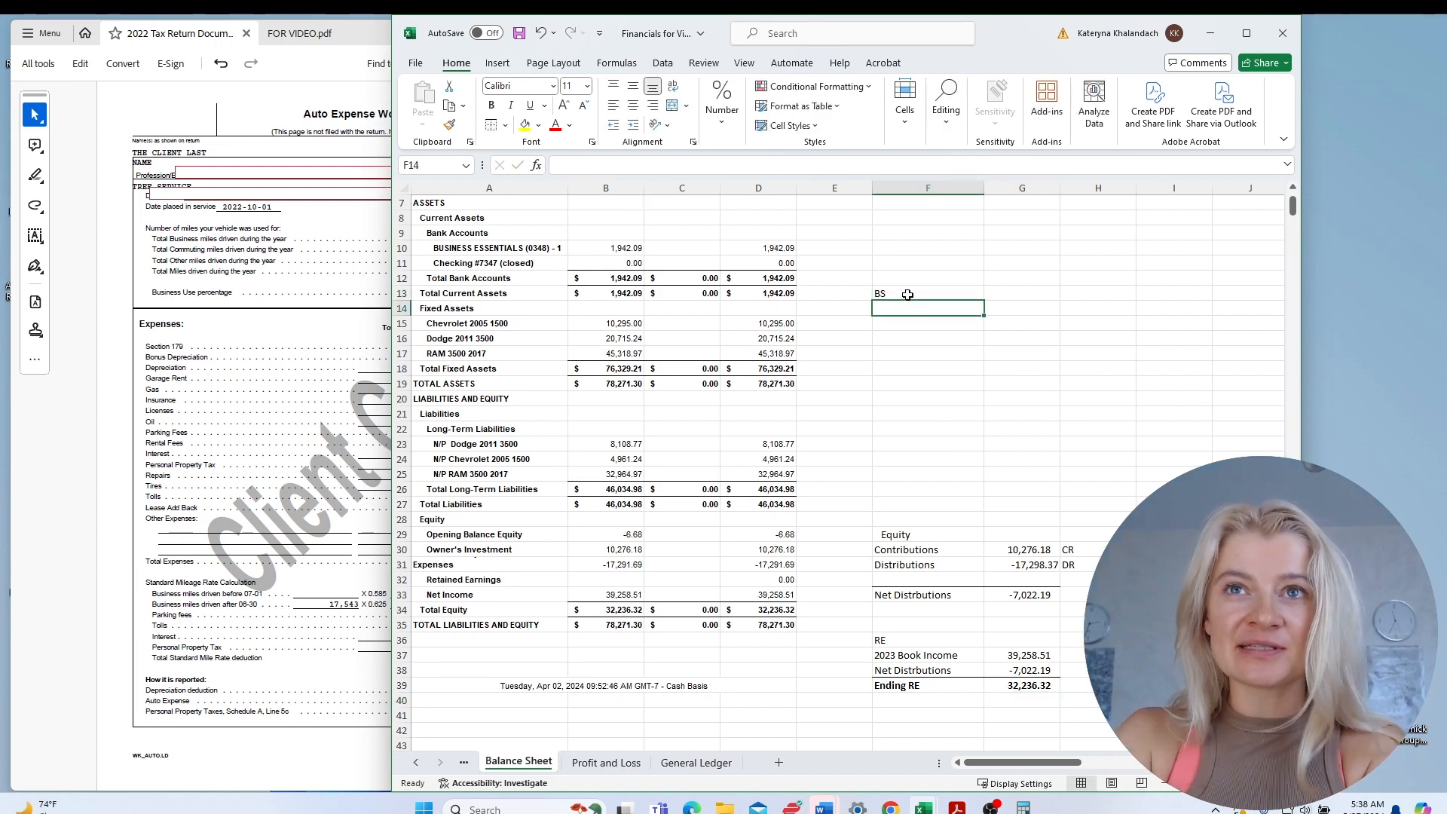
pyautogui.write('Assets')
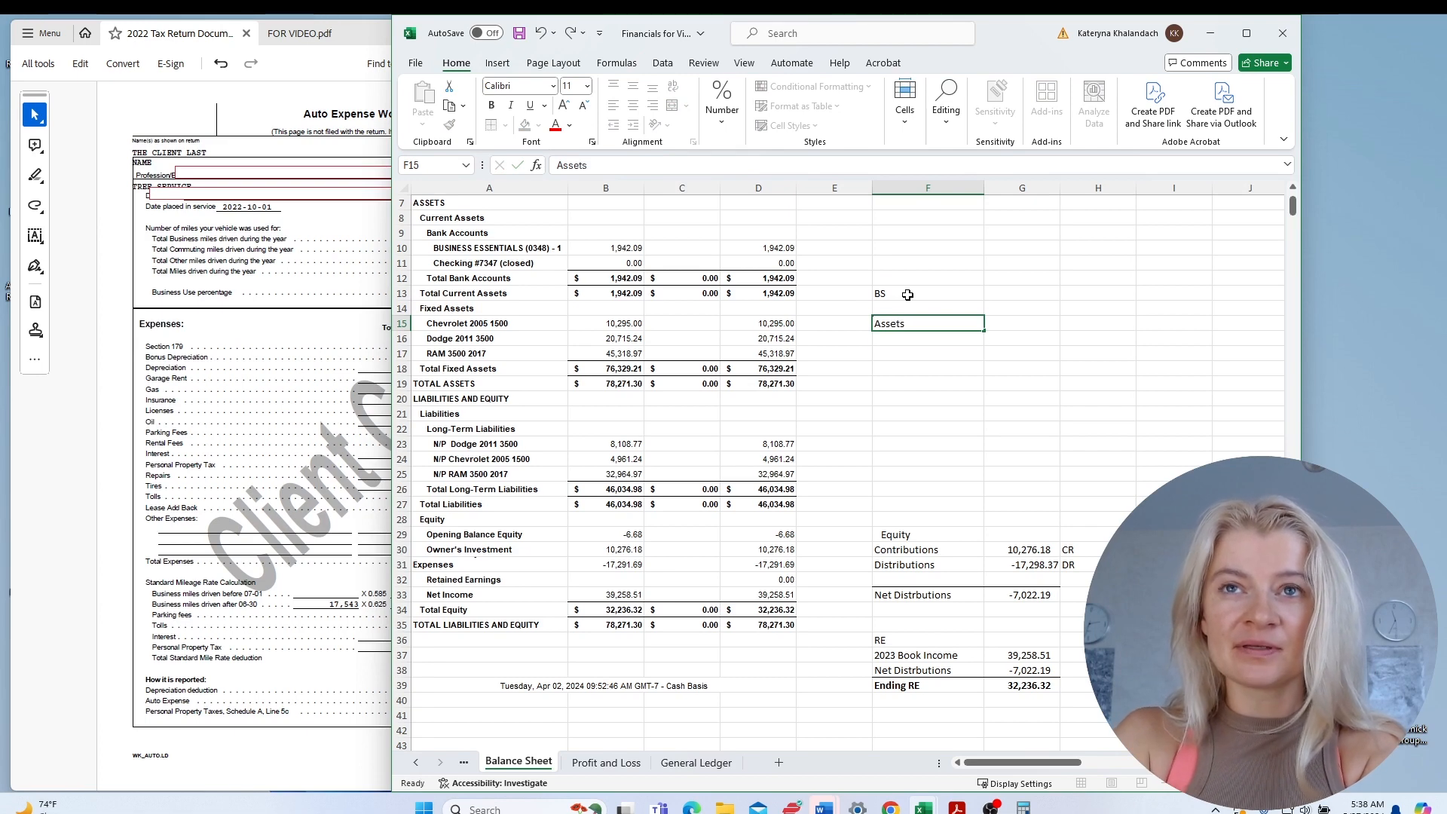
pyautogui.press('Return')
pyautogui.press('Return')
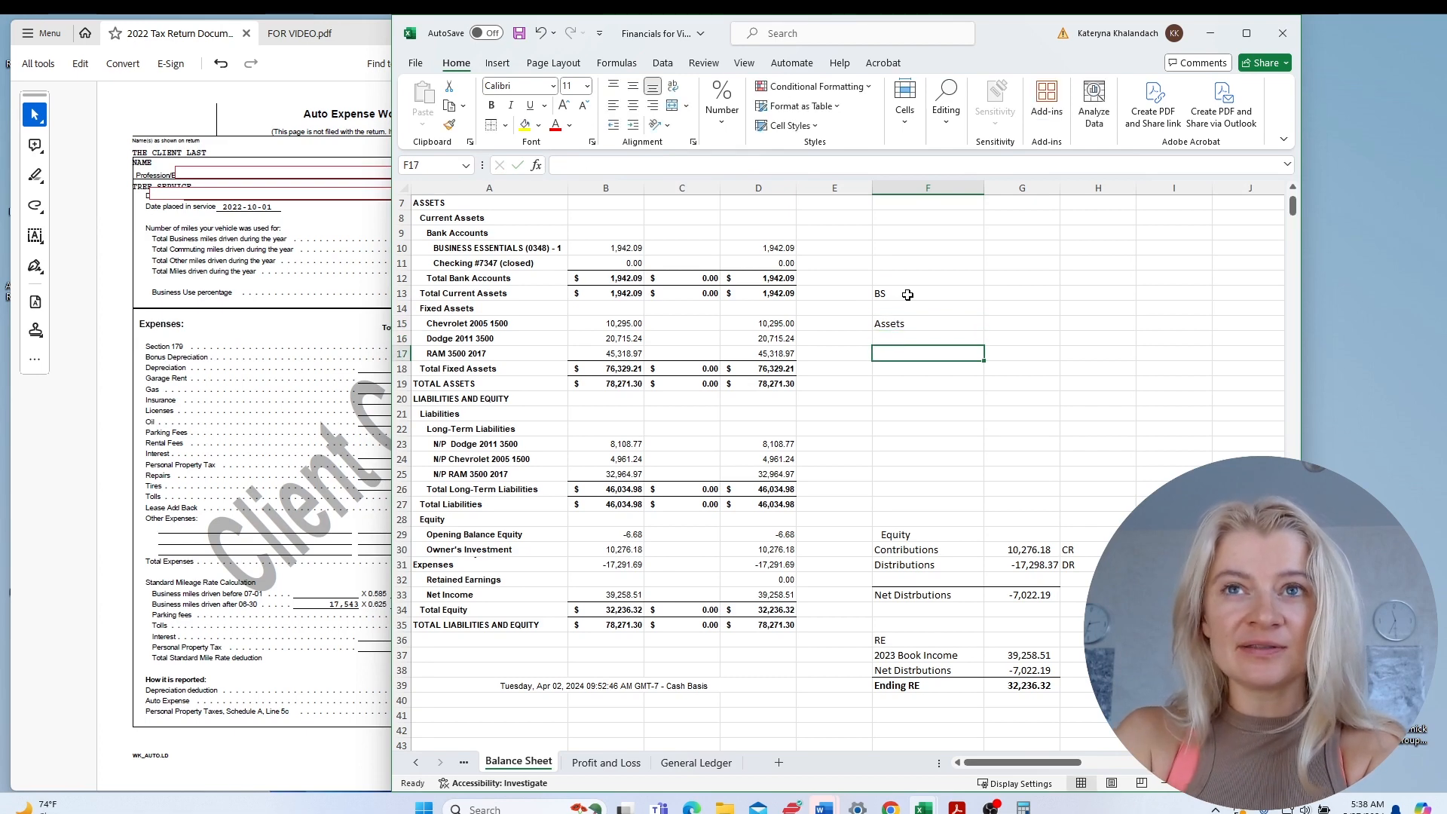
# Enter the label "Fixes assets" in F17 and link F18 to the TOTAL ASSETS label in A19.
pyautogui.write('Fixe')
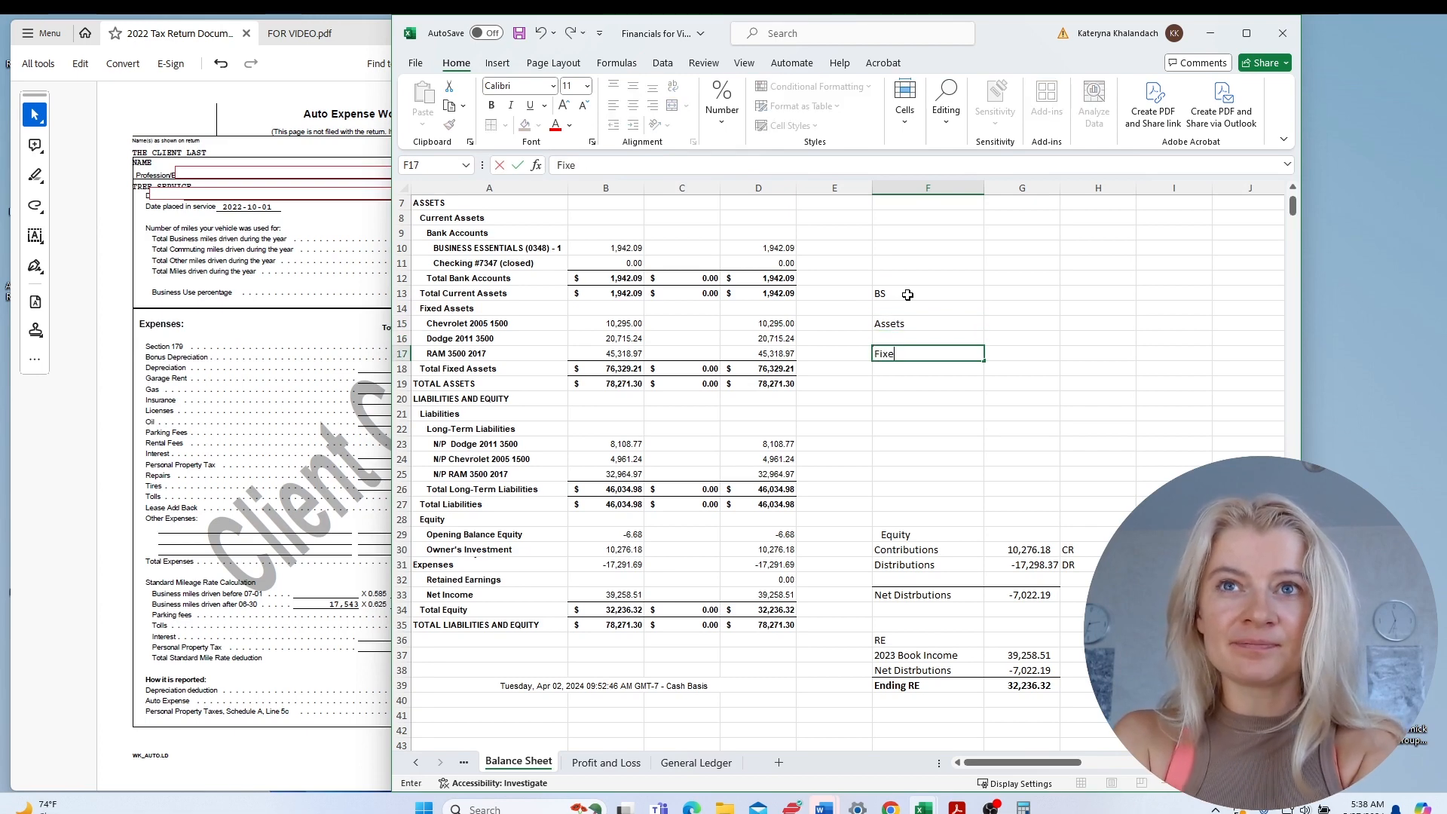
pyautogui.write('s assets')
pyautogui.press('Return')
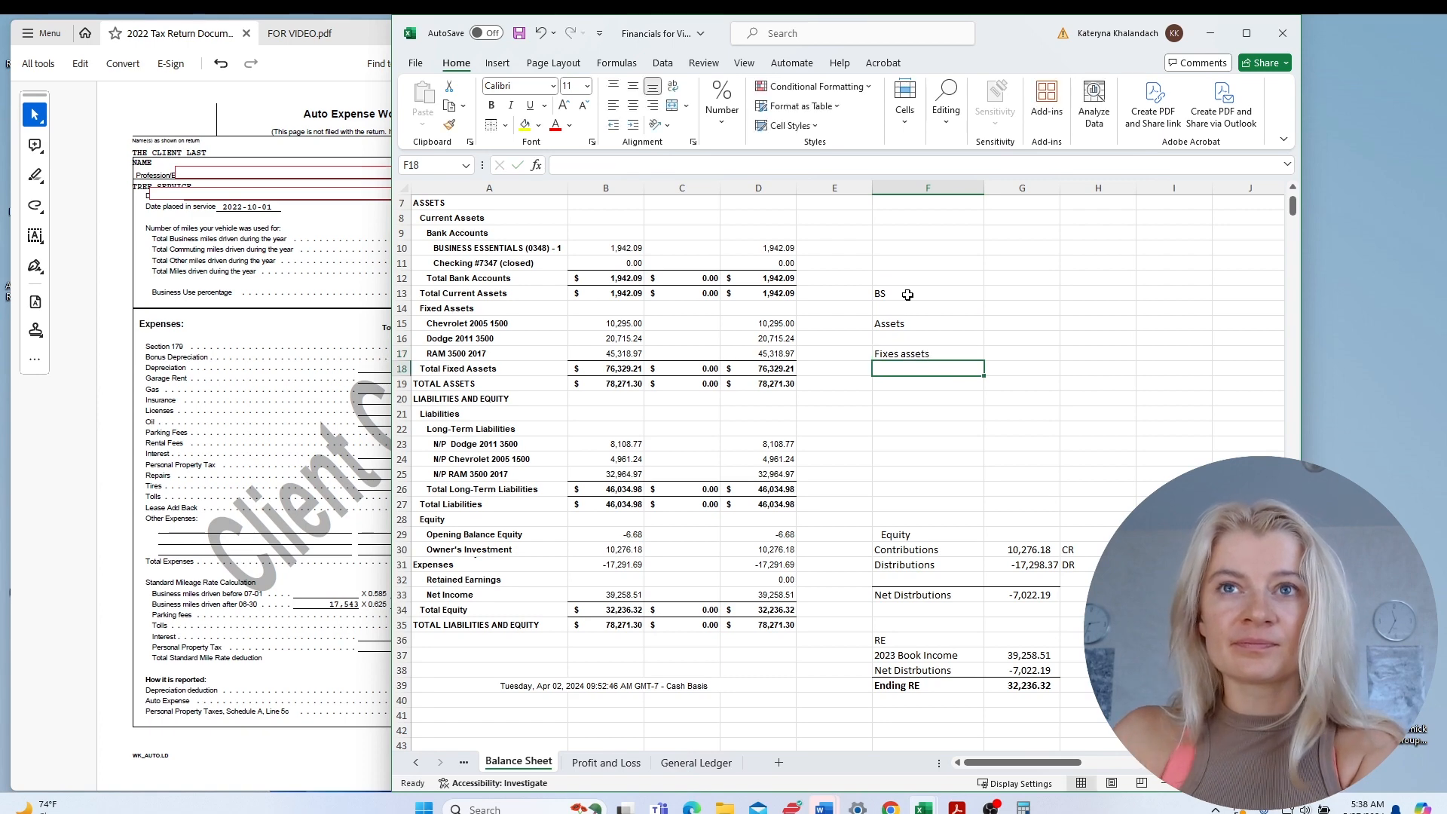
pyautogui.write('=')
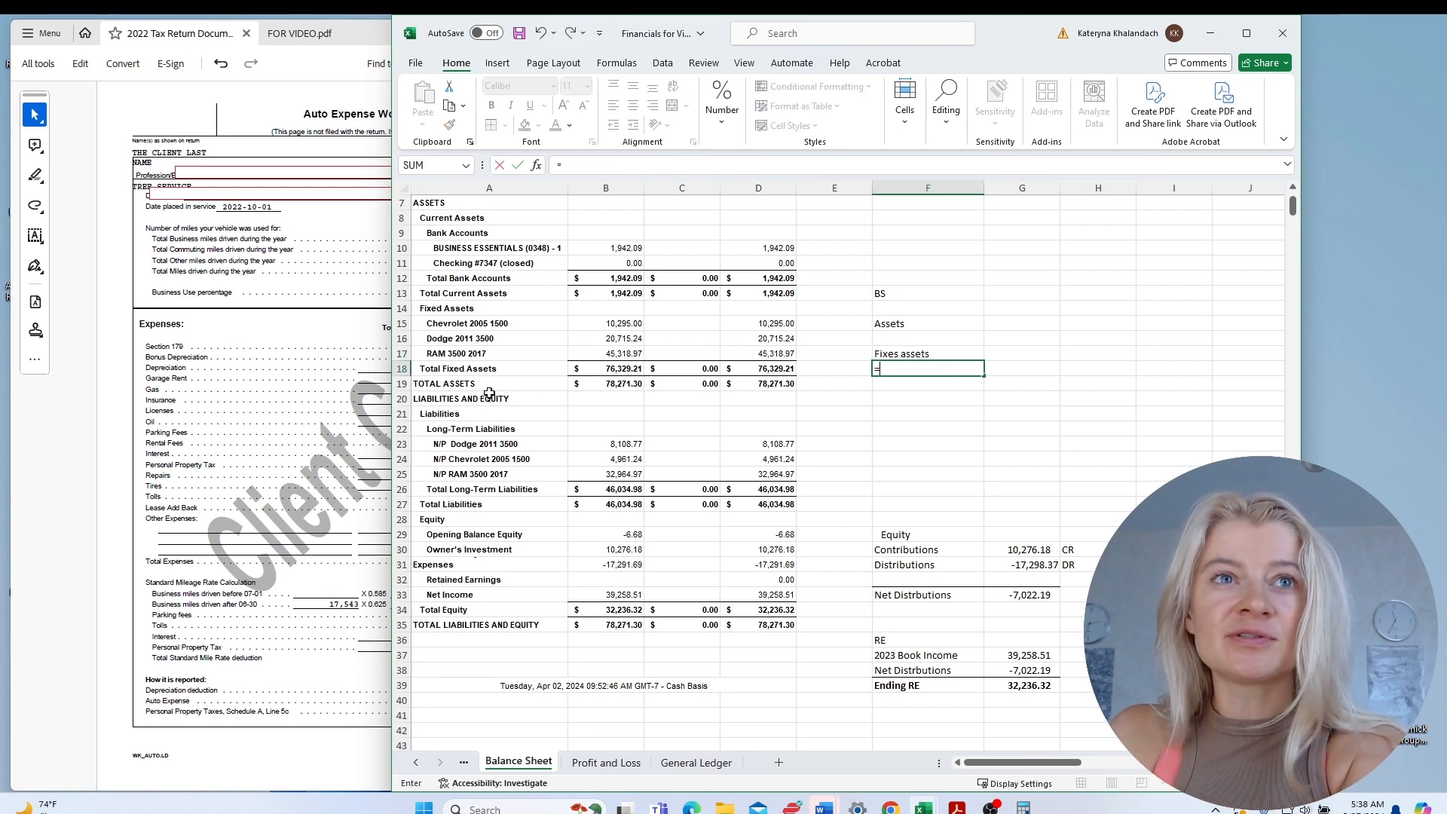
pyautogui.click(487, 385)
pyautogui.press('Return')
pyautogui.press('Return')
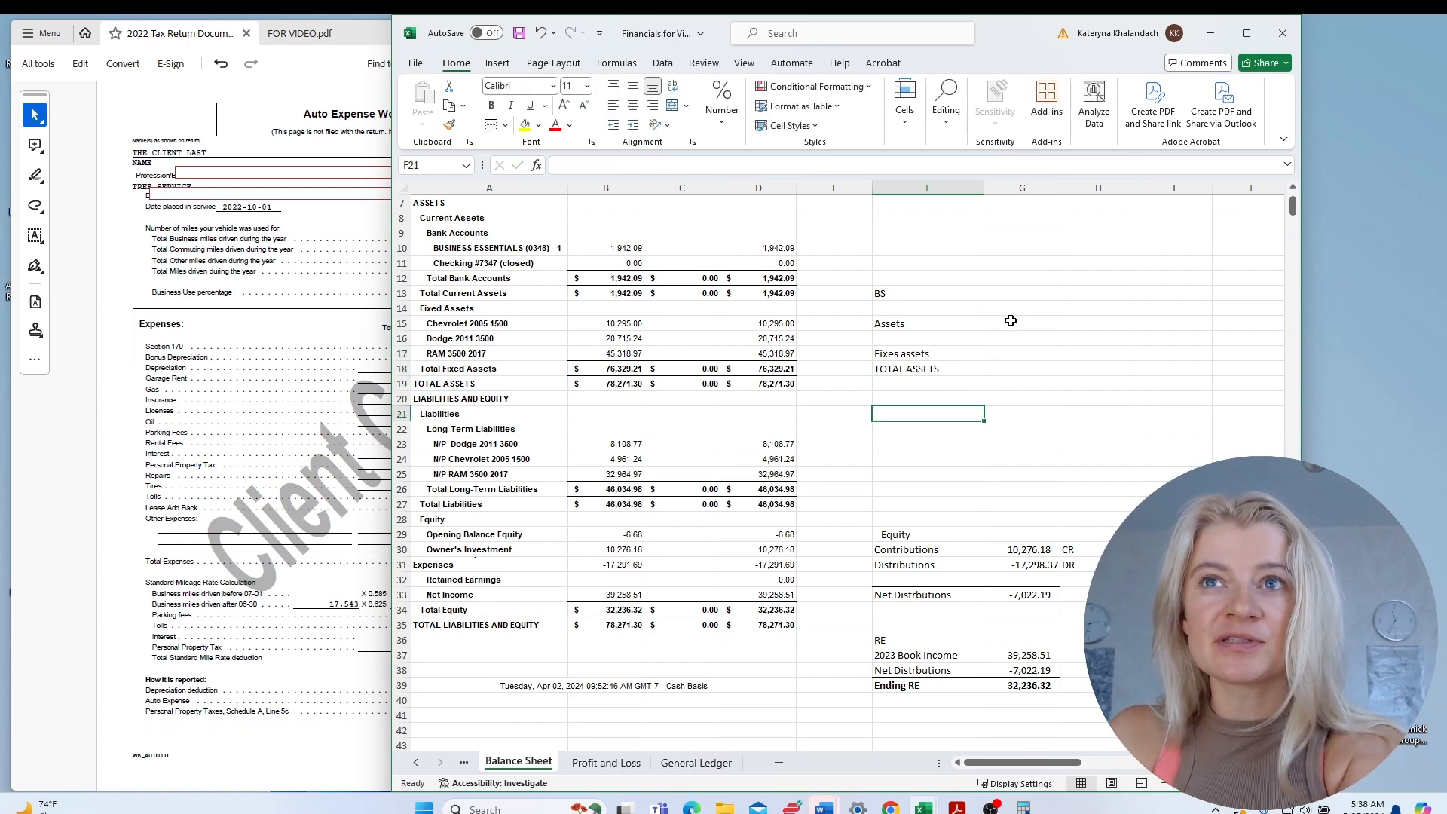
pyautogui.click(1011, 322)
pyautogui.write('=')
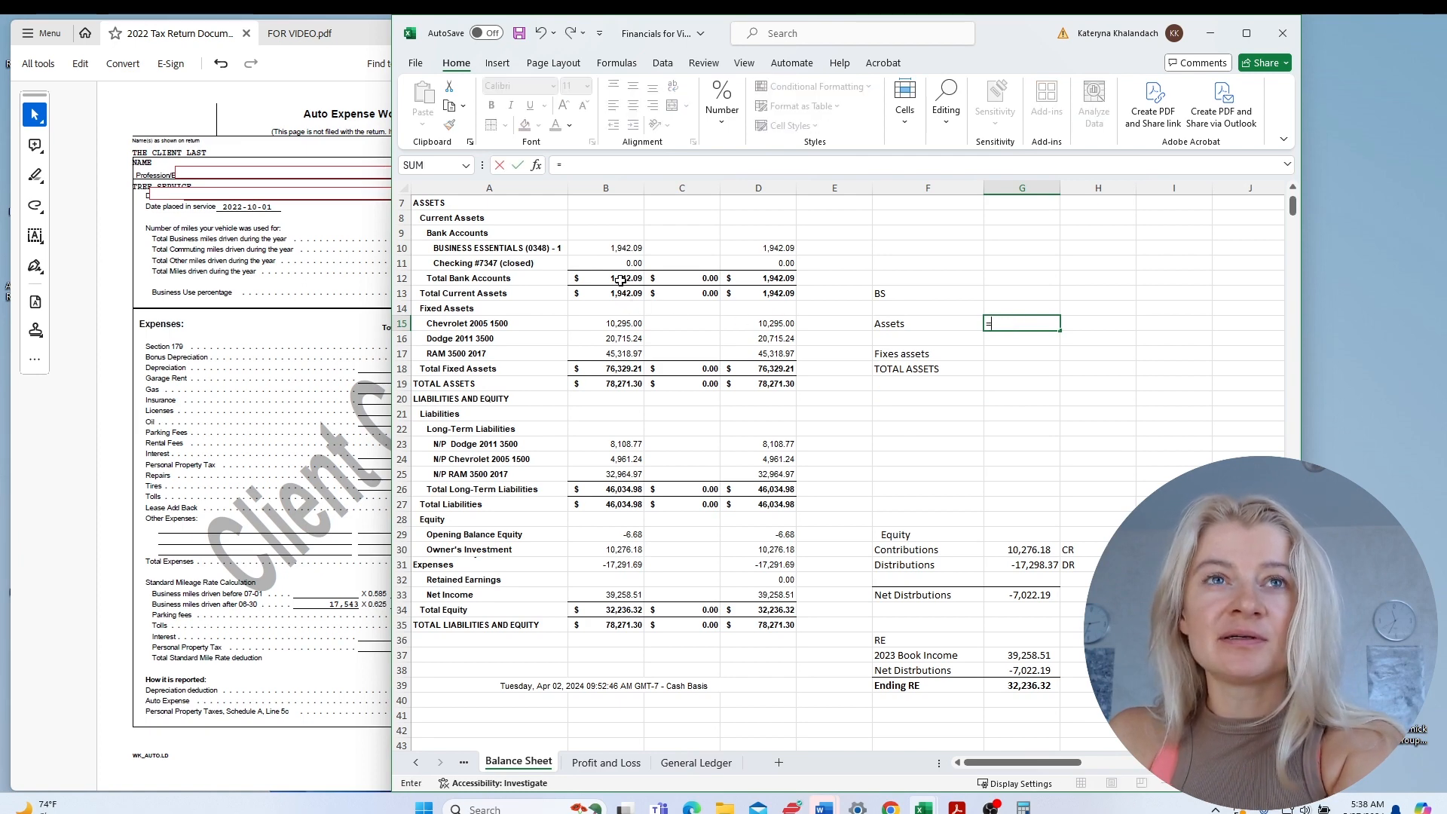
pyautogui.click(947, 323)
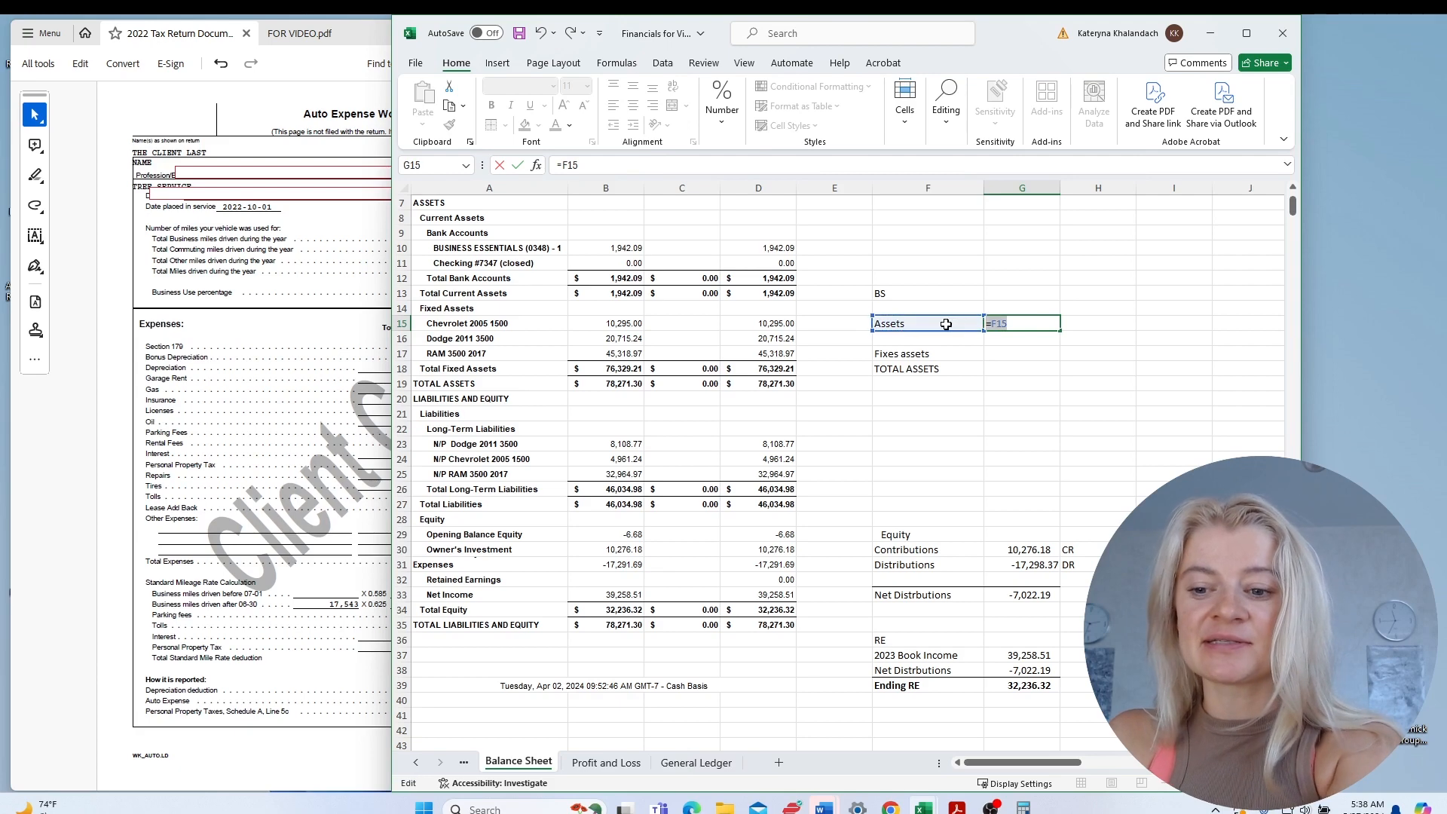
pyautogui.press('Escape')
# Relabel F15 as "Cash" and link G15 to the Total Bank Accounts amount in B12.
pyautogui.click(914, 324)
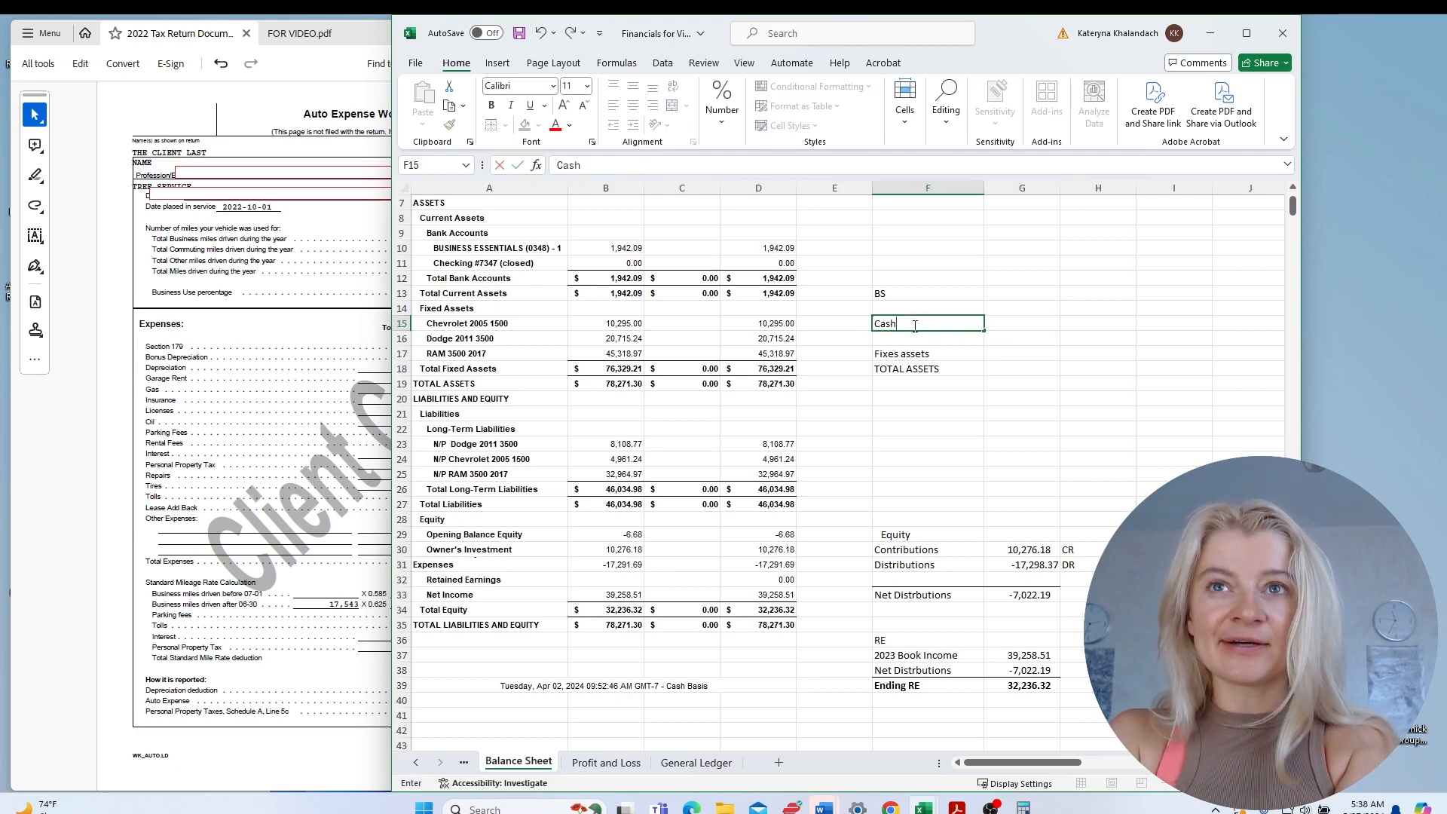
pyautogui.write('Cash')
pyautogui.click(1007, 321)
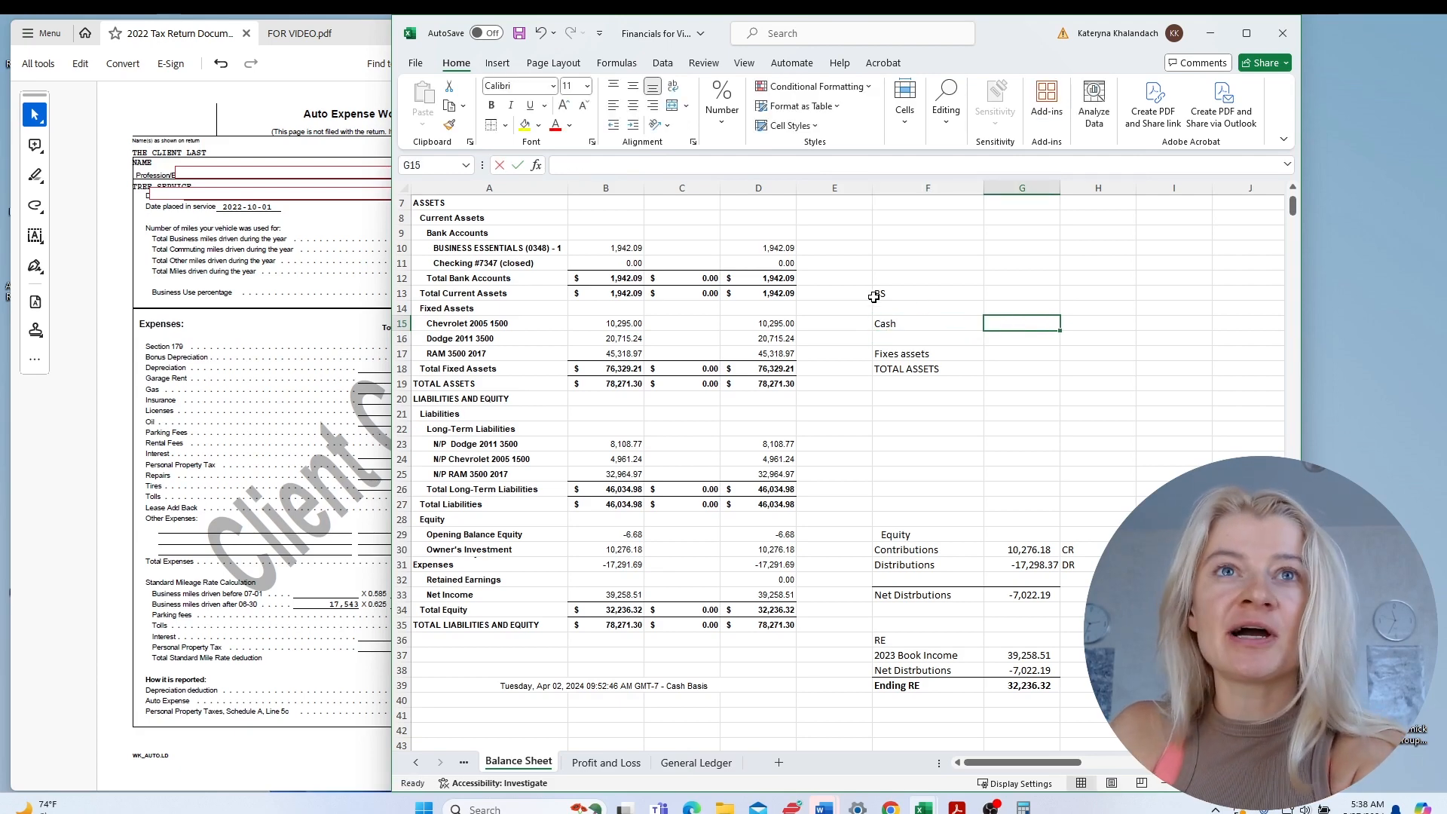
pyautogui.write('=')
pyautogui.click(637, 278)
pyautogui.press('Return')
# Link the fixed assets amount in G17 to Total Fixed Assets in B18.
pyautogui.click(998, 355)
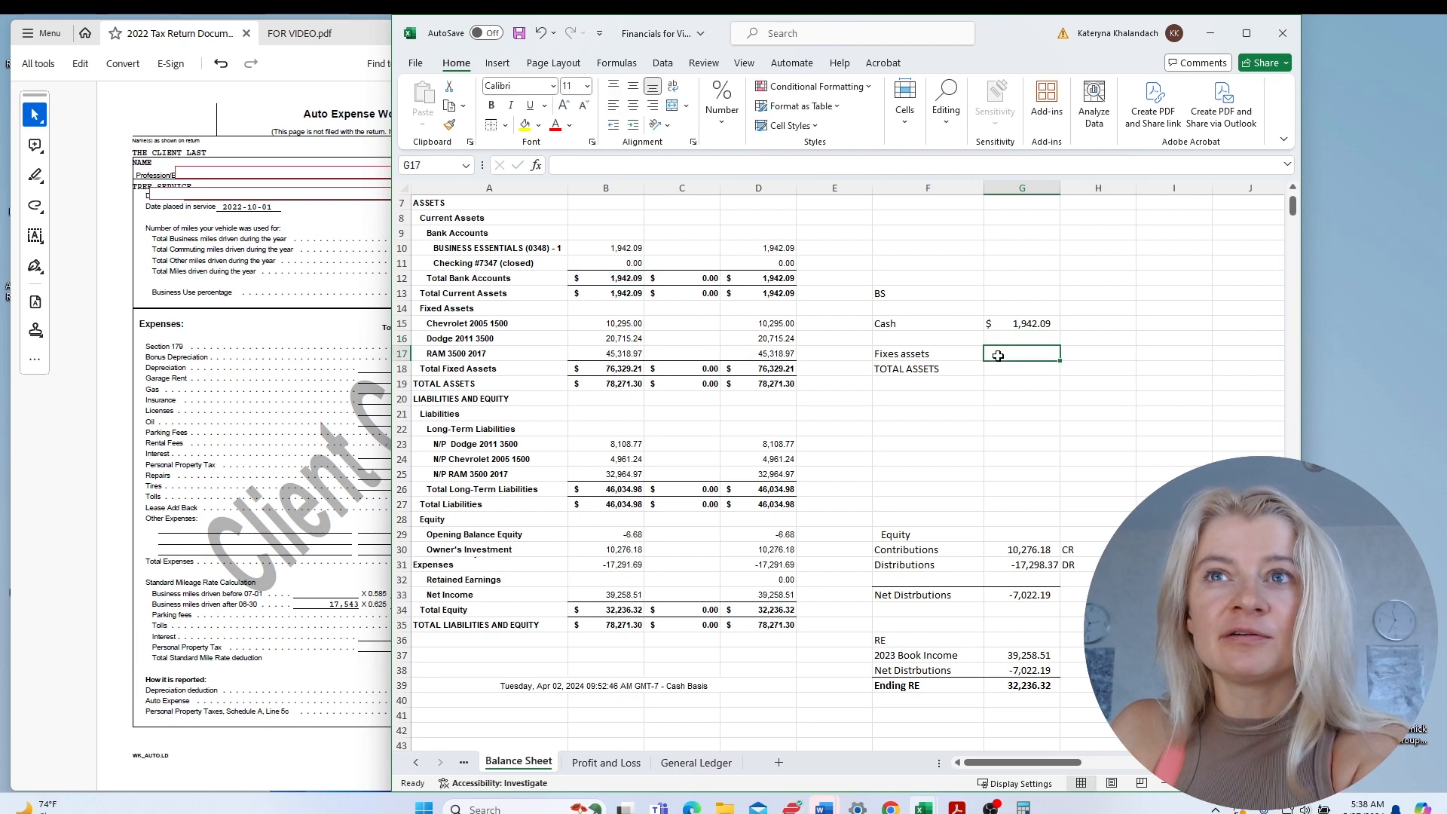
pyautogui.write('=')
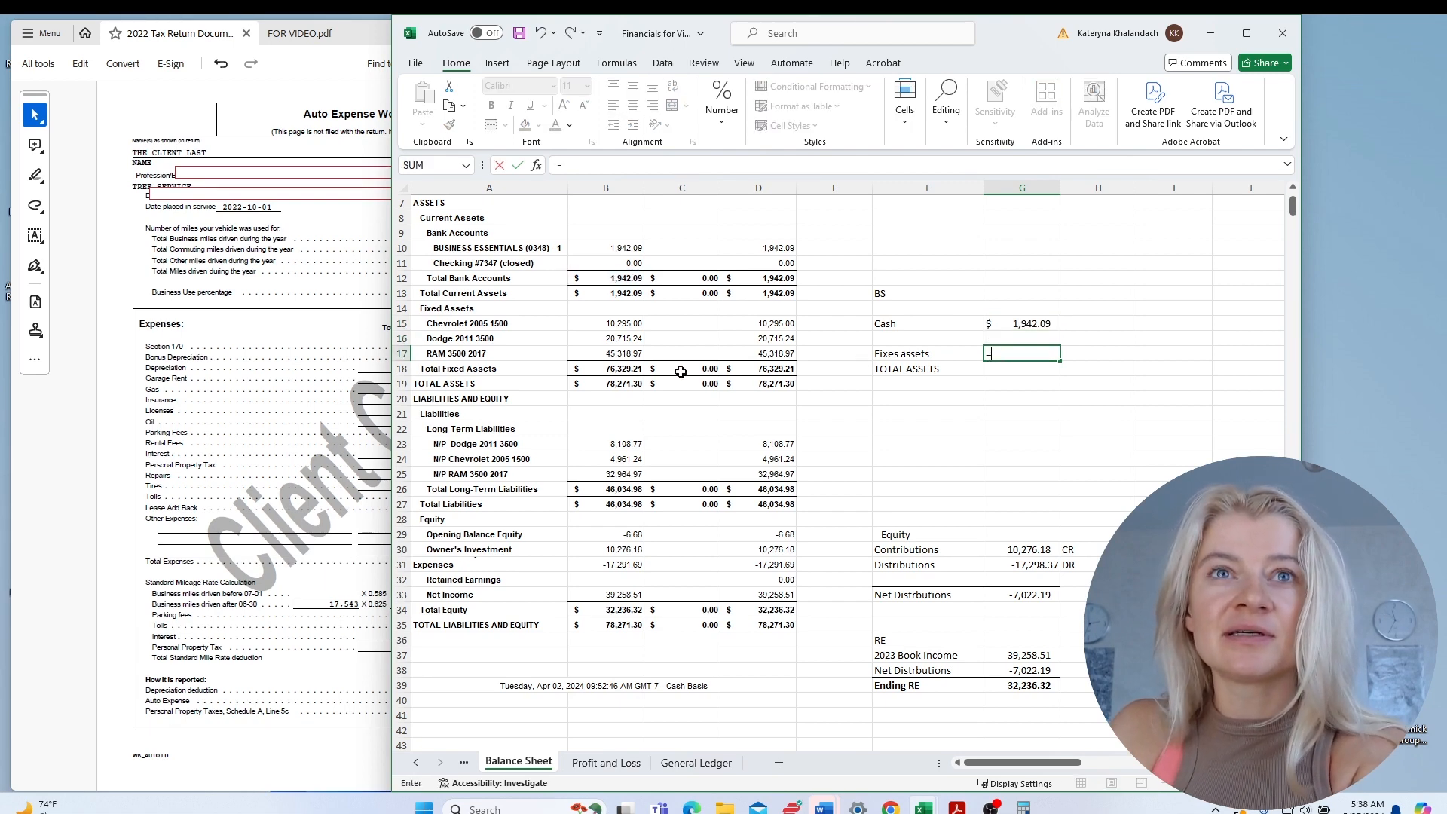
pyautogui.click(637, 370)
pyautogui.press('Return')
# Calculate total assets in G18 with the formula =G15+G17.
pyautogui.write('=')
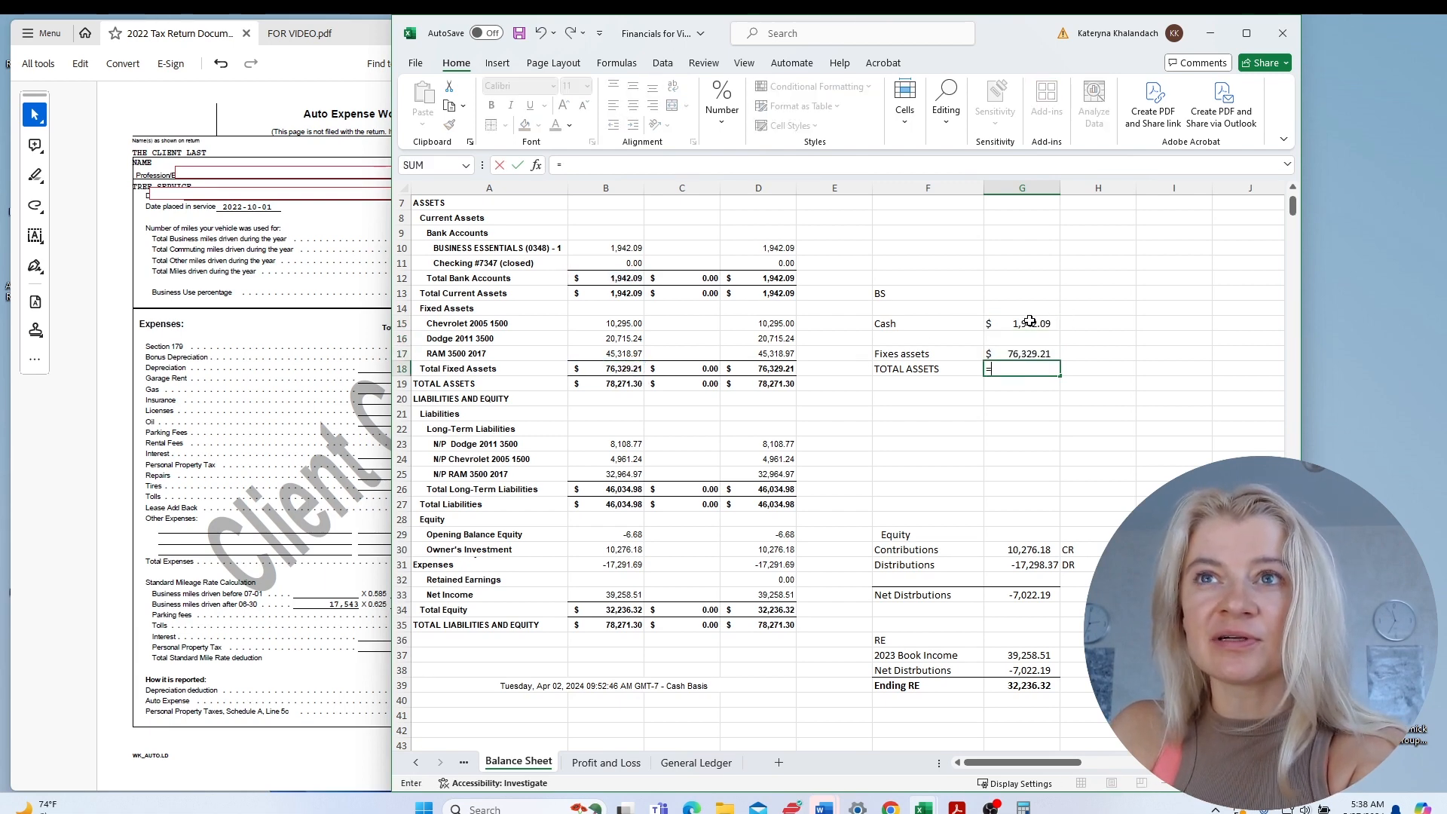
pyautogui.click(1030, 320)
pyautogui.write('+')
pyautogui.click(1031, 354)
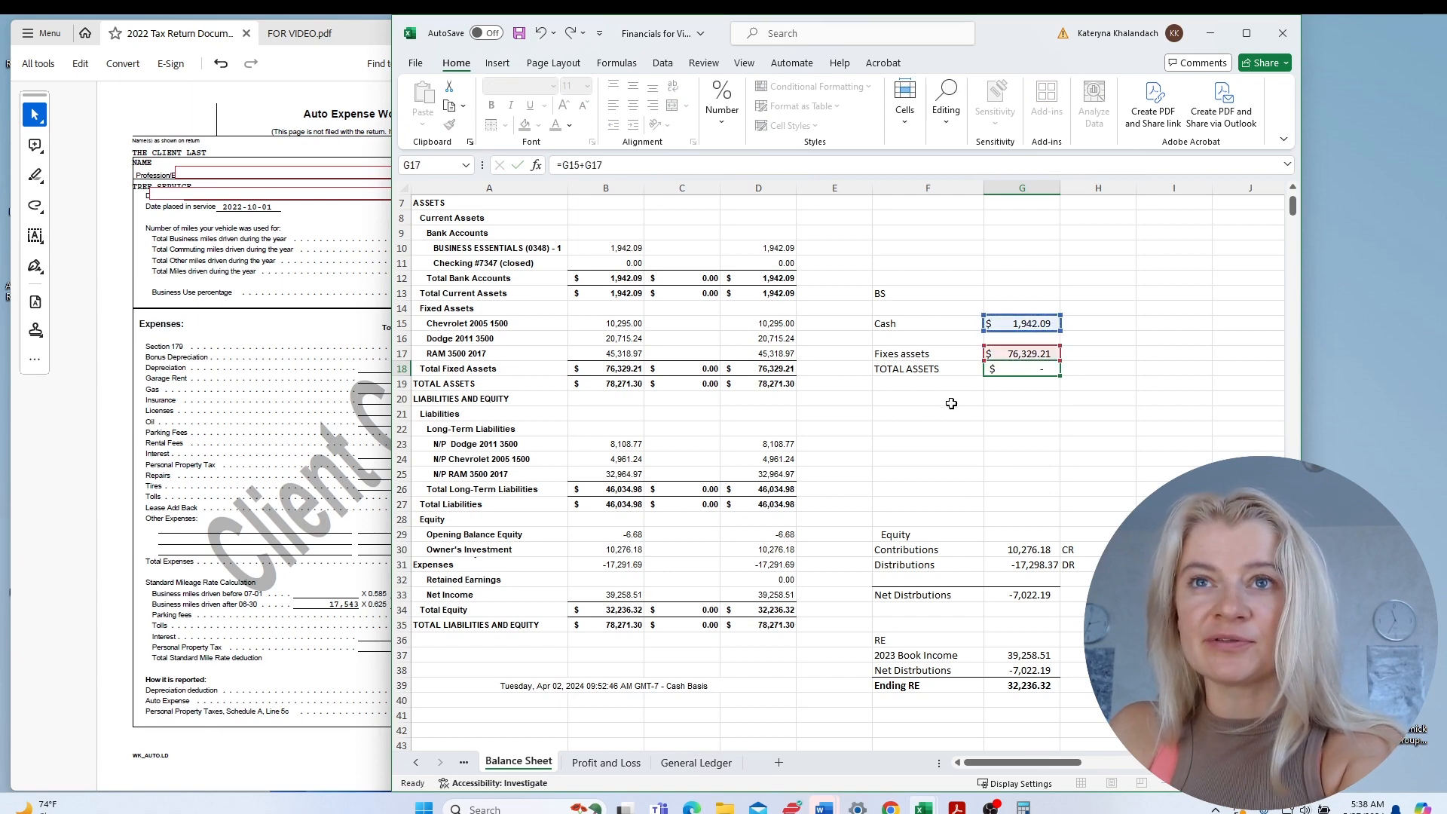
pyautogui.press('Return')
pyautogui.click(934, 402)
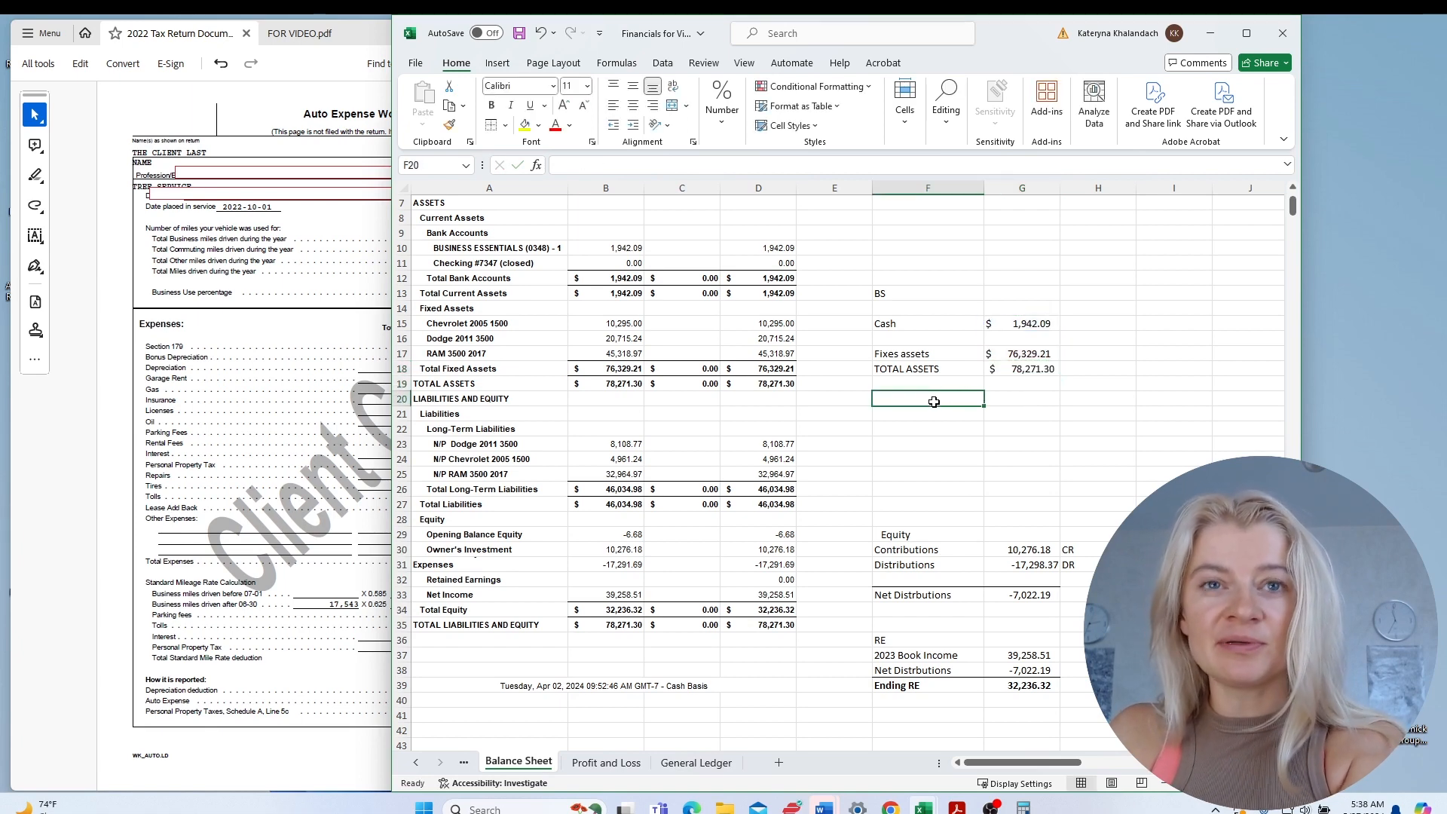
# Add a Long-Term Liabilities line in row 20, linking F20 to the A22 label and G20 to the total in B26.
pyautogui.write('=')
pyautogui.click(495, 428)
pyautogui.press('Return')
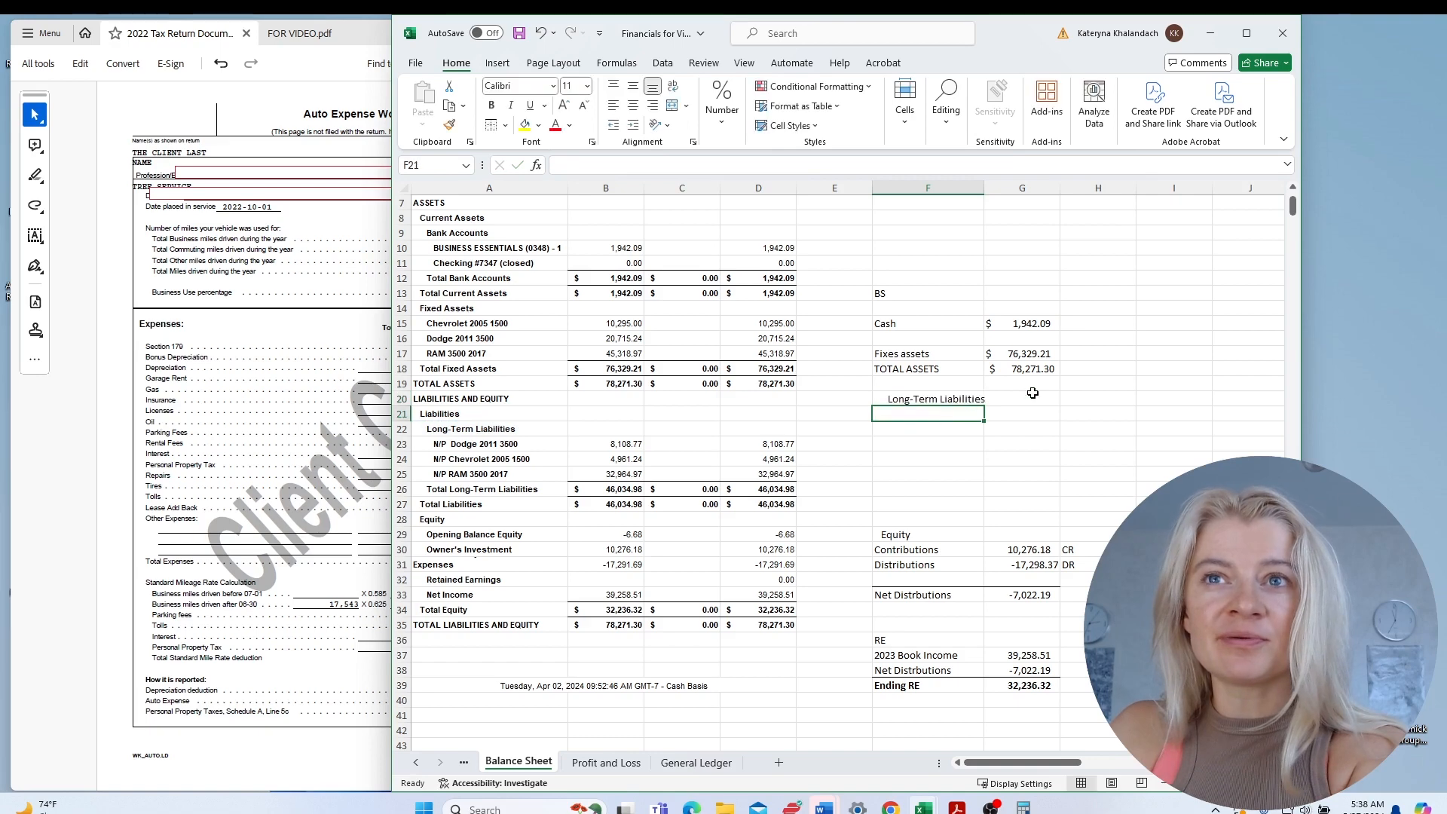
pyautogui.click(1041, 396)
pyautogui.write('=')
pyautogui.click(608, 489)
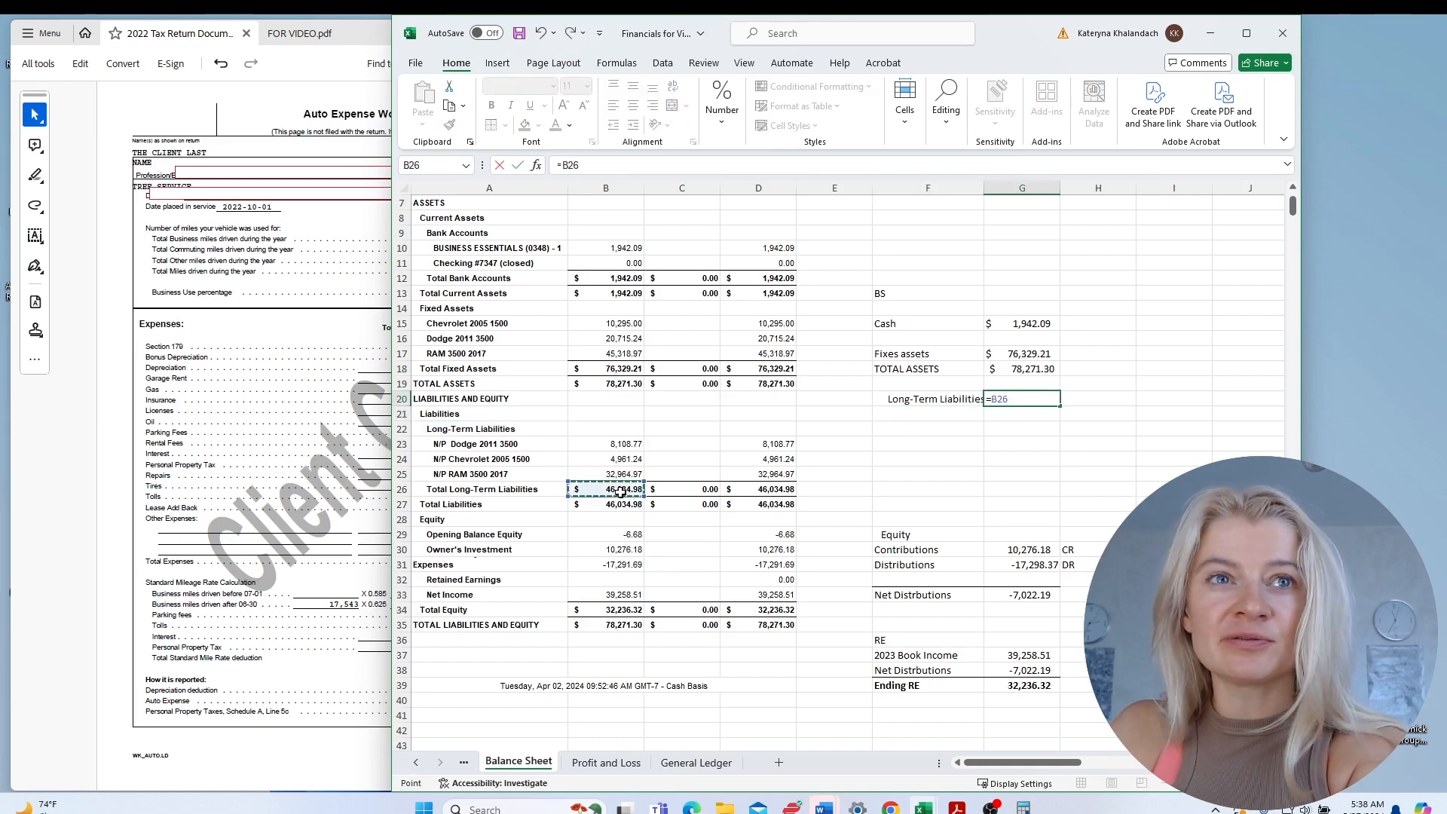
pyautogui.press('Return')
# Relink the label in F20 to Total Long-Term Liabilities in A26.
pyautogui.click(972, 399)
pyautogui.write('=')
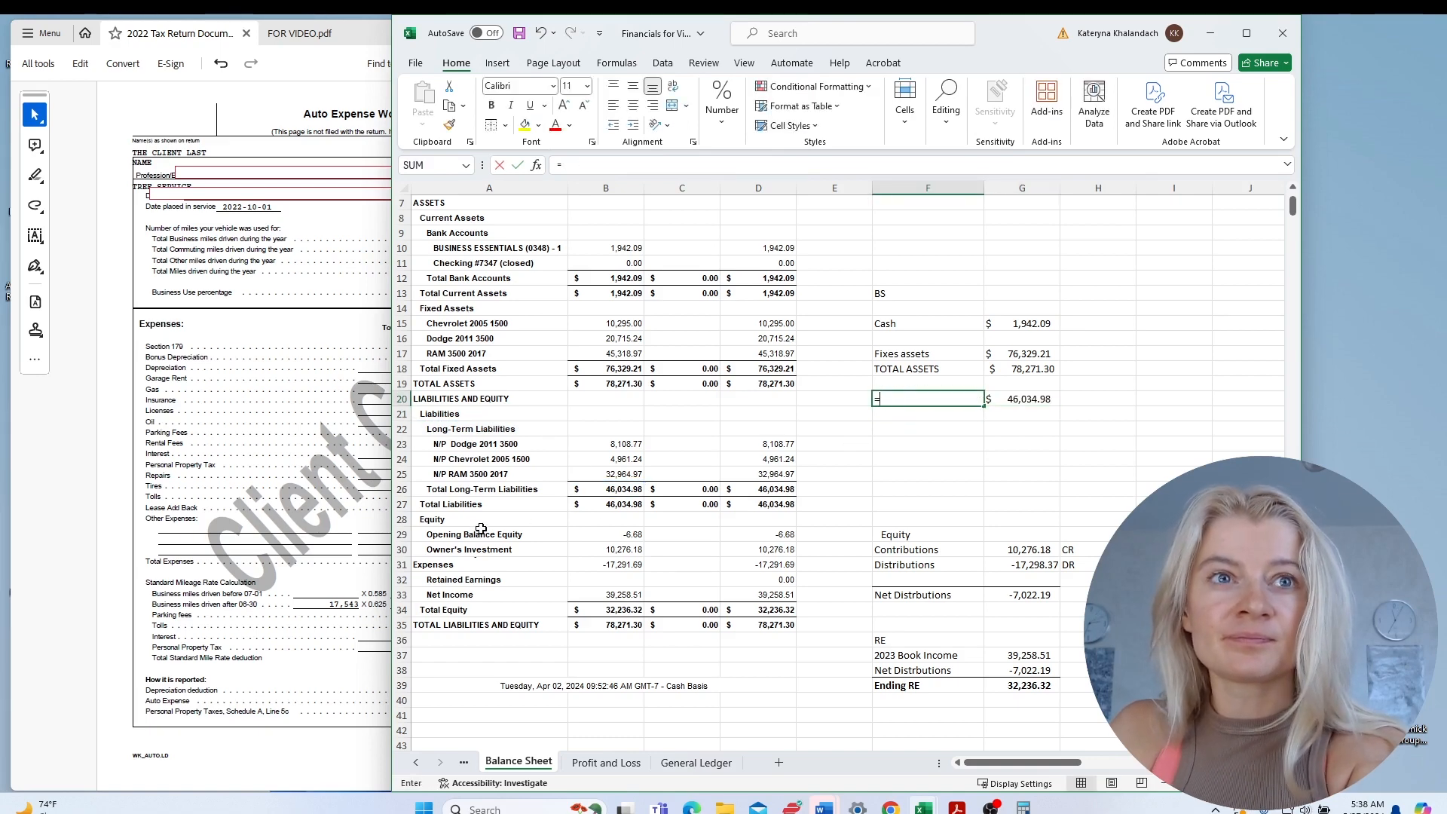
pyautogui.click(451, 503)
pyautogui.click(456, 489)
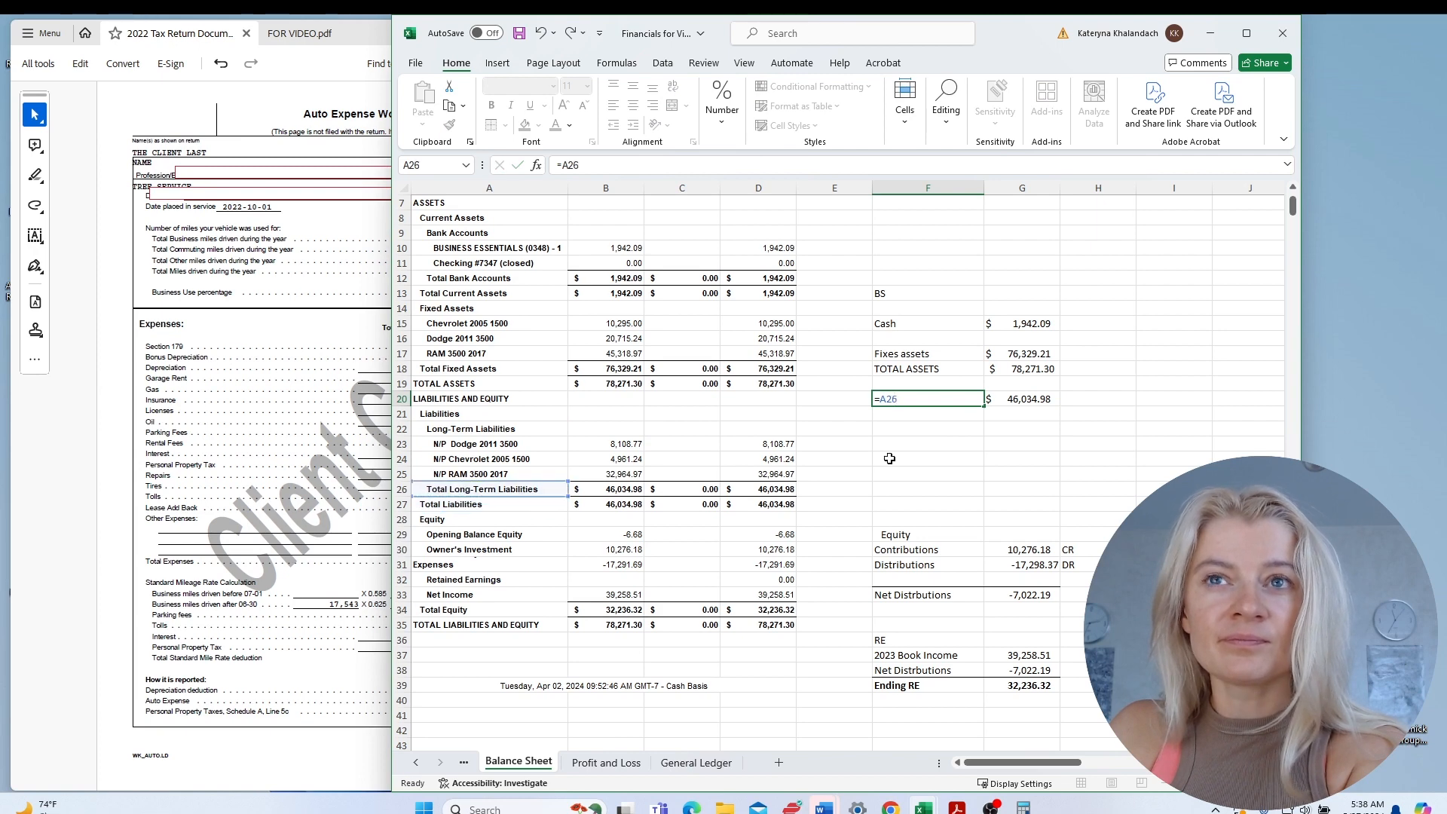
pyautogui.press('Return')
# Add an Equity line in row 22, linking F22 to the label in A28 and G22 to total equity in B34.
pyautogui.click(913, 430)
pyautogui.write('=')
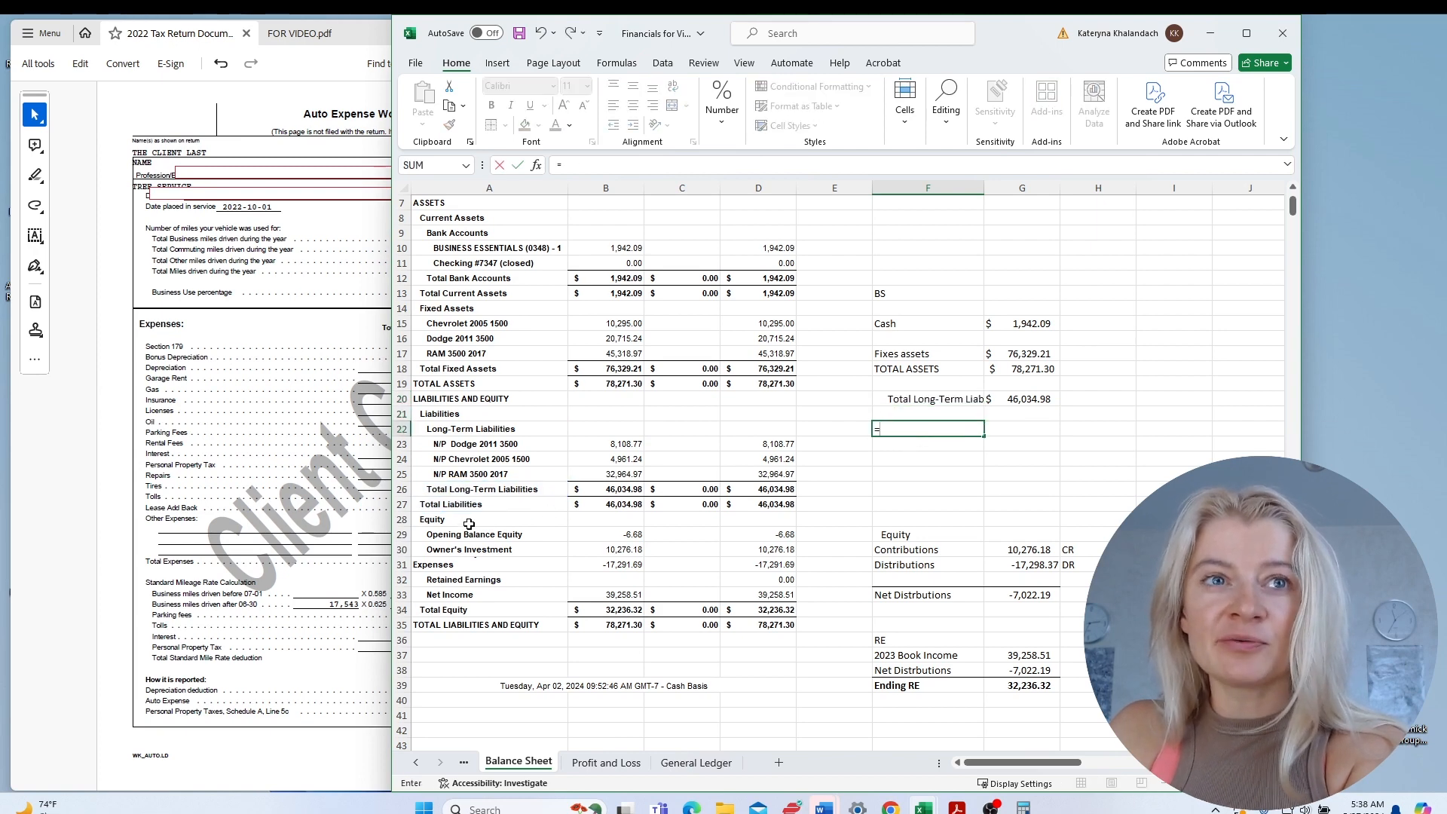
pyautogui.click(464, 520)
pyautogui.press('Return')
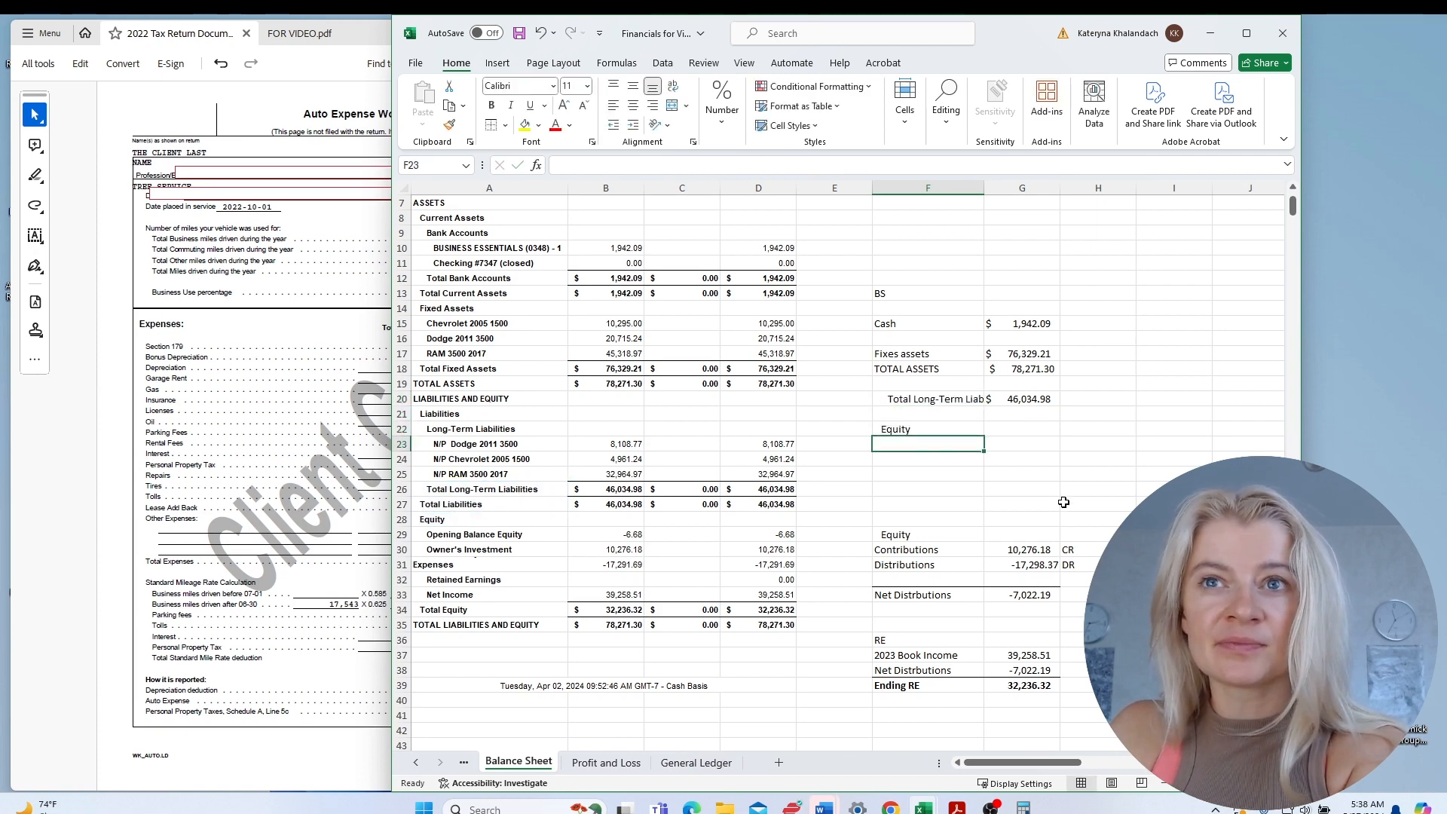
pyautogui.click(1004, 433)
pyautogui.write('=')
pyautogui.click(619, 610)
pyautogui.press('Return')
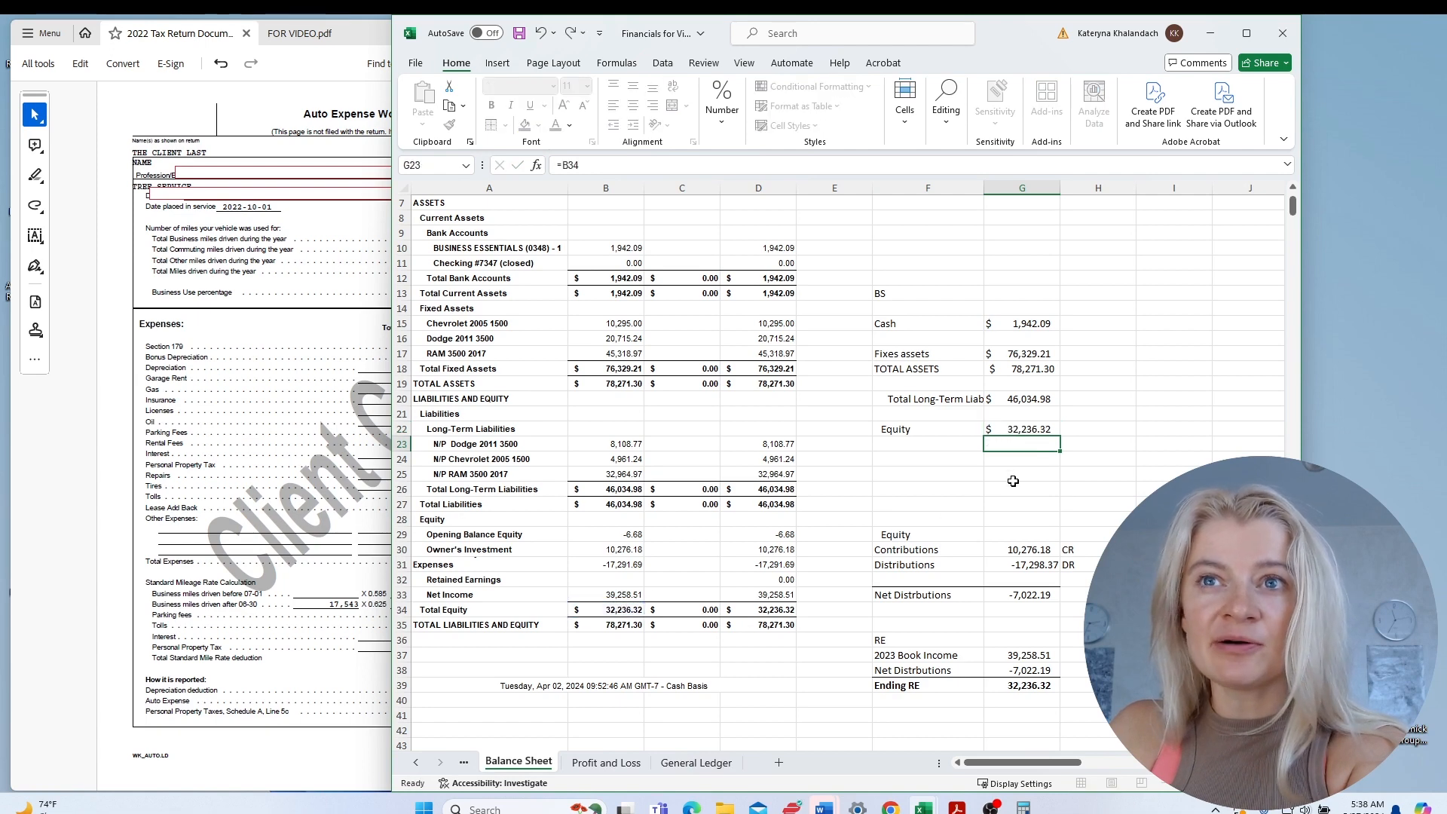
# Add a TOTAL LIABILITIES AND EQUITY line in row 24, linking F24 to A35 and calculating G24 as G20+G22.
pyautogui.click(926, 460)
pyautogui.write('=')
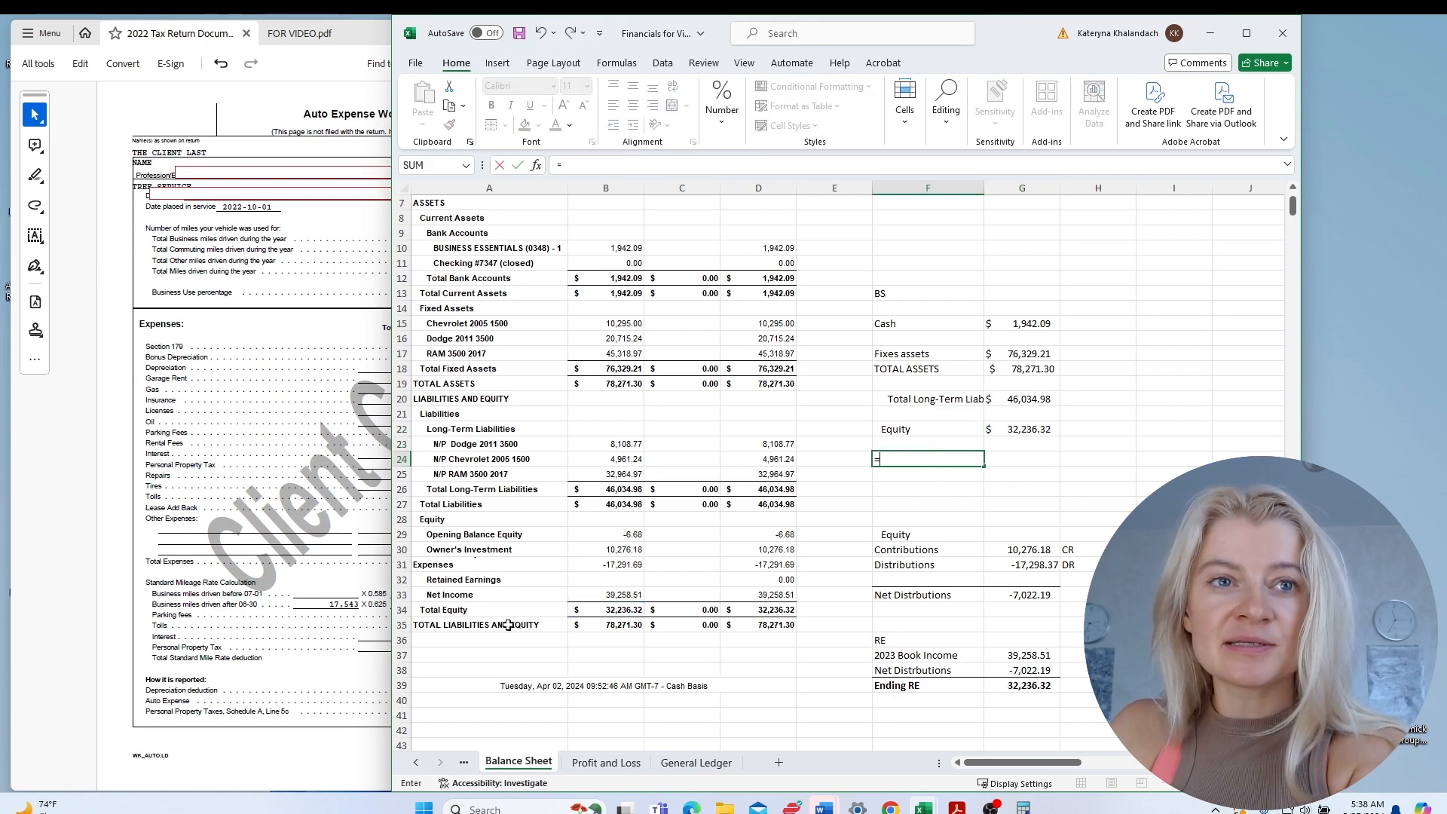
pyautogui.click(508, 625)
pyautogui.press('Return')
pyautogui.click(1031, 460)
pyautogui.write('=')
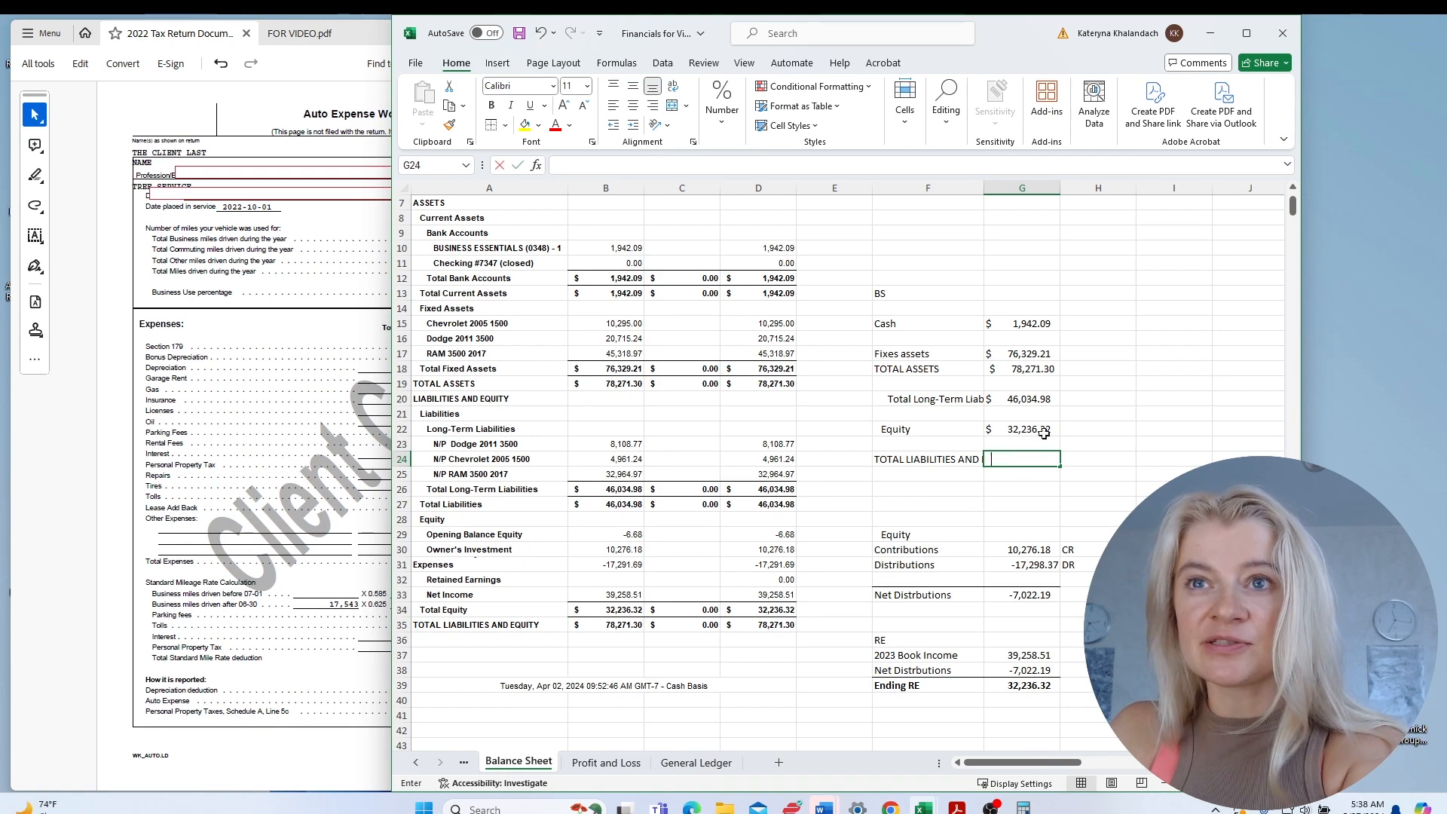
pyautogui.click(1037, 402)
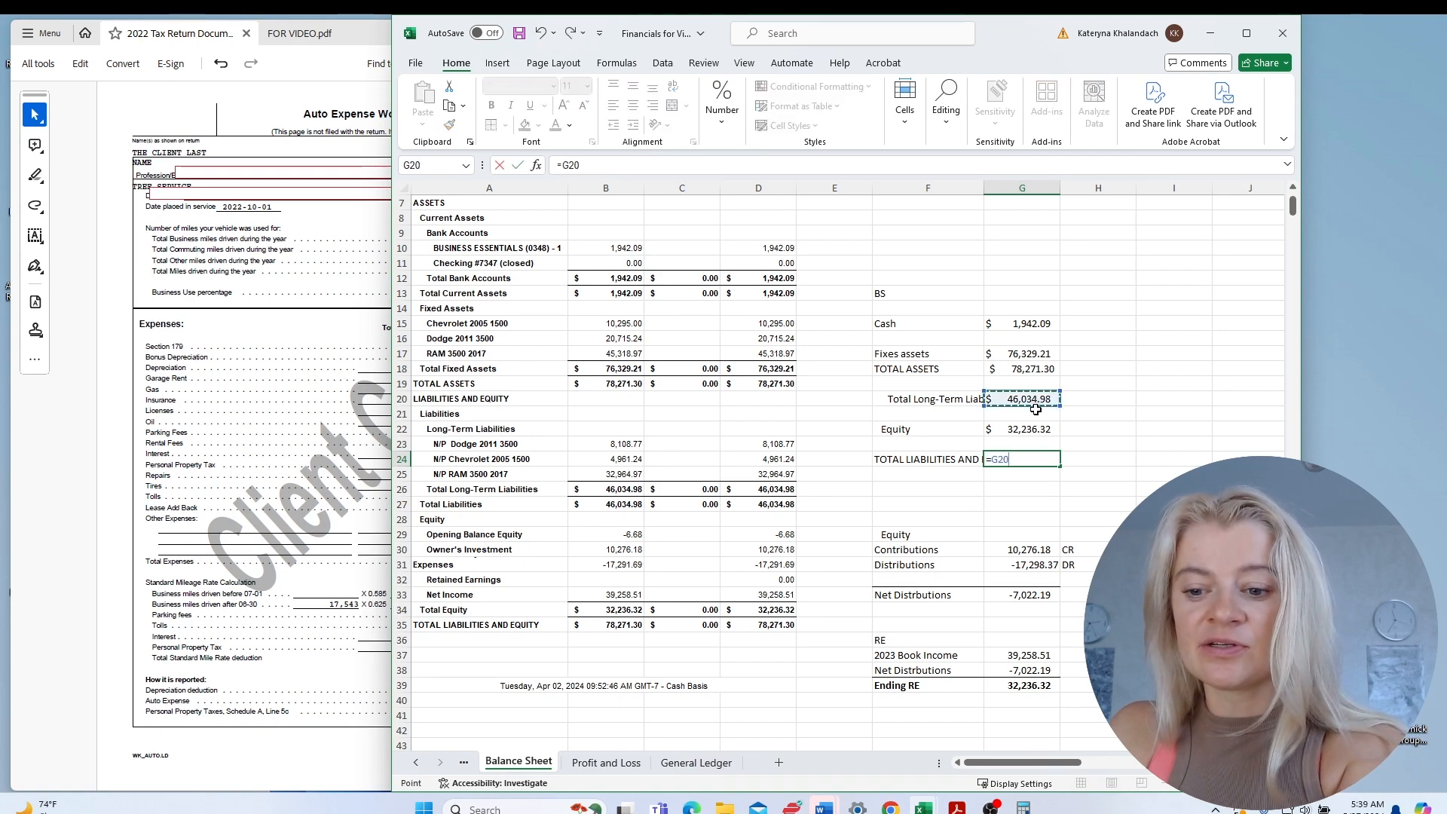
pyautogui.write('+')
pyautogui.click(1029, 429)
pyautogui.press('Return')
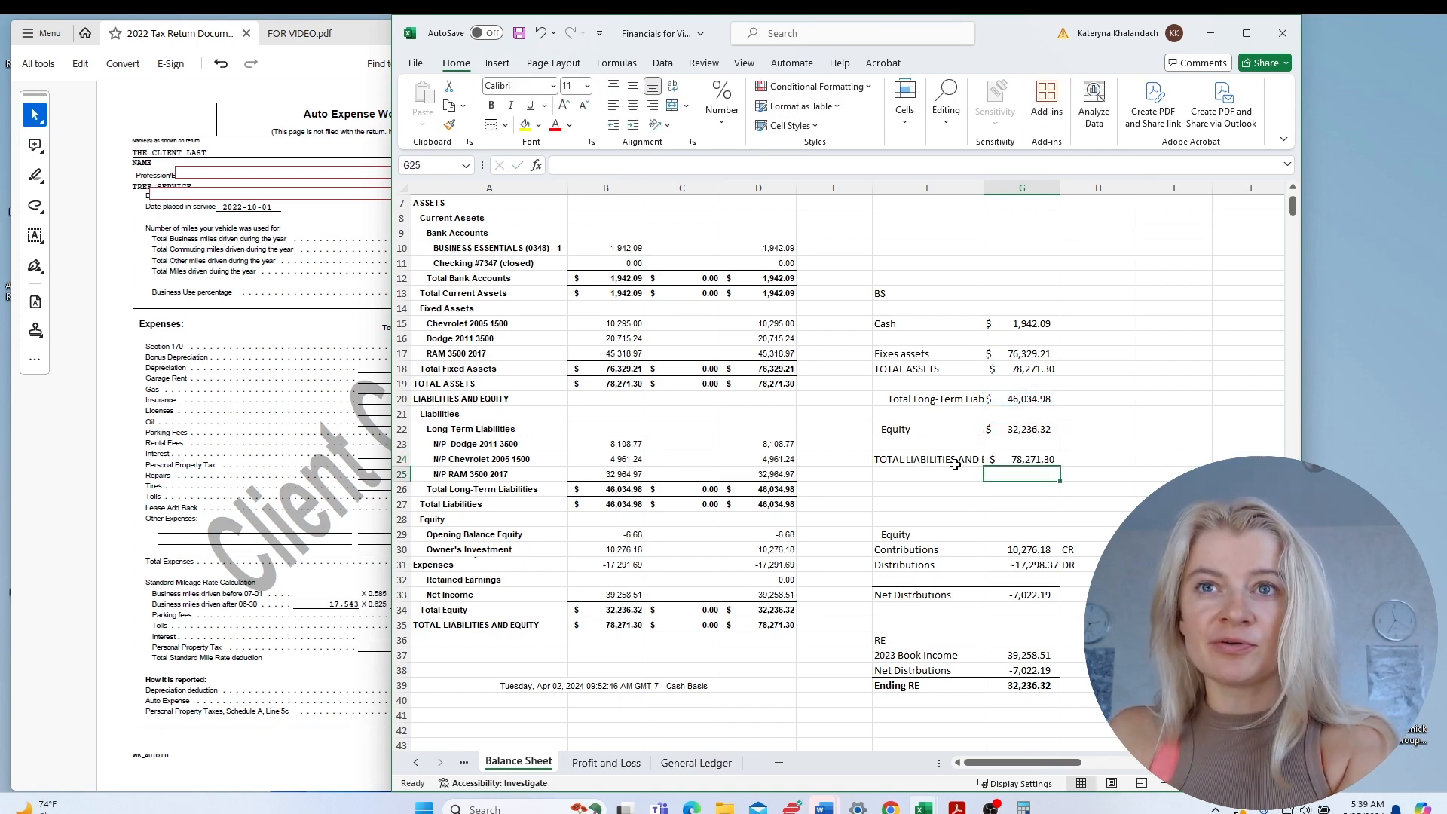
# Make the TOTAL ASSETS and TOTAL LIABILITIES AND EQUITY rows bold with a top border, and fit column F to its labels.
pyautogui.moveTo(955, 463); pyautogui.dragTo(1010, 461)
pyautogui.moveTo(901, 369); pyautogui.dragTo(997, 367)
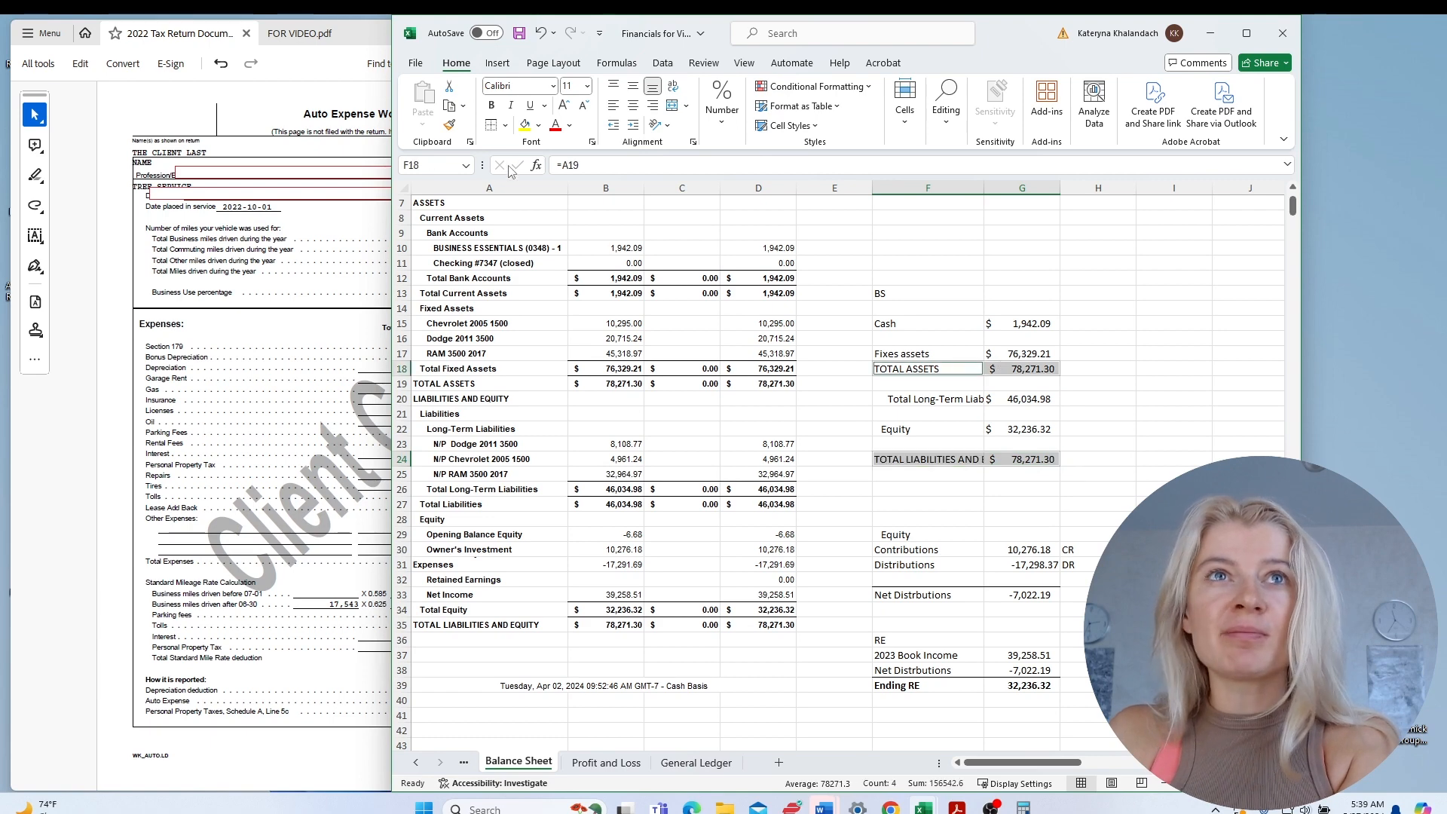
pyautogui.click(492, 105)
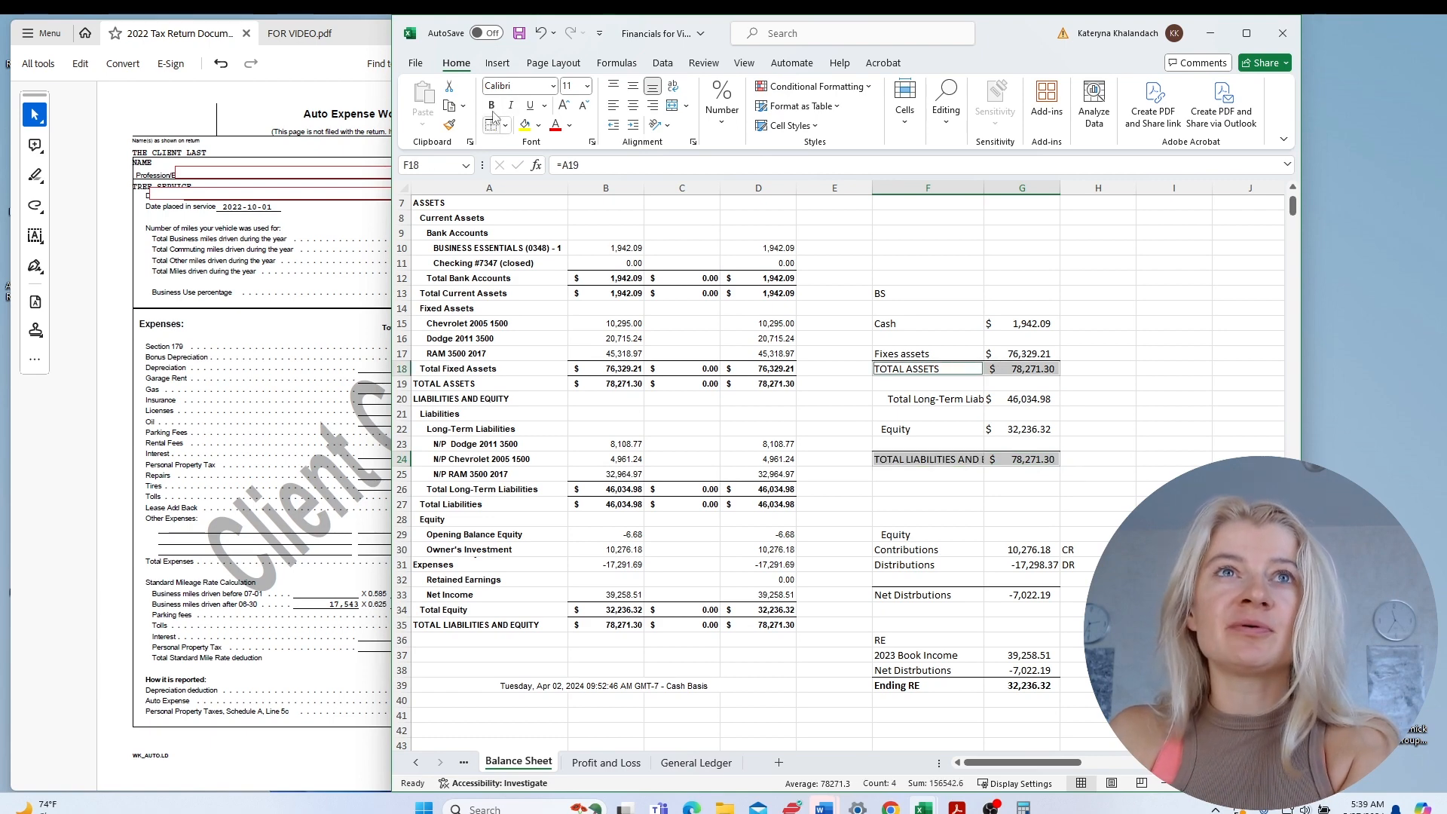
pyautogui.click(1022, 368)
pyautogui.doubleClick(984, 188)
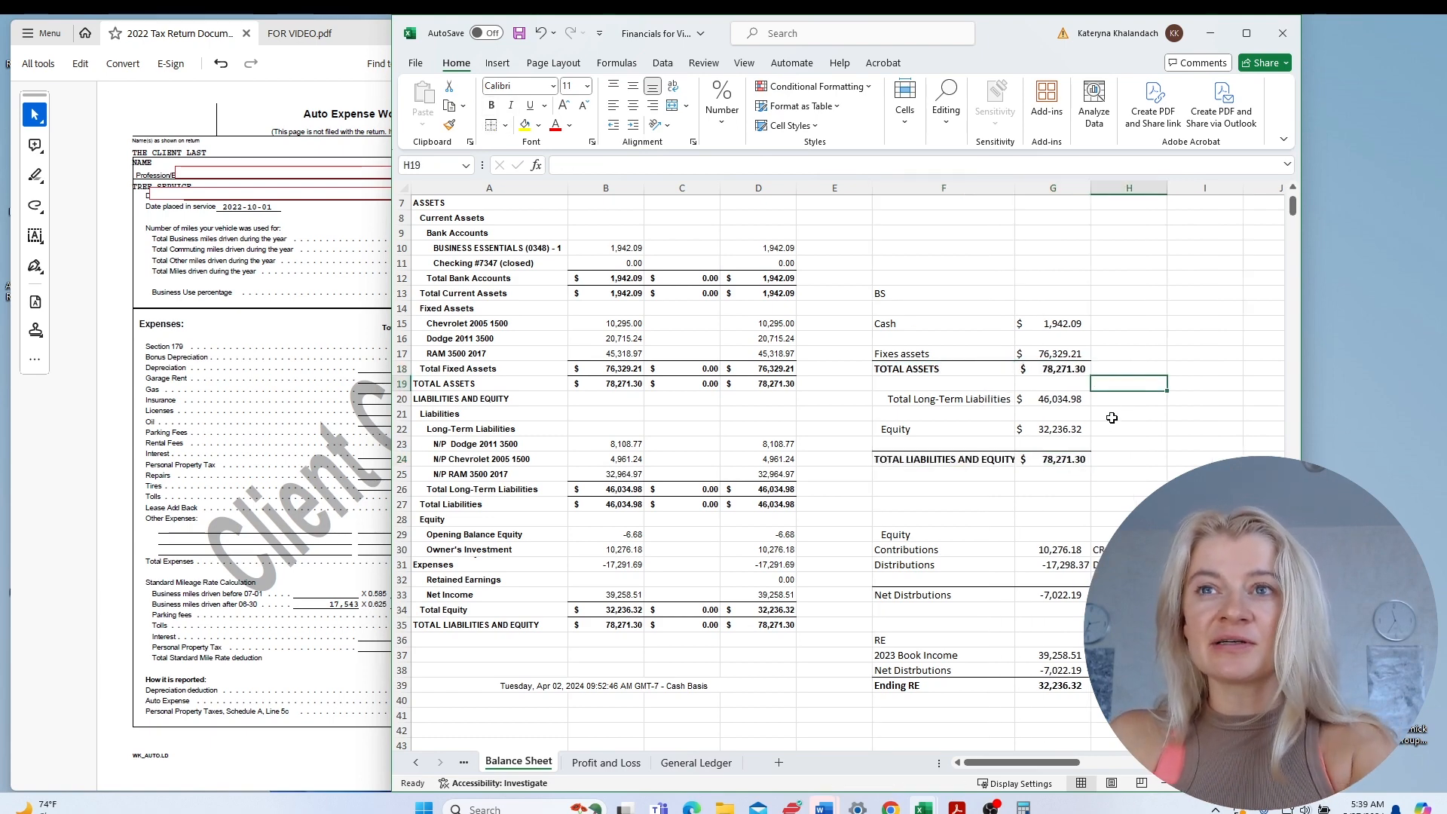
# Review the balance sheet summary and ending retained earnings, and check book and taxable income on the Profit and Loss sheet.
pyautogui.moveTo(901, 276); pyautogui.dragTo(1078, 469)
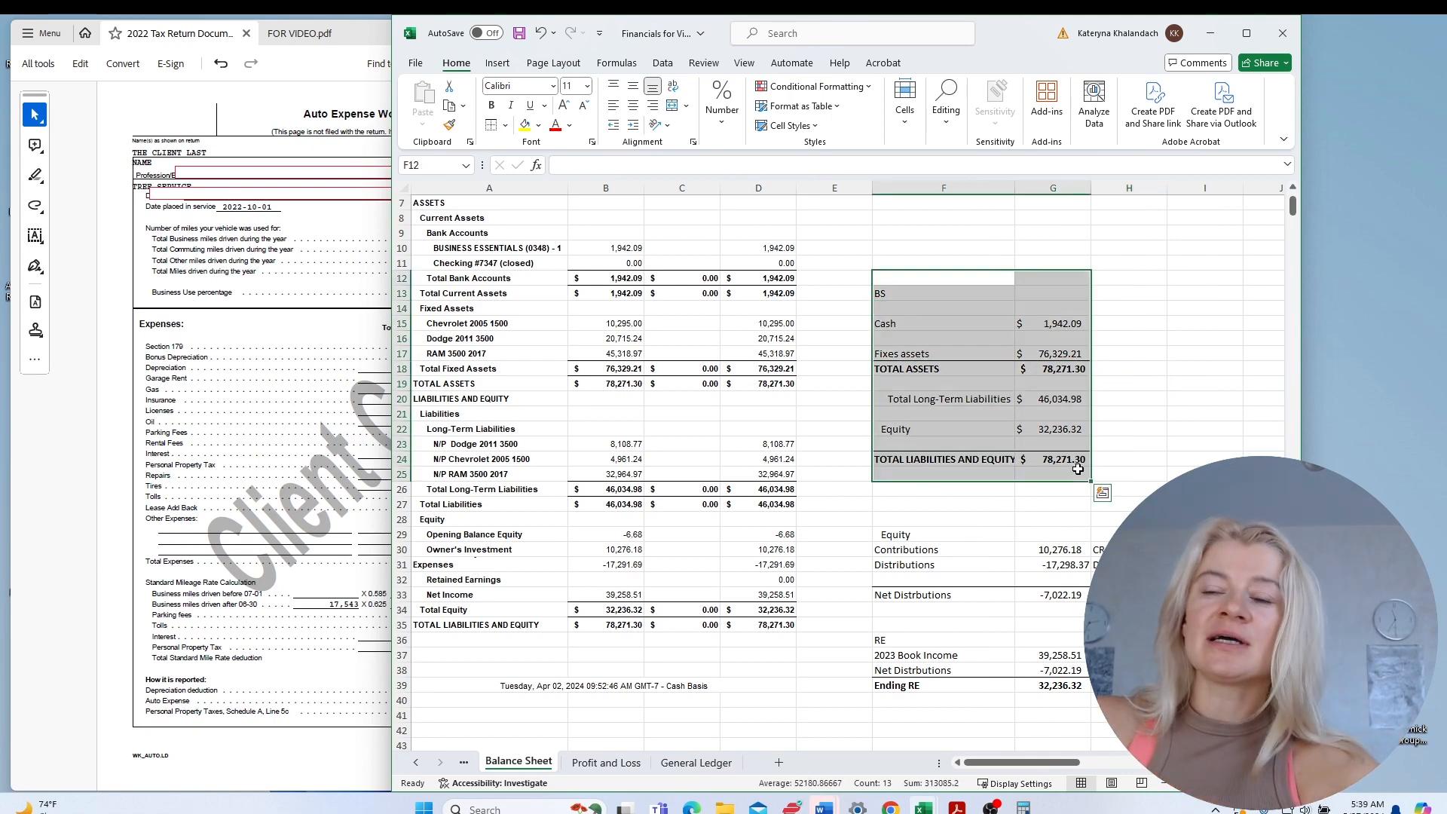
pyautogui.click(1030, 430)
pyautogui.moveTo(1050, 640); pyautogui.dragTo(1050, 686)
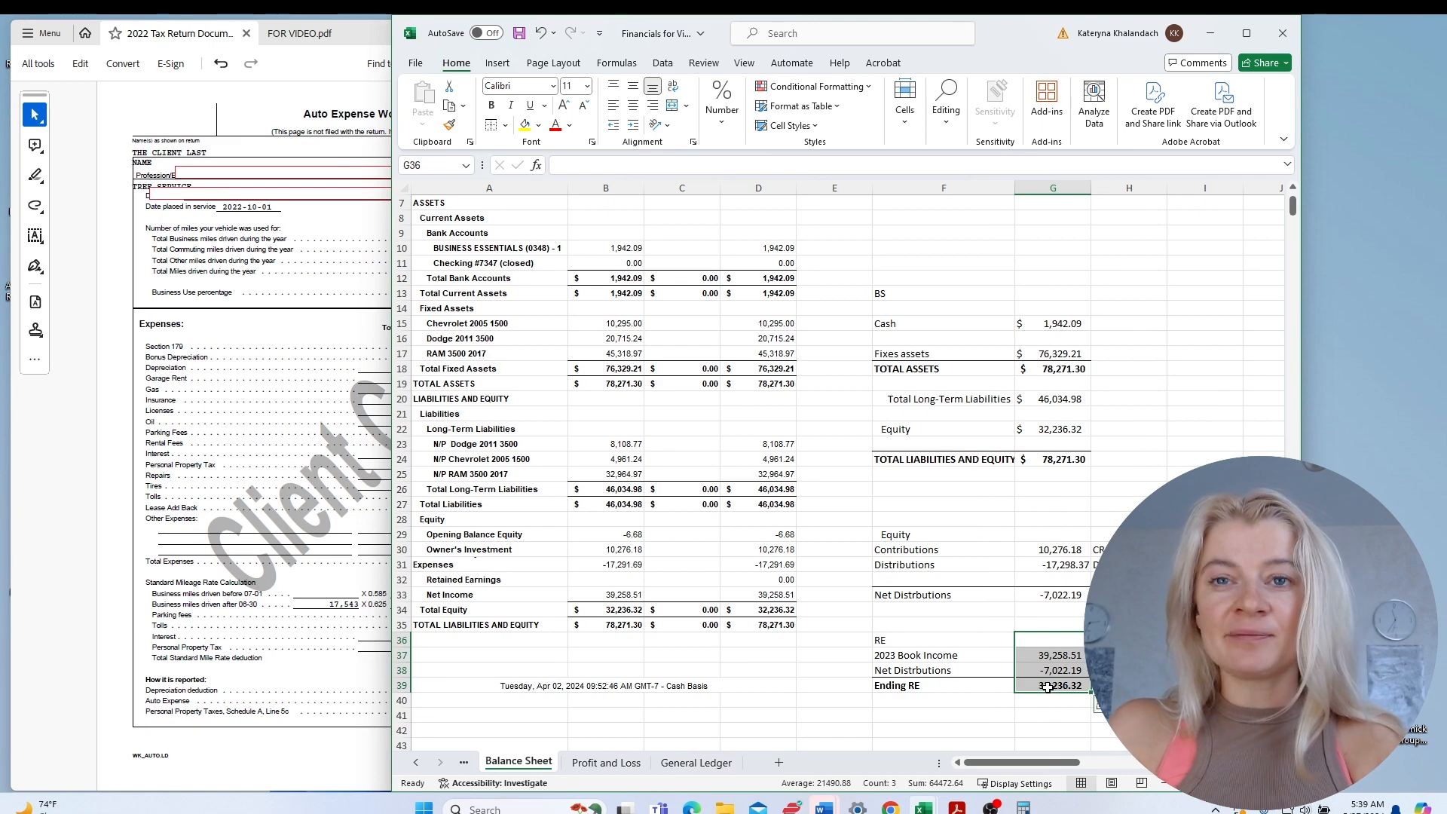
pyautogui.click(1117, 488)
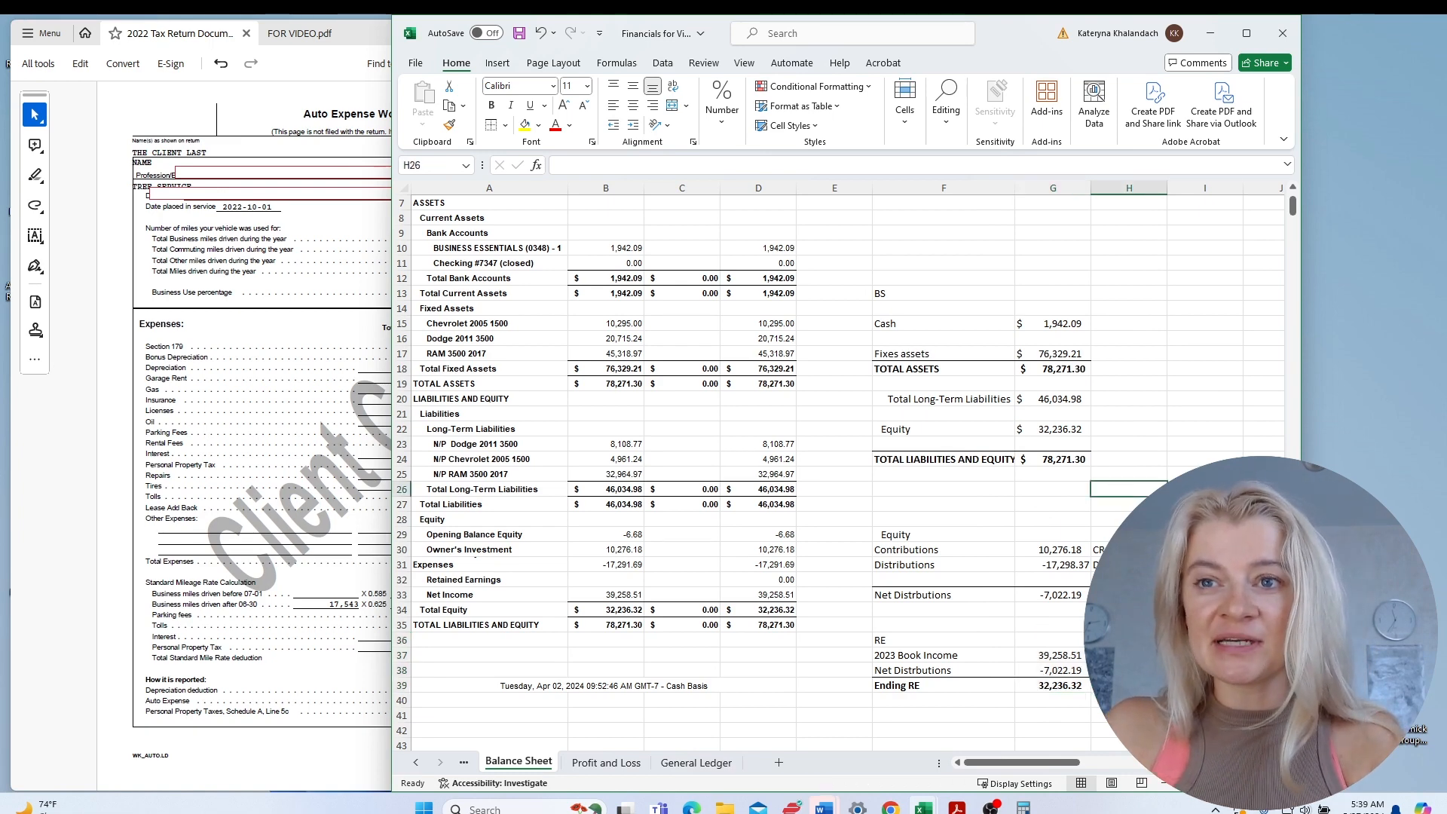
pyautogui.click(1070, 656)
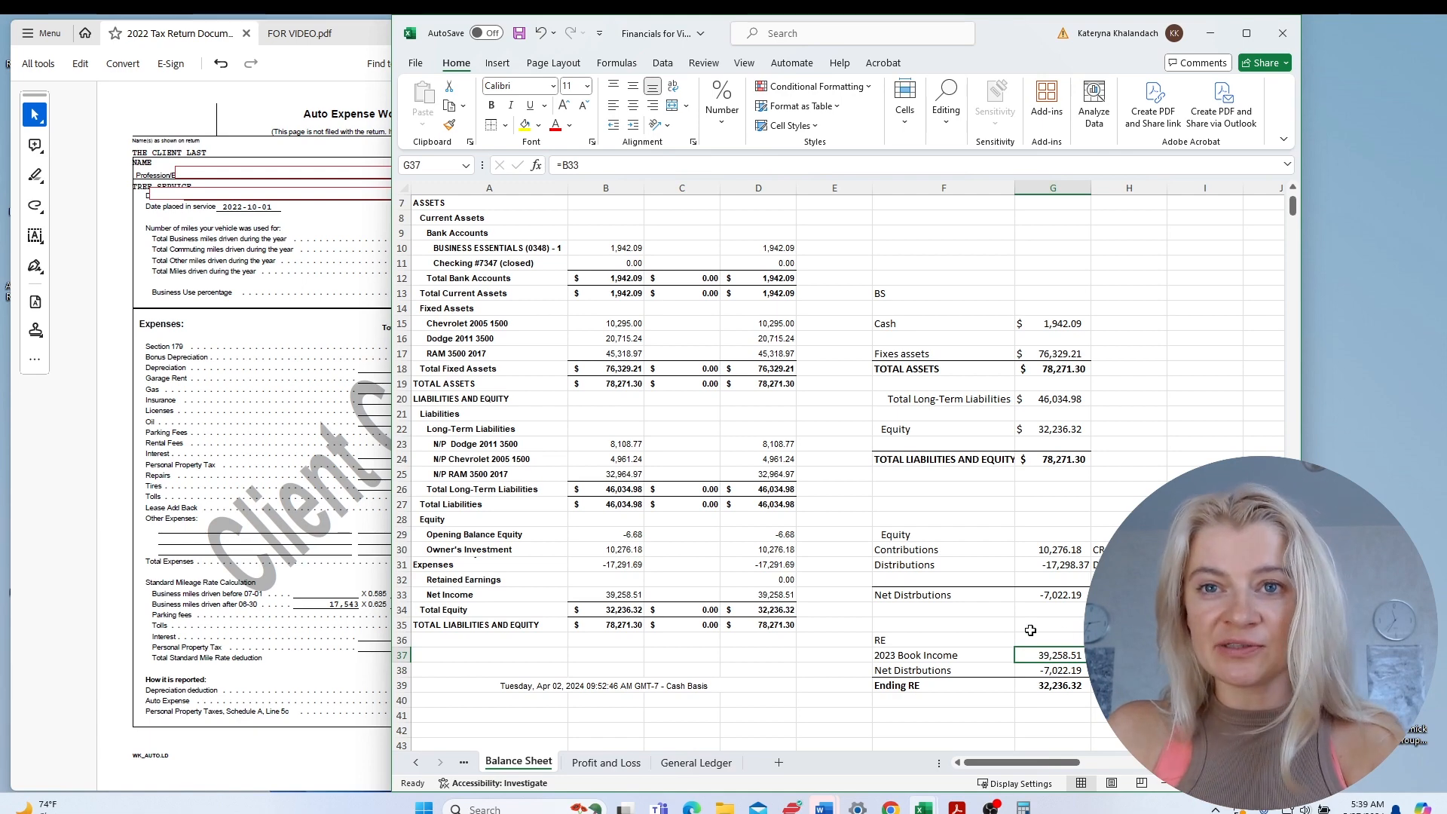
pyautogui.click(606, 762)
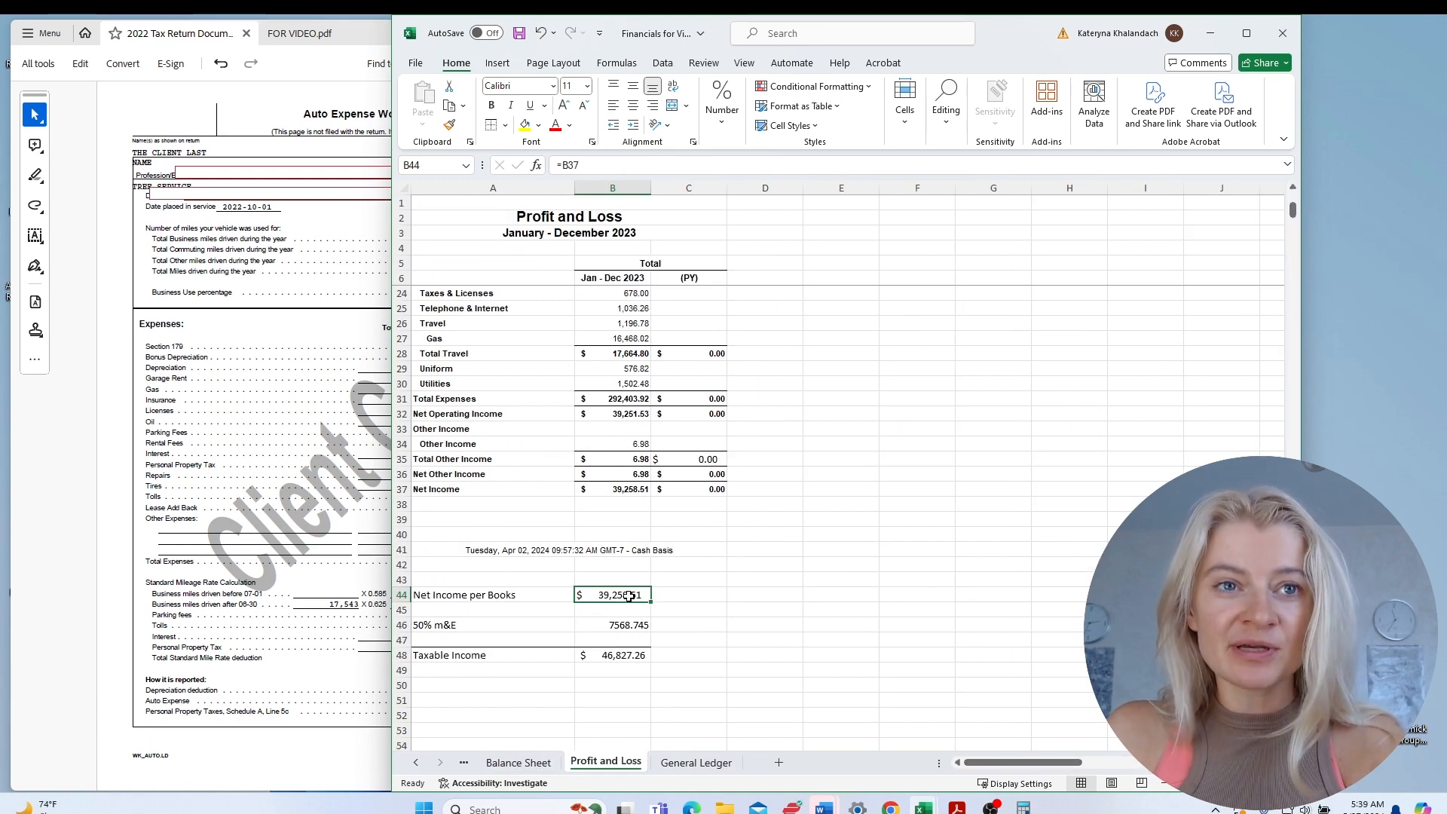
pyautogui.click(640, 655)
pyautogui.click(458, 599)
pyautogui.moveTo(690, 608); pyautogui.dragTo(689, 658)
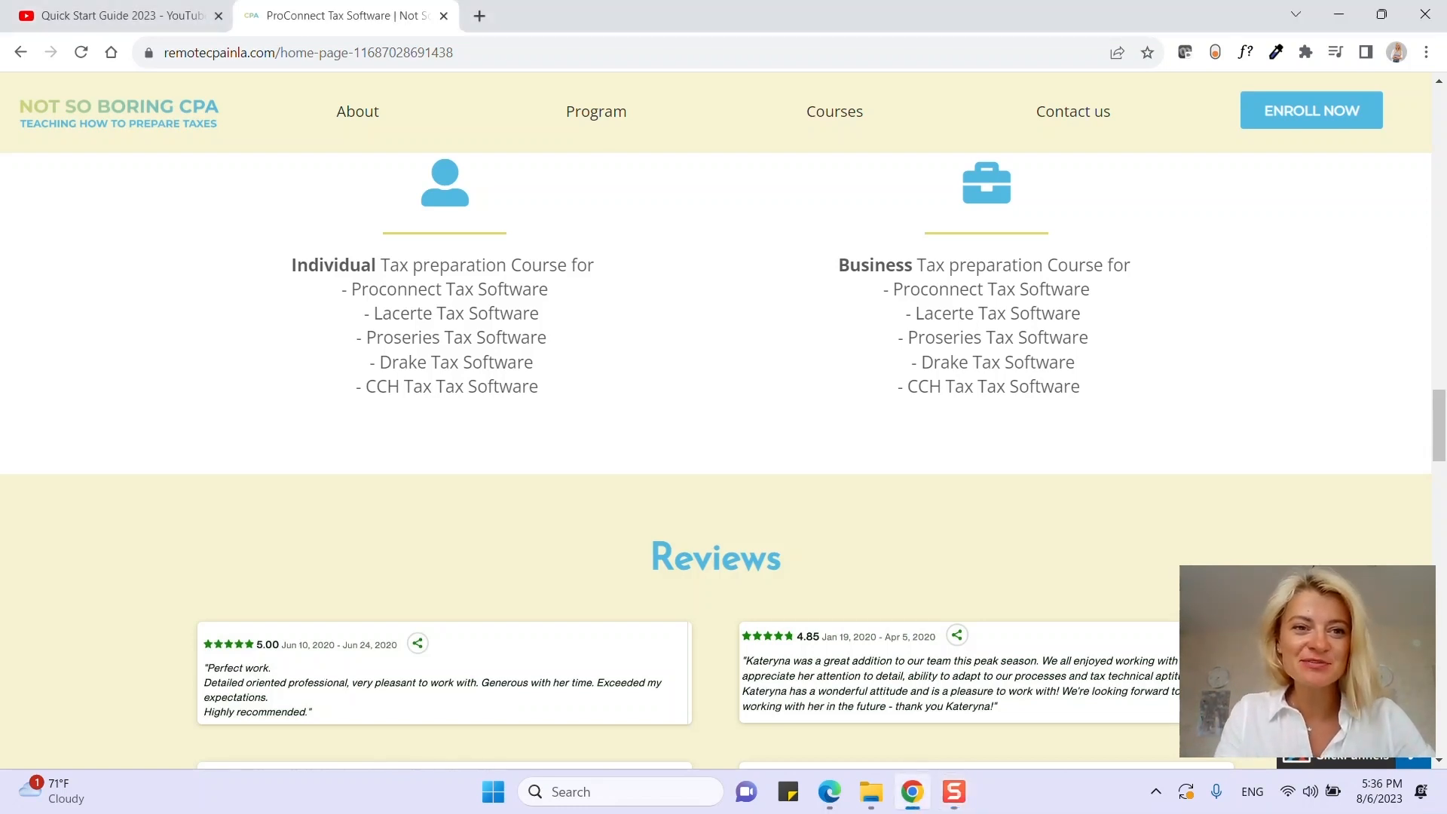
# Look through the Not So Boring CPA website in the browser, covering the bootcamp overview, curriculum topics and offered courses.
pyautogui.click(483, 53)
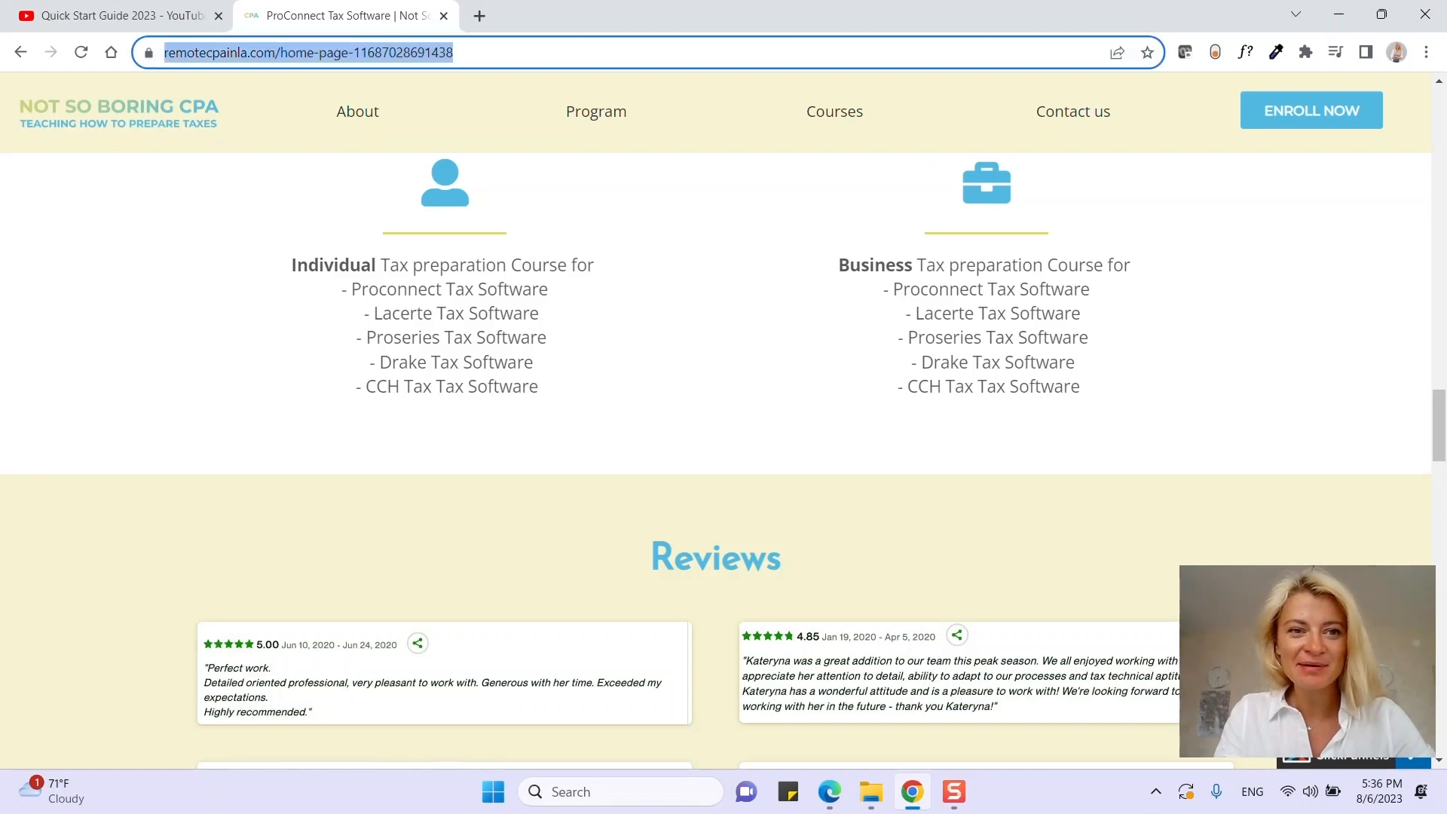
pyautogui.click(716, 423)
pyautogui.scroll(8, 716, 422)
pyautogui.scroll(10, 716, 422)
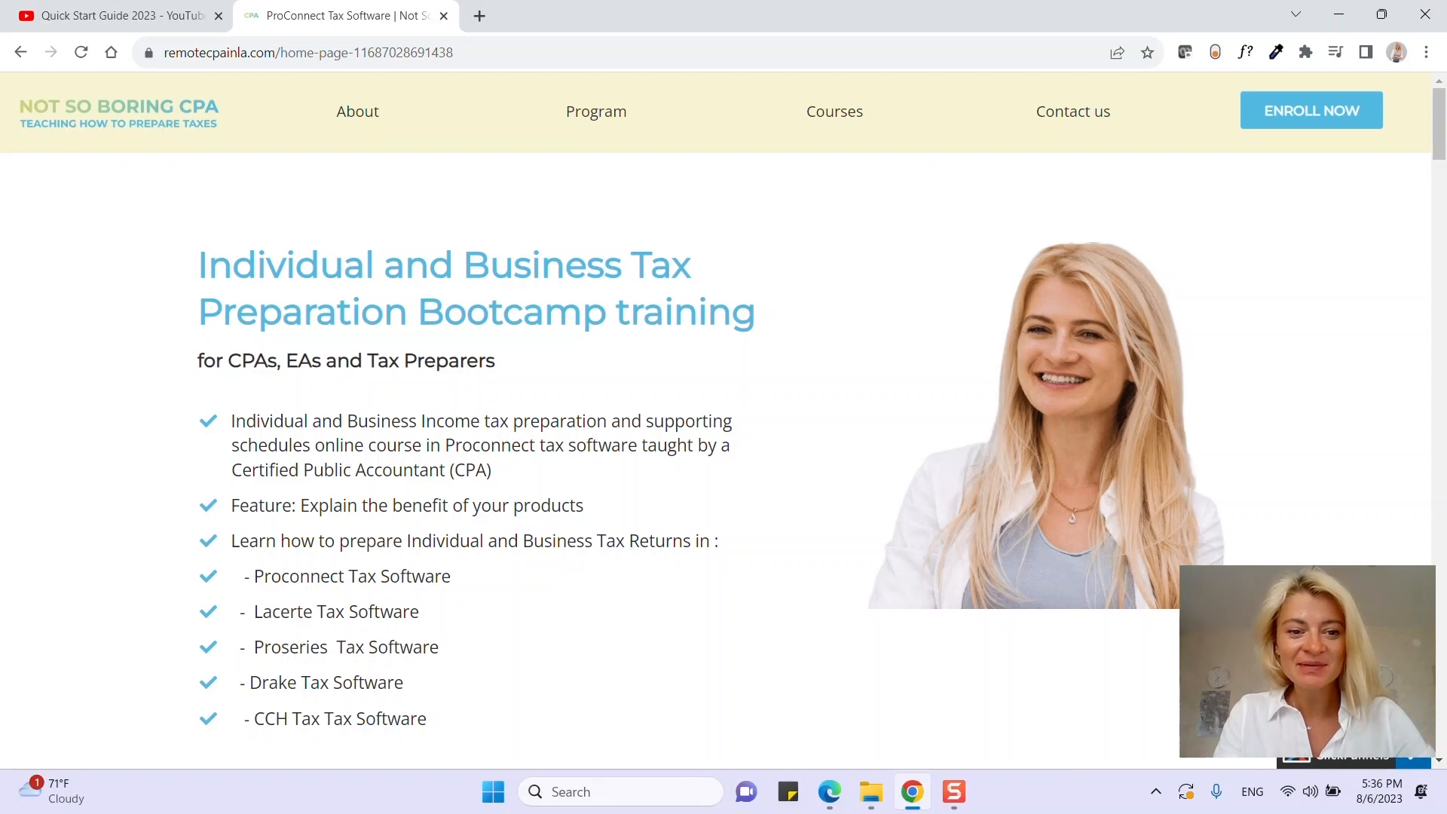
pyautogui.scroll(-15, 716, 422)
pyautogui.scroll(7, 716, 422)
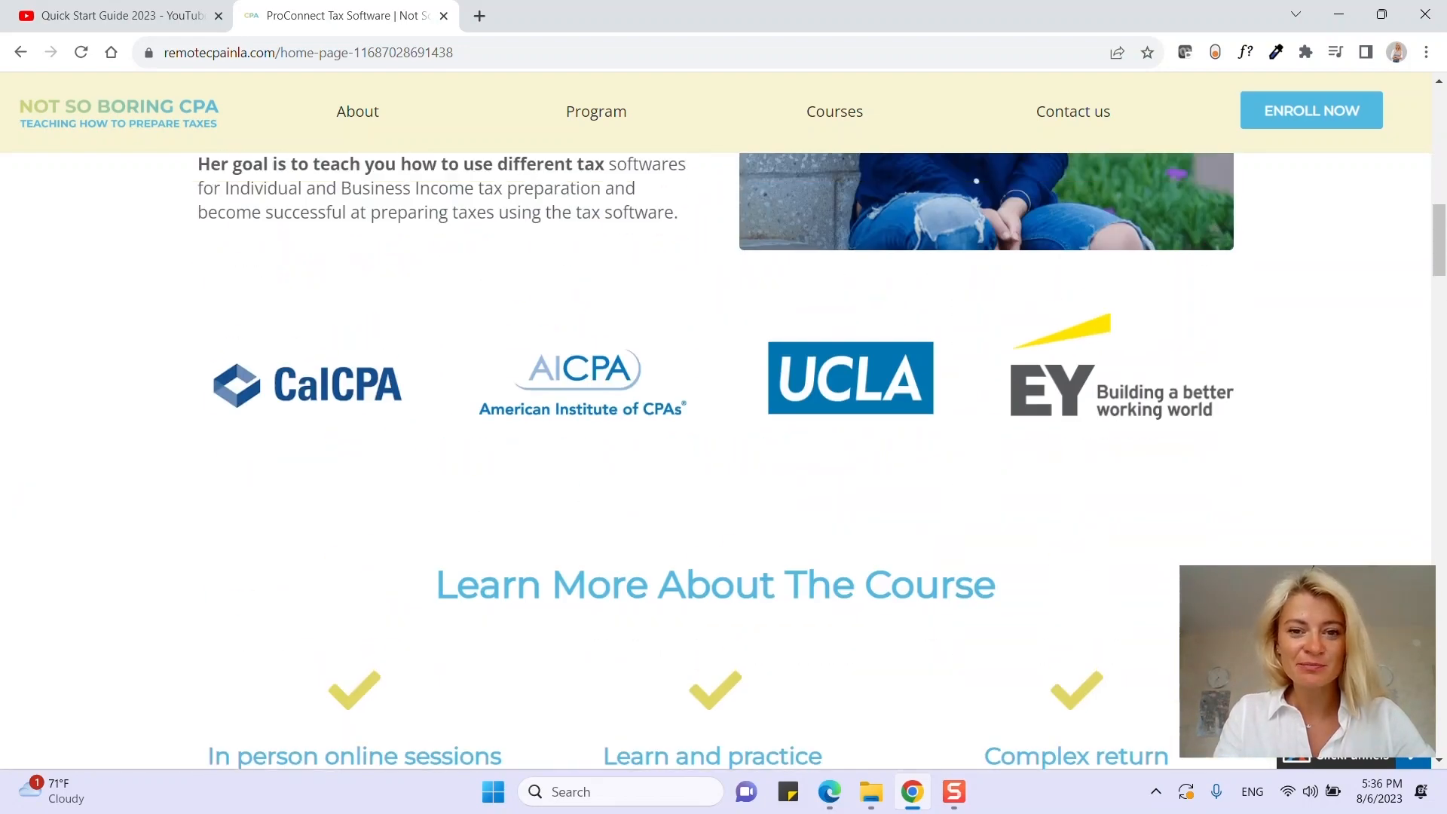
pyautogui.scroll(-6, 716, 422)
pyautogui.scroll(-6, 716, 422)
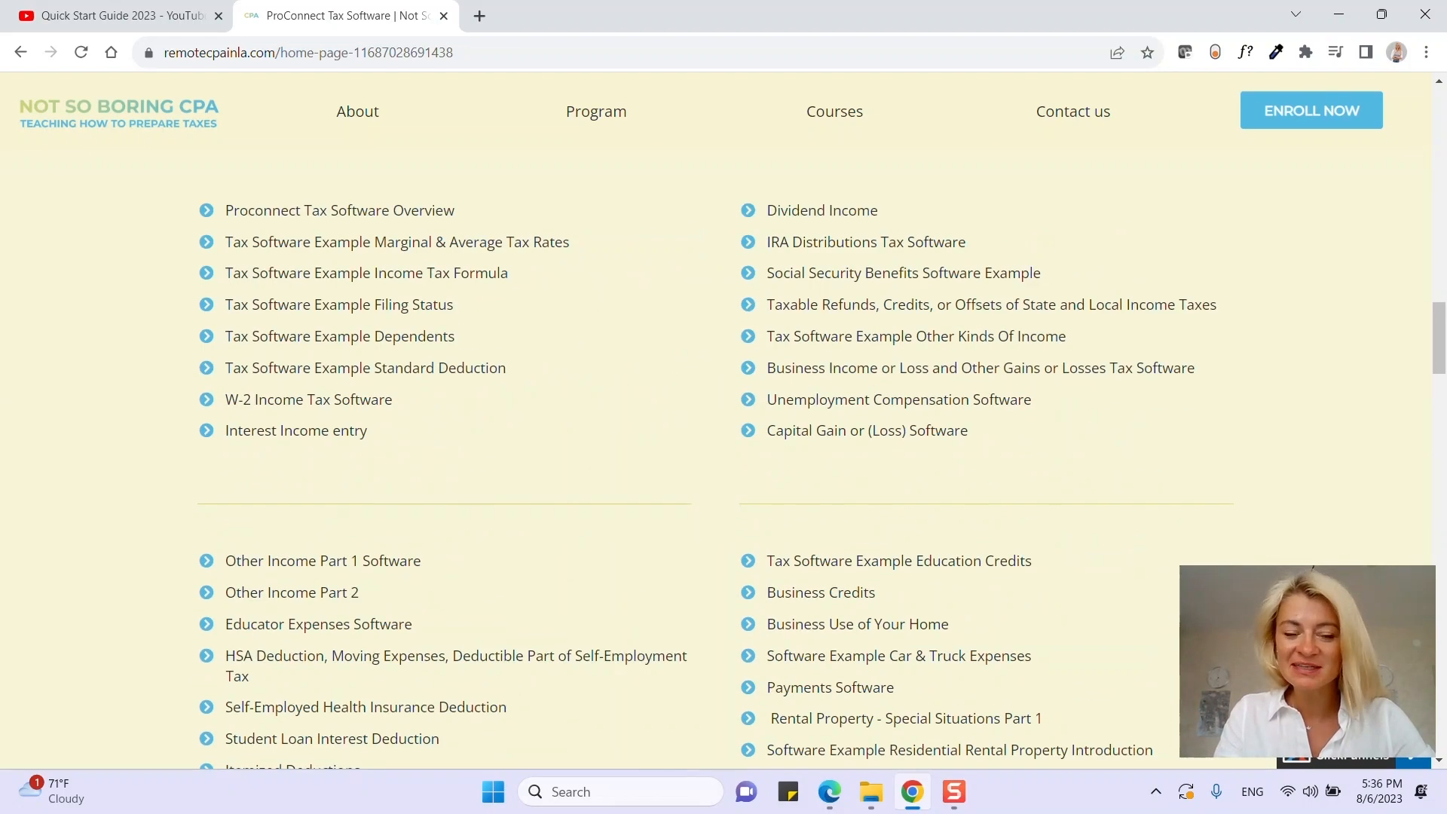
pyautogui.scroll(-3, 716, 422)
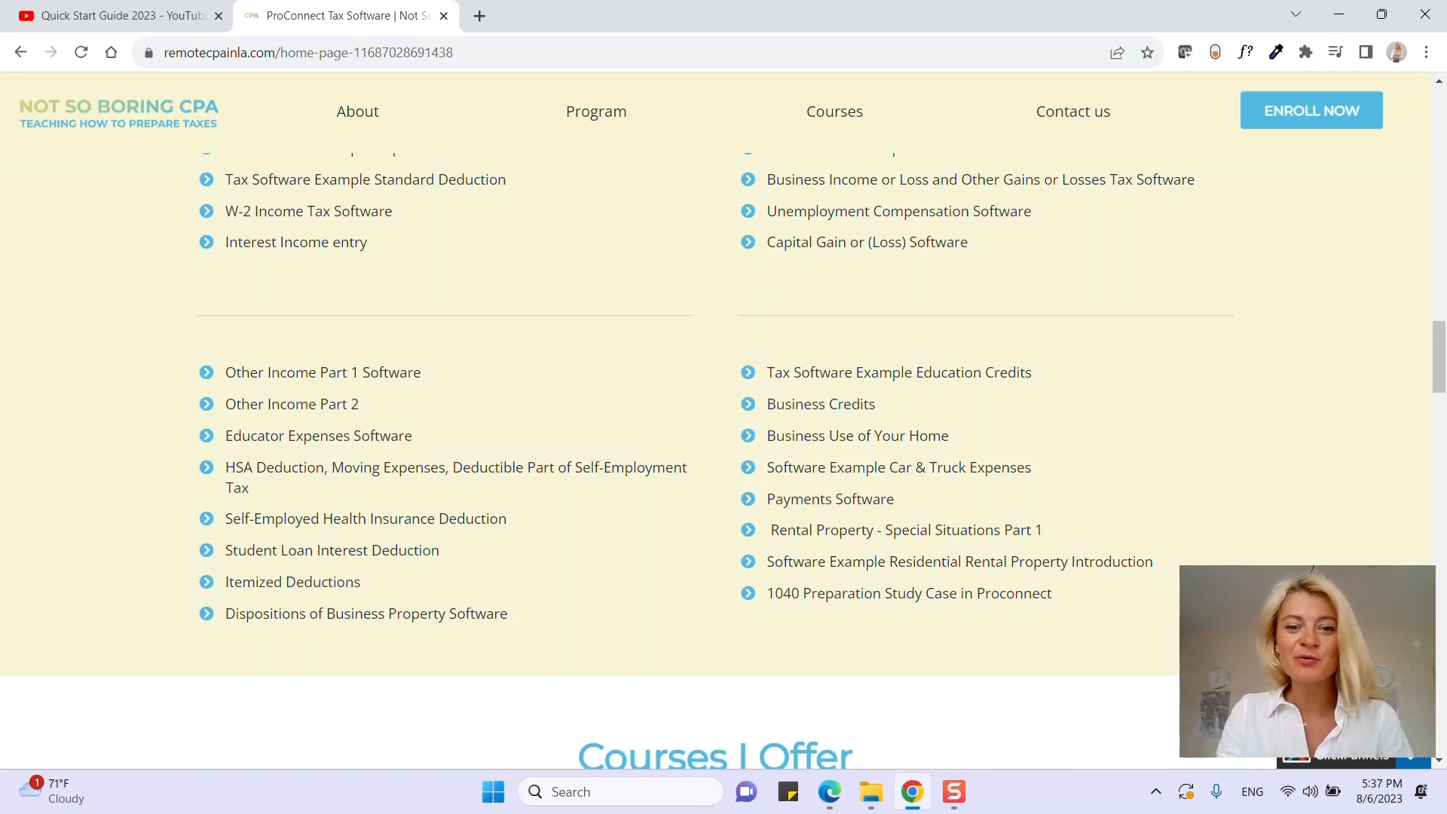
pyautogui.scroll(-6, 723, 414)
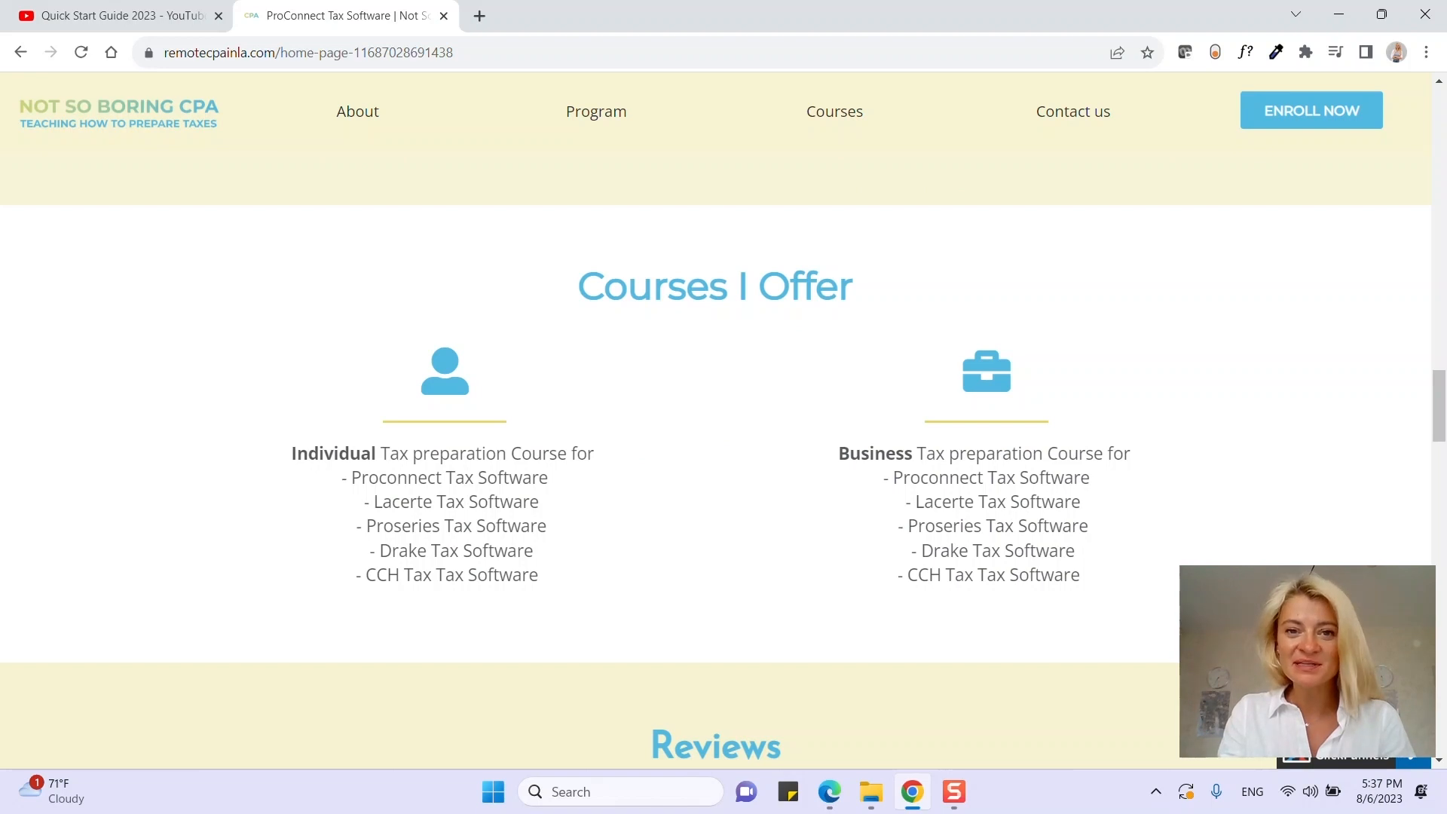
pyautogui.moveTo(411, 501); pyautogui.dragTo(502, 526)
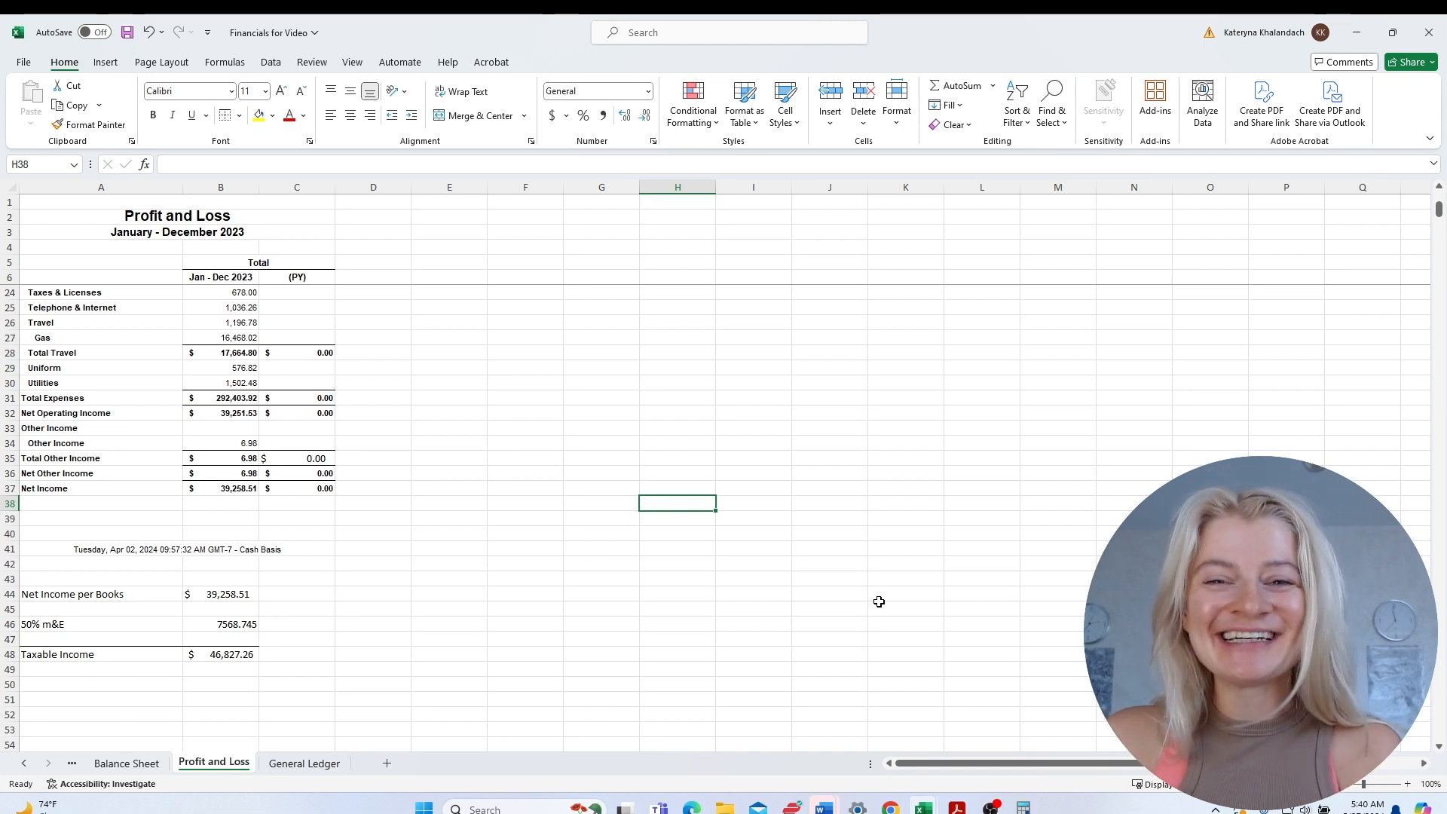
# Place the Financials workbook beside the ProConnect tax return and show the Profit and Loss from its income lines.
pyautogui.click(939, 349)
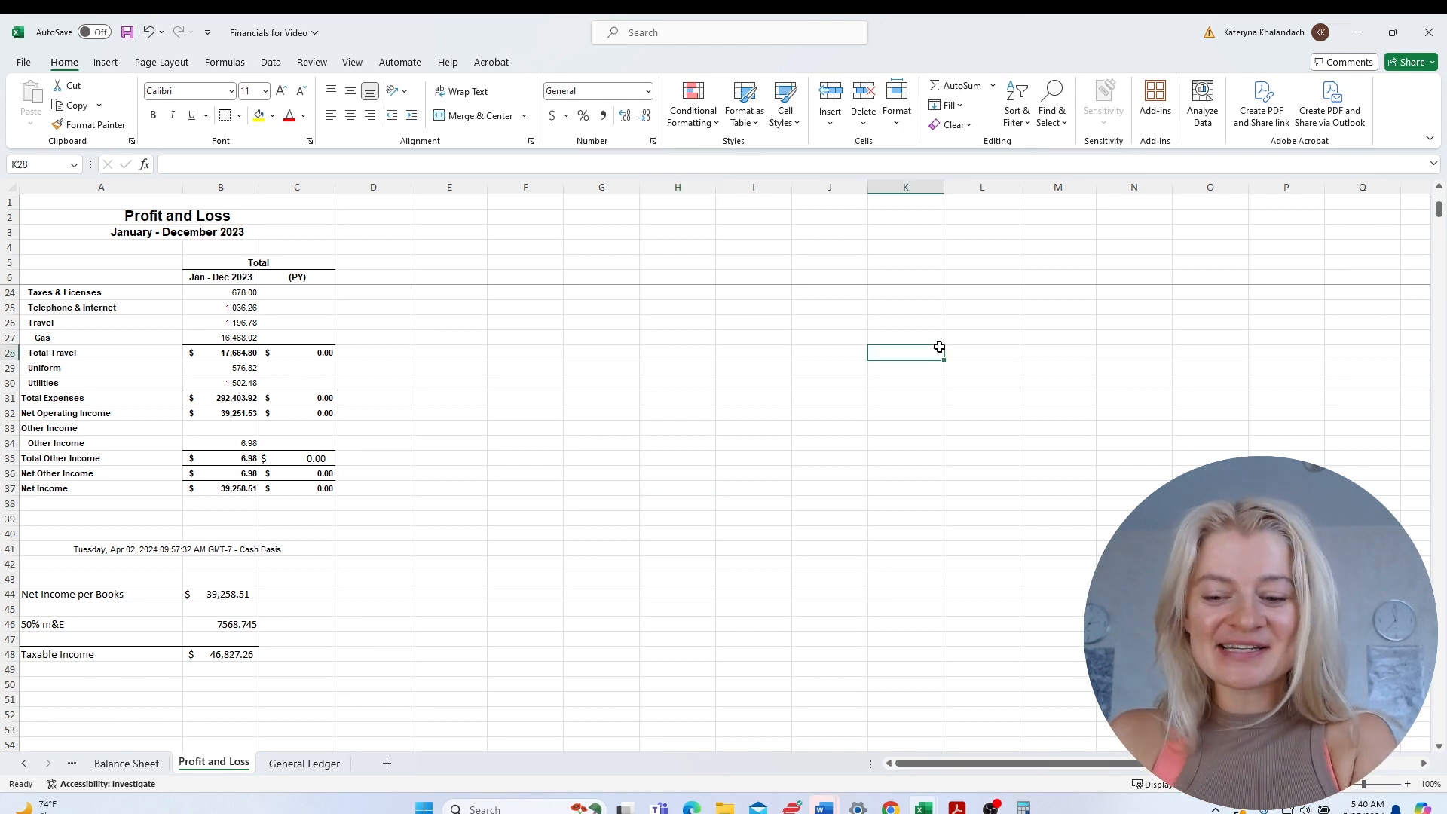
pyautogui.press('super+Right')
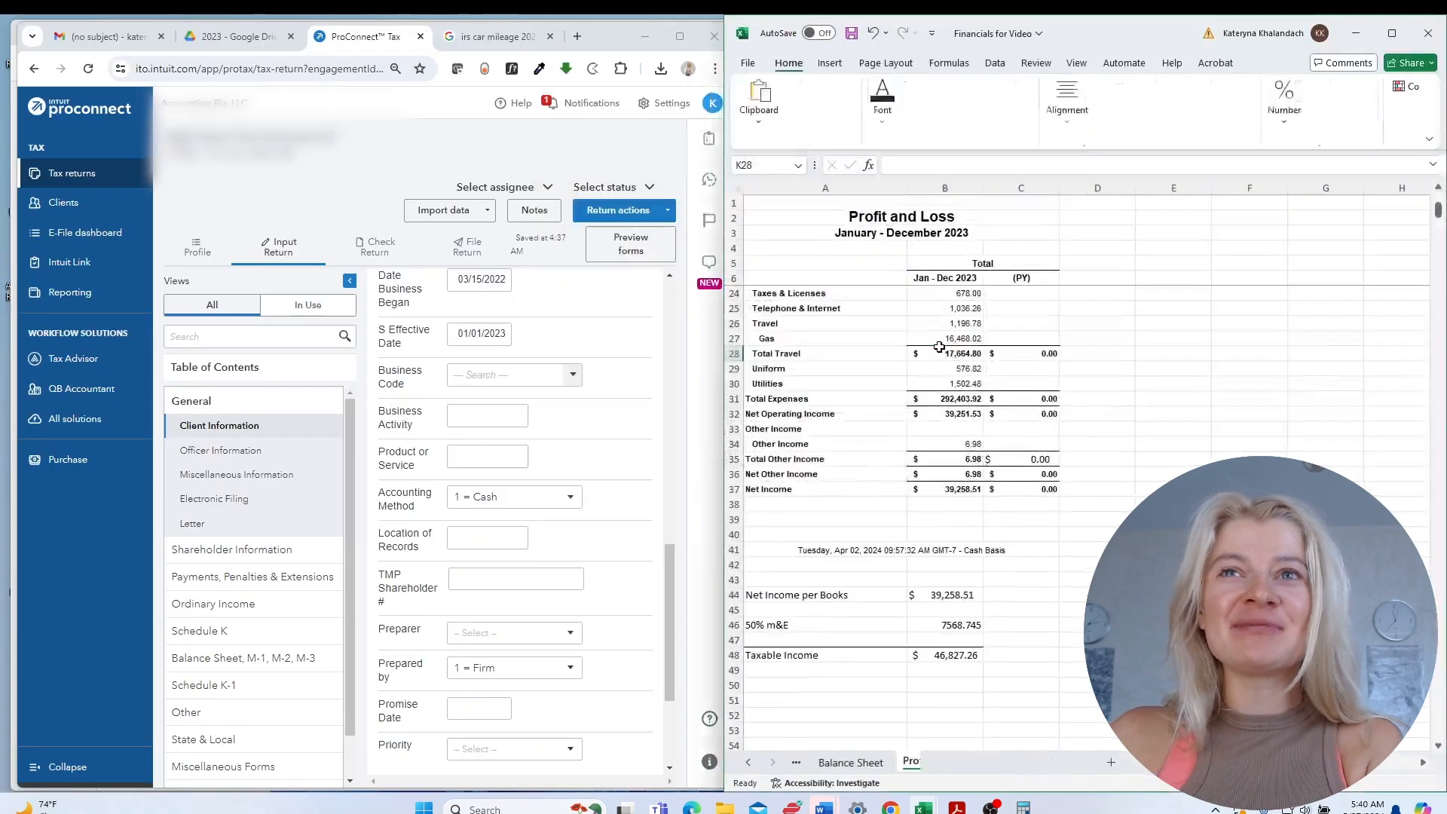
pyautogui.click(349, 280)
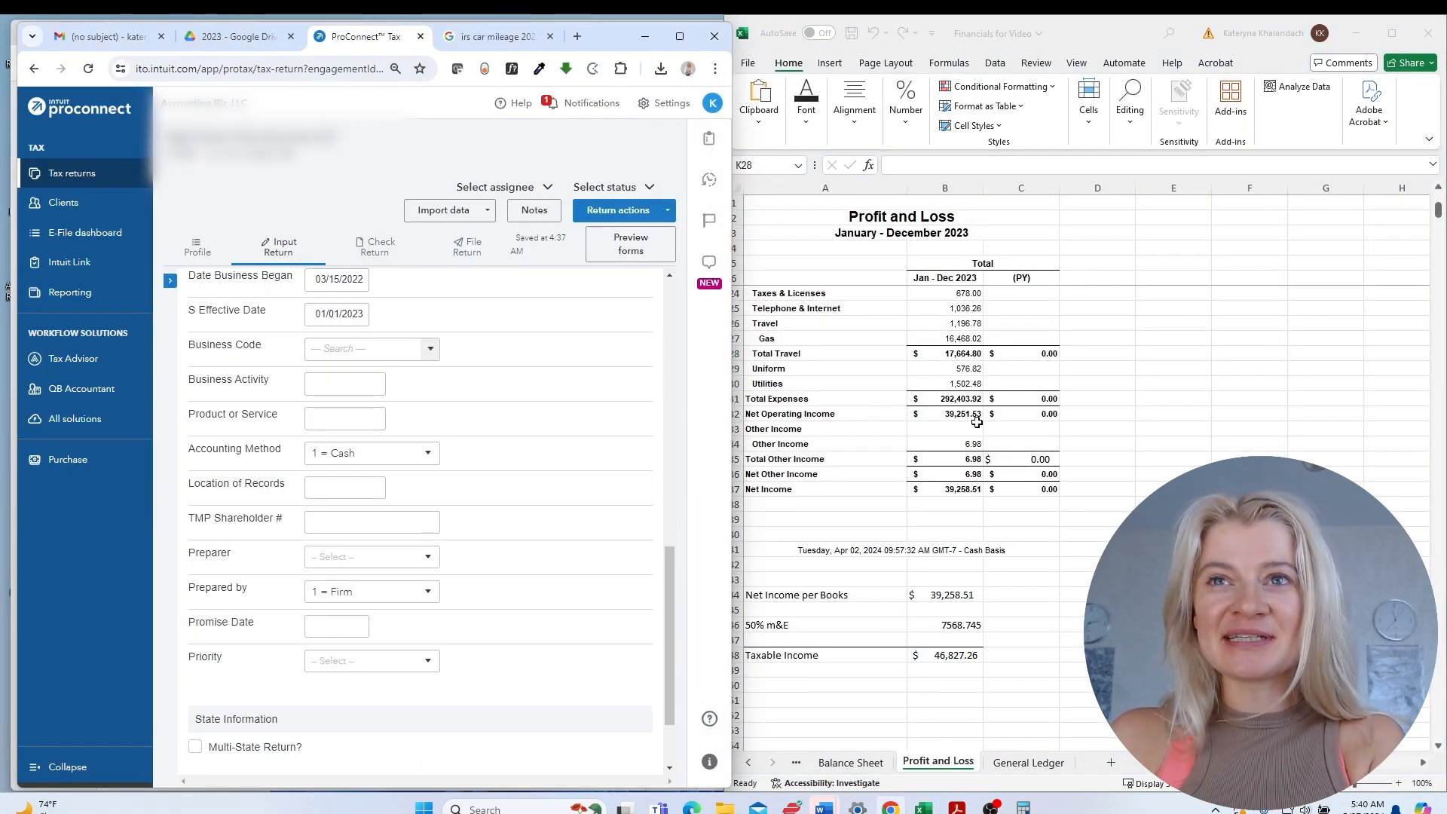
pyautogui.scroll(6, 962, 459)
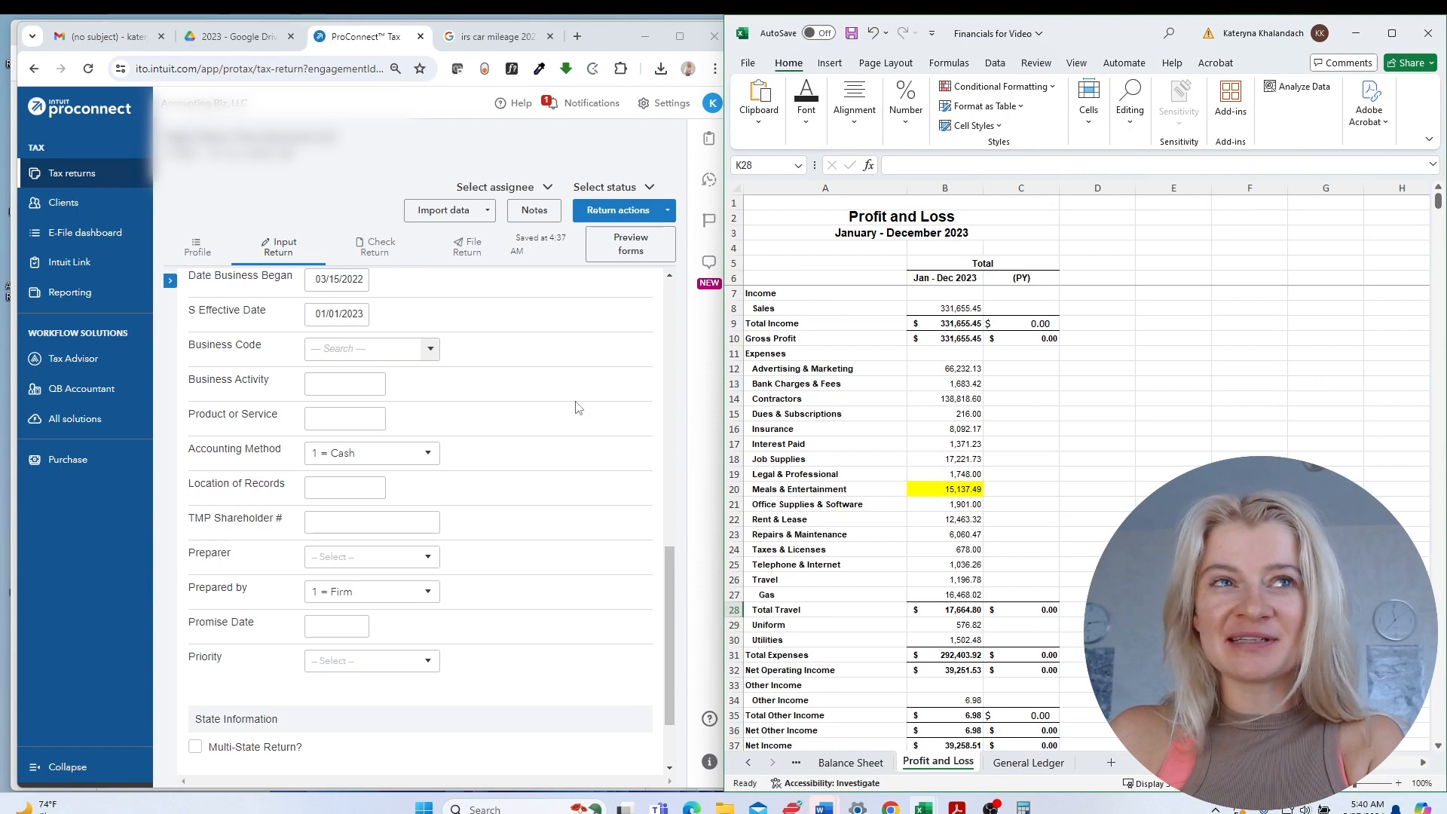
# Open the return's input section in ProConnect and expand Ordinary Income in the table of contents.
pyautogui.click(261, 317)
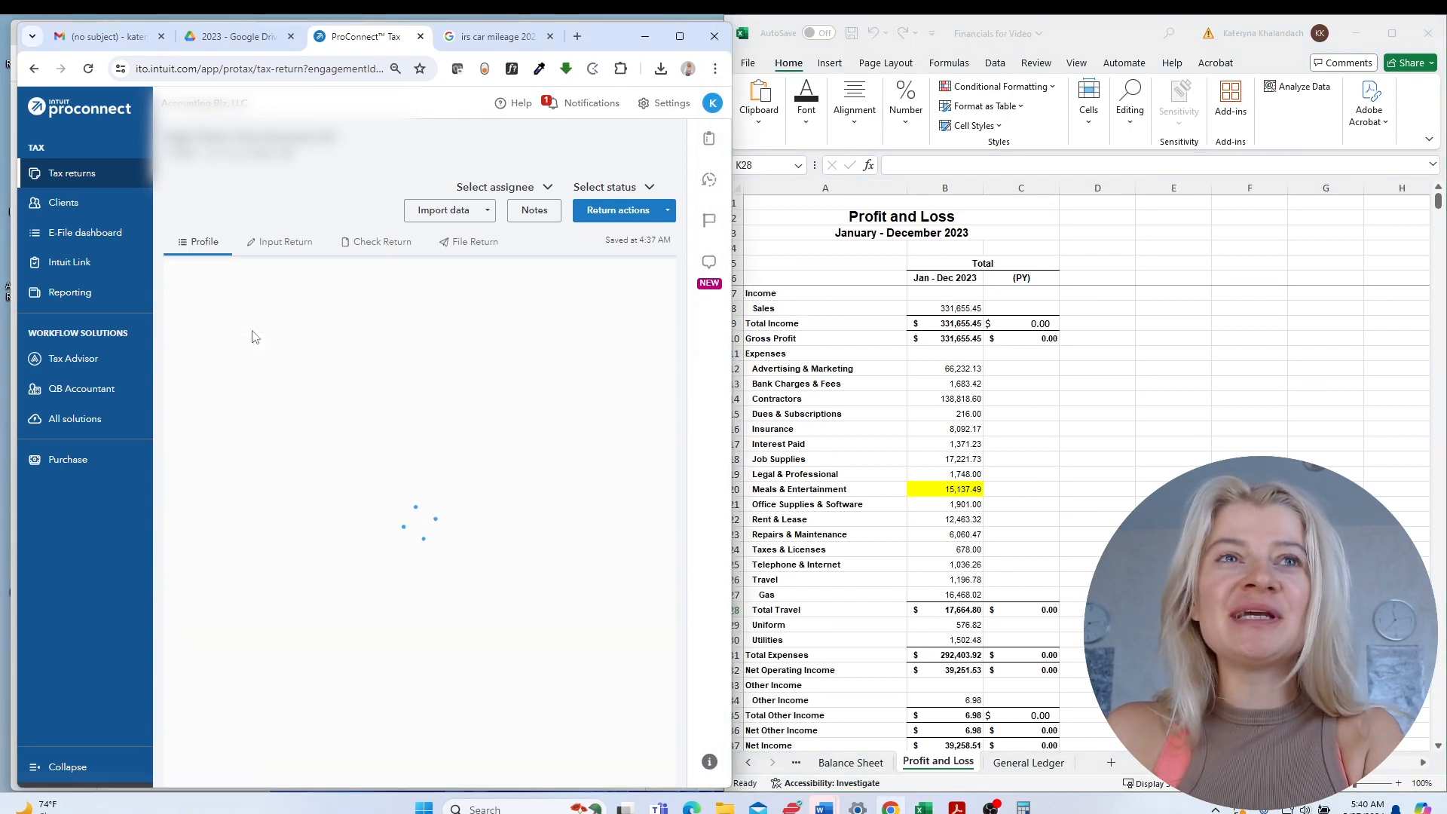
pyautogui.click(291, 248)
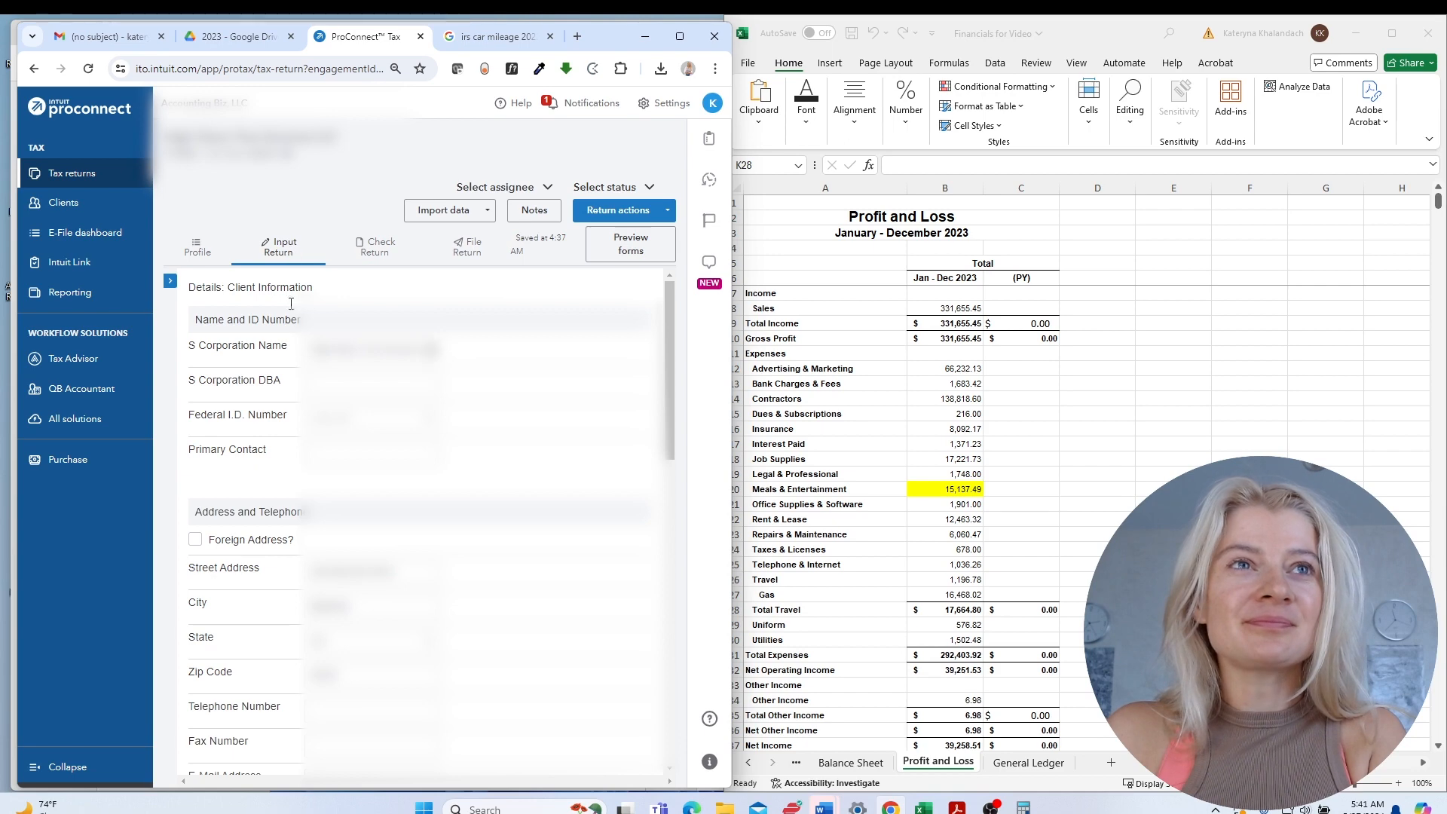
pyautogui.click(170, 281)
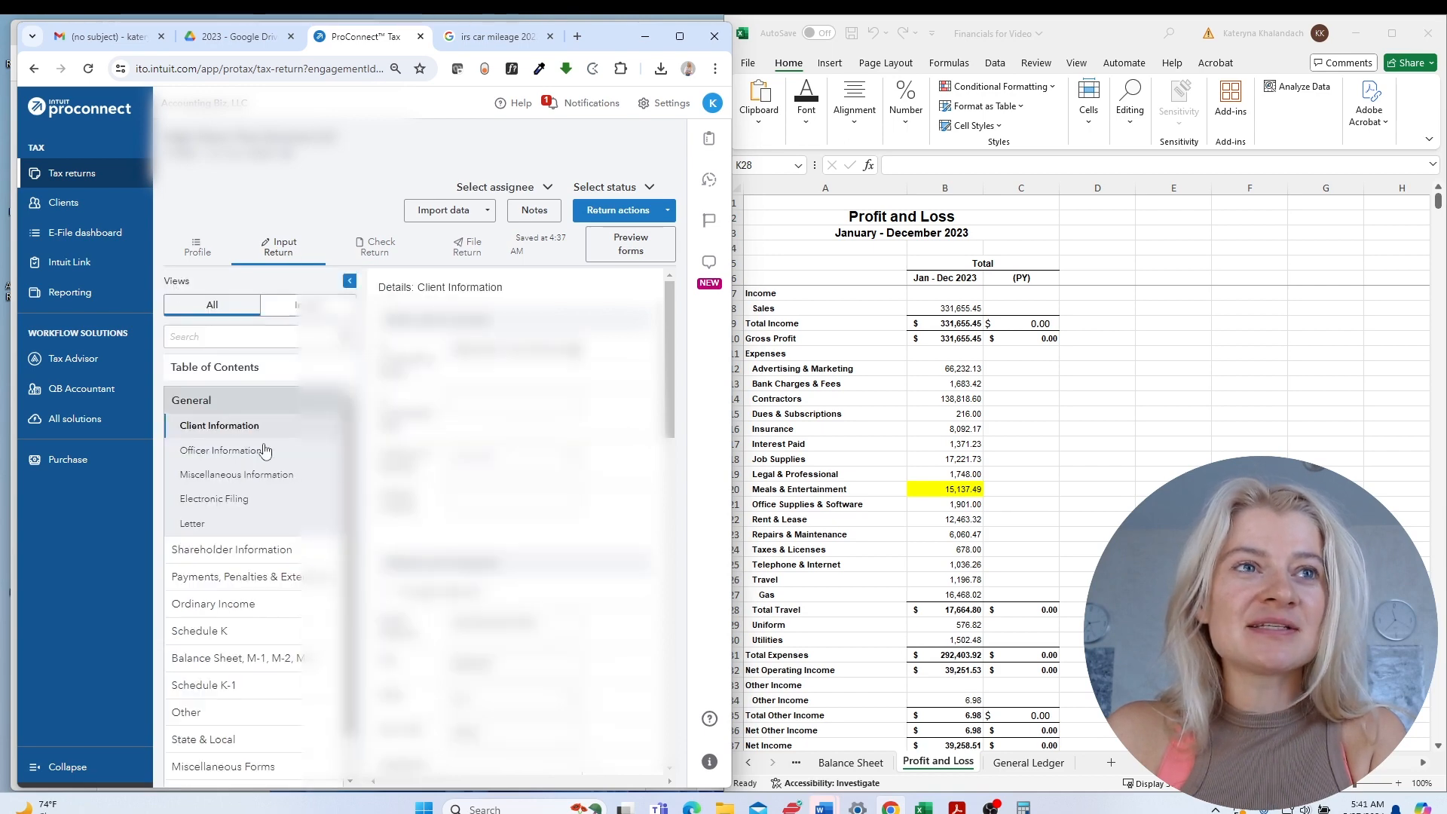
pyautogui.scroll(-2, 258, 550)
pyautogui.click(259, 555)
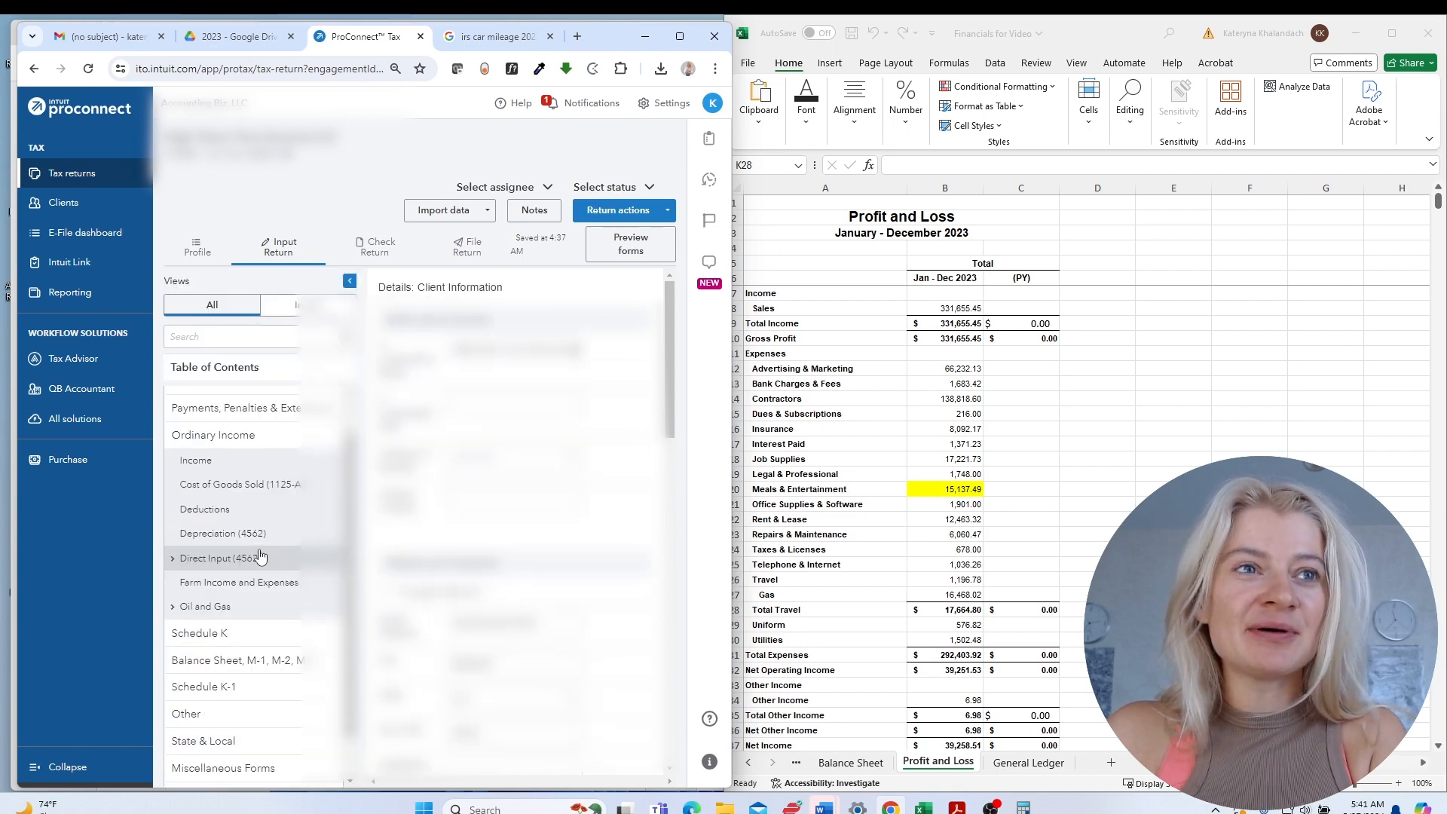
# Switch to the 2022 tax return PDF in Acrobat and locate Materials and supplies under Cost of Goods Sold on Schedule C.
pyautogui.click(263, 463)
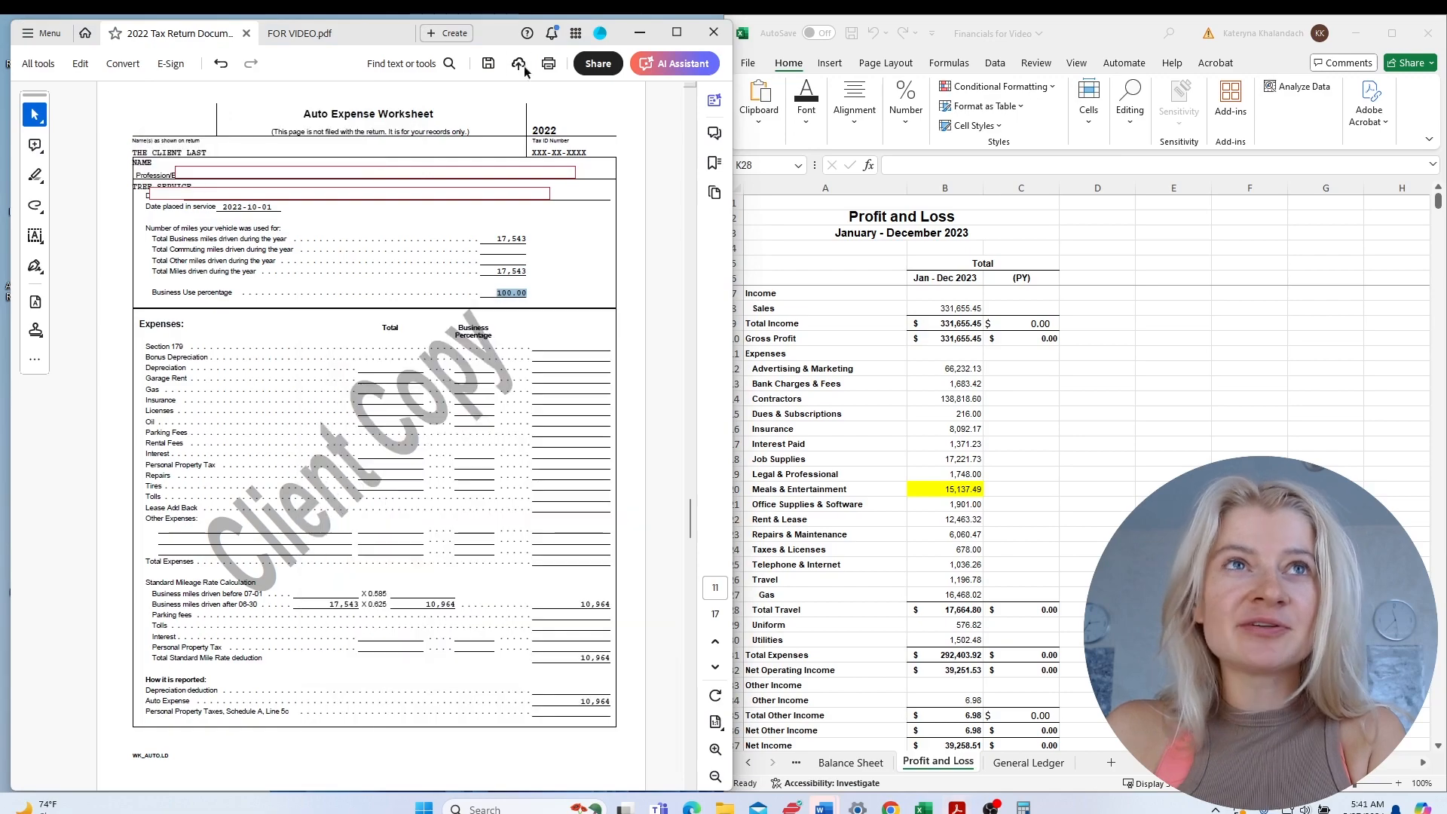
pyautogui.scroll(3, 618, 362)
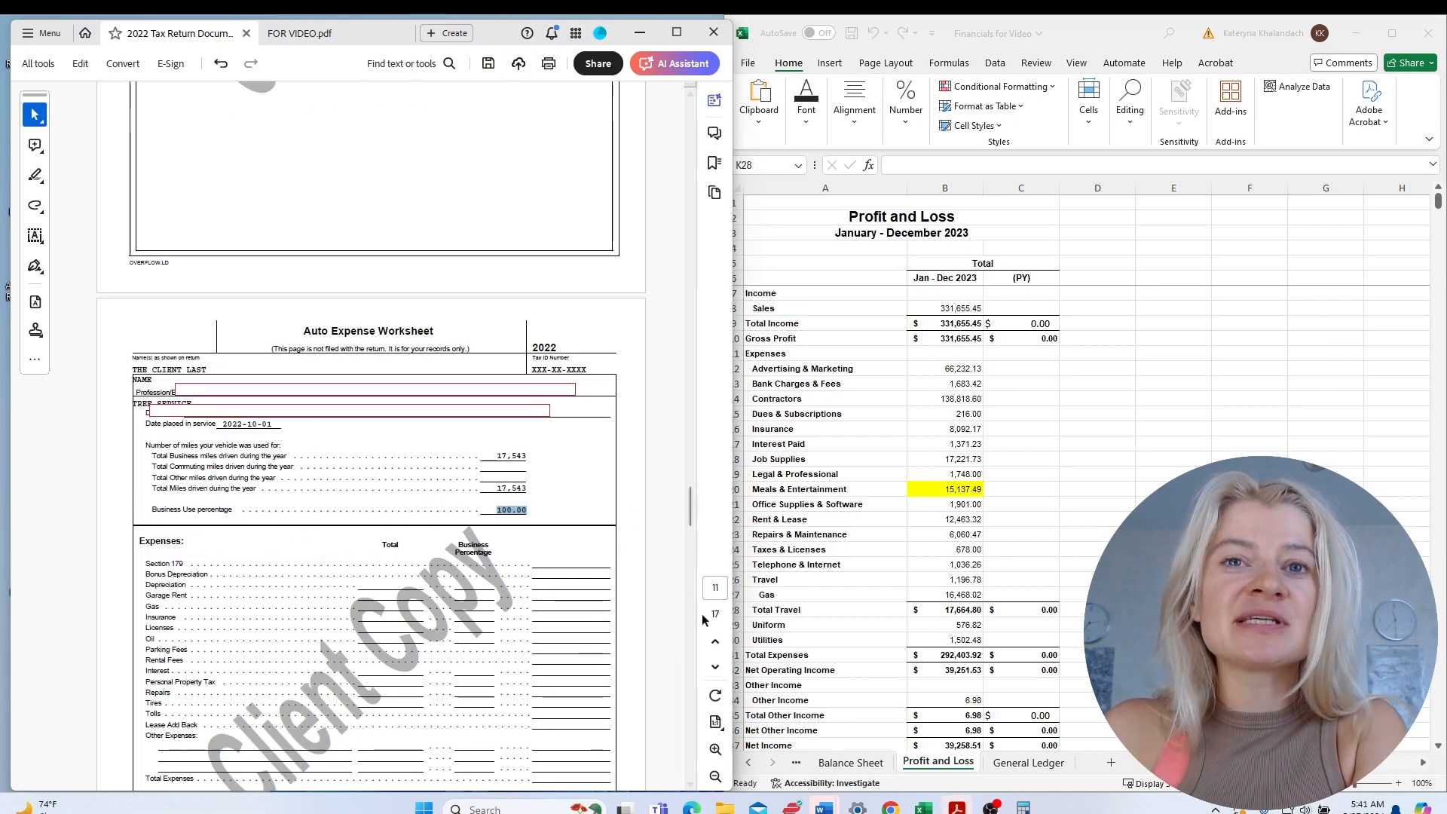
pyautogui.click(720, 652)
pyautogui.click(721, 652)
pyautogui.click(720, 652)
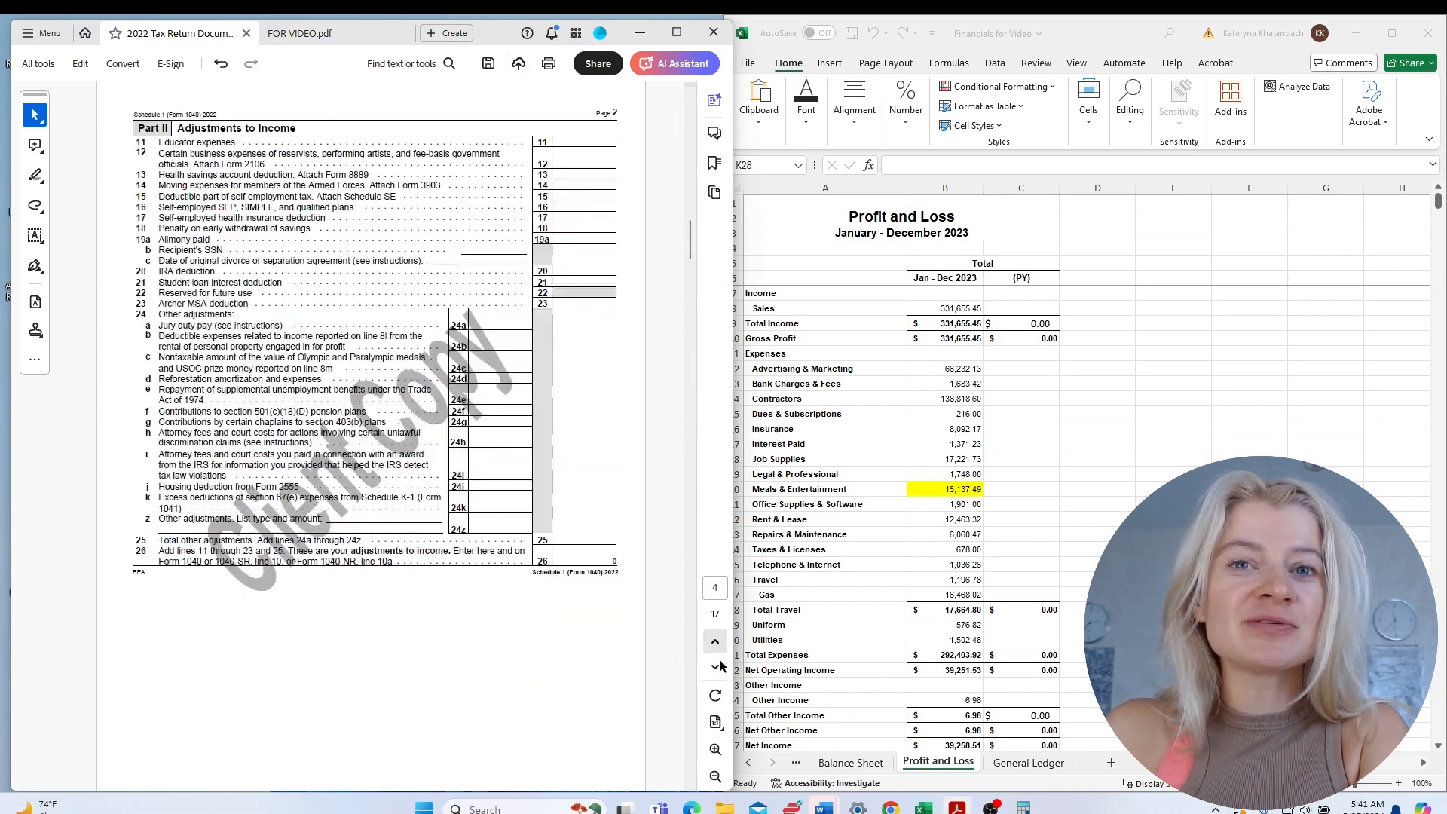
pyautogui.click(716, 668)
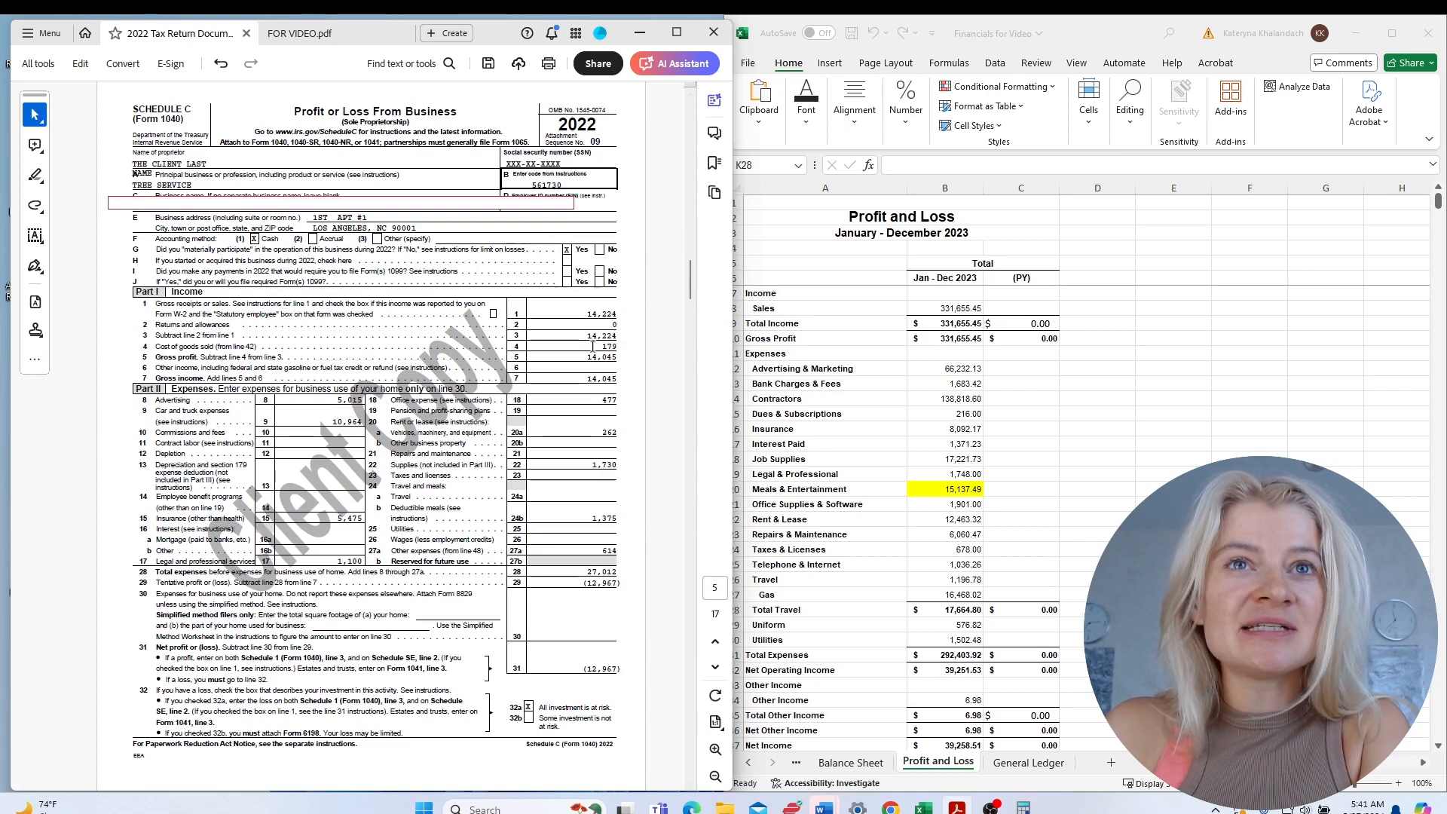
pyautogui.scroll(-6, 558, 603)
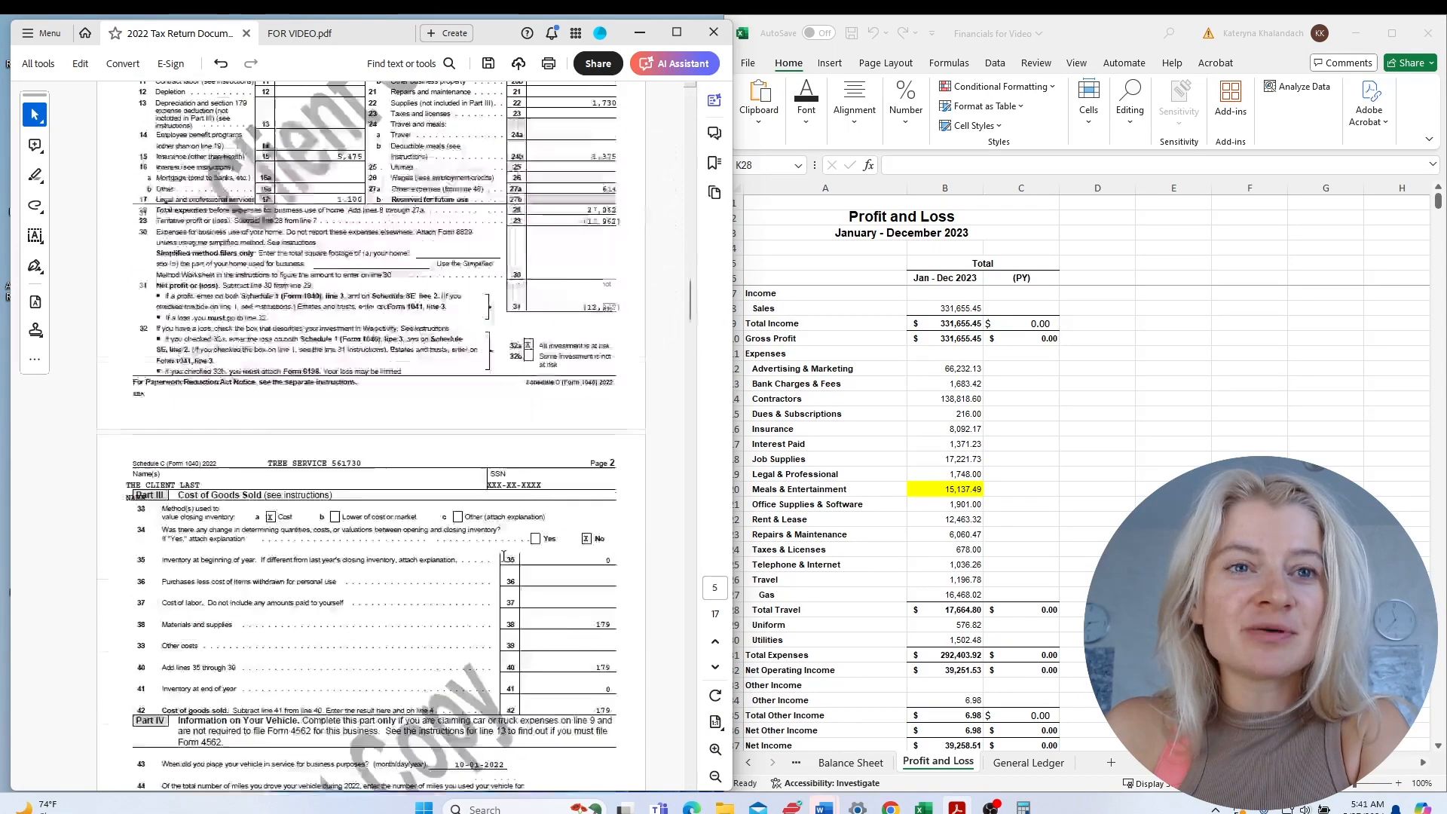
pyautogui.tripleClick(221, 554)
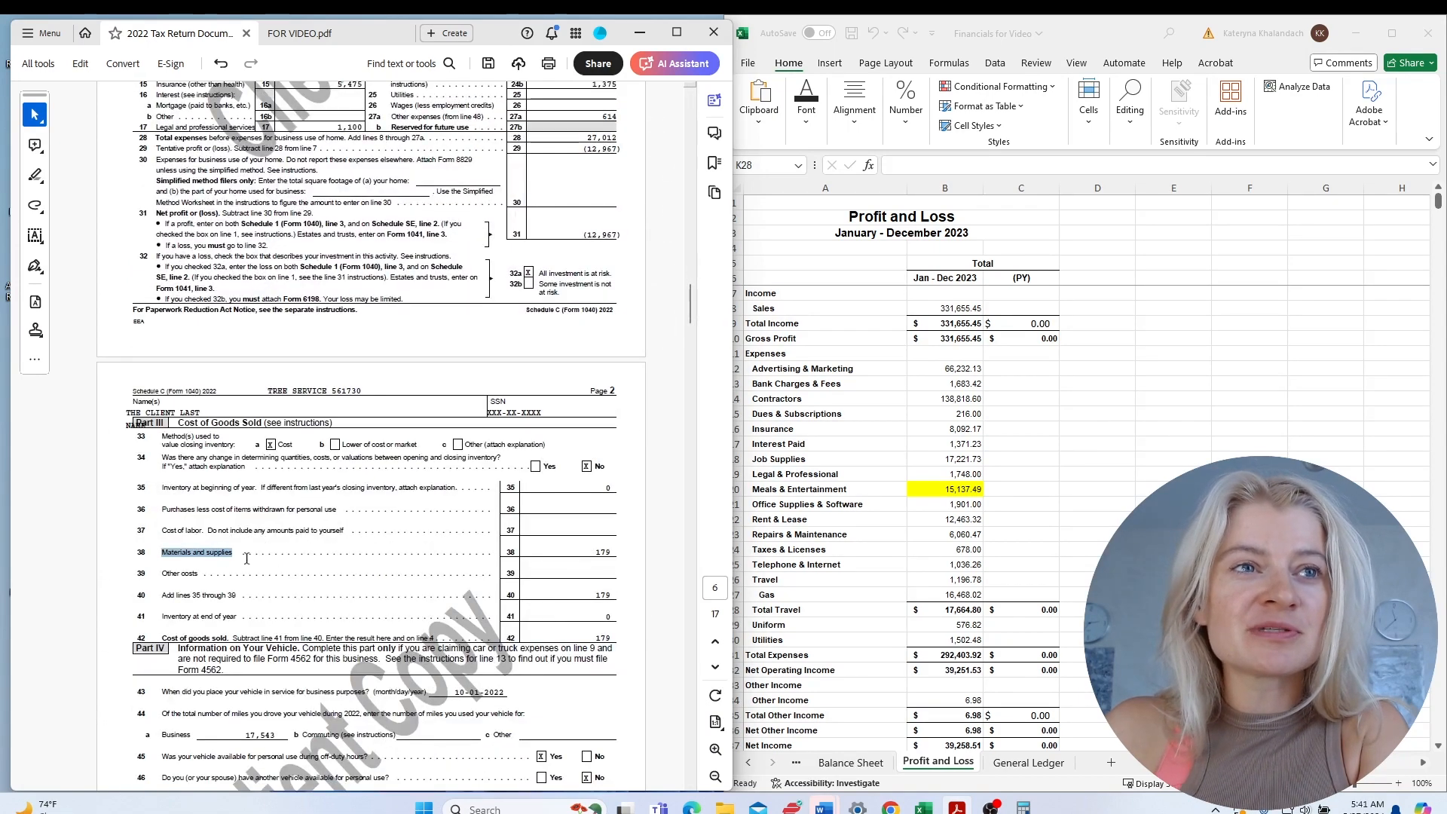
# In the Profit and Loss sheet, enter the note COGS in cell D18 beside Job Supplies.
pyautogui.click(799, 457)
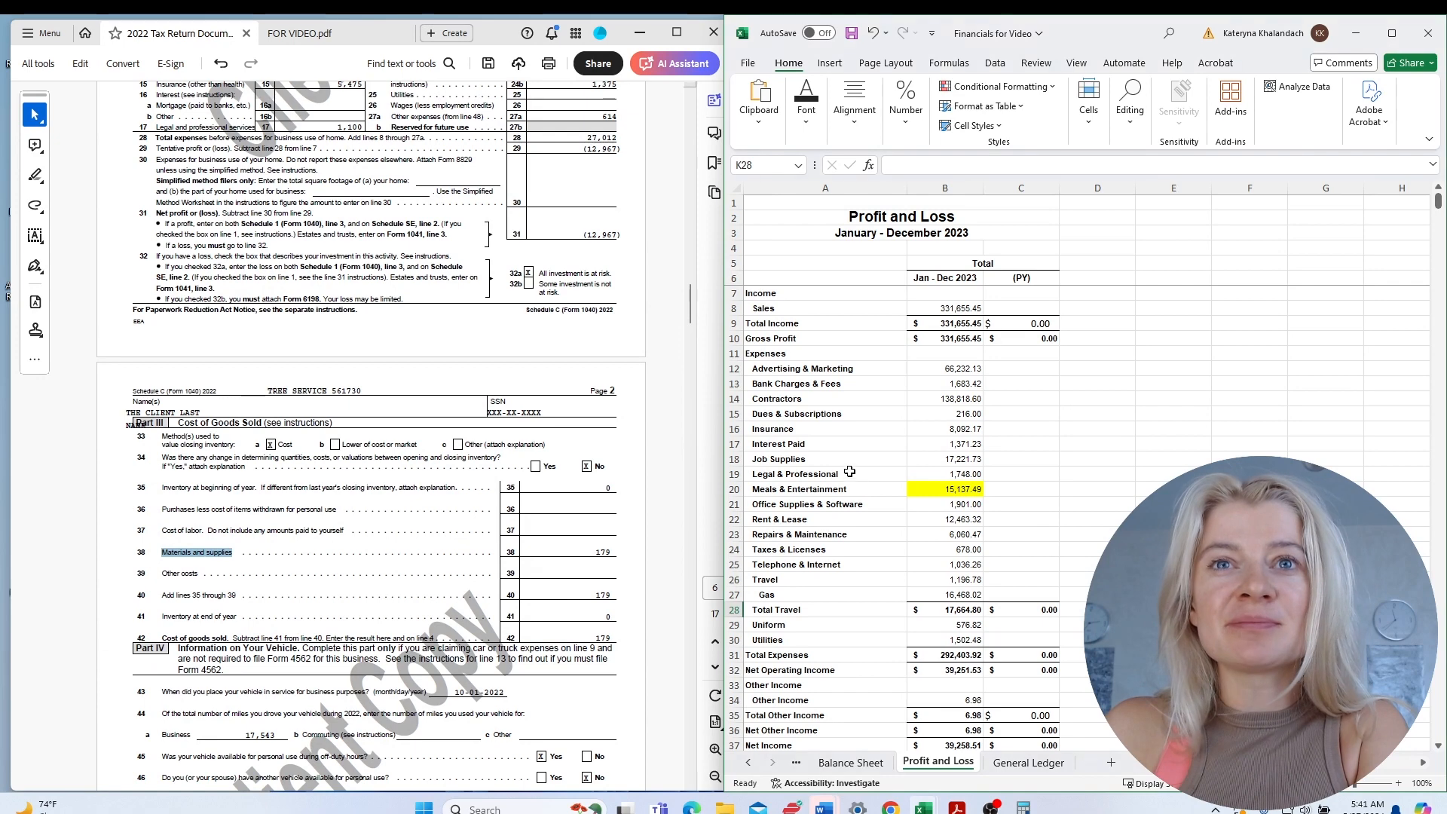
pyautogui.click(1014, 463)
pyautogui.click(1097, 460)
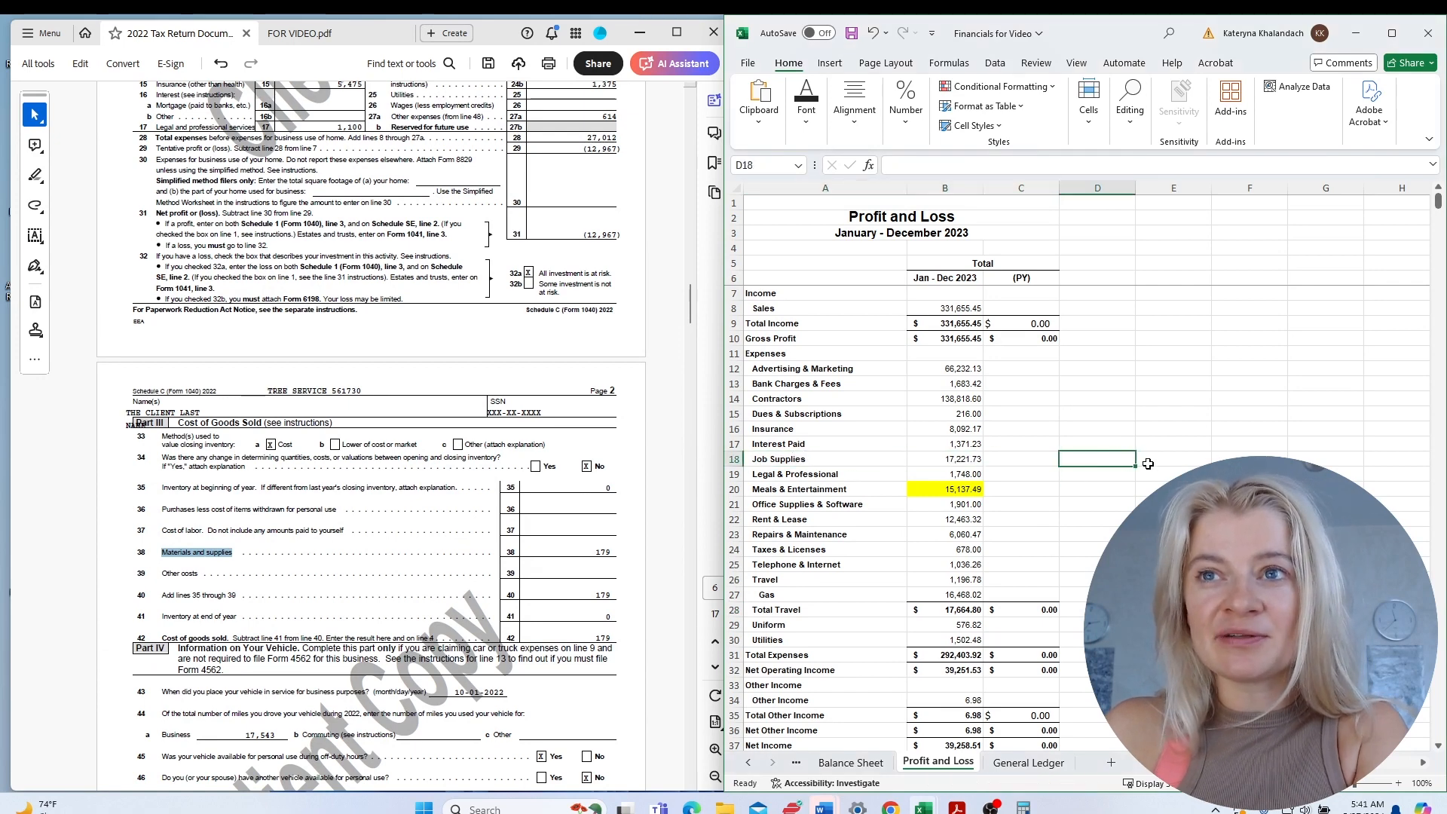
pyautogui.write('COGS')
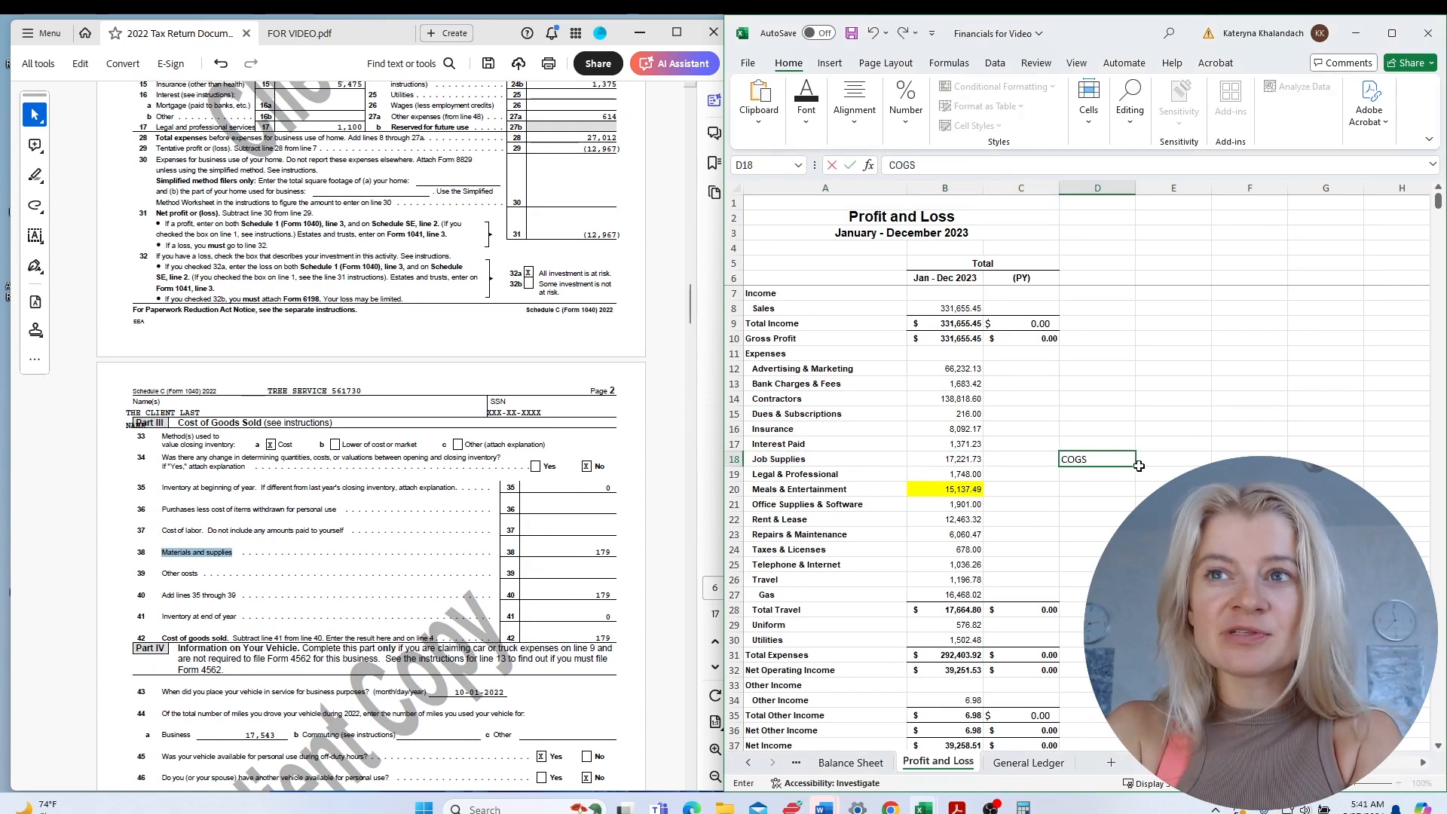
pyautogui.press('Return')
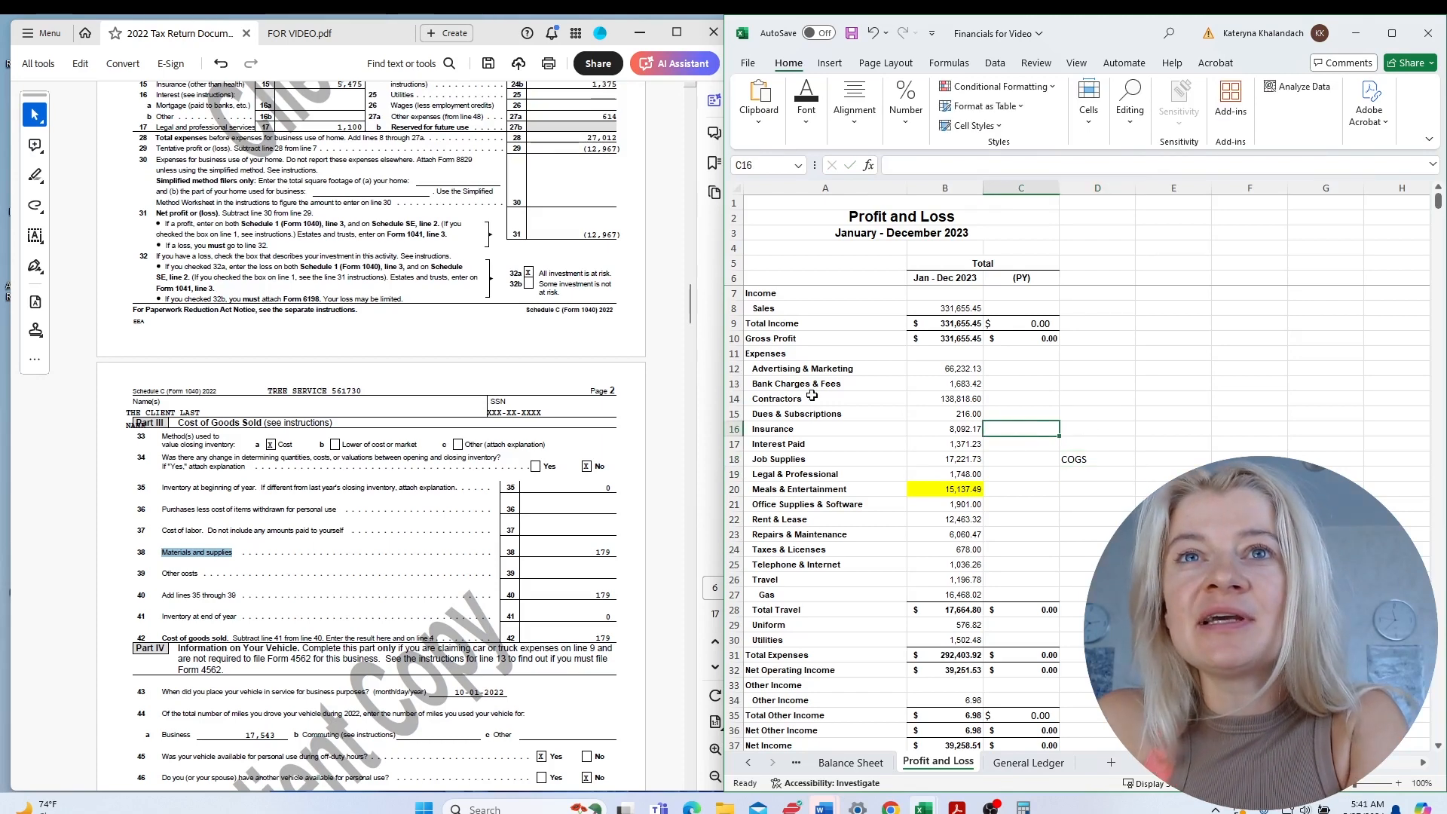
# Review the expense lines from Advertising & Marketing to Job Supplies, focusing on Contractors, and compare them with Sales.
pyautogui.click(812, 371)
pyautogui.click(798, 400)
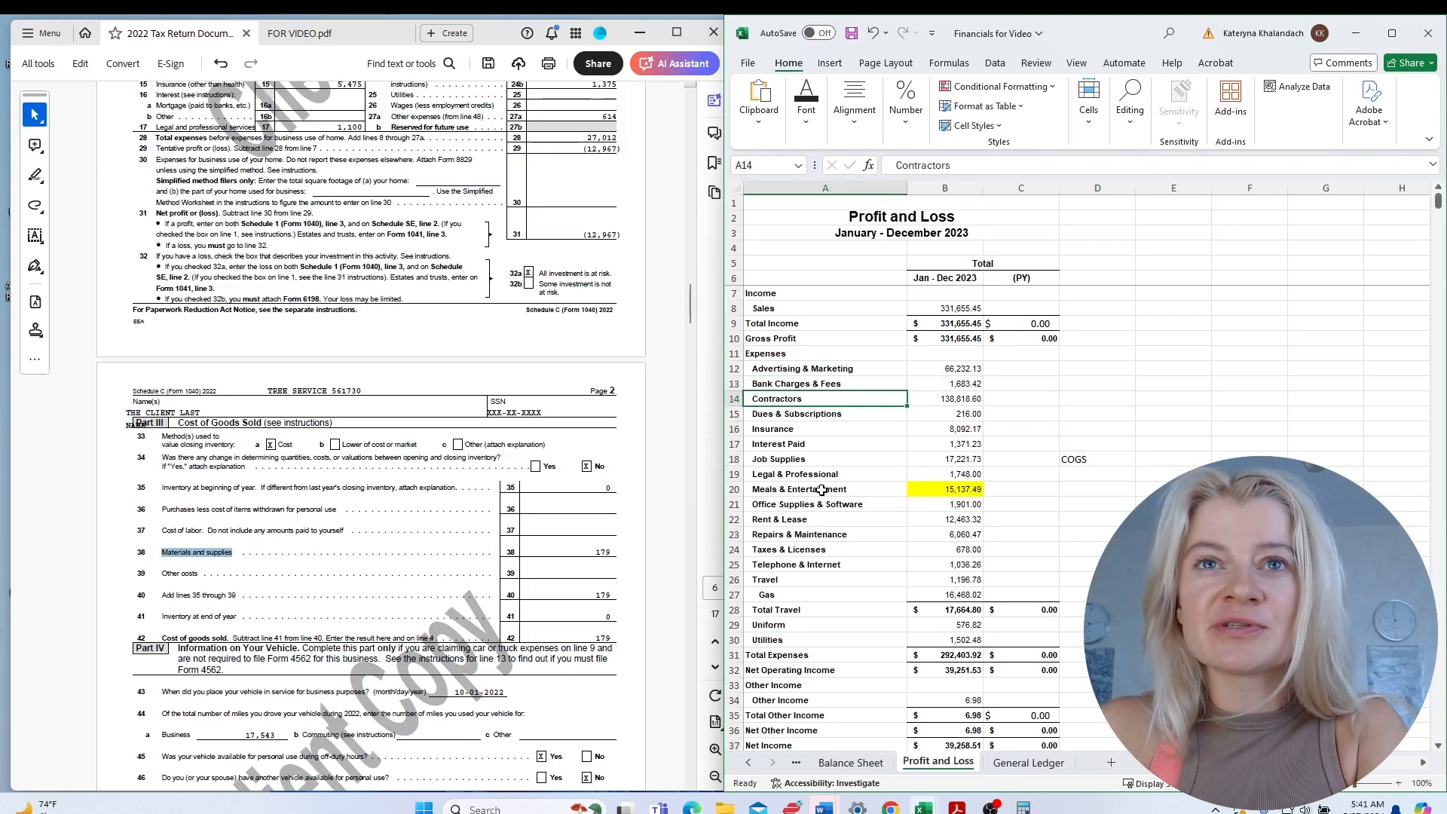
pyautogui.press('Down')
pyautogui.press('Down')
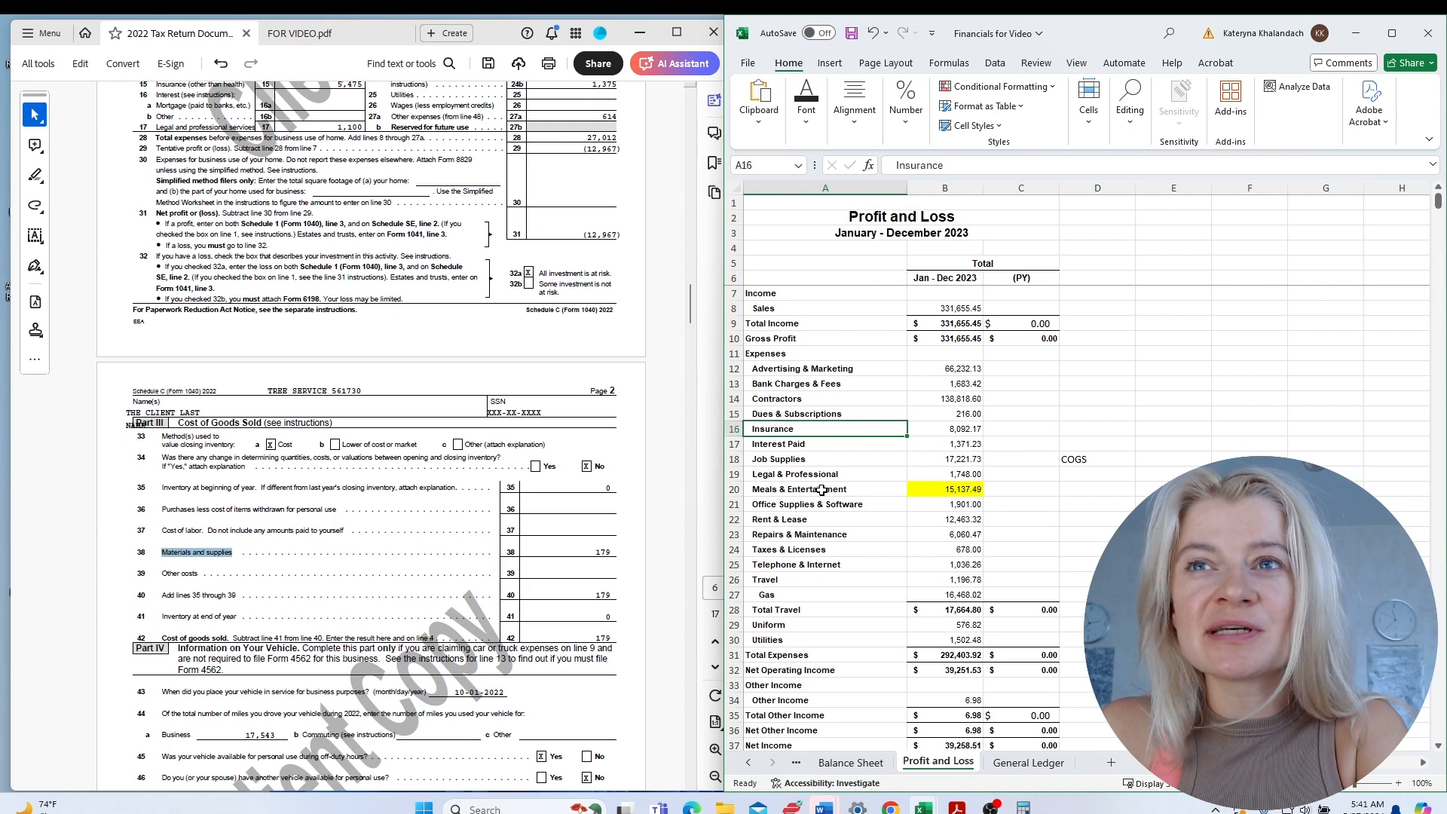
pyautogui.press('Down')
pyautogui.press('Down')
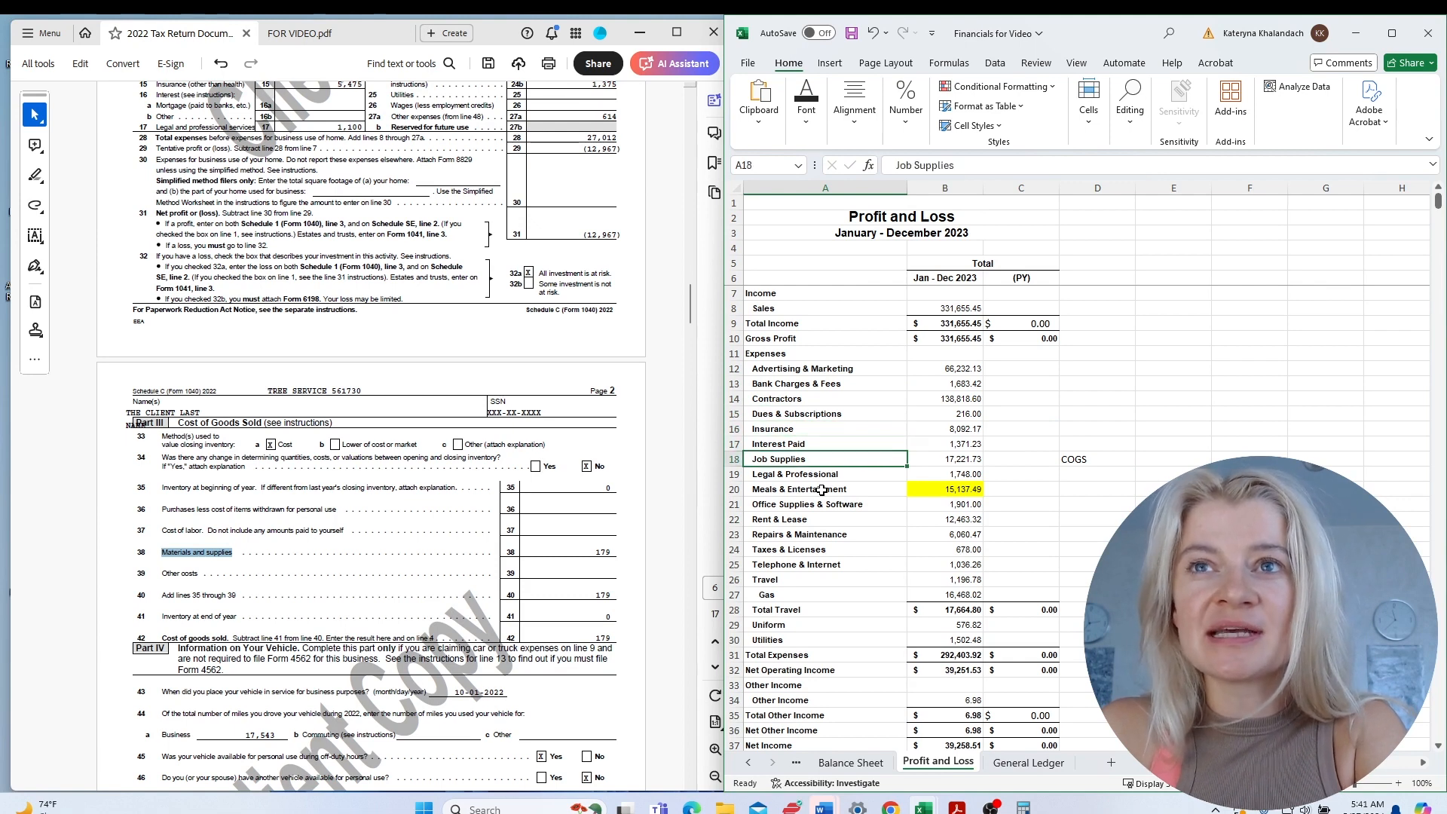
pyautogui.click(769, 396)
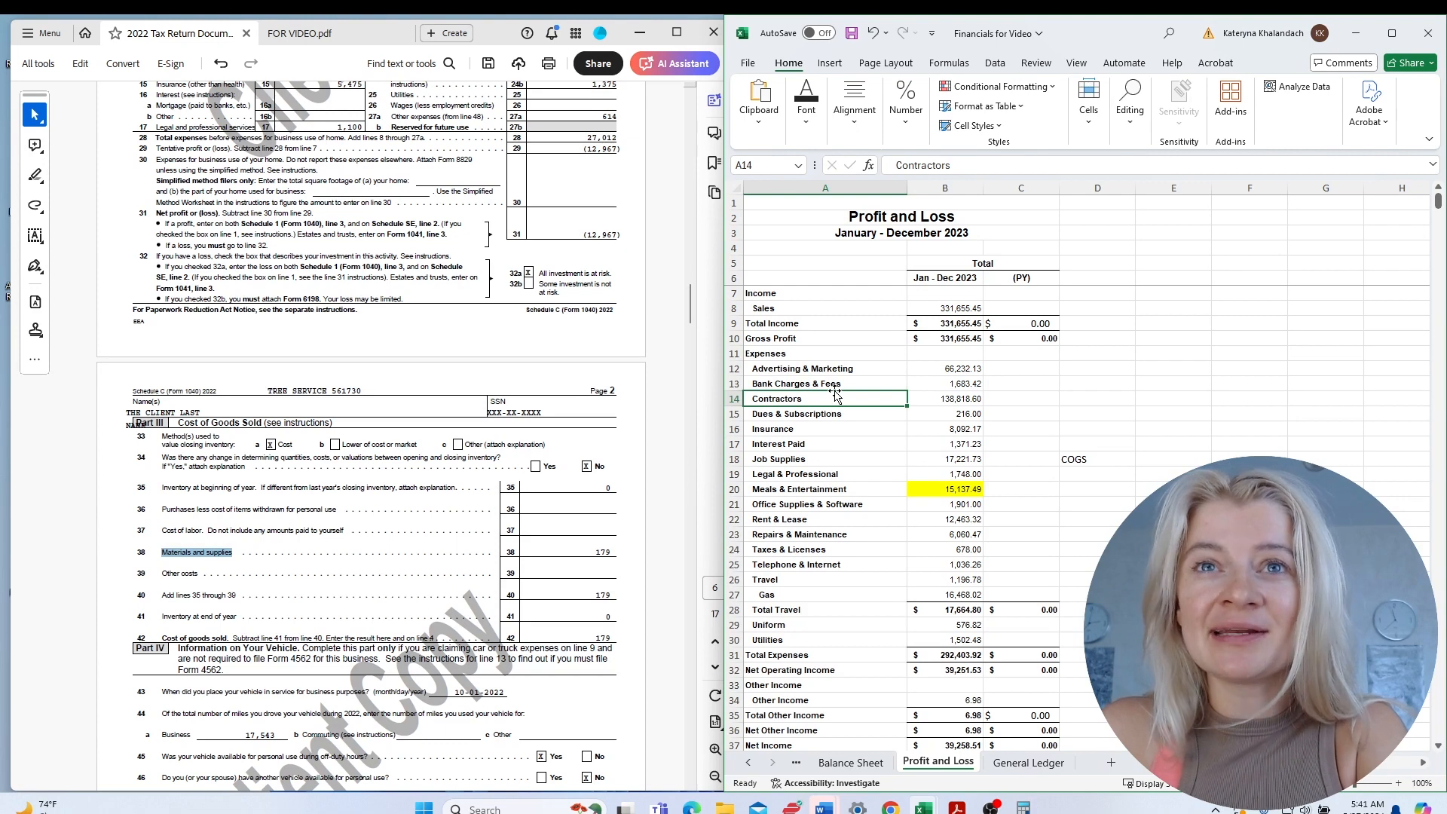
pyautogui.click(839, 305)
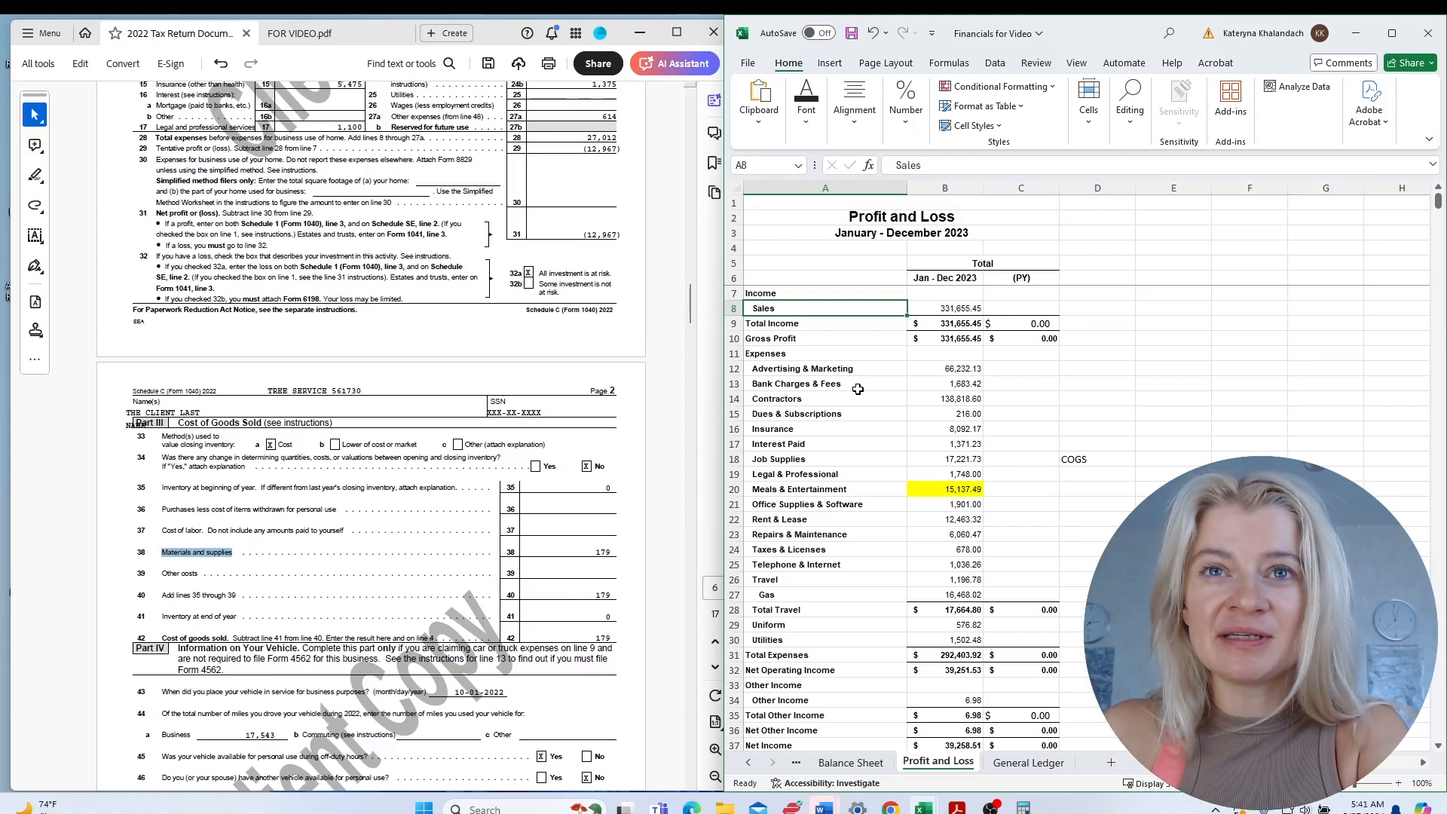
# Enter the note "ASK THE CLIENT IF NEEDS TO BE ALLOCATED TO COGS" in cell D14 beside Contractors.
pyautogui.click(1087, 395)
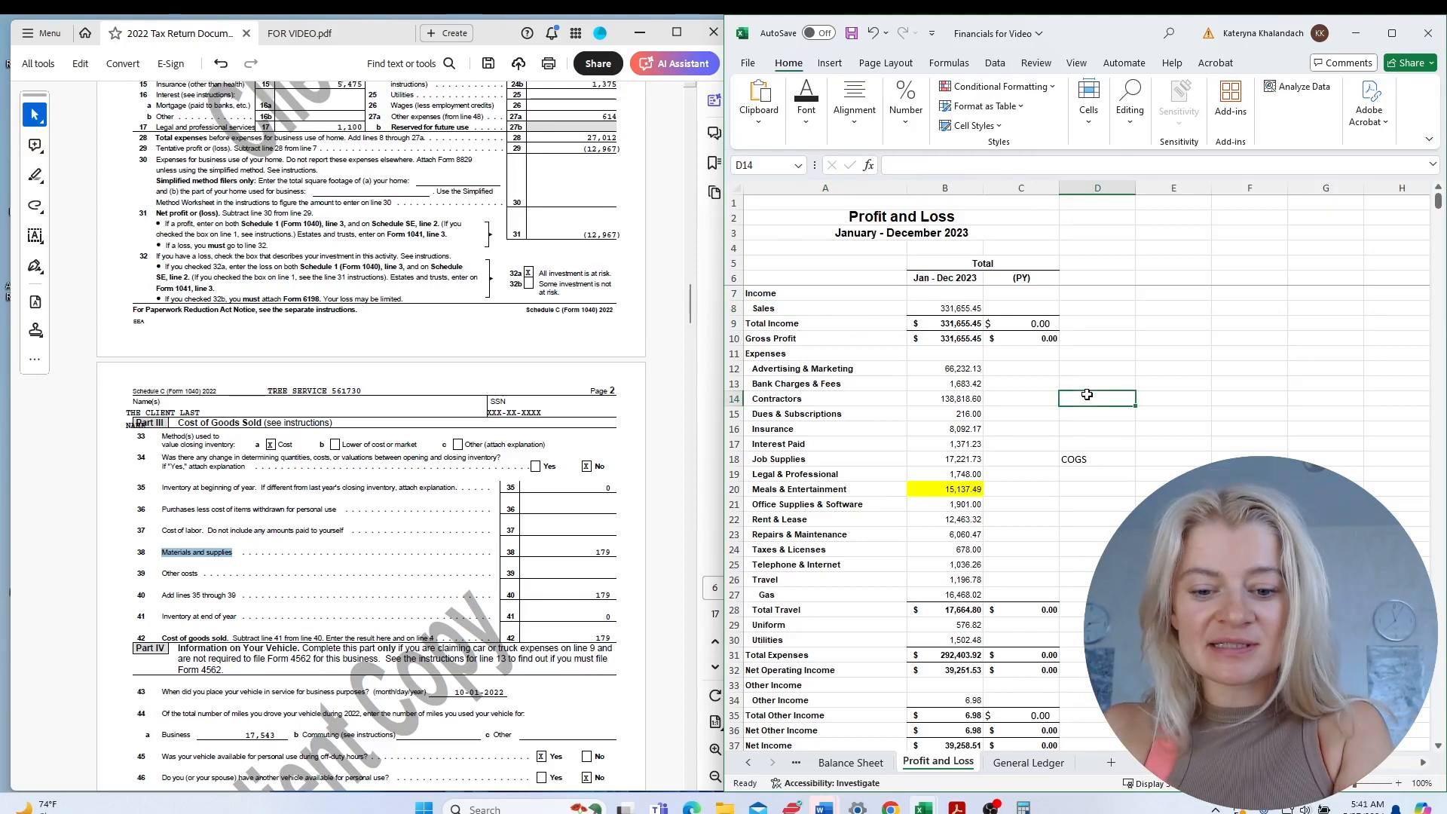
pyautogui.write('ASK THE CLIENT')
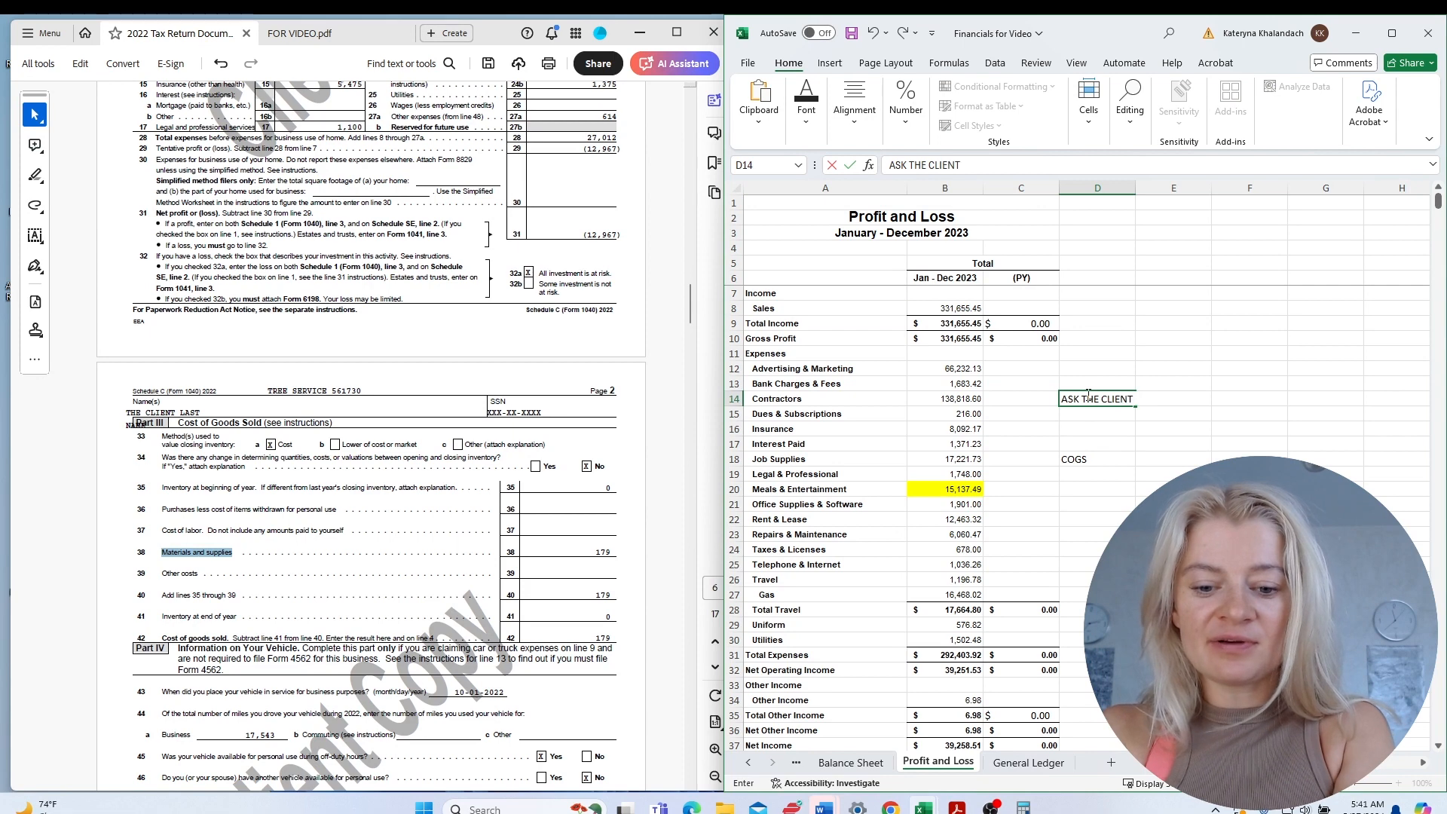
pyautogui.write(' F')
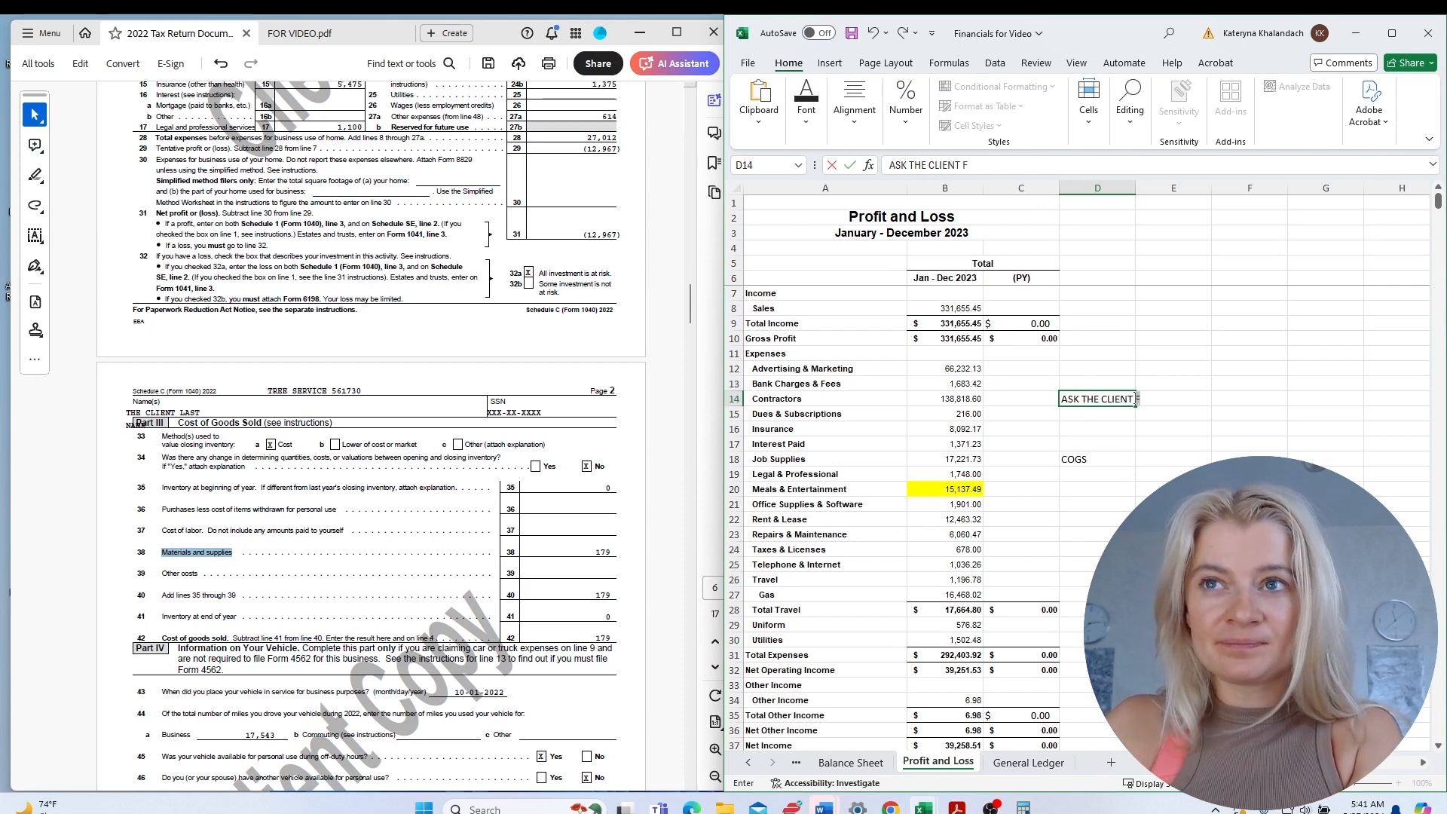
pyautogui.moveTo(1136, 399); pyautogui.dragTo(1131, 387)
pyautogui.write('IF NEEDS ')
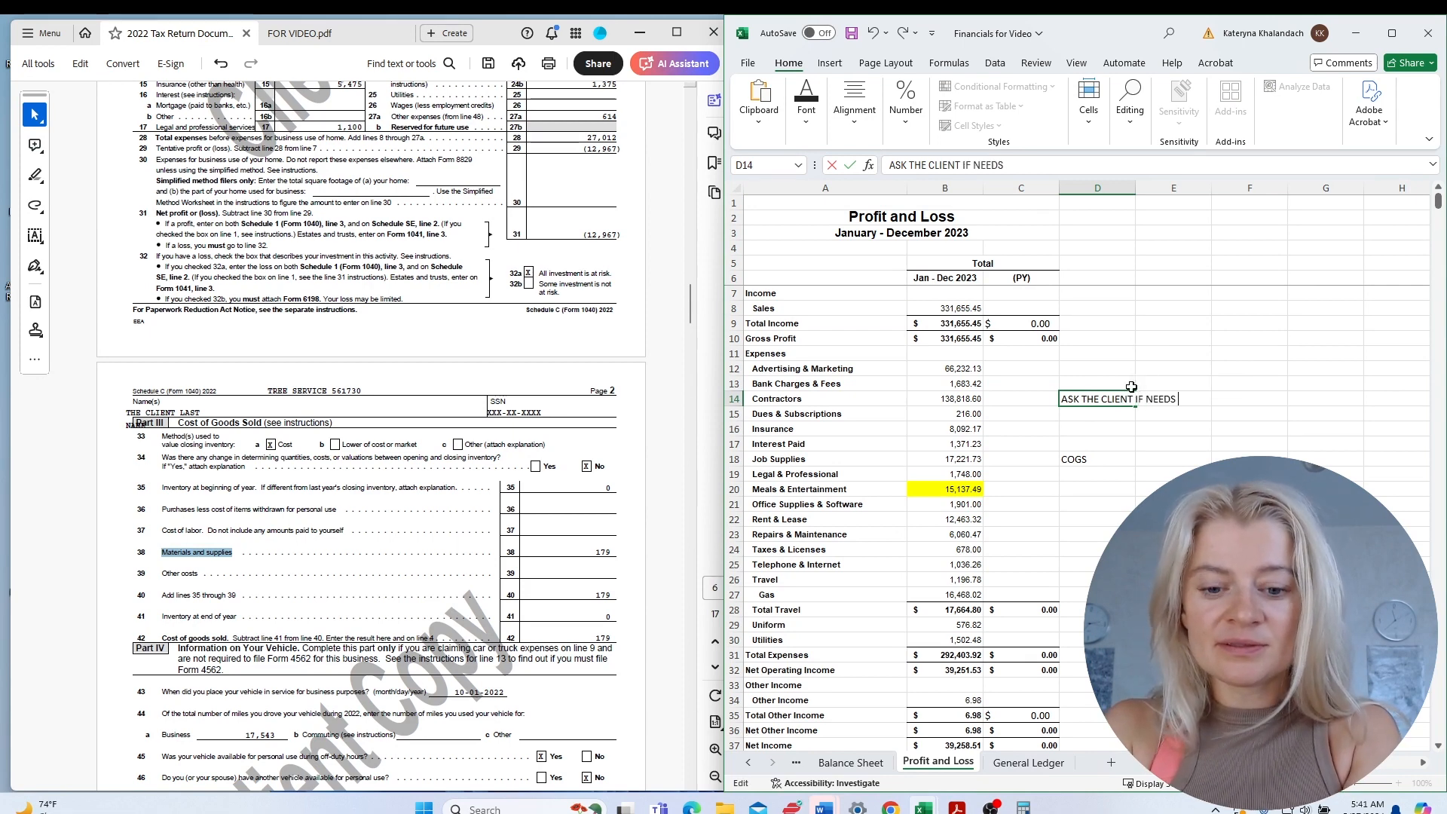
pyautogui.write('TO BE ALL')
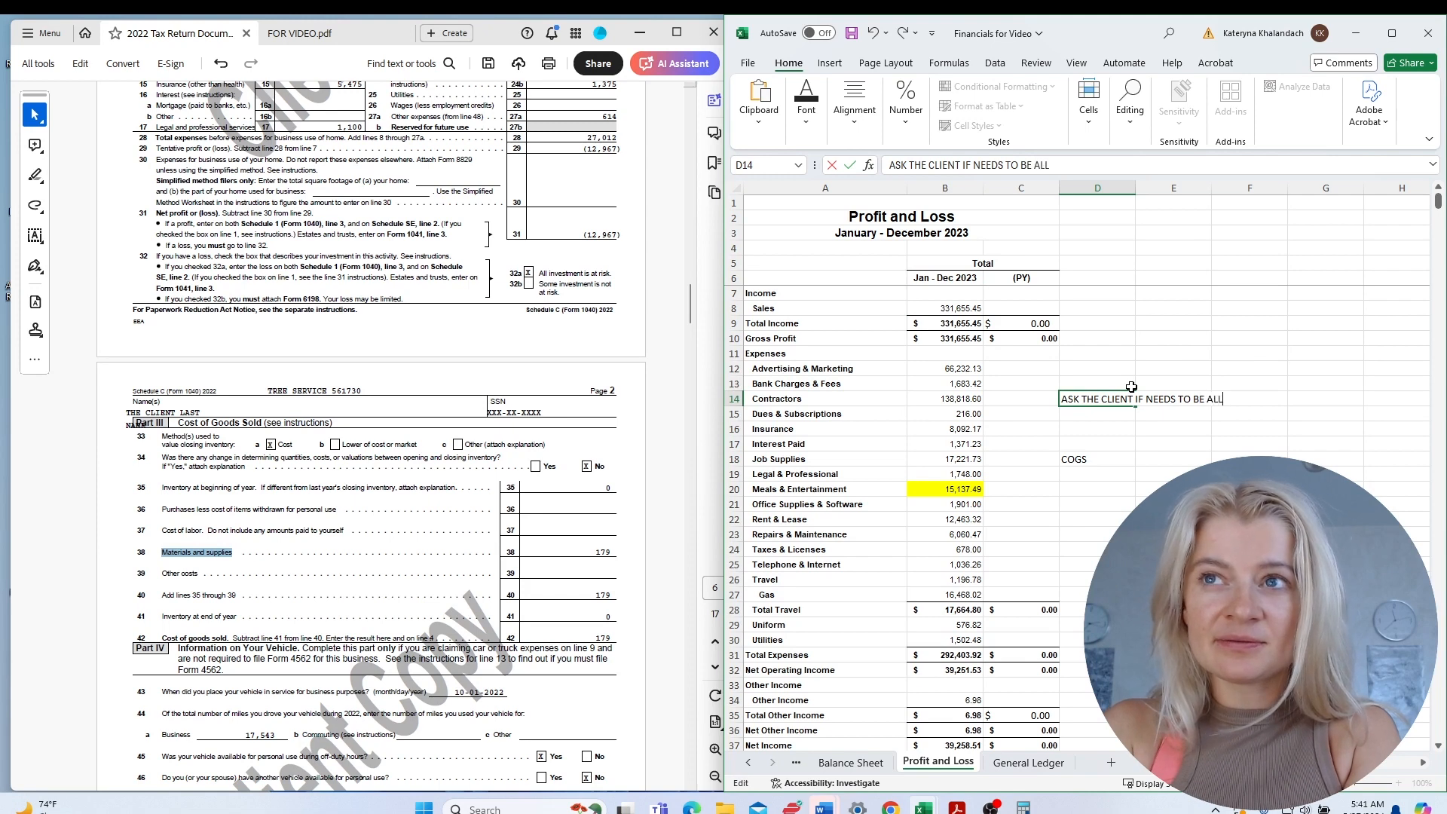
pyautogui.write('OCATED TO COGS')
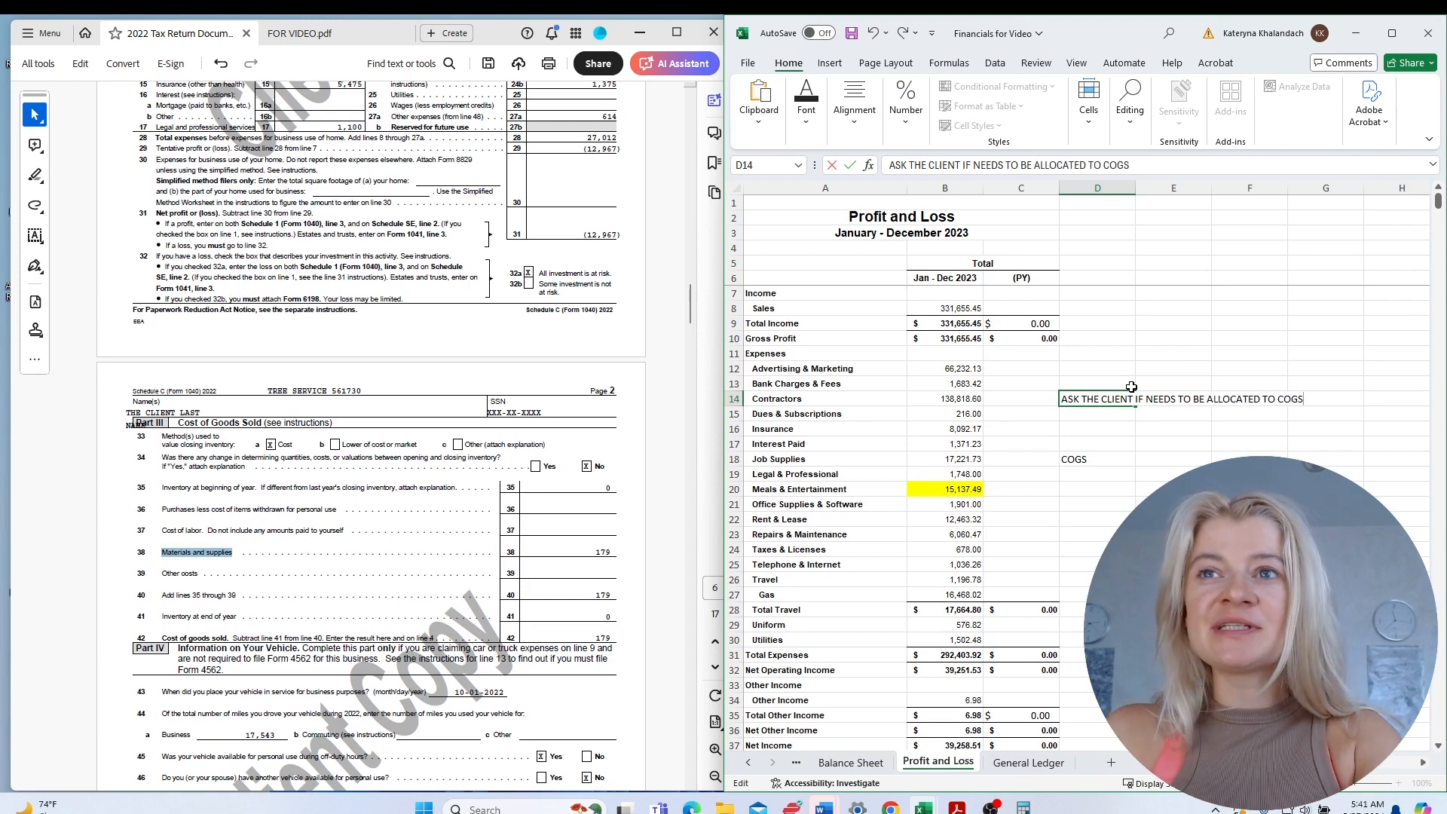
pyautogui.click(1119, 428)
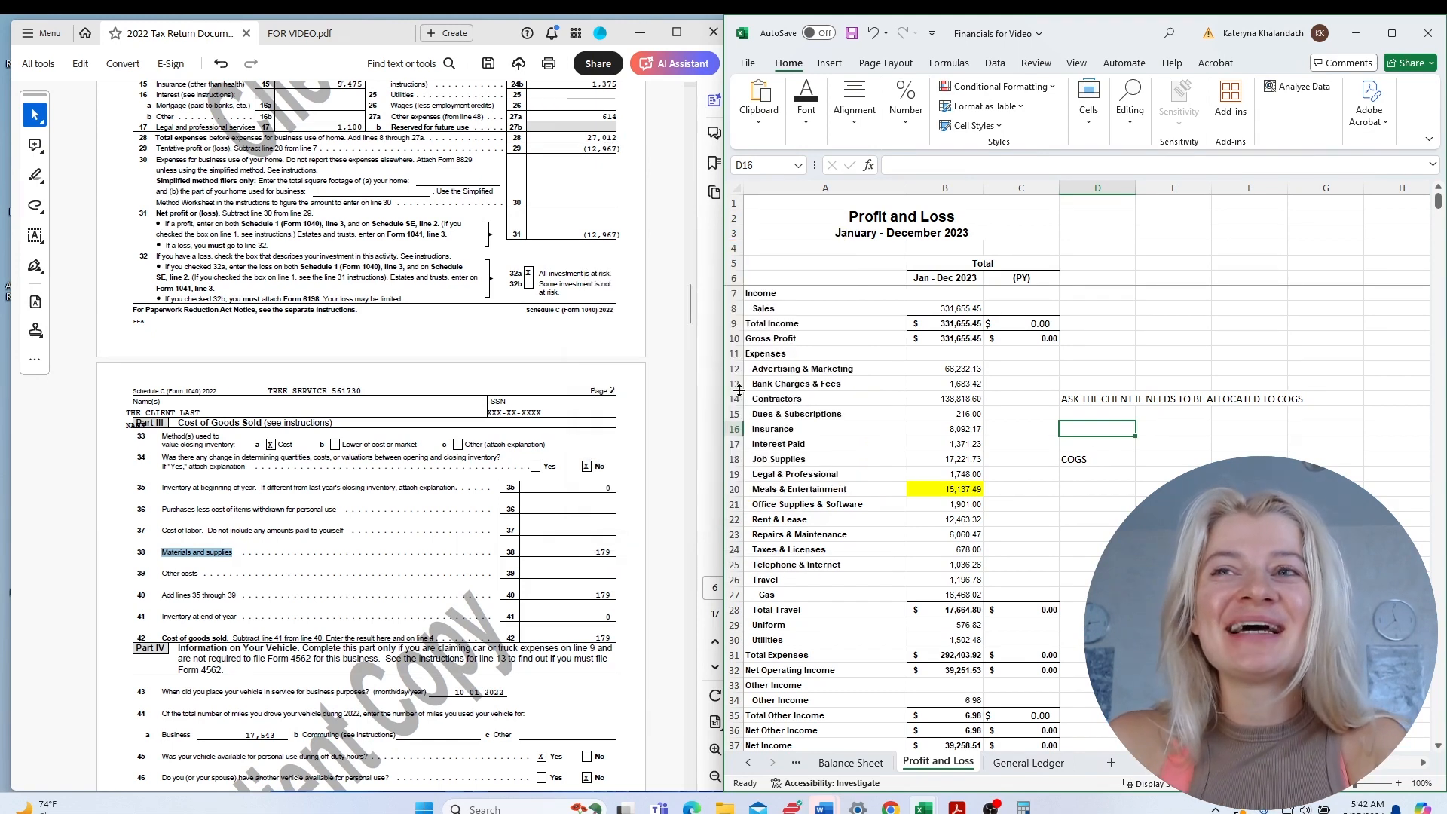
# Go through the Profit and Loss expense lines from Contractors down to Utilities to consider which belong in cost of goods sold.
pyautogui.click(1071, 462)
pyautogui.moveTo(1069, 398); pyautogui.dragTo(776, 398)
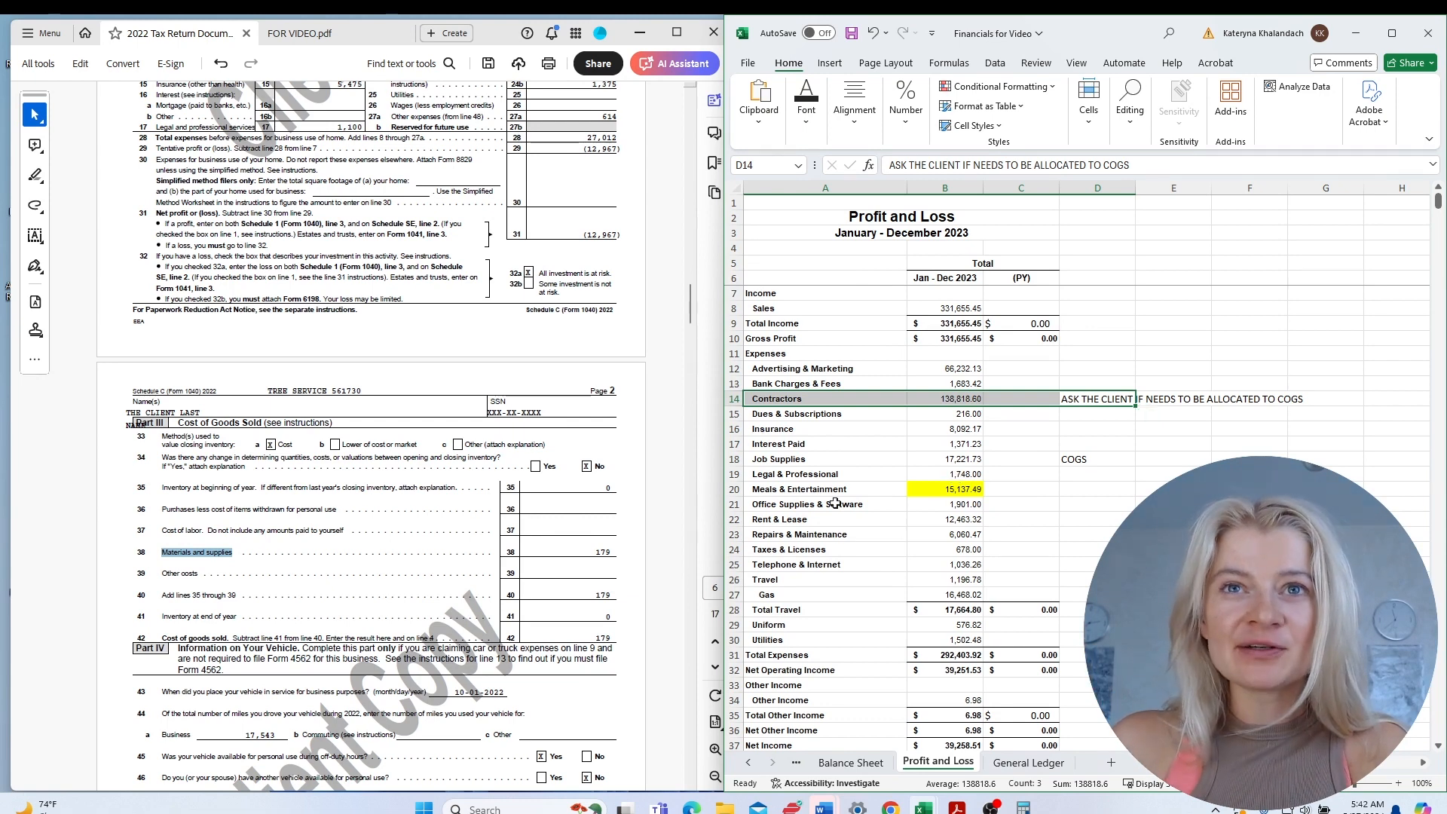
pyautogui.click(815, 398)
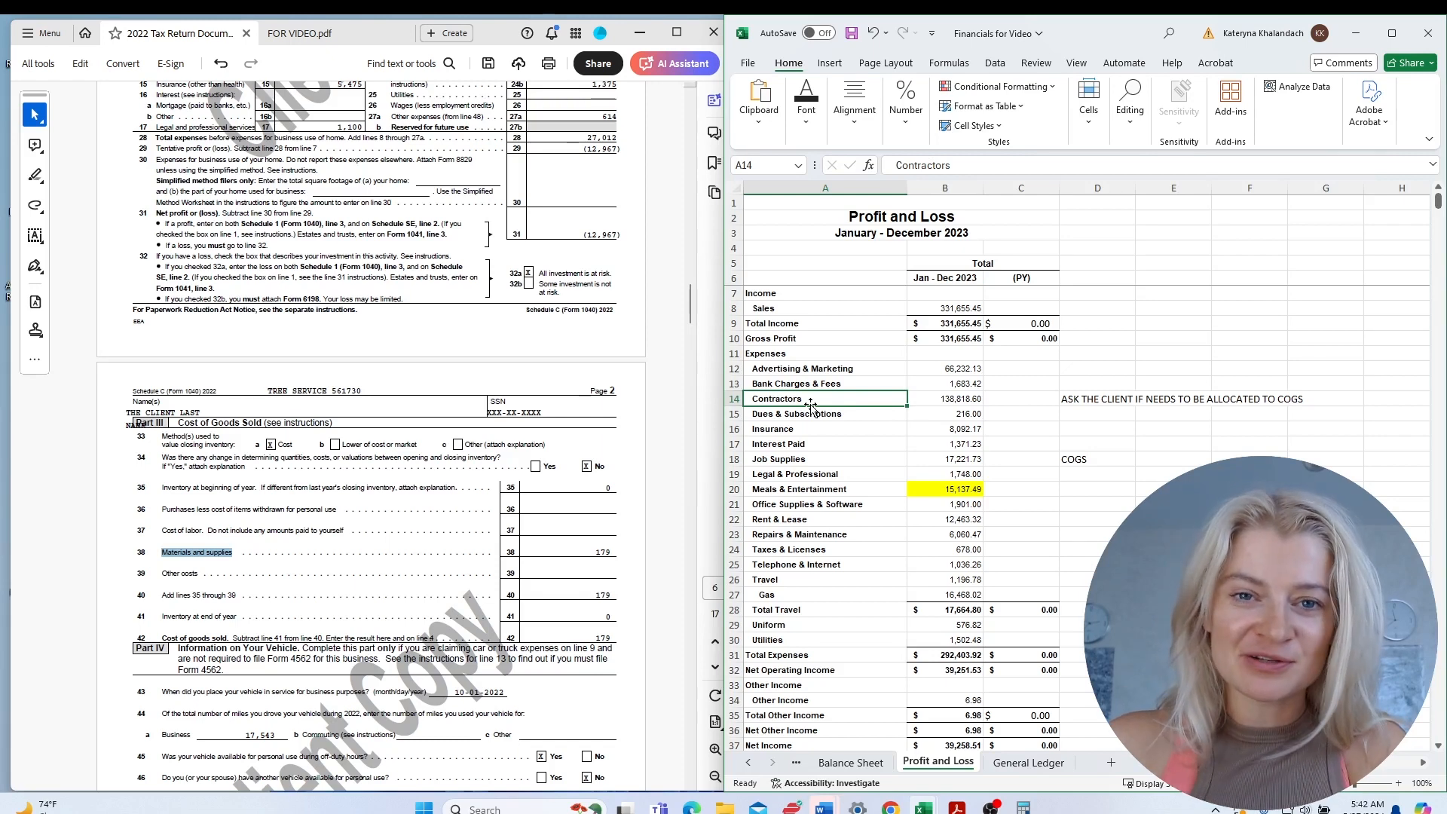
pyautogui.click(884, 441)
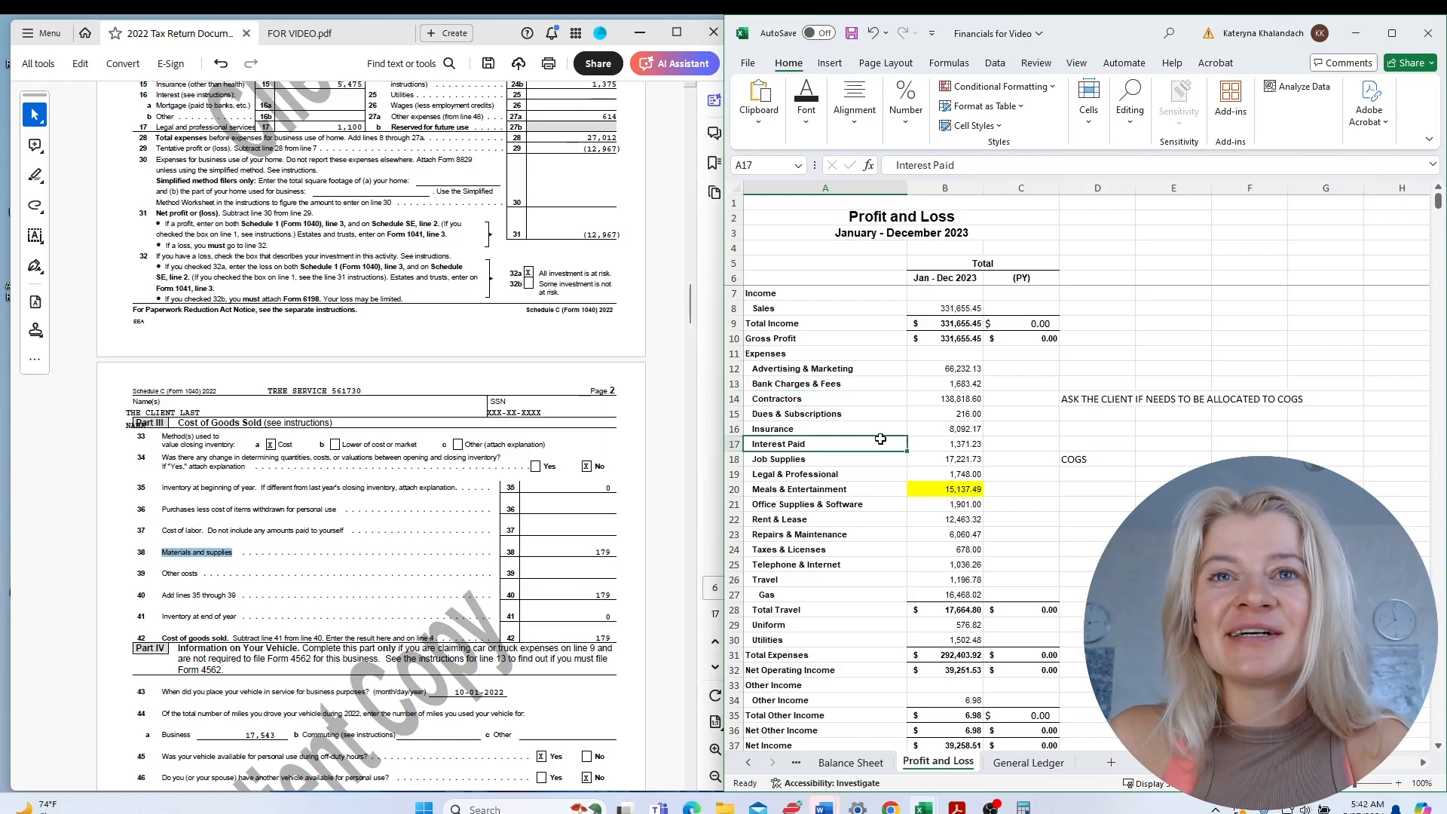
pyautogui.click(827, 460)
pyautogui.click(807, 430)
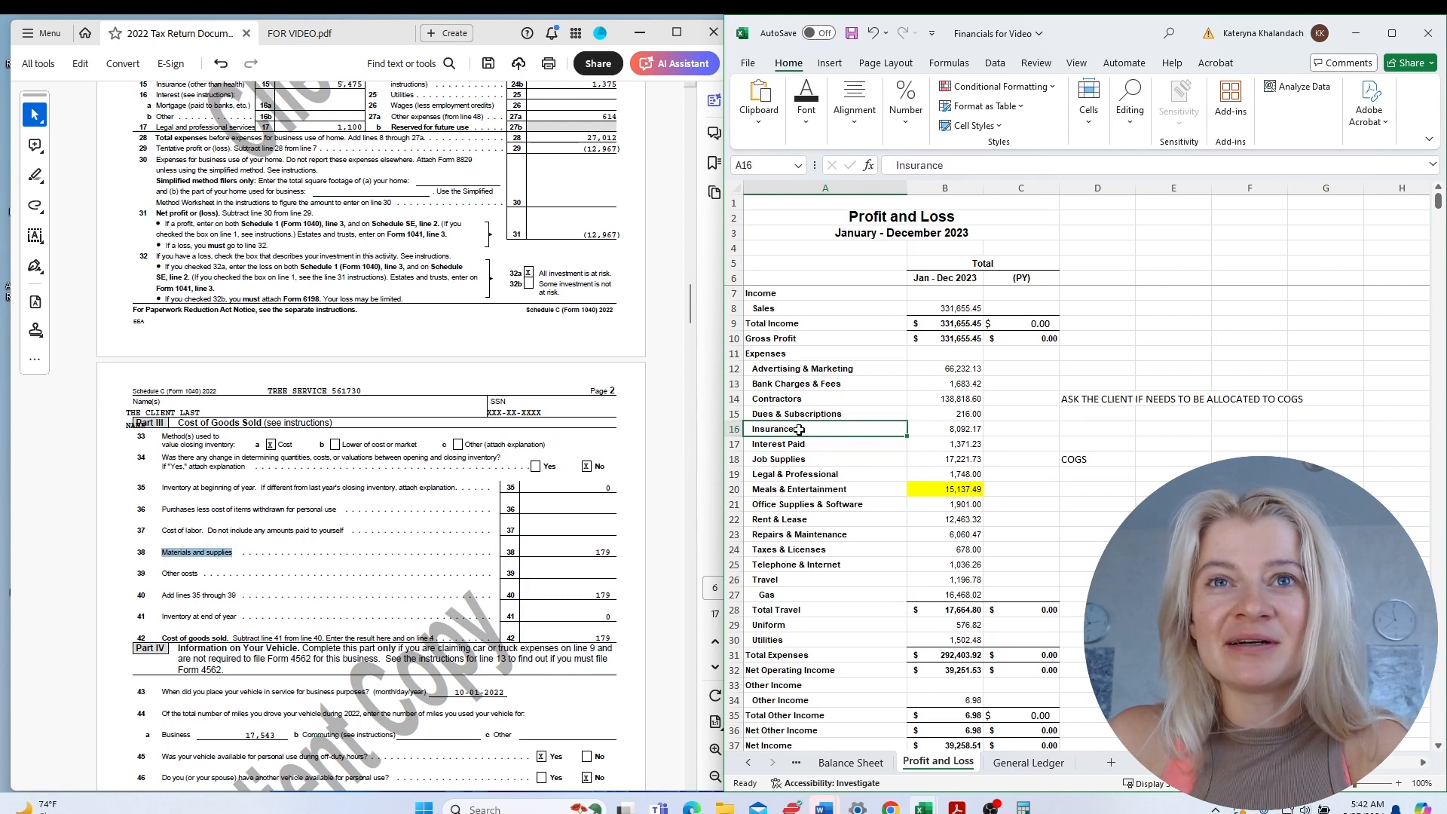
pyautogui.click(802, 414)
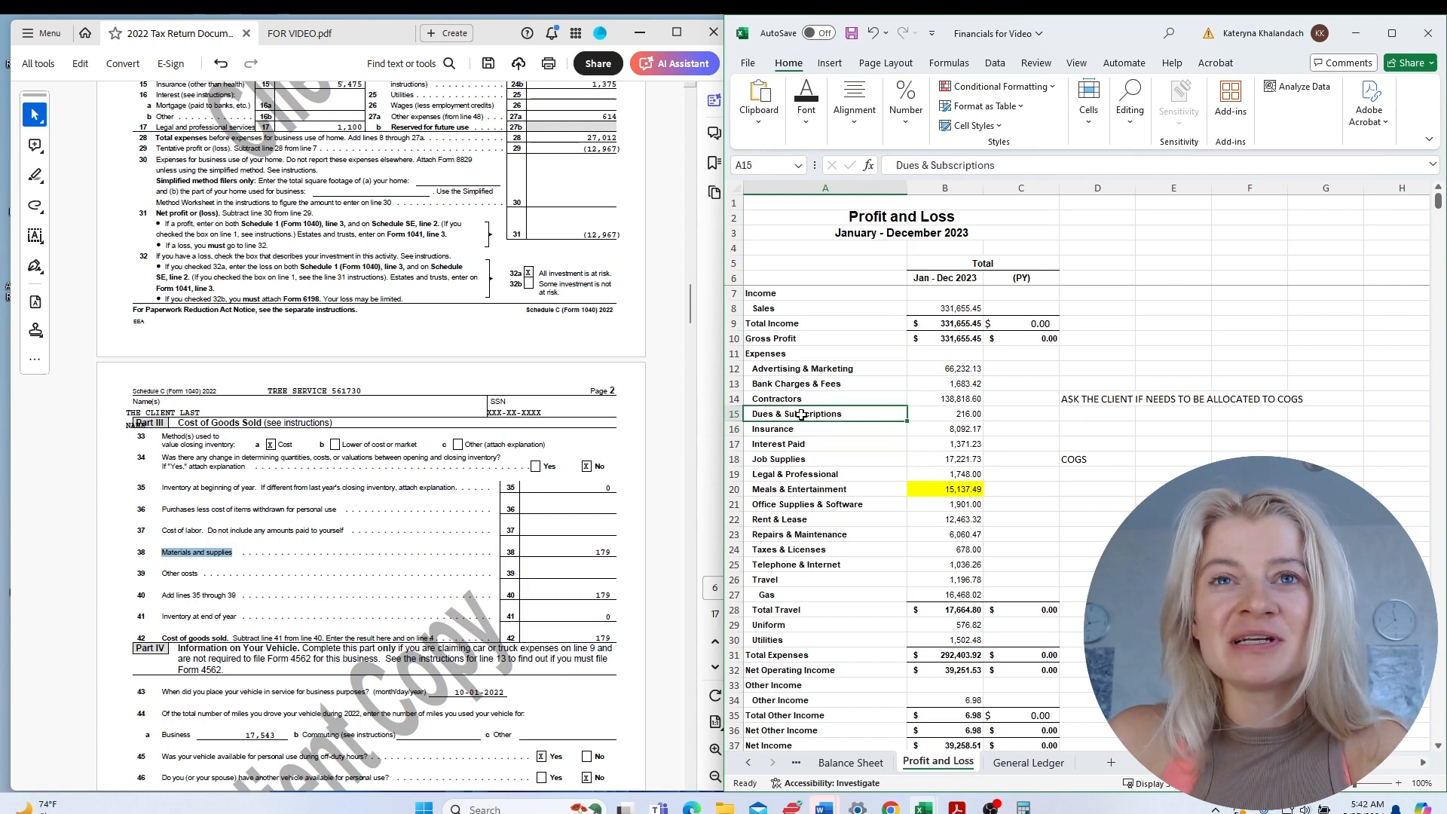
pyautogui.click(787, 520)
pyautogui.click(790, 536)
pyautogui.click(794, 550)
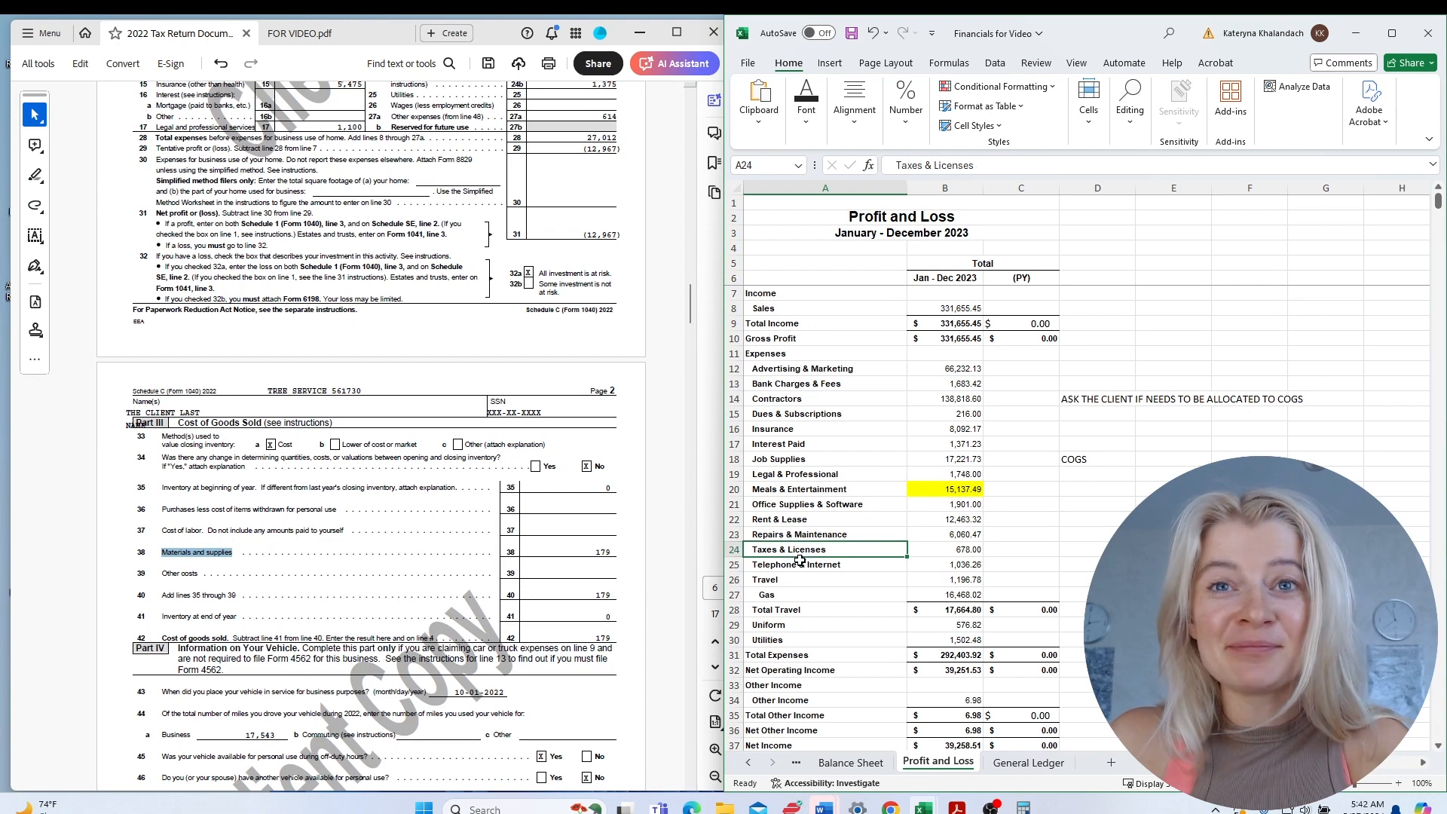
pyautogui.click(797, 565)
pyautogui.click(796, 581)
pyautogui.click(791, 610)
pyautogui.click(790, 625)
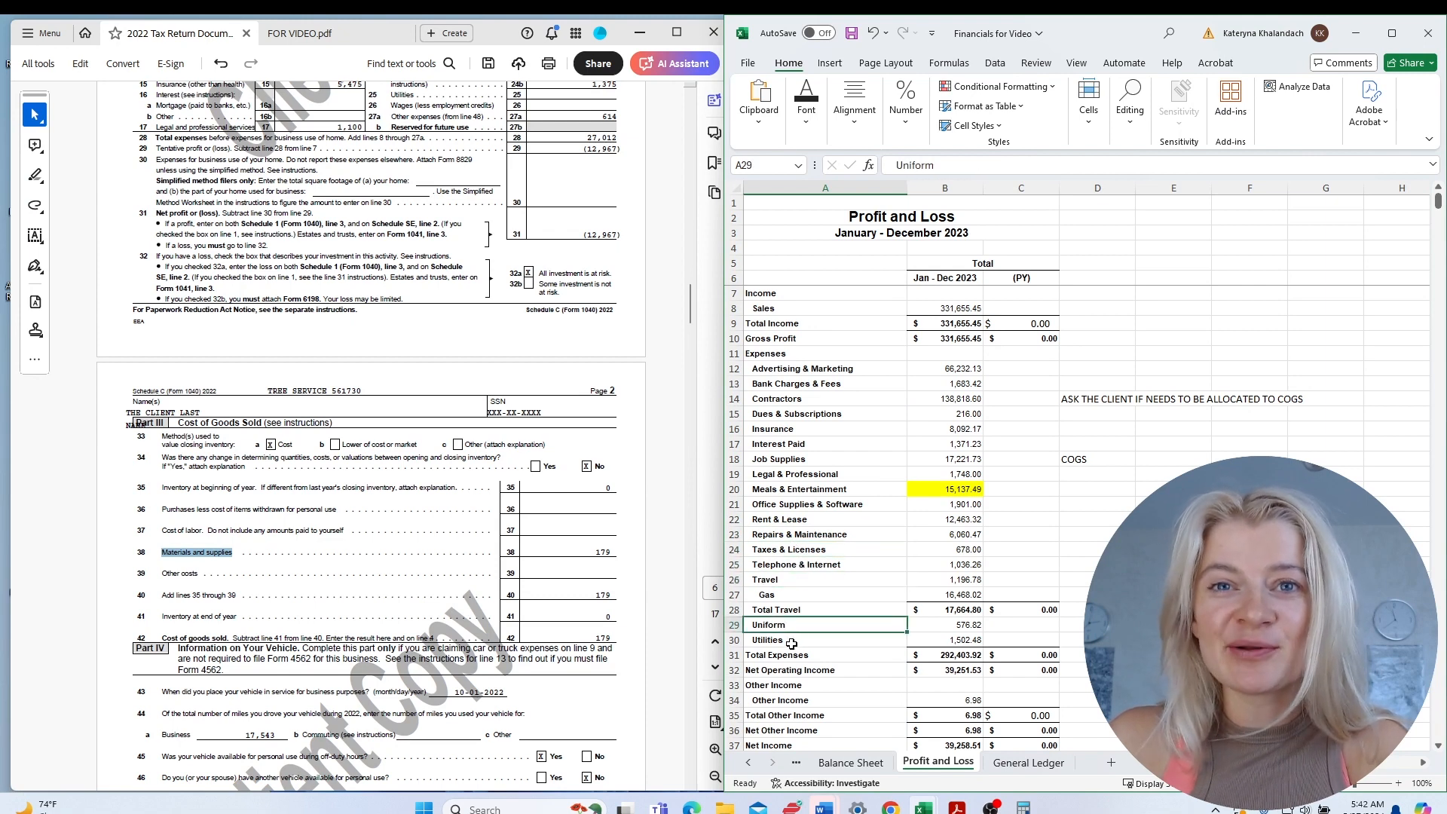
pyautogui.click(793, 641)
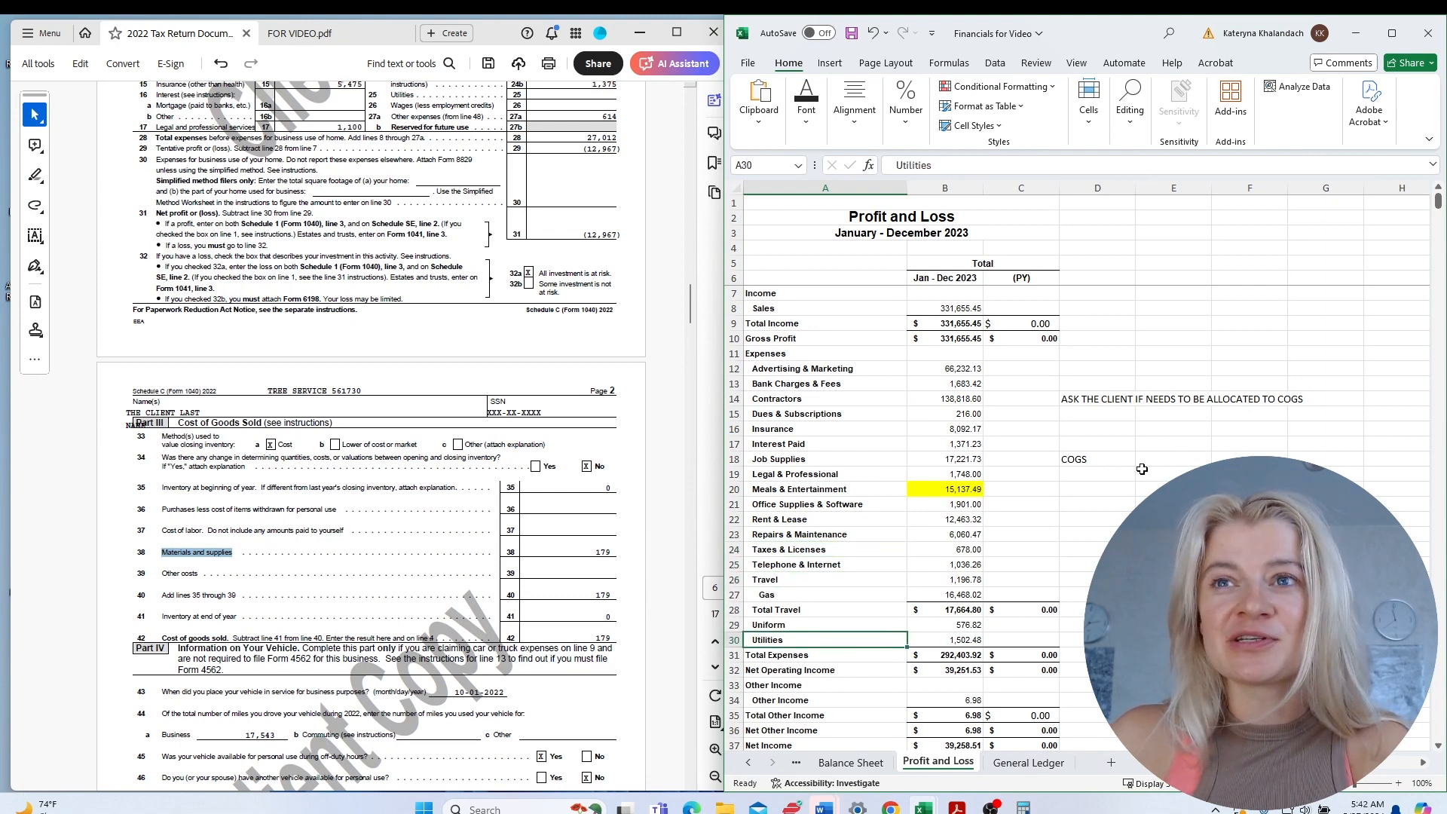
# Compare Job Supplies with the prior-year Schedule C, checking the Part III materials and the line 22 supplies expense.
pyautogui.click(865, 460)
pyautogui.click(489, 559)
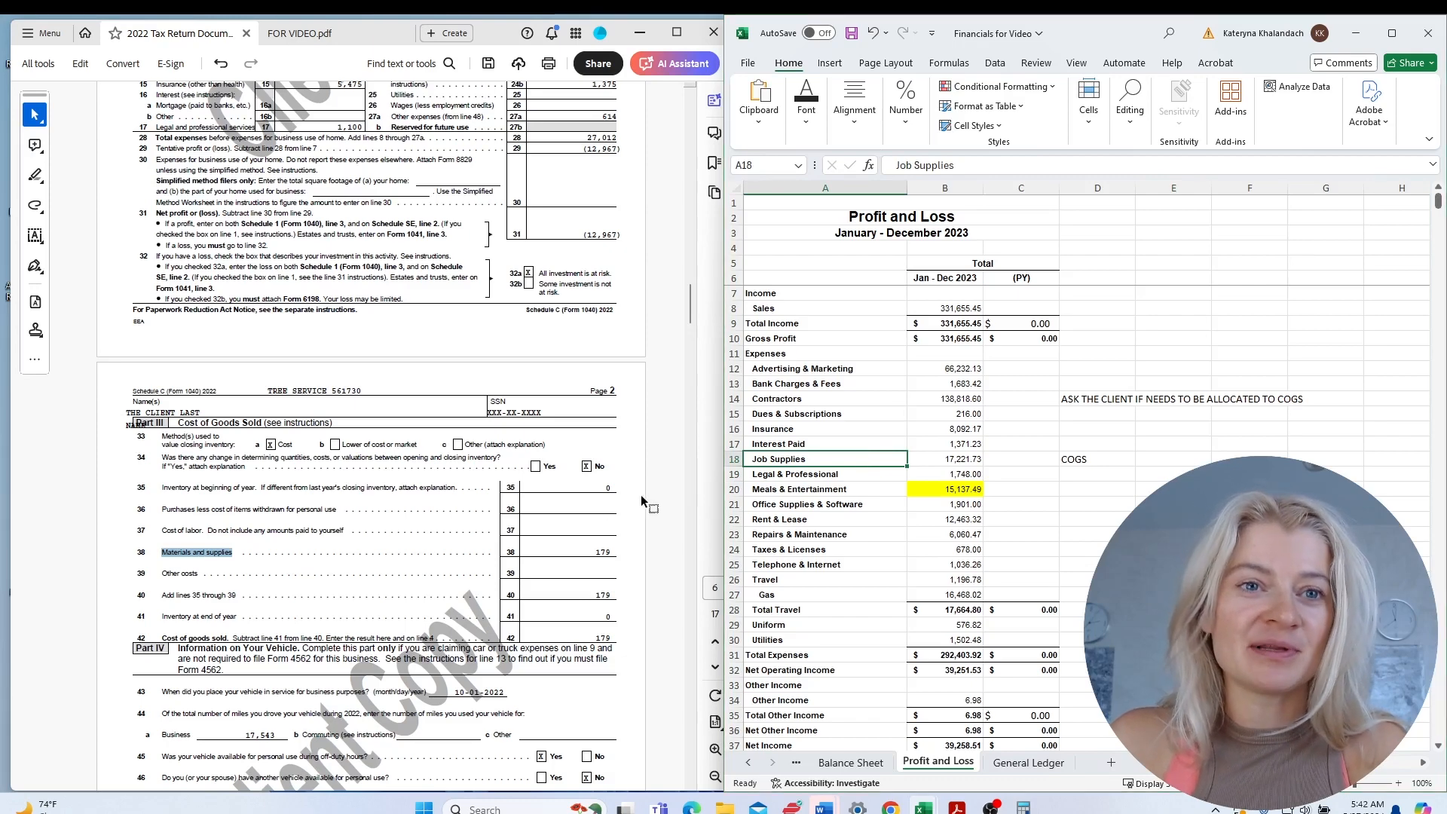
pyautogui.scroll(7, 489, 559)
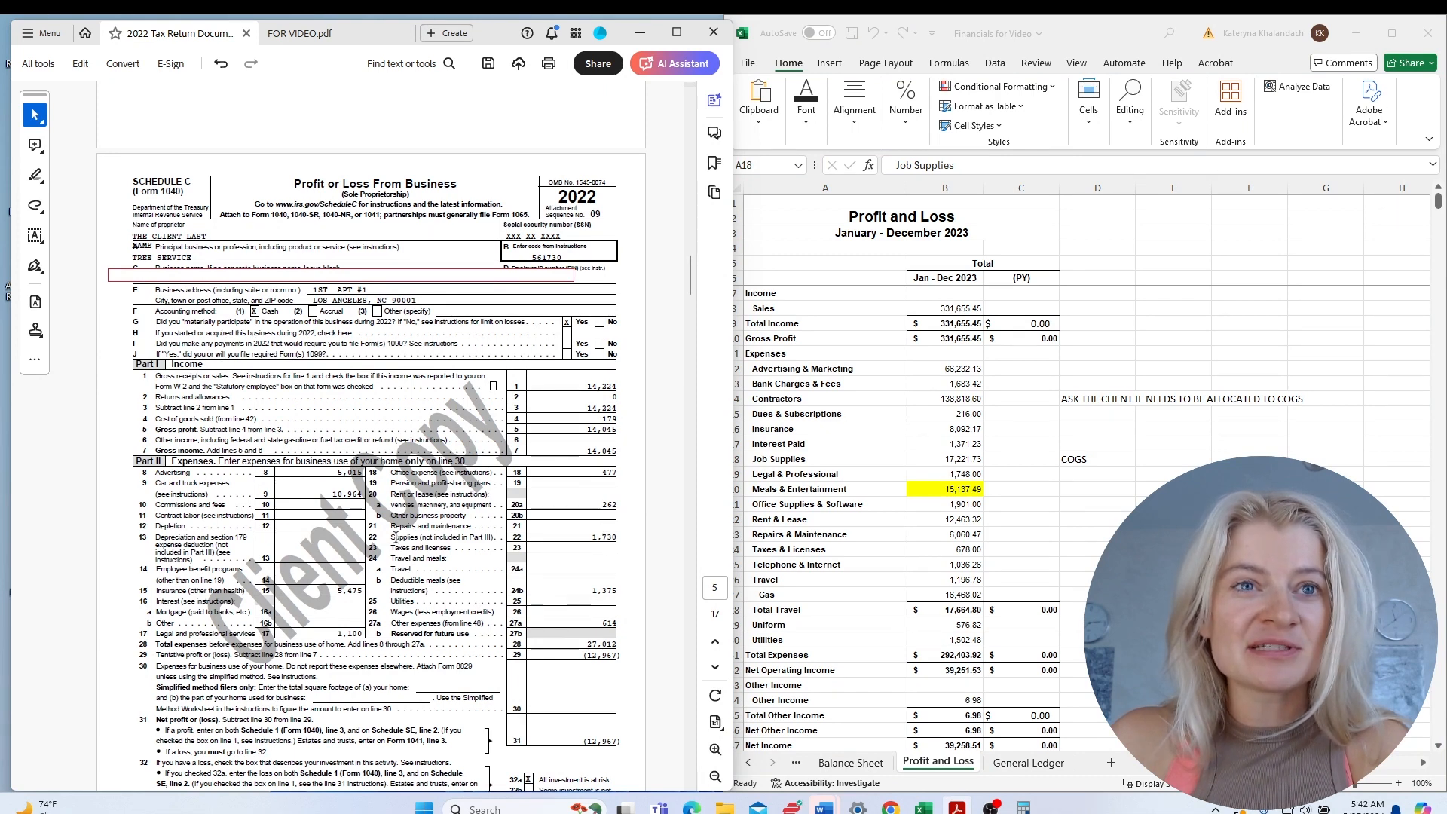
pyautogui.moveTo(392, 538); pyautogui.dragTo(414, 537)
# Extend the note in cell D18 beside Job Supplies to read "COGS ,ASK IF ALL COGS".
pyautogui.click(815, 462)
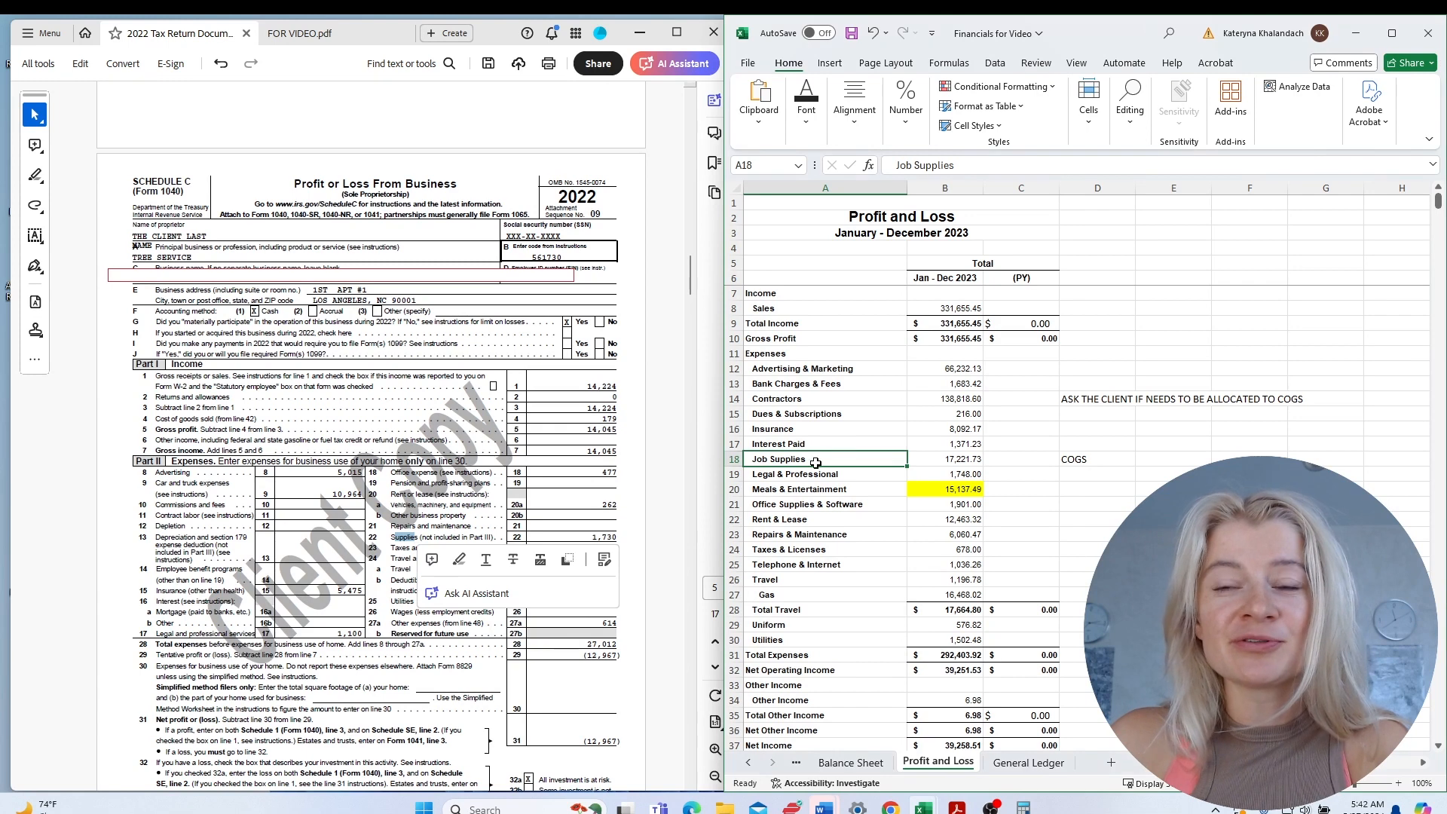
pyautogui.doubleClick(1092, 458)
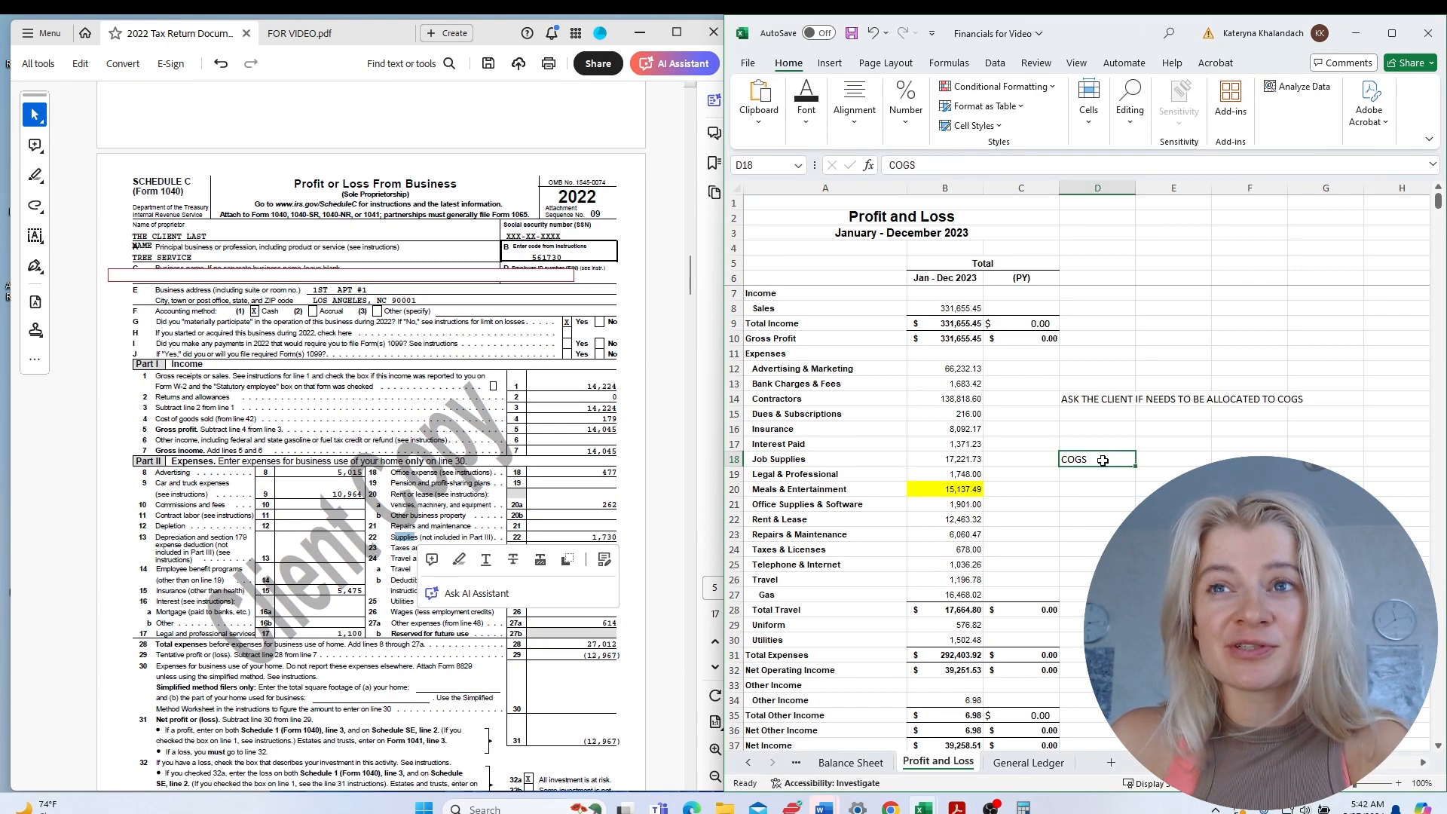
pyautogui.write(',AS')
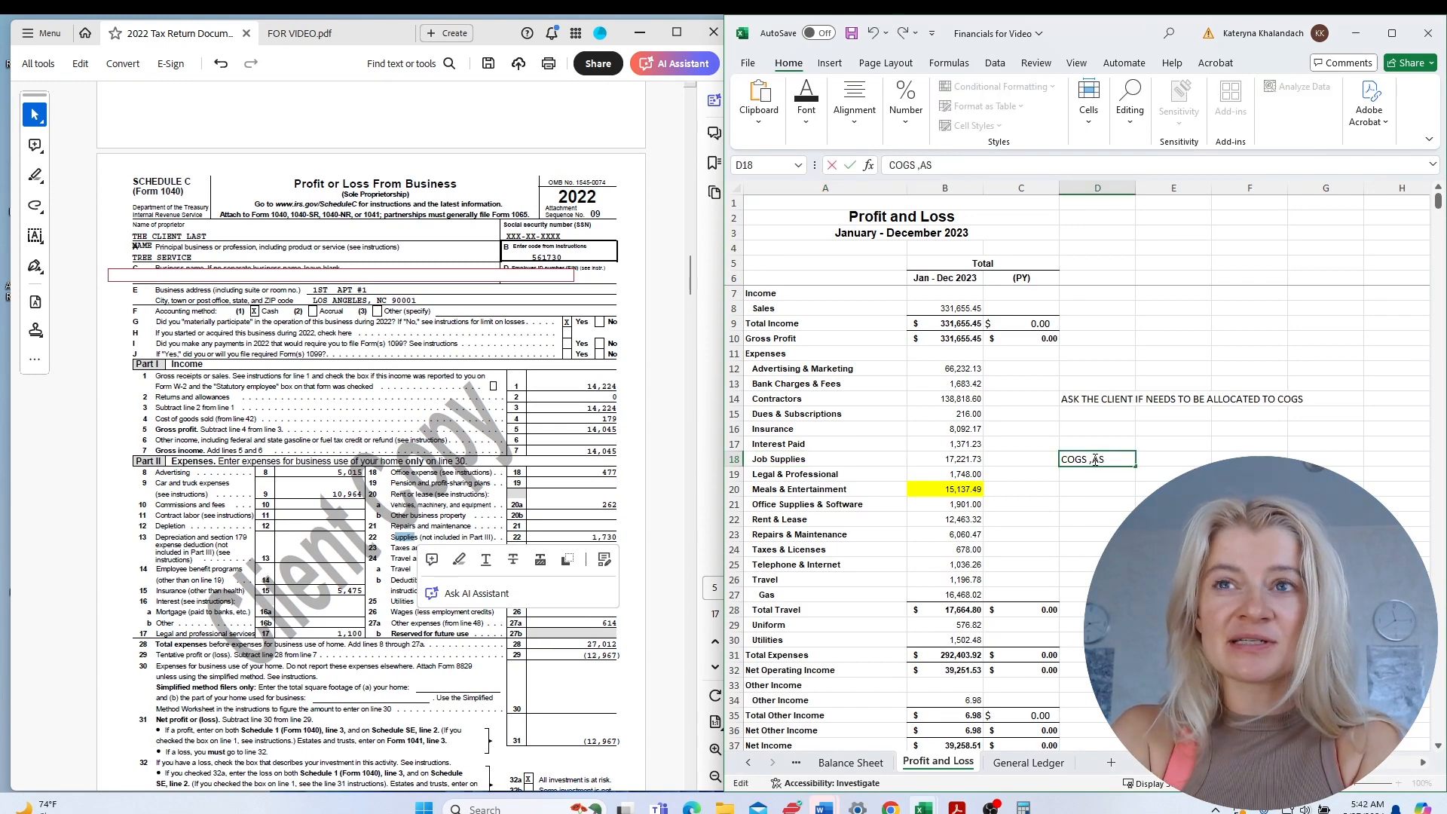
pyautogui.write('K IF ALL COGS')
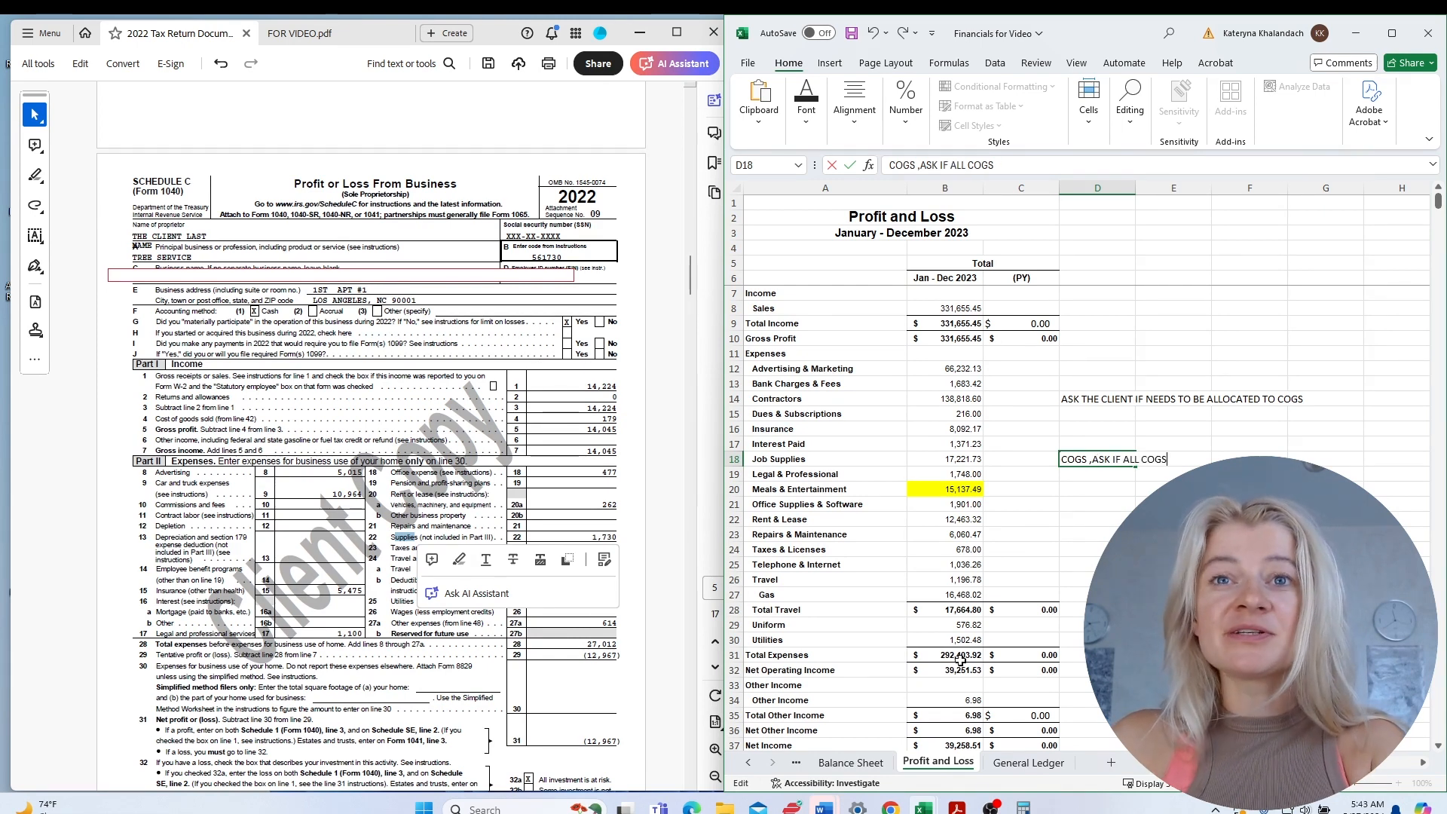
pyautogui.click(849, 477)
# Switch to the return's Income input in ProConnect and review the Profit and Loss from Sales down to the Taxable Income calculation.
pyautogui.click(639, 33)
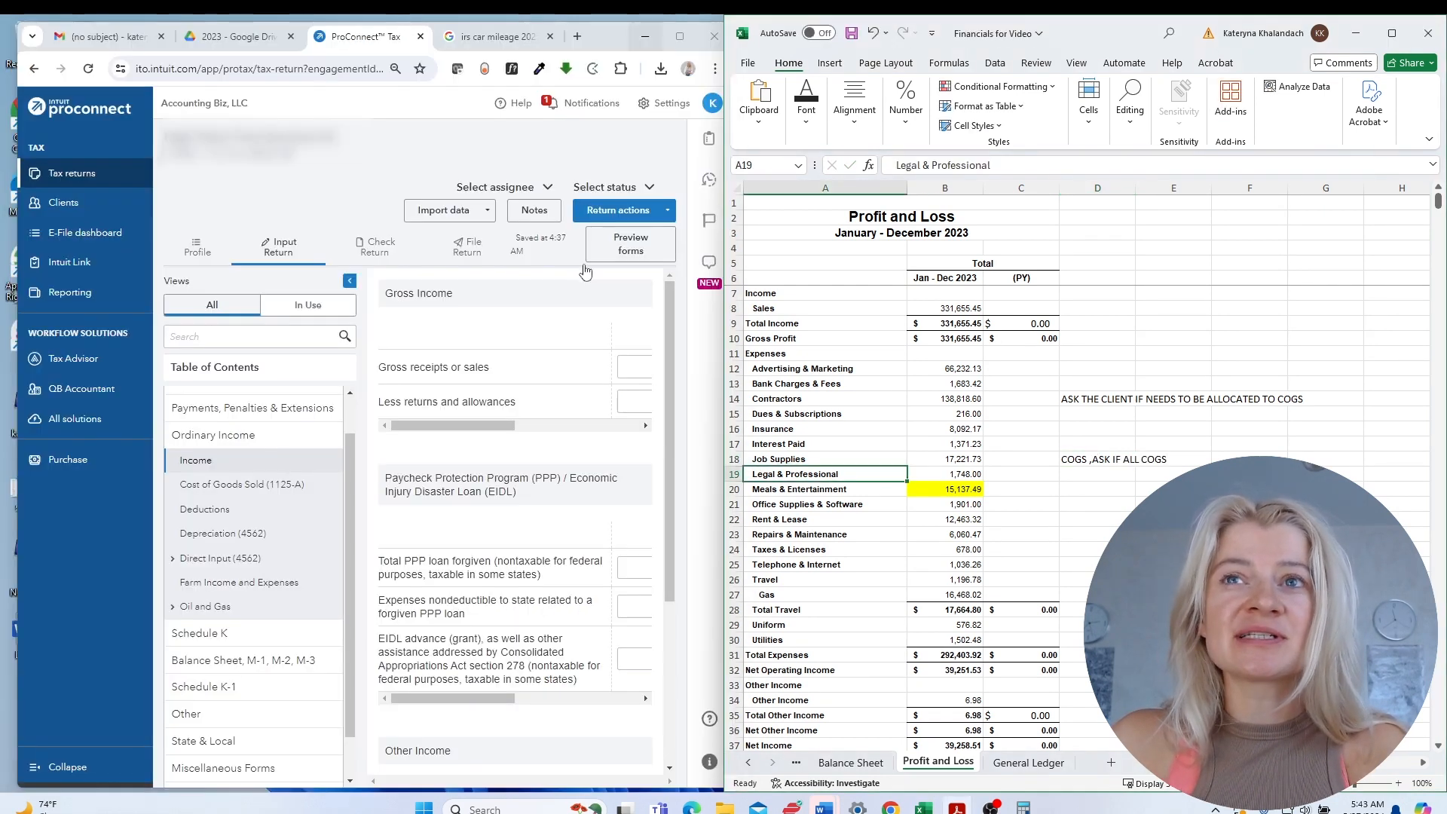
pyautogui.click(349, 281)
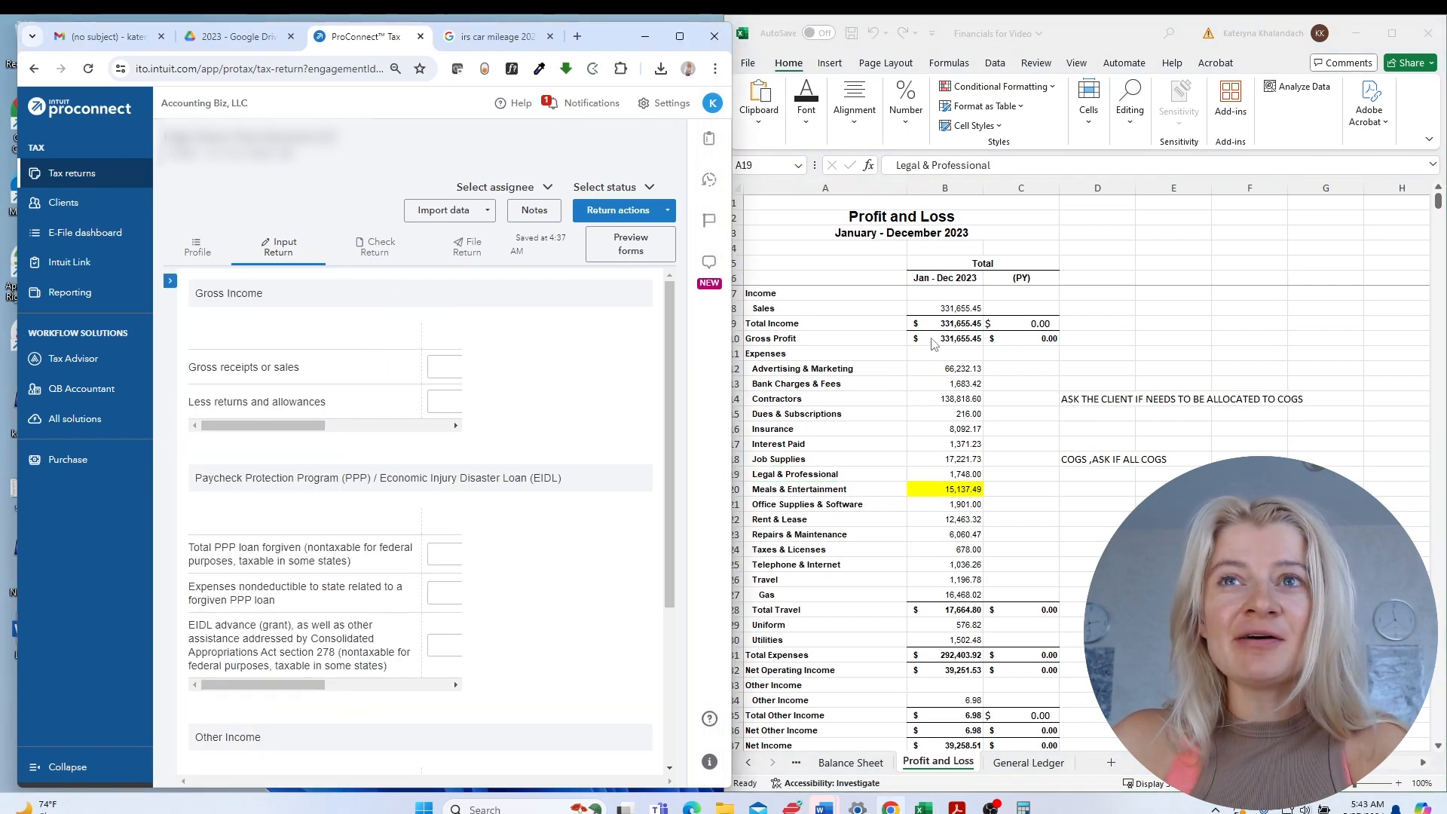
pyautogui.moveTo(768, 308); pyautogui.dragTo(1079, 673)
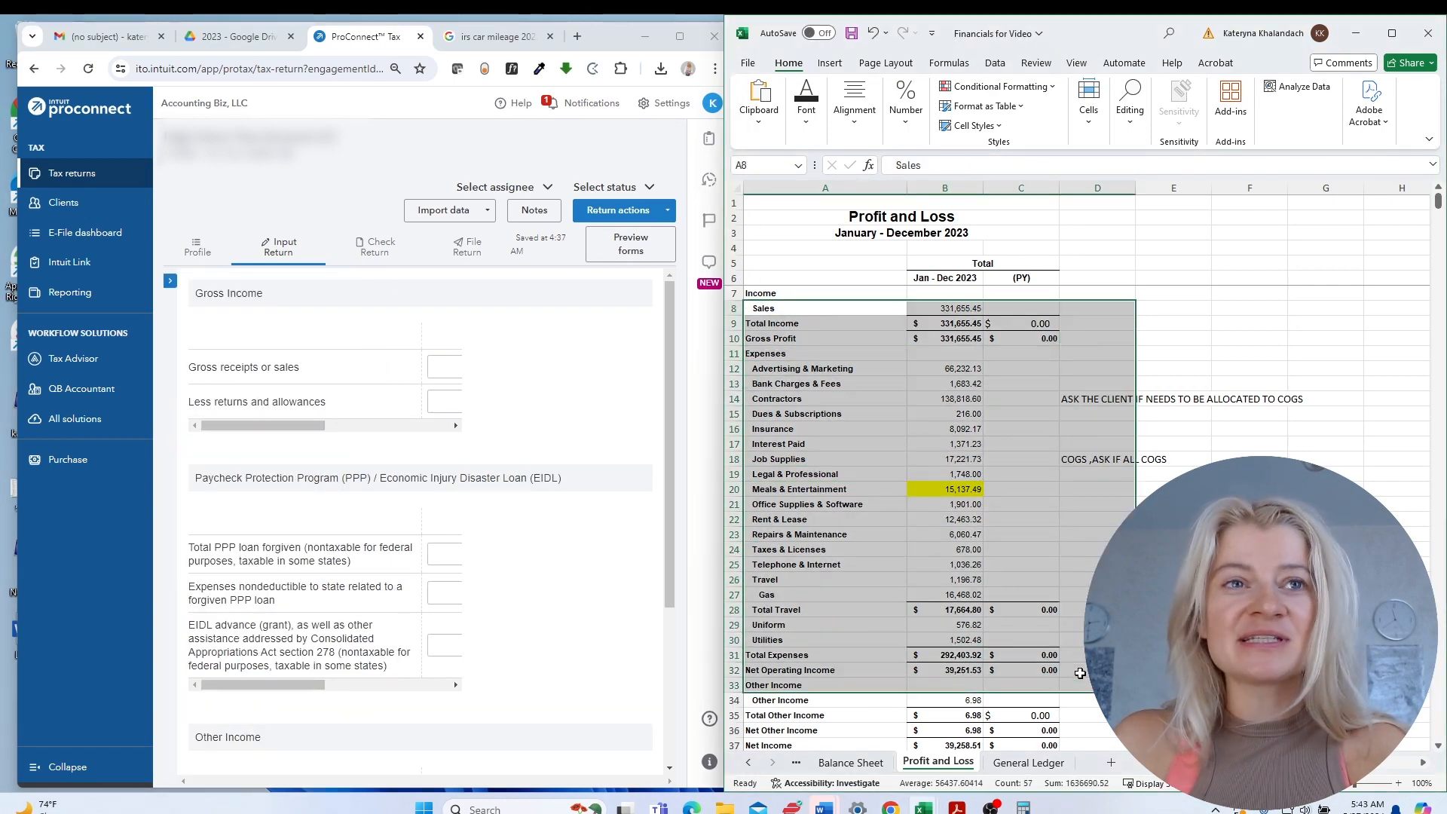
pyautogui.click(944, 584)
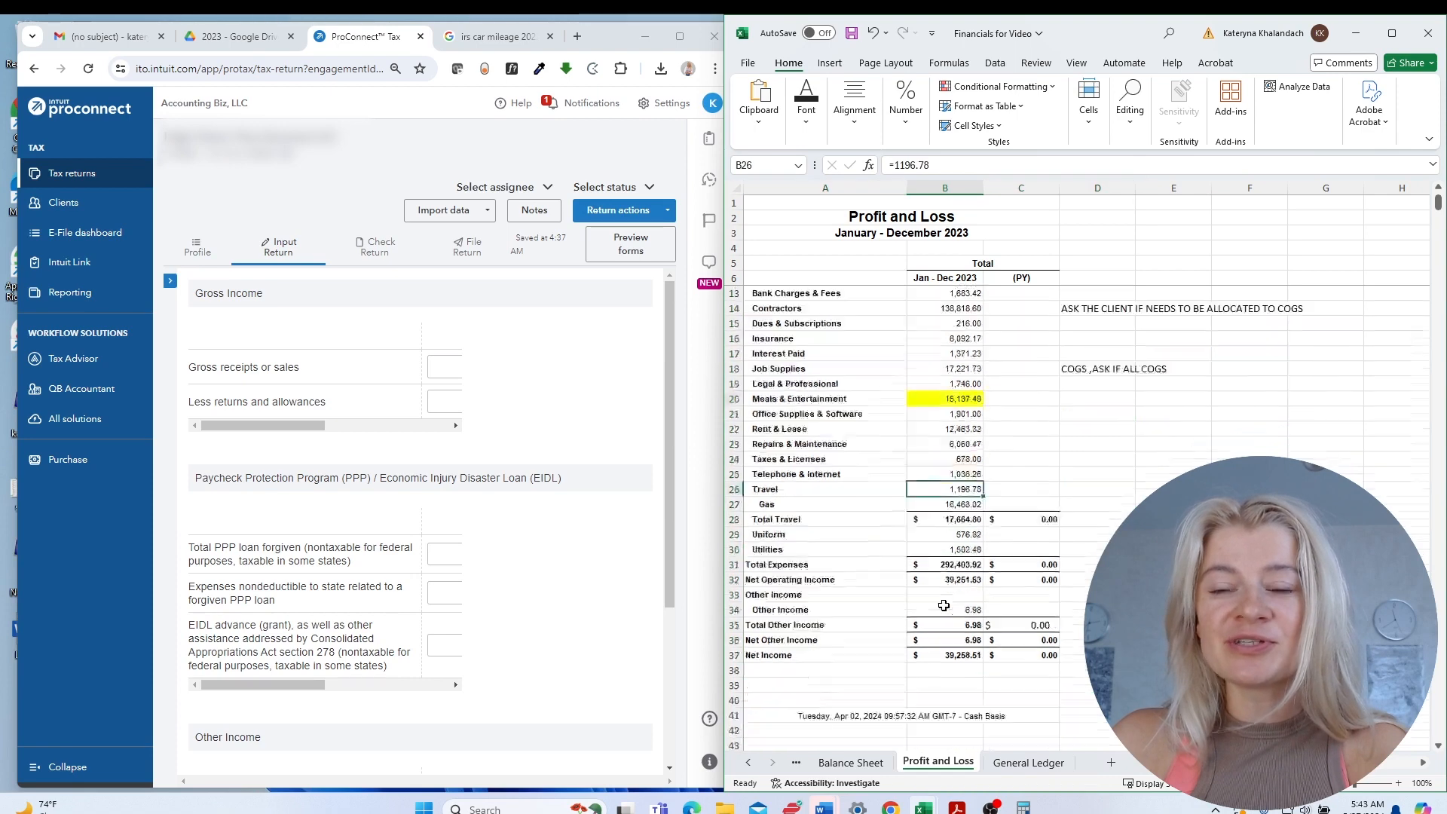
pyautogui.scroll(-8, 953, 604)
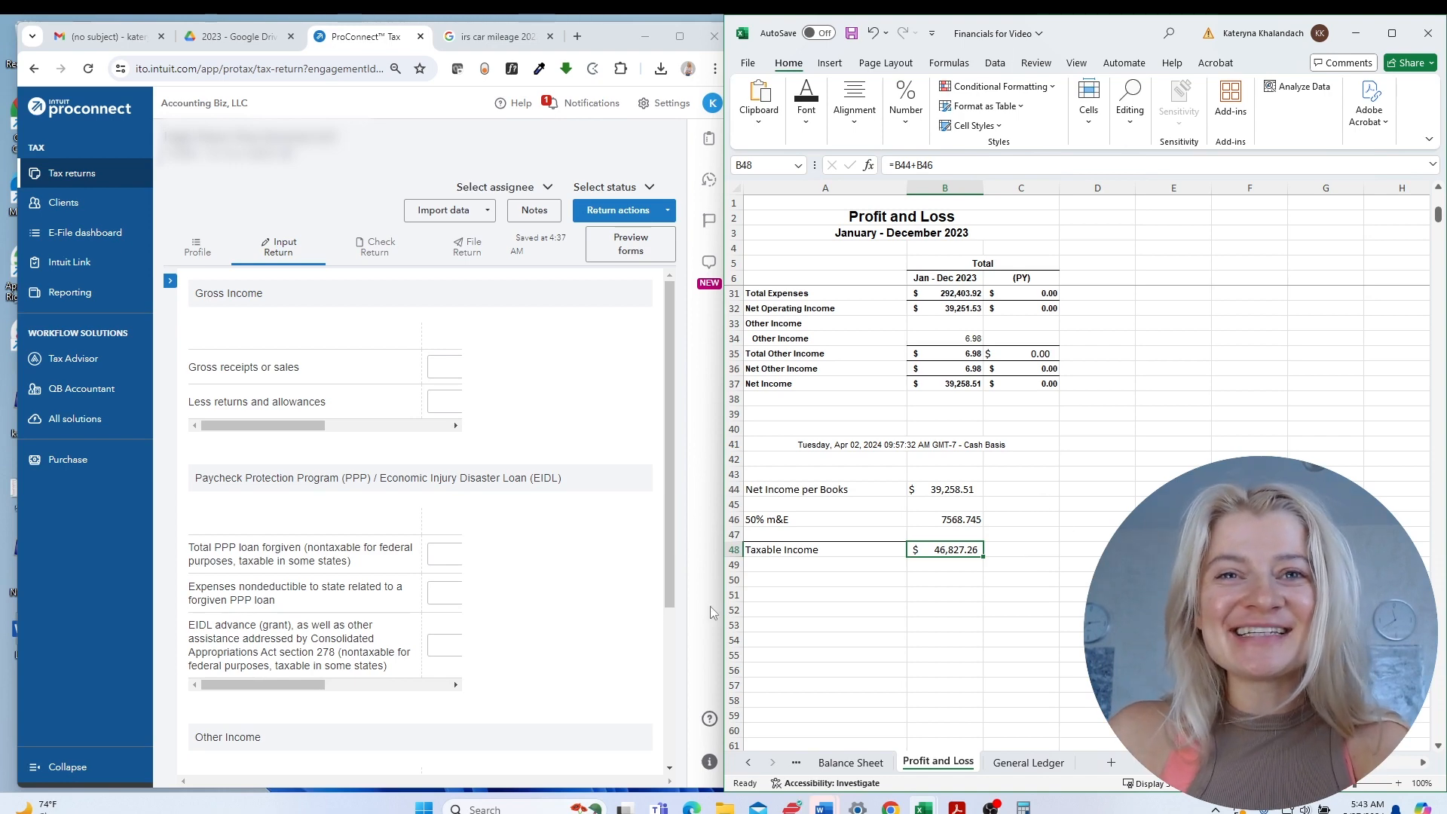
# Widen the ProConnect window and enter the Sales amount of 331,655.45 as gross receipts or sales.
pyautogui.click(725, 595)
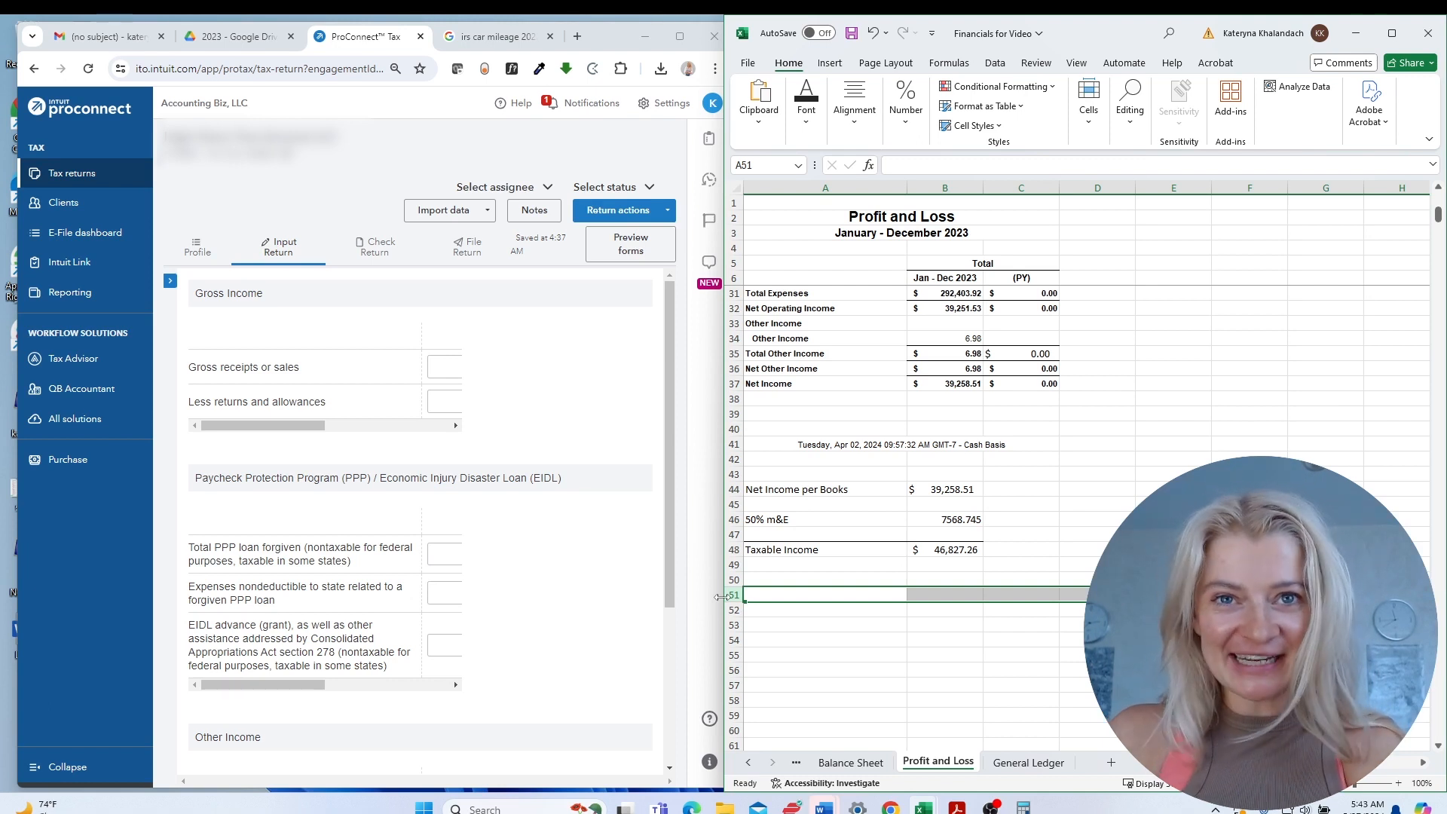
pyautogui.moveTo(720, 597); pyautogui.dragTo(812, 603)
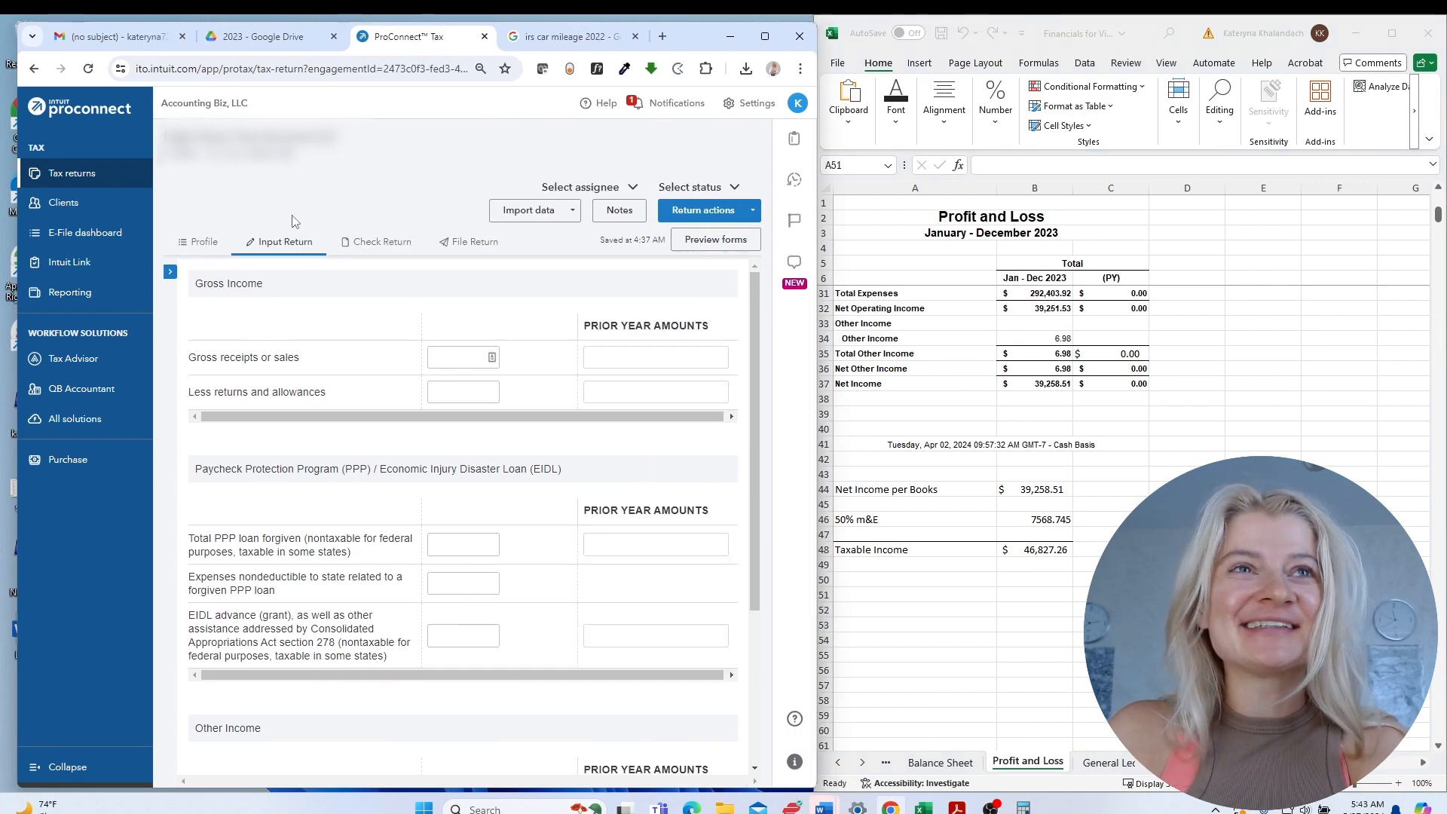
pyautogui.scroll(8, 1048, 352)
pyautogui.click(1047, 308)
pyautogui.hotkey('ctrl', 'c')
pyautogui.click(463, 356)
pyautogui.hotkey('ctrl', 'v')
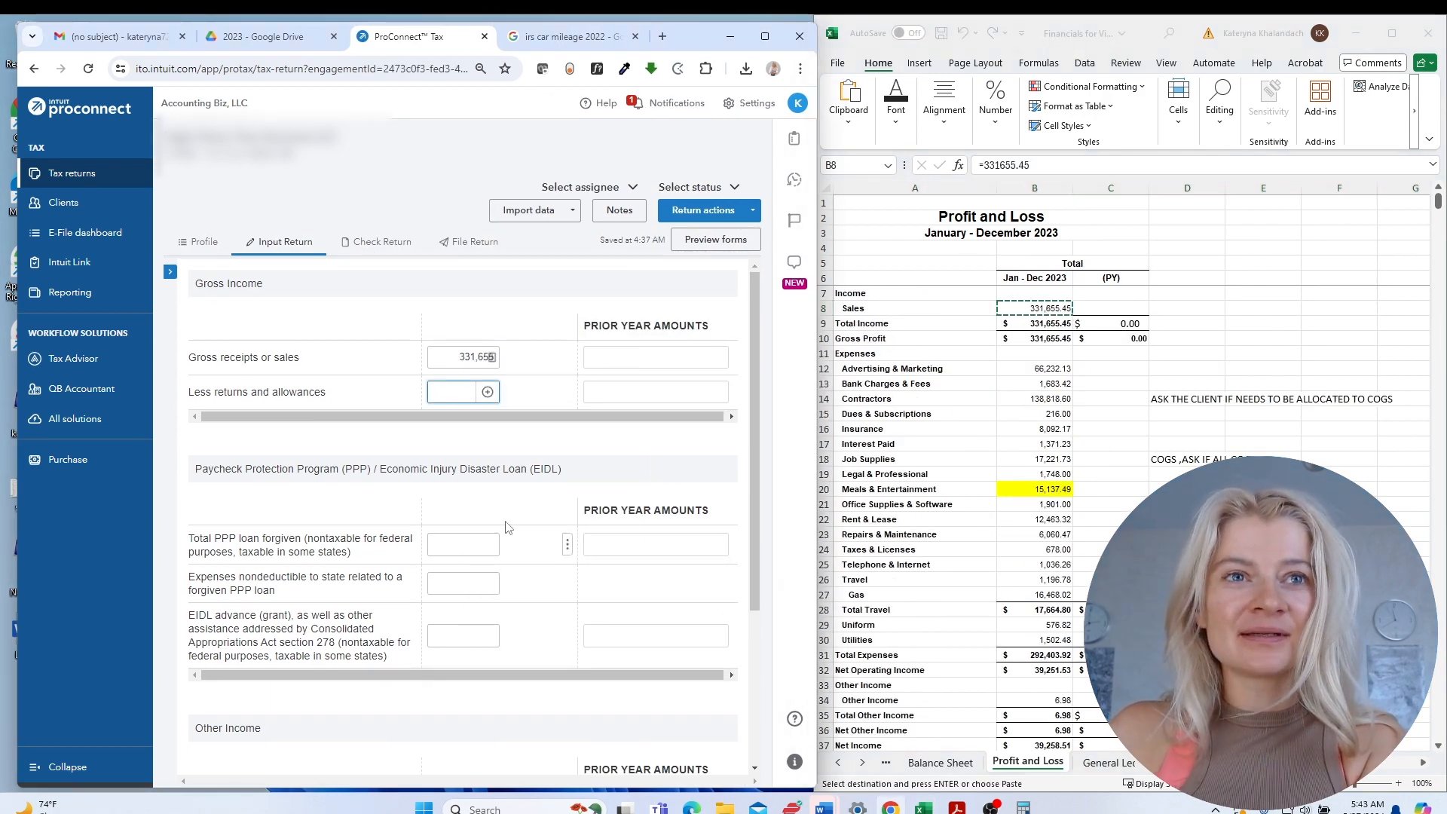
pyautogui.scroll(-3, 407, 465)
pyautogui.scroll(3, 370, 390)
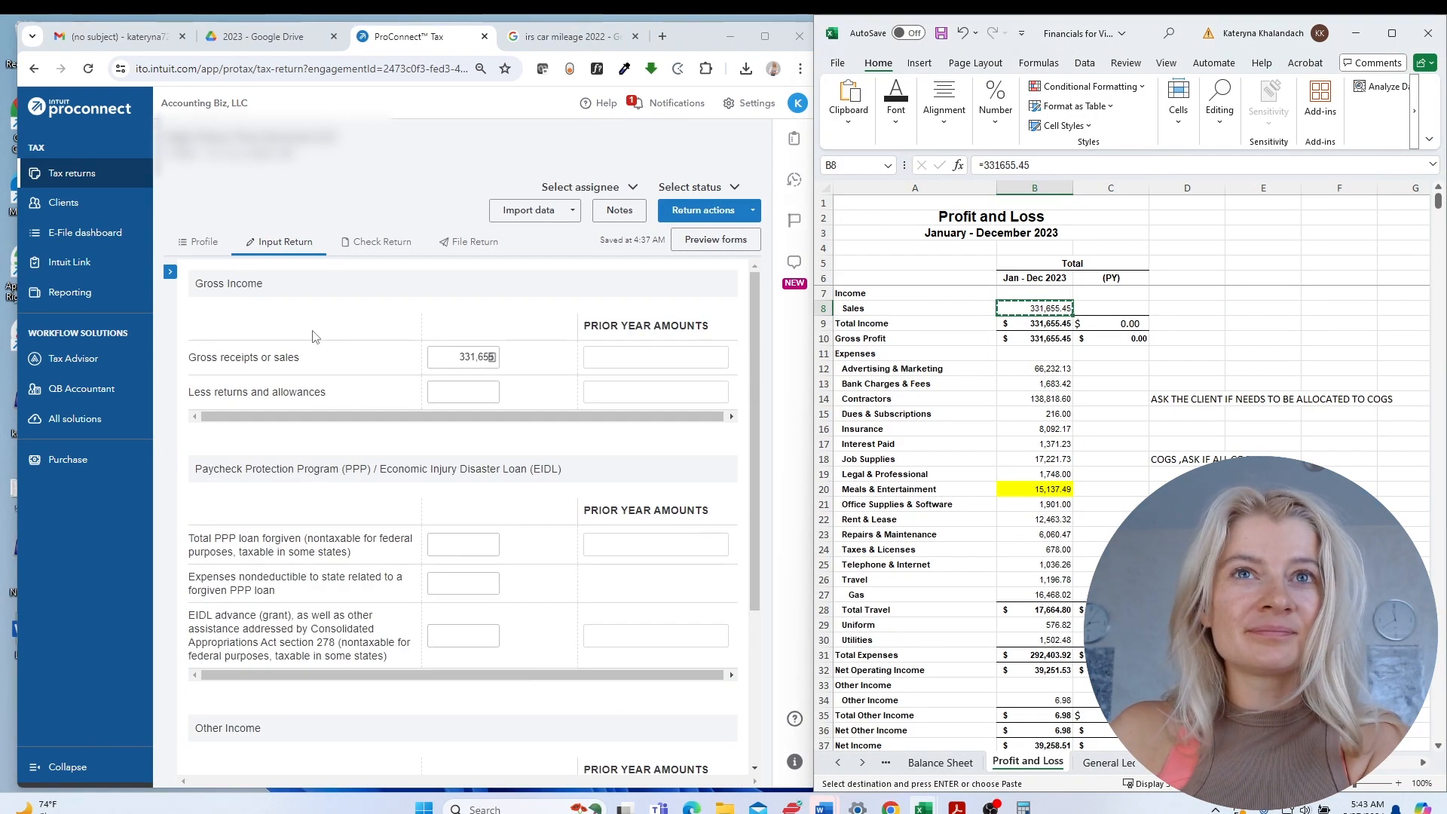
# In the Cost of Goods Sold (1125-A) input, add the highlighted 15,137.49 from the Profit and Loss as an additional section 263A cost.
pyautogui.moveTo(813, 442); pyautogui.dragTo(955, 442)
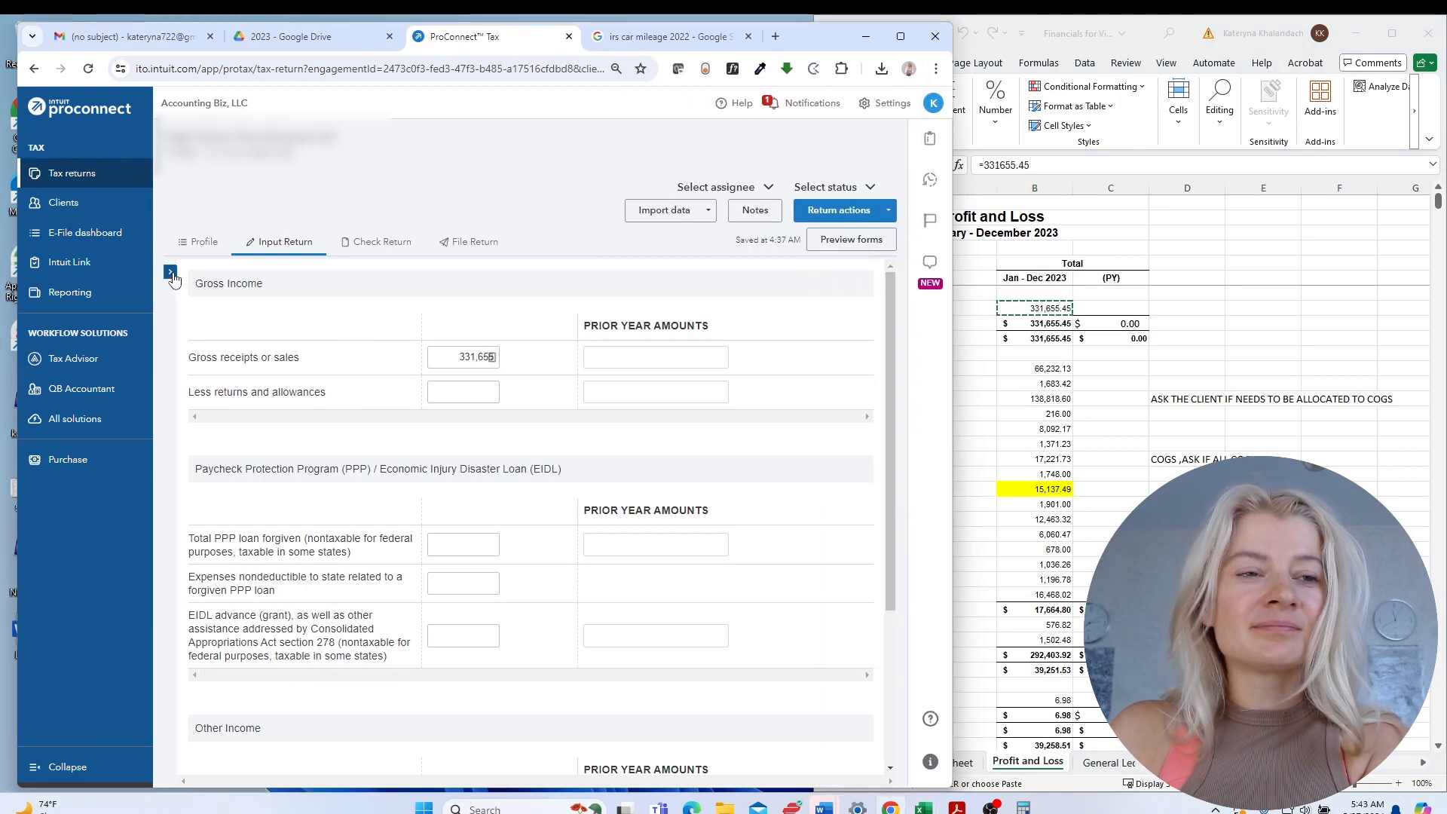
pyautogui.click(171, 271)
pyautogui.click(1029, 490)
pyautogui.hotkey('ctrl', 'c')
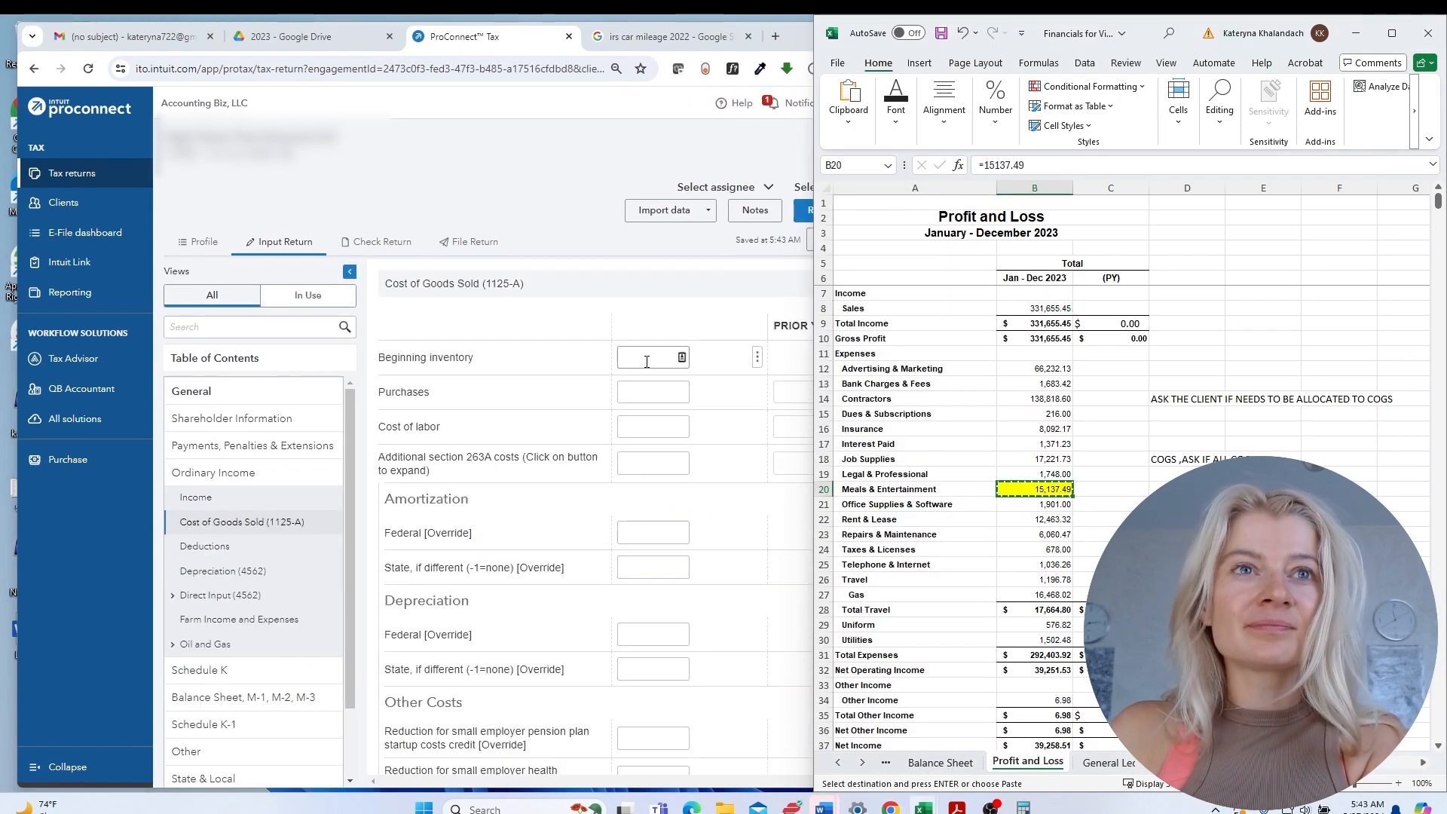
pyautogui.click(644, 427)
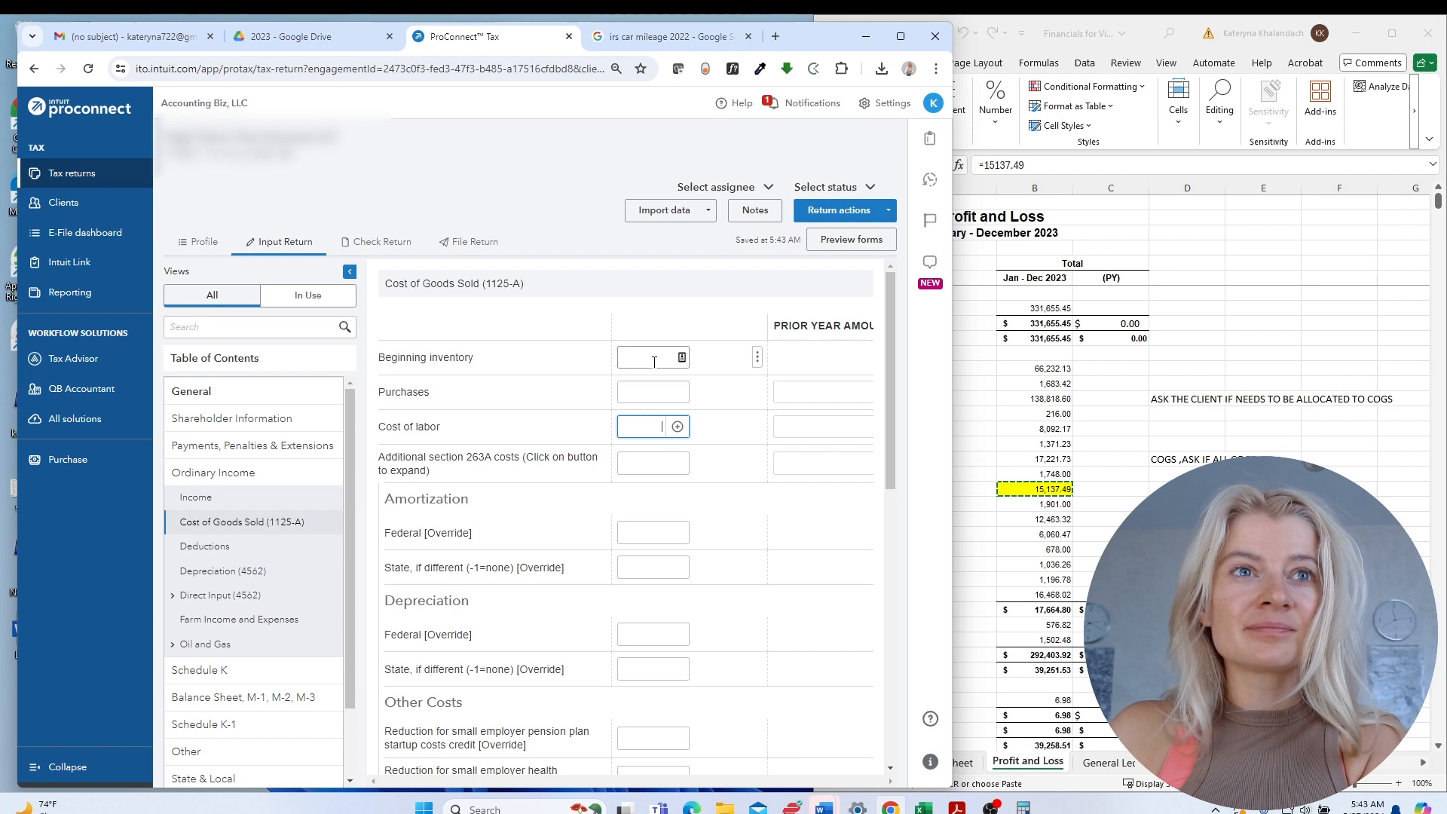
pyautogui.click(652, 463)
pyautogui.click(527, 310)
pyautogui.hotkey('ctrl', 'v')
# Describe the additional section 263A cost as "Supplies" and accept the entry.
pyautogui.click(402, 309)
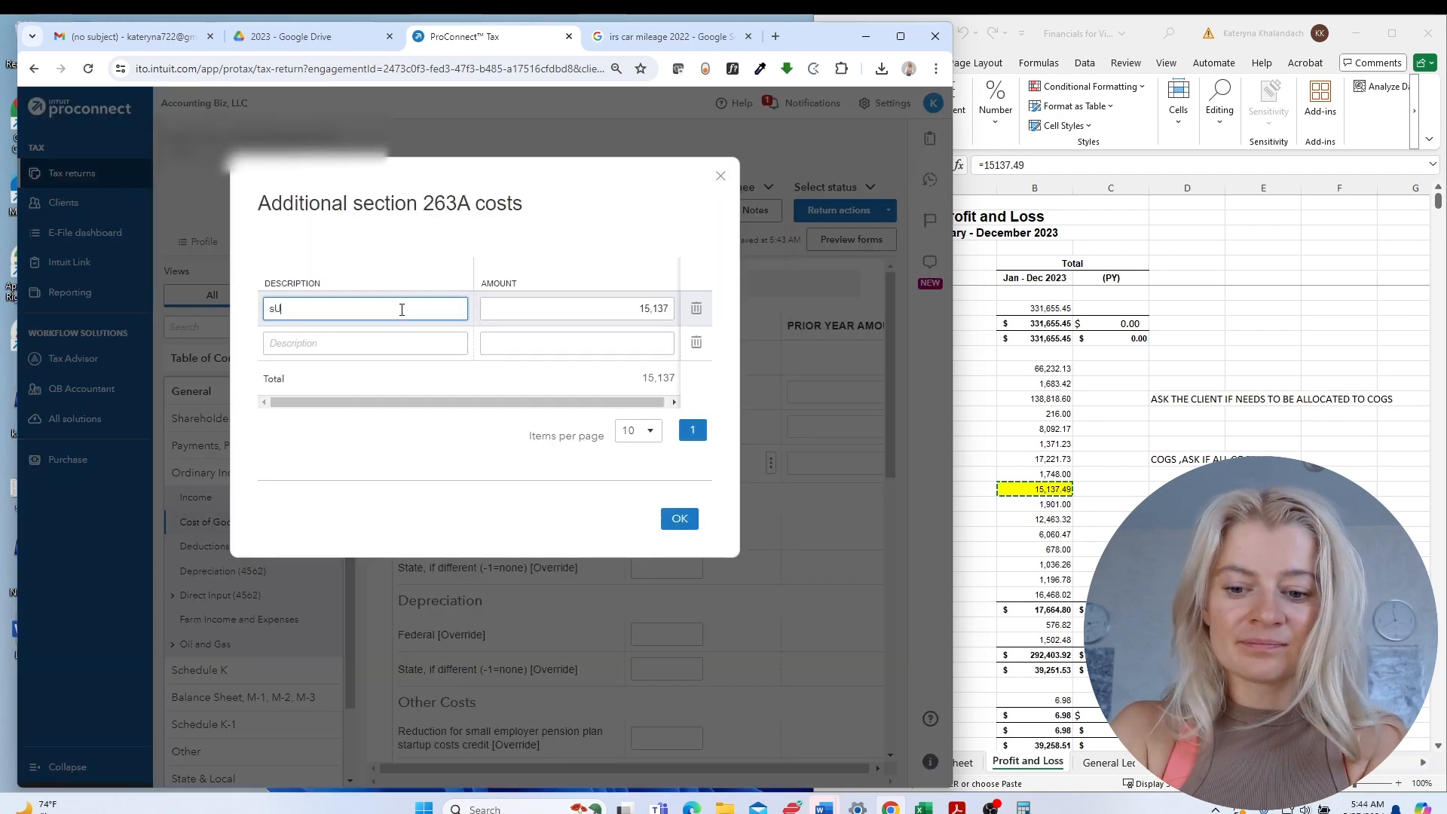
pyautogui.write('sUPPLIES')
pyautogui.click(339, 334)
pyautogui.moveTo(315, 310); pyautogui.dragTo(176, 297)
pyautogui.write('Supplies')
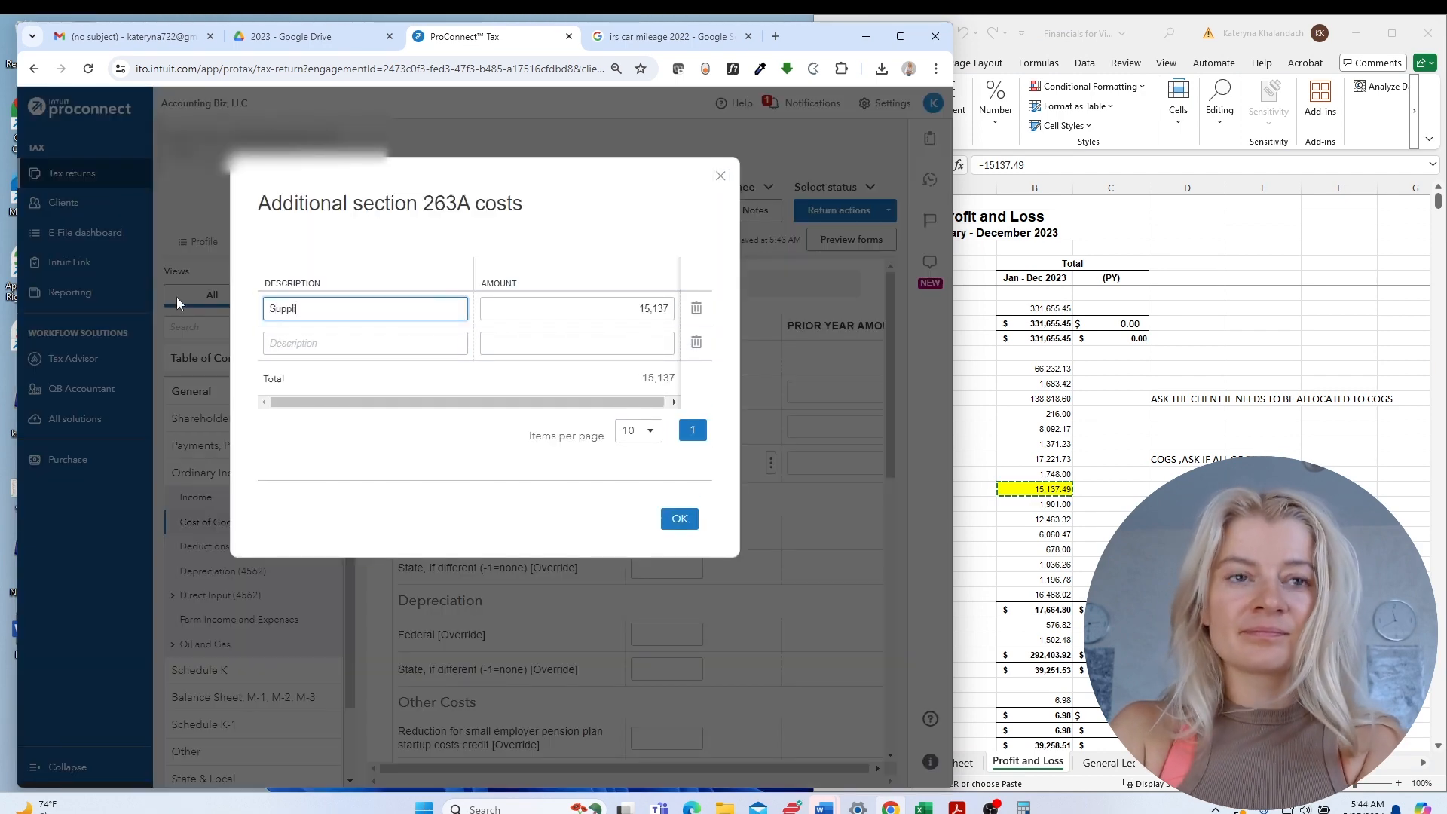
pyautogui.click(679, 519)
pyautogui.scroll(-10, 465, 560)
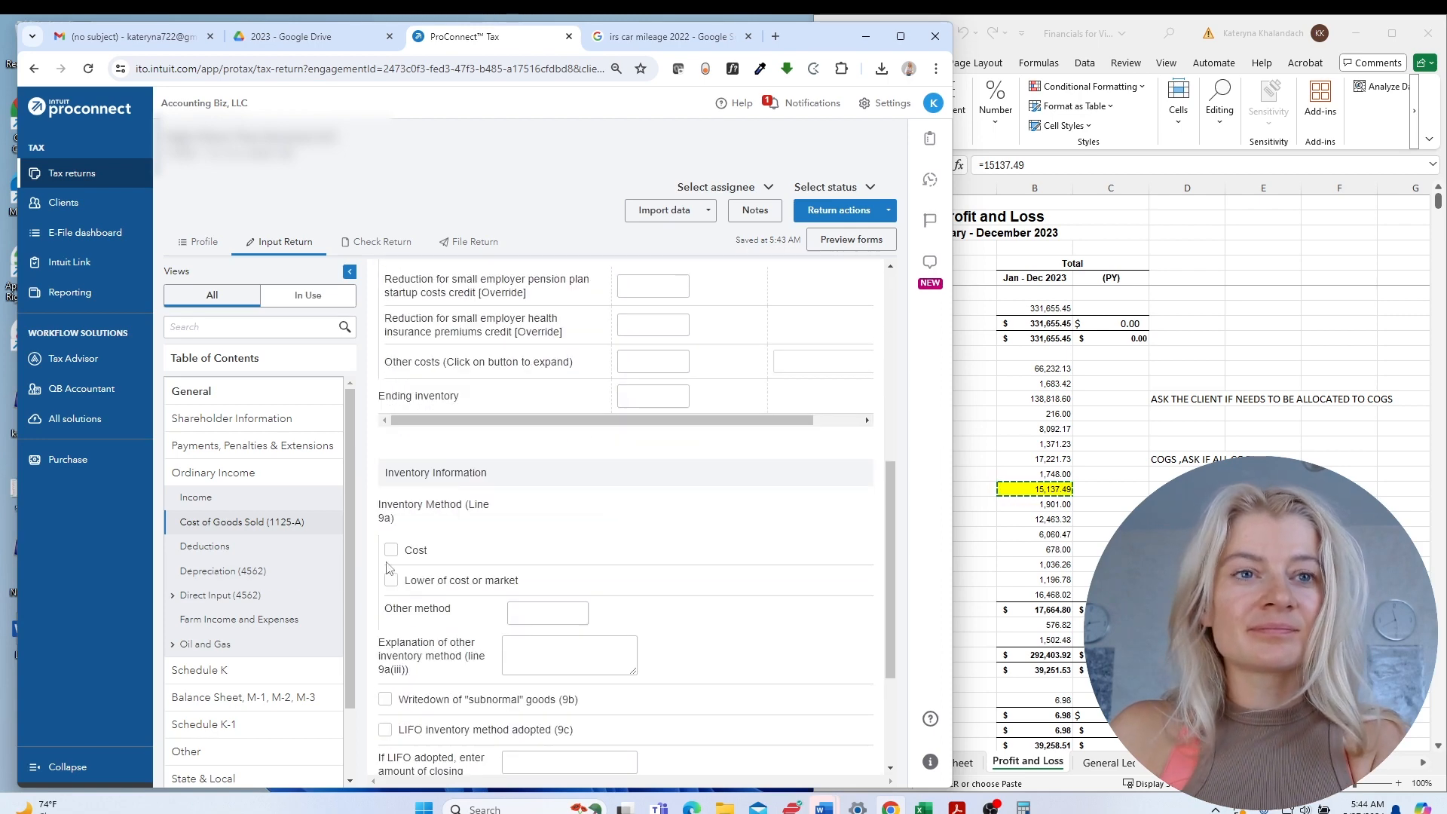
pyautogui.scroll(10, 465, 560)
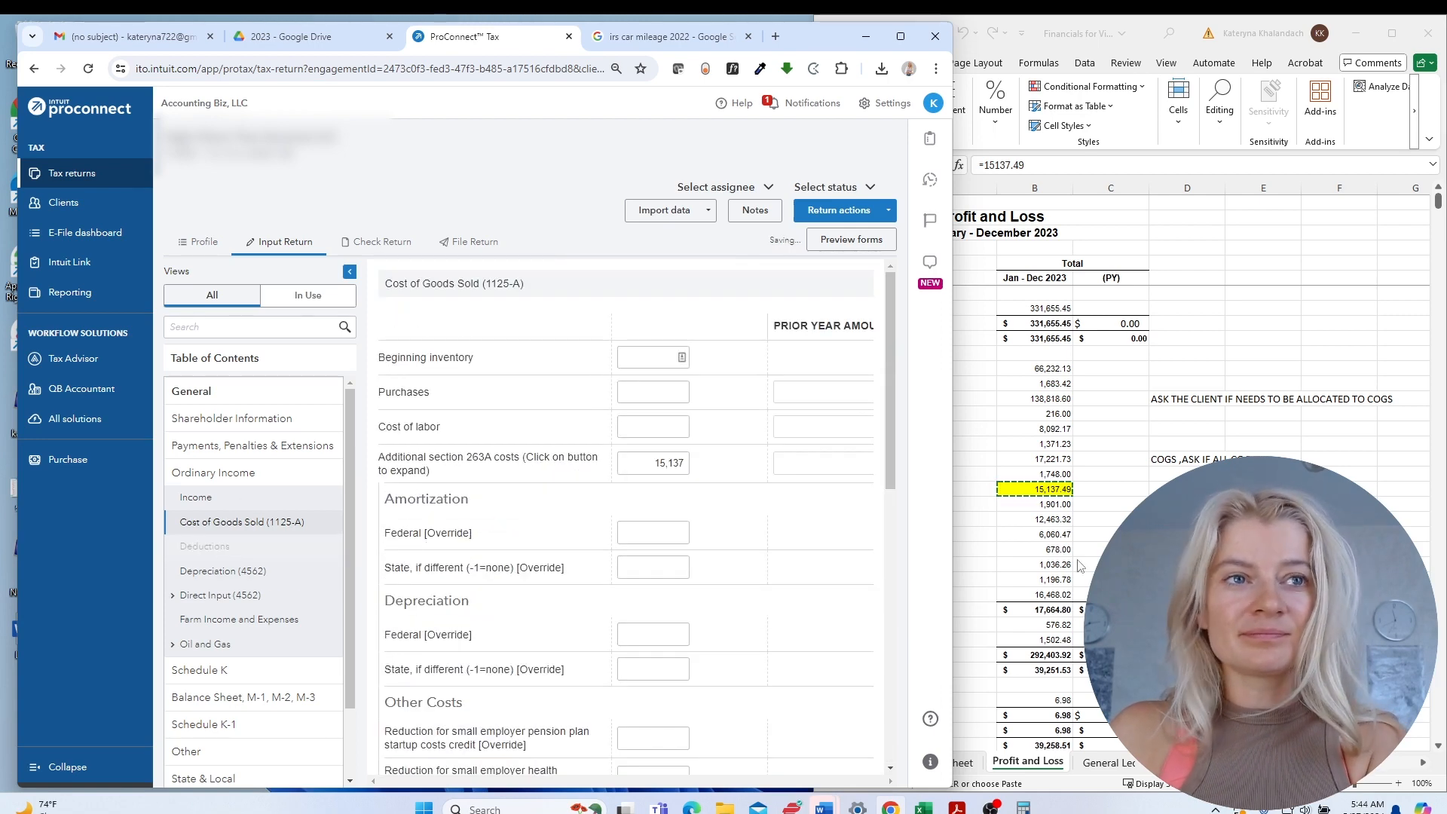
# In the Deductions input, enter the Advertising & Marketing amount of 66,232.13 as Advertising.
pyautogui.click(1062, 445)
pyautogui.click(1034, 369)
pyautogui.hotkey('ctrl', 'c')
pyautogui.click(204, 546)
pyautogui.click(633, 392)
pyautogui.hotkey('ctrl', 'v')
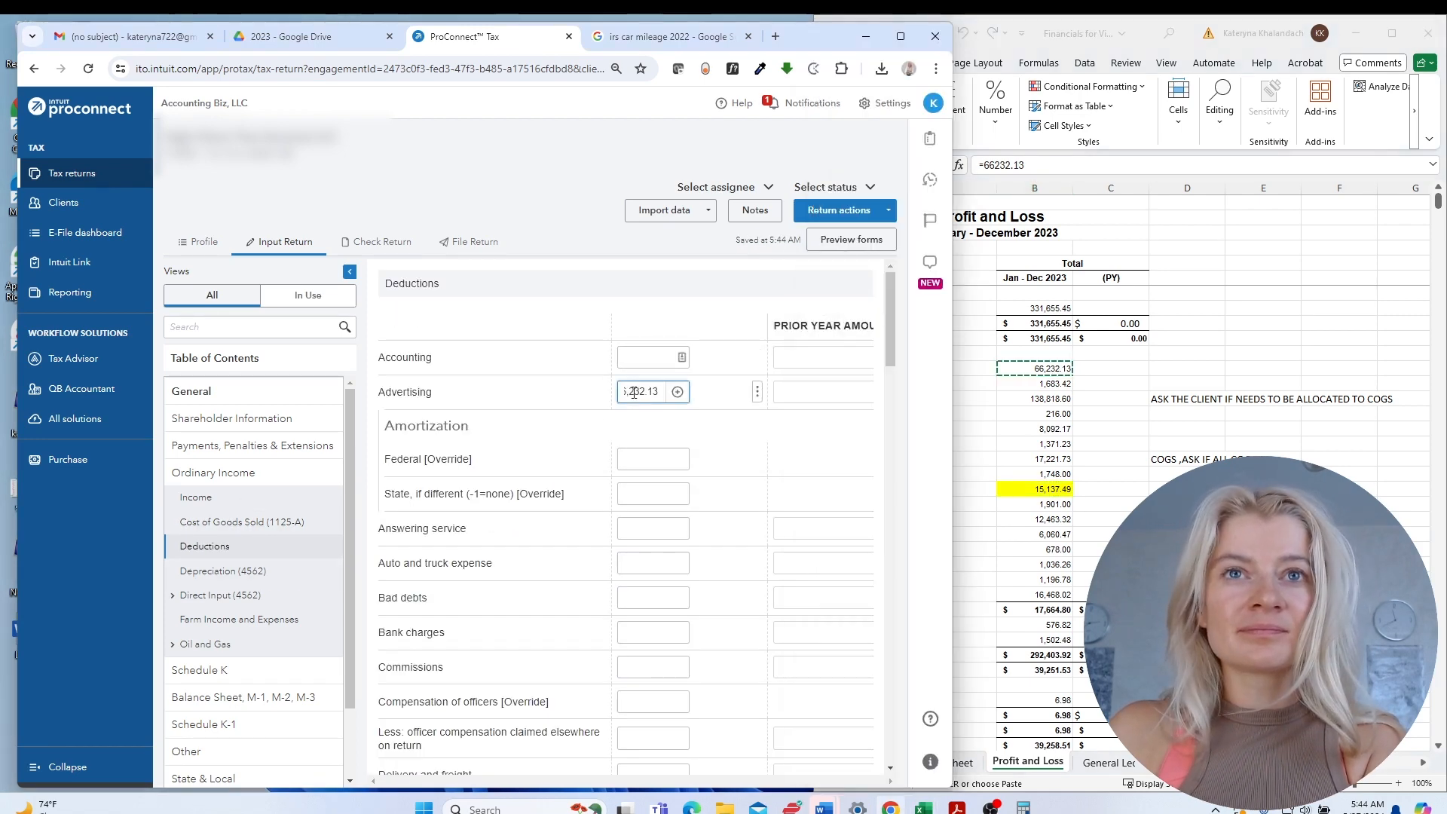
pyautogui.click(641, 459)
# Enter the Bank Charges & Fees amount of 1,683.42 as the Bank charges deduction.
pyautogui.click(1044, 384)
pyautogui.click(621, 490)
pyautogui.scroll(-1, 630, 527)
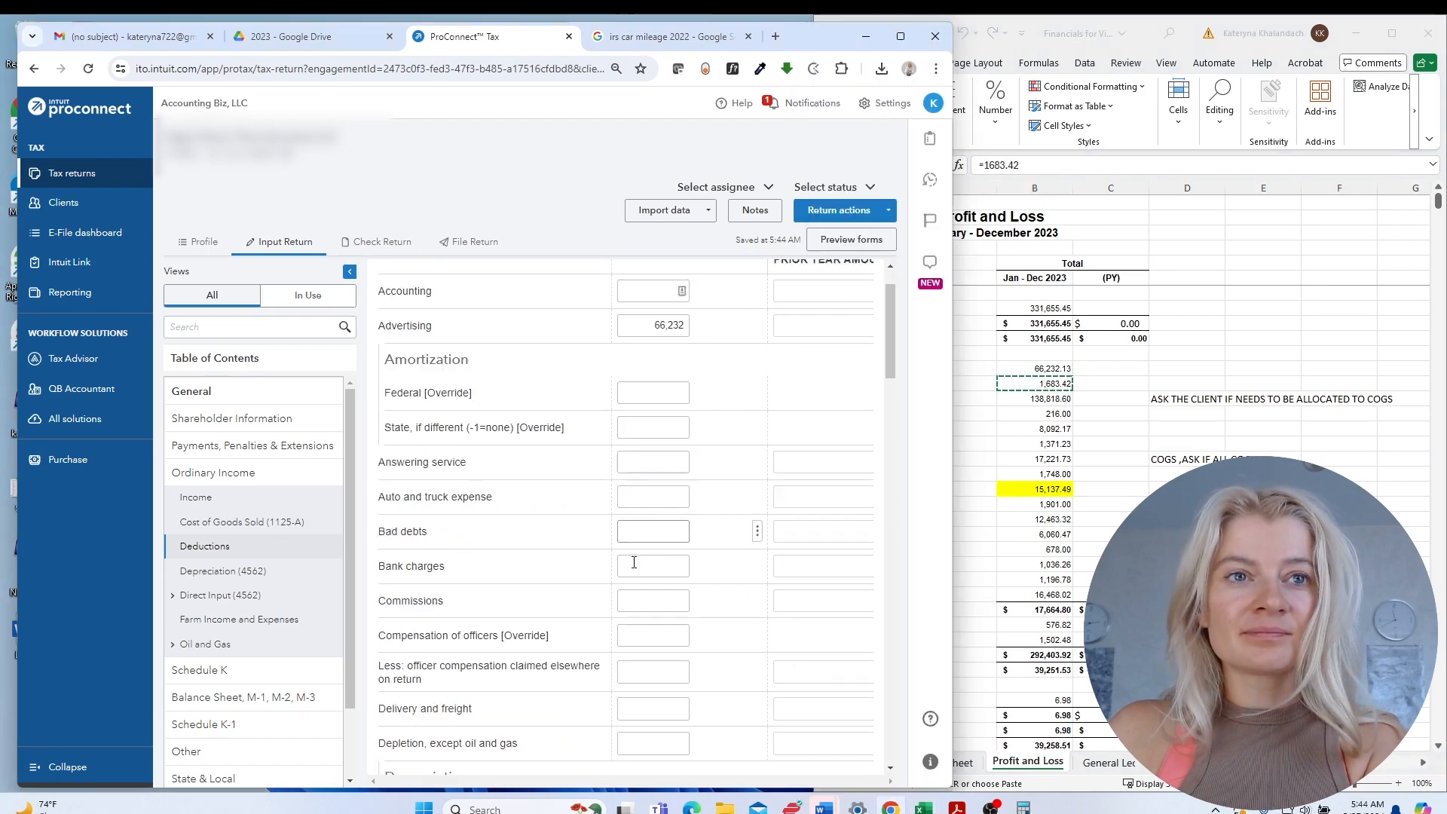
pyautogui.click(637, 560)
pyautogui.hotkey('ctrl', 'v')
pyautogui.click(653, 590)
# Enter the Contractors amount of 138,818.60 as the Outside services deduction.
pyautogui.click(1085, 420)
pyautogui.click(1046, 396)
pyautogui.hotkey('ctrl', 'c')
pyautogui.click(646, 623)
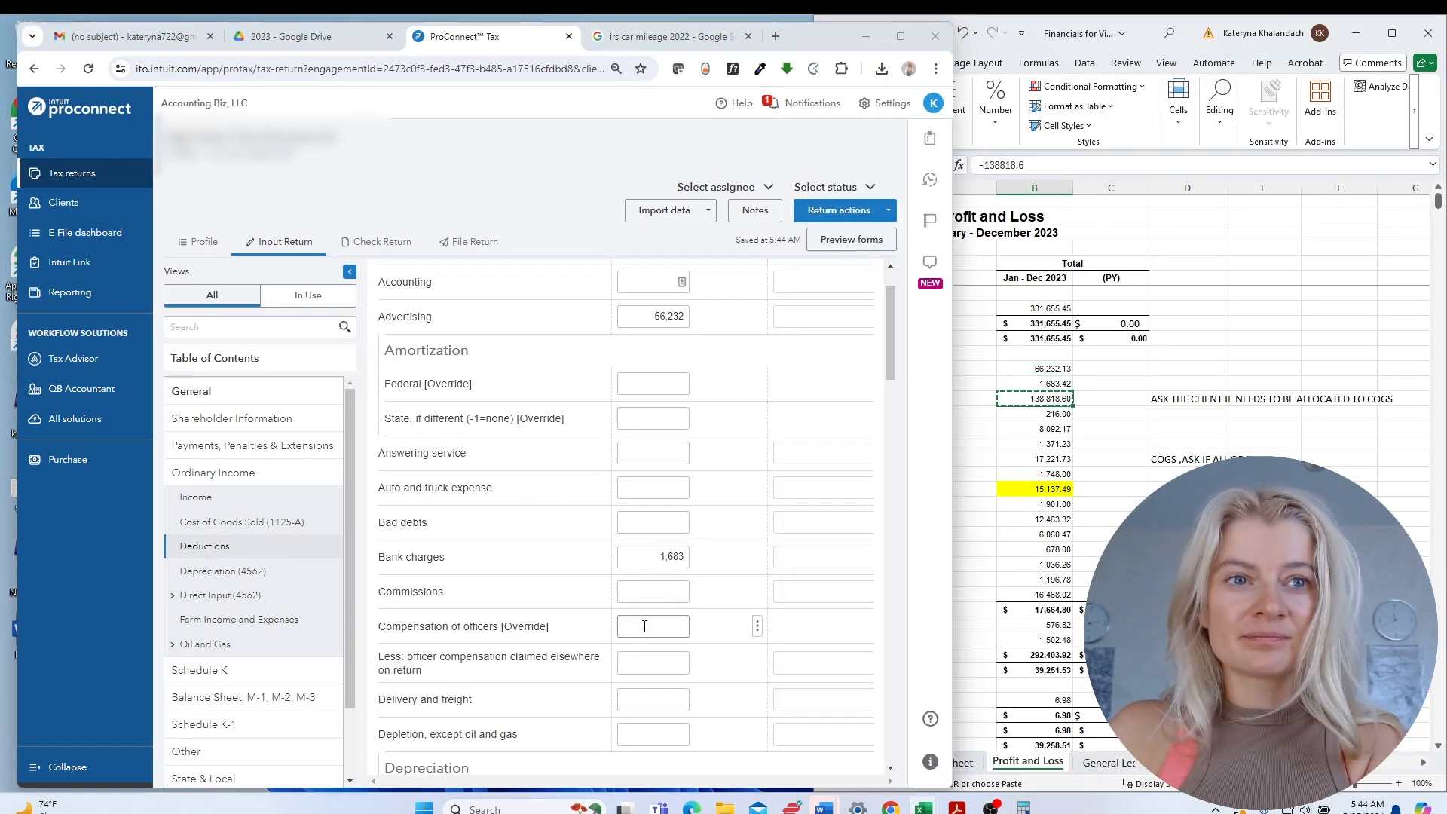
pyautogui.scroll(-8, 648, 634)
pyautogui.scroll(-2, 650, 689)
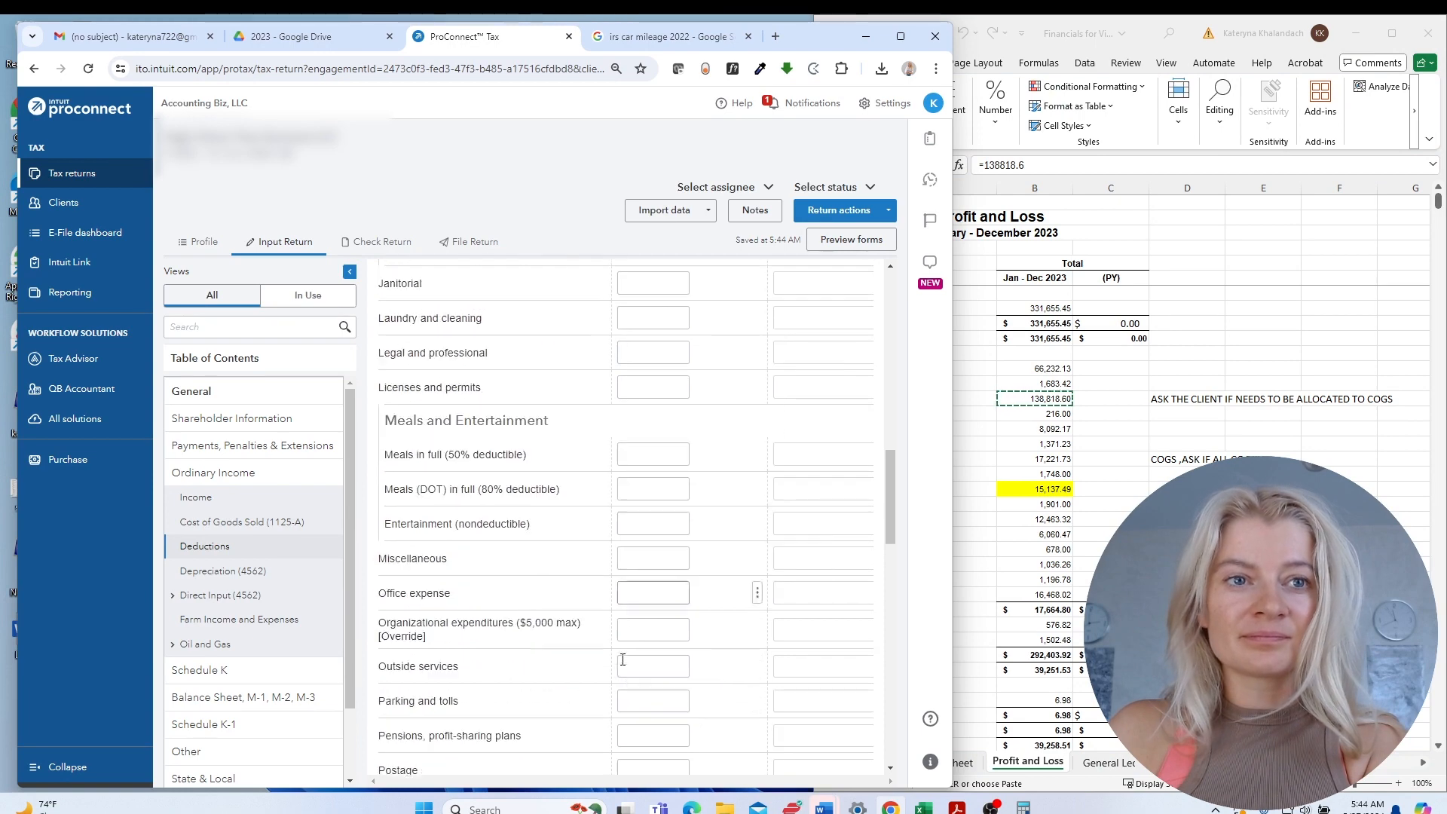
pyautogui.click(625, 662)
pyautogui.hotkey('ctrl', 'v')
pyautogui.click(640, 695)
# Add an Other deductions entry of 216 described as "Dues & Subscriptions".
pyautogui.click(1066, 443)
pyautogui.click(1060, 414)
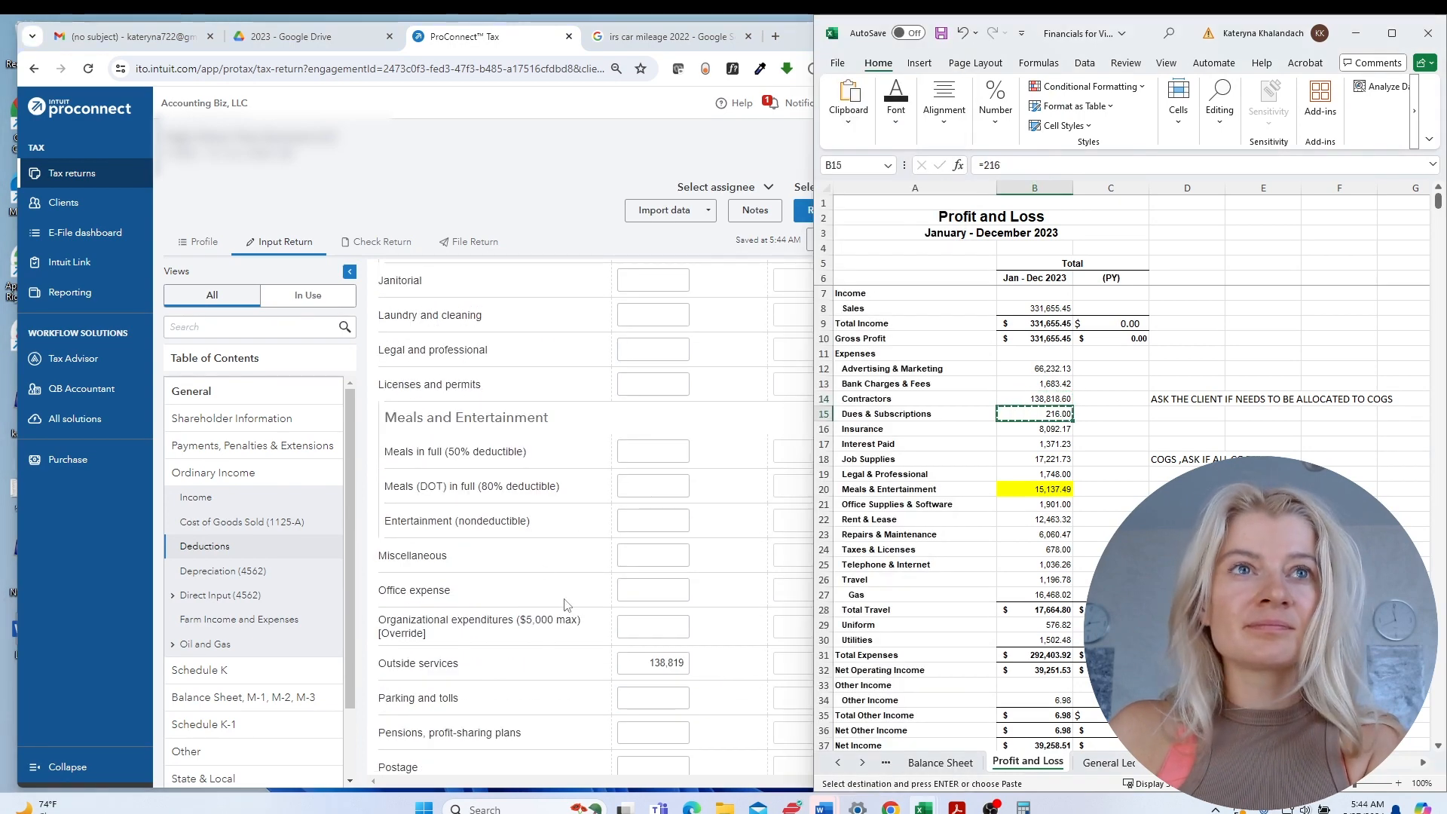
pyautogui.scroll(-10, 567, 604)
pyautogui.click(653, 611)
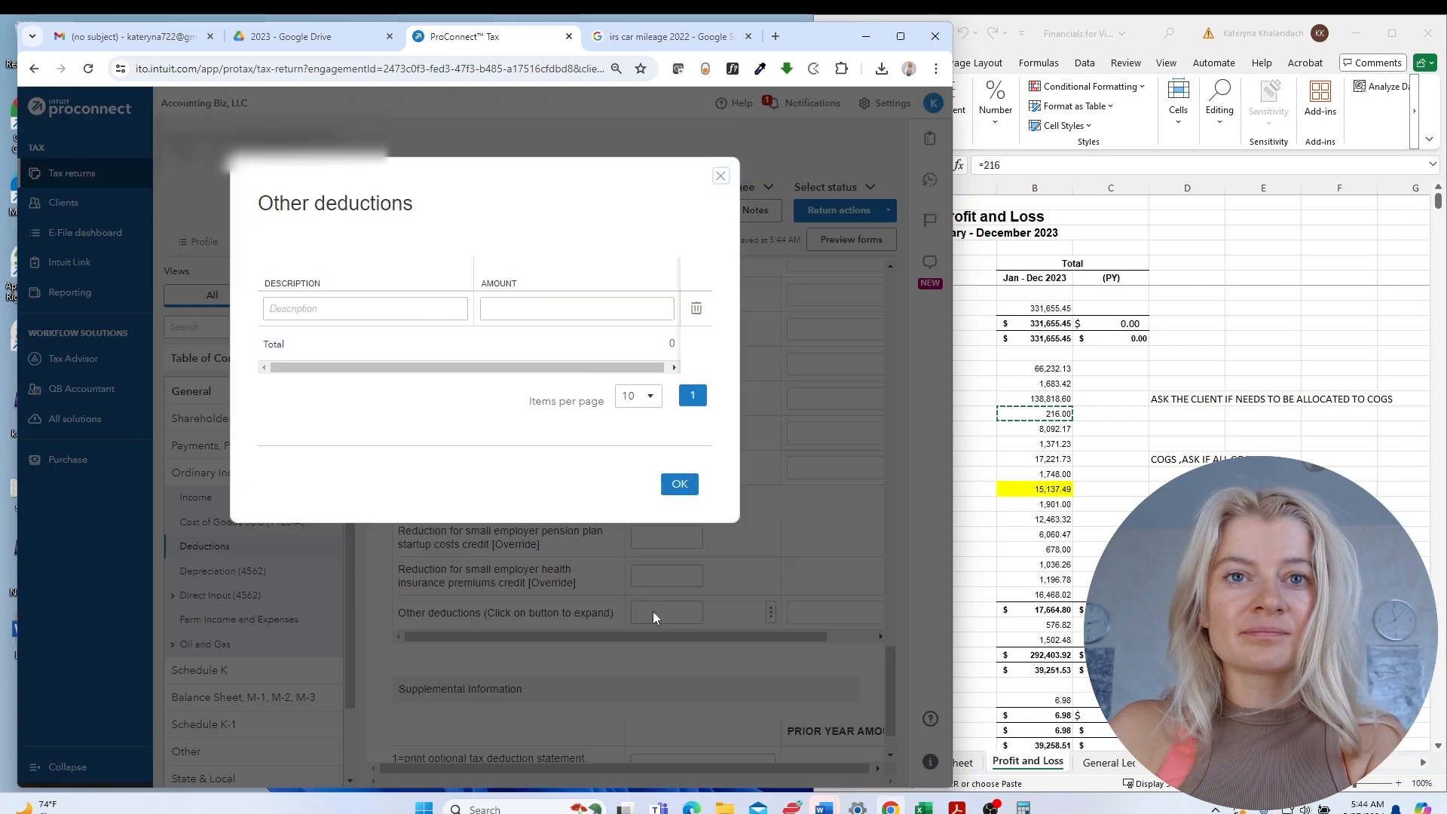
pyautogui.hotkey('ctrl', 'v')
pyautogui.click(968, 414)
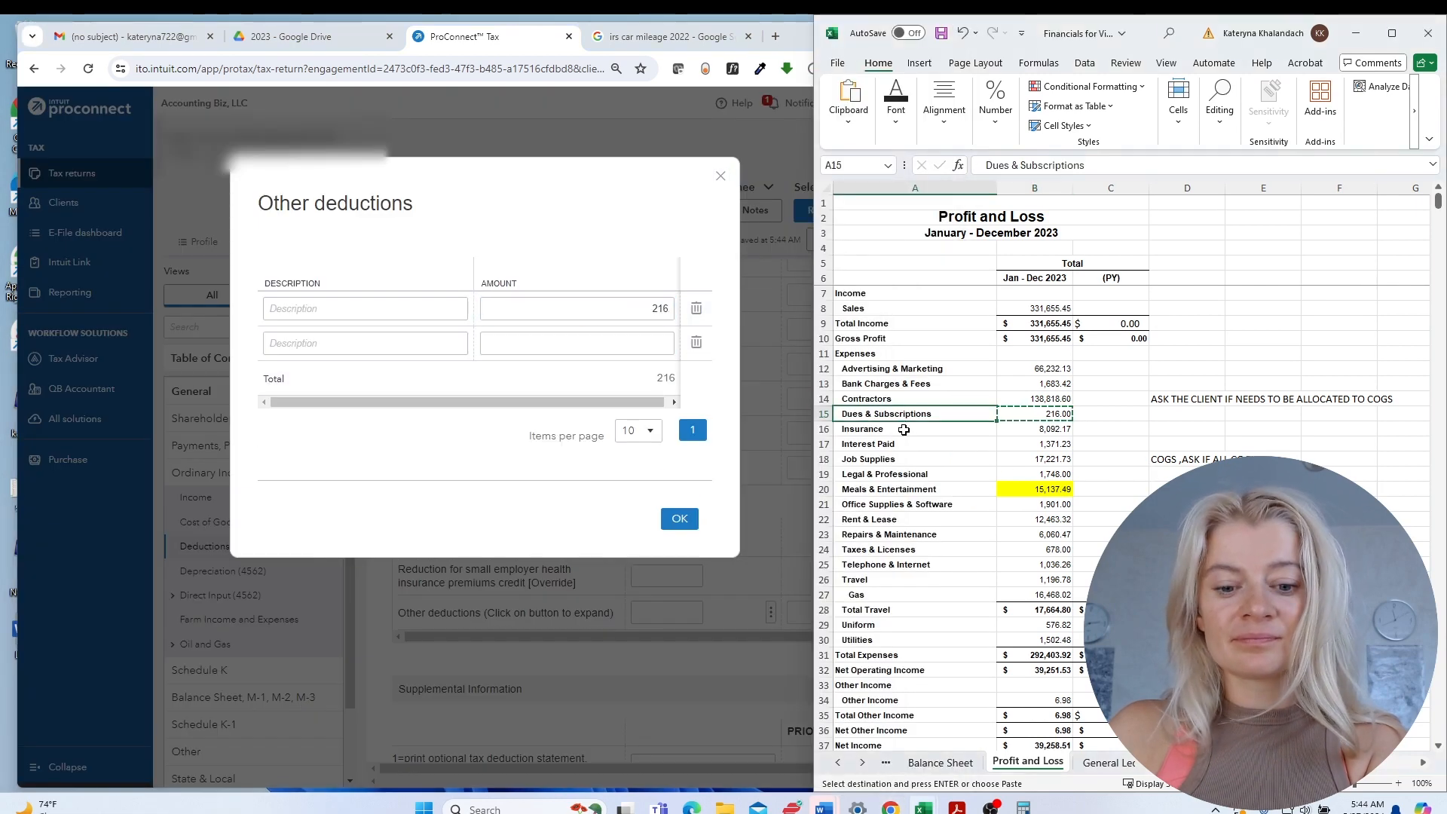
pyautogui.hotkey('ctrl', 'c')
pyautogui.click(419, 314)
pyautogui.hotkey('ctrl', 'v')
pyautogui.click(366, 343)
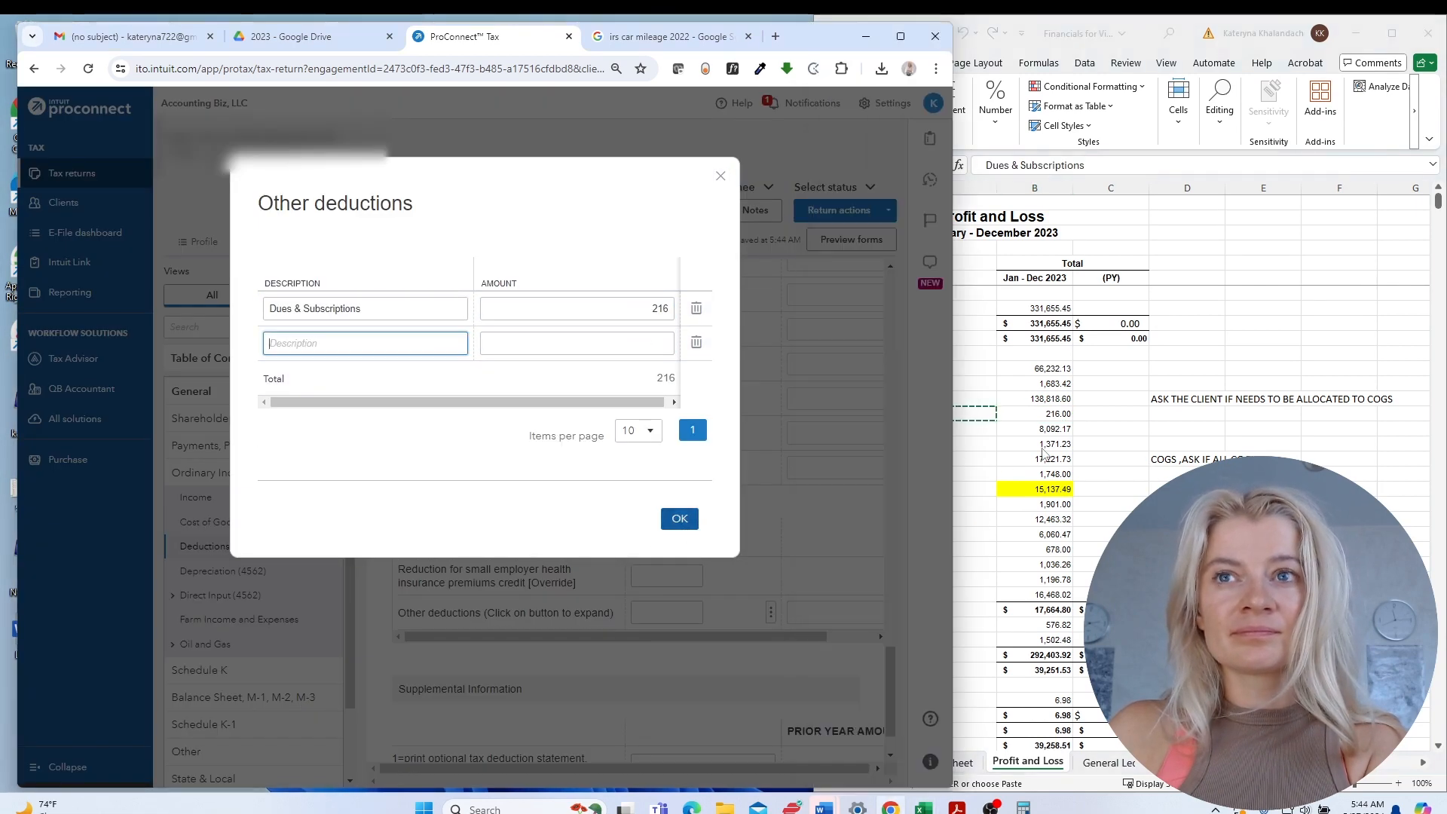
pyautogui.click(679, 519)
# Enter the Profit and Loss Insurance amount of 8,092.17 as the Insurance deduction.
pyautogui.click(1034, 429)
pyautogui.hotkey('ctrl', 'c')
pyautogui.scroll(5, 519, 506)
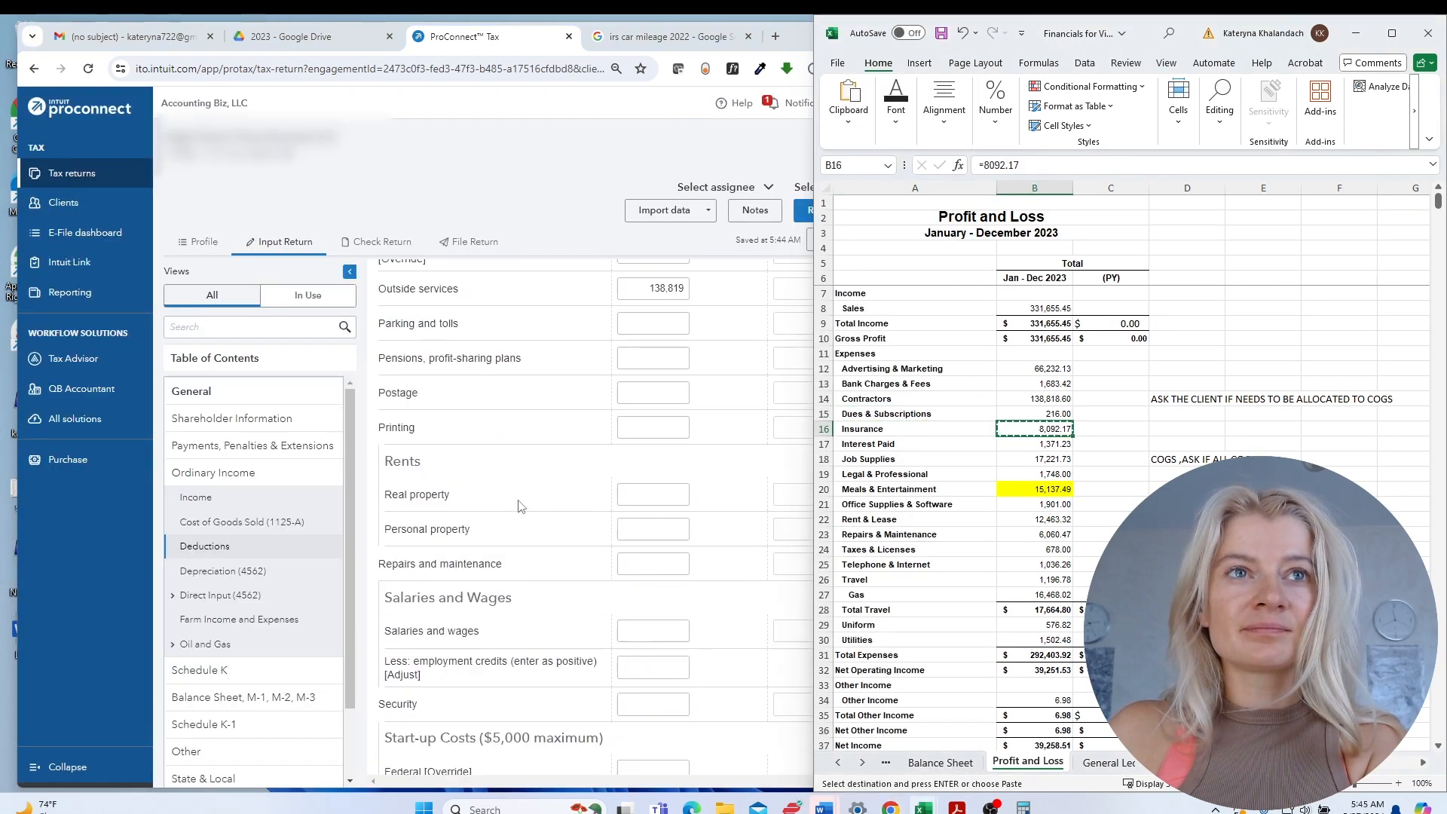
pyautogui.scroll(10, 519, 507)
pyautogui.click(640, 370)
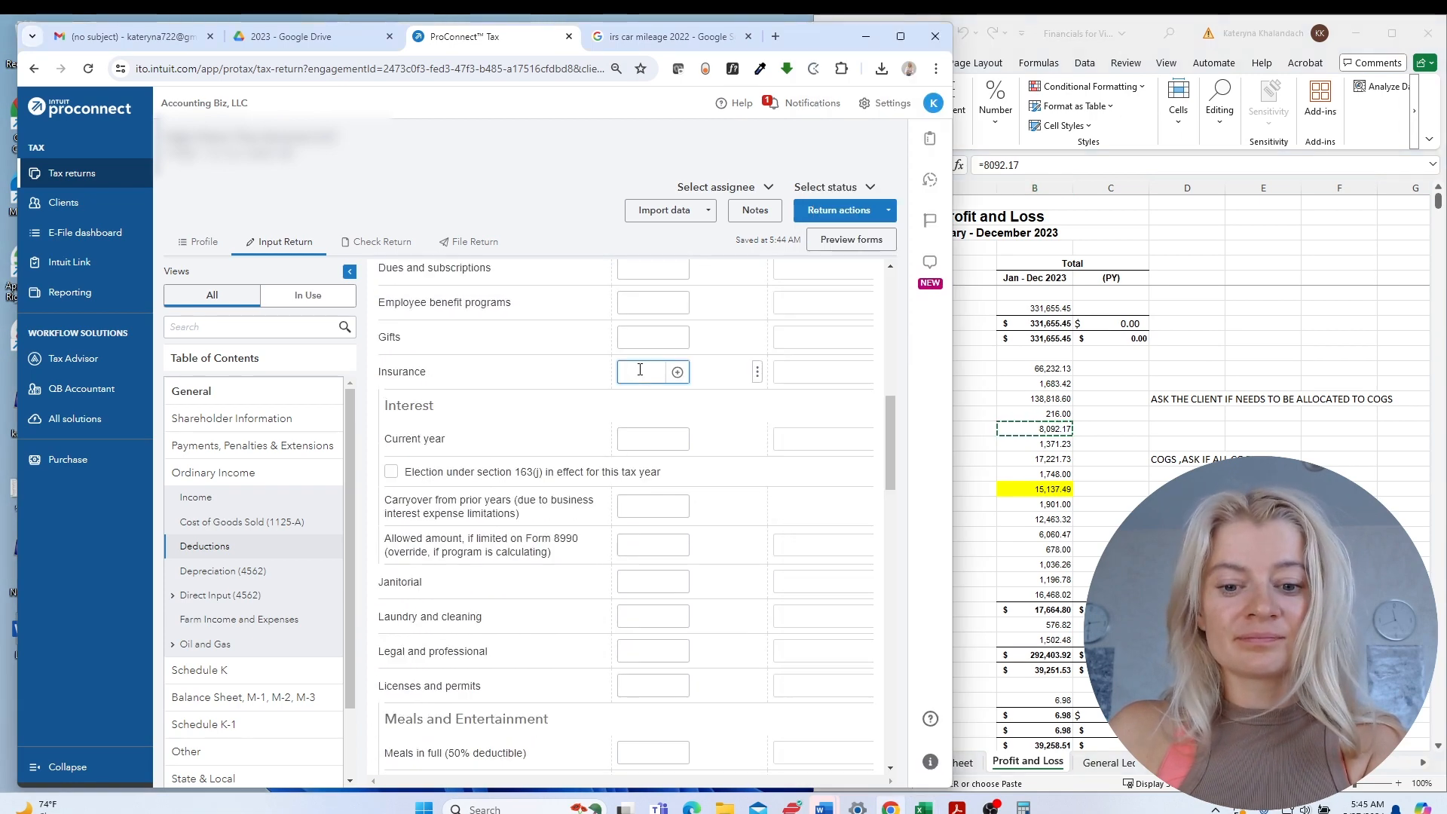
# Enter the Interest Paid amount of 1,371.23 as current year interest.
pyautogui.click(1056, 444)
pyautogui.click(651, 441)
pyautogui.hotkey('ctrl', 'v')
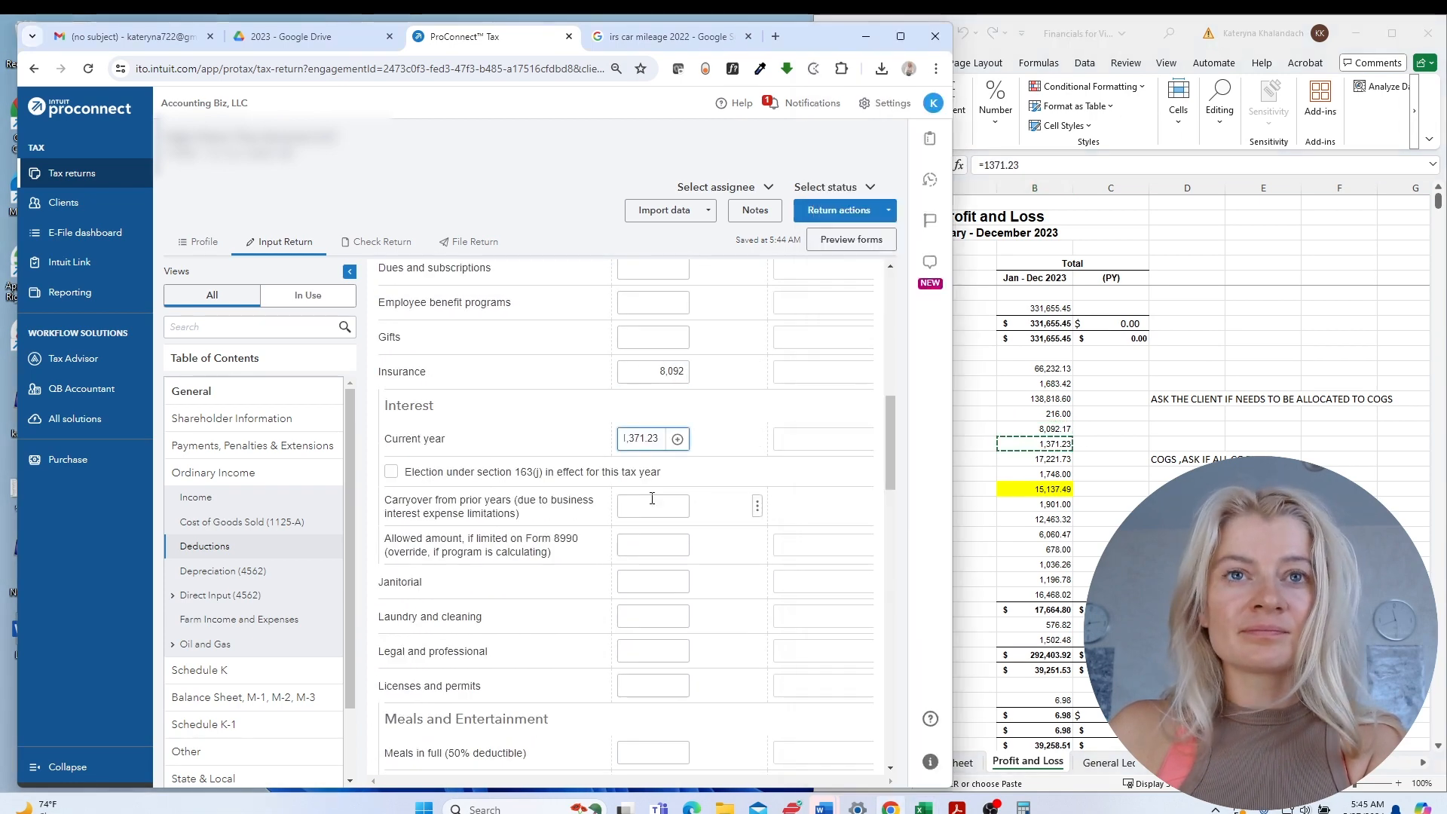
pyautogui.click(653, 500)
# Enter the Legal & Professional amount of 1,748 as the Legal and professional deduction.
pyautogui.click(1037, 457)
pyautogui.click(1050, 474)
pyautogui.hotkey('ctrl', 'c')
pyautogui.scroll(-1, 540, 588)
pyautogui.click(653, 592)
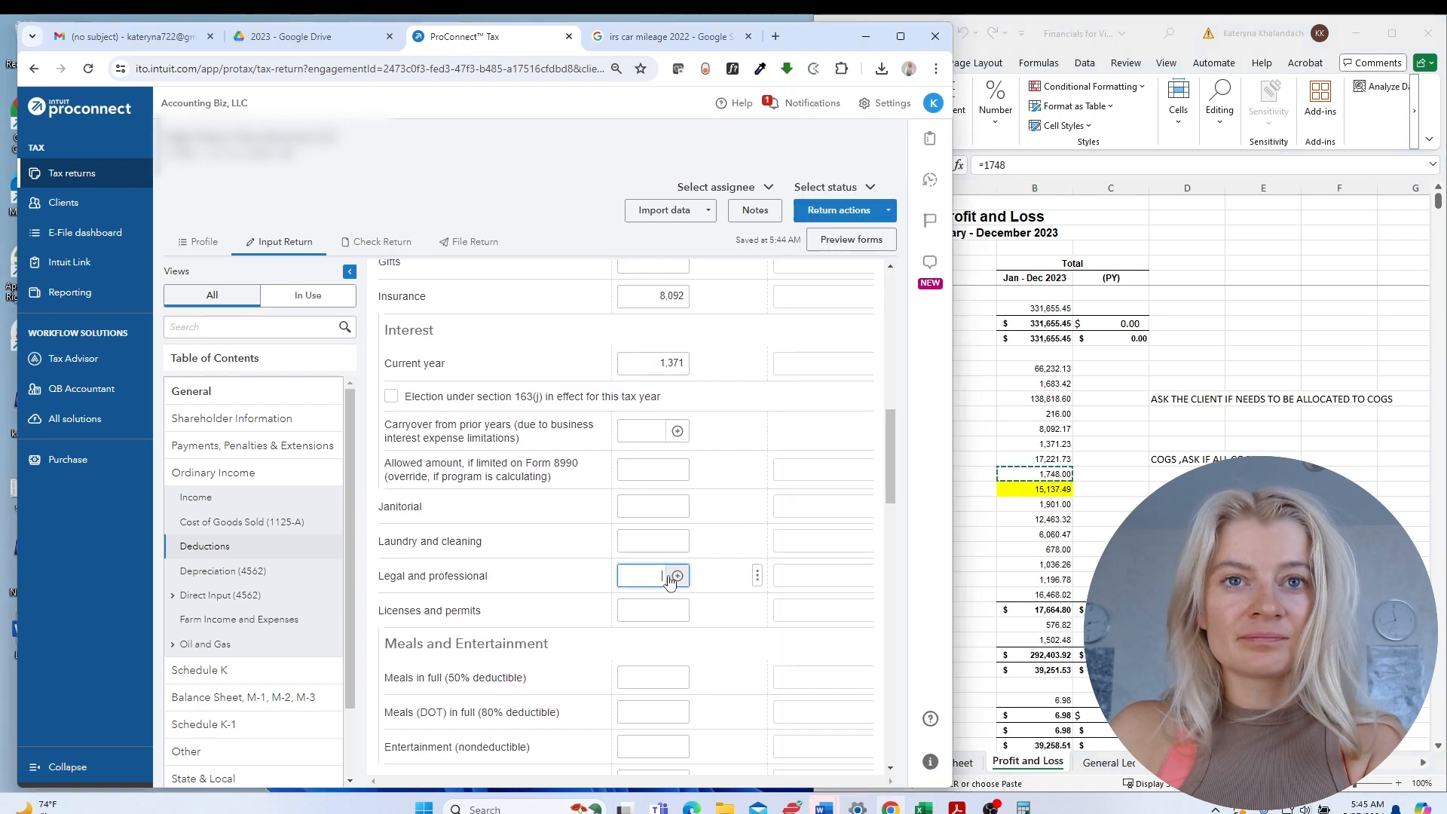
pyautogui.click(691, 576)
pyautogui.click(680, 484)
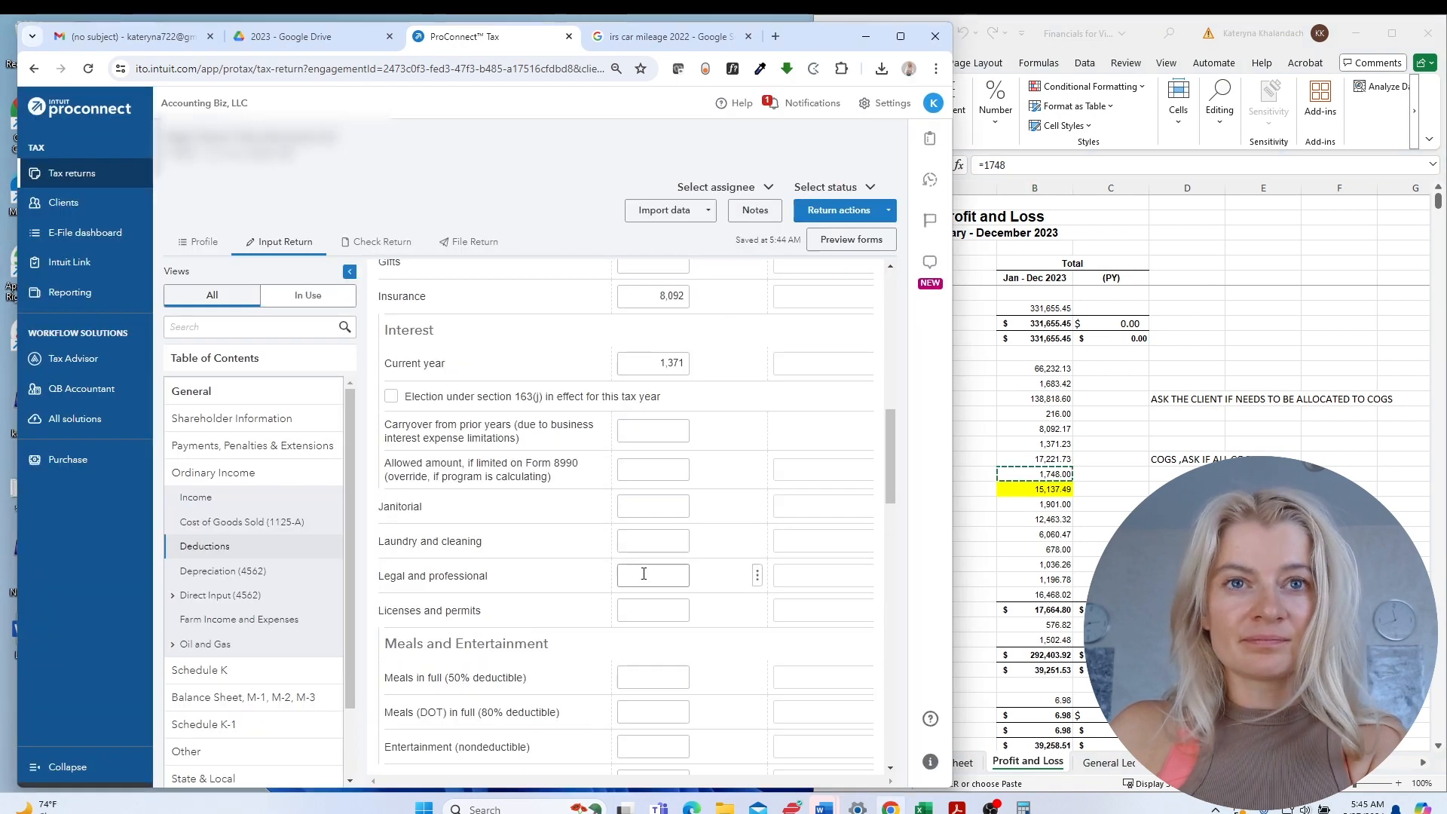
# Enter the Office Supplies & Software amount of 1,901 as the Office expense deduction.
pyautogui.click(1034, 504)
pyautogui.hotkey('ctrl', 'c')
pyautogui.scroll(-3, 649, 603)
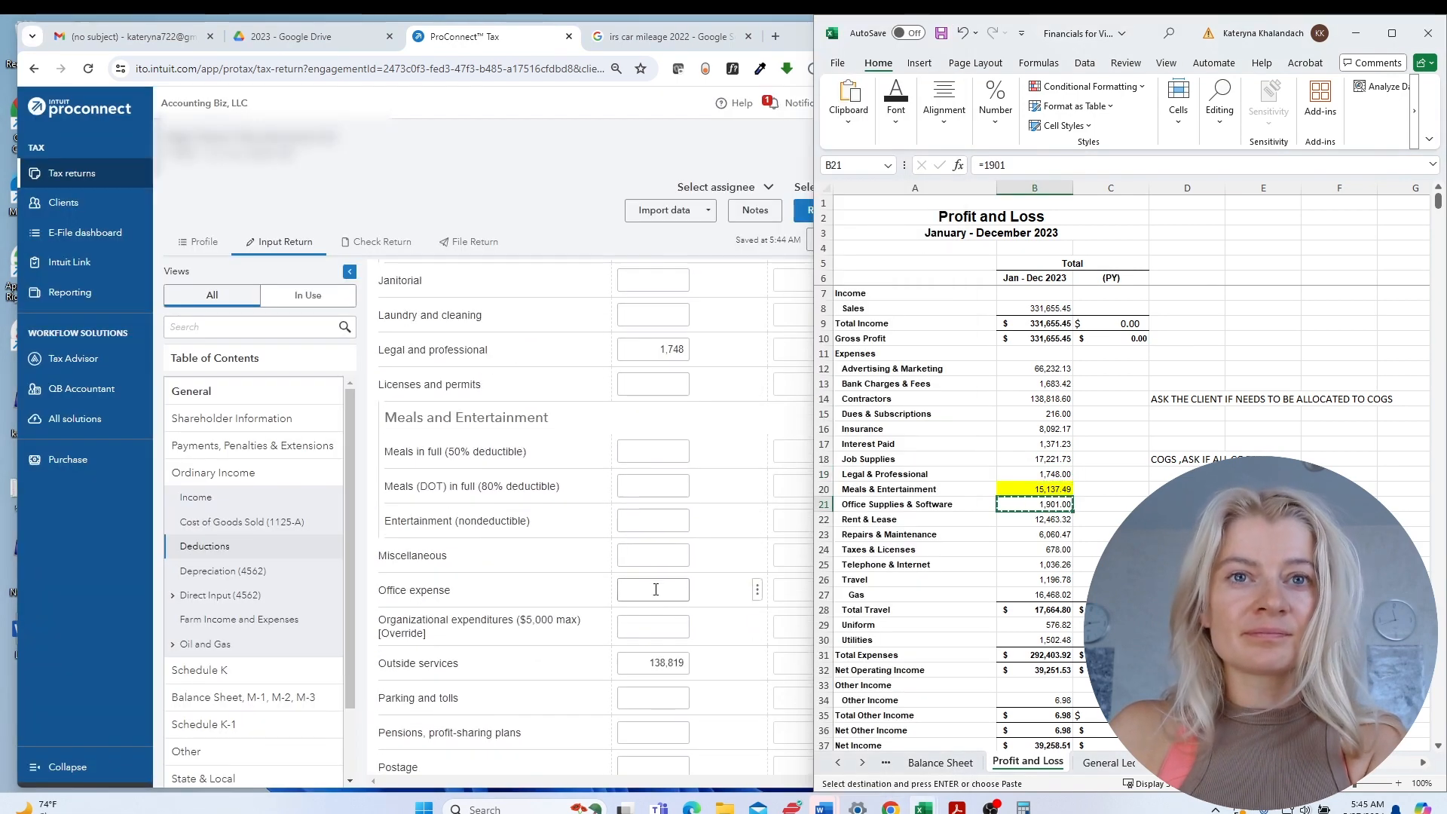
pyautogui.click(653, 589)
pyautogui.hotkey('ctrl', 'v')
pyautogui.click(653, 627)
# Enter the Profit and Loss Rent & Lease amount of 12,463.32 as the Real property rent deduction.
pyautogui.click(1034, 519)
pyautogui.hotkey('ctrl', 'c')
pyautogui.scroll(-3, 663, 626)
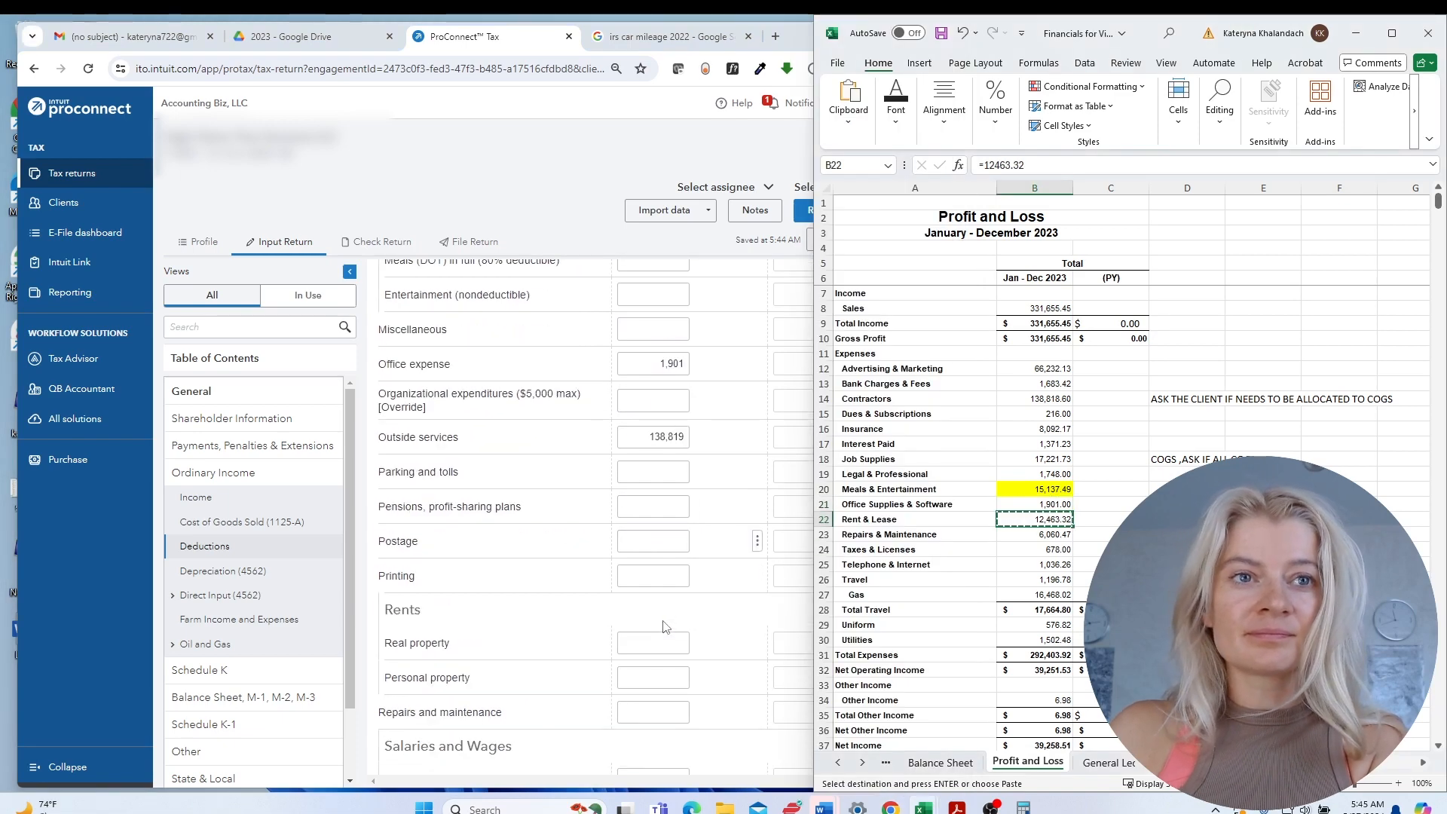
pyautogui.click(649, 638)
pyautogui.hotkey('ctrl', 'v')
pyautogui.click(653, 676)
# Enter the Repairs & Maintenance amount of 6,060.47 as the Repairs and maintenance deduction.
pyautogui.click(1034, 534)
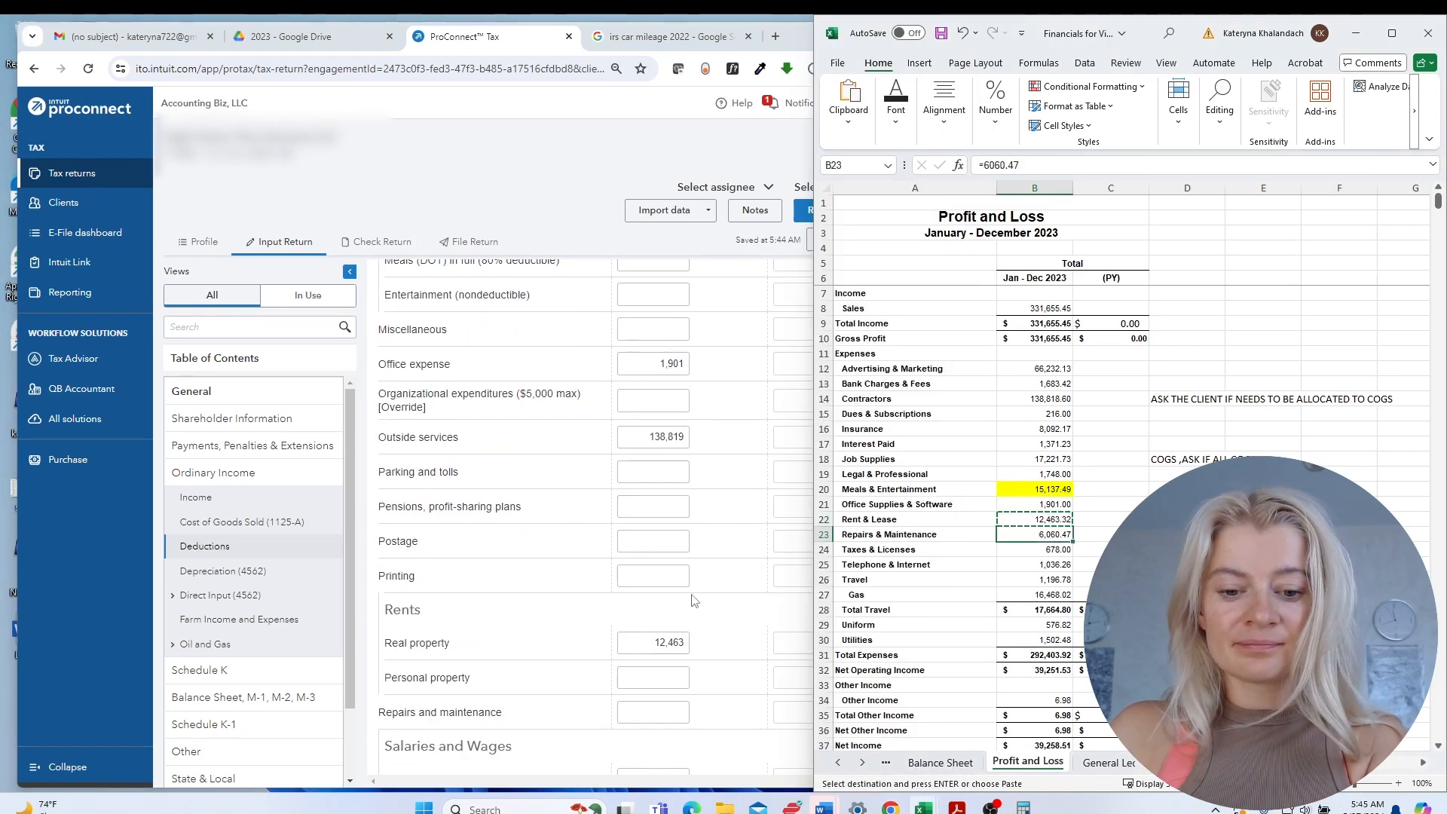
pyautogui.hotkey('ctrl', 'c')
pyautogui.scroll(-2, 645, 624)
pyautogui.scroll(-3, 644, 616)
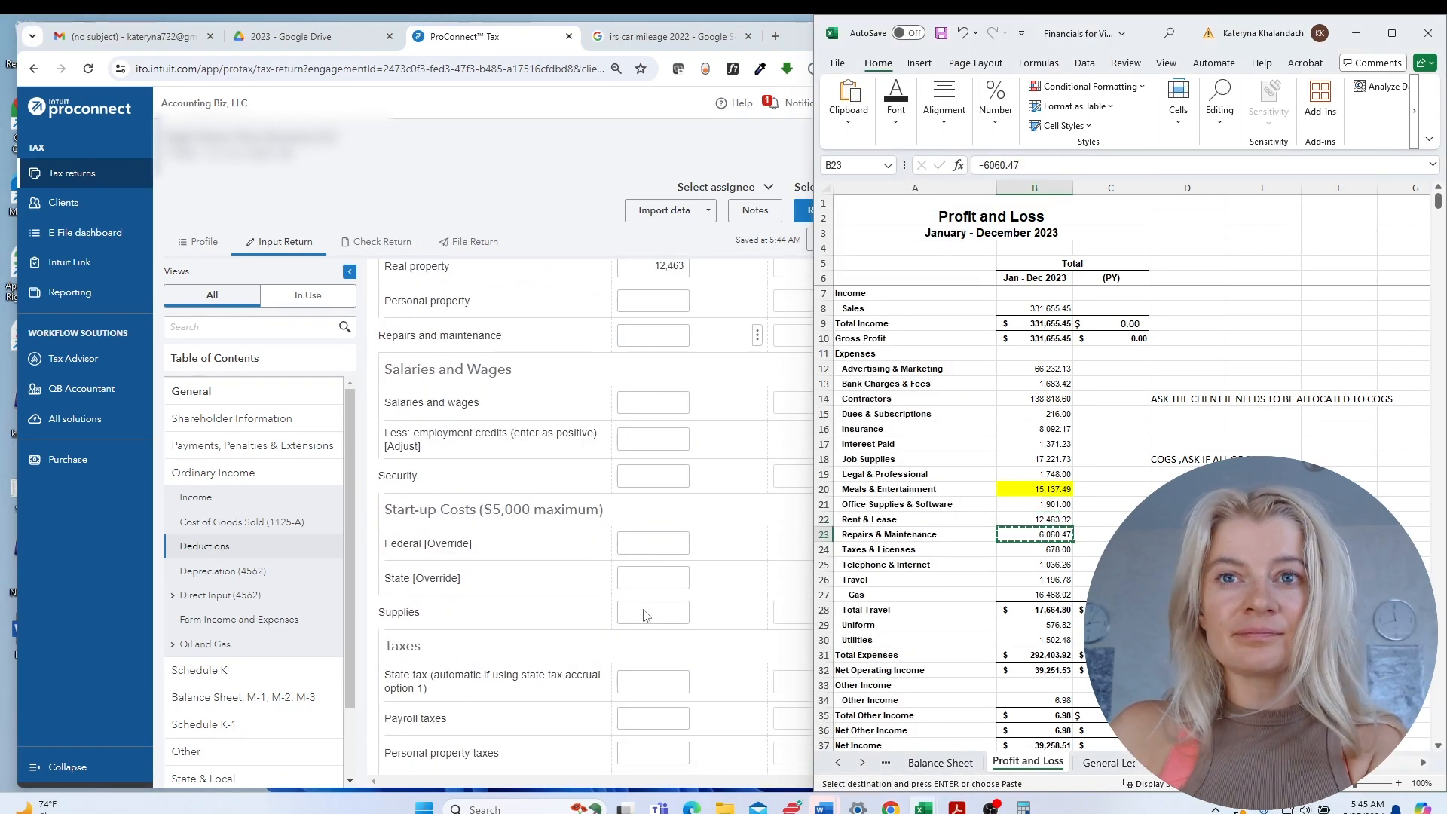
pyautogui.scroll(3, 643, 614)
pyautogui.click(662, 569)
pyautogui.click(661, 569)
pyautogui.hotkey('ctrl', 'v')
# Enter the Taxes & Licenses amount of 678 as the State tax deduction.
pyautogui.hotkey('alt', 'Tab')
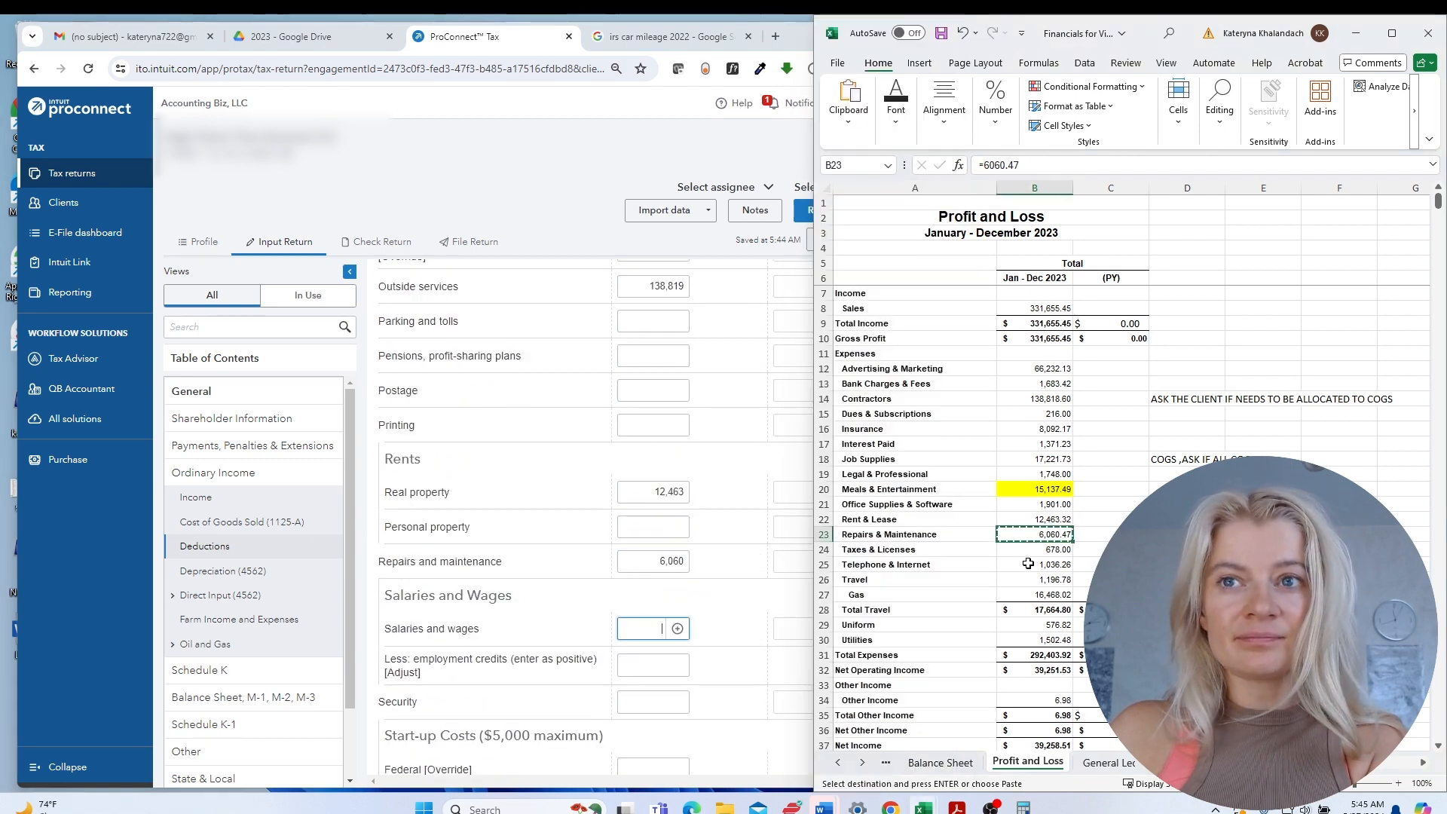
pyautogui.press('Down')
pyautogui.hotkey('ctrl', 'c')
pyautogui.scroll(-4, 633, 618)
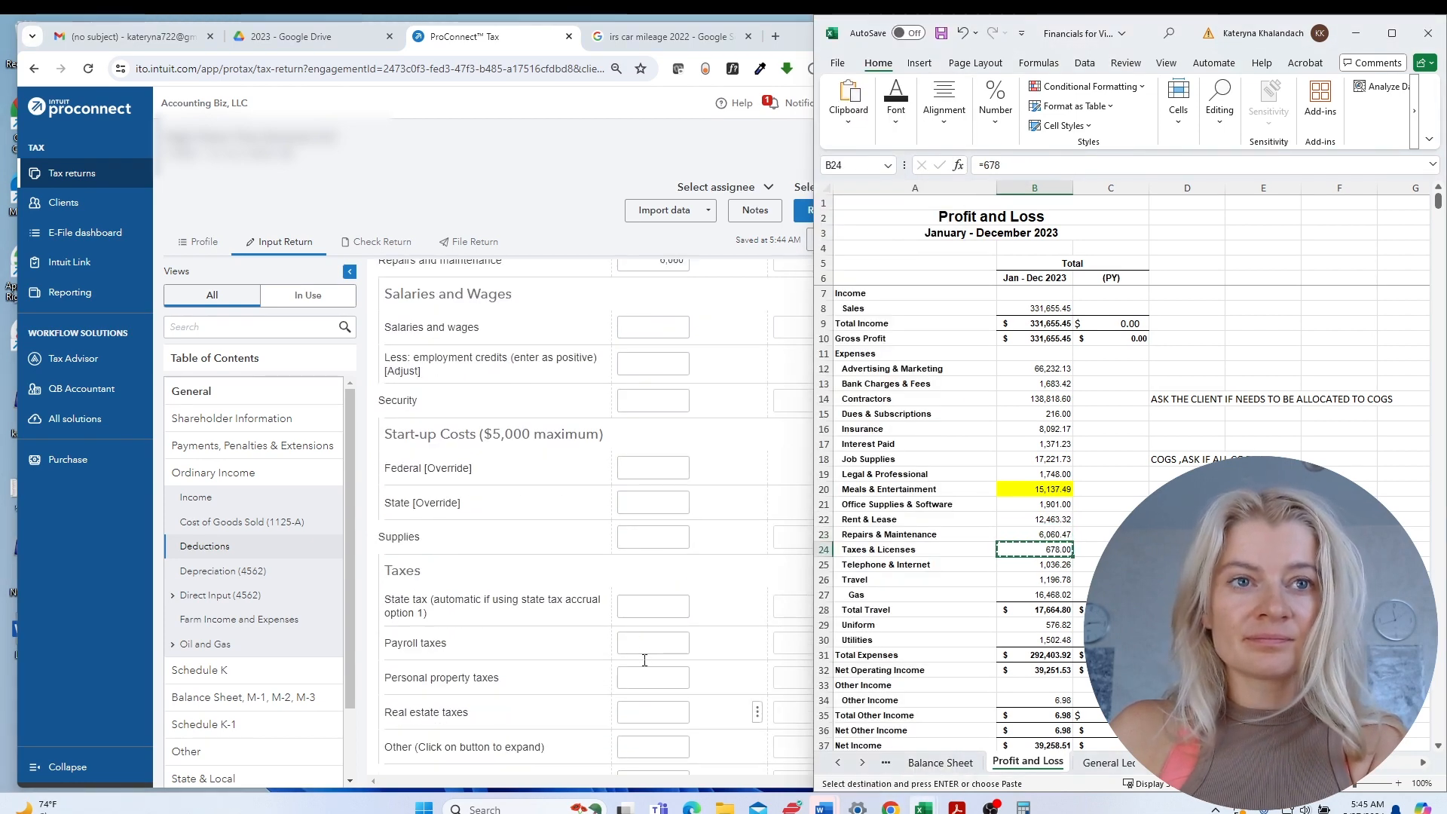
pyautogui.click(643, 608)
# Enter the Telephone & Internet amount of 1,036.26 as the Telephone deduction.
pyautogui.hotkey('alt', 'Tab')
pyautogui.press('Down')
pyautogui.hotkey('ctrl', 'c')
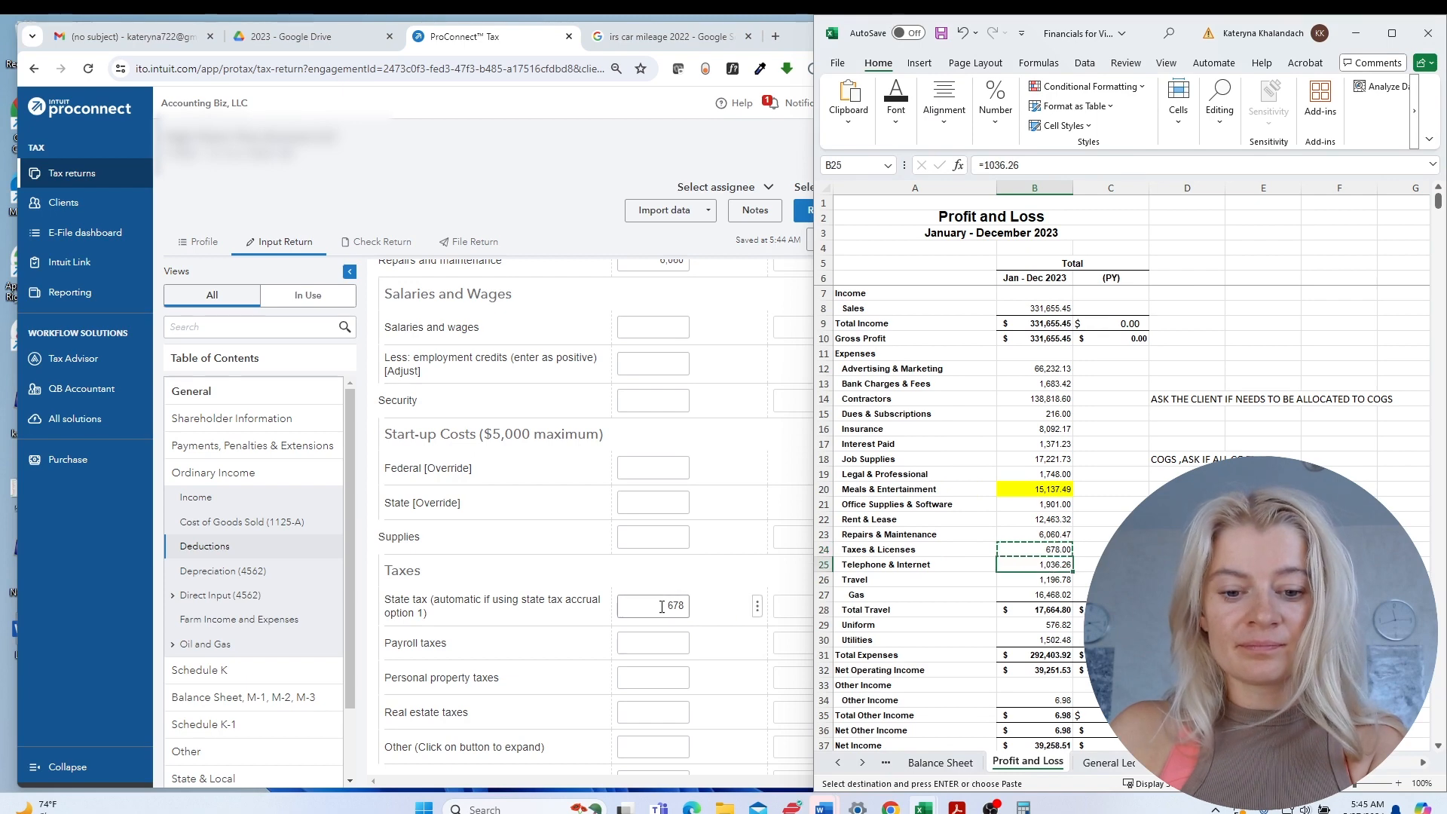
pyautogui.scroll(-4, 623, 614)
pyautogui.doubleClick(646, 477)
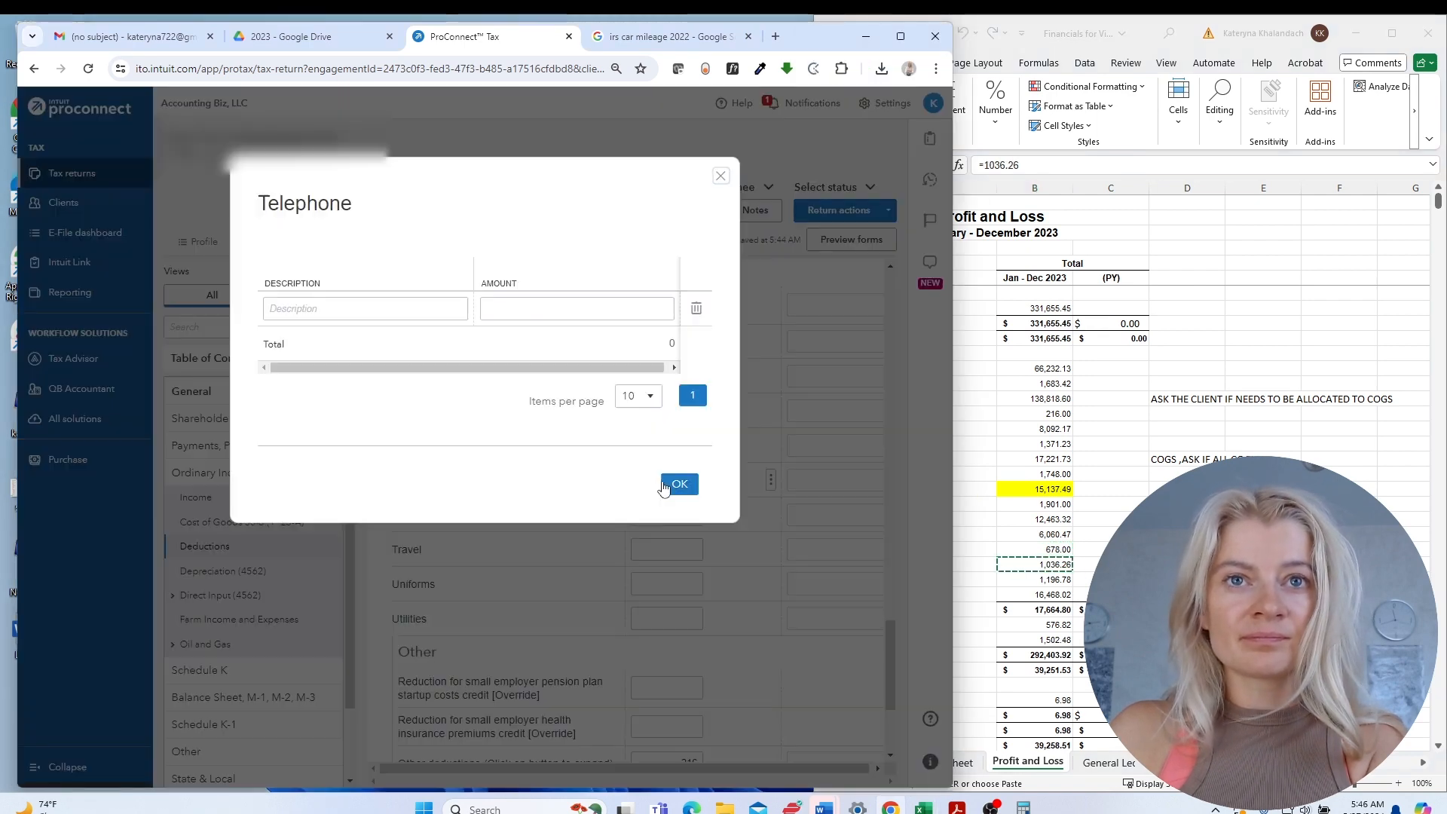
pyautogui.click(724, 179)
pyautogui.hotkey('ctrl', 'v')
pyautogui.press('Tab')
# Enter the Travel amount of 1,196.78 from the Profit and Loss as the Travel deduction.
pyautogui.hotkey('alt', 'Tab')
pyautogui.press('Down')
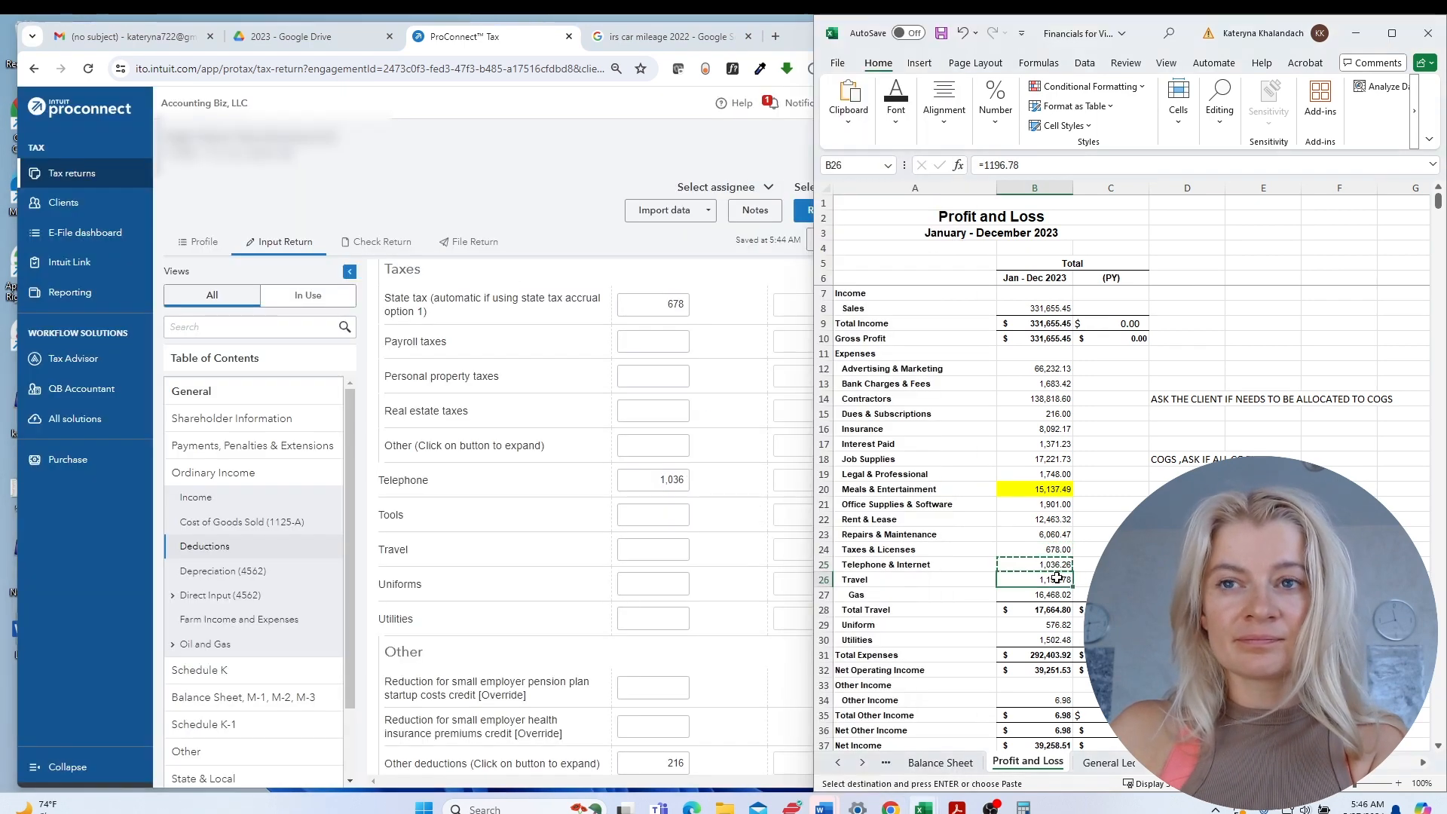
pyautogui.hotkey('ctrl', 'c')
pyautogui.hotkey('alt', 'Tab')
pyautogui.click(642, 554)
pyautogui.hotkey('ctrl', 'v')
pyautogui.press('Tab')
# Enter the Gas amount of 16,468.02 as the Auto and truck expense deduction.
pyautogui.hotkey('alt', 'Tab')
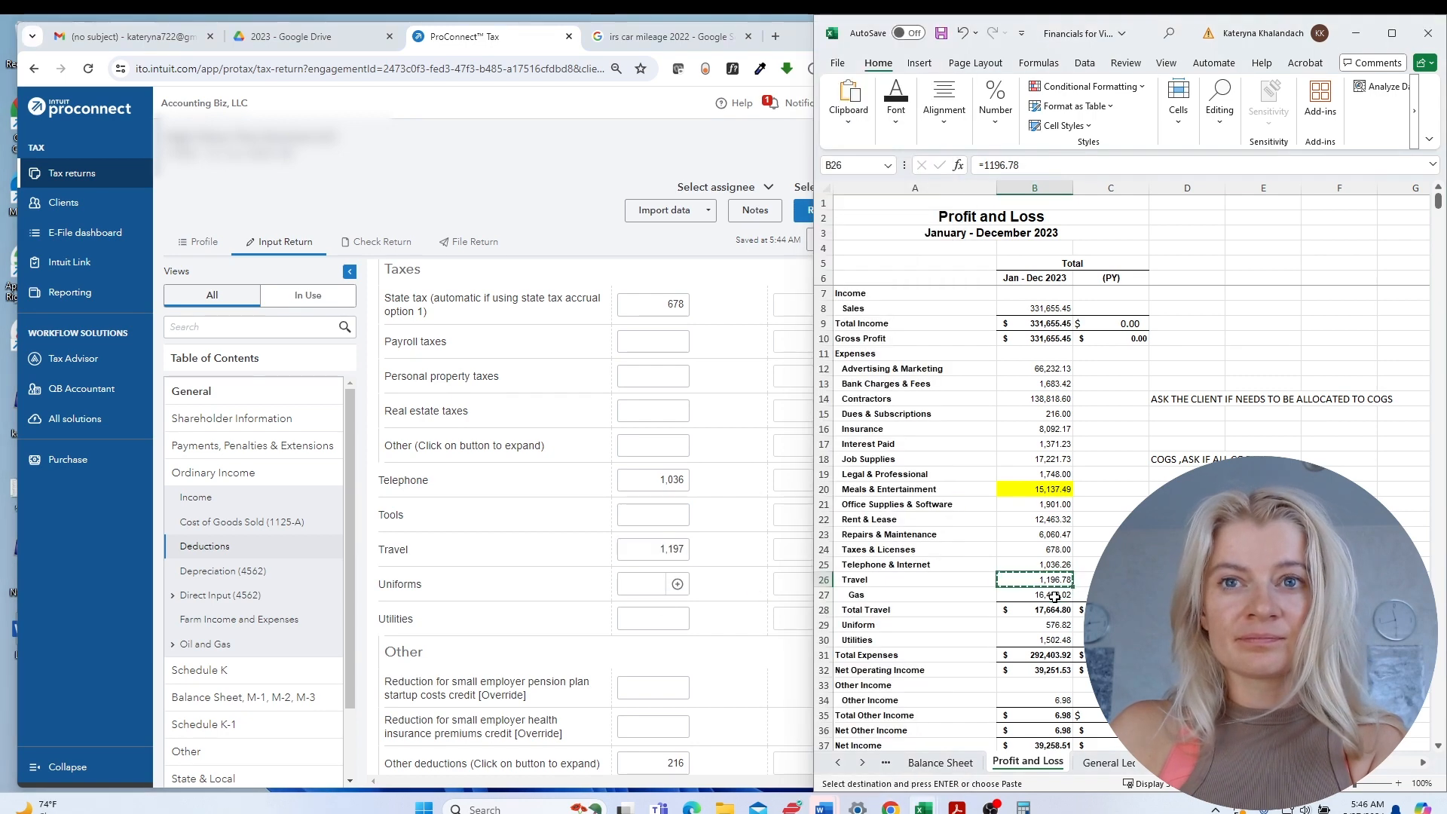
pyautogui.press('Down')
pyautogui.hotkey('ctrl', 'c')
pyautogui.scroll(8, 518, 639)
pyautogui.scroll(10, 518, 639)
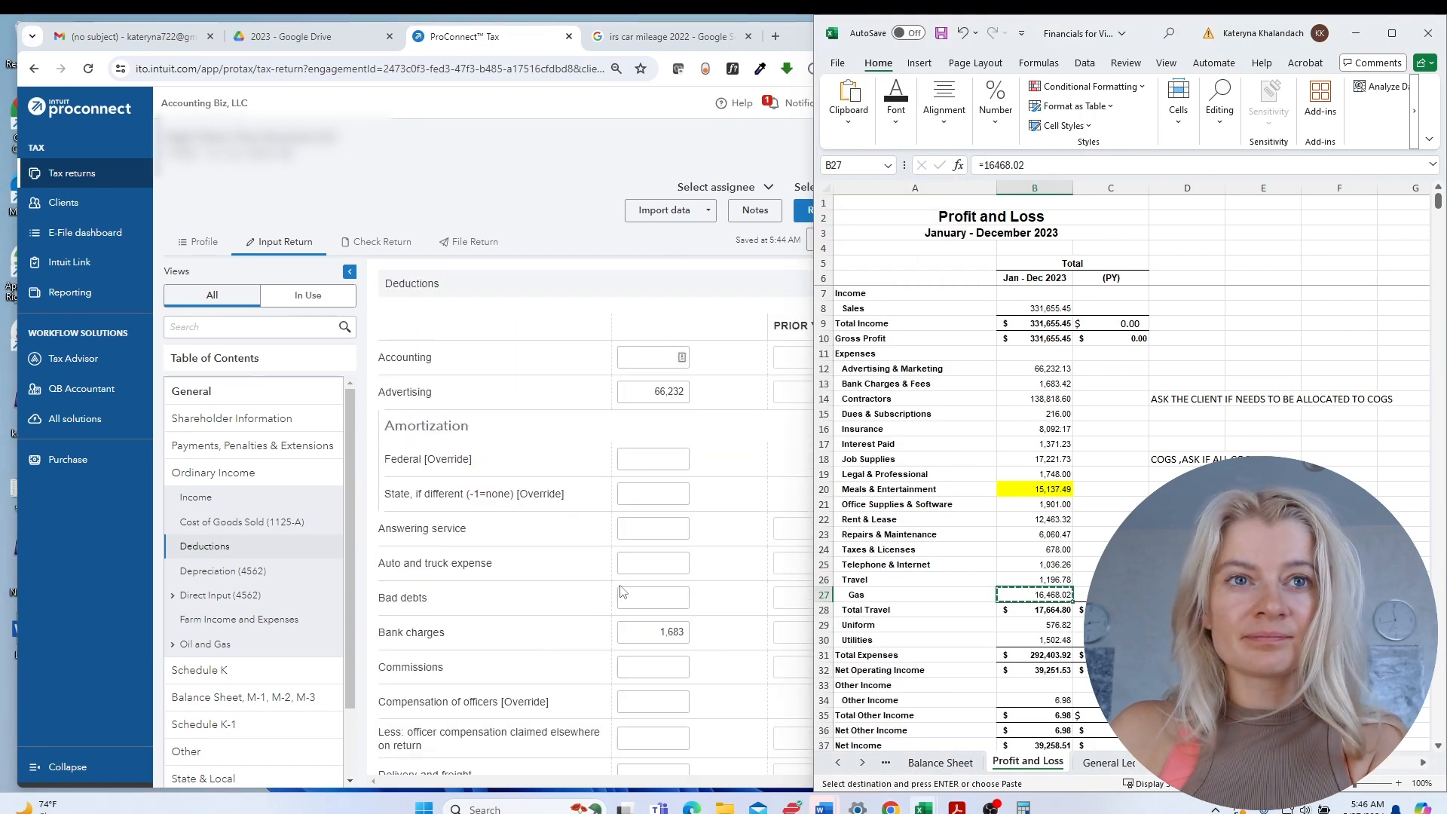
pyautogui.click(641, 563)
pyautogui.hotkey('ctrl', 'v')
pyautogui.press('Tab')
# Add the Profit and Loss Uniform amount of 576.82 as a new line under Other deductions.
pyautogui.scroll(-10, 623, 595)
pyautogui.hotkey('alt', 'Tab')
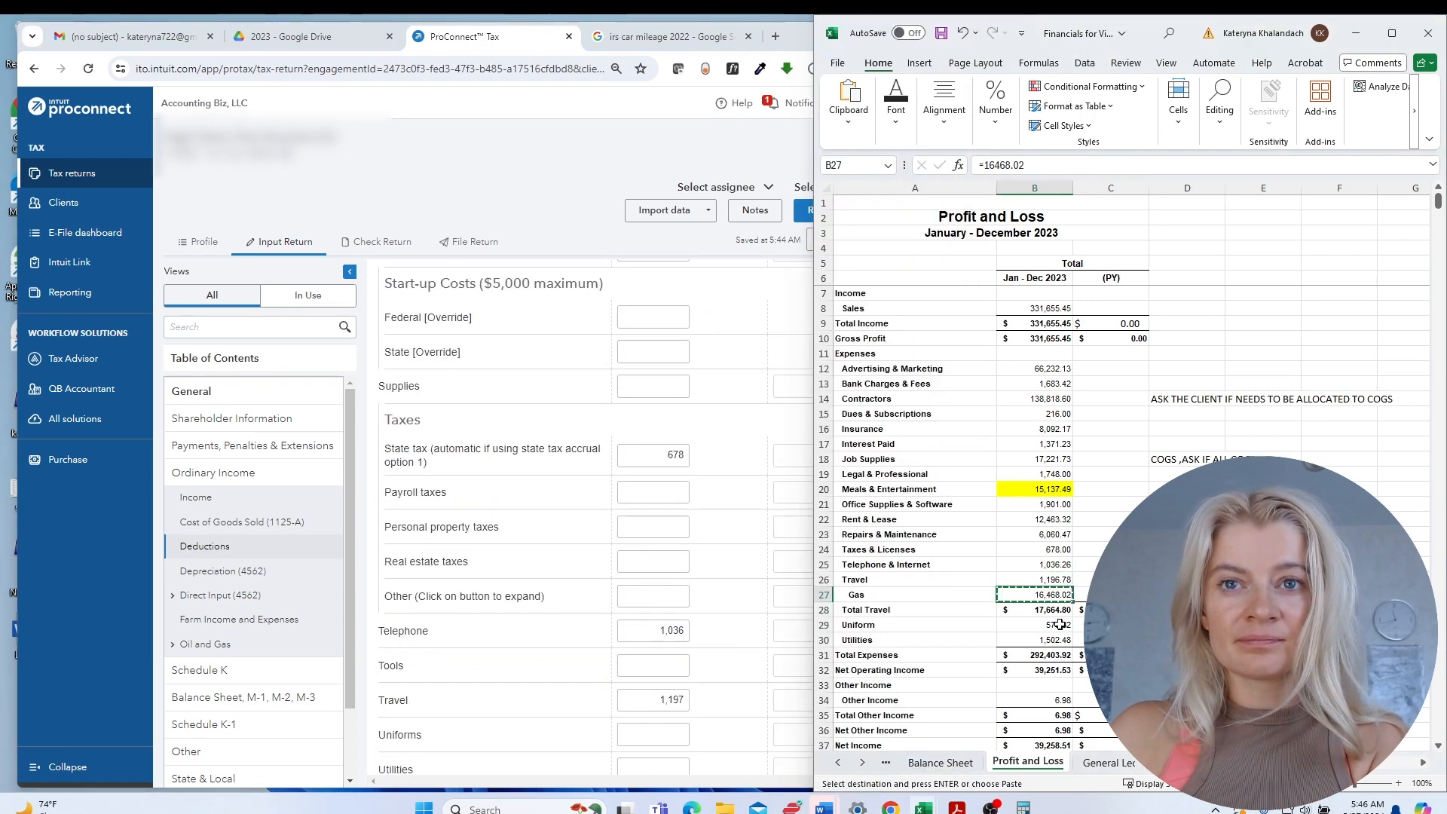
pyautogui.click(1060, 625)
pyautogui.hotkey('ctrl', 'c')
pyautogui.scroll(-5, 633, 603)
pyautogui.click(665, 554)
pyautogui.click(759, 557)
pyautogui.click(614, 342)
pyautogui.hotkey('ctrl', 'v')
pyautogui.hotkey('alt', 'Tab')
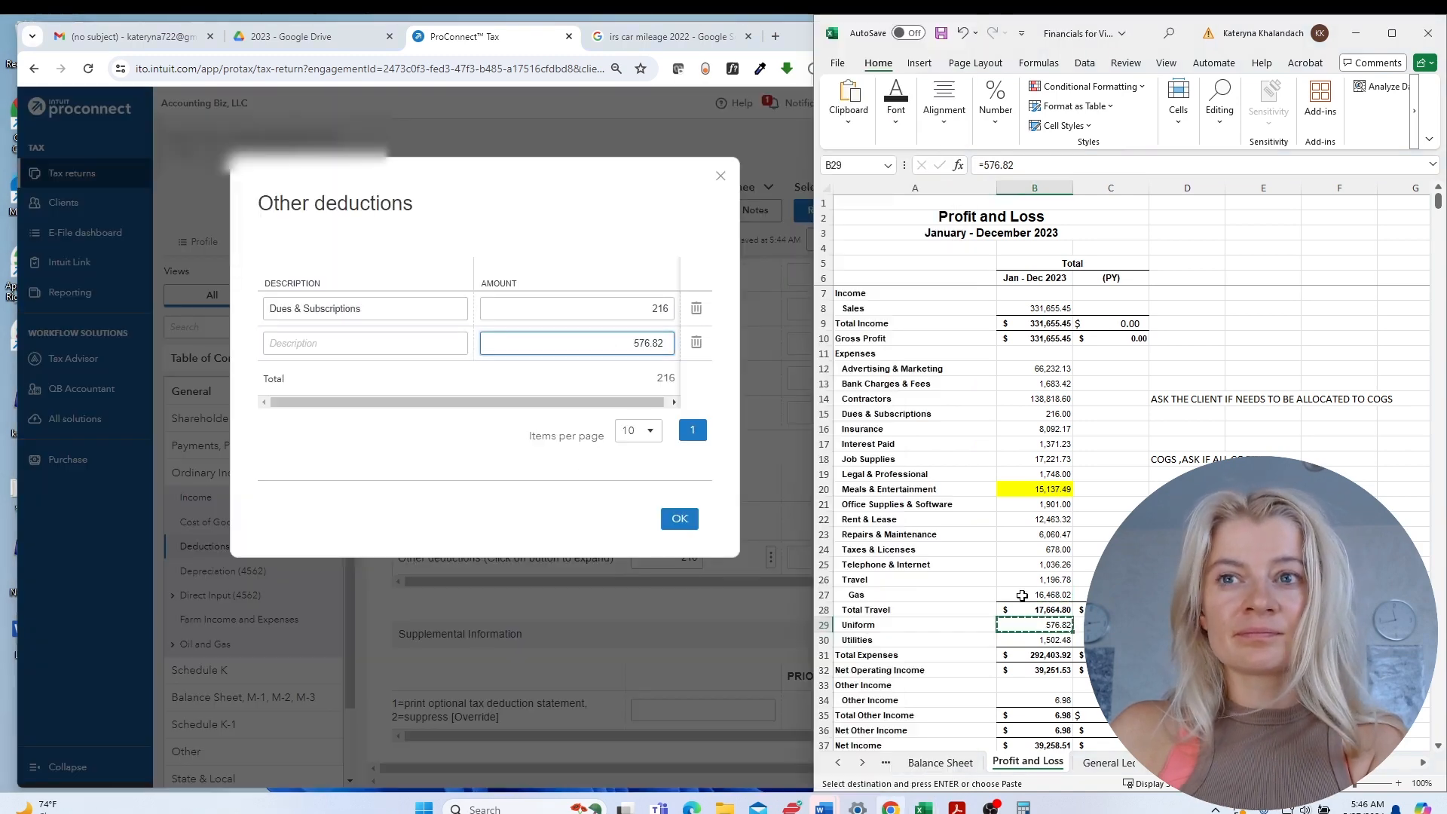
# Describe the new Other deductions line as Uniform and accept the entries.
pyautogui.click(909, 625)
pyautogui.hotkey('ctrl', 'c')
pyautogui.hotkey('alt', 'Tab')
pyautogui.click(362, 343)
pyautogui.hotkey('ctrl', 'v')
pyautogui.hotkey('alt', 'Tab')
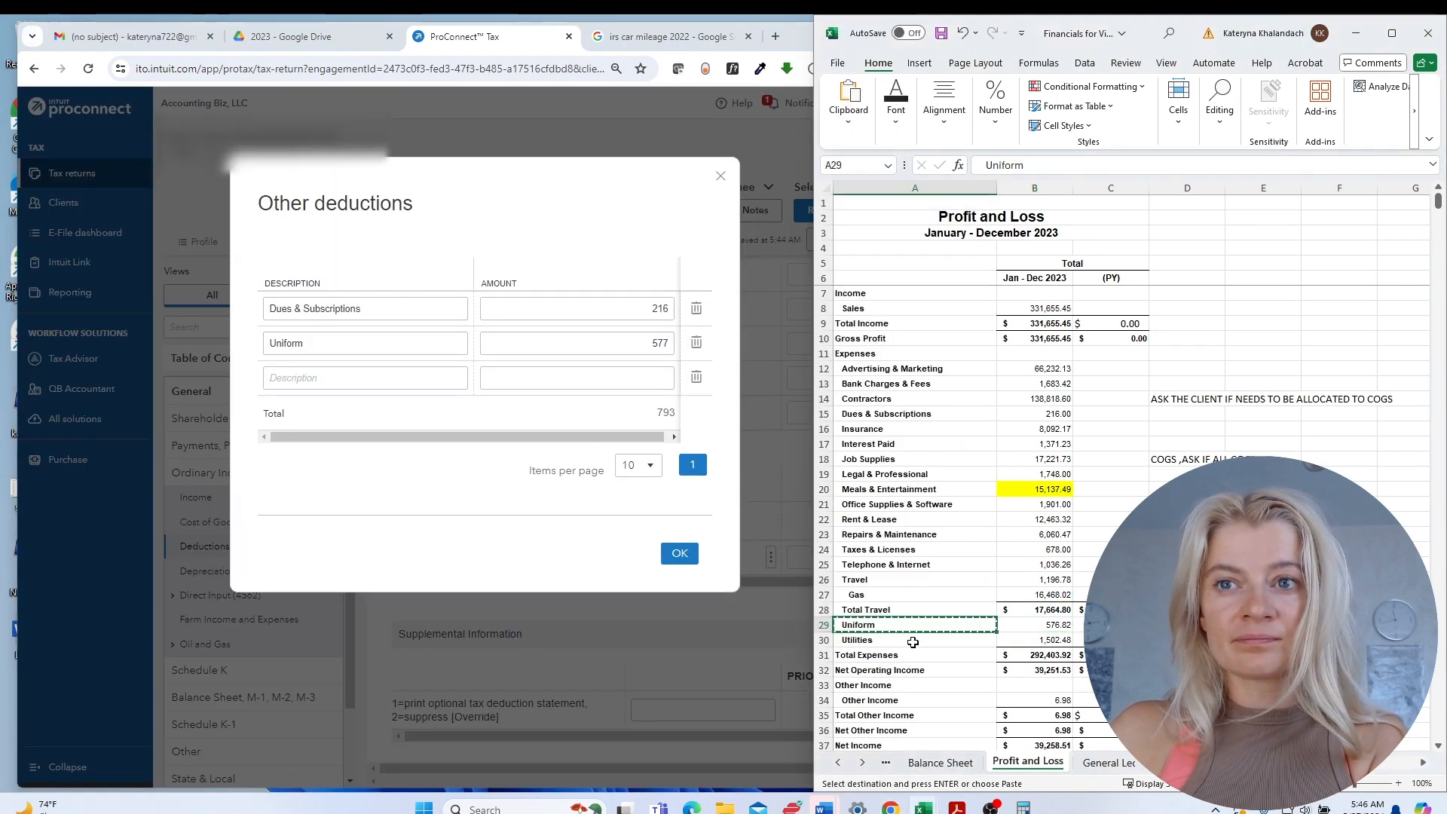
pyautogui.hotkey('alt', 'Tab')
pyautogui.hotkey('alt', 'Tab')
pyautogui.hotkey('alt', 'Tab')
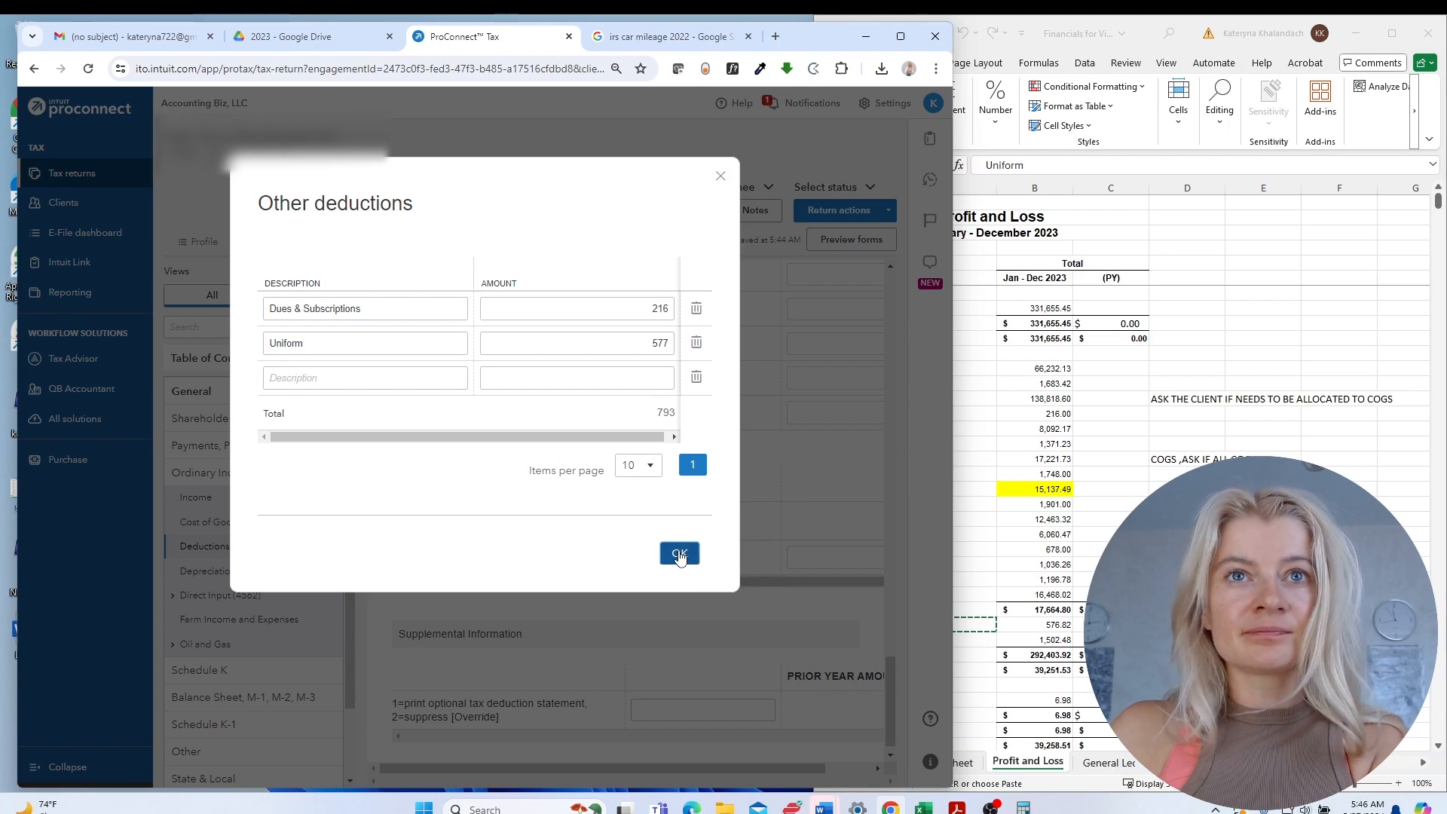
pyautogui.click(680, 554)
# Enter the Utilities amount of 1,502.48 from the Profit and Loss as the Utilities deduction.
pyautogui.hotkey('alt', 'Tab')
pyautogui.click(1055, 640)
pyautogui.hotkey('ctrl', 'c')
pyautogui.scroll(4, 641, 678)
pyautogui.click(641, 709)
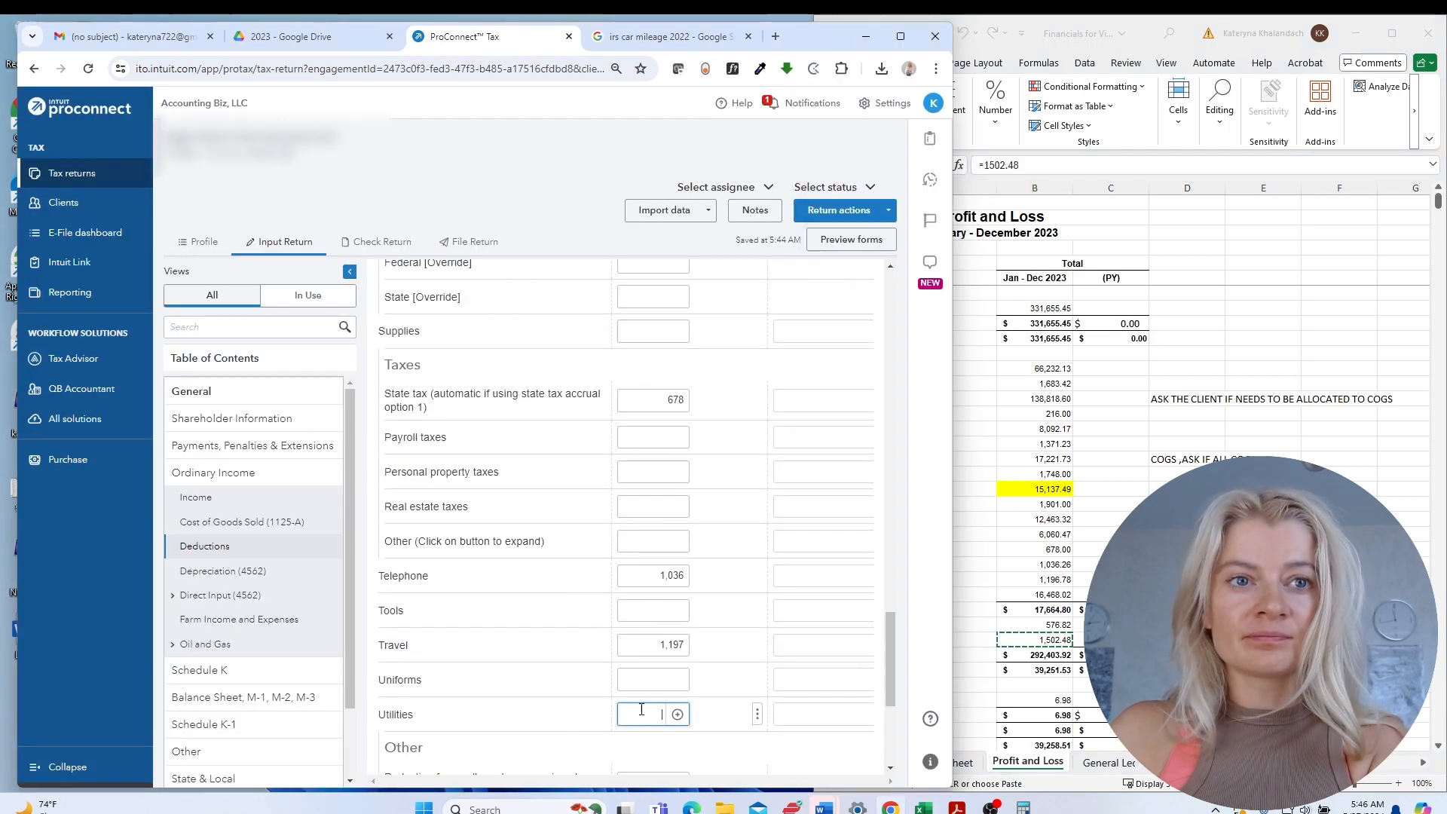
pyautogui.hotkey('ctrl', 'v')
# Remove the Uniform line from Other deductions and enter its 577 amount as the Uniforms deduction.
pyautogui.scroll(-3, 641, 679)
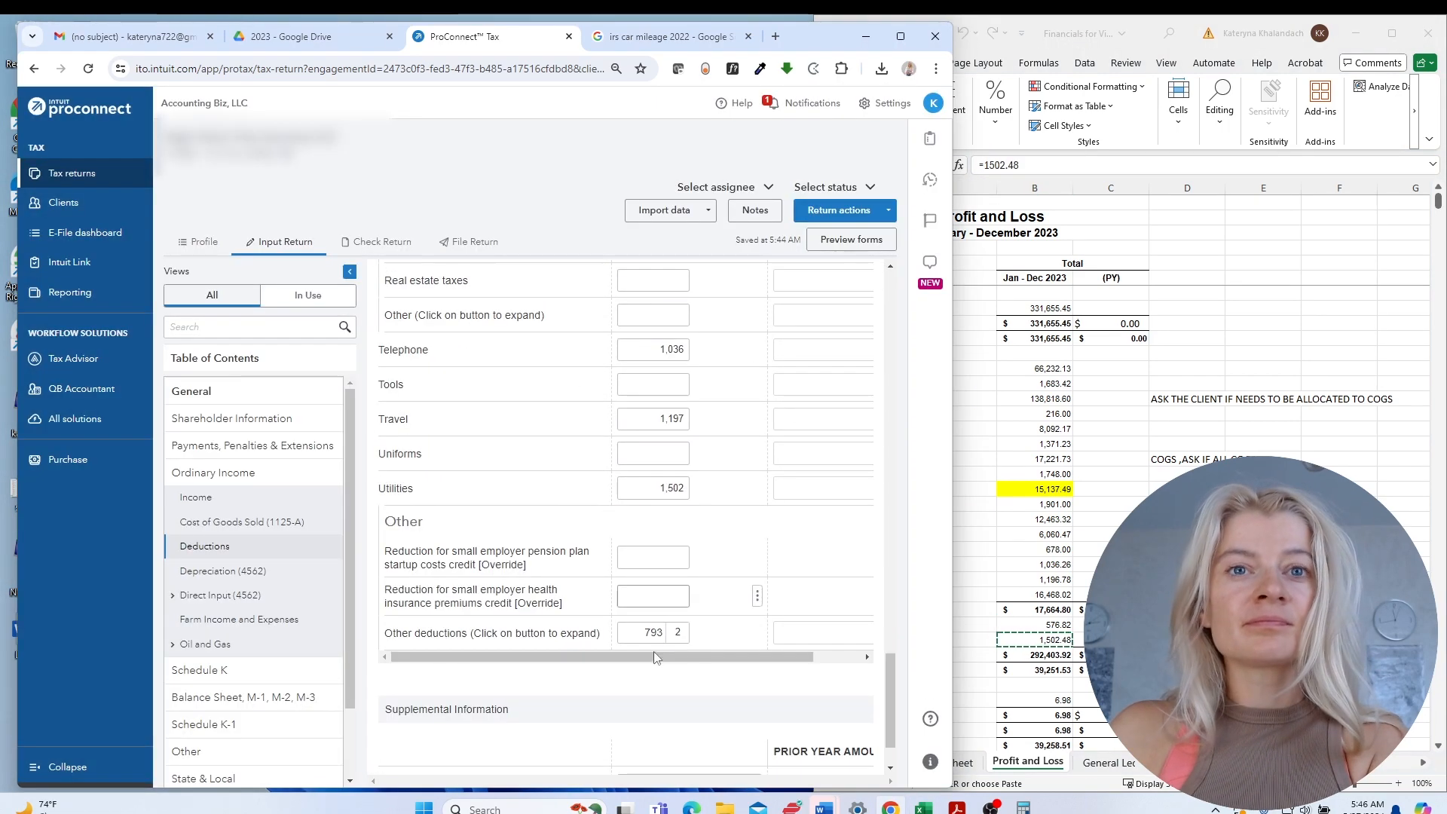
pyautogui.click(691, 632)
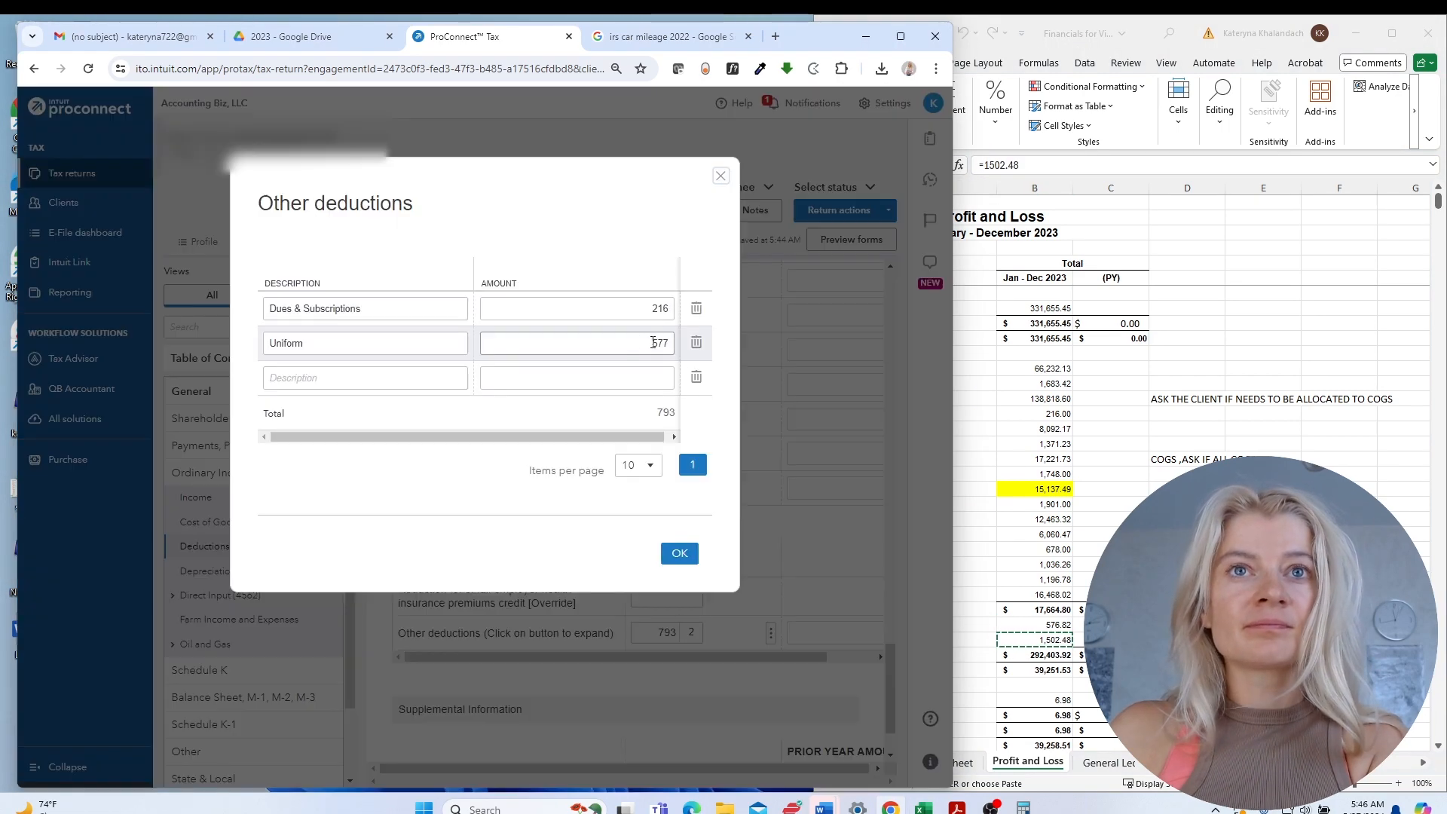
pyautogui.doubleClick(654, 343)
pyautogui.hotkey('ctrl', 'c')
pyautogui.click(697, 343)
pyautogui.click(680, 520)
pyautogui.click(649, 455)
pyautogui.hotkey('ctrl', 'v')
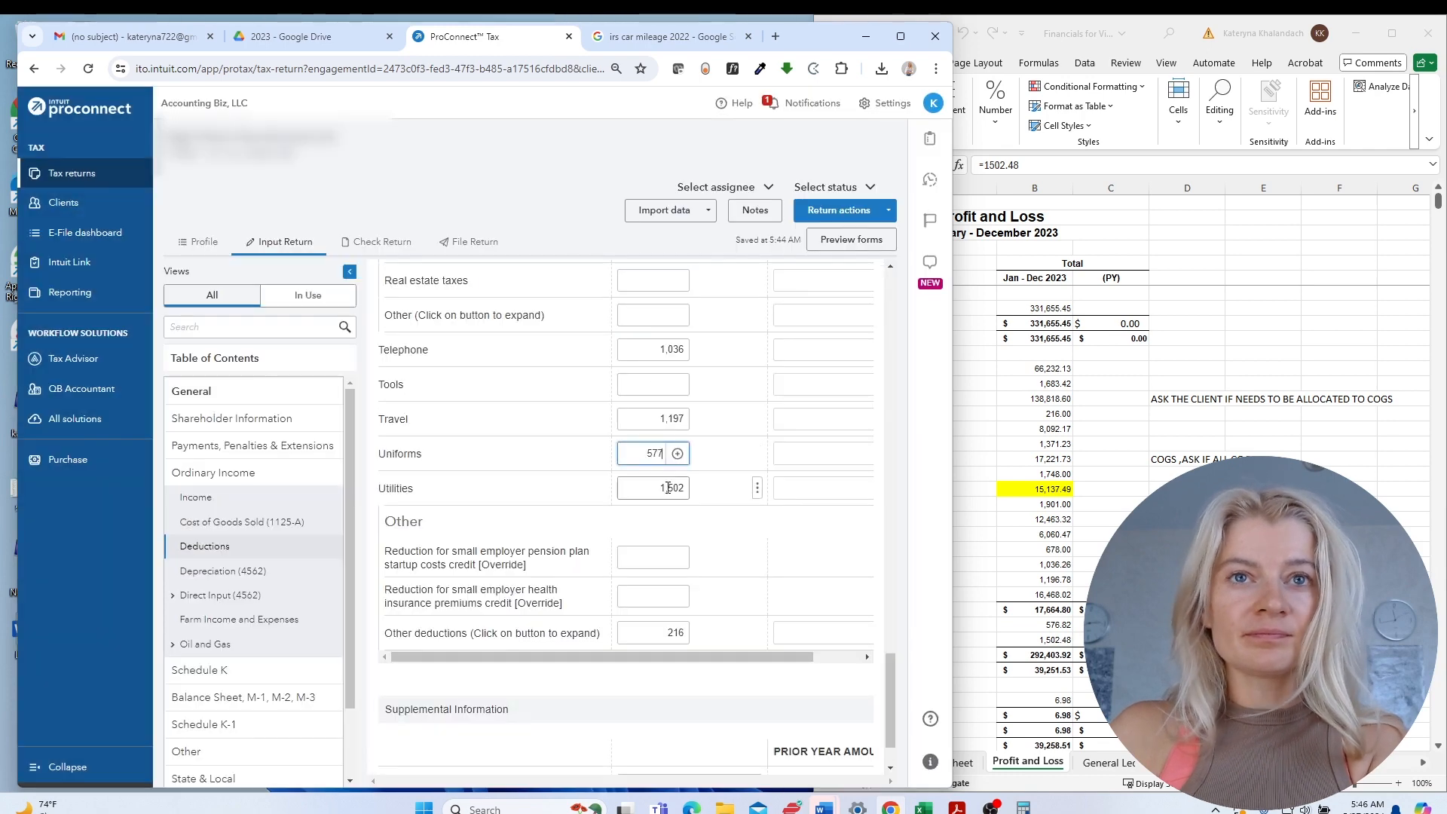
# Enter the Meals & Entertainment amount of 15,137.49 as Meals in full (50% deductible).
pyautogui.click(1035, 490)
pyautogui.hotkey('ctrl', 'c')
pyautogui.scroll(8, 598, 502)
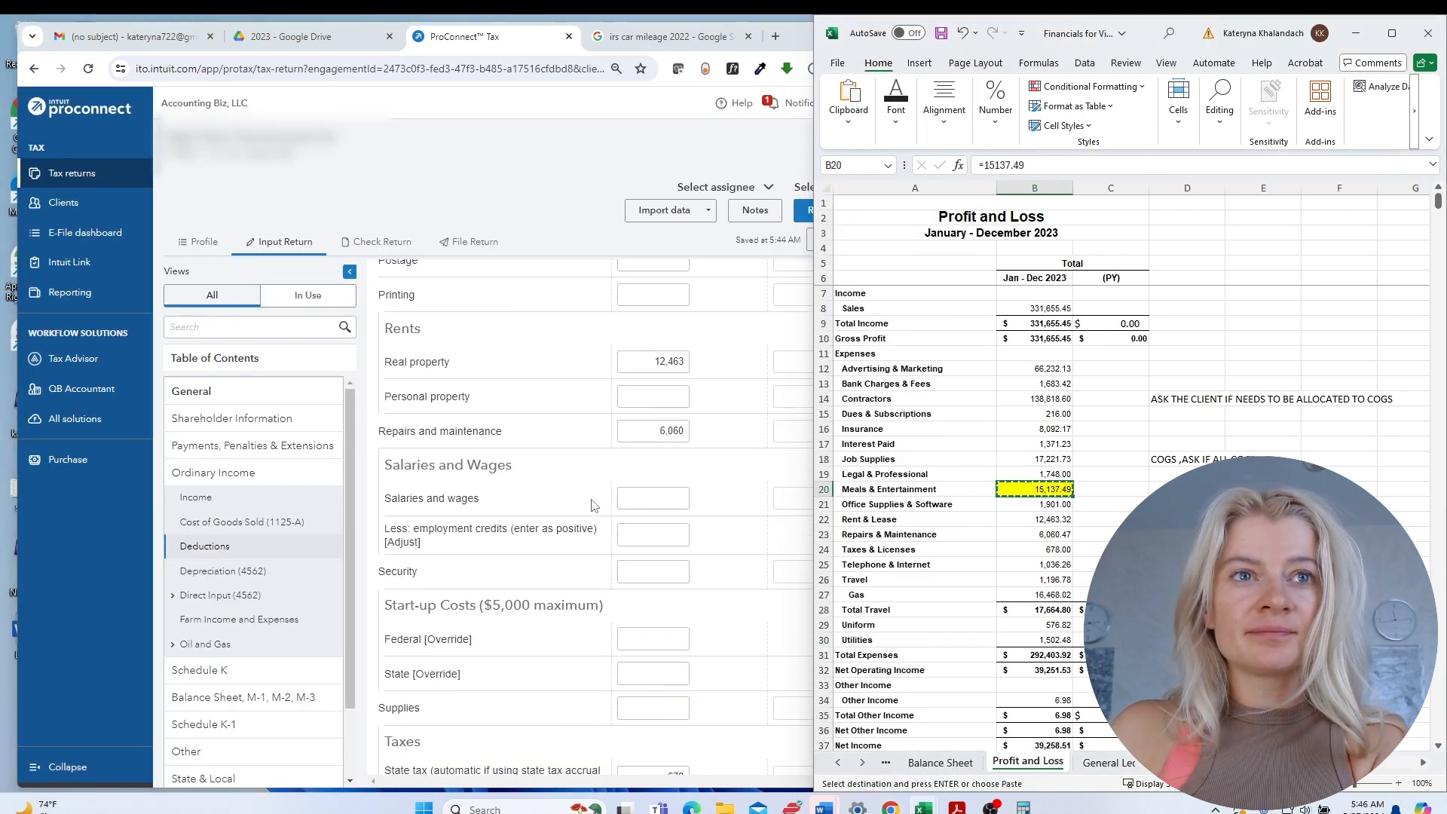
pyautogui.click(664, 397)
pyautogui.click(650, 433)
# In the return's Income section, enter the Profit and Loss Other Income amount of 6.98 as an Other income line.
pyautogui.click(205, 498)
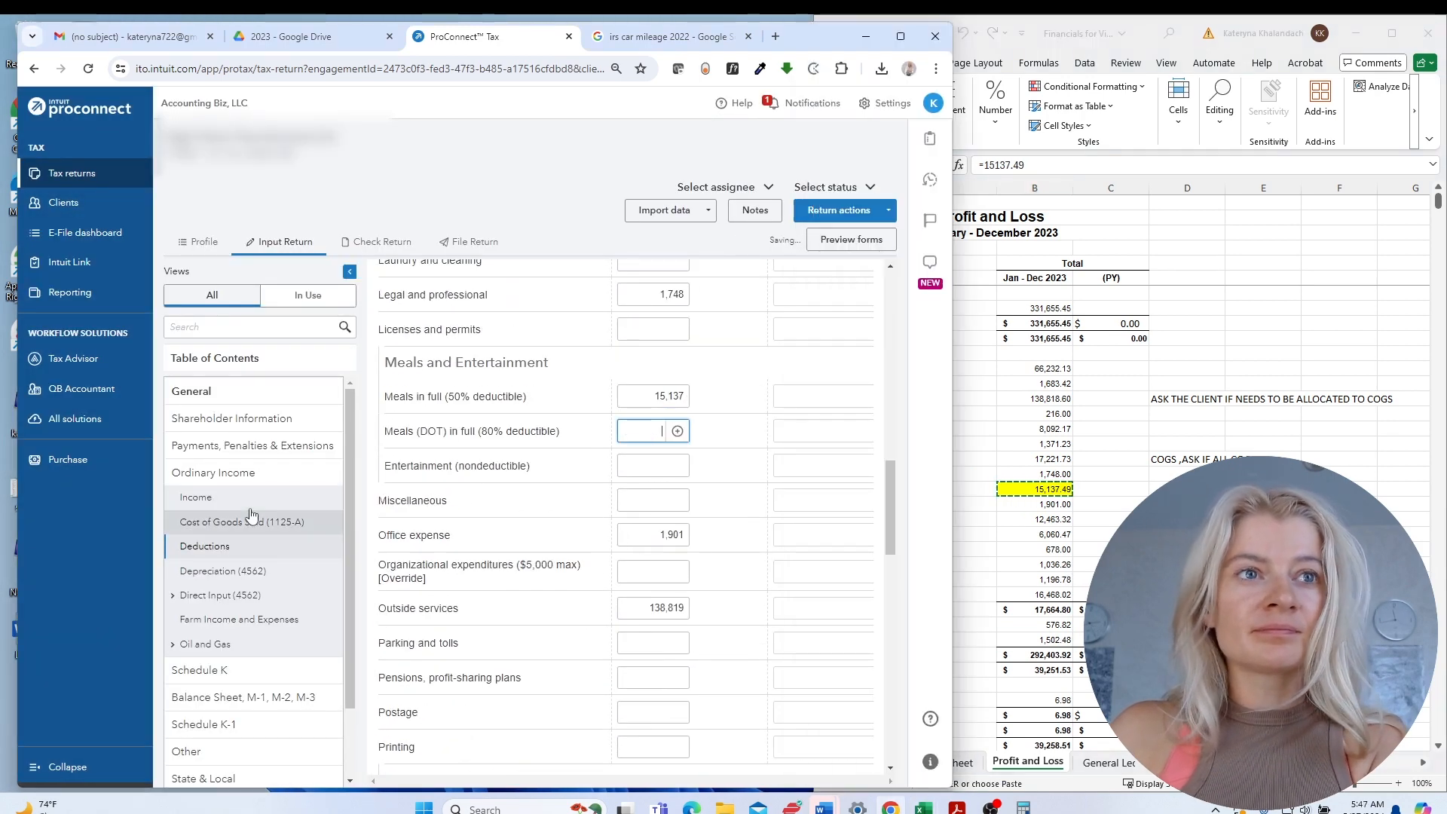
pyautogui.click(1015, 523)
pyautogui.click(1035, 701)
pyautogui.hotkey('ctrl', 'c')
pyautogui.scroll(-3, 617, 571)
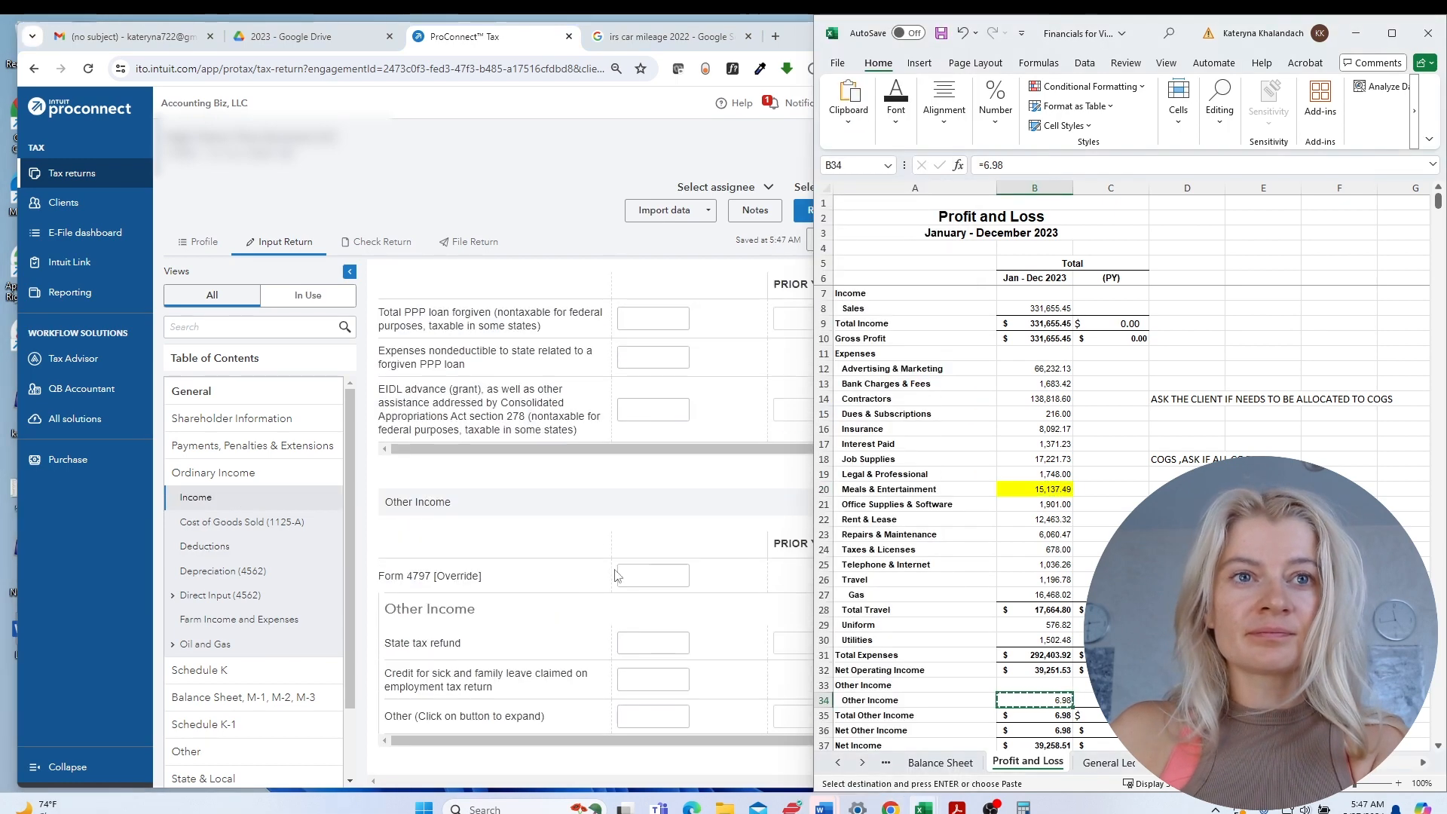
pyautogui.moveTo(637, 737); pyautogui.dragTo(546, 734)
pyautogui.click(659, 716)
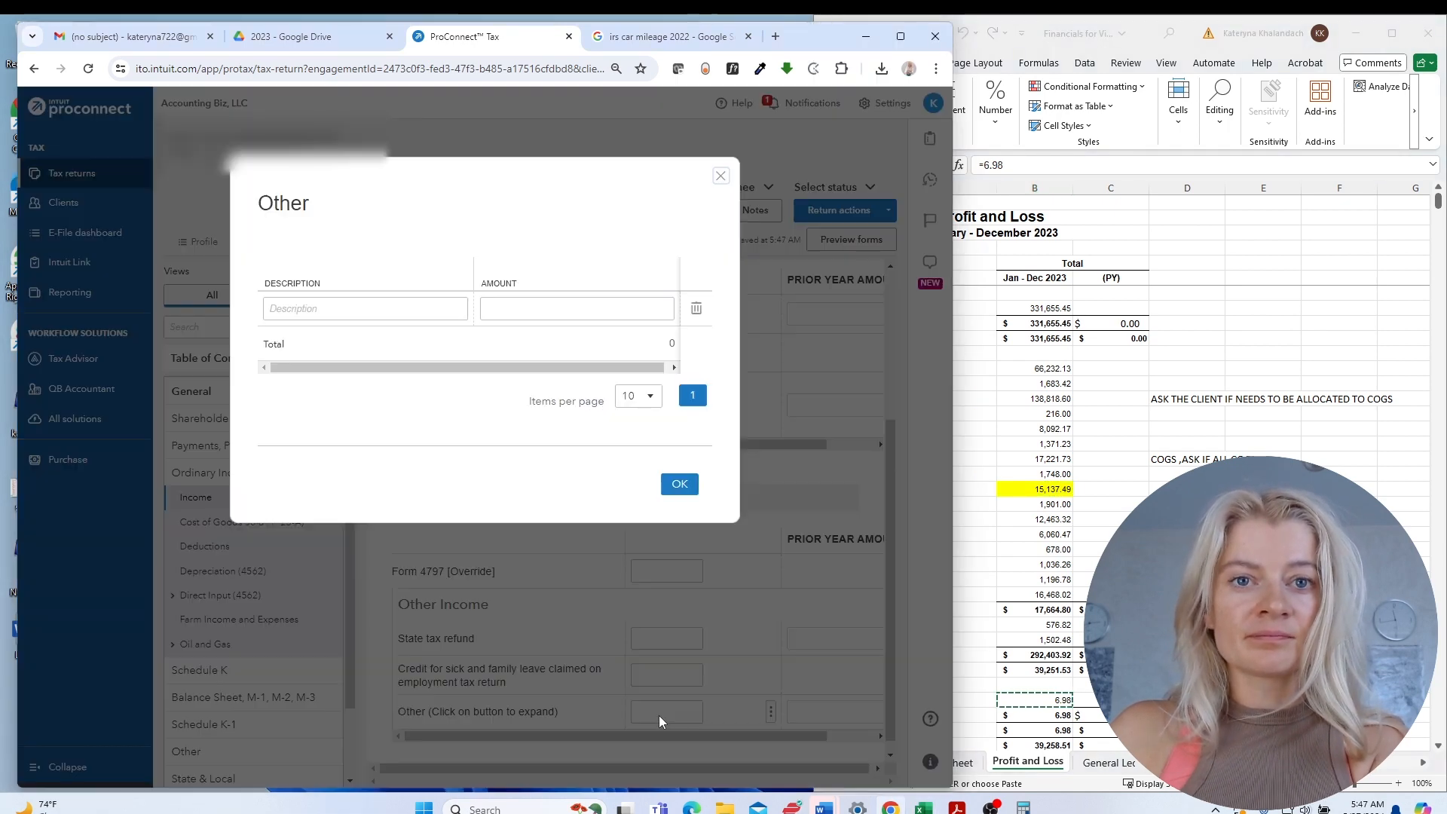
pyautogui.click(575, 309)
pyautogui.hotkey('ctrl', 'v')
# Describe the new other income line as Other Income and accept the entry.
pyautogui.click(984, 702)
pyautogui.click(897, 703)
pyautogui.hotkey('ctrl', 'c')
pyautogui.click(310, 309)
pyautogui.hotkey('ctrl', 'v')
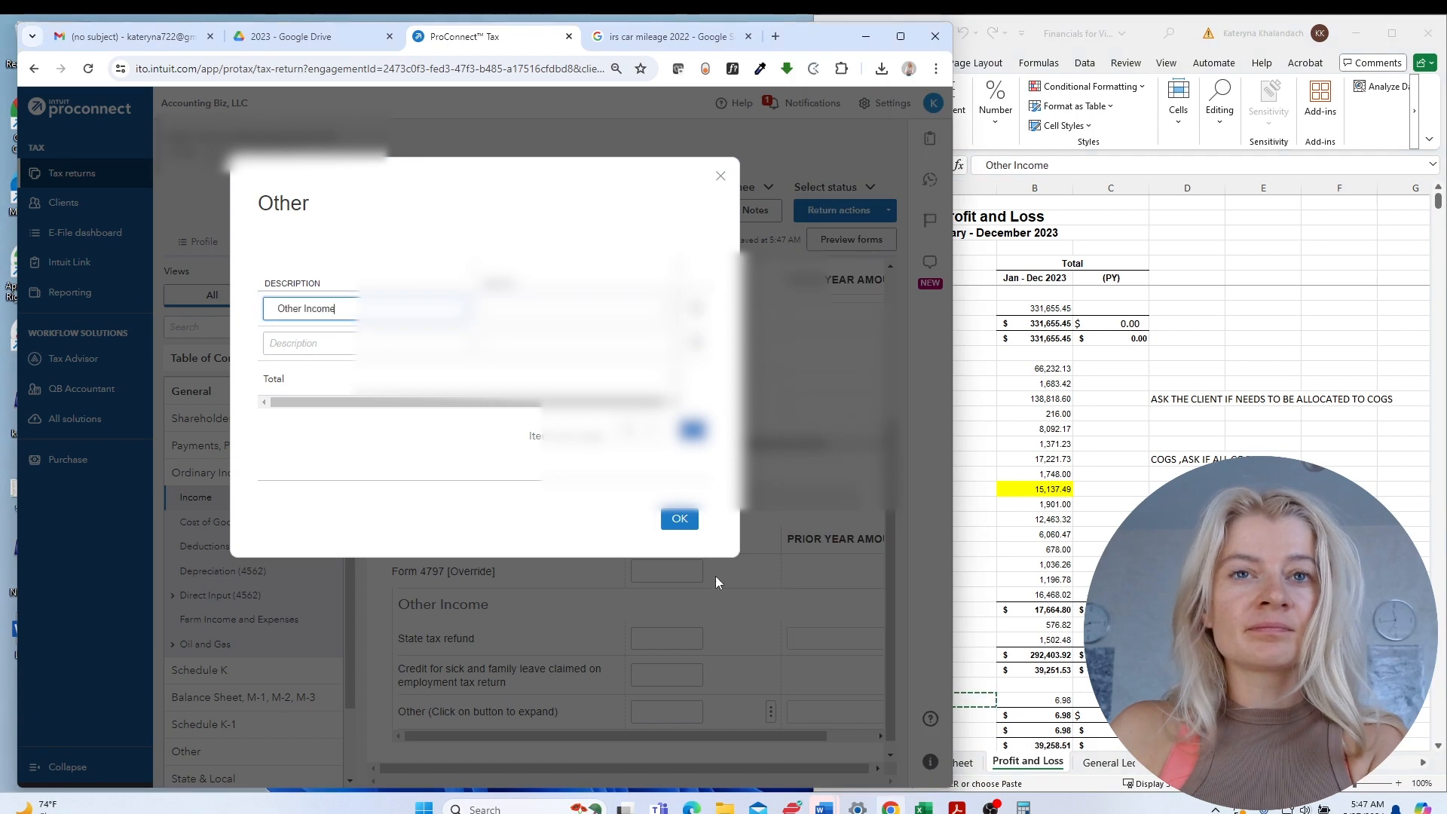
pyautogui.click(680, 518)
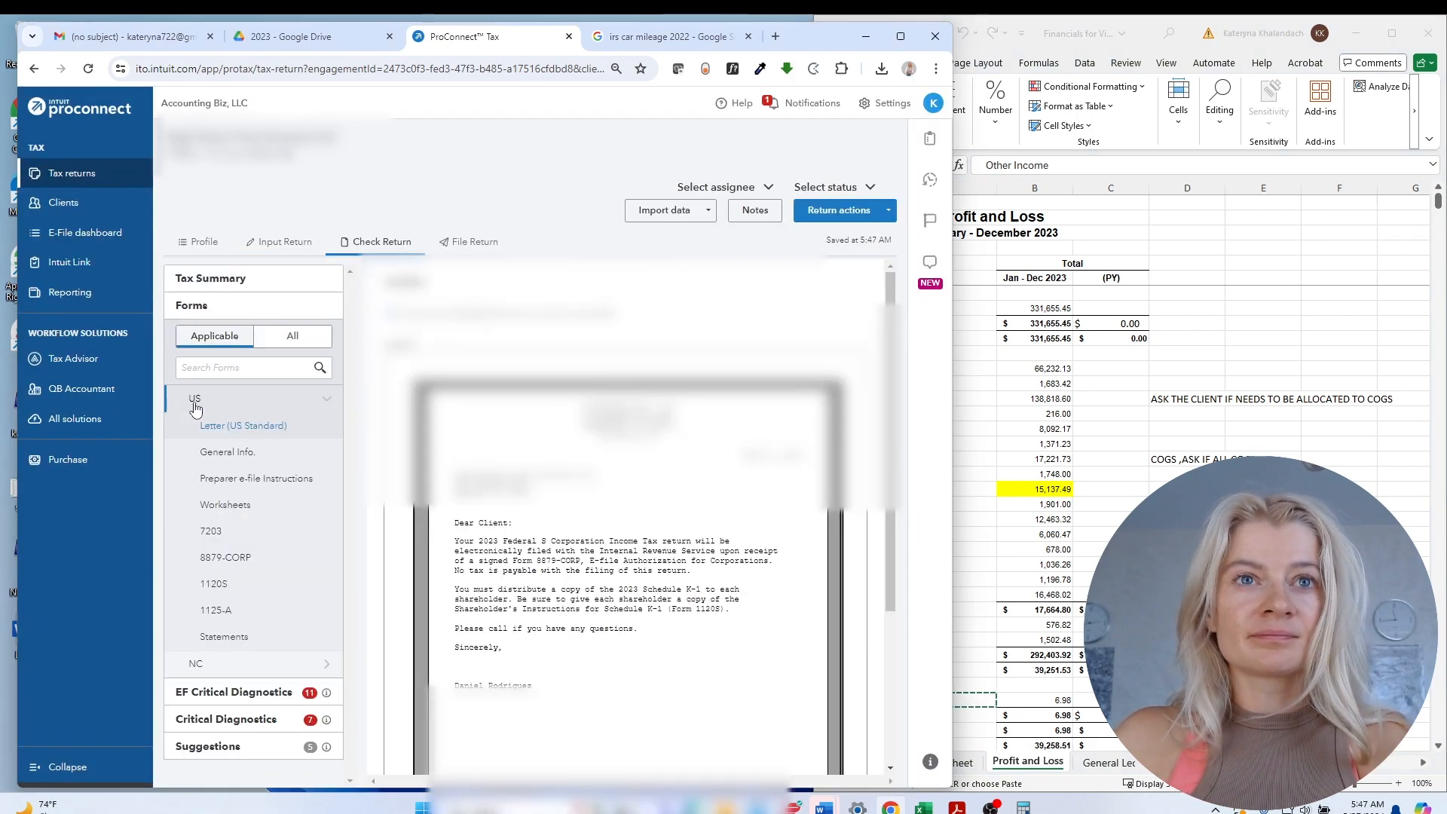
# Open Form 1120S for checking and compare its ordinary business income with the Profit and Loss sheet's Taxable Income.
pyautogui.click(241, 588)
pyautogui.scroll(-2, 603, 572)
pyautogui.click(1056, 702)
pyautogui.scroll(-3, 1056, 703)
pyautogui.scroll(-3, 1056, 703)
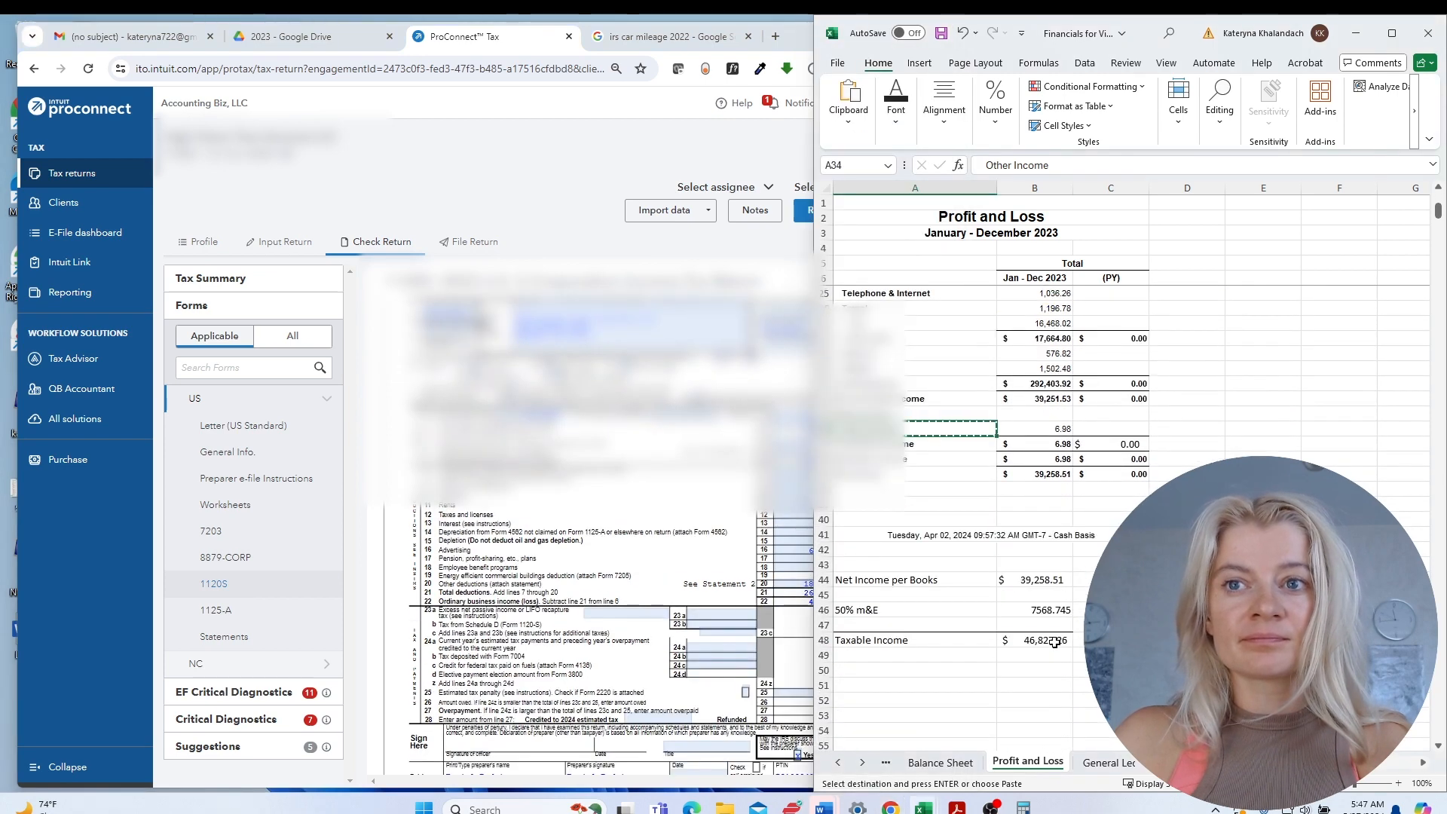
pyautogui.click(1053, 641)
pyautogui.click(731, 508)
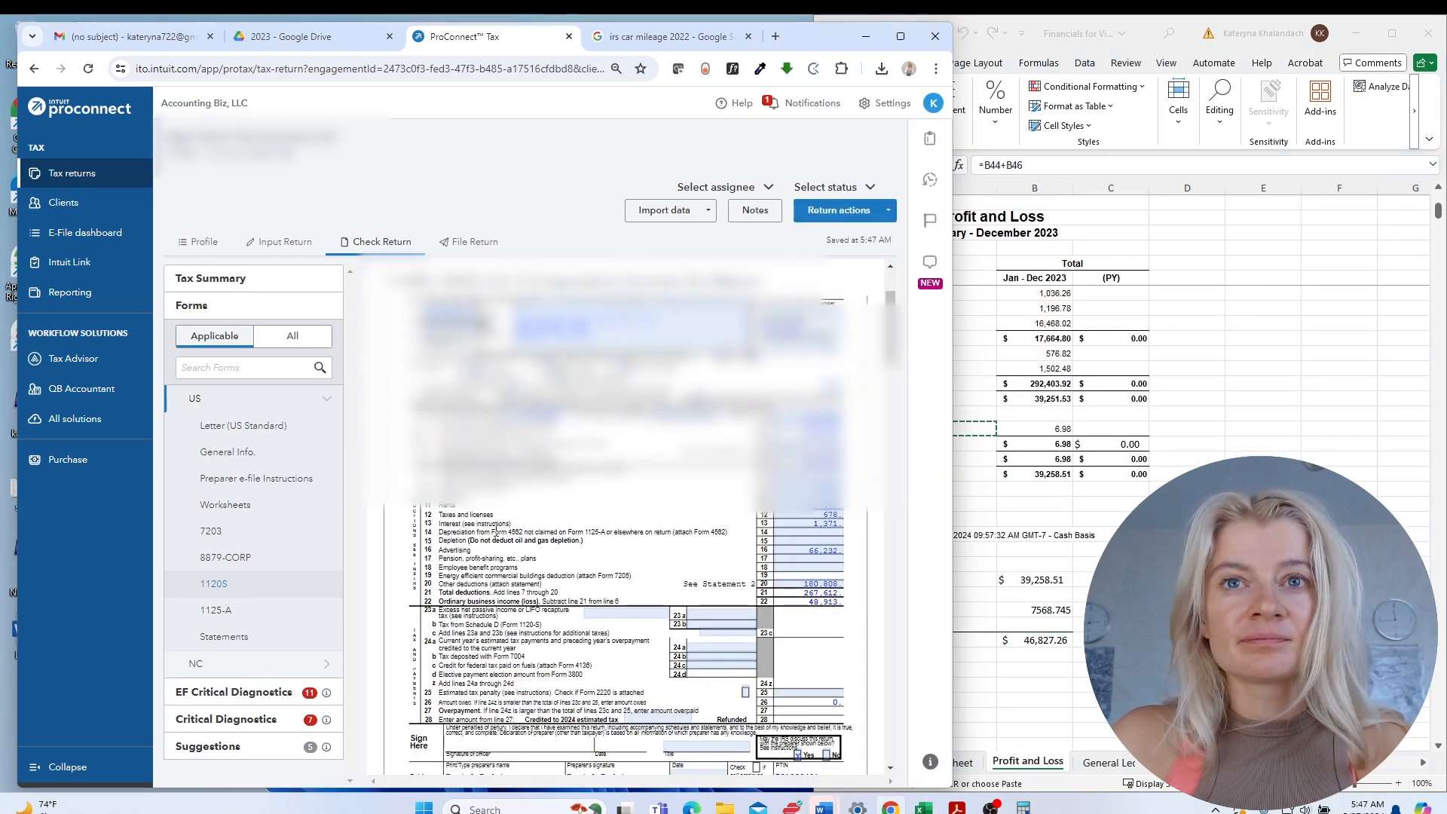
# Enter the form's ordinary business income in cell B50 and subtract the Taxable Income in B48 from it in B51.
pyautogui.click(1061, 673)
pyautogui.write('48')
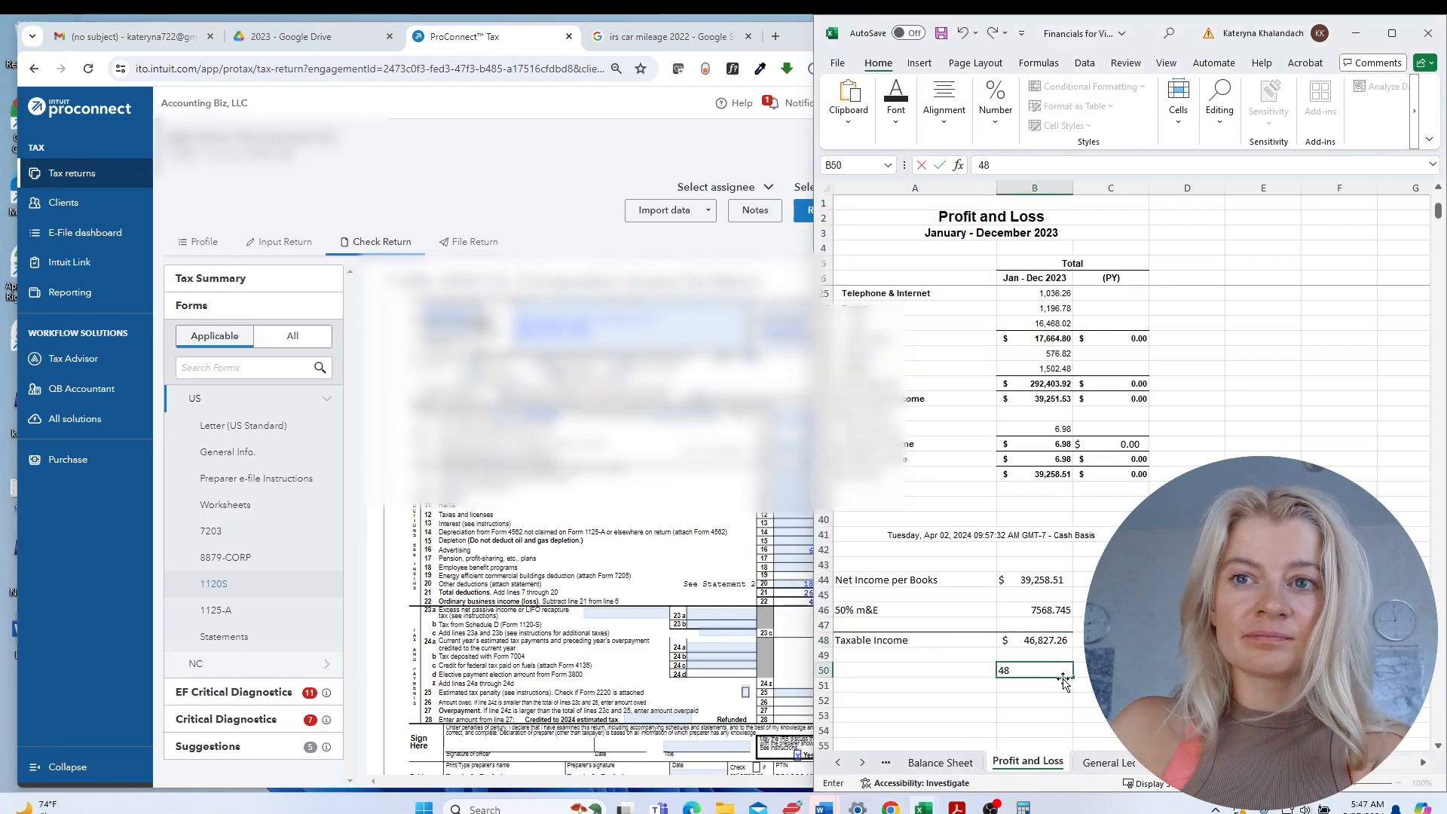
pyautogui.hotkey('alt', 'Tab')
pyautogui.hotkey('alt', 'Tab')
pyautogui.write('903')
pyautogui.press('Return')
pyautogui.write('=')
pyautogui.click(1063, 672)
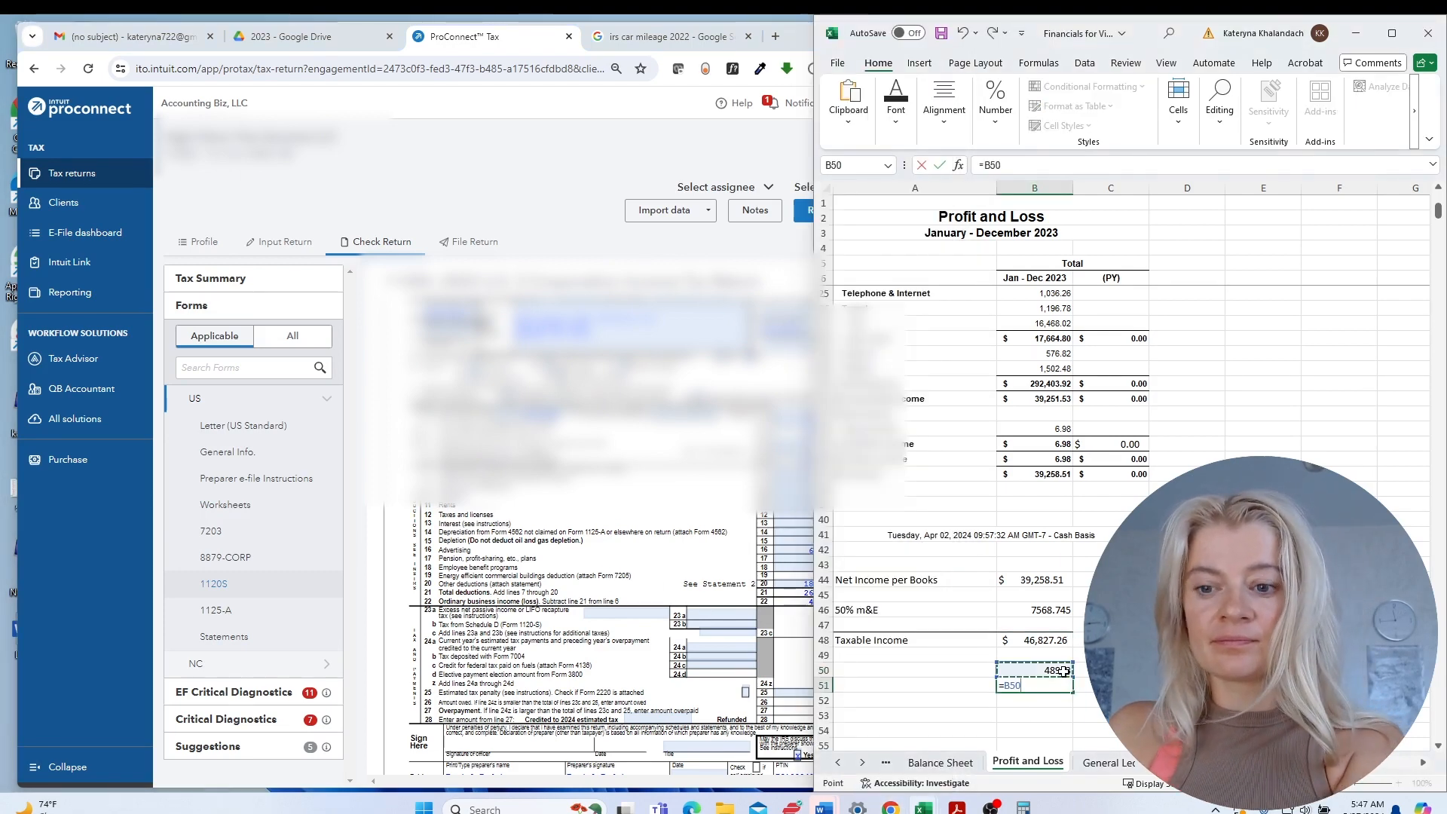
pyautogui.write('-')
pyautogui.click(1057, 641)
pyautogui.press('Return')
# Compare the Profit and Loss expense amounts with the deduction lines on Form 1120S to find the difference.
pyautogui.click(946, 551)
pyautogui.scroll(6, 988, 551)
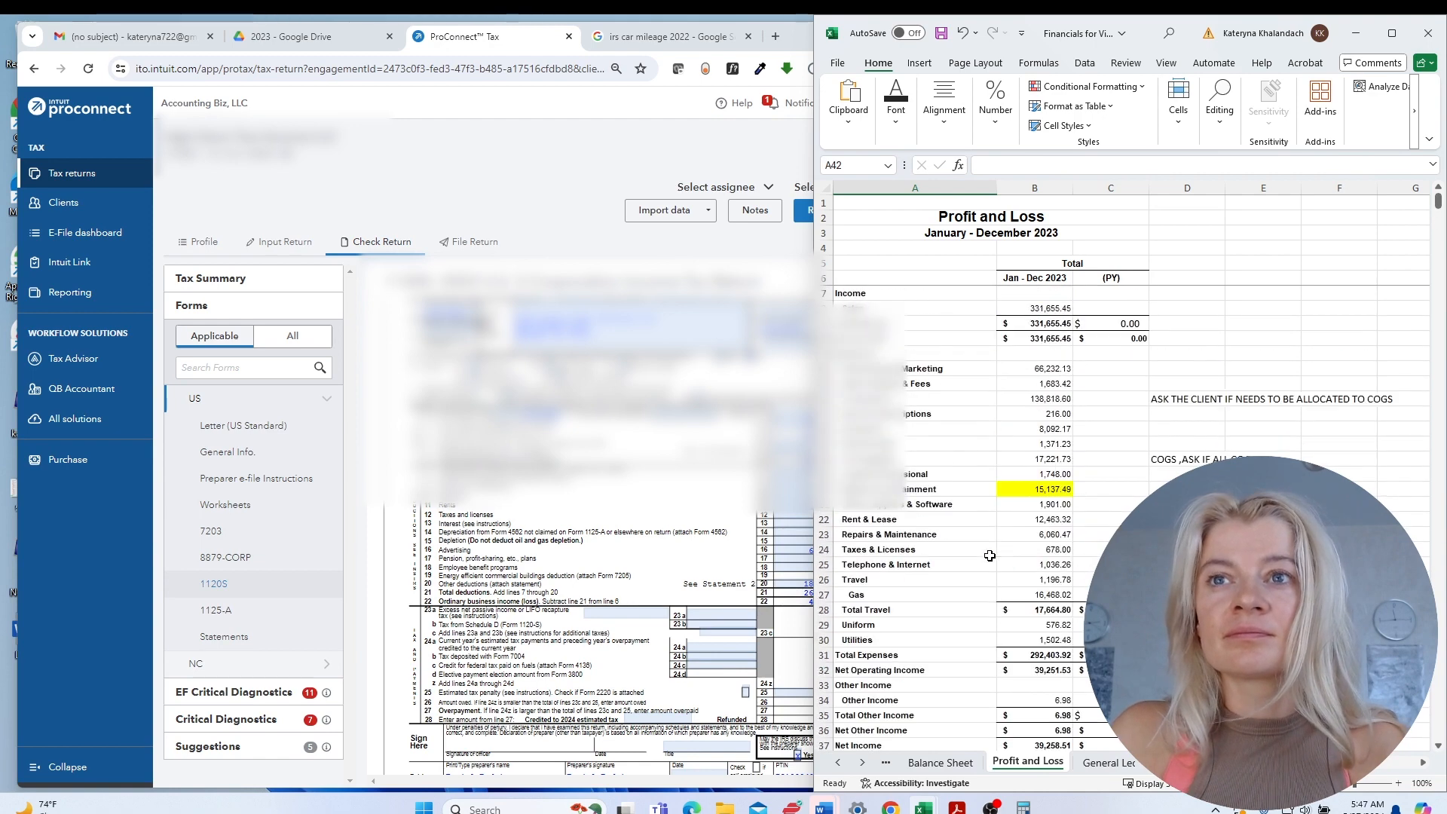
pyautogui.click(1055, 384)
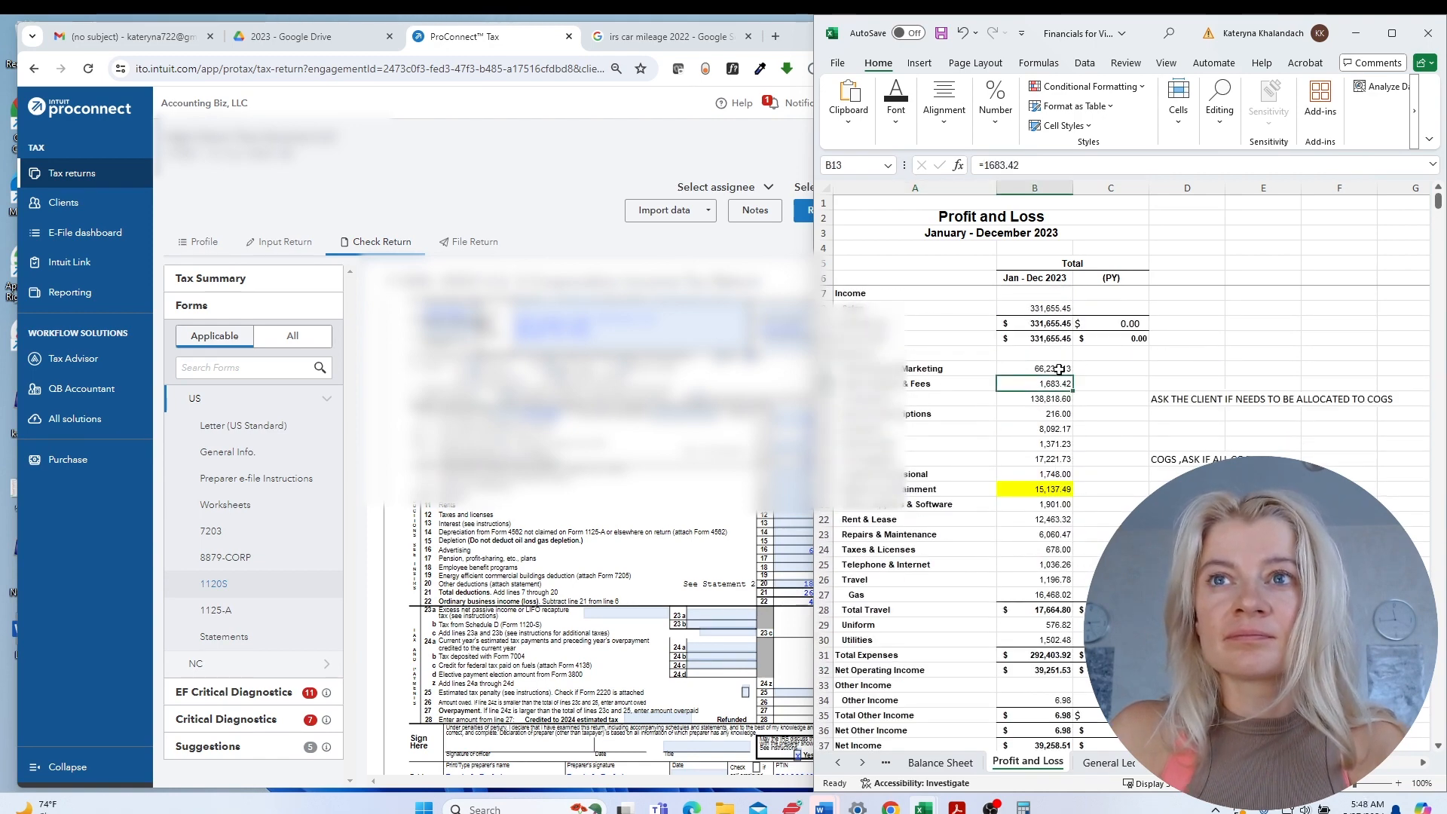
pyautogui.click(1027, 552)
pyautogui.scroll(-3, 1017, 573)
pyautogui.hotkey('alt', 'Tab')
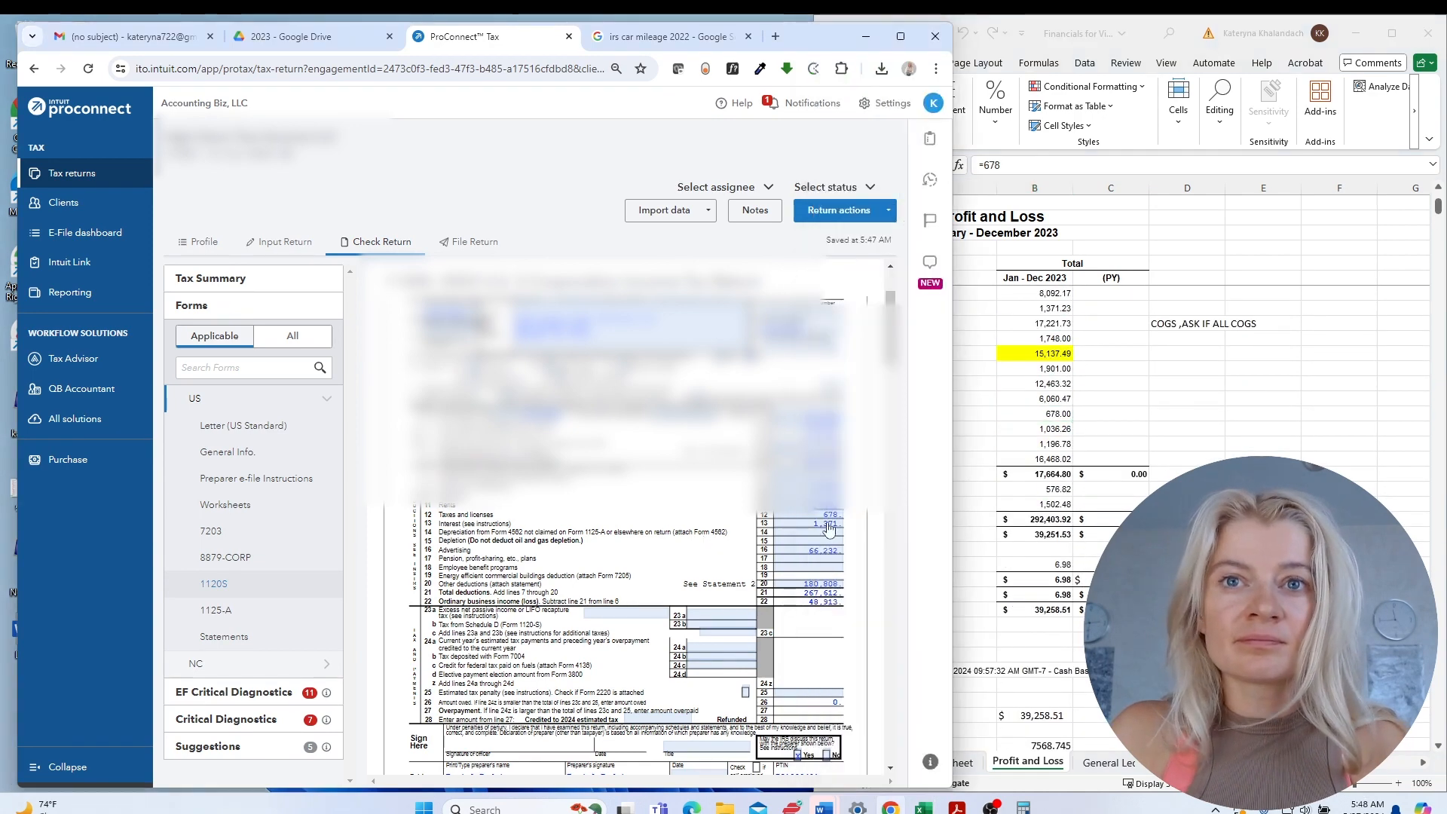
pyautogui.hotkey('alt', 'Tab')
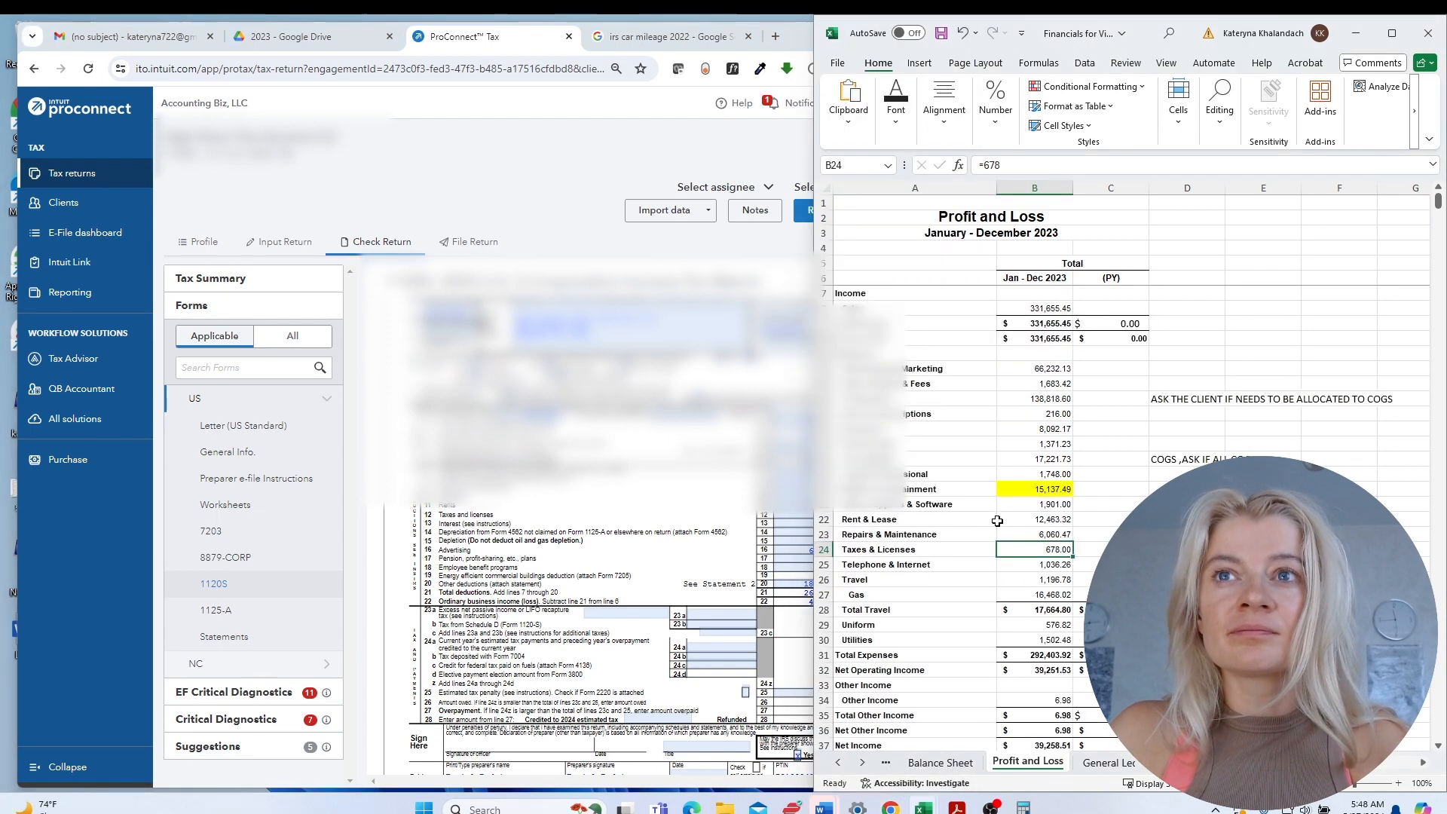
pyautogui.click(653, 543)
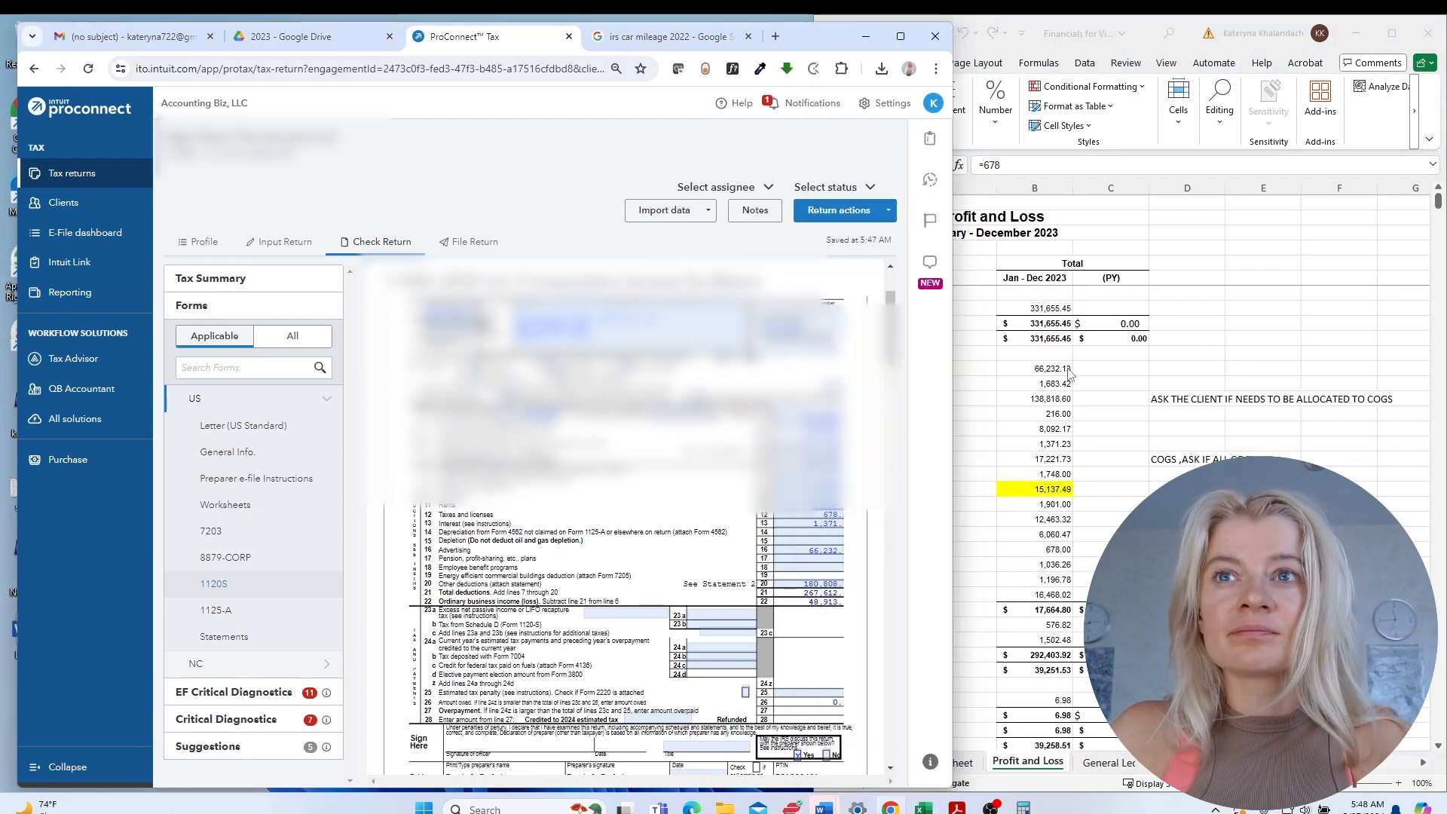
# Open the federal Statements and compare the Line 20 Other Deductions with the Gas, Utilities and Legal & Professional amounts on the Profit and Loss sheet.
pyautogui.click(226, 638)
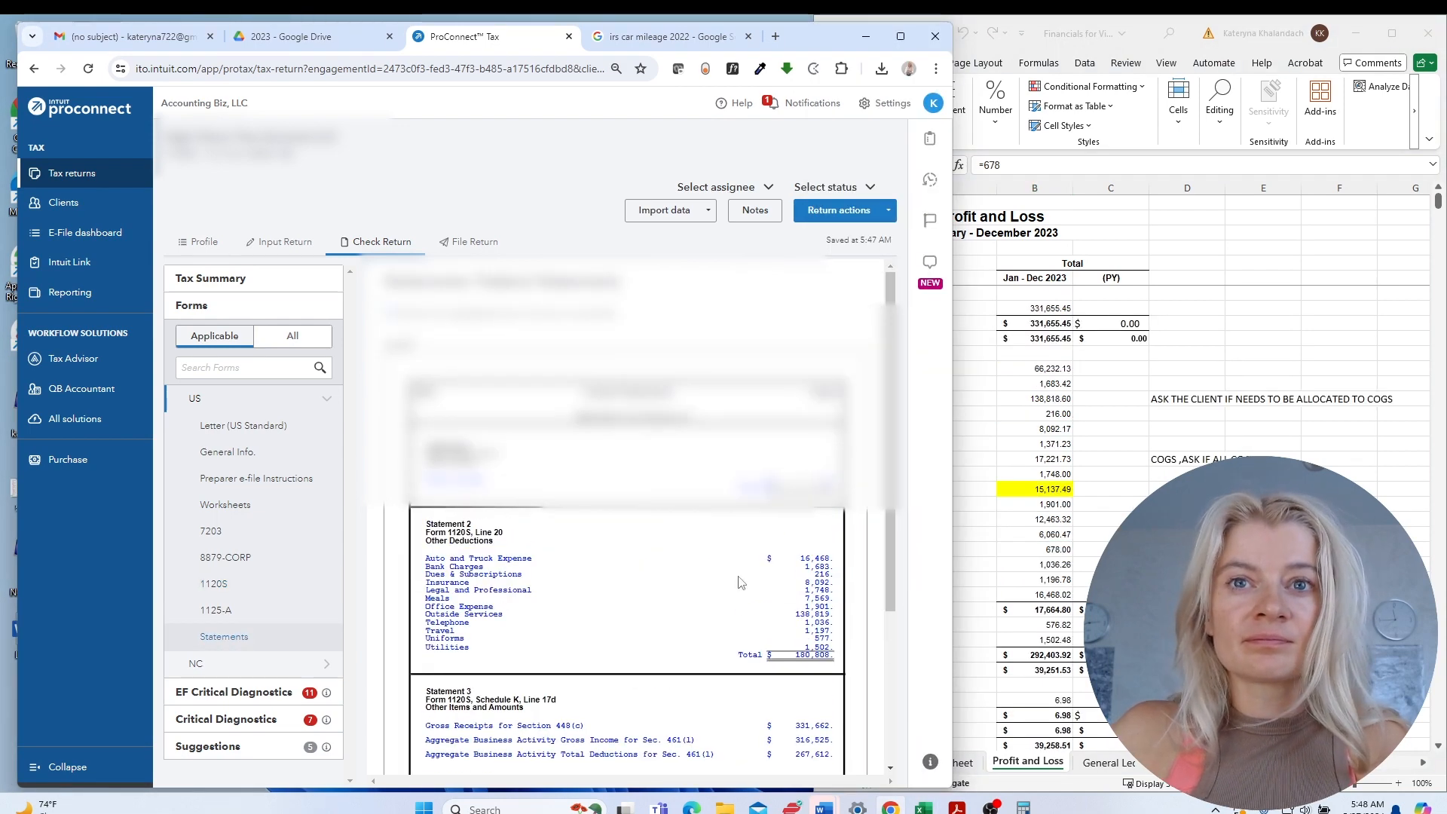
pyautogui.scroll(-1, 738, 582)
pyautogui.hotkey('alt', 'Tab')
pyautogui.click(1062, 596)
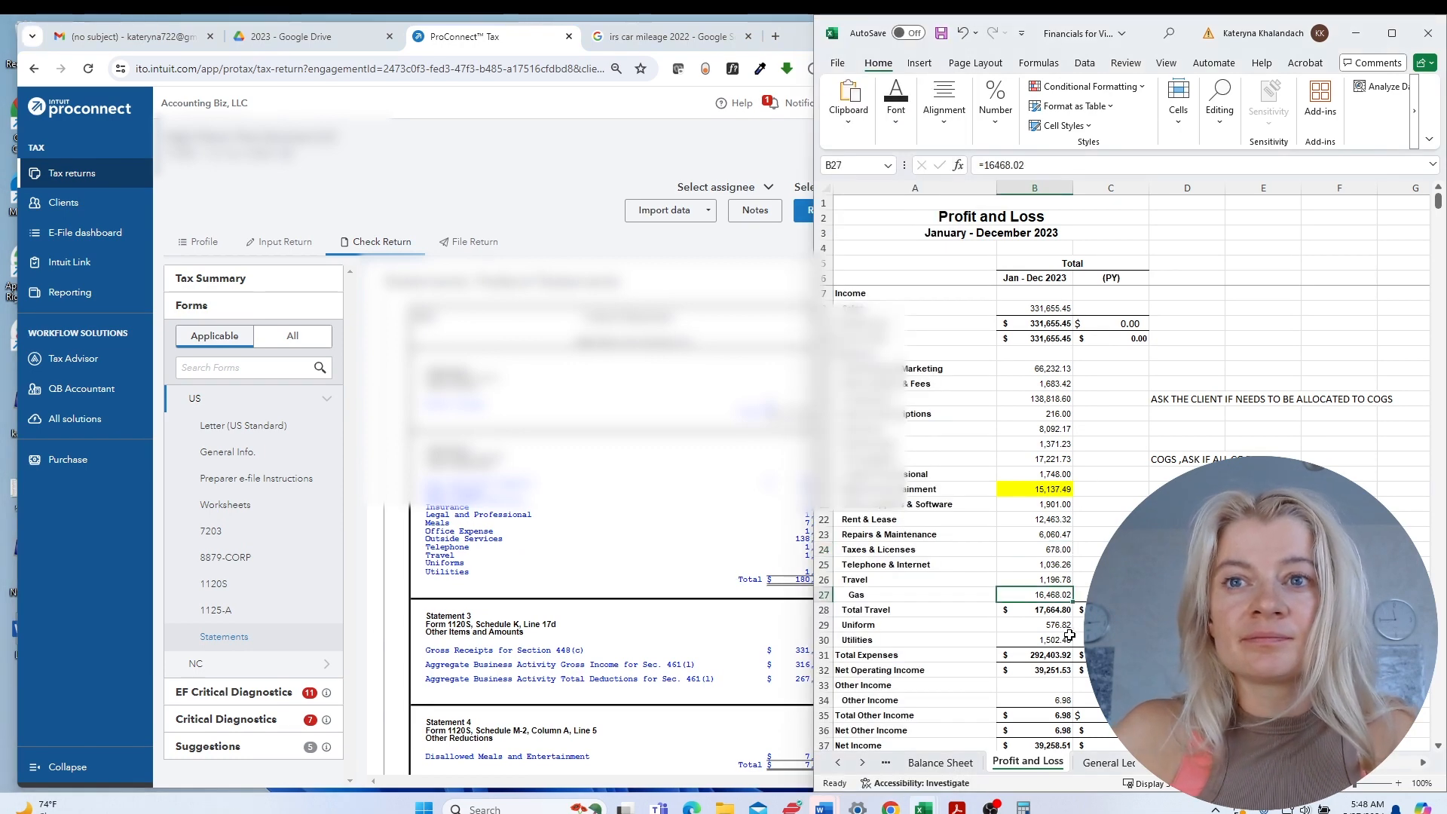
pyautogui.hotkey('alt', 'Tab')
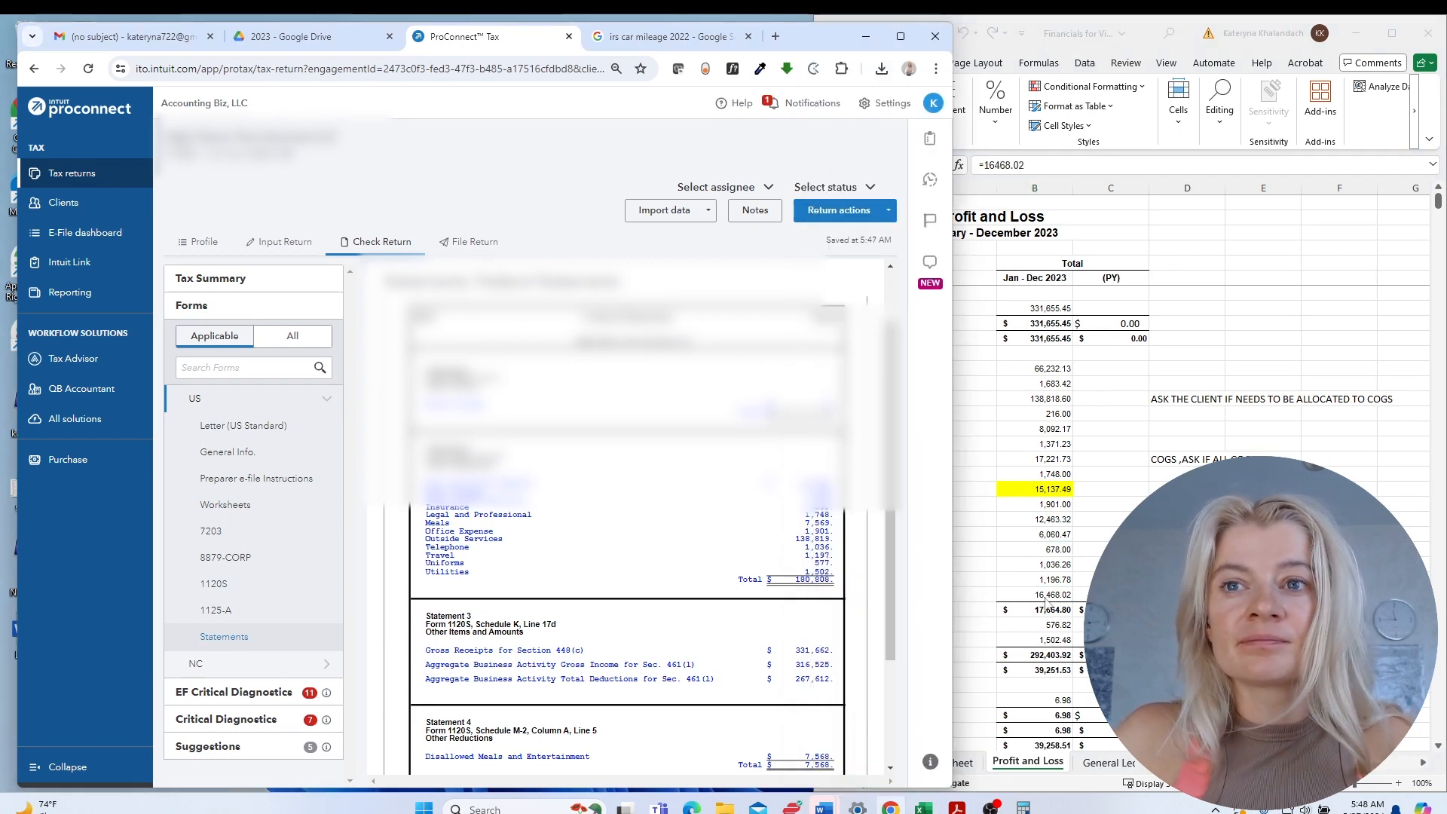
pyautogui.hotkey('alt', 'Tab')
pyautogui.press('Down')
pyautogui.press('Down')
pyautogui.press('Down')
pyautogui.hotkey('alt', 'Tab')
pyautogui.hotkey('alt', 'Tab')
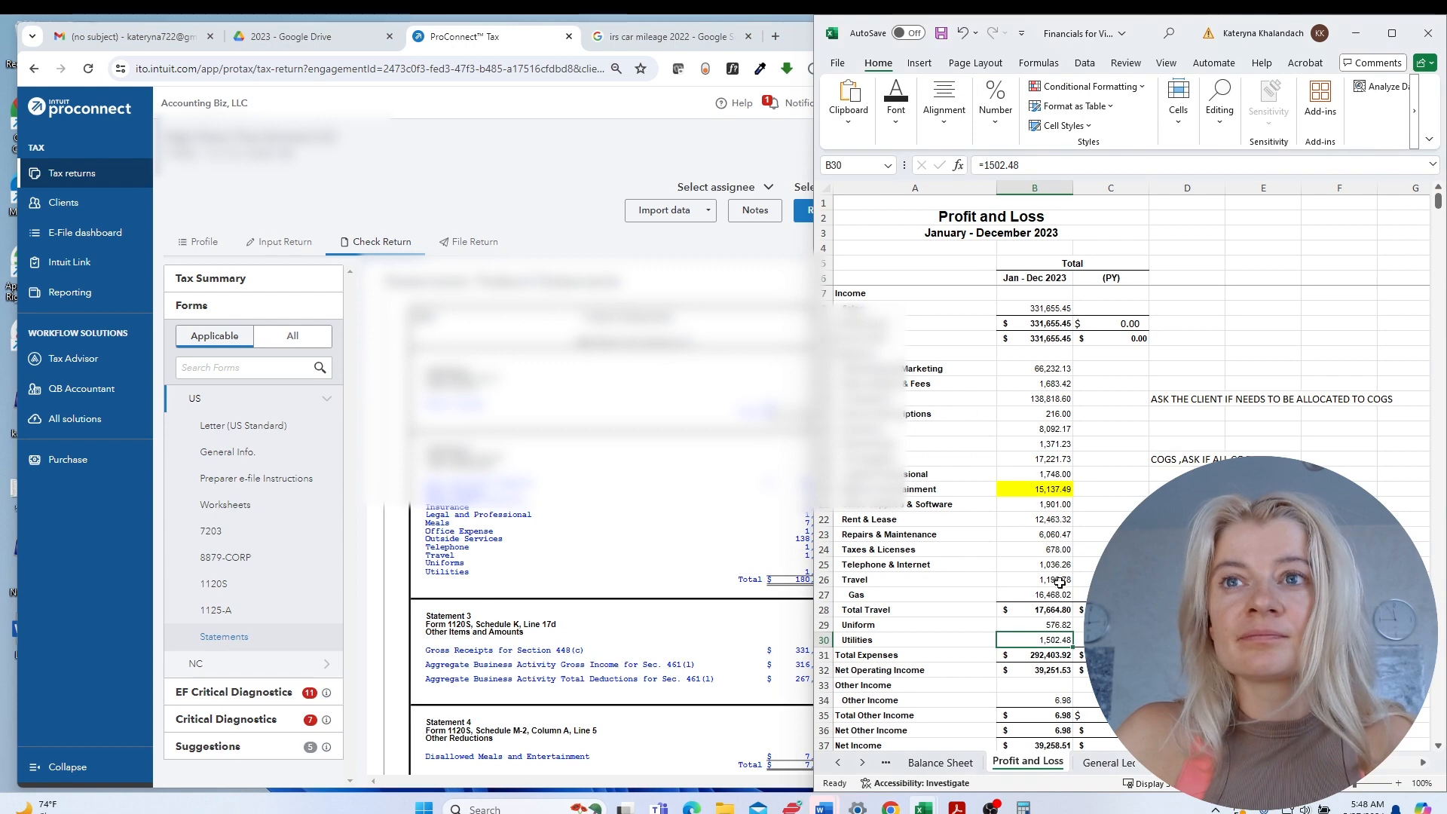
pyautogui.click(1046, 473)
pyautogui.hotkey('alt', 'Tab')
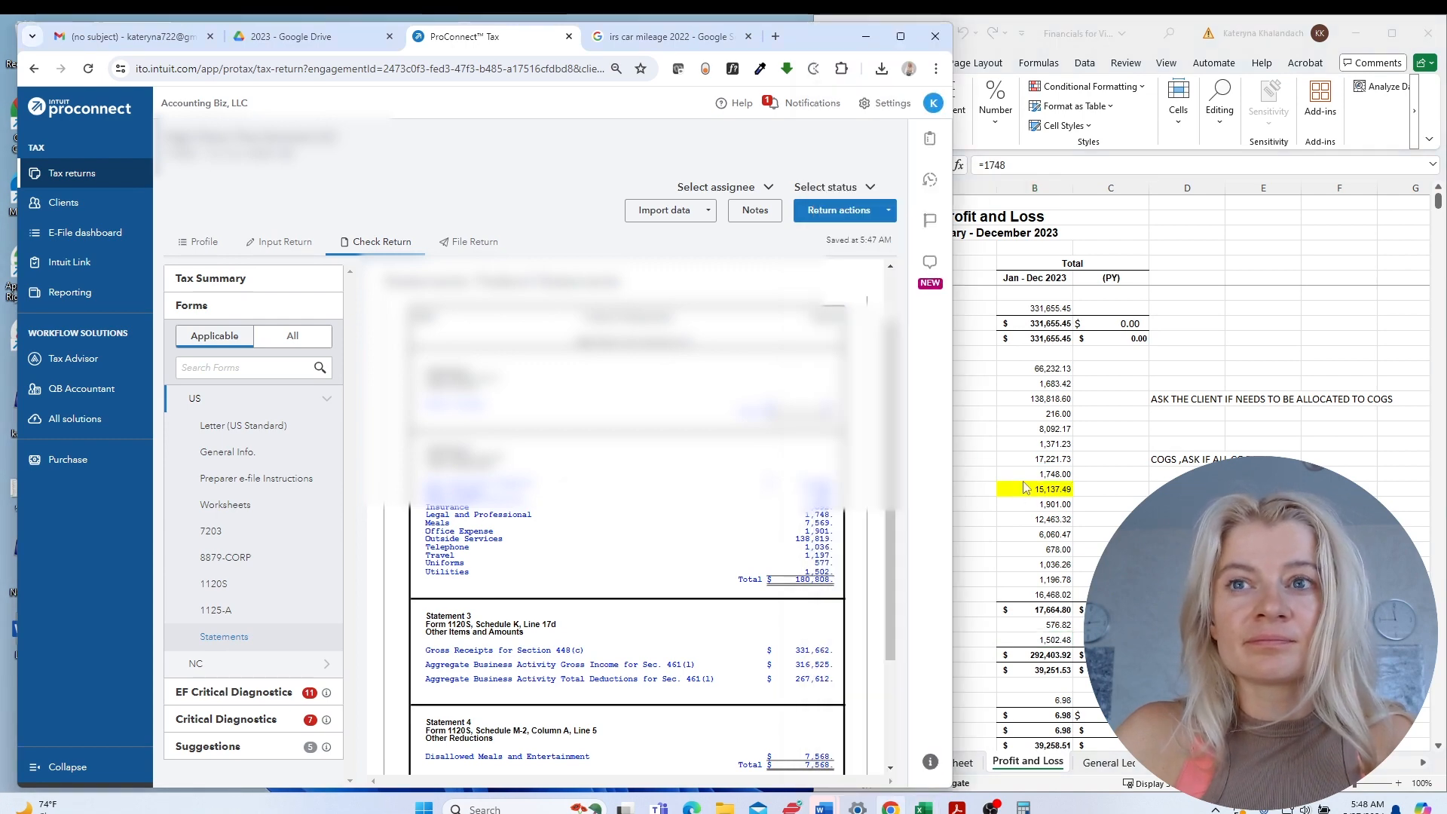
pyautogui.hotkey('alt', 'Tab')
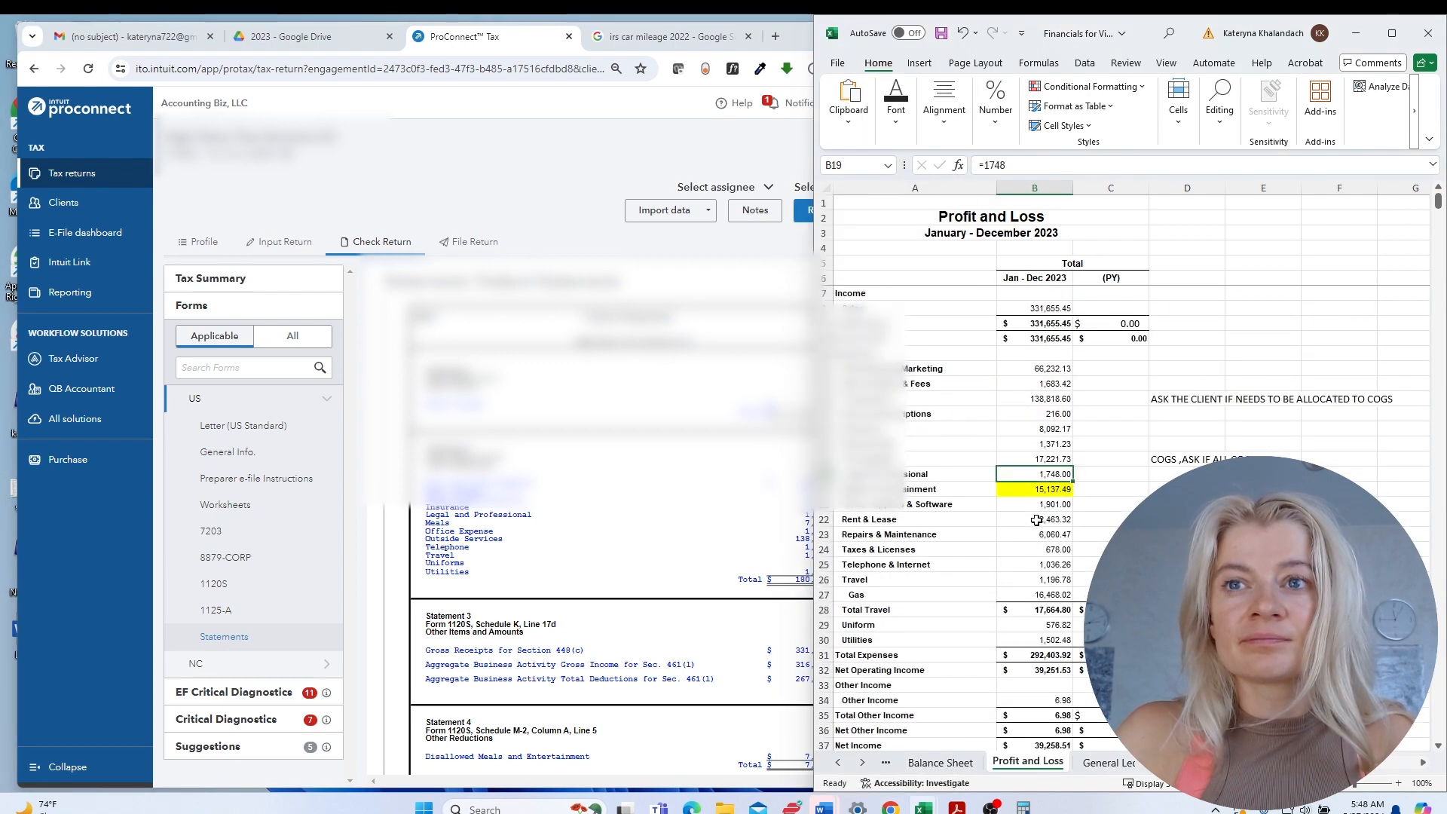
# Open the Deductions input for Ordinary Income and review the entered expense amounts against the Profit and Loss sheet.
pyautogui.click(285, 242)
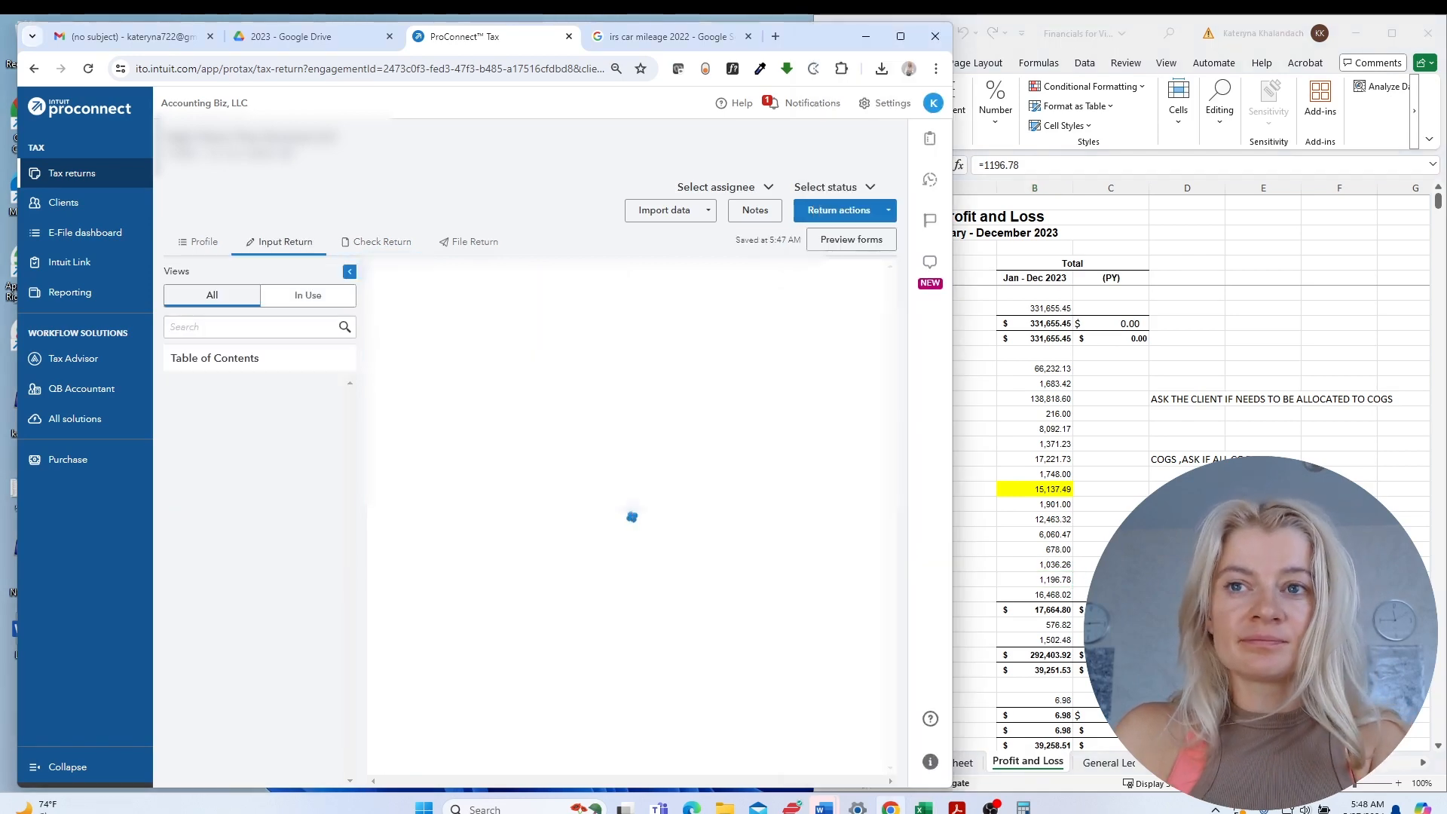
pyautogui.click(1050, 578)
pyautogui.hotkey('ctrl', 'c')
pyautogui.click(205, 547)
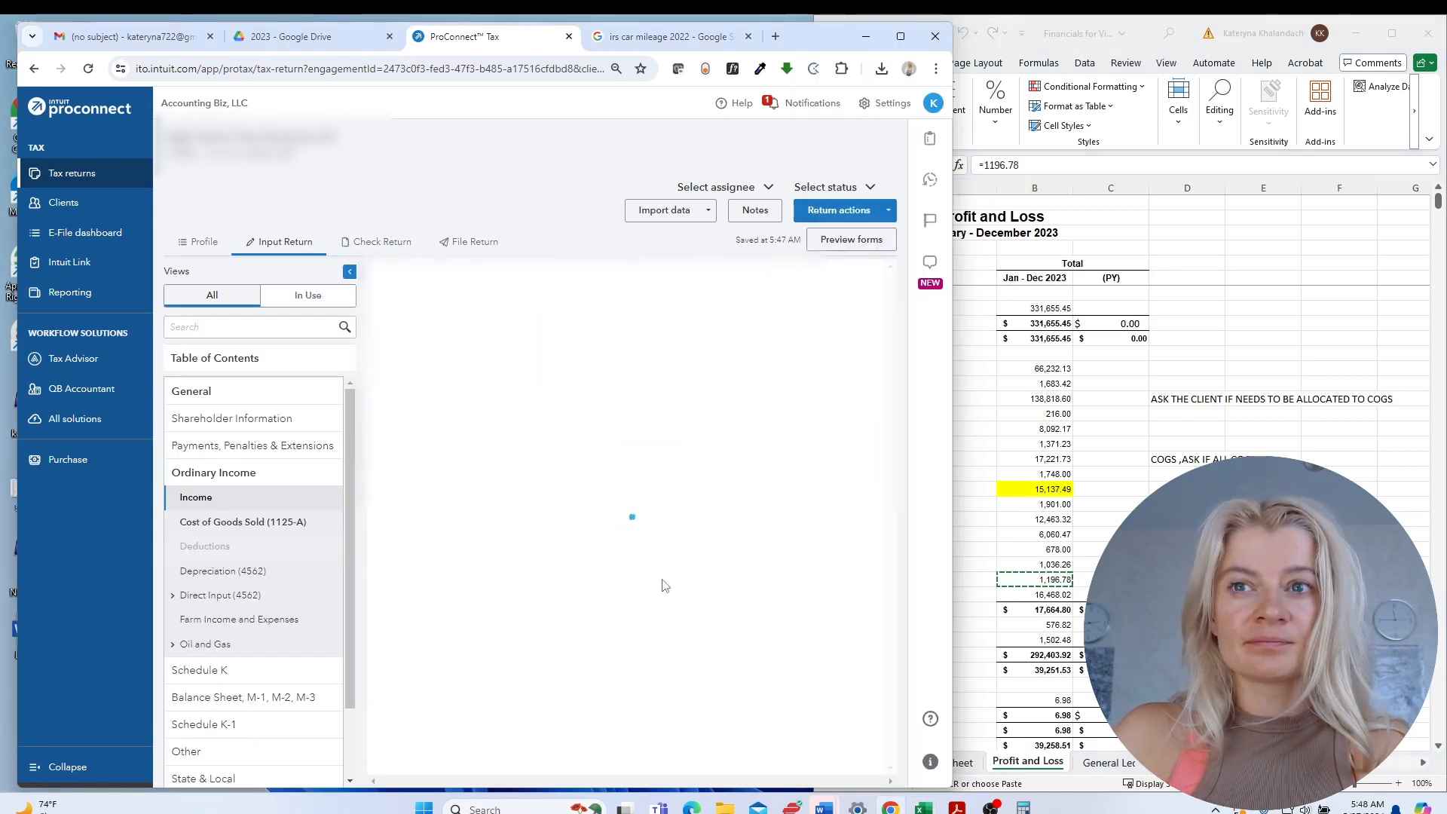
pyautogui.scroll(-17, 612, 567)
pyautogui.scroll(-10, 614, 575)
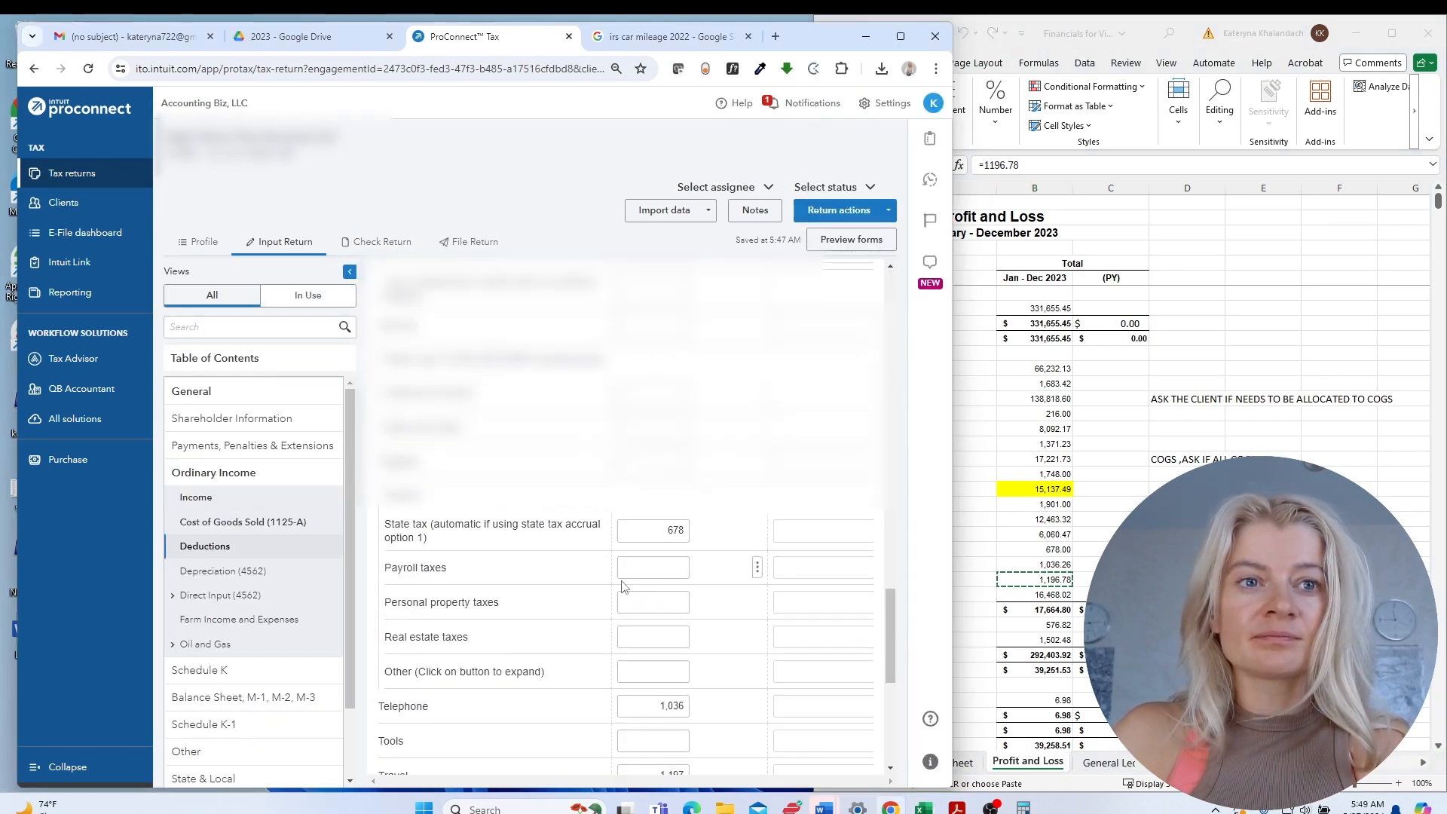
pyautogui.scroll(12, 663, 558)
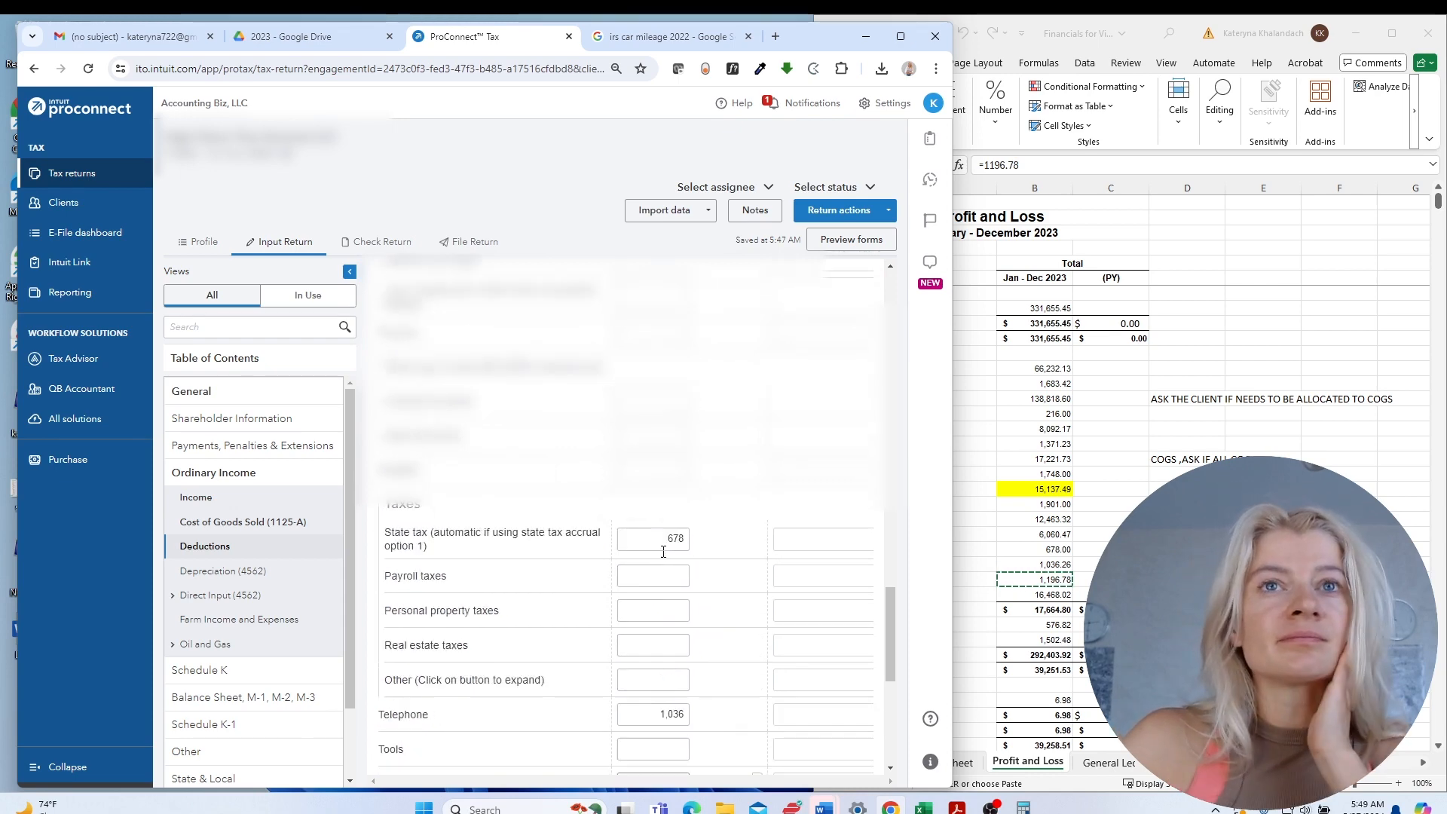
pyautogui.scroll(3, 663, 554)
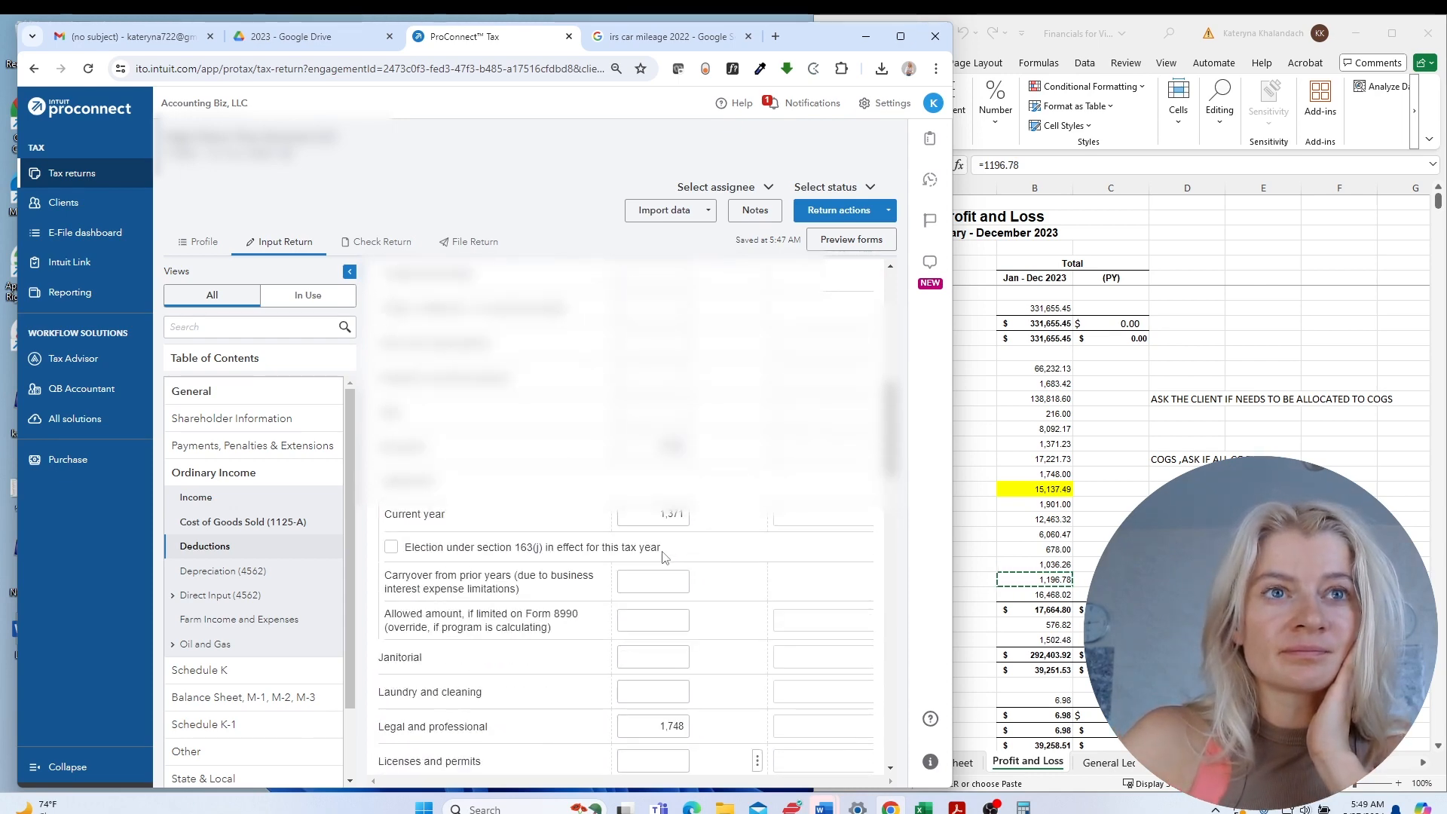
pyautogui.scroll(12, 664, 556)
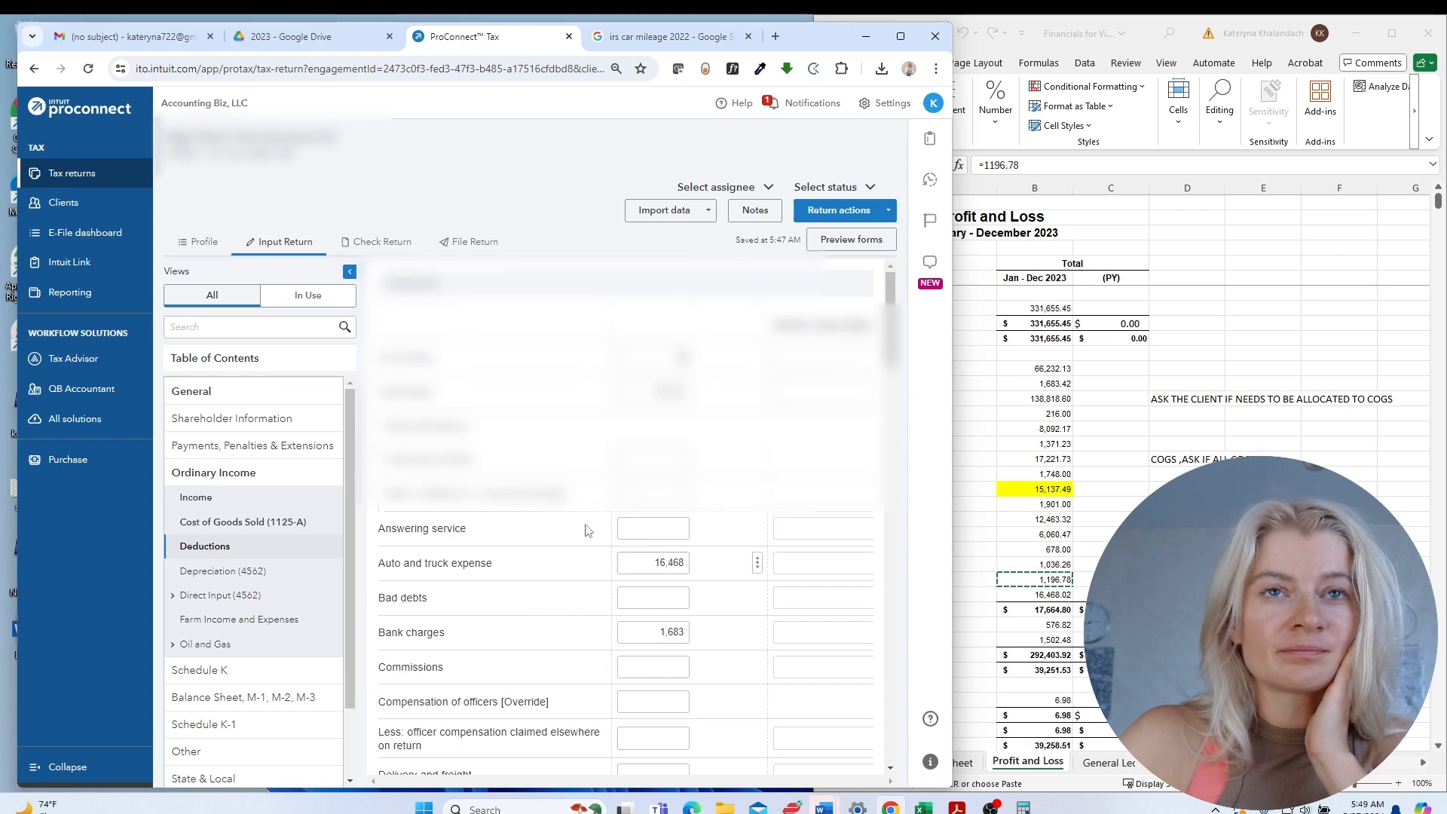
# Return to Form 1120S for checking and compare its Schedule M-1 and M-2 amounts with the Taxable Income in B48.
pyautogui.click(397, 242)
pyautogui.click(189, 402)
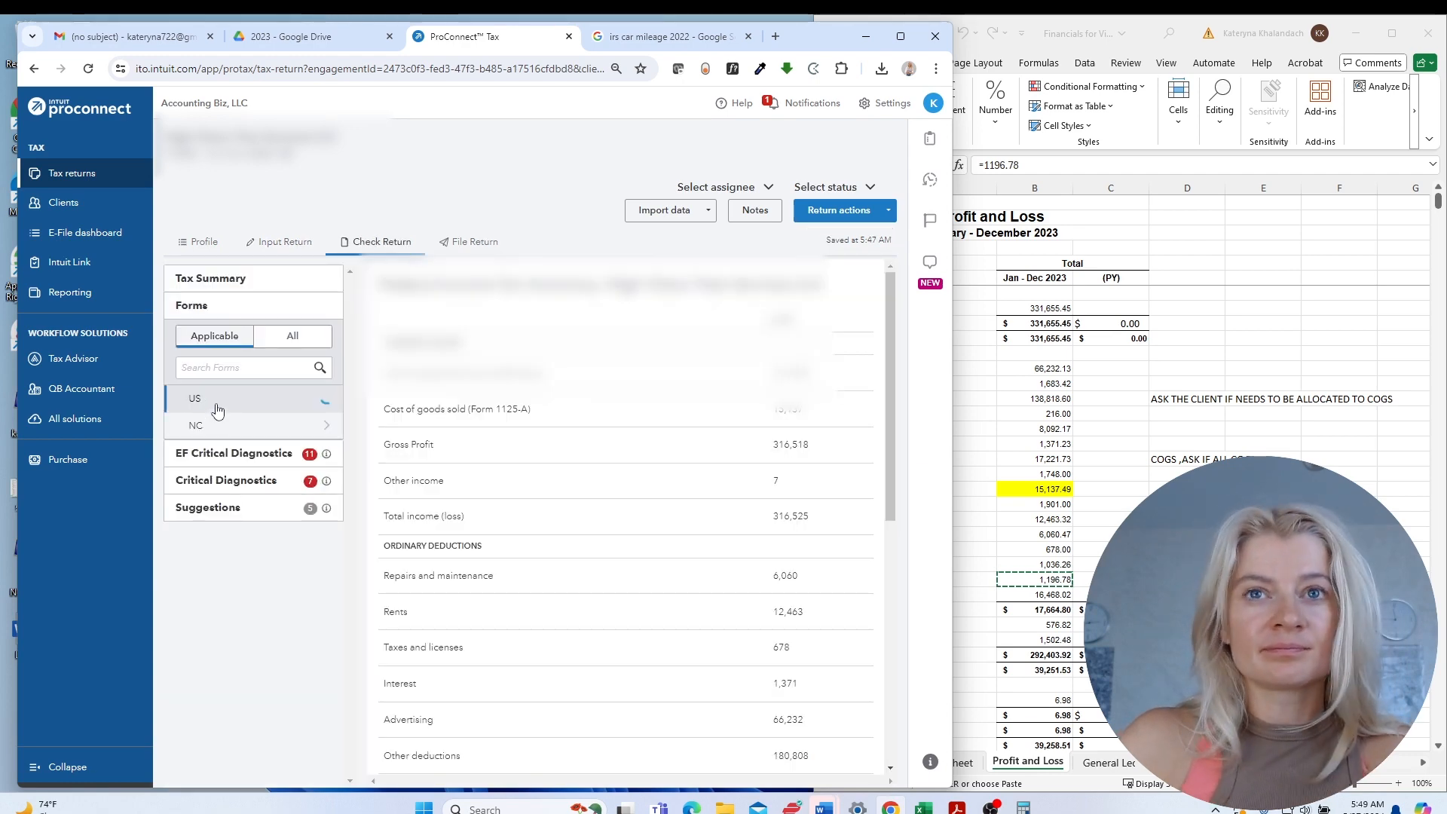
pyautogui.scroll(-2, 709, 538)
pyautogui.click(1082, 639)
pyautogui.scroll(-6, 1082, 639)
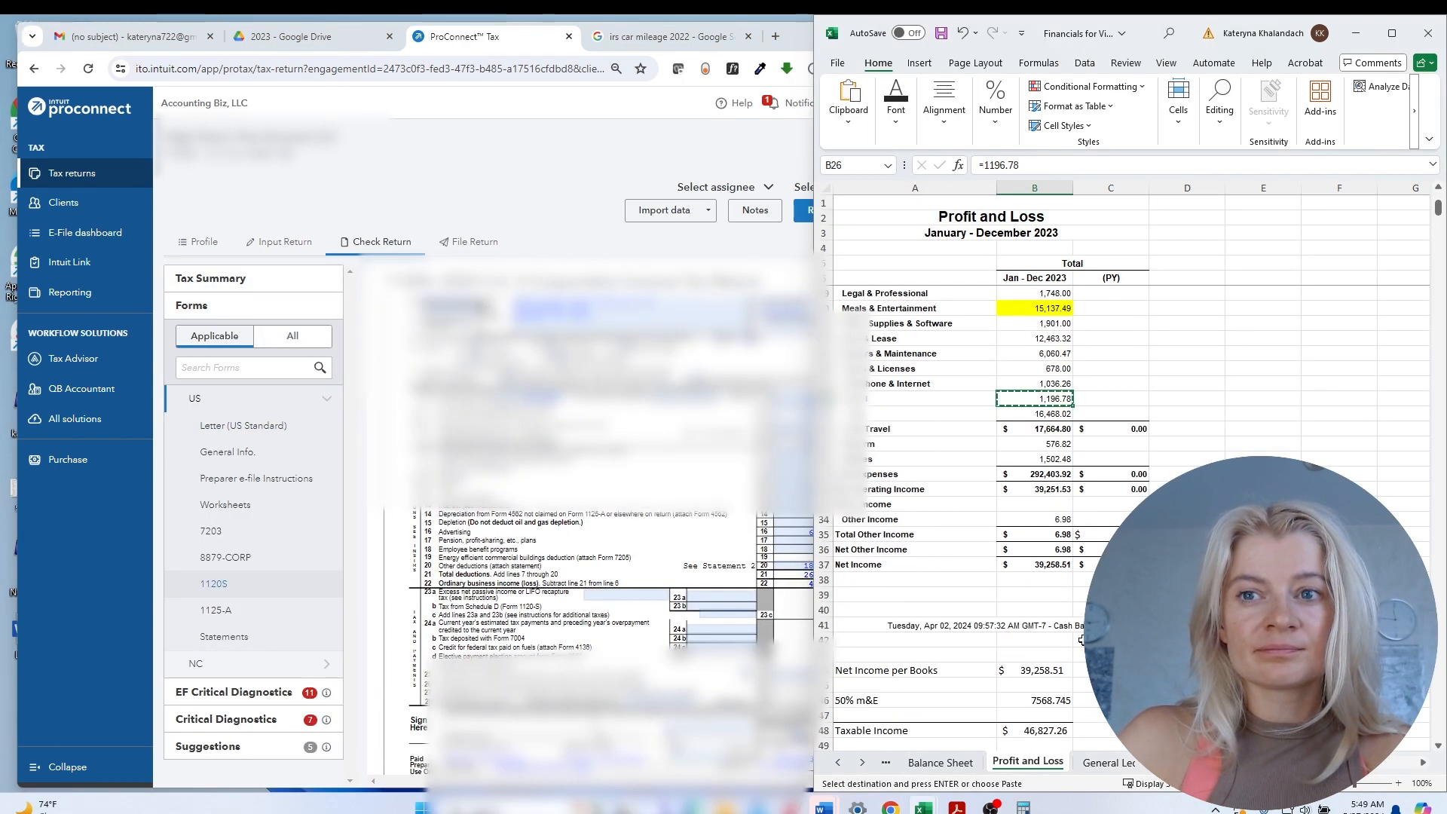
pyautogui.click(730, 474)
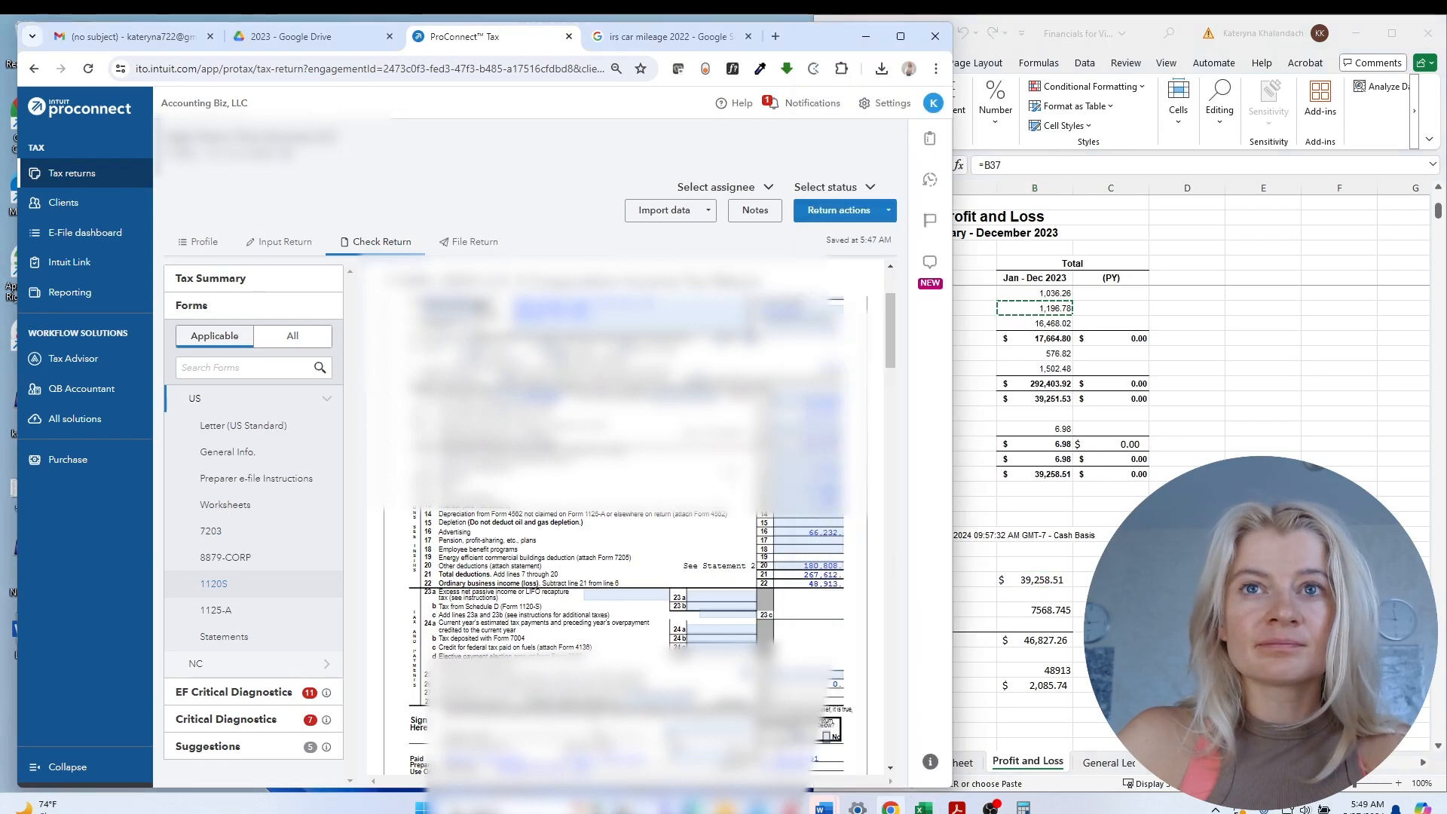
pyautogui.scroll(-10, 730, 474)
pyautogui.click(1105, 325)
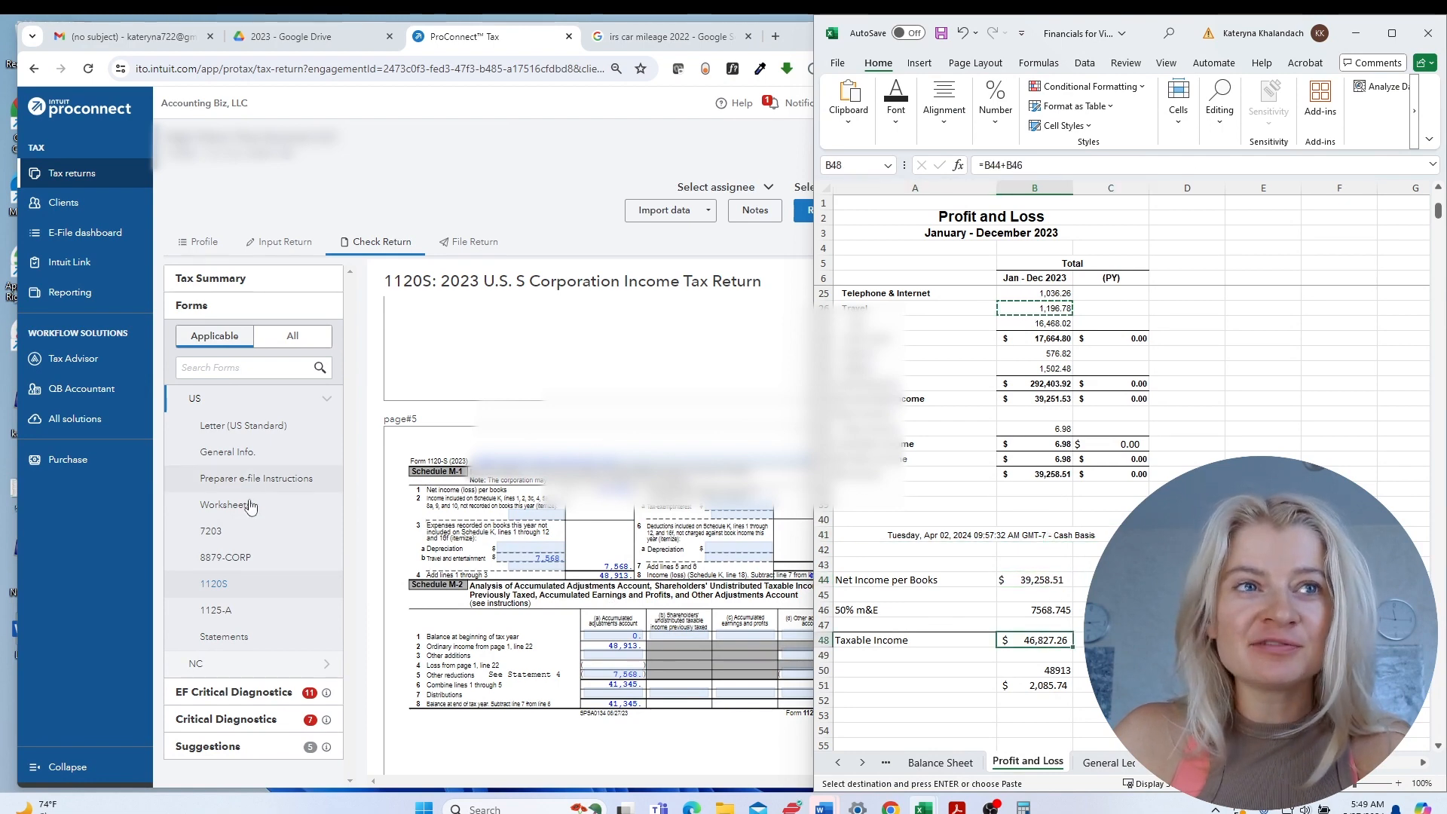
# Go back to page 1 of Form 1120S and compare its ordinary business income with the reconciliation difference in B51.
pyautogui.click(226, 585)
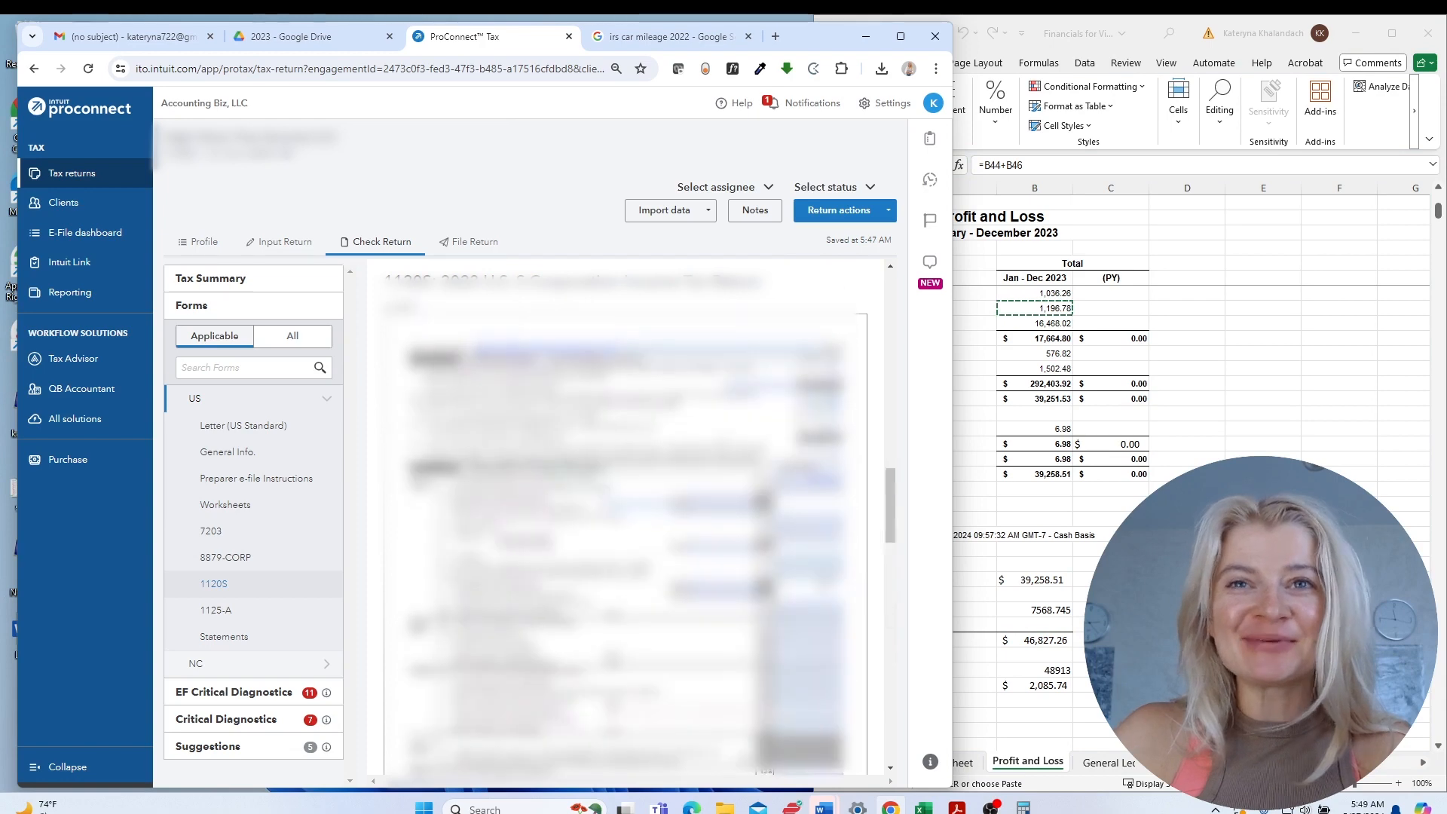
pyautogui.scroll(-2, 626, 520)
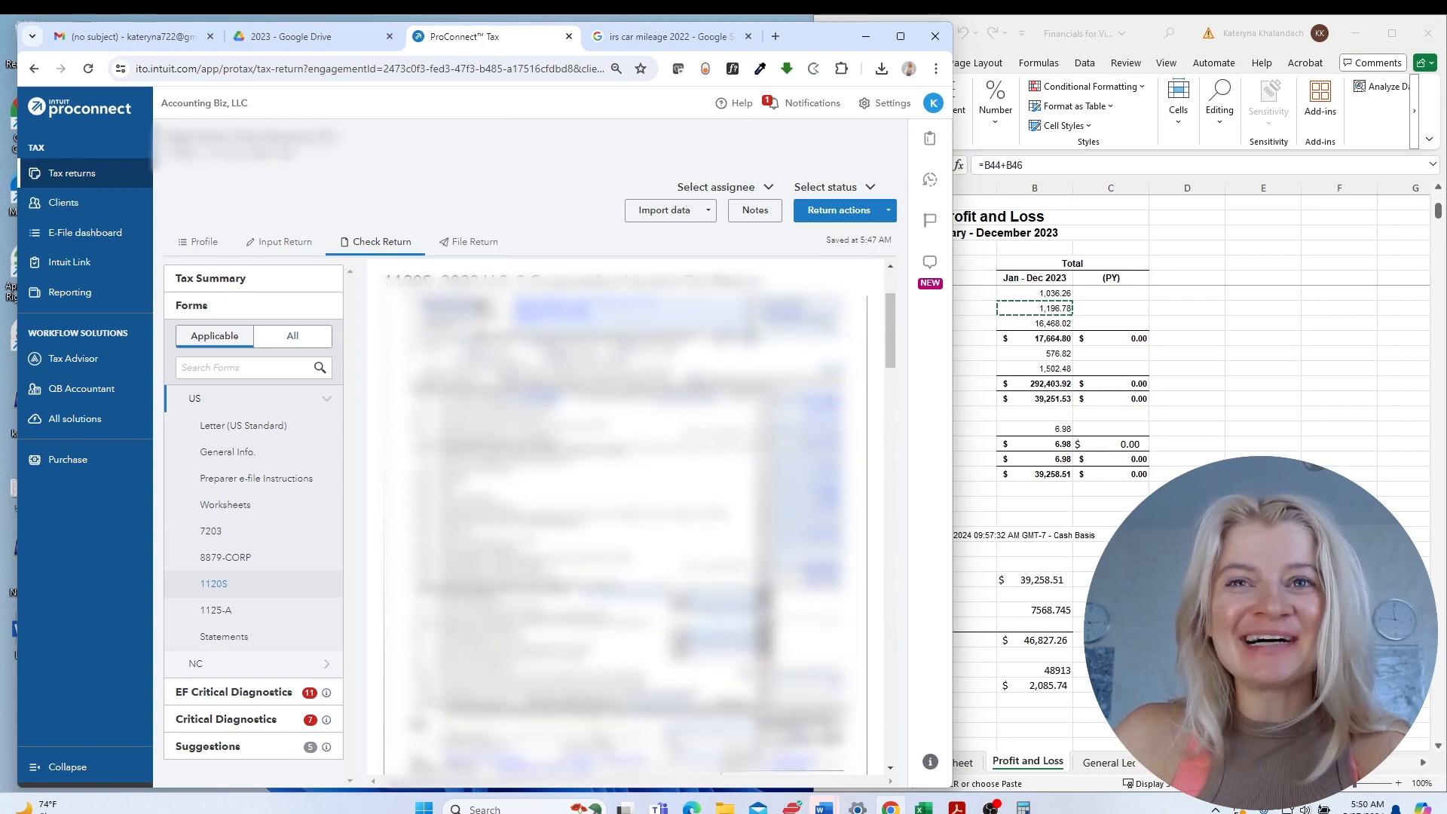
pyautogui.click(1077, 604)
pyautogui.scroll(4, 1078, 604)
pyautogui.scroll(-4, 1078, 604)
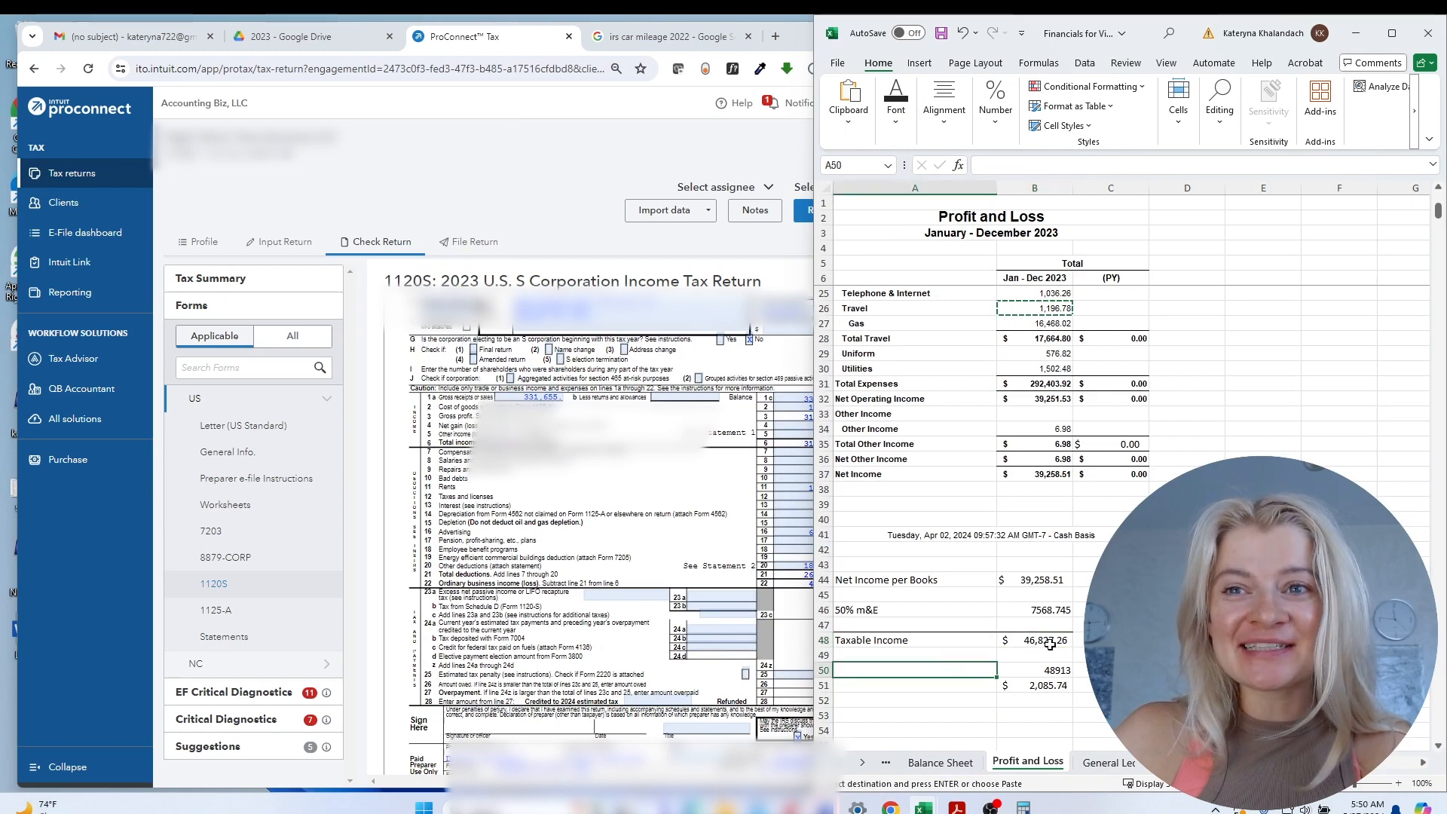
pyautogui.click(656, 495)
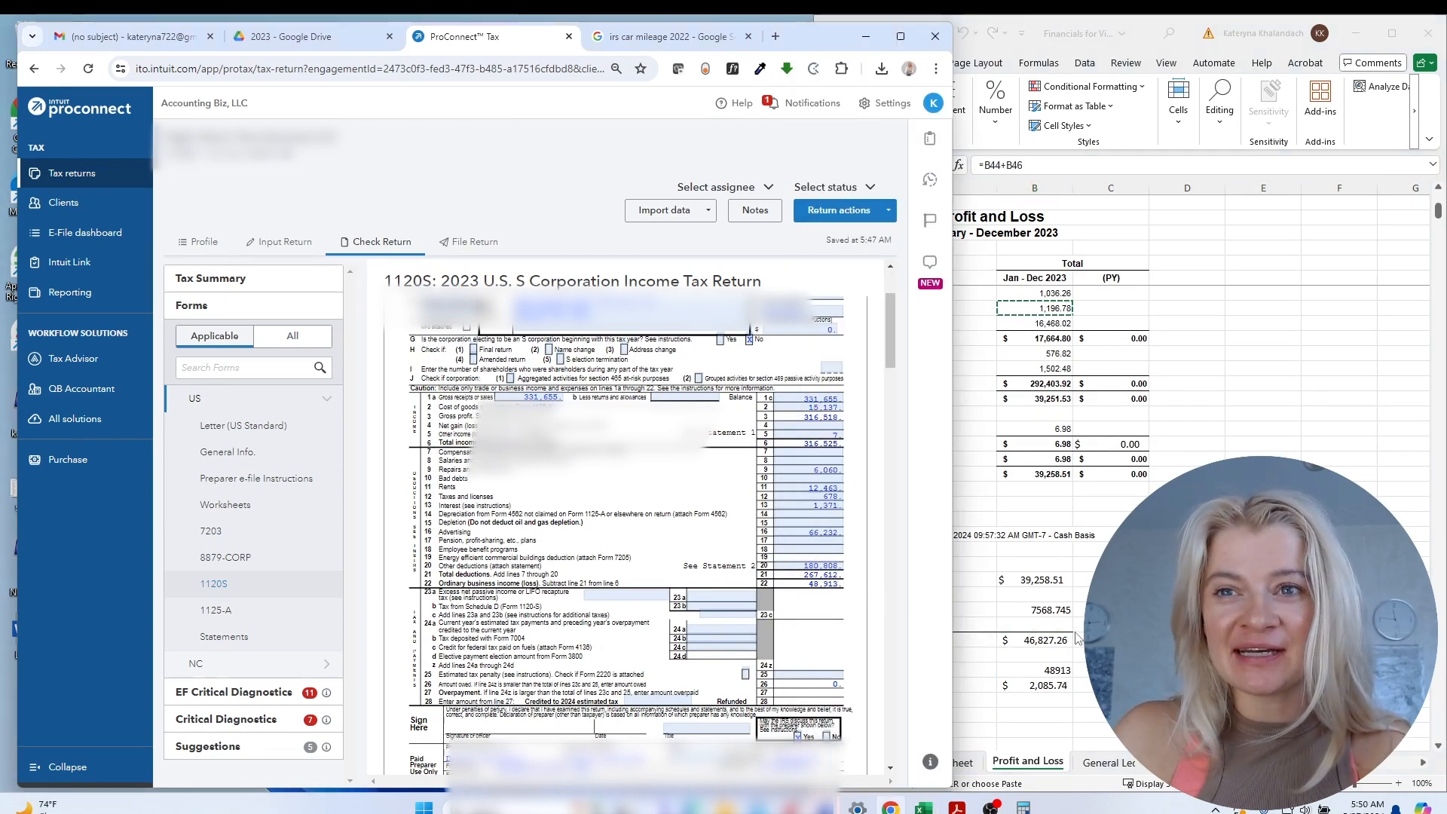
pyautogui.click(1054, 687)
pyautogui.click(1055, 687)
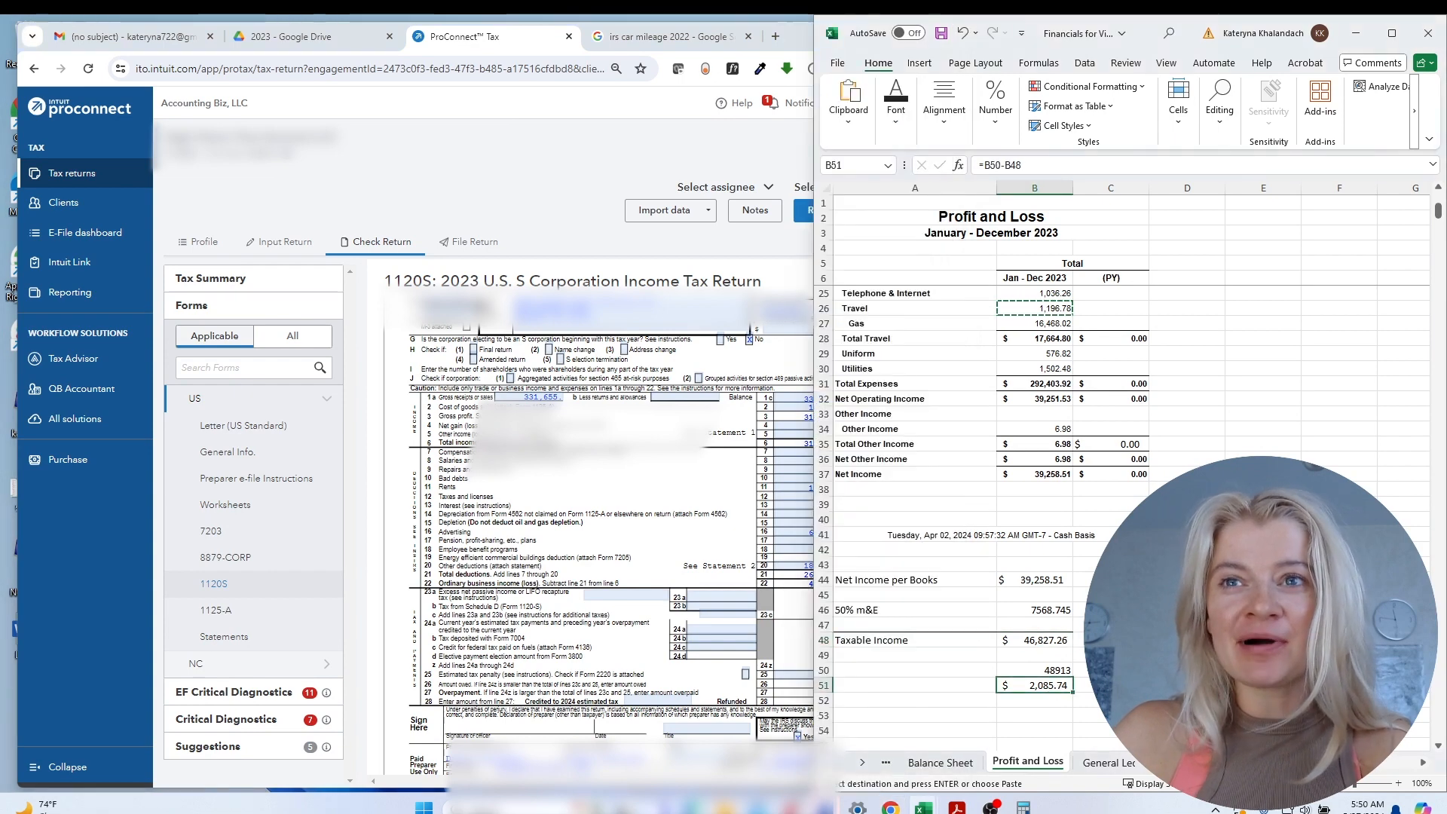
# Check the Profit and Loss expenses from Bank Charges & Fees to Office Supplies & Software against the Form 1120S deduction lines.
pyautogui.scroll(5, 1055, 686)
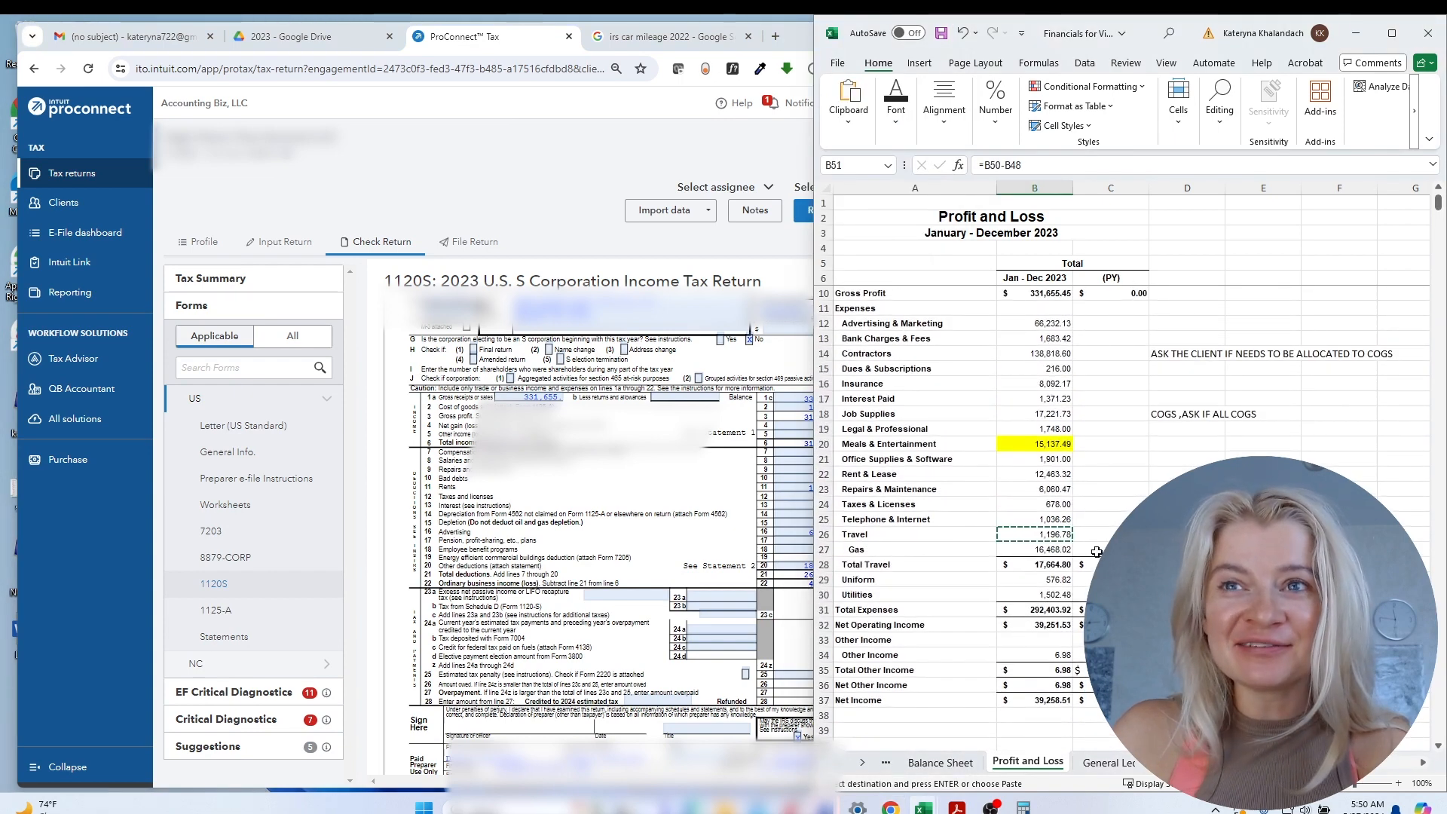
pyautogui.scroll(1, 1053, 520)
pyautogui.moveTo(1054, 382); pyautogui.dragTo(1055, 432)
pyautogui.click(1056, 448)
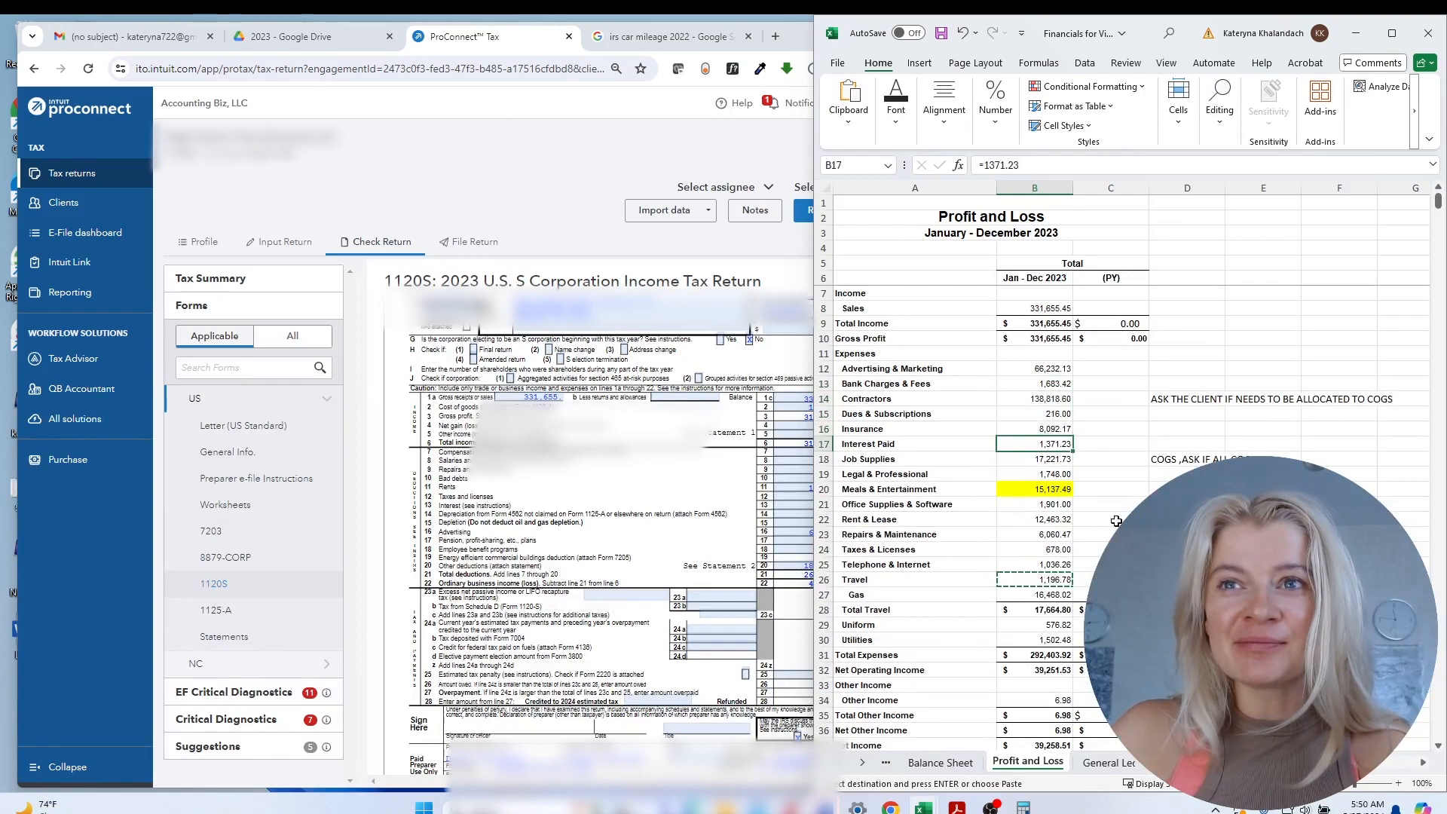
pyautogui.click(1056, 472)
pyautogui.click(1063, 510)
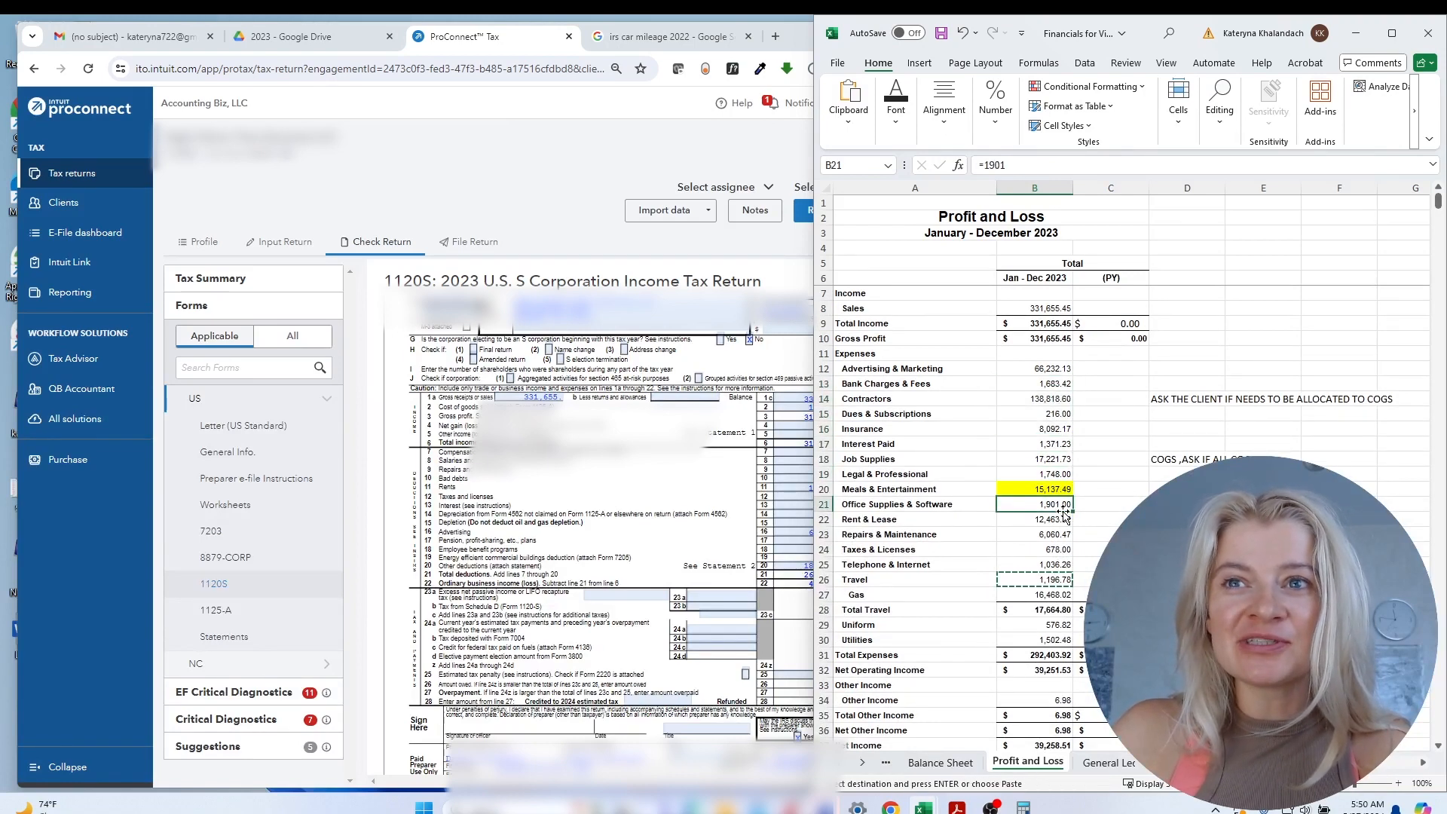
pyautogui.click(584, 504)
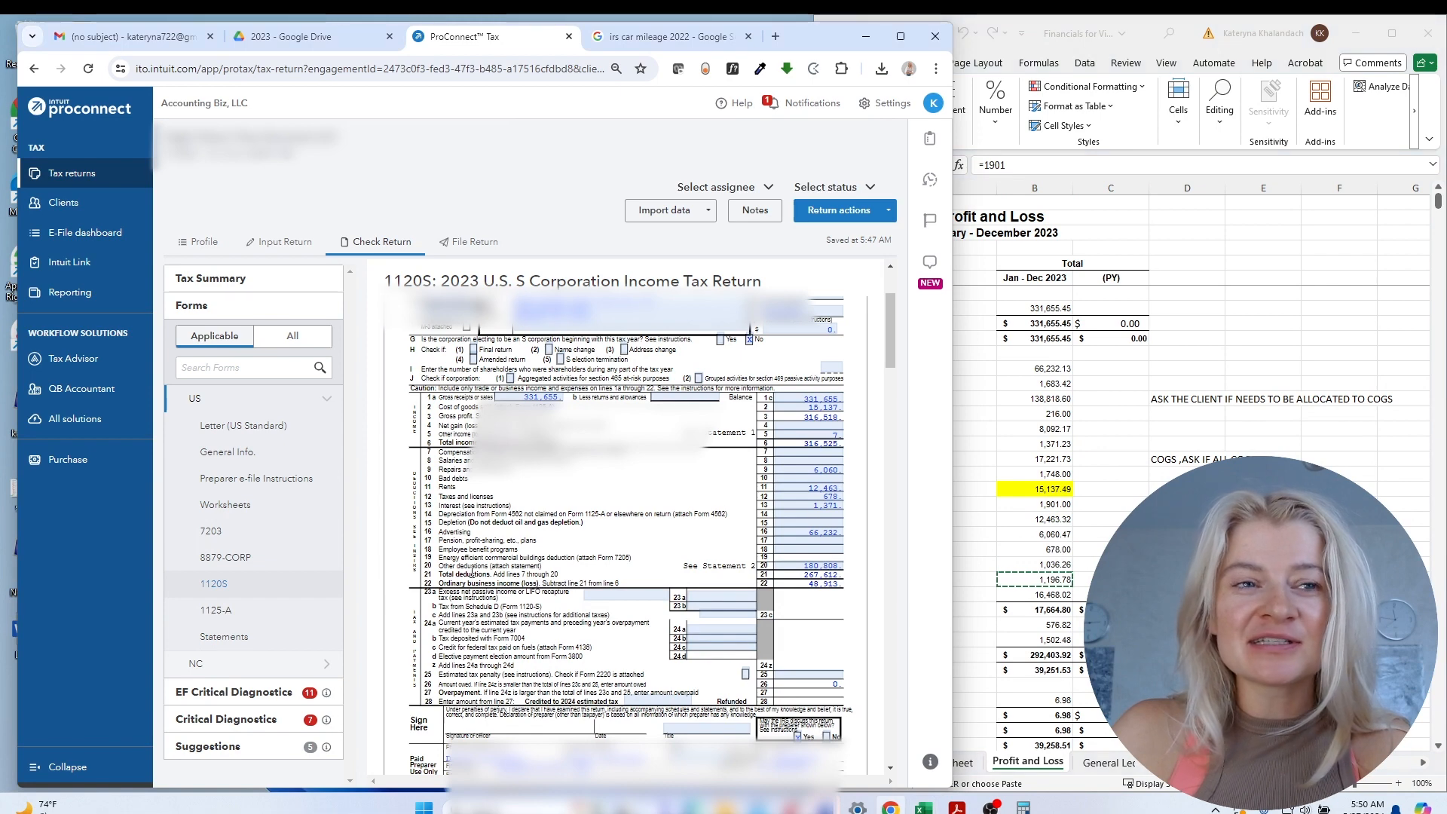
# Reopen the federal Statements and check the Other Deductions list against the Profit and Loss expenses and the reconciliation rows below them.
pyautogui.click(275, 663)
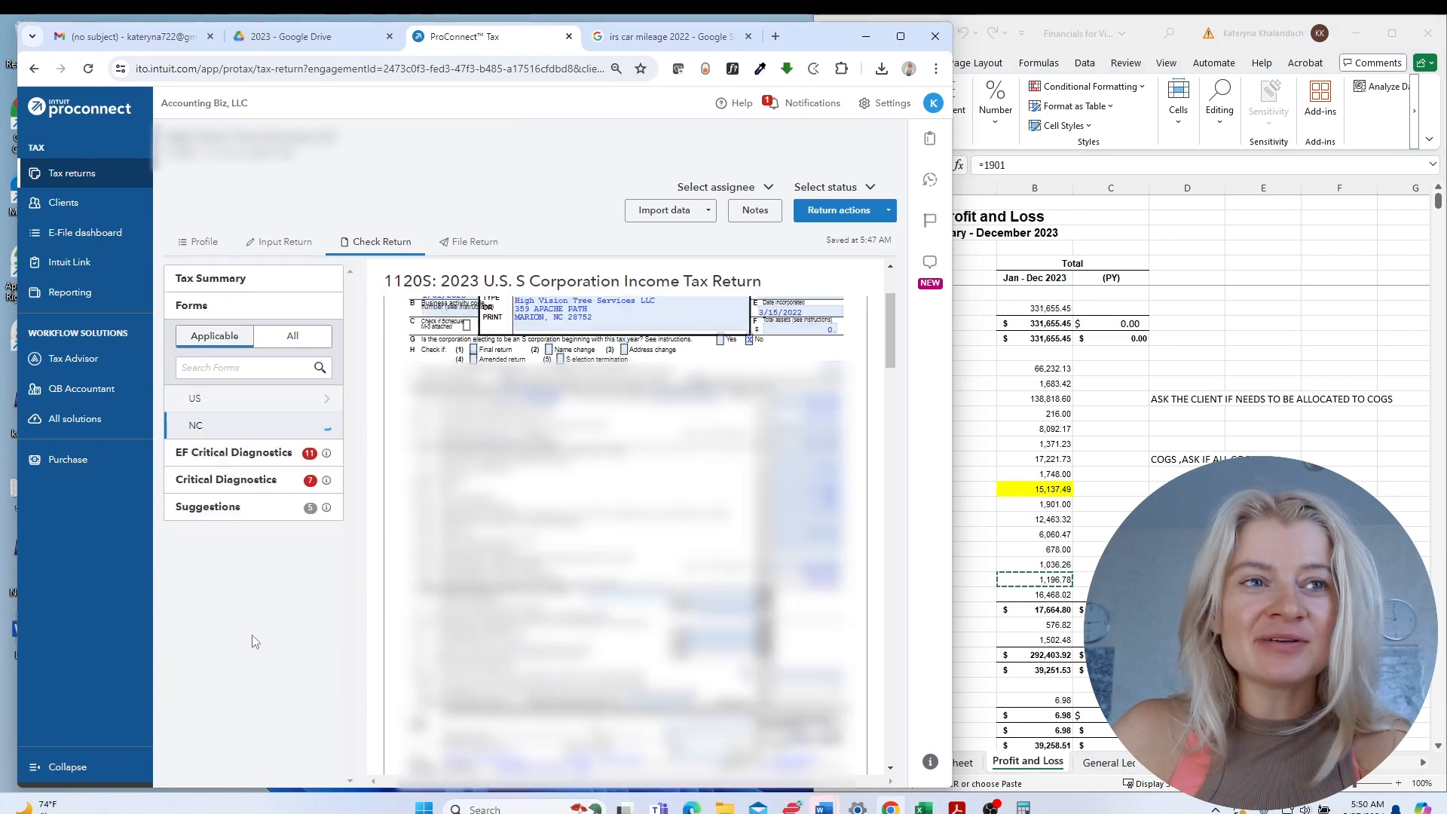
pyautogui.click(208, 402)
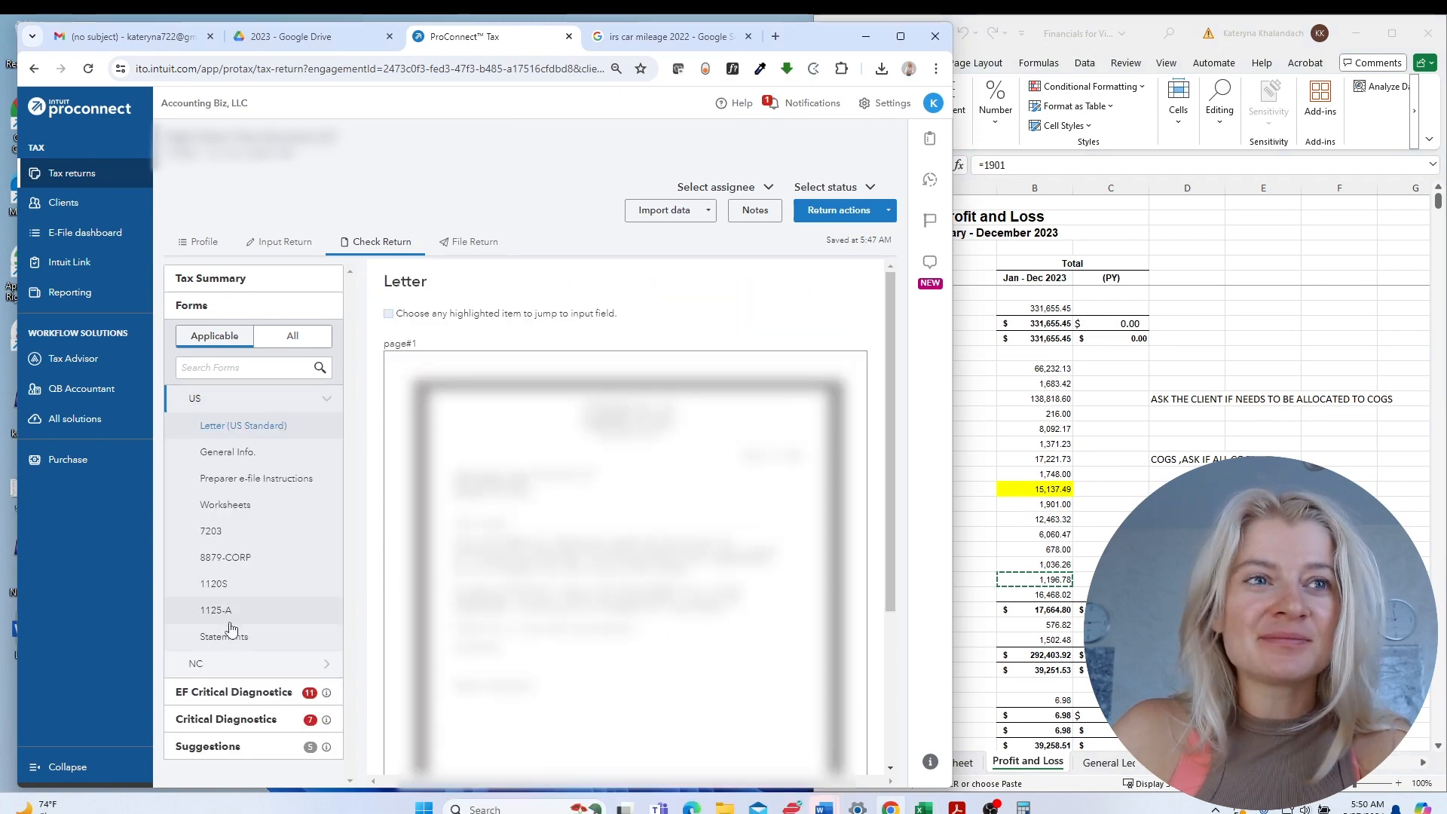
pyautogui.click(226, 635)
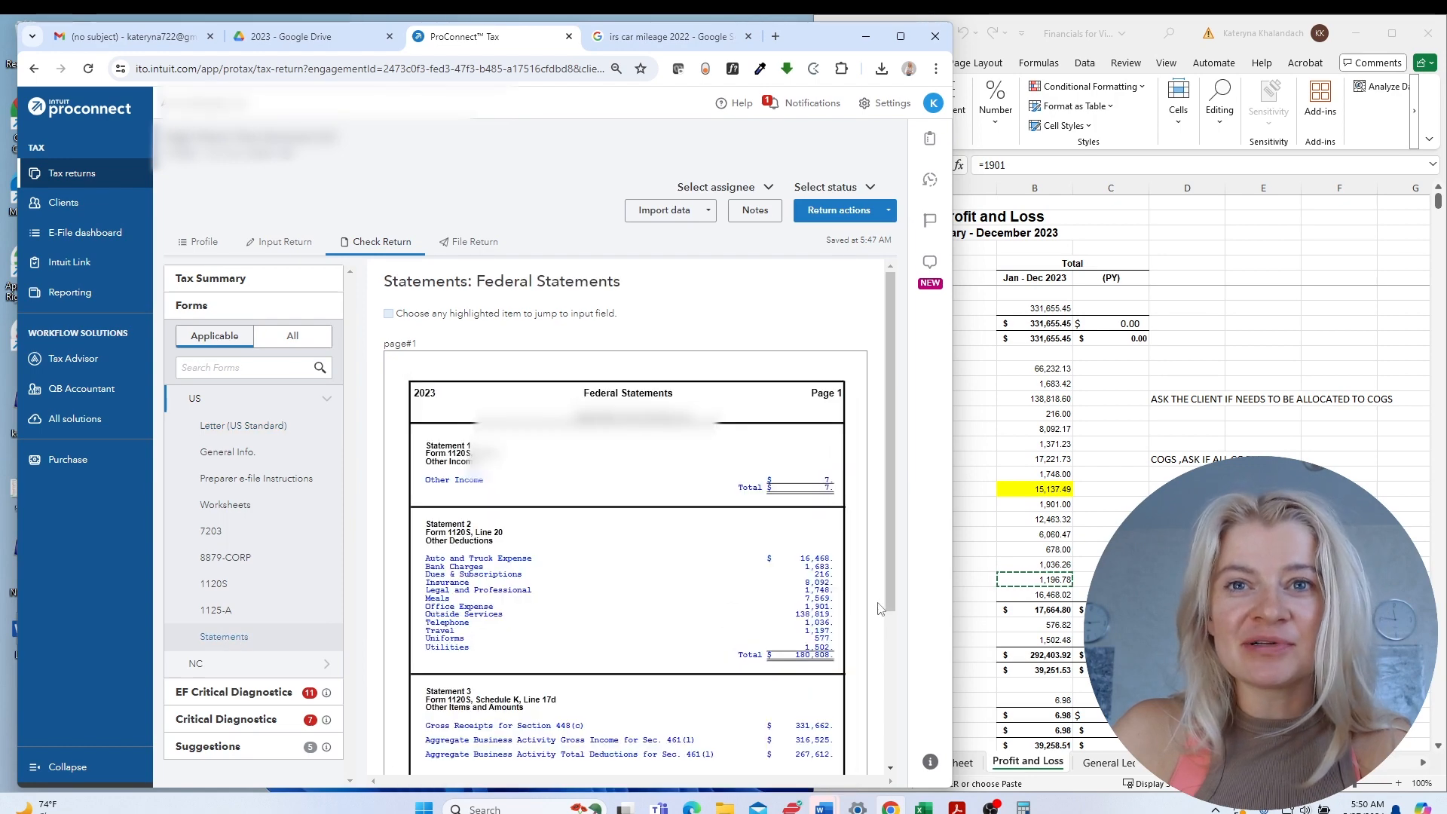
pyautogui.click(1010, 611)
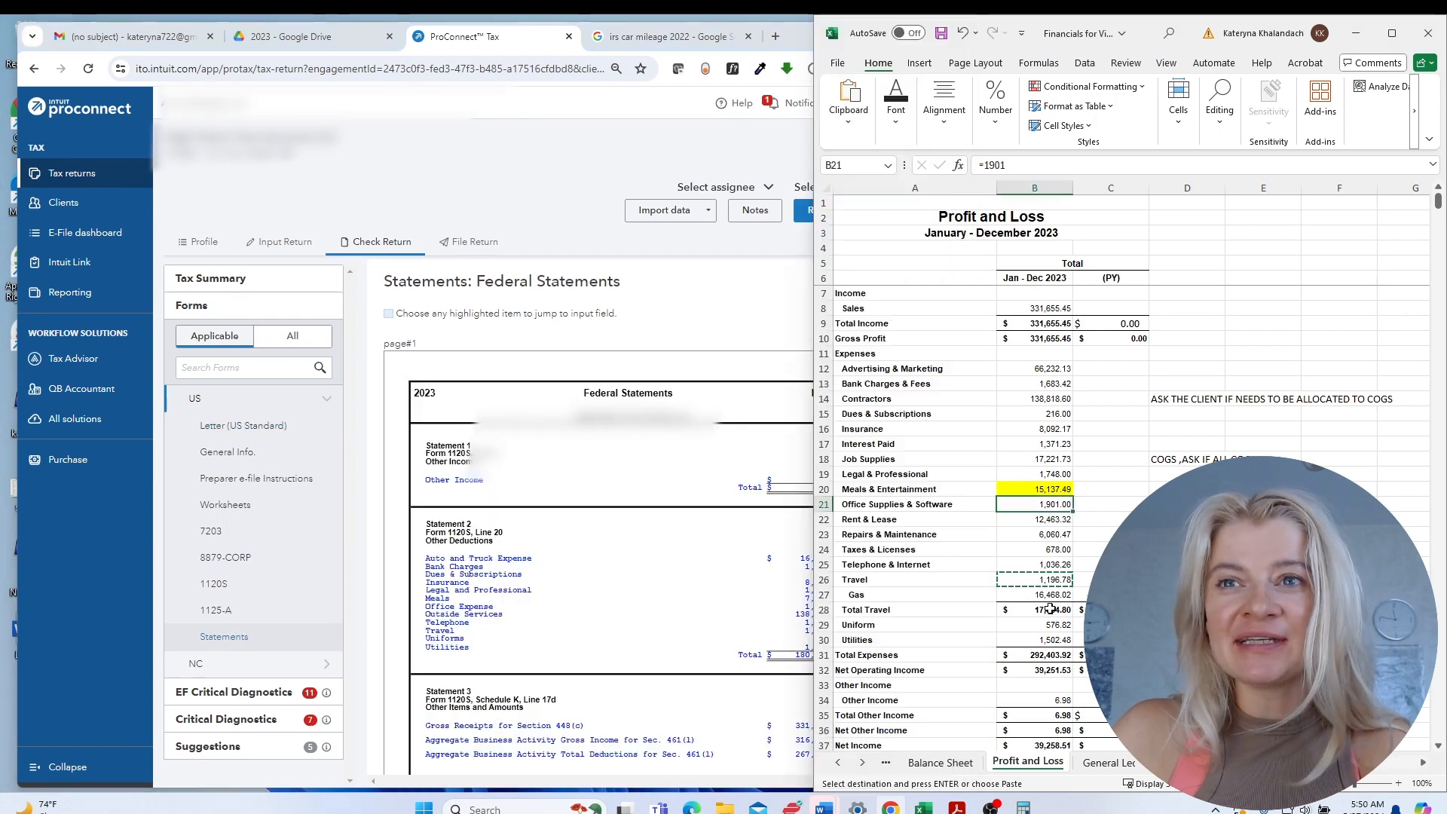
pyautogui.click(1065, 566)
pyautogui.scroll(-4, 1052, 641)
pyautogui.scroll(-2, 1076, 681)
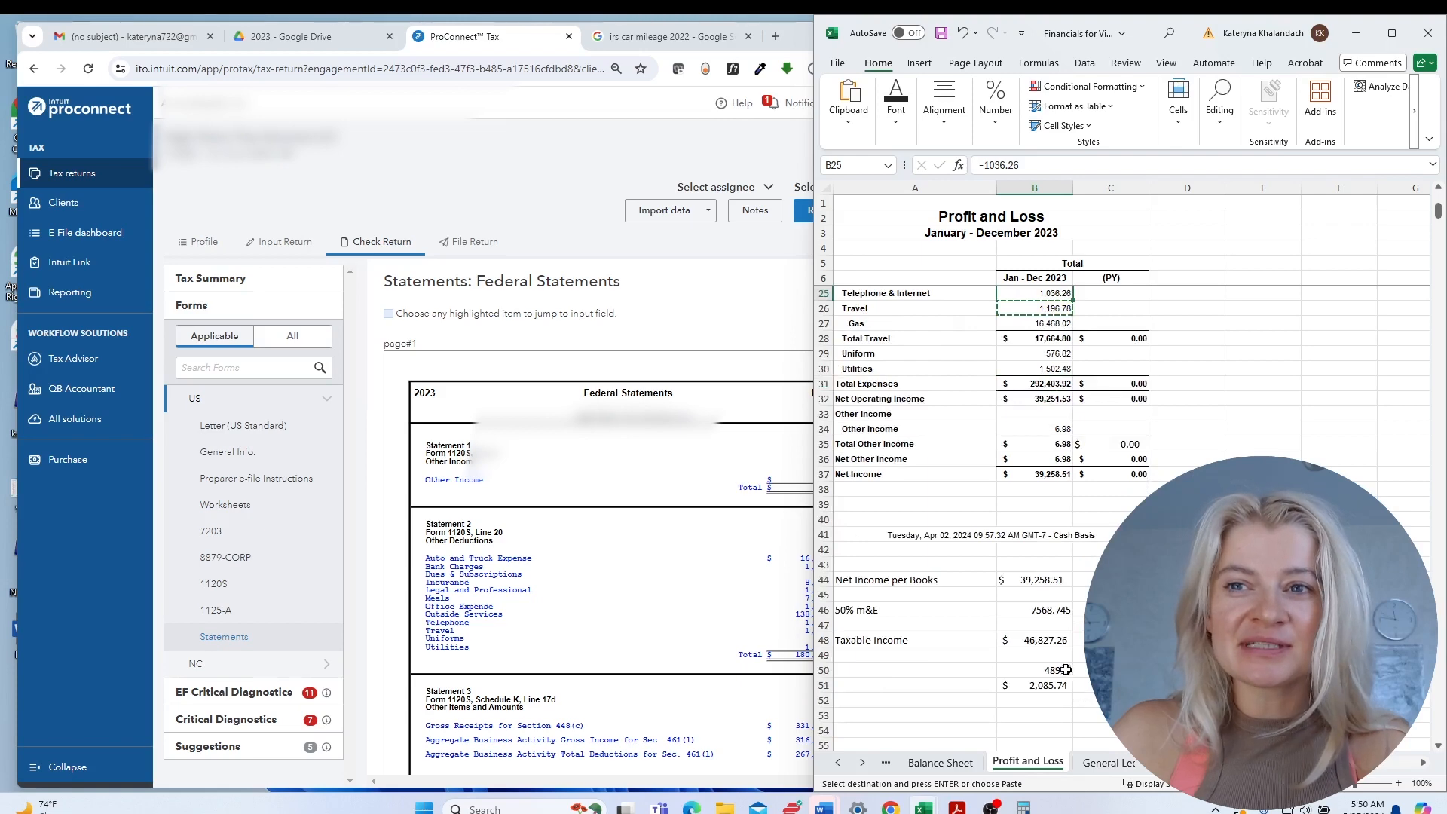
pyautogui.click(1063, 670)
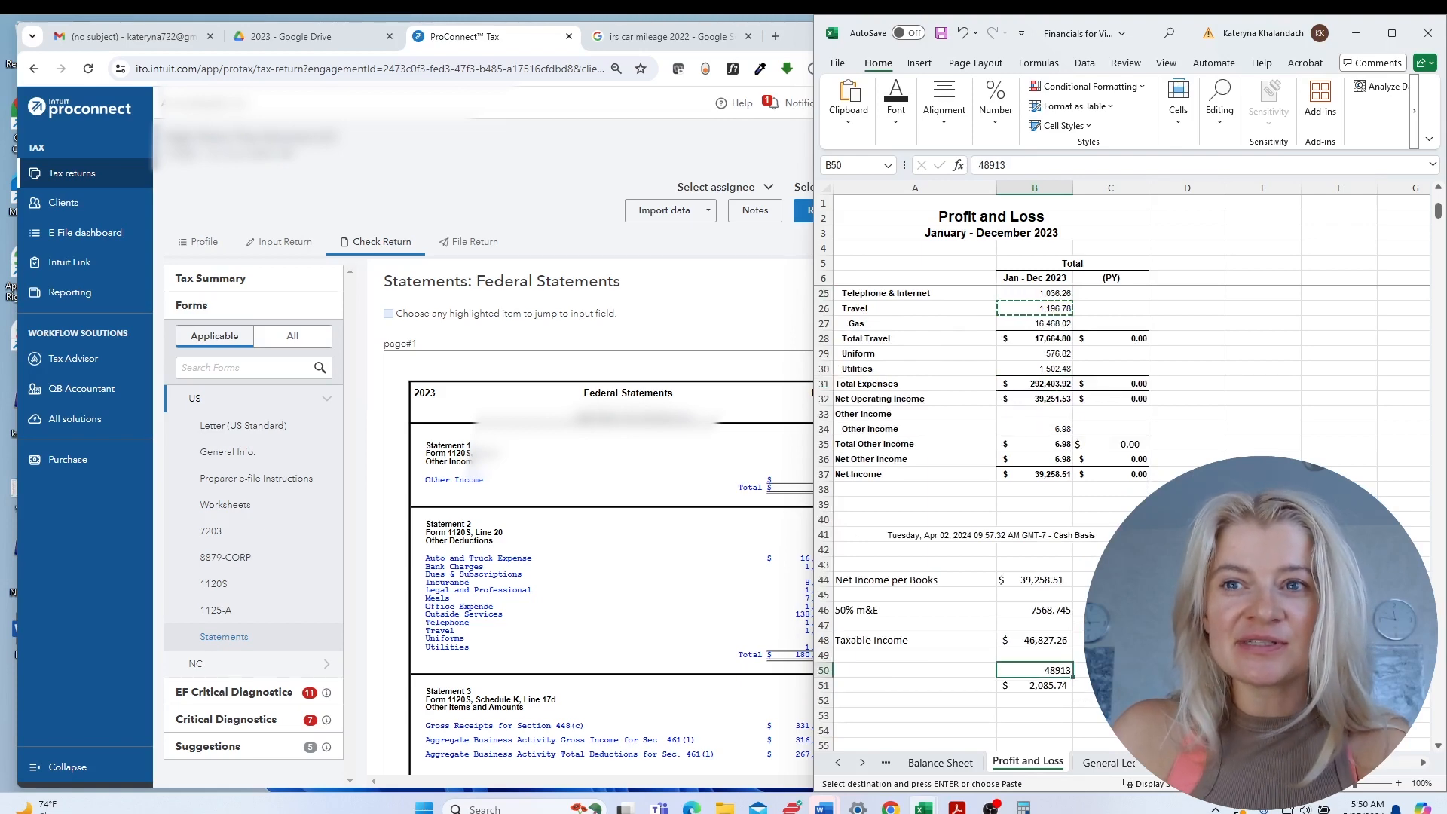
pyautogui.scroll(6, 1055, 467)
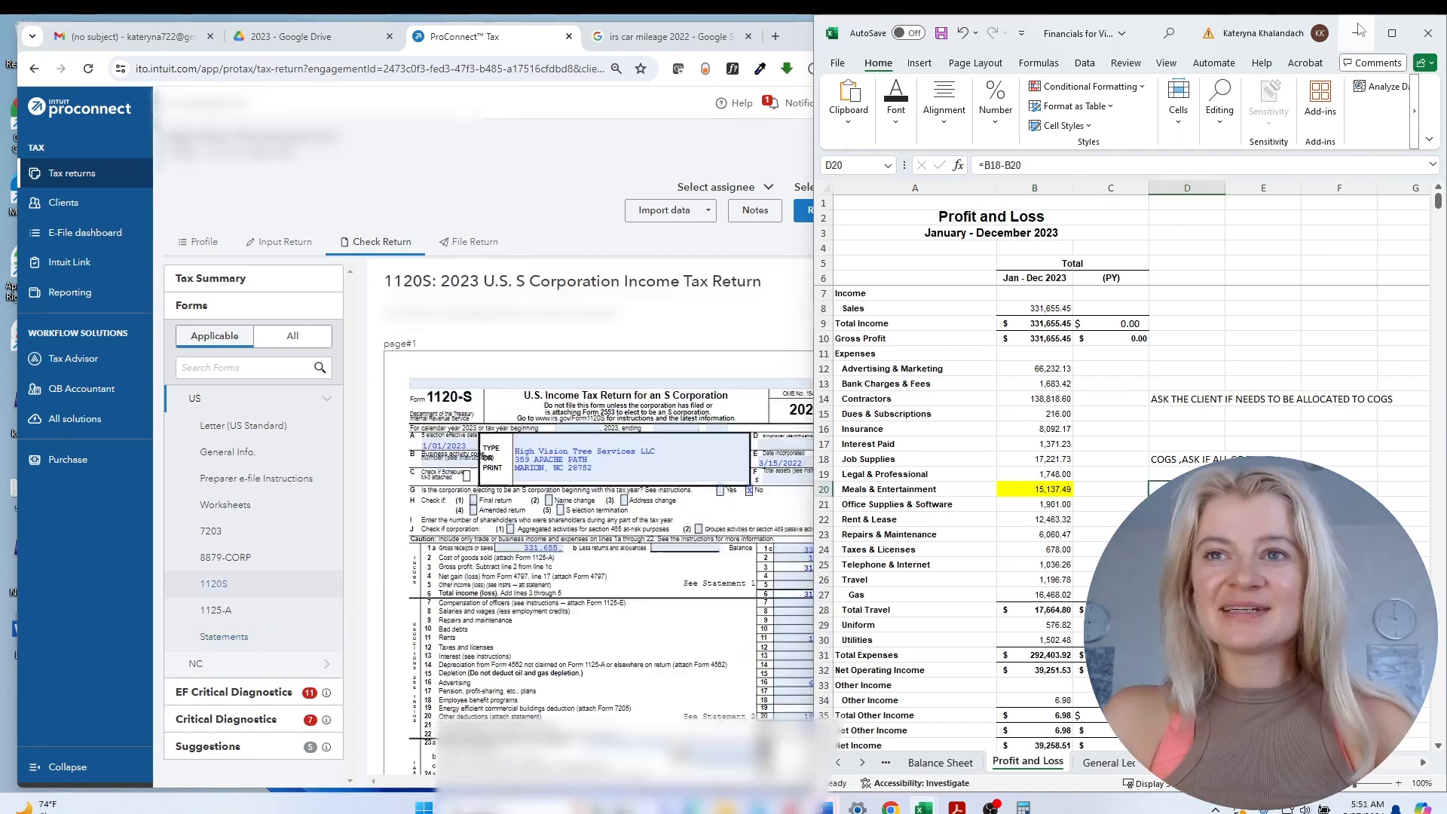
# Compare the cost of goods sold on Form 1120S line 2 with the Meals & Entertainment amount in row 20.
pyautogui.click(777, 502)
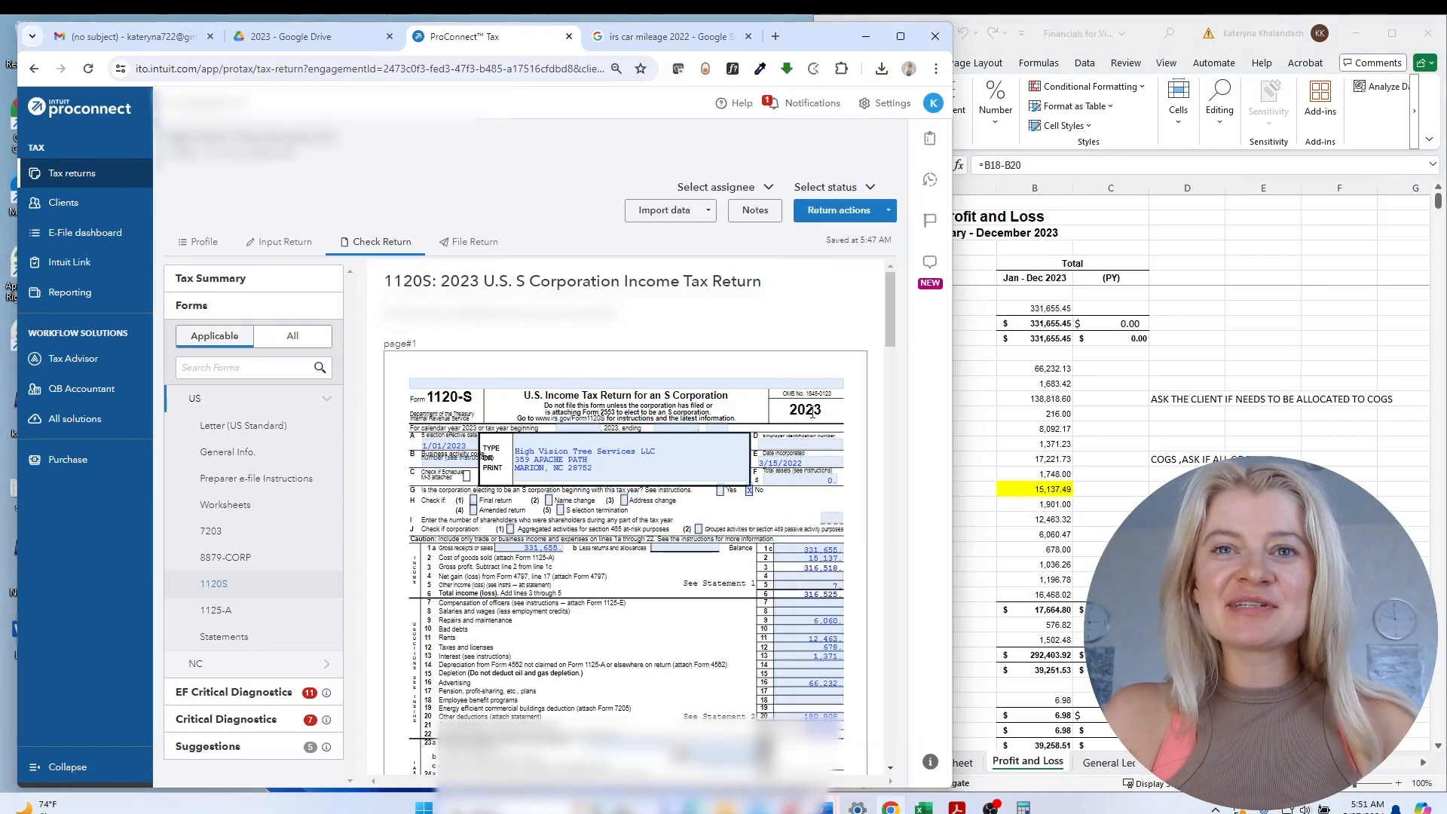
pyautogui.scroll(-2, 820, 596)
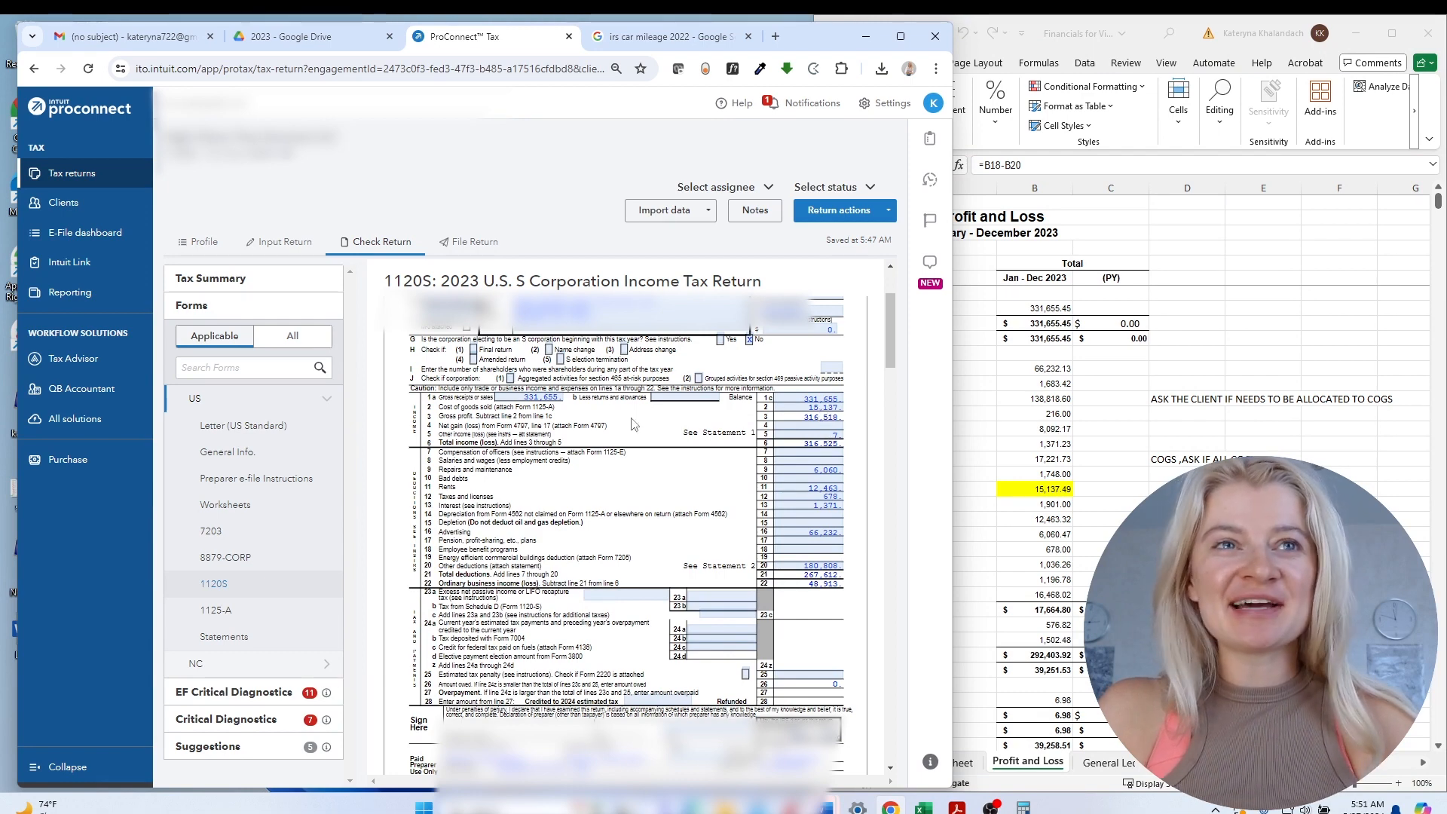
pyautogui.click(1056, 490)
pyautogui.moveTo(895, 490); pyautogui.dragTo(1067, 491)
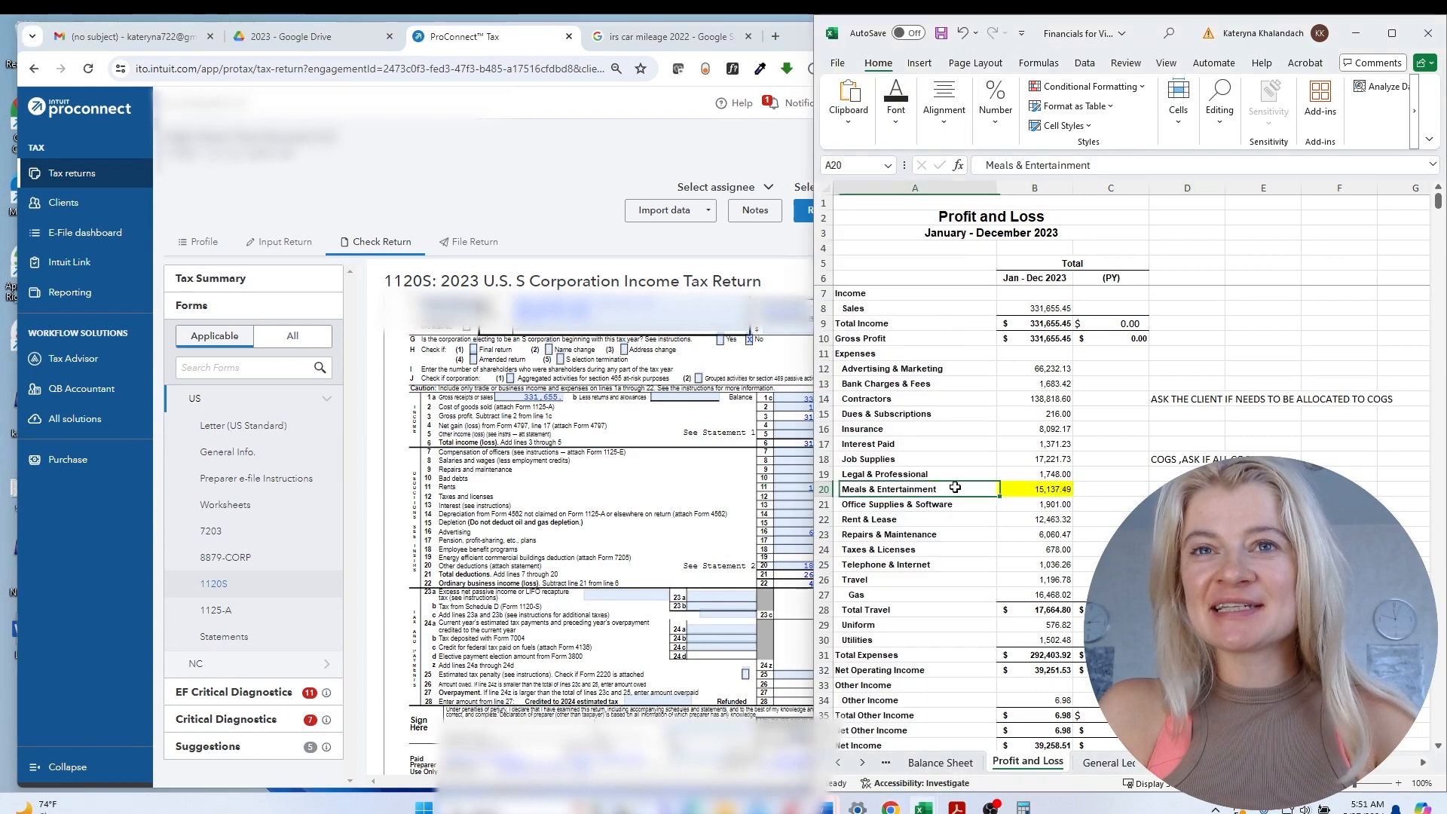
# Calculate Job Supplies minus Meals & Entertainment in D20 of the Profit and Loss with =B18-B20.
pyautogui.click(1069, 444)
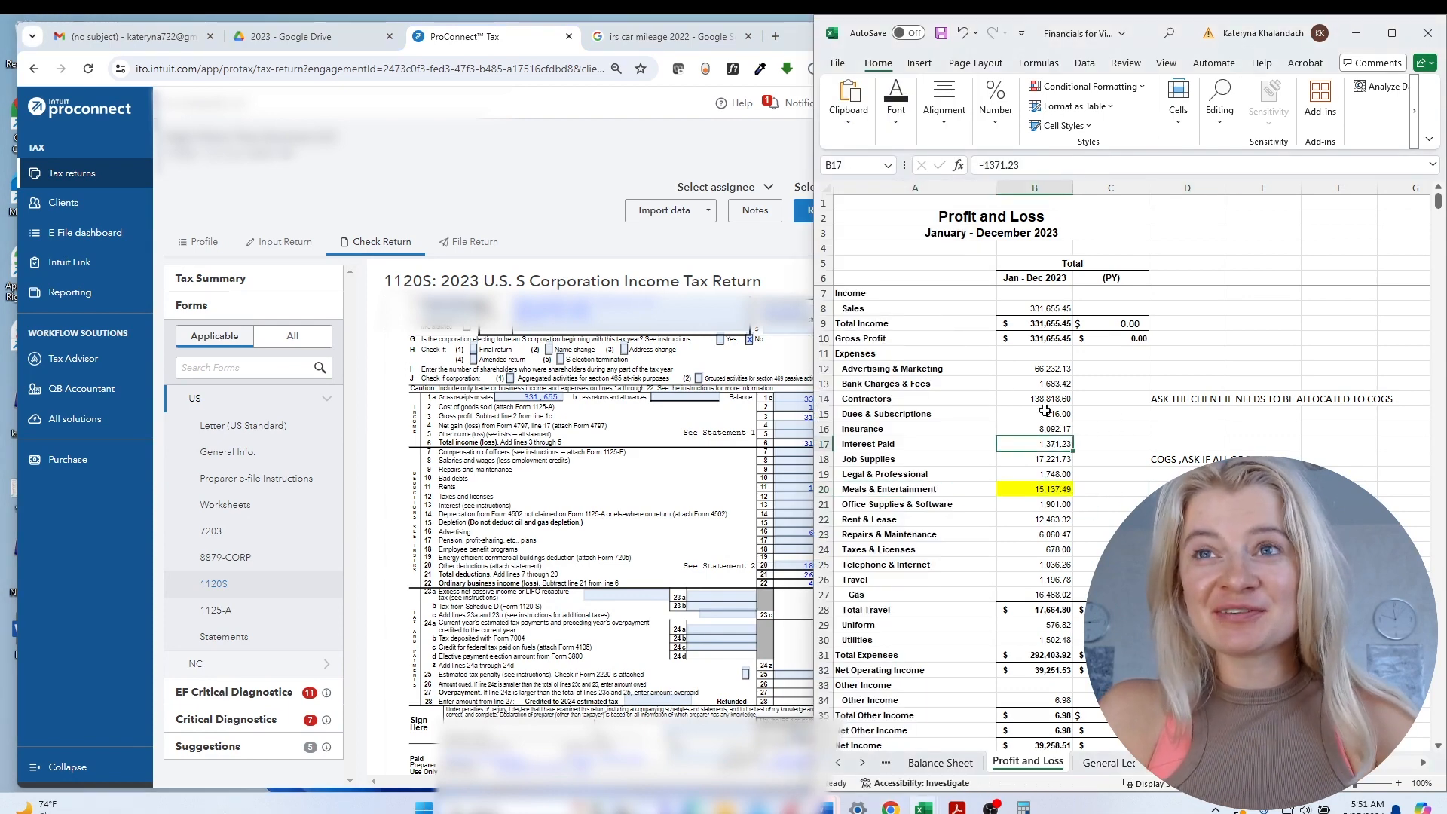
pyautogui.click(1058, 462)
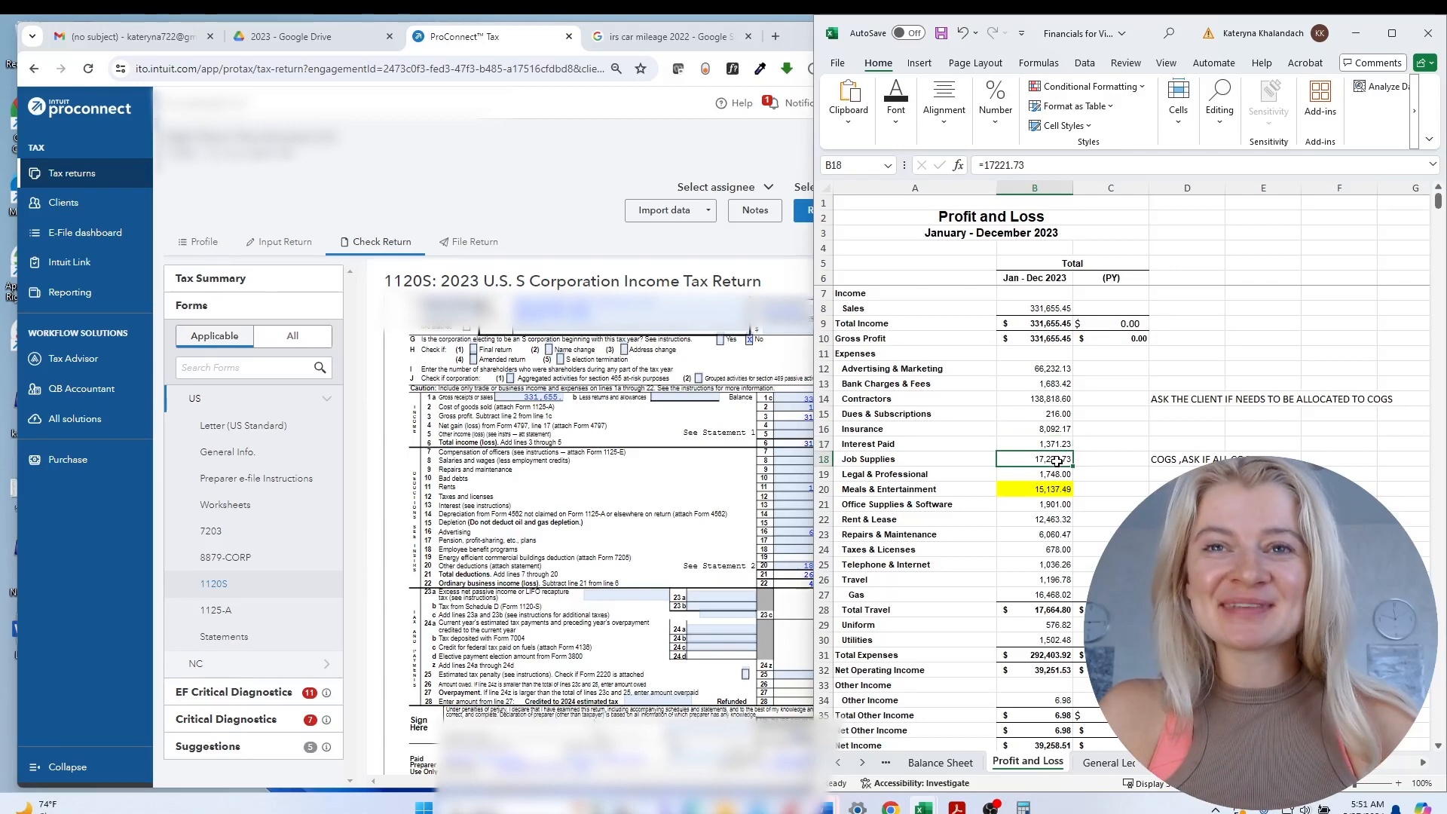
pyautogui.click(1167, 489)
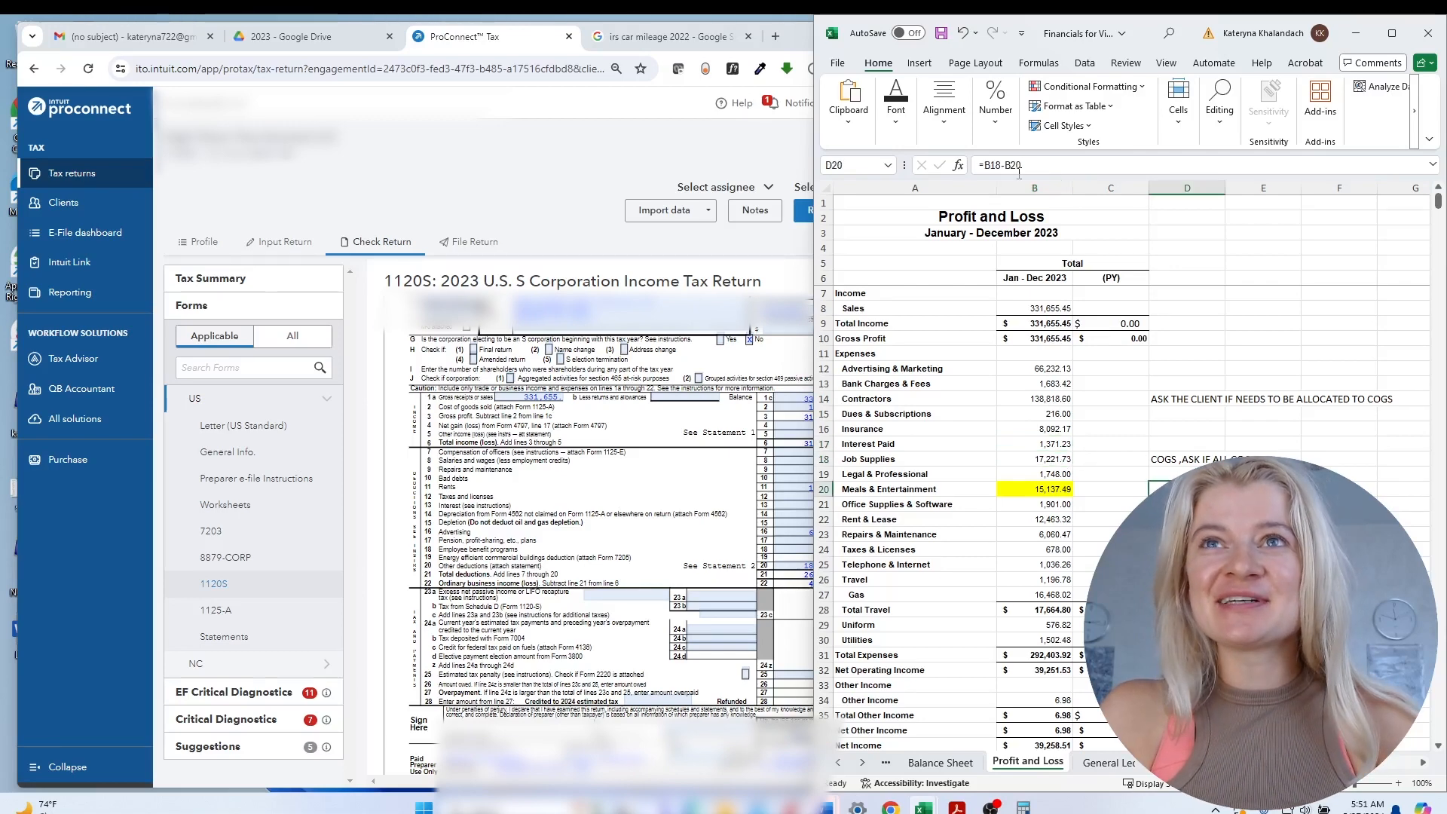
pyautogui.write('=B18-B20')
pyautogui.press('Return')
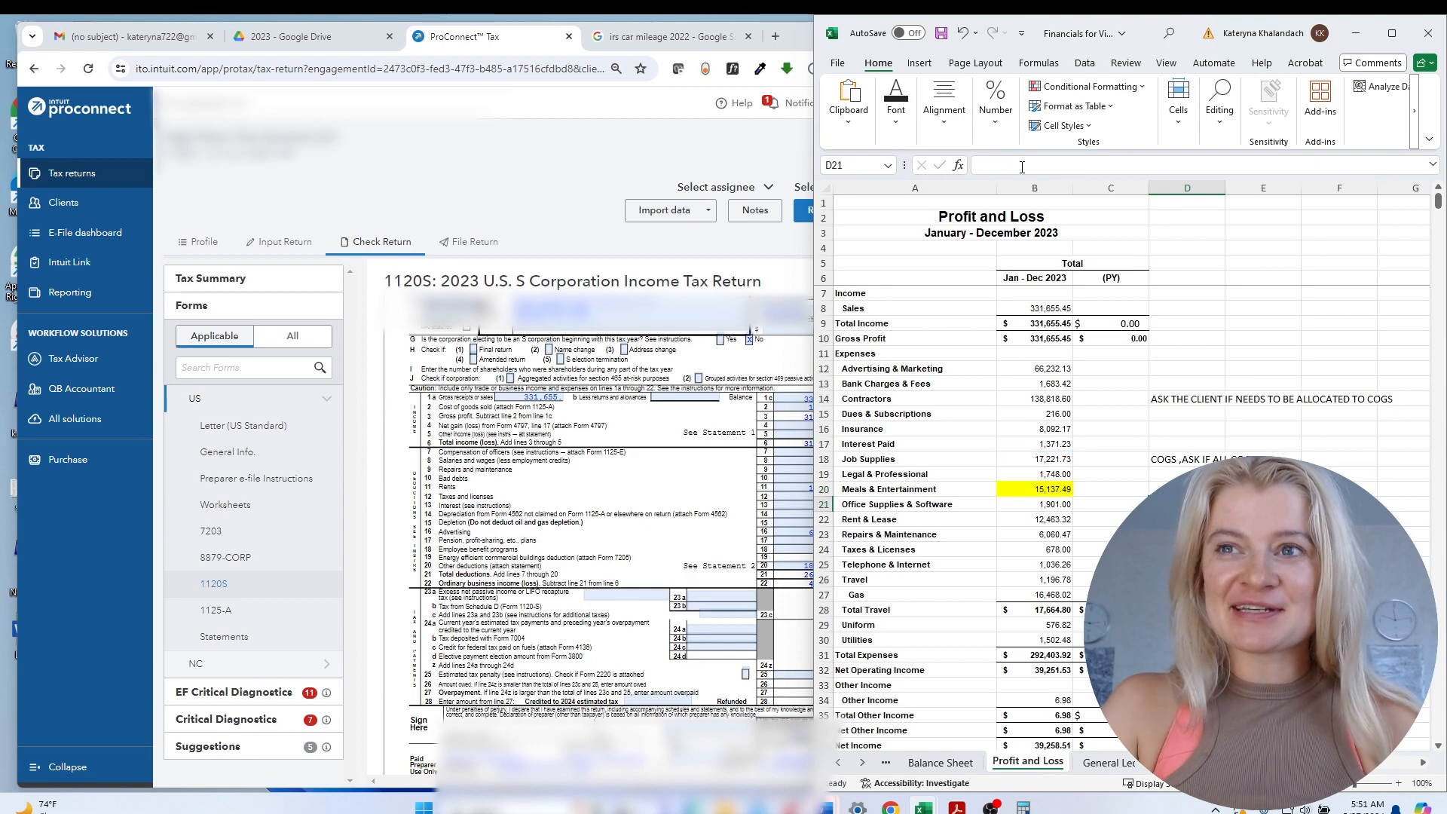
pyautogui.click(1187, 489)
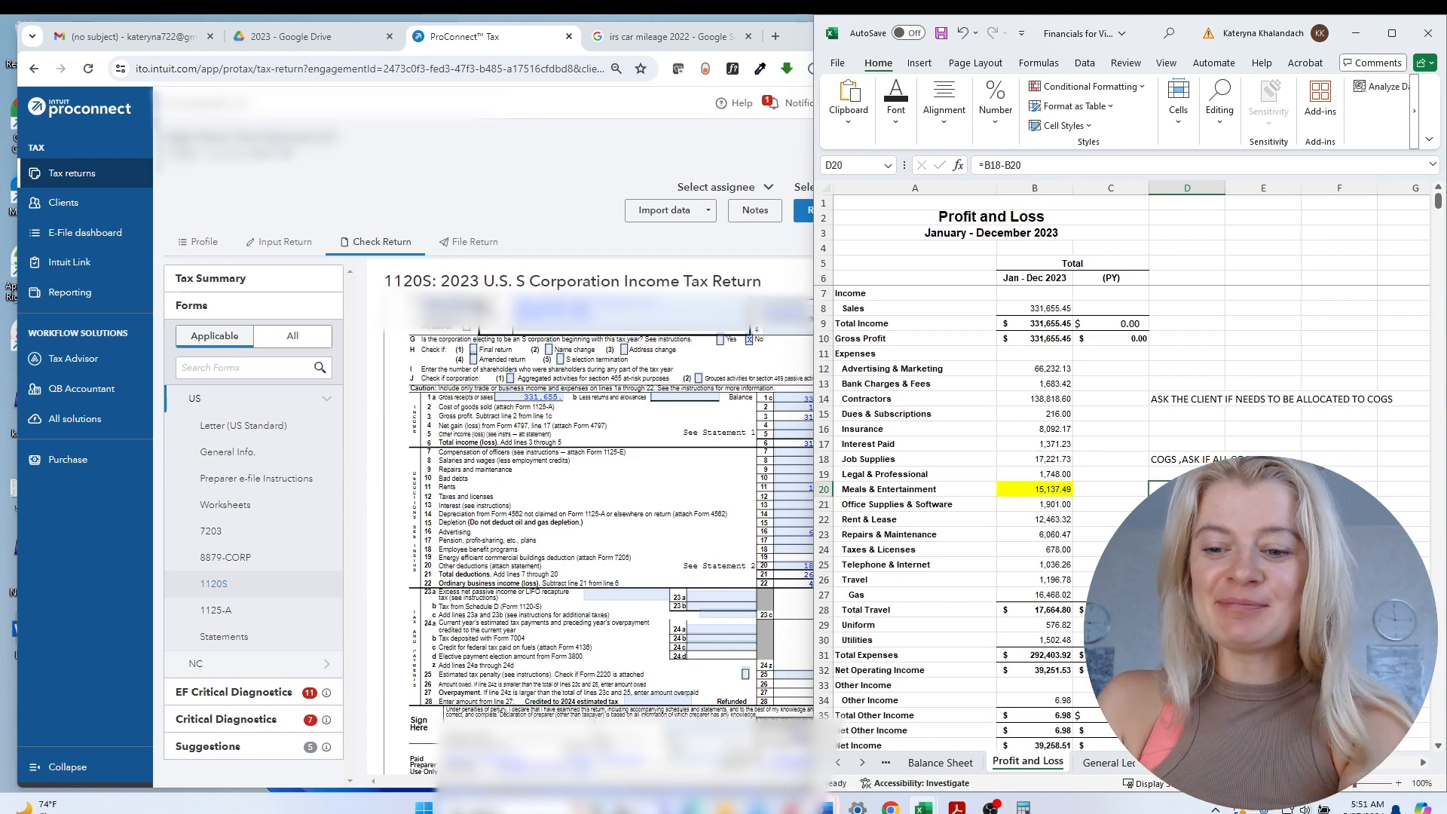
# Copy the Job Supplies amount from B18 and open the Cost of Goods Sold (1125-A) input of the return.
pyautogui.click(1044, 459)
pyautogui.hotkey('ctrl', 'c')
pyautogui.click(296, 244)
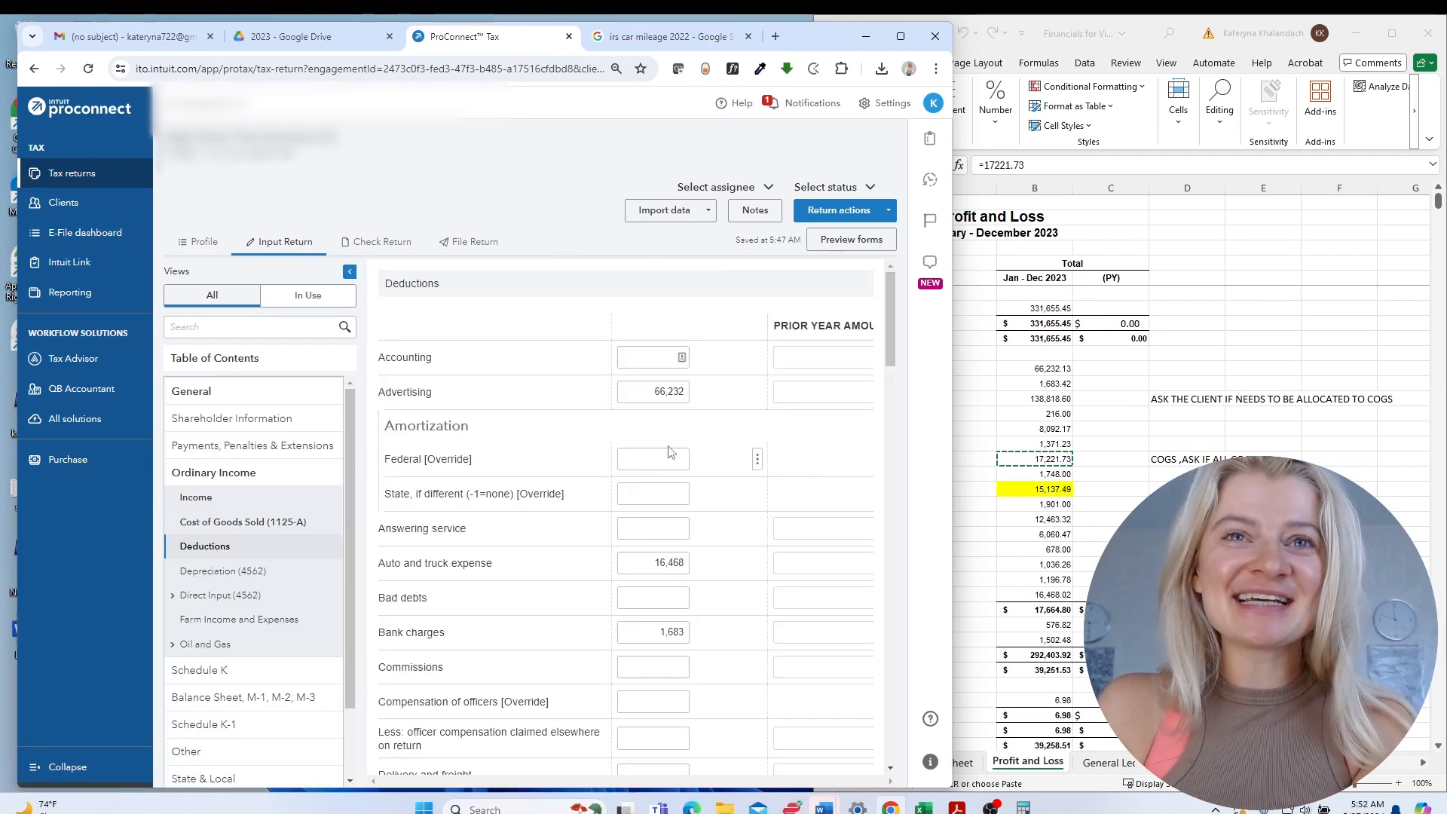
pyautogui.scroll(-2, 535, 477)
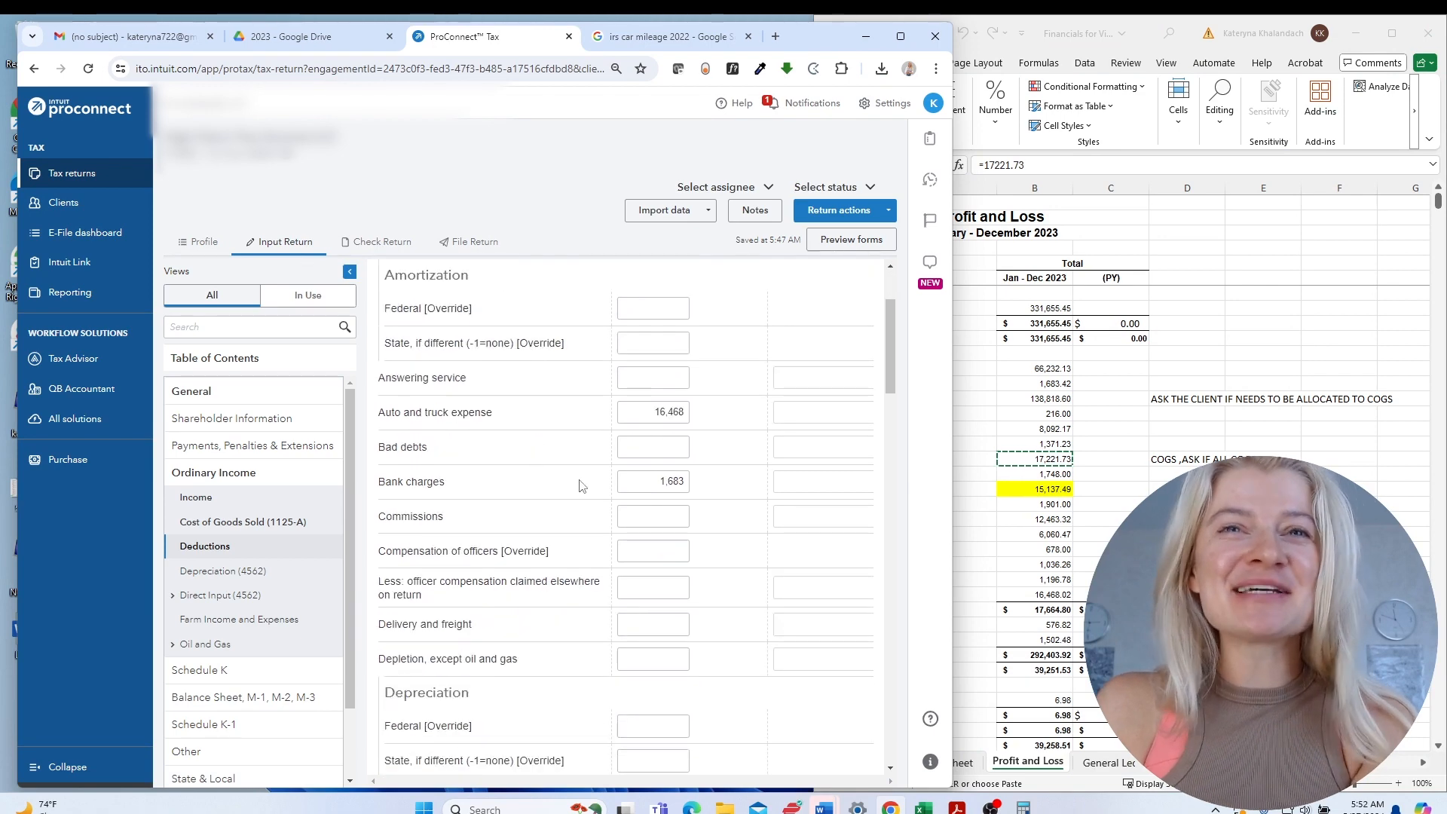
pyautogui.scroll(-5, 581, 478)
pyautogui.scroll(6, 581, 478)
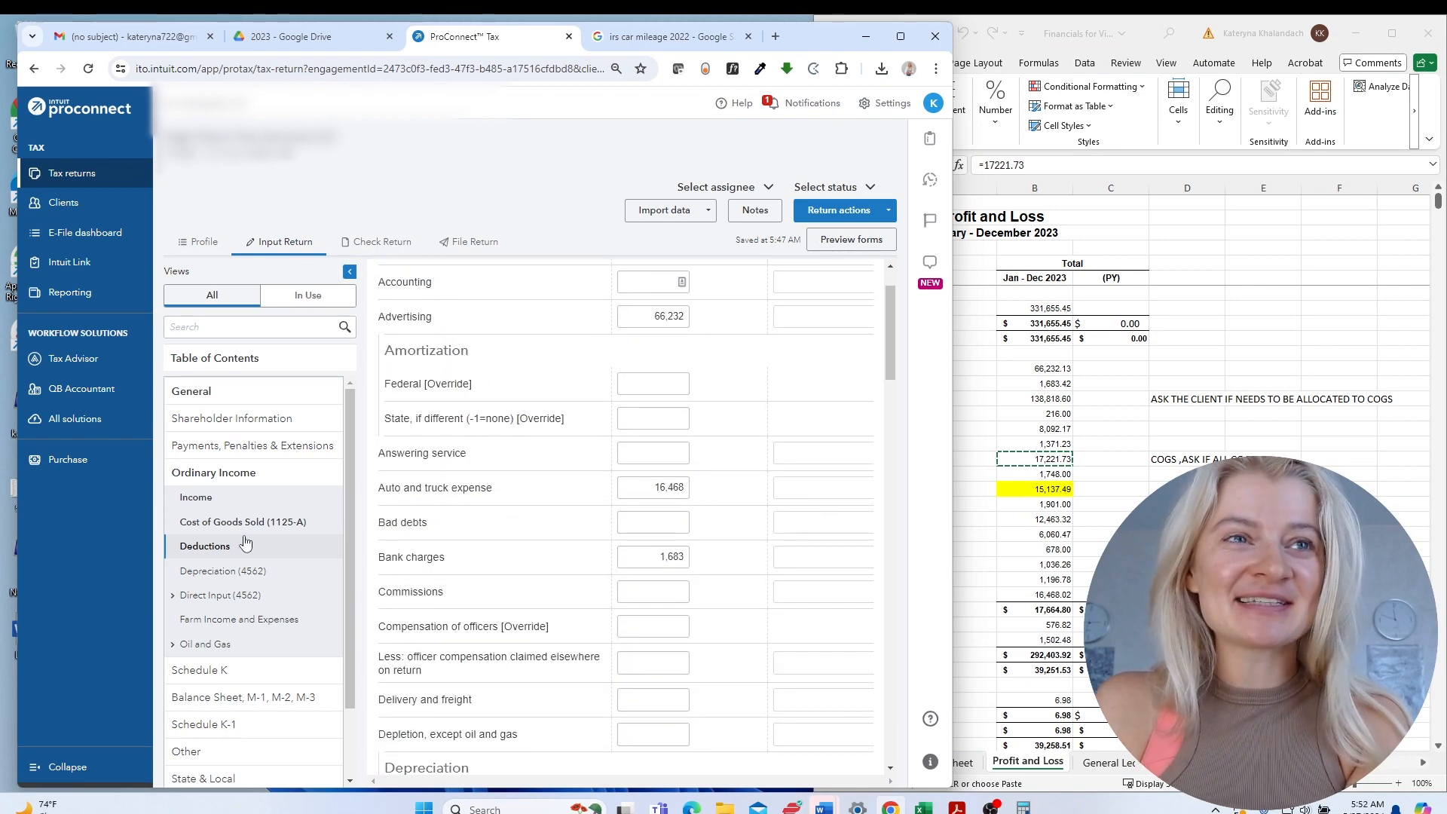
pyautogui.click(248, 524)
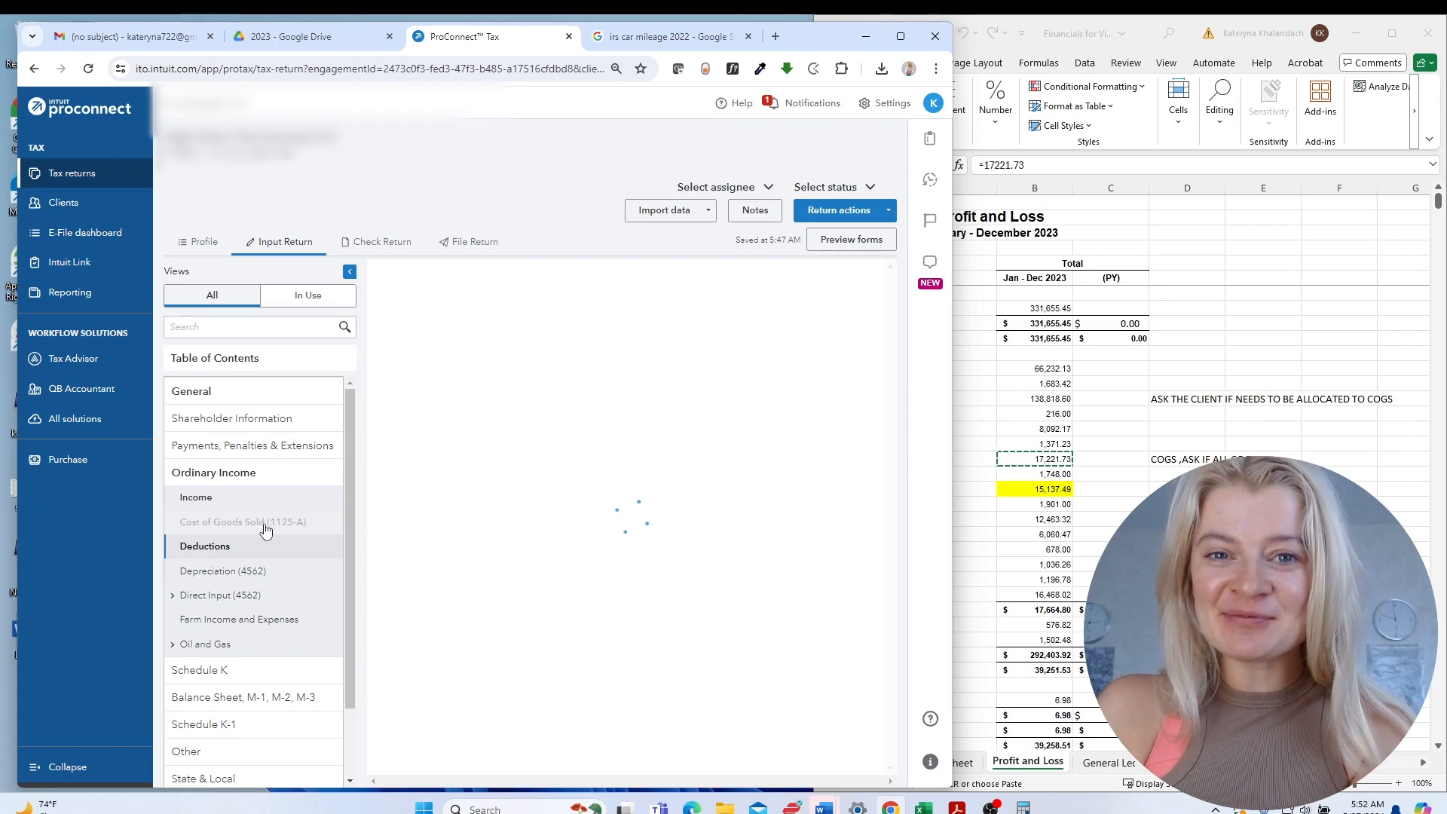
# Set the Supplies amount in Additional section 263A costs to 17,221.73.
pyautogui.click(633, 465)
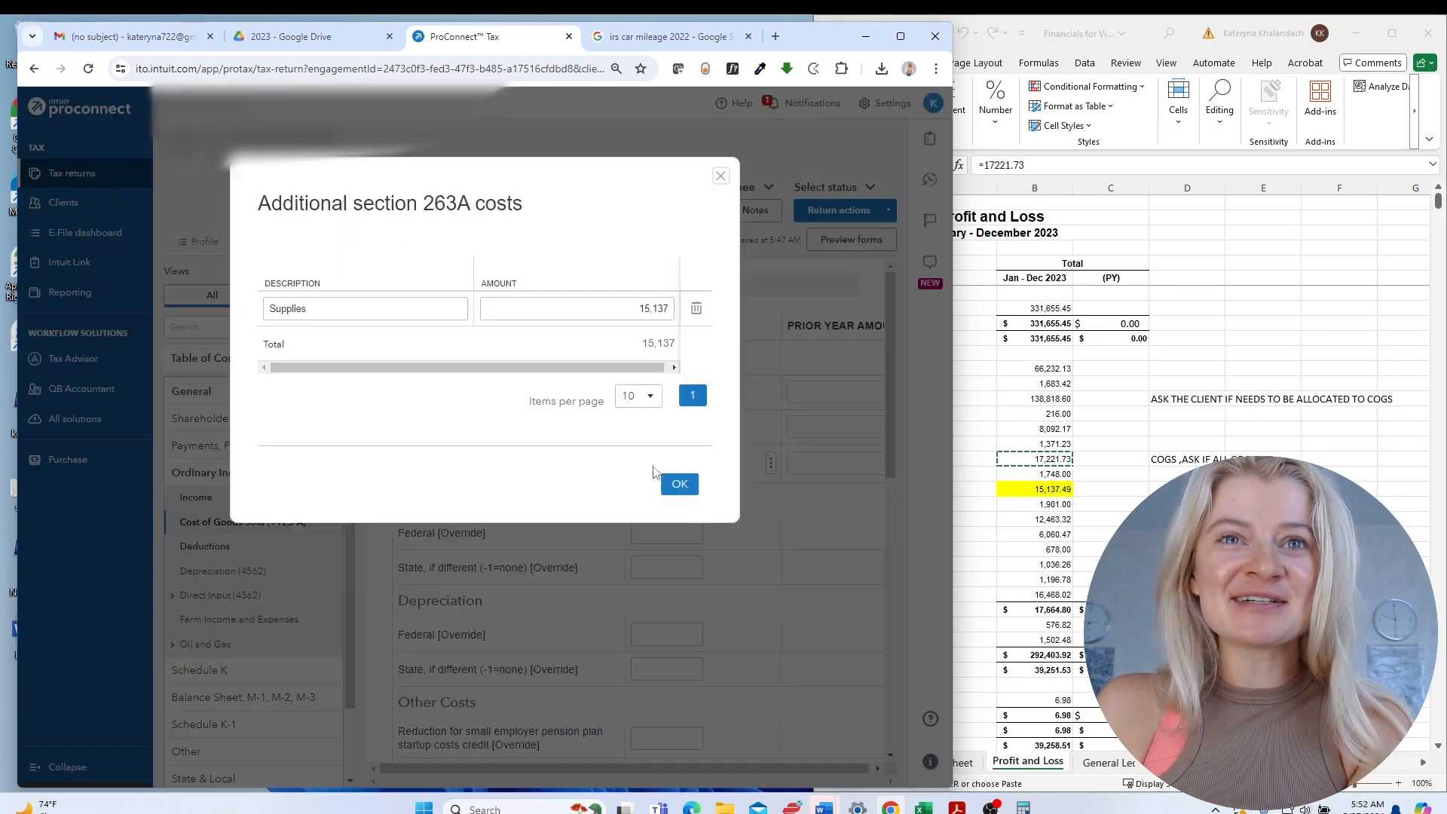
pyautogui.moveTo(635, 309); pyautogui.dragTo(683, 330)
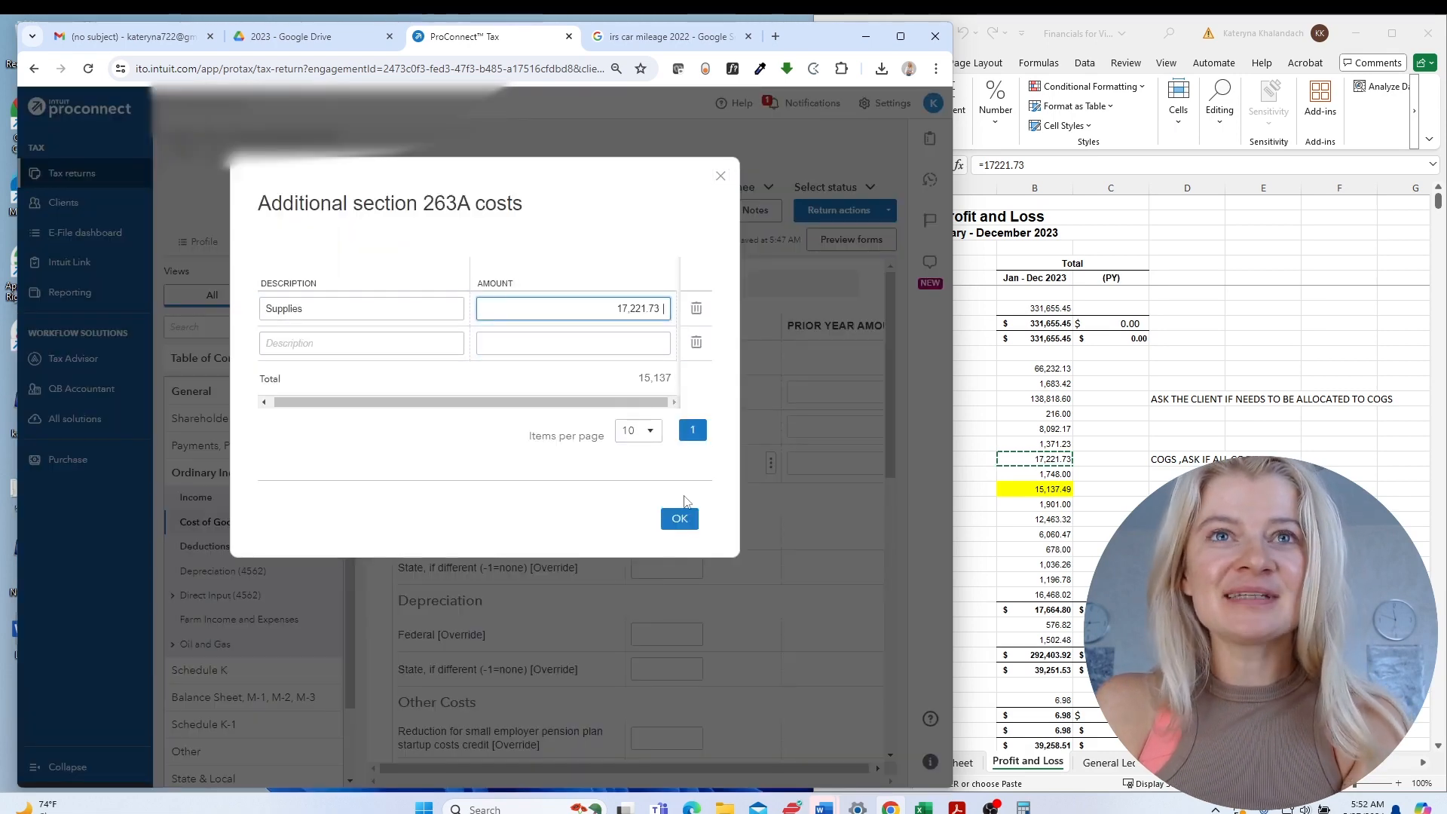
pyautogui.hotkey('ctrl', 'v')
pyautogui.click(679, 519)
# Reopen Form 1120S in the return check and compare its line 22 ordinary business income with Taxable Income in B48.
pyautogui.click(391, 251)
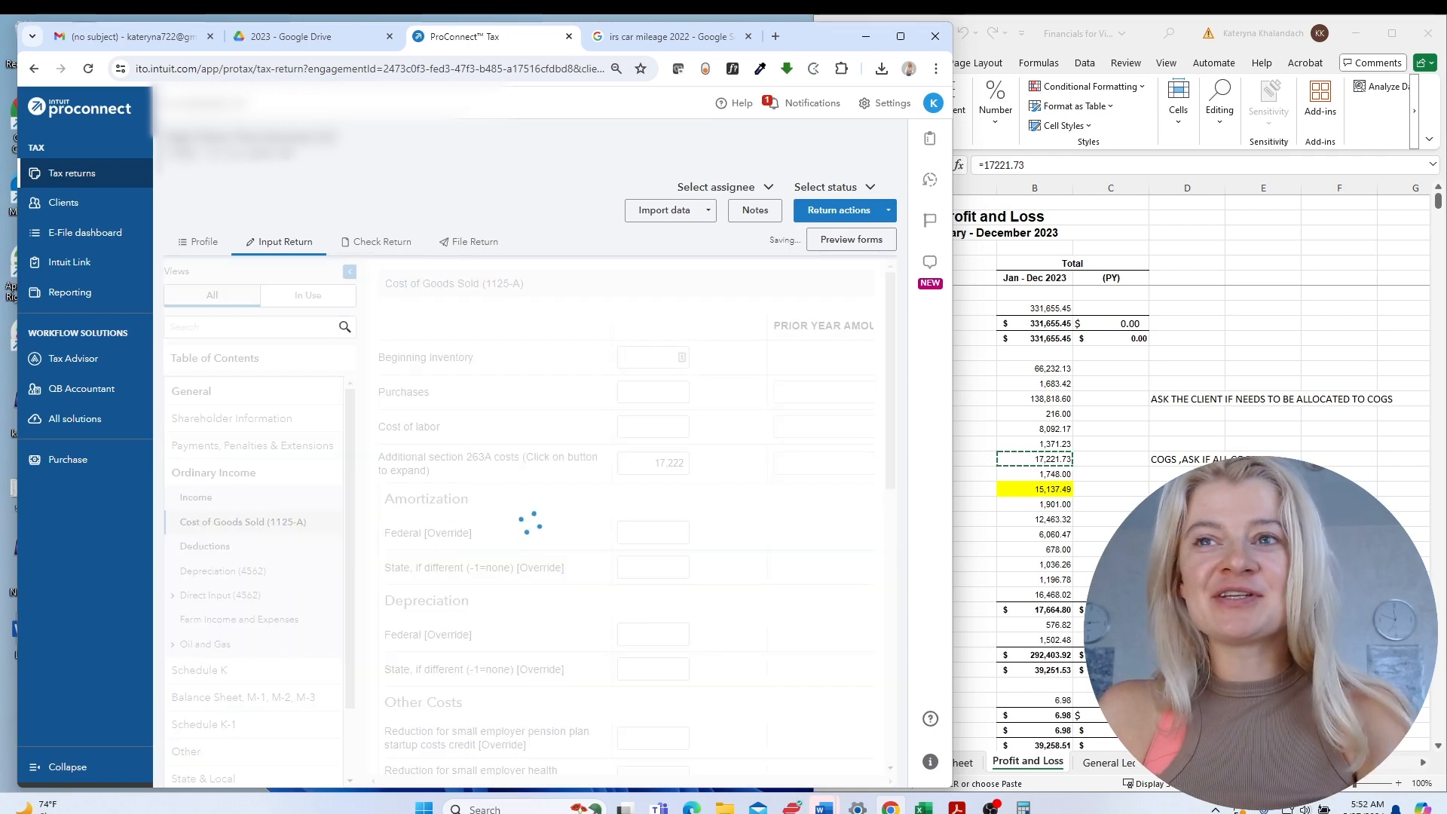
pyautogui.click(1072, 545)
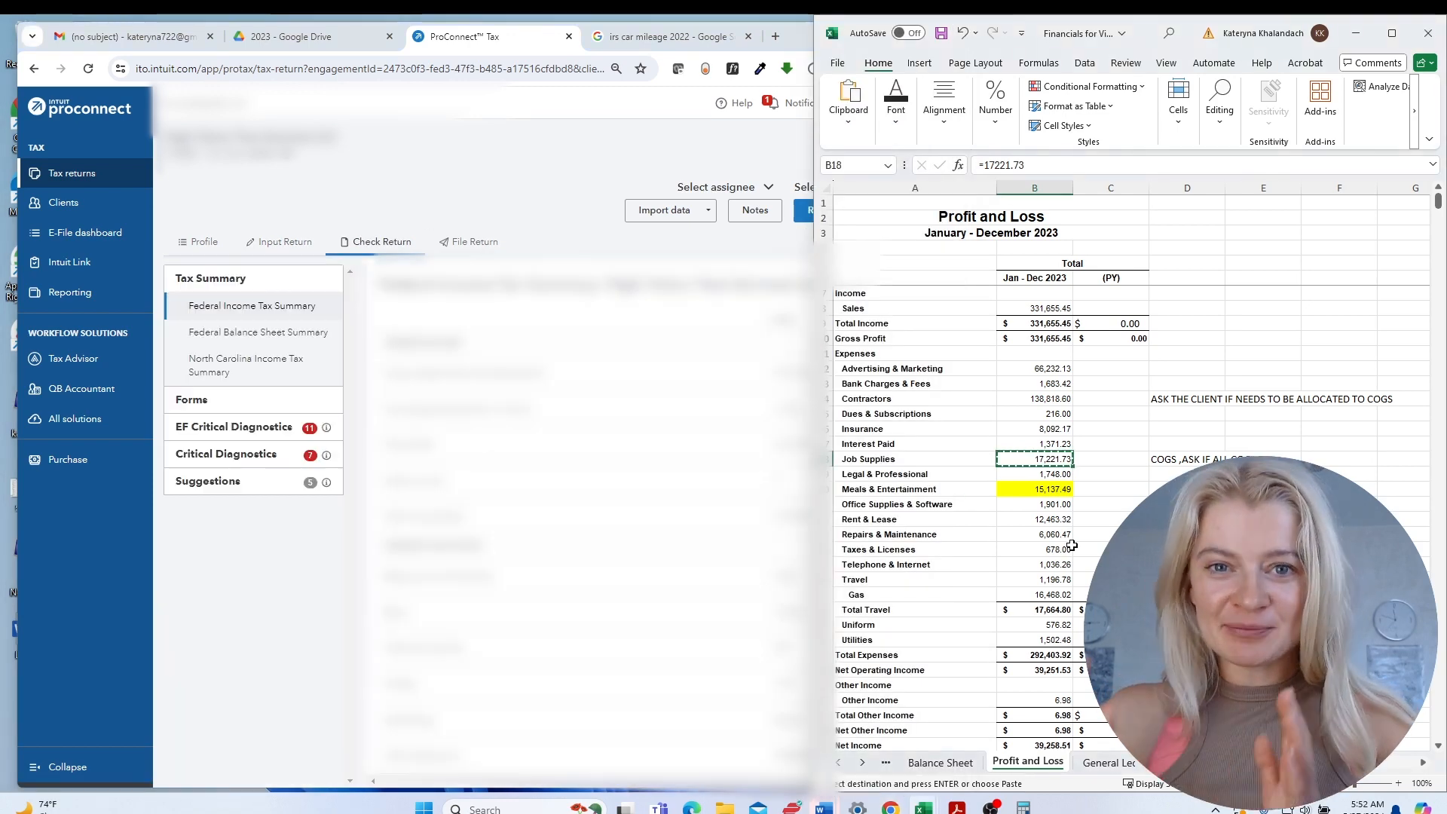
pyautogui.click(200, 411)
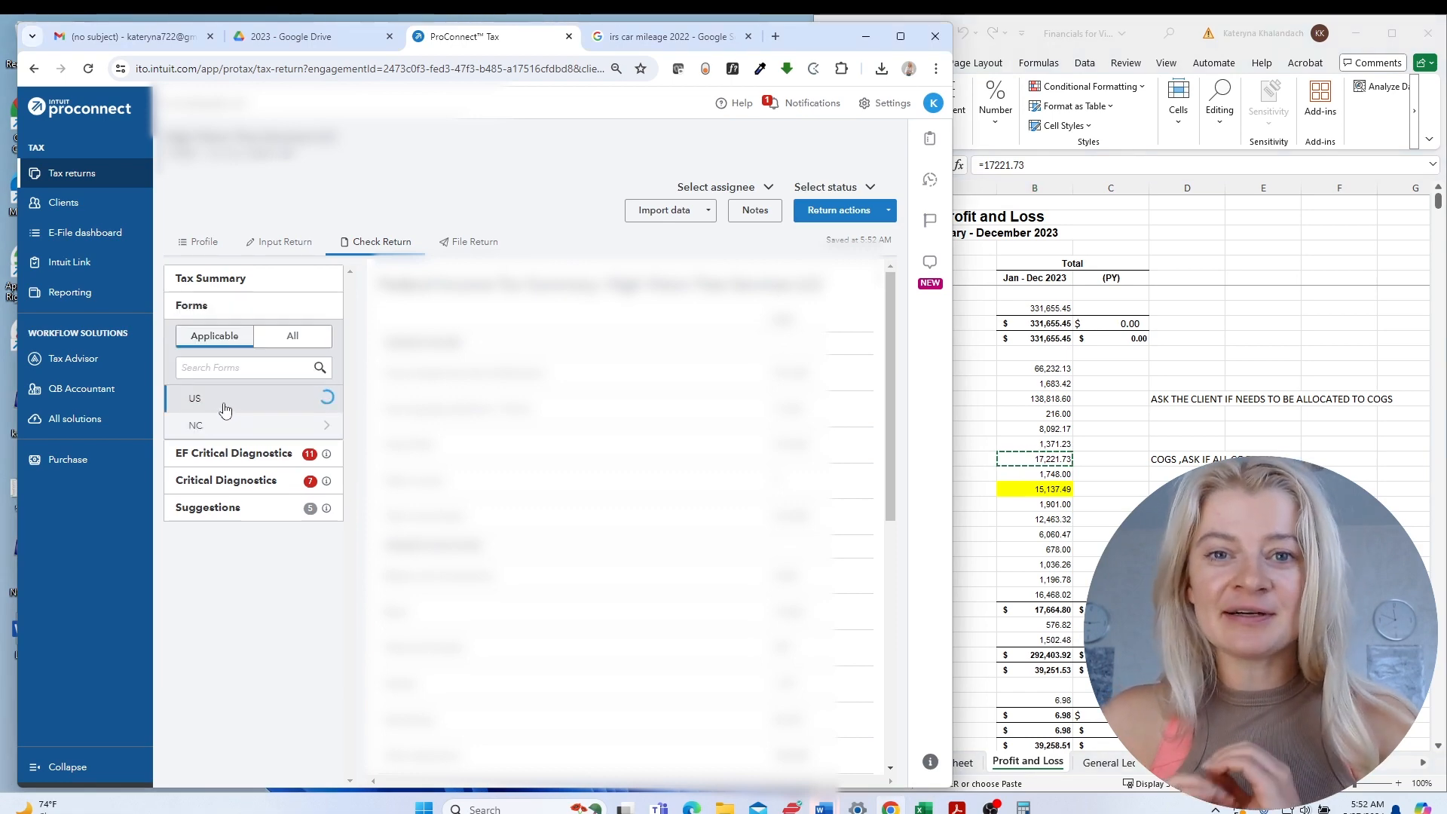
pyautogui.click(214, 583)
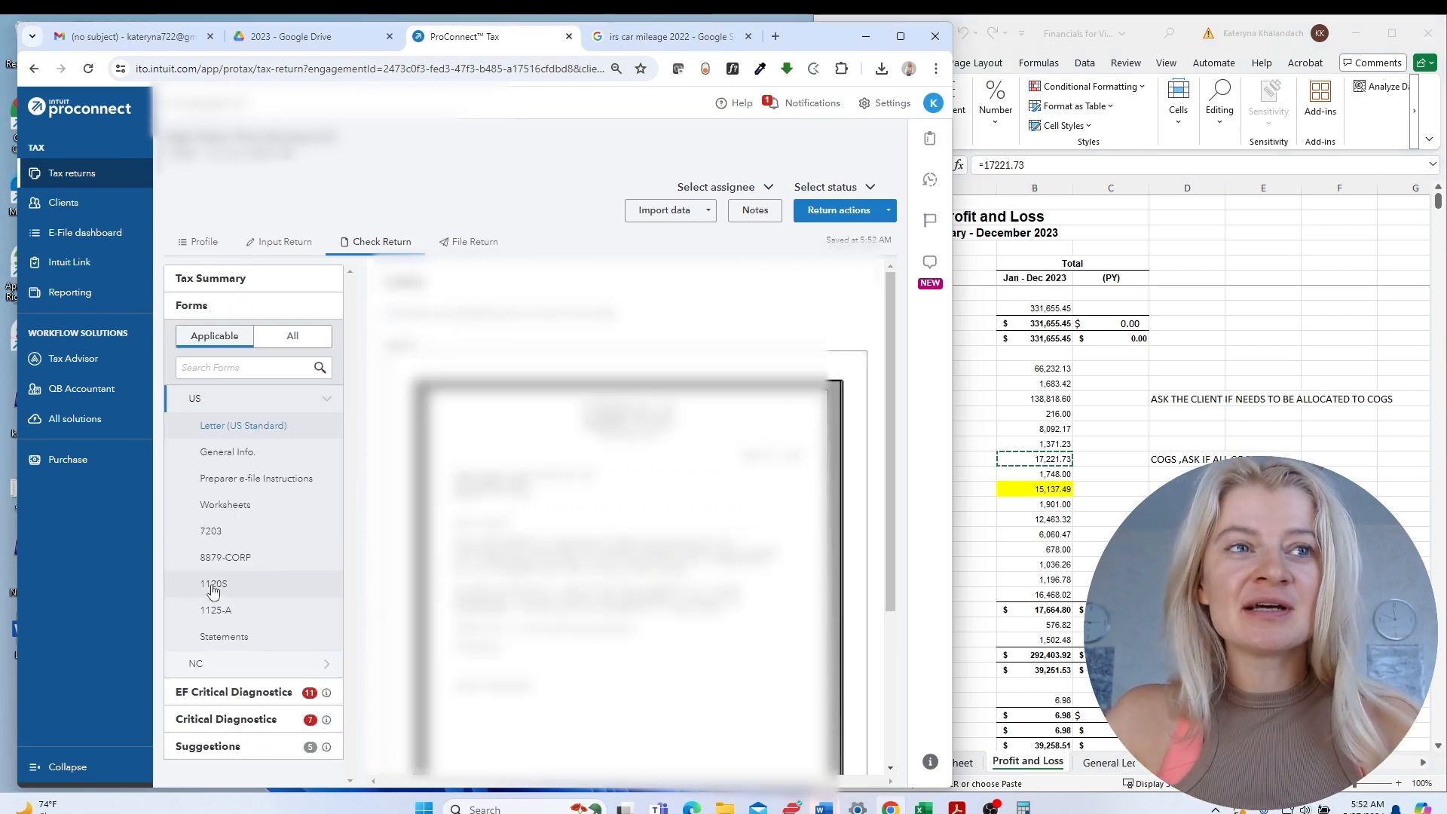
pyautogui.scroll(-5, 836, 472)
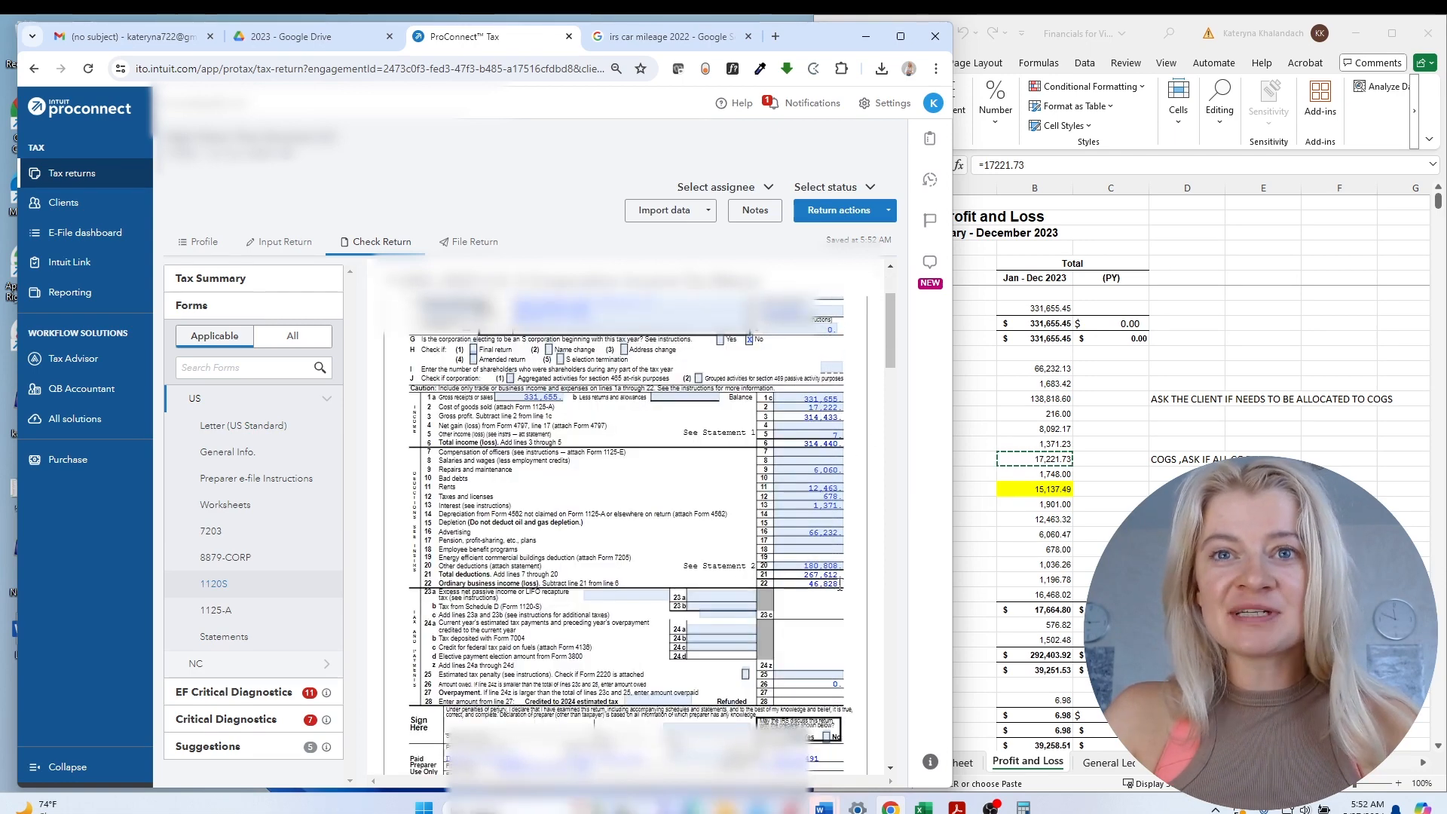
pyautogui.click(1085, 677)
pyautogui.scroll(-4, 1089, 681)
pyautogui.click(1056, 731)
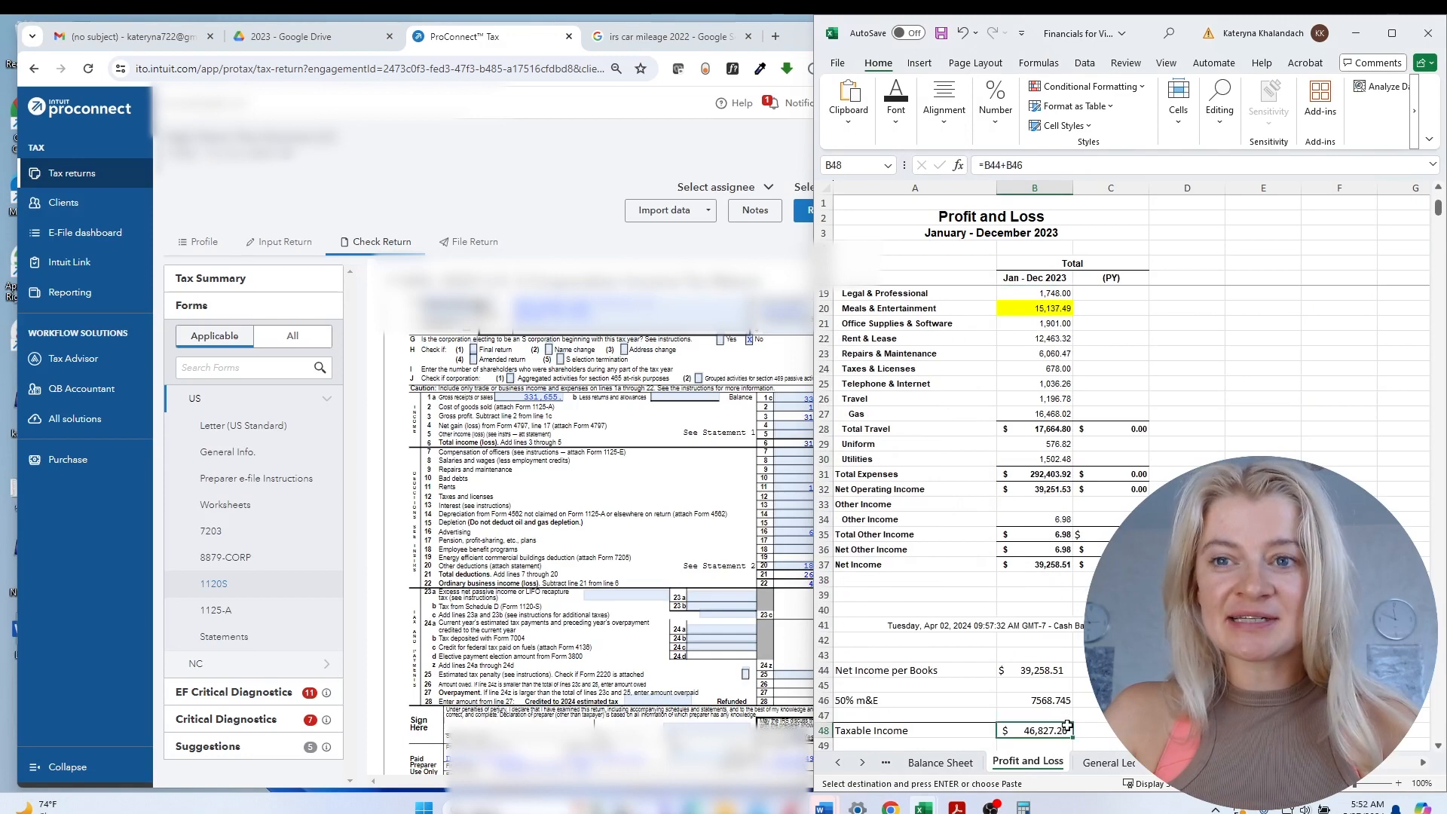
pyautogui.scroll(-1, 1056, 730)
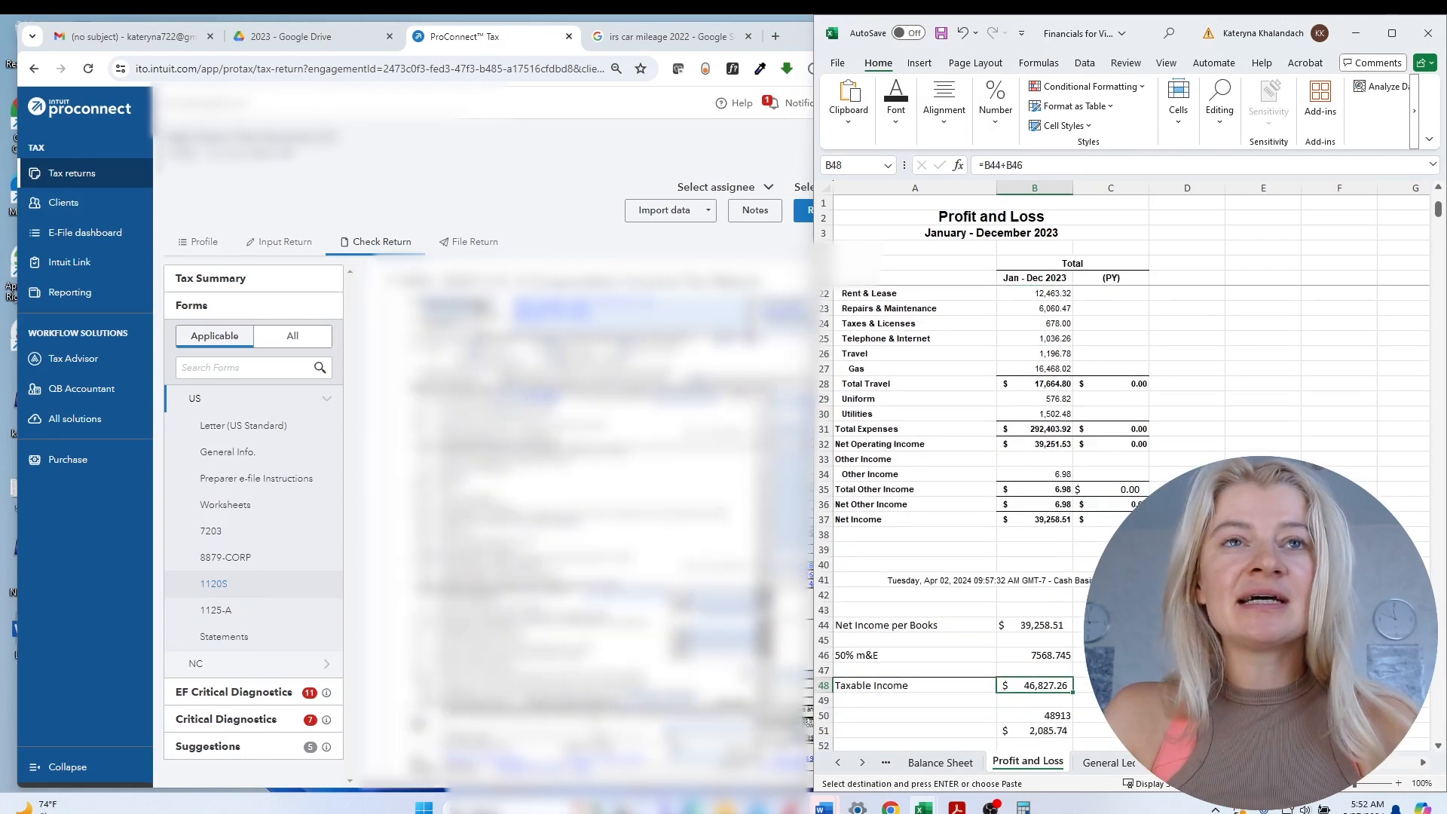
# Go to page 5 of Form 1120S and compare Schedule M-1 with Net Income per Books, 50% m&E and Taxable Income in the worksheet.
pyautogui.scroll(-15, 588, 528)
pyautogui.scroll(-10, 603, 528)
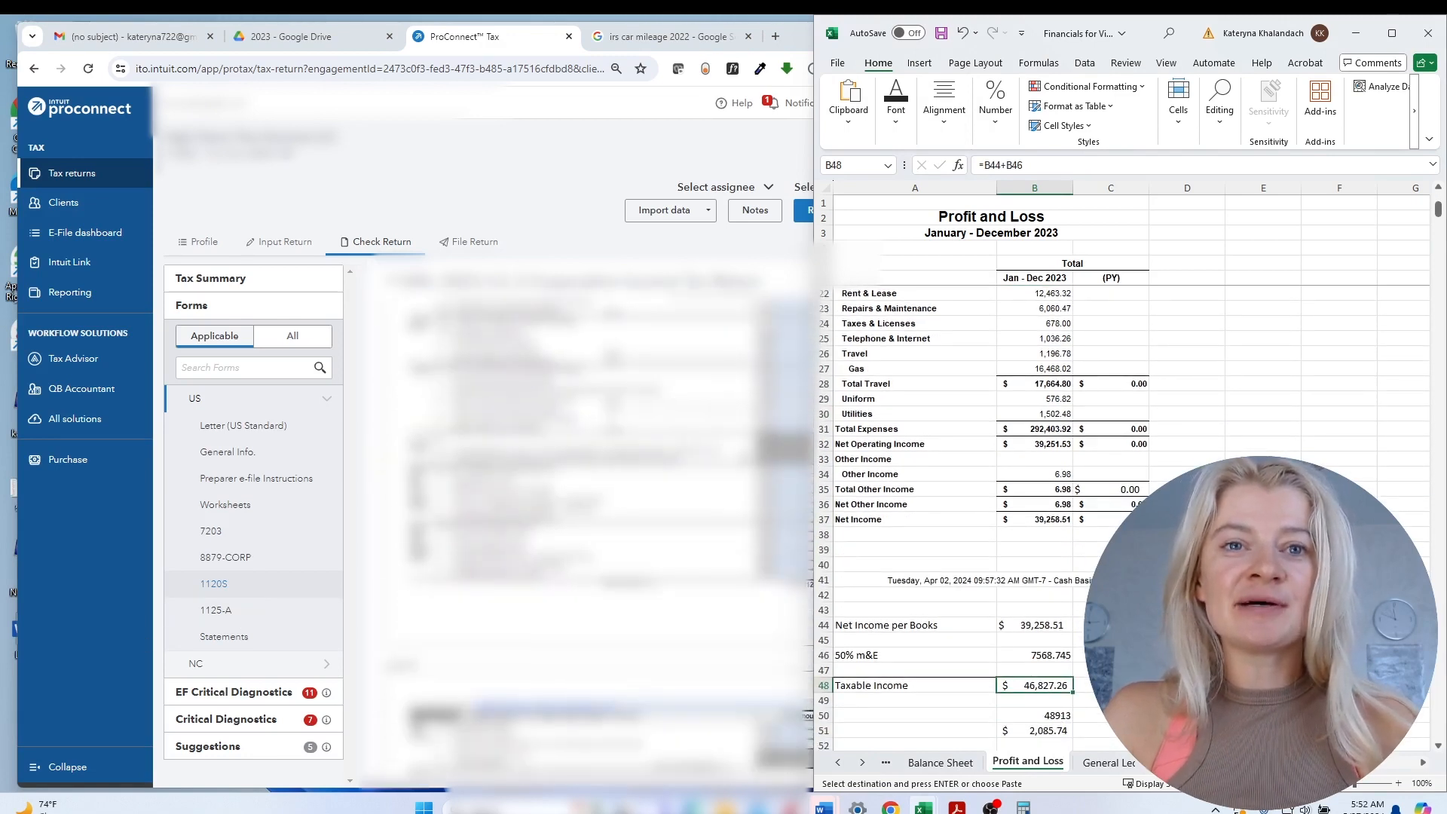
pyautogui.scroll(-3, 587, 707)
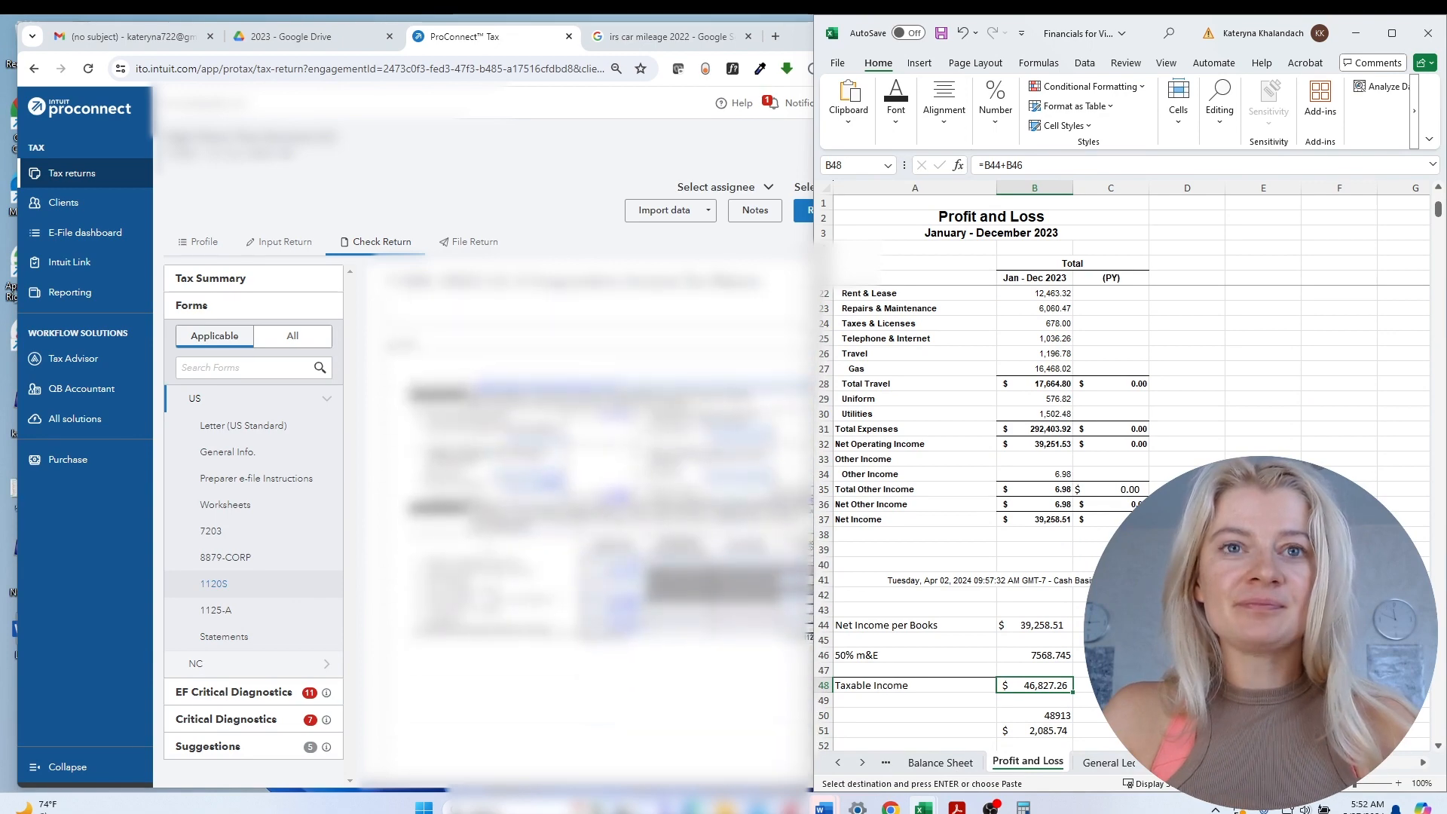
pyautogui.click(588, 706)
pyautogui.scroll(-1, 588, 706)
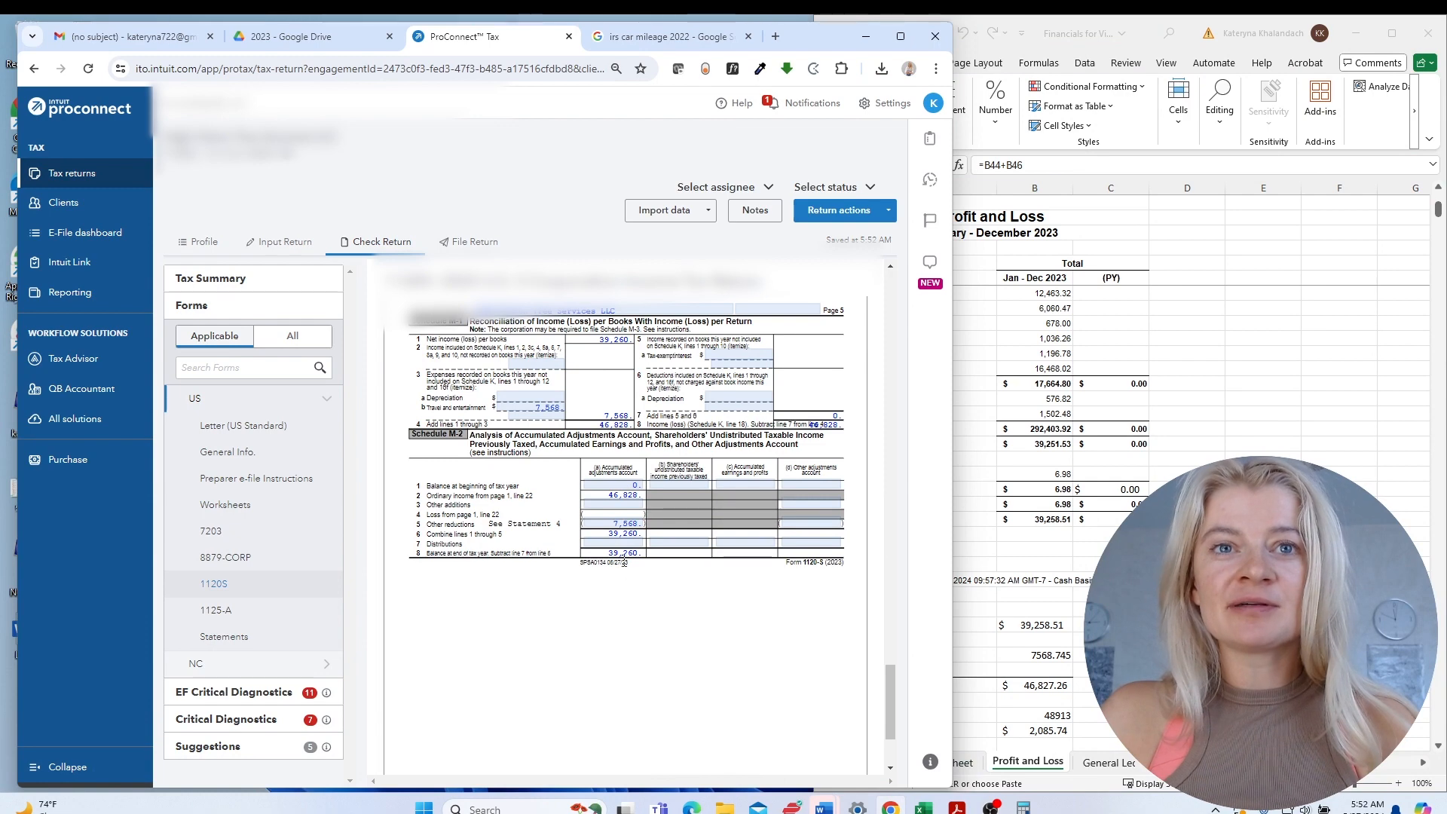
pyautogui.click(1015, 626)
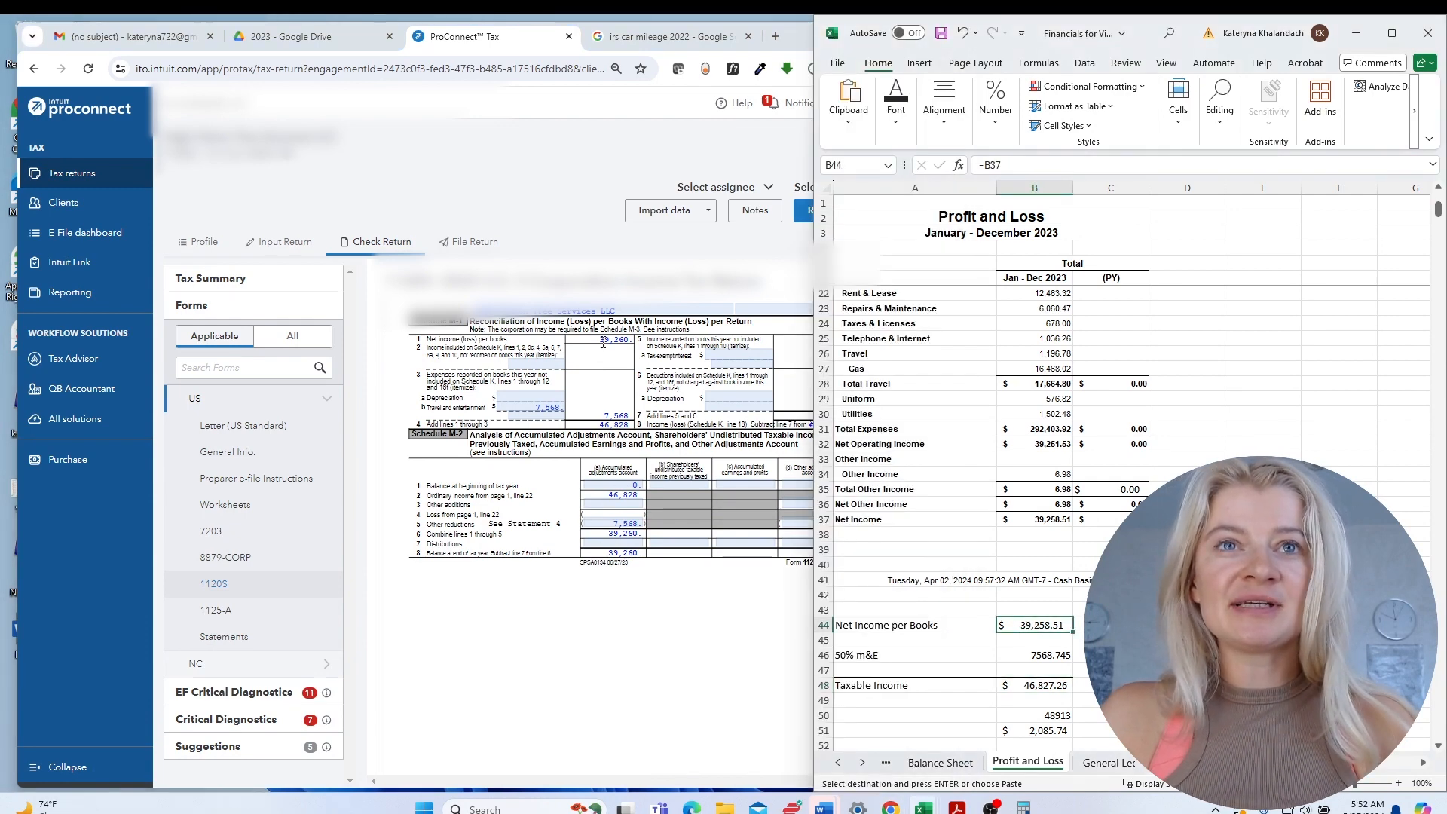
pyautogui.click(1035, 517)
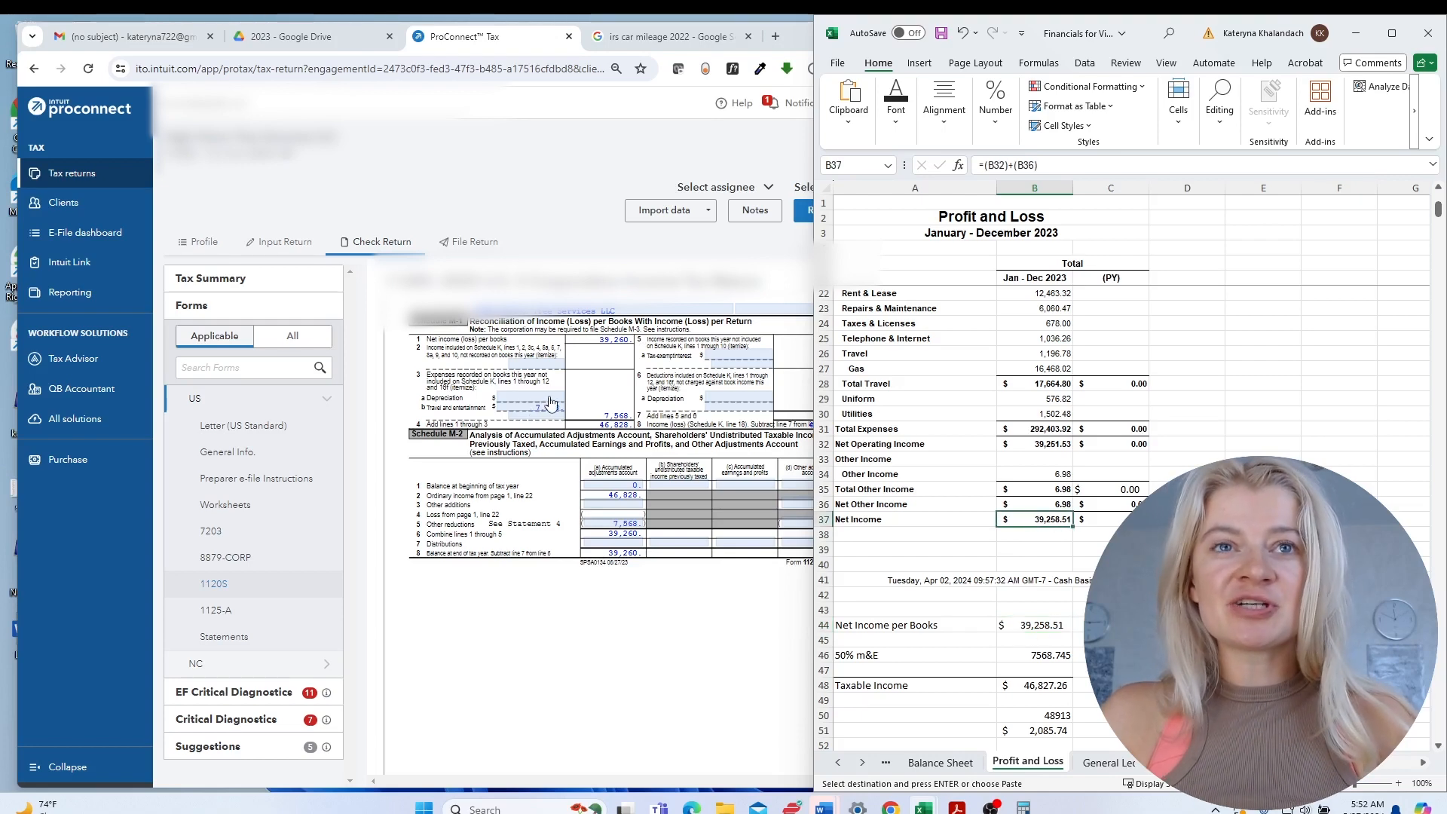
pyautogui.click(1040, 653)
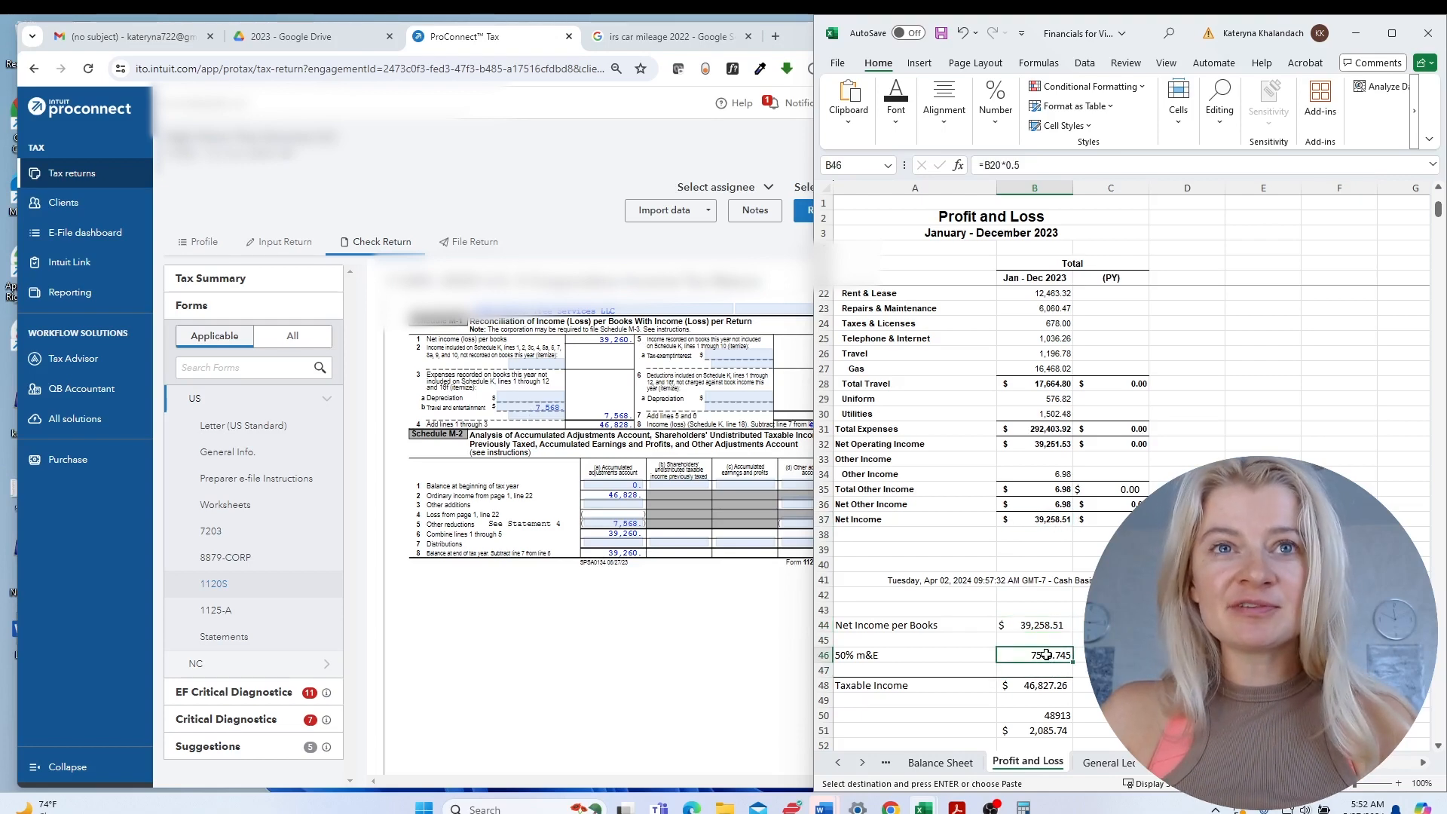
pyautogui.click(1055, 683)
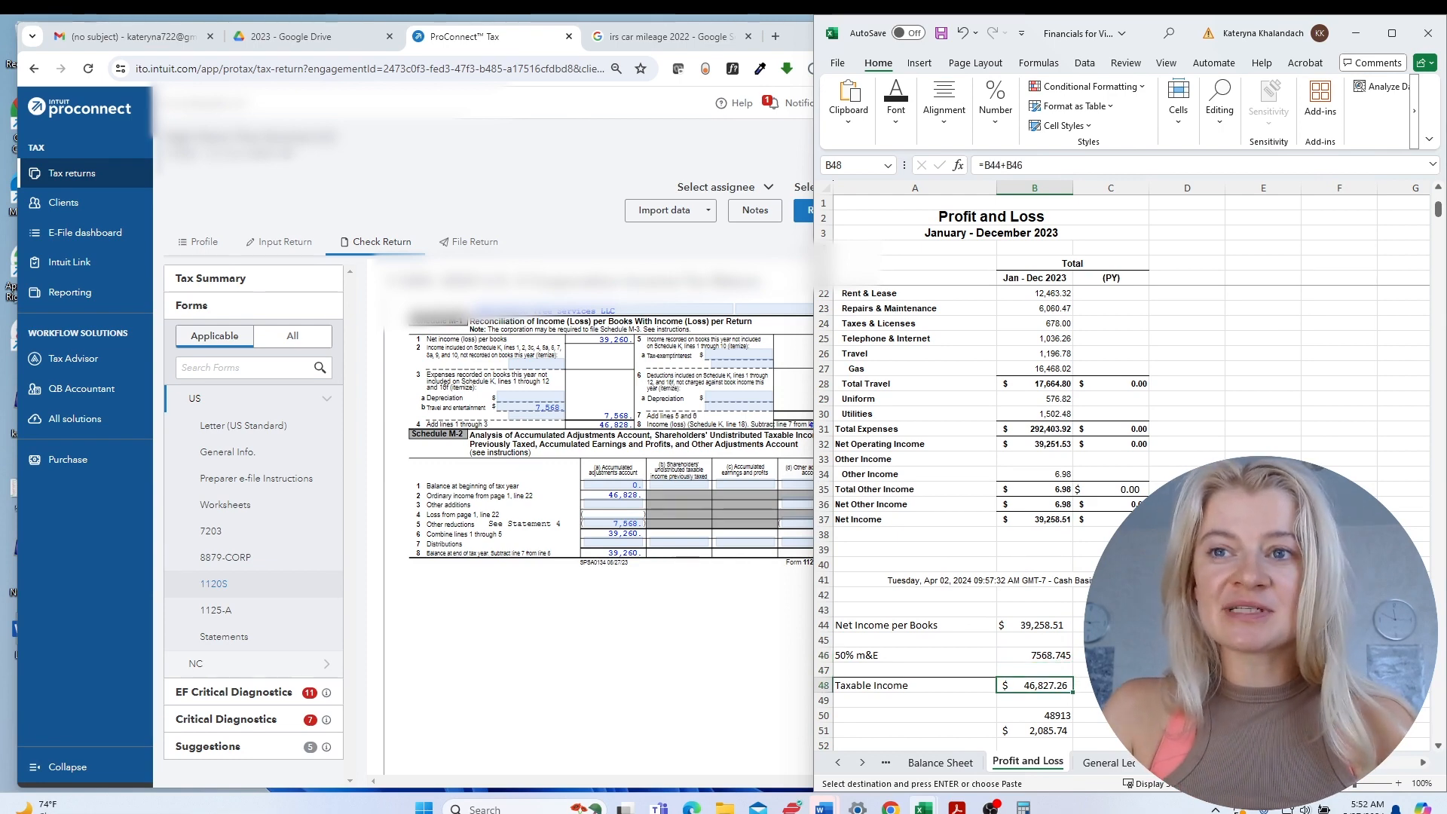
pyautogui.click(1111, 625)
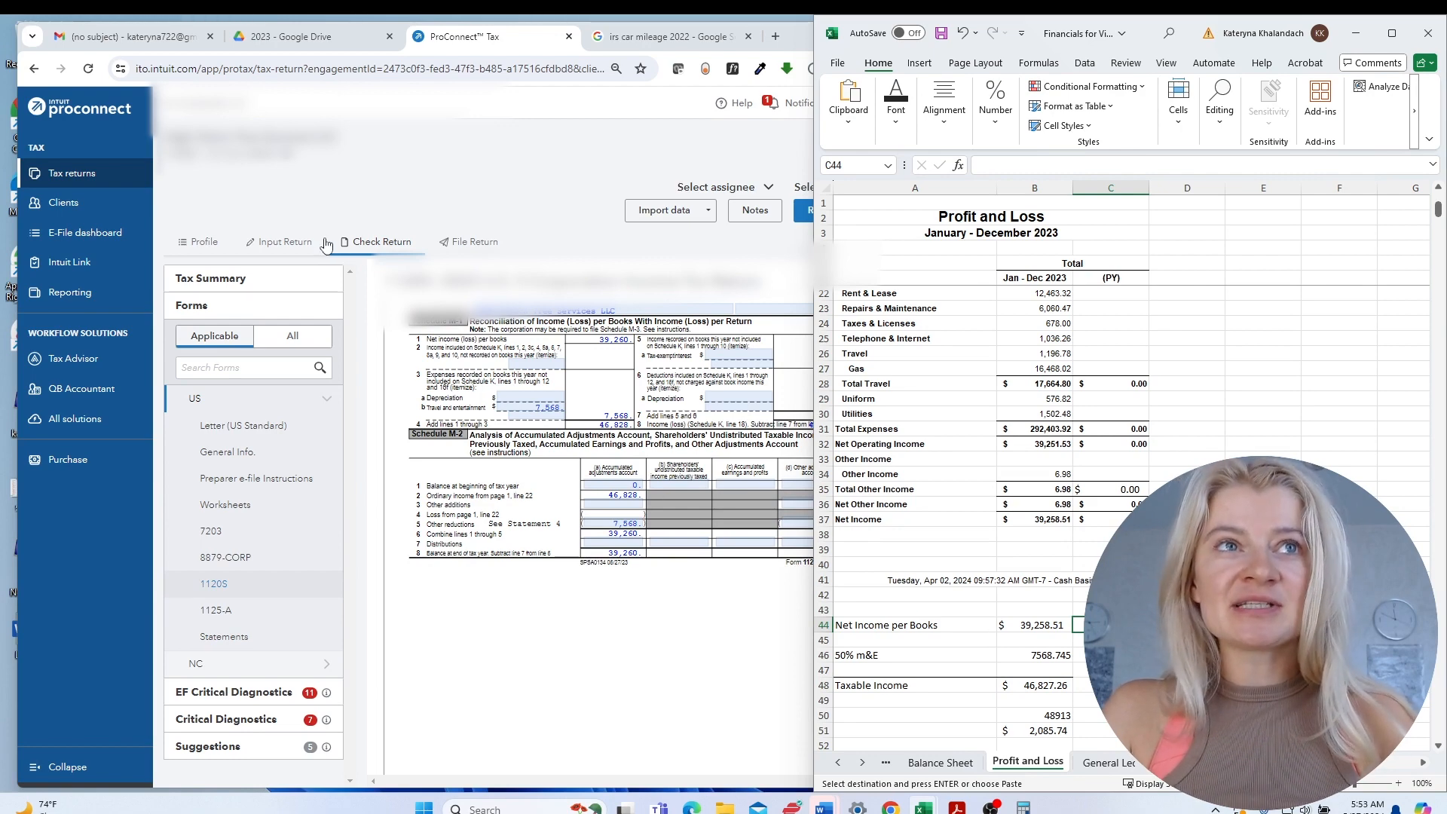
# Open the Balance Sheet worksheet and the federal Balance Sheet input of the return at its Assets section.
pyautogui.click(285, 242)
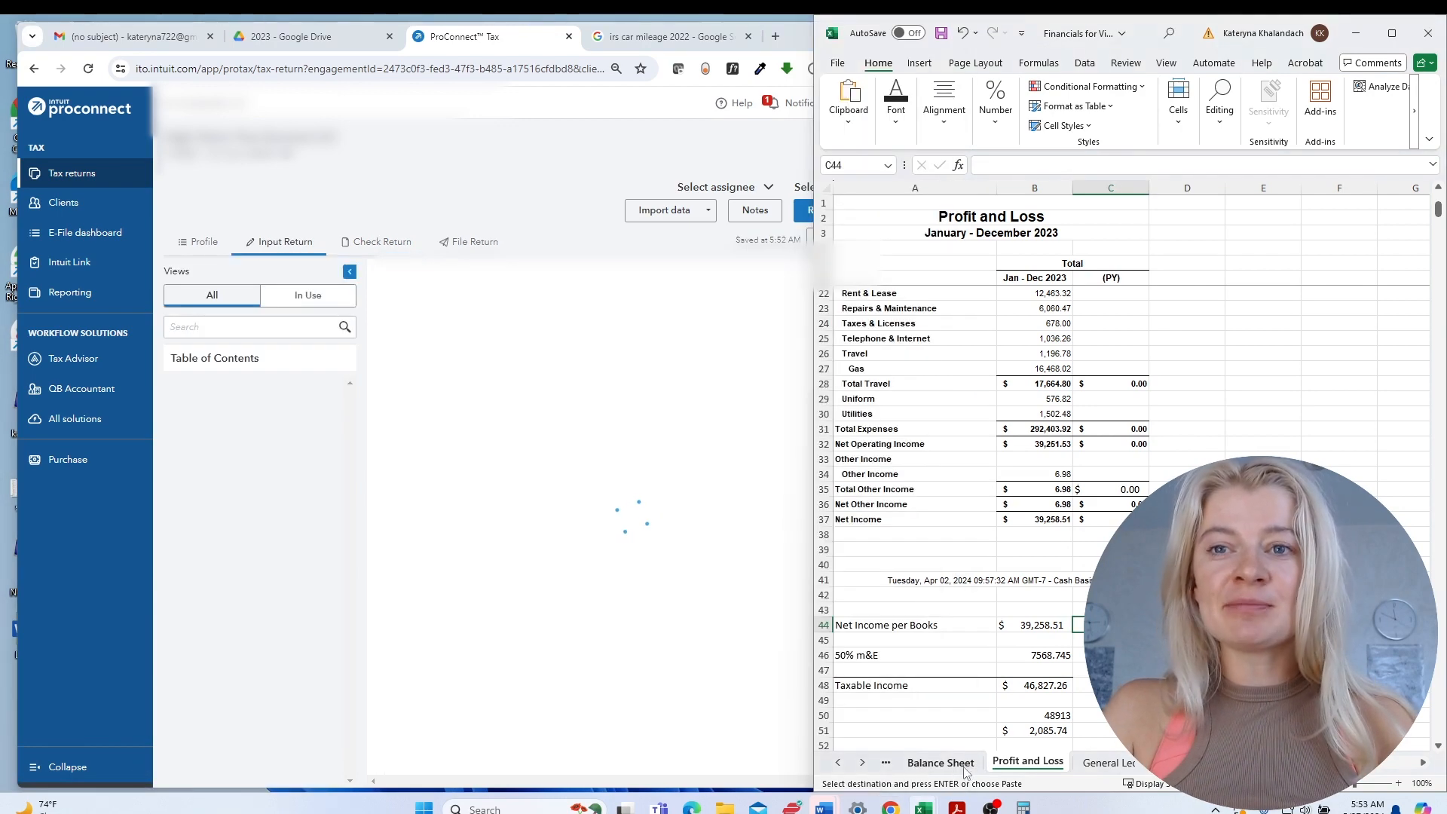
pyautogui.click(951, 763)
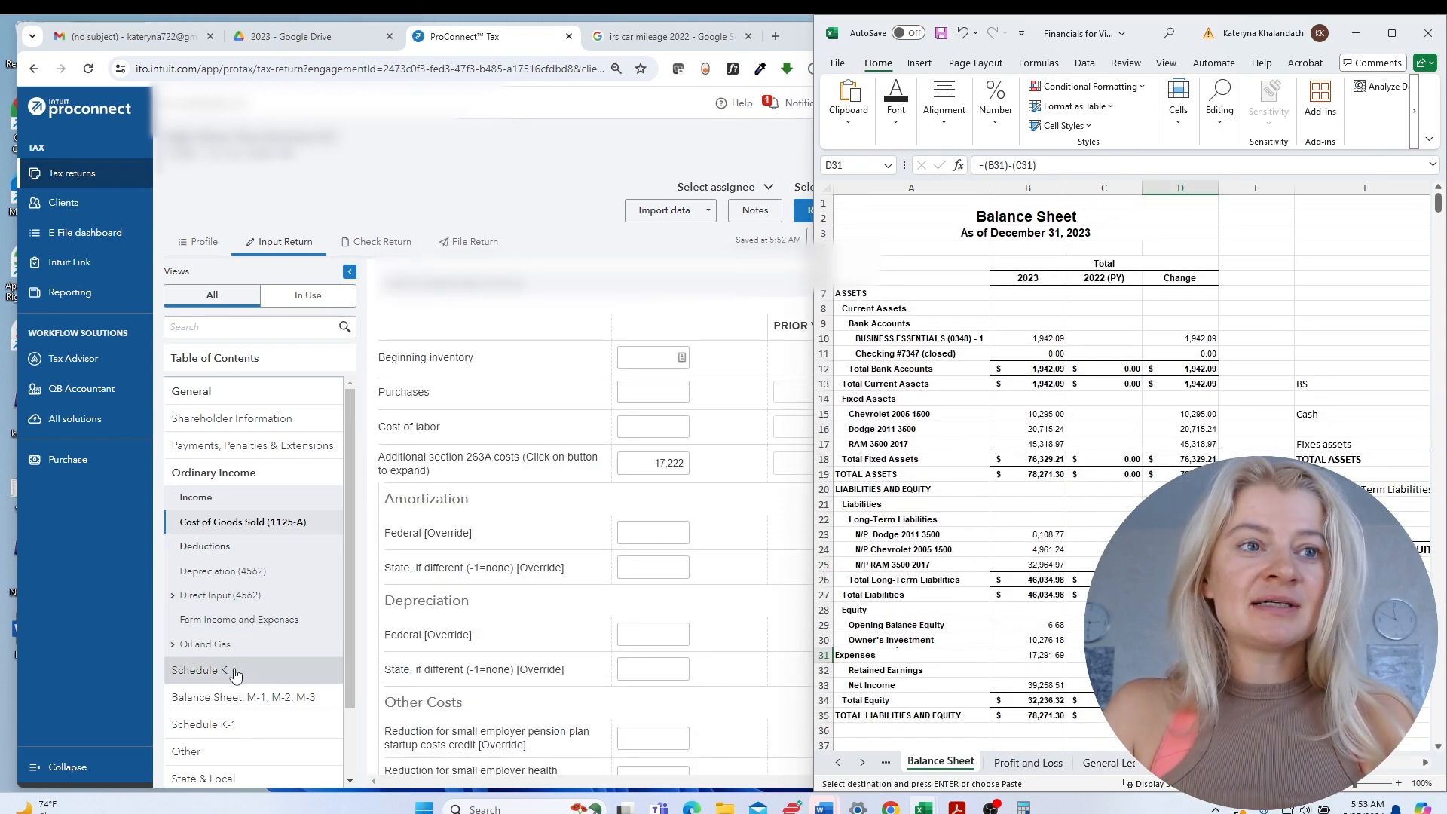
pyautogui.click(240, 697)
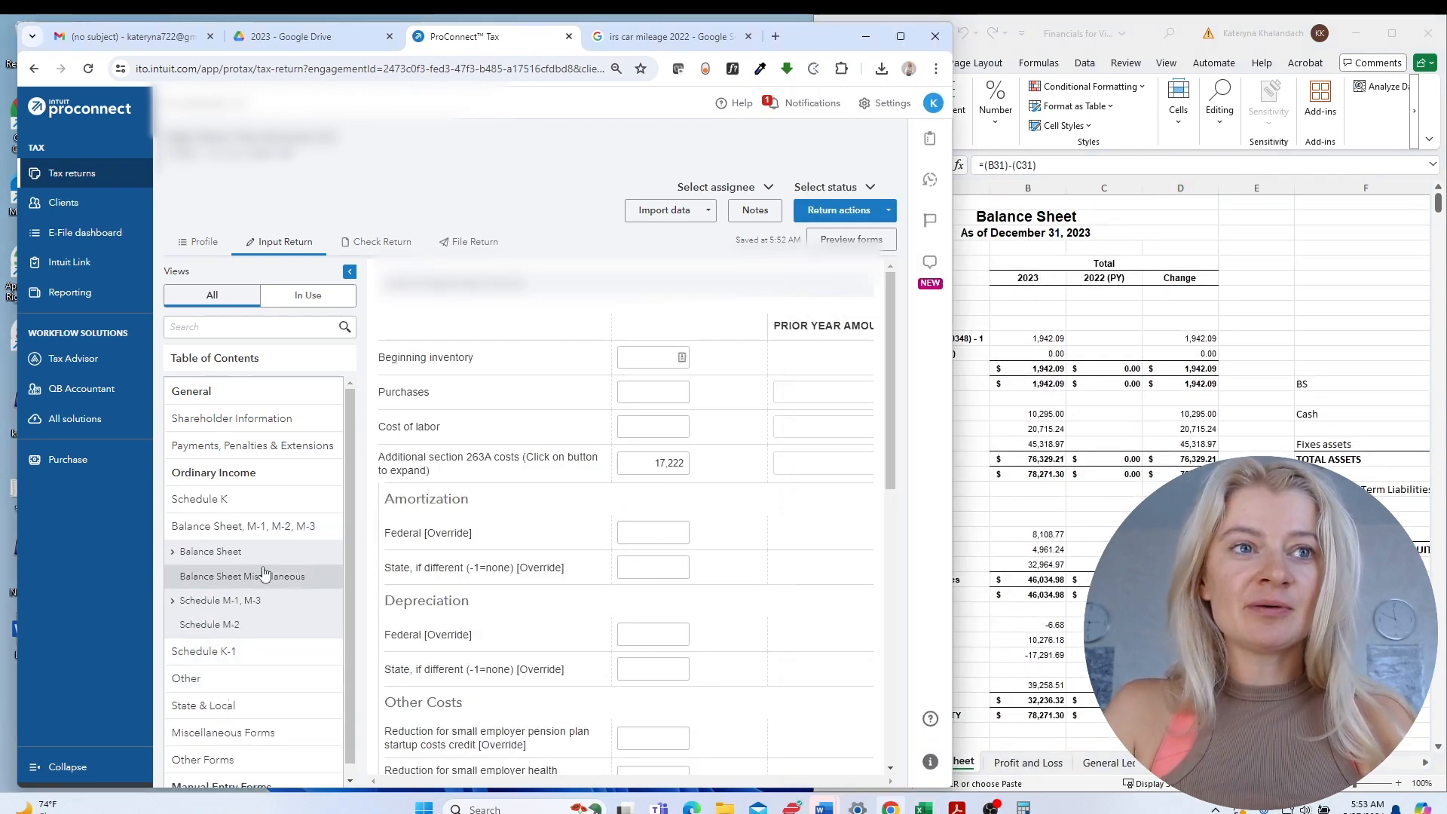
pyautogui.click(242, 554)
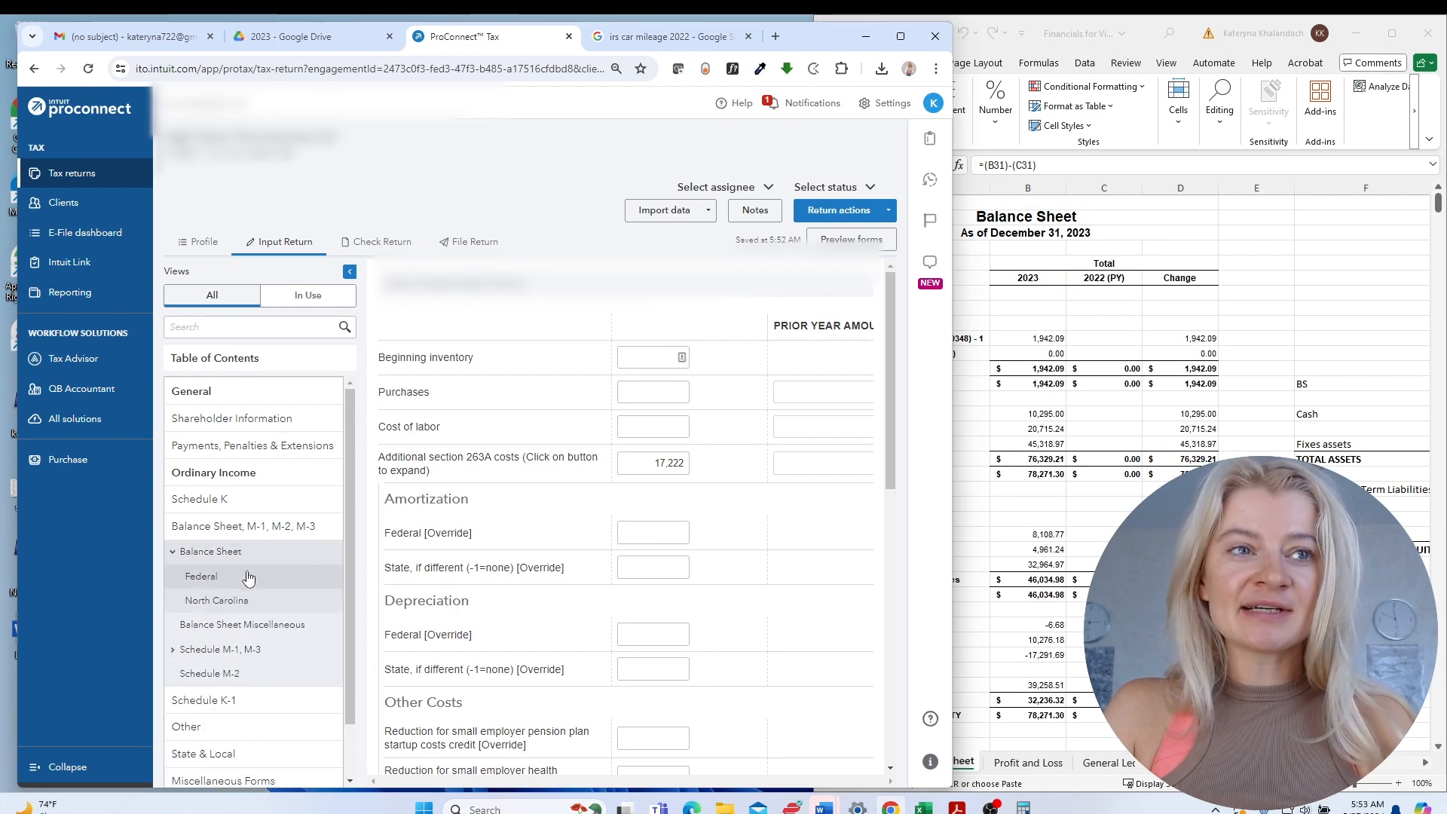
pyautogui.click(249, 578)
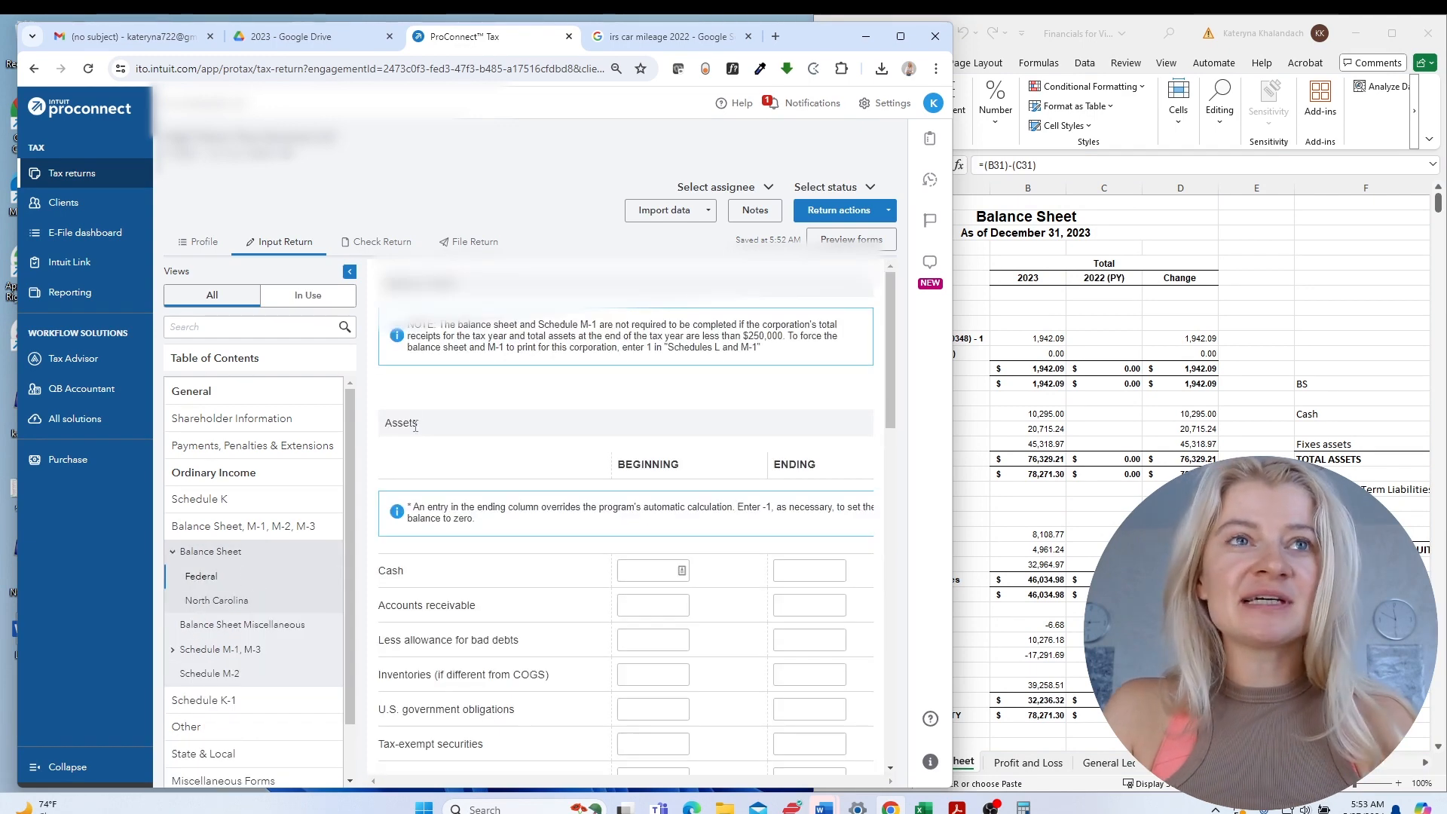
pyautogui.scroll(-2, 566, 450)
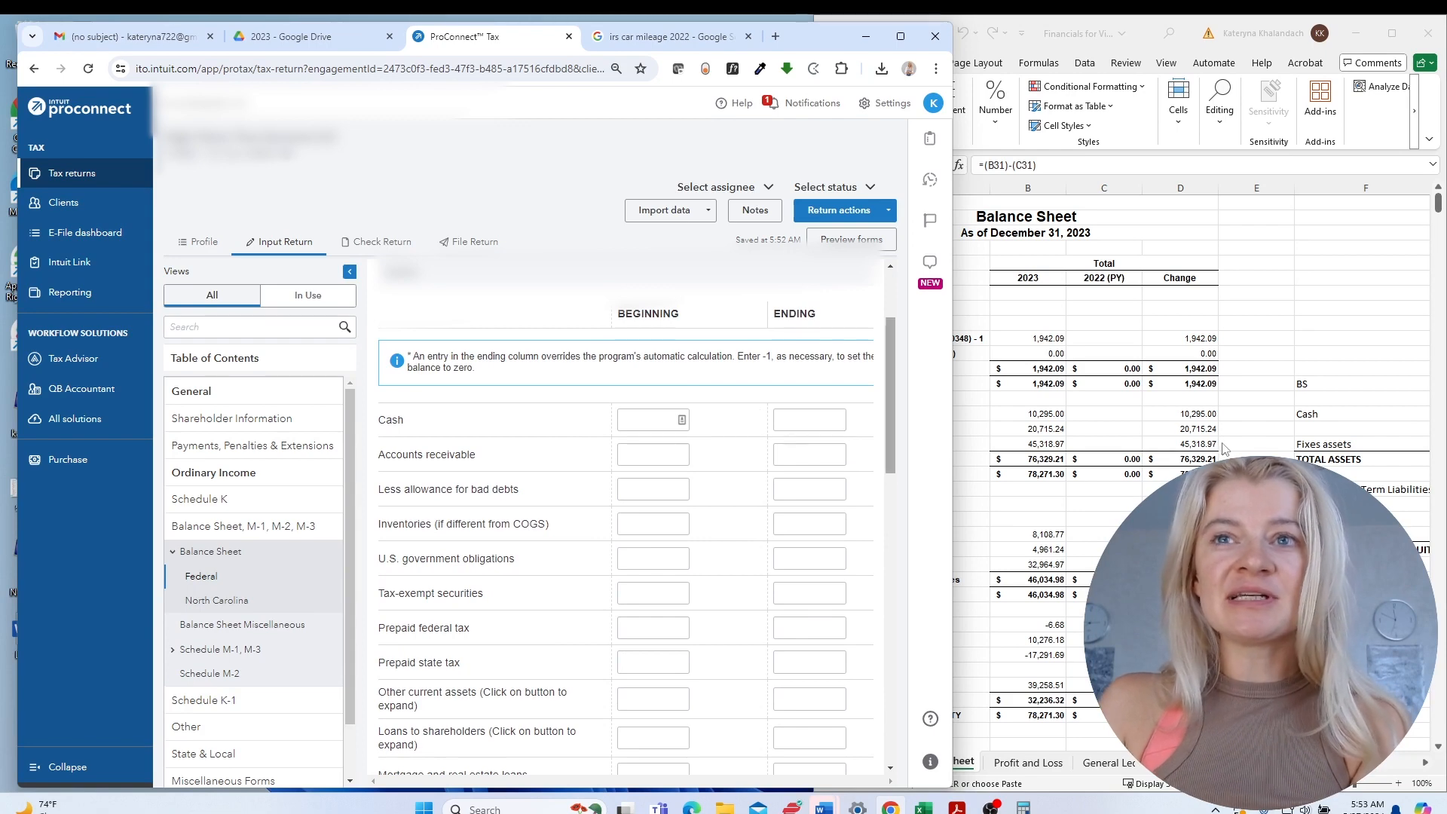
# Enter the worksheet's Cash balance of 1,942.09 as the ending Cash amount in the return's federal balance sheet.
pyautogui.hotkey('alt', 'Tab')
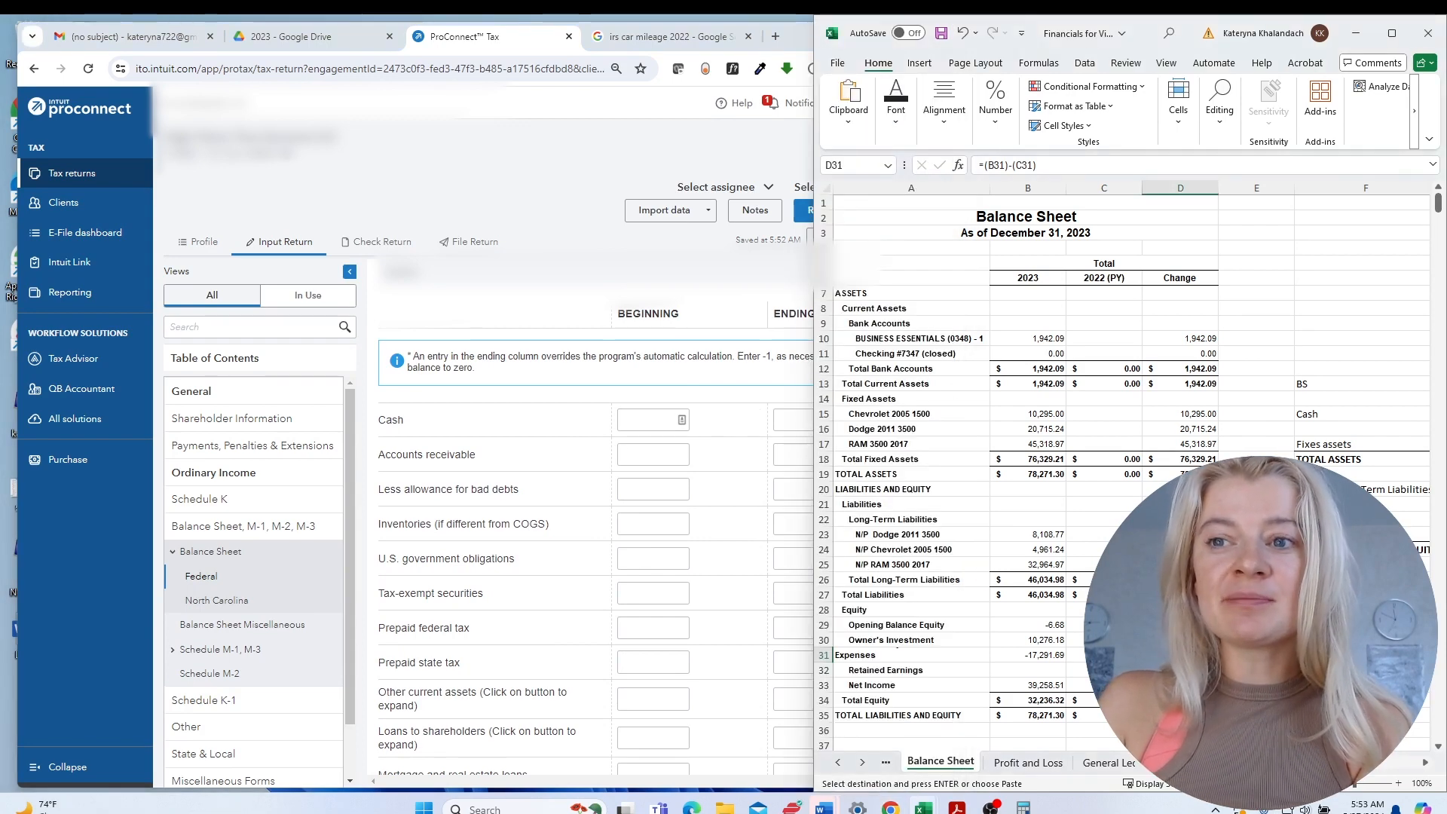
pyautogui.hscroll(6, 1029, 414)
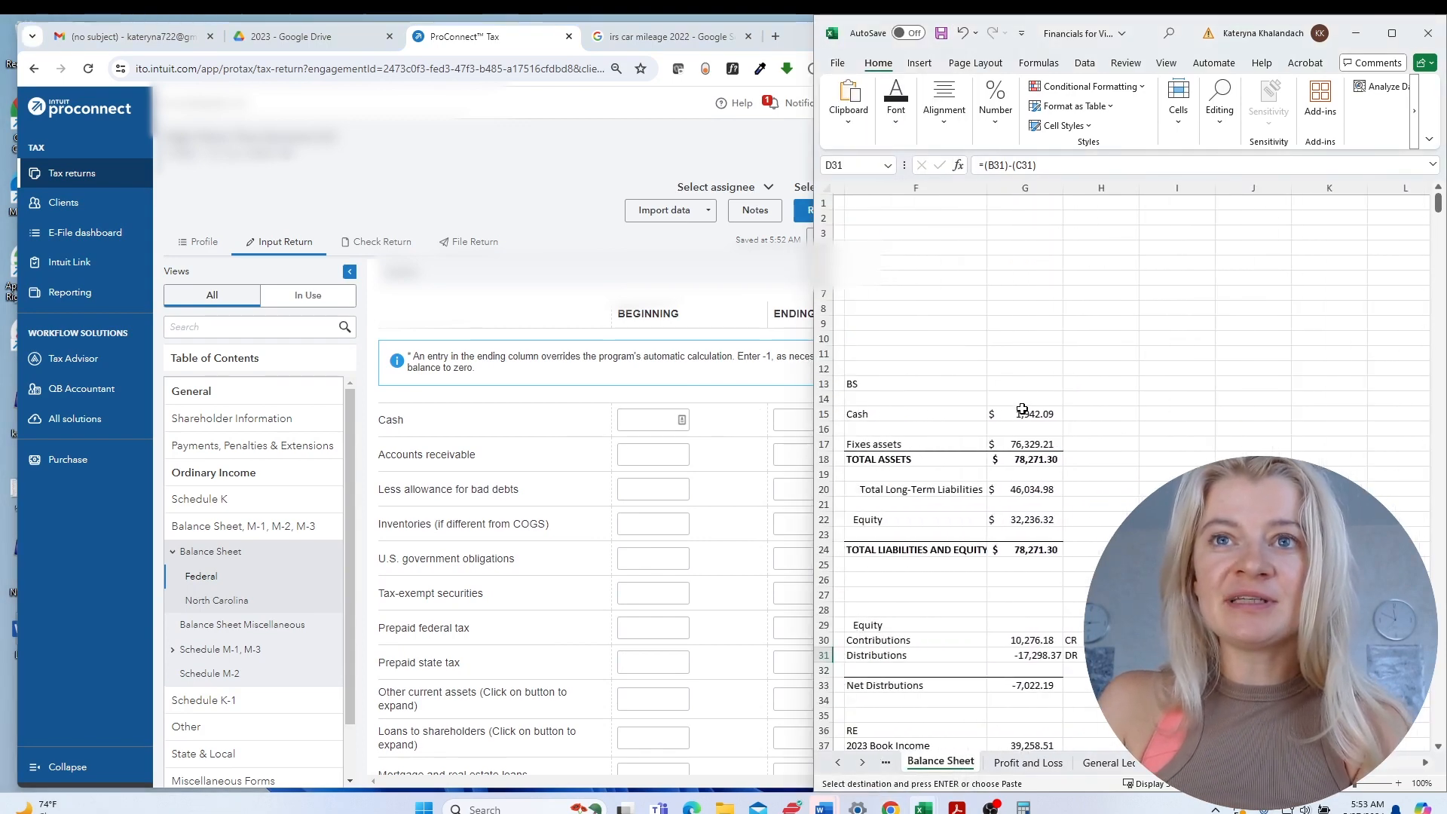
pyautogui.click(1029, 414)
pyautogui.hotkey('ctrl', 'c')
pyautogui.click(806, 422)
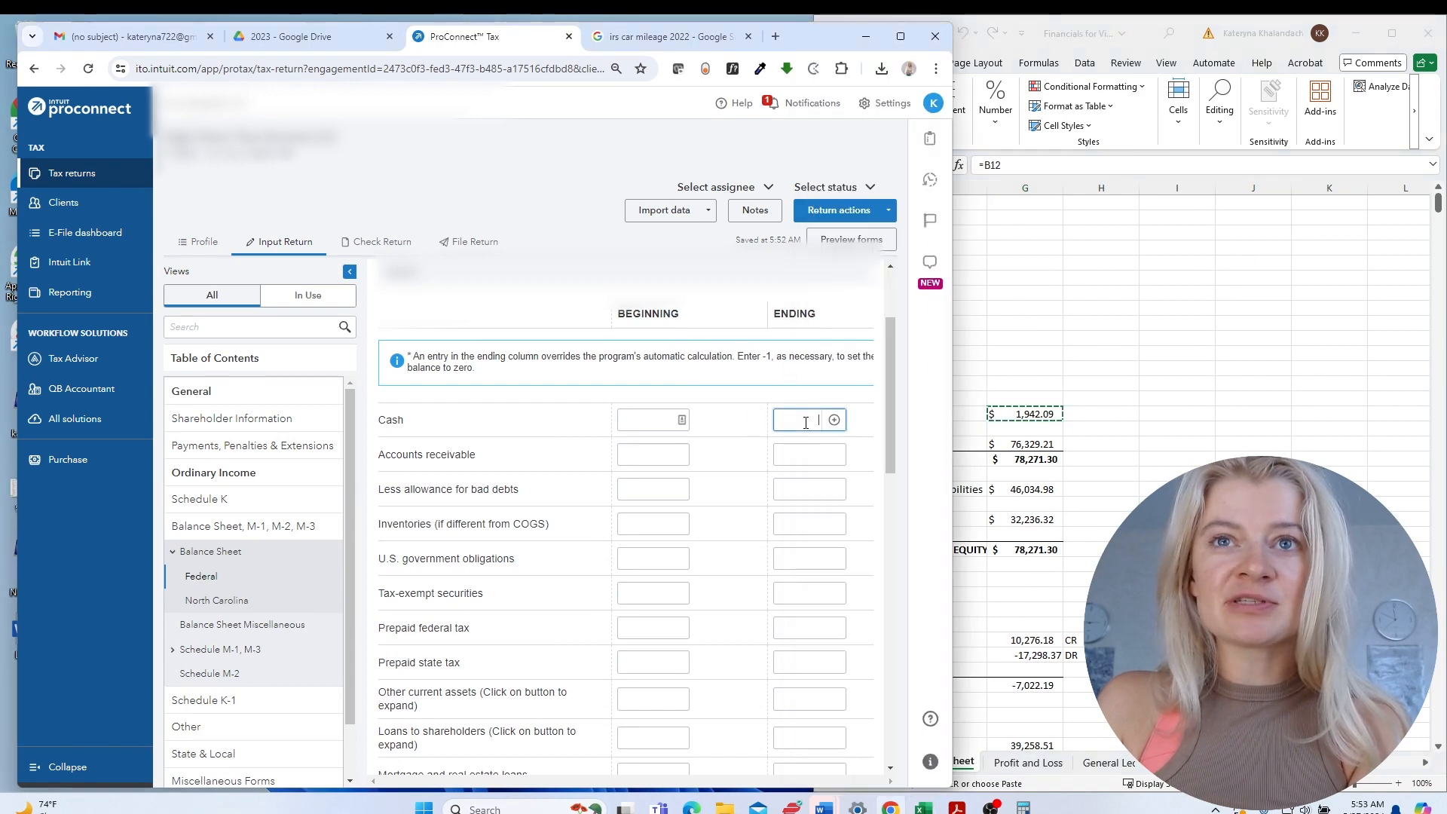
pyautogui.hotkey('ctrl', 'v')
pyautogui.click(810, 454)
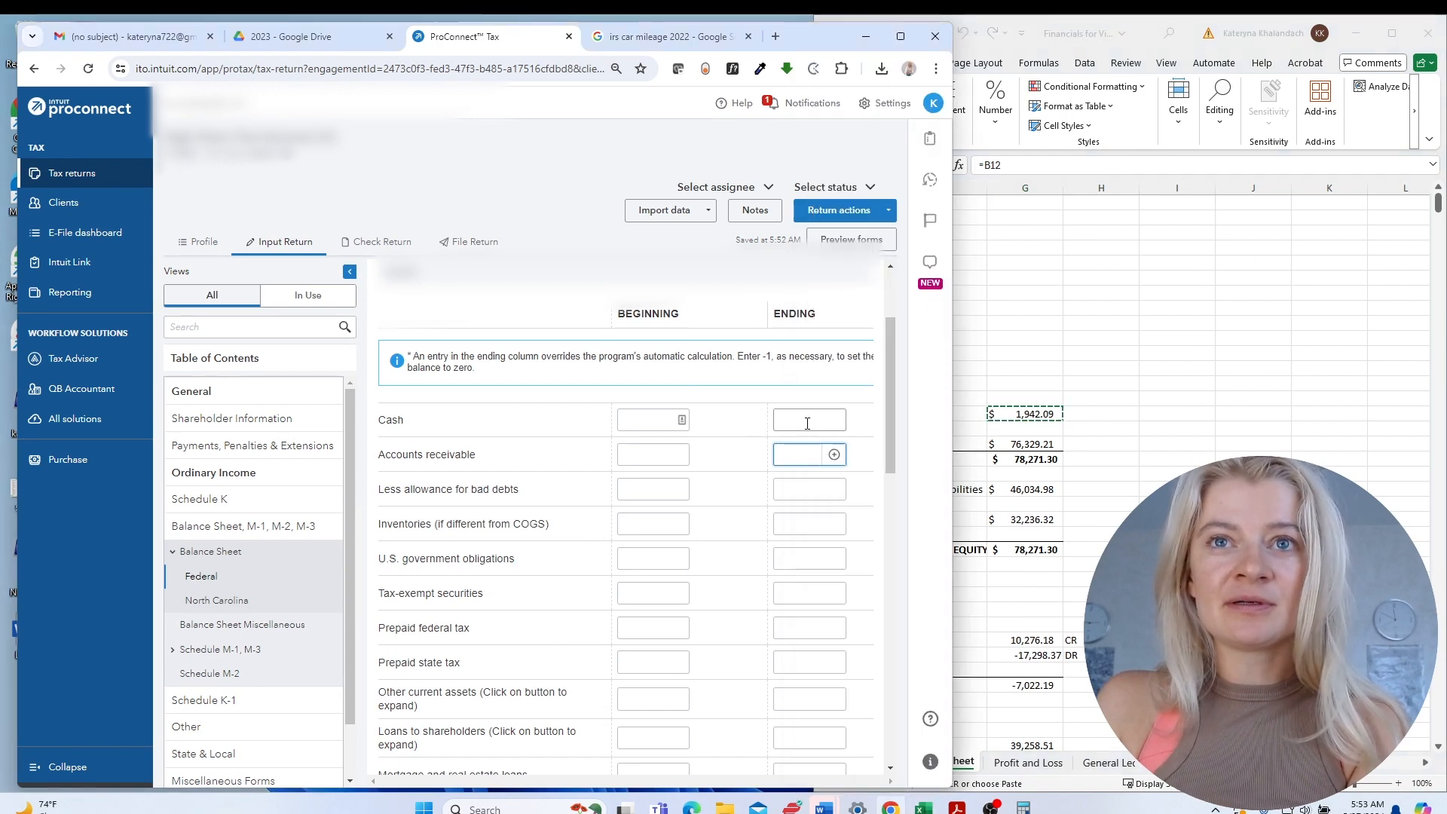
pyautogui.click(807, 423)
pyautogui.hotkey('ctrl', 'v')
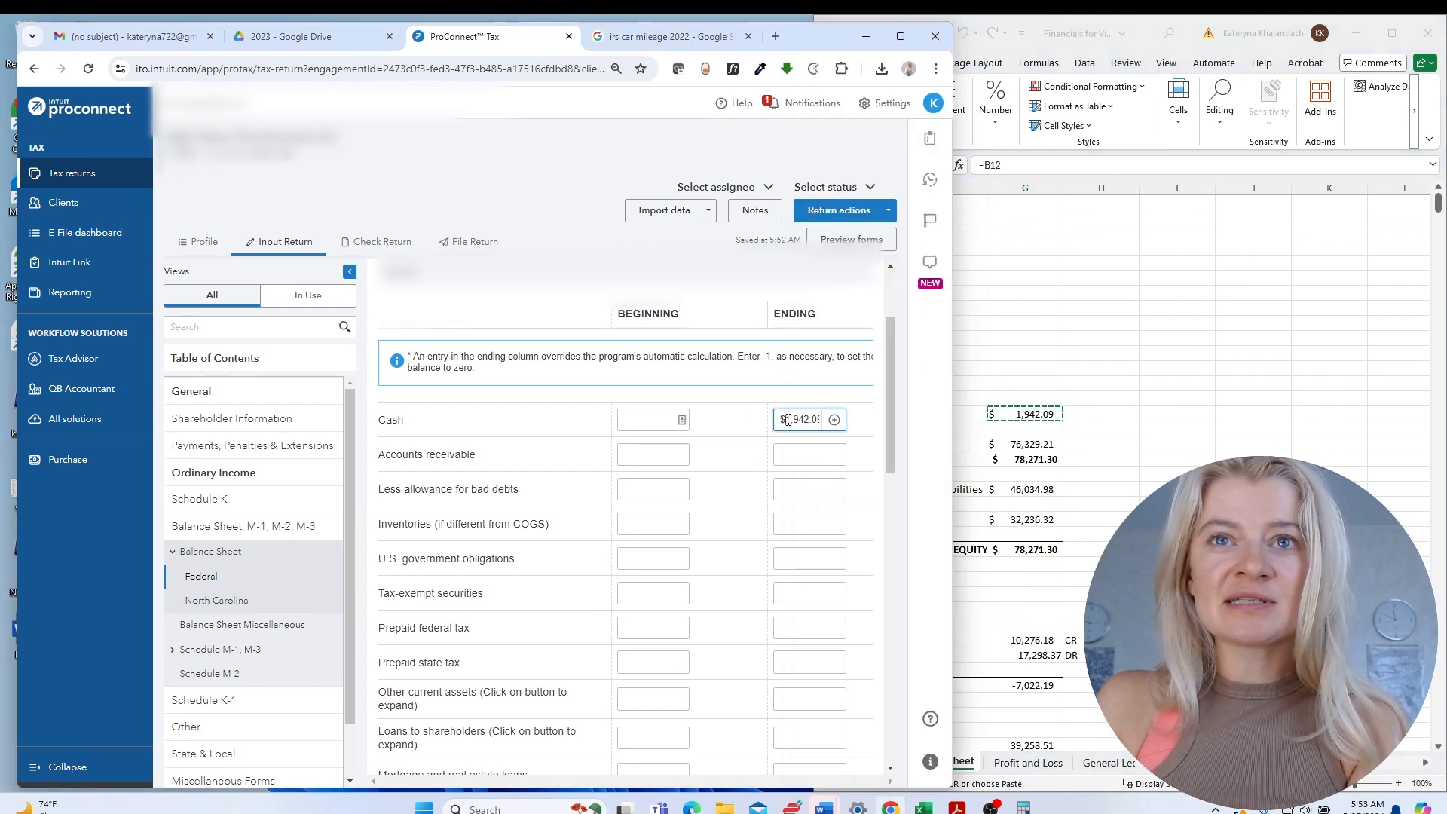
# Enter the worksheet's fixed assets total of 76,329.21 as the ending amount for Buildings and other depreciable assets.
pyautogui.click(1022, 445)
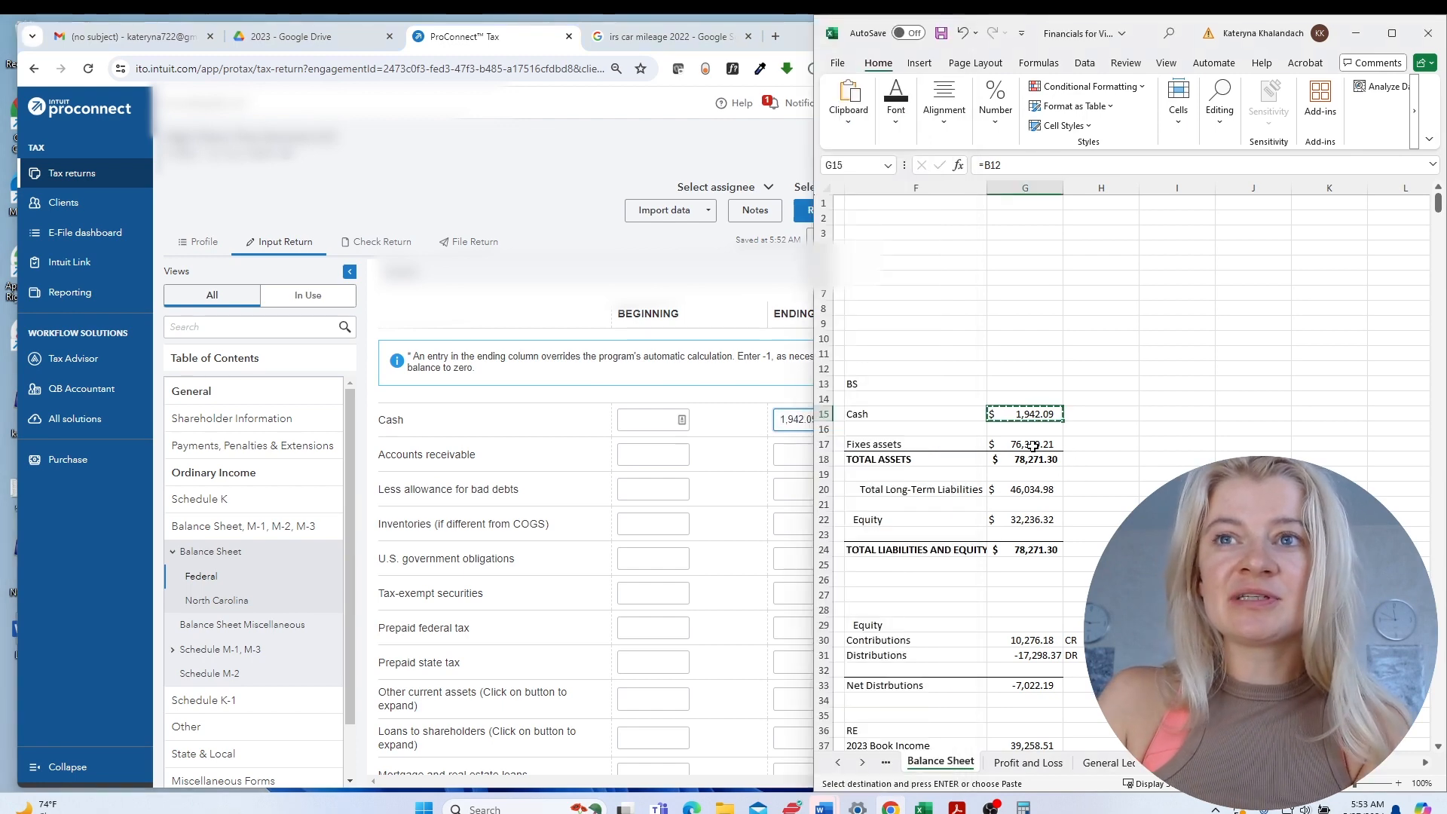
pyautogui.hotkey('ctrl', 'c')
pyautogui.click(662, 523)
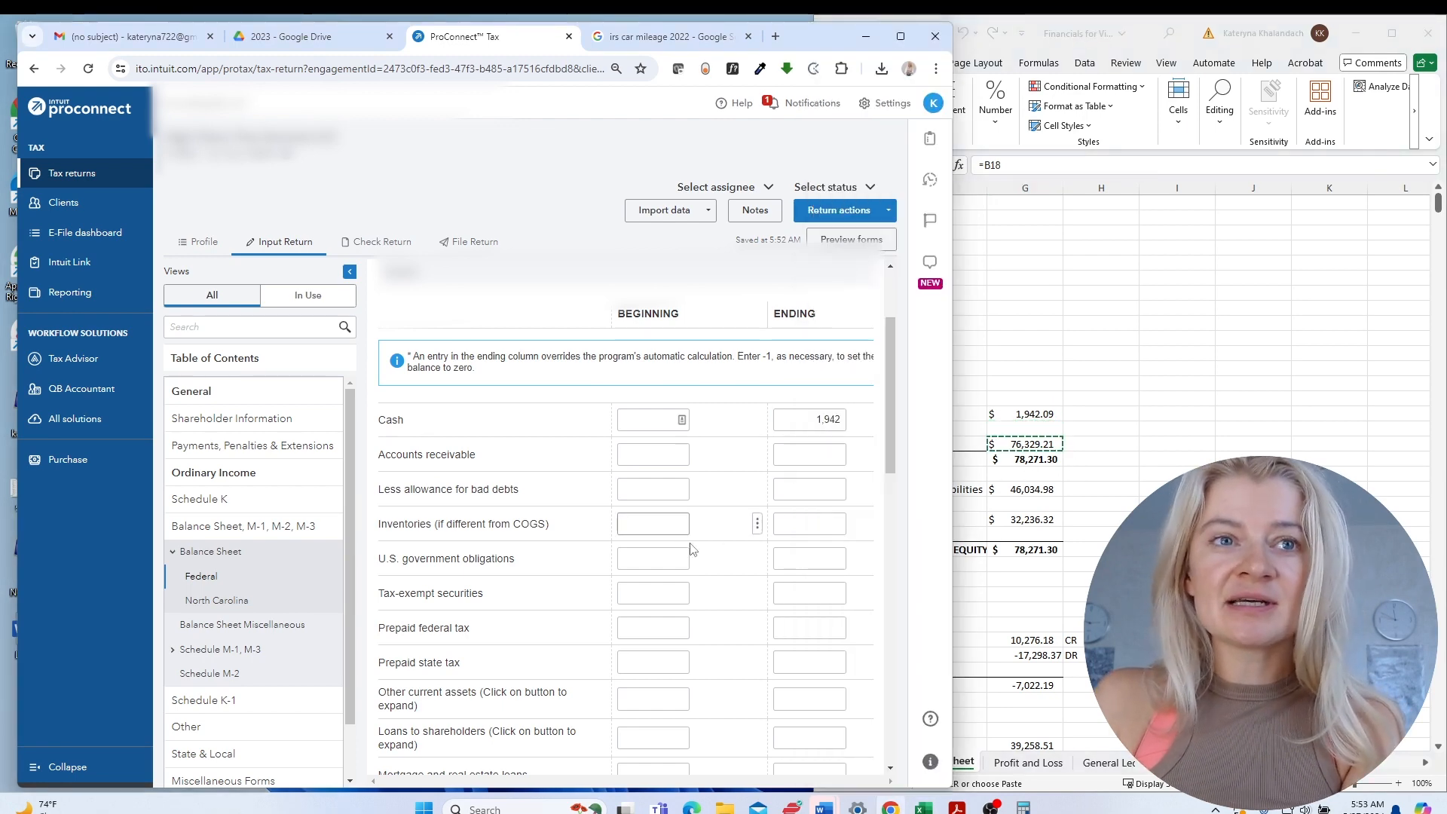
pyautogui.scroll(-2, 694, 547)
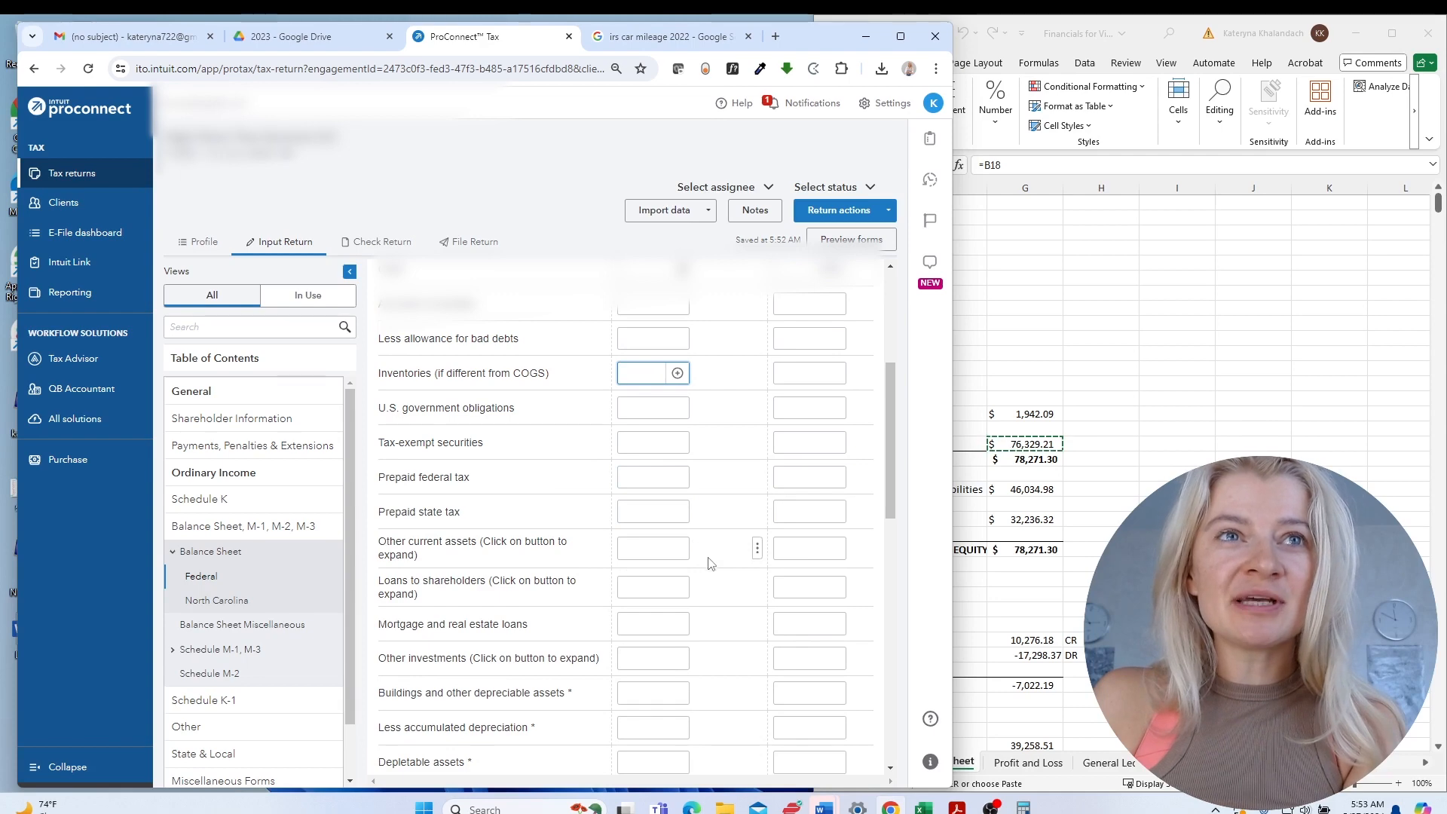
pyautogui.scroll(-1, 826, 540)
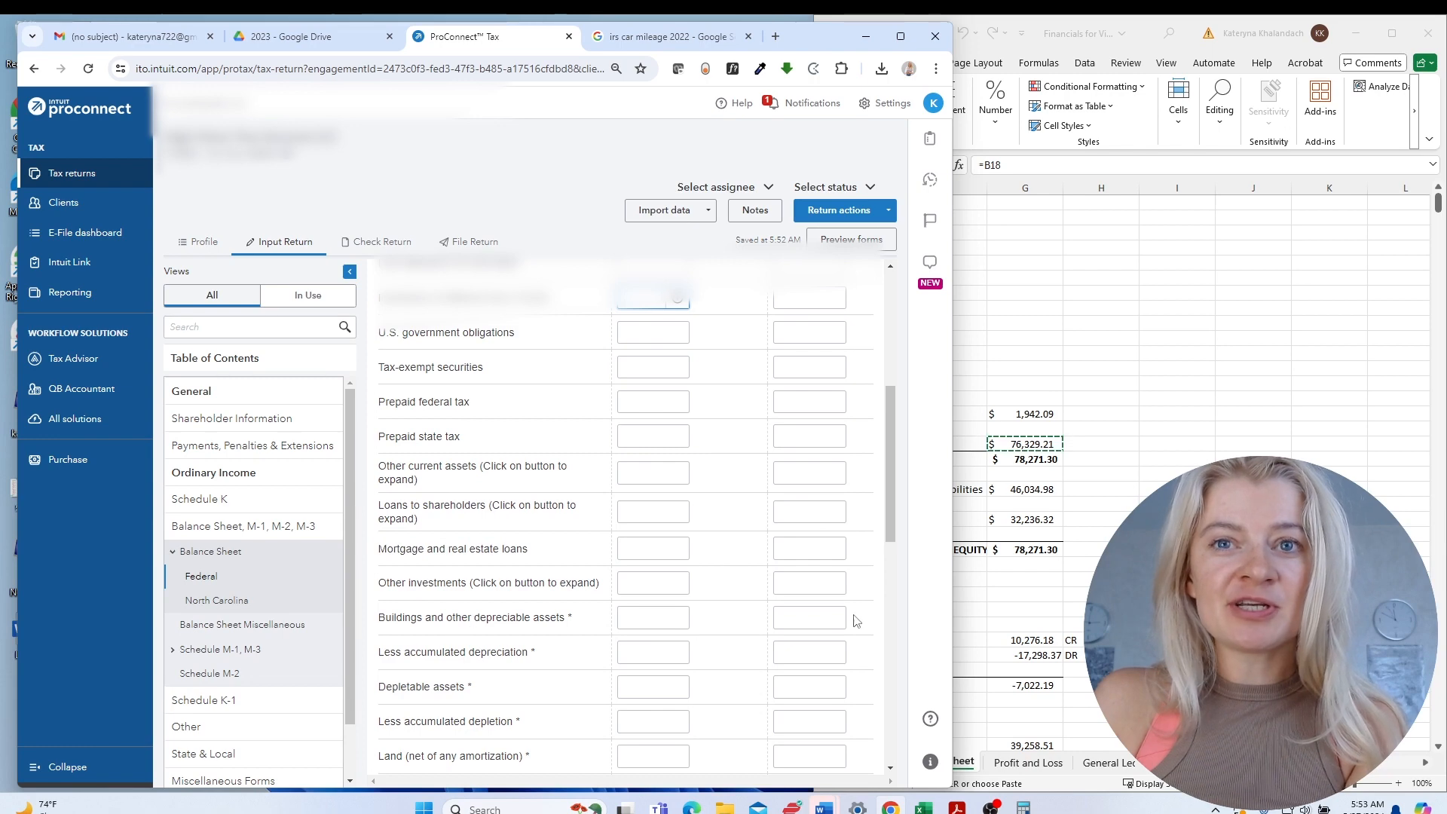
pyautogui.click(822, 617)
pyautogui.hotkey('ctrl', 'v')
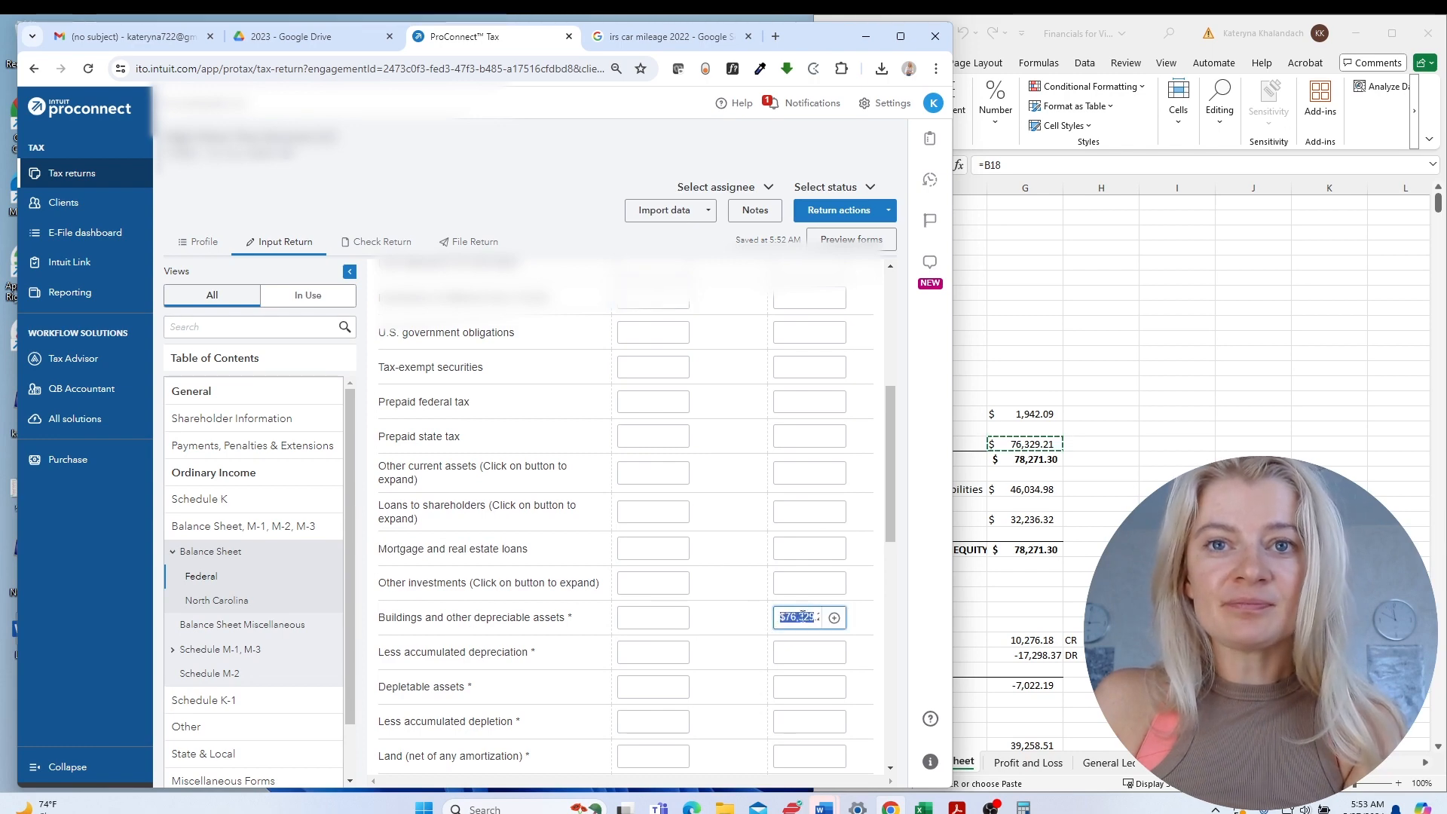
pyautogui.click(785, 618)
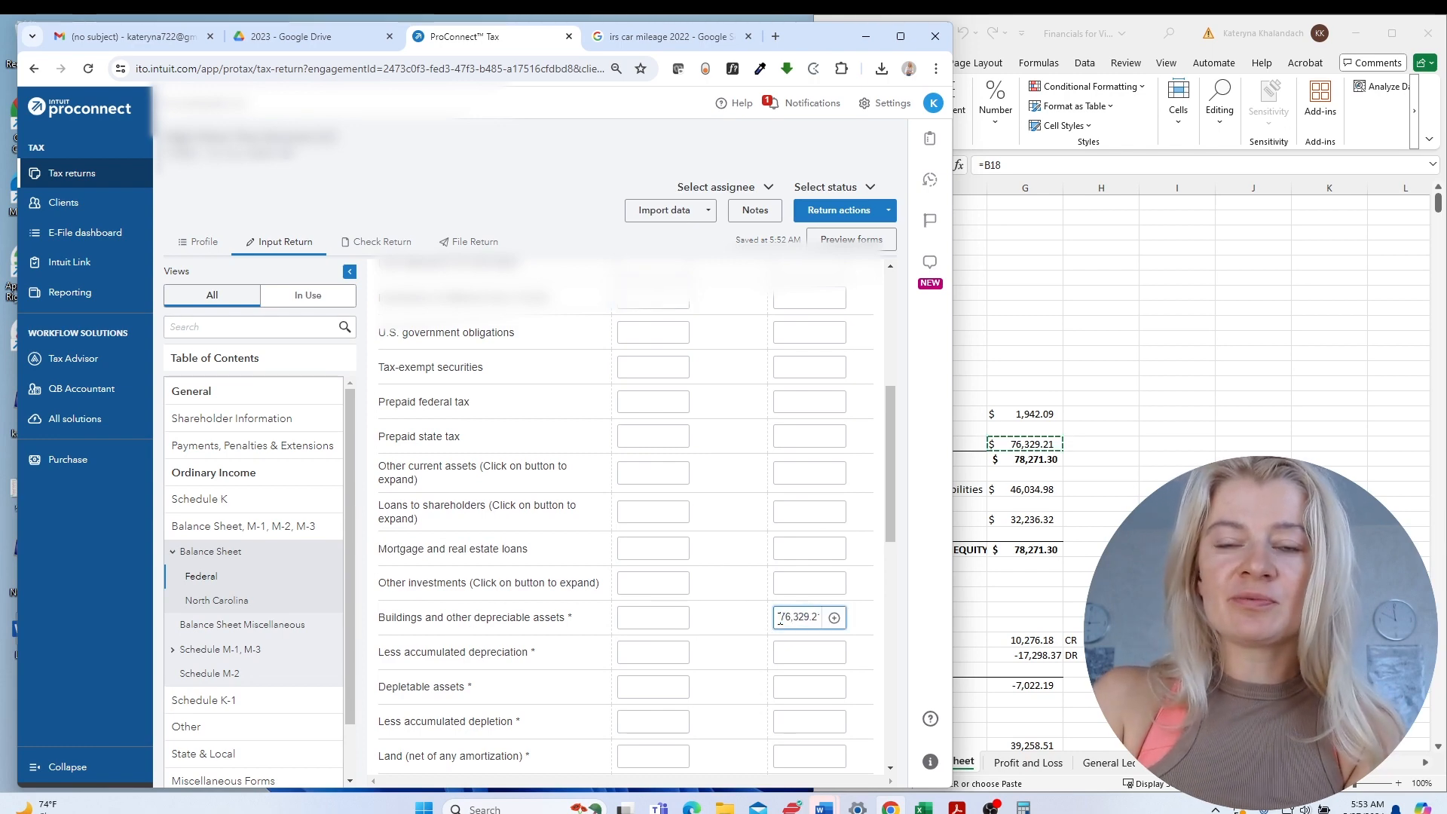
pyautogui.press('Tab')
# Examine Schedule C in the 2022 Tax Return Documents PDF for depreciation before returning to the balance sheet input.
pyautogui.click(795, 655)
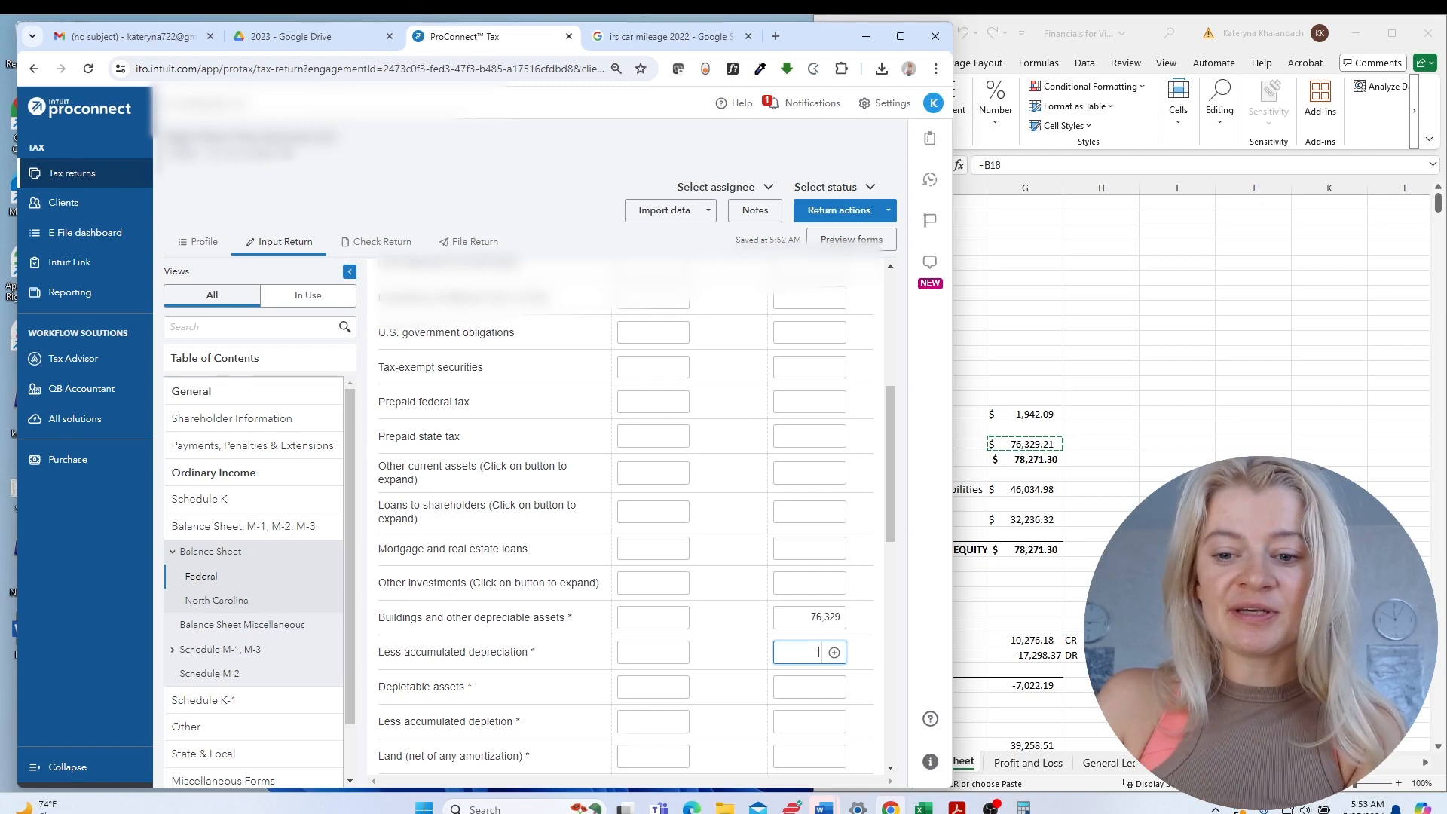
pyautogui.click(956, 809)
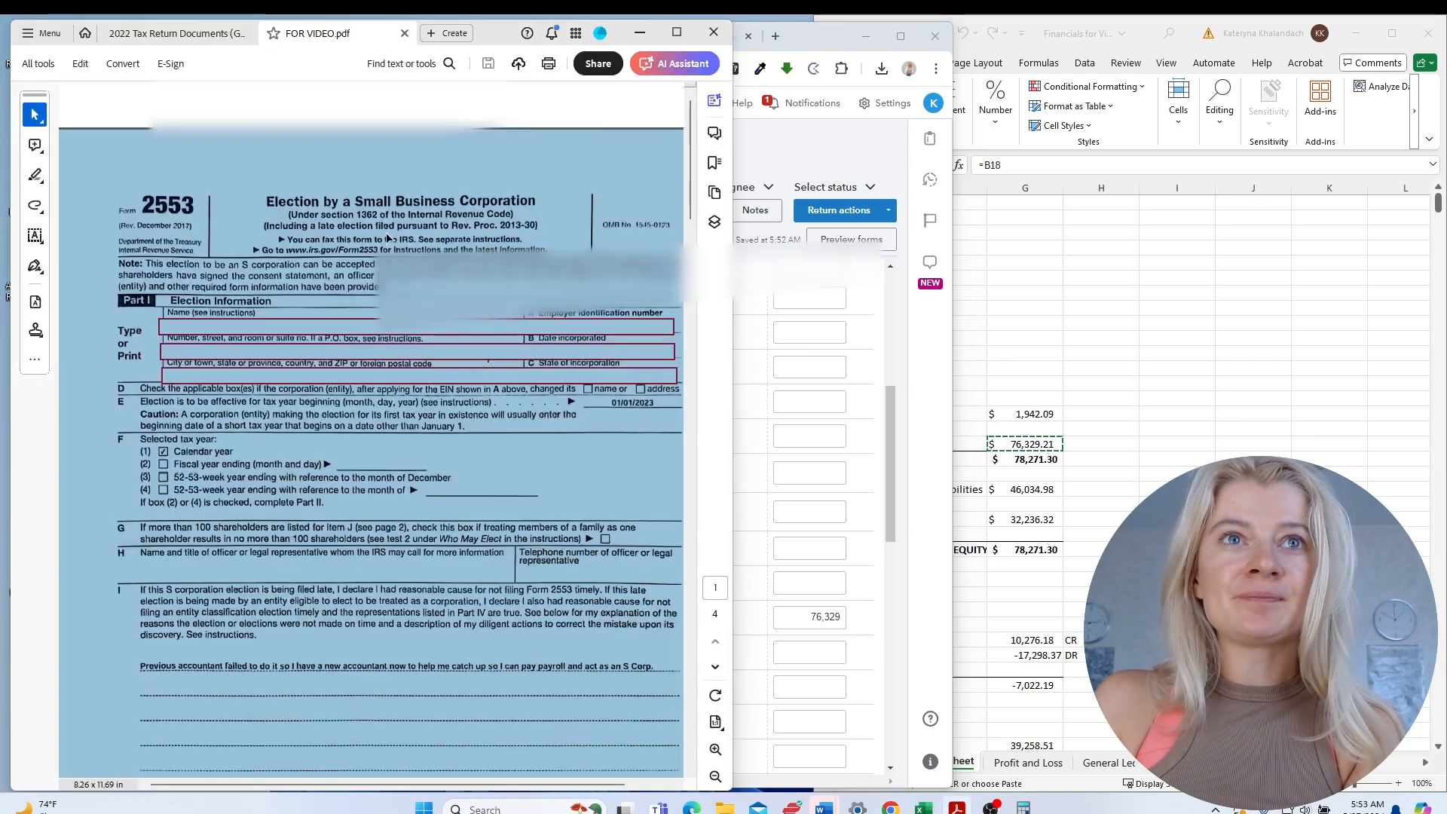
pyautogui.click(177, 33)
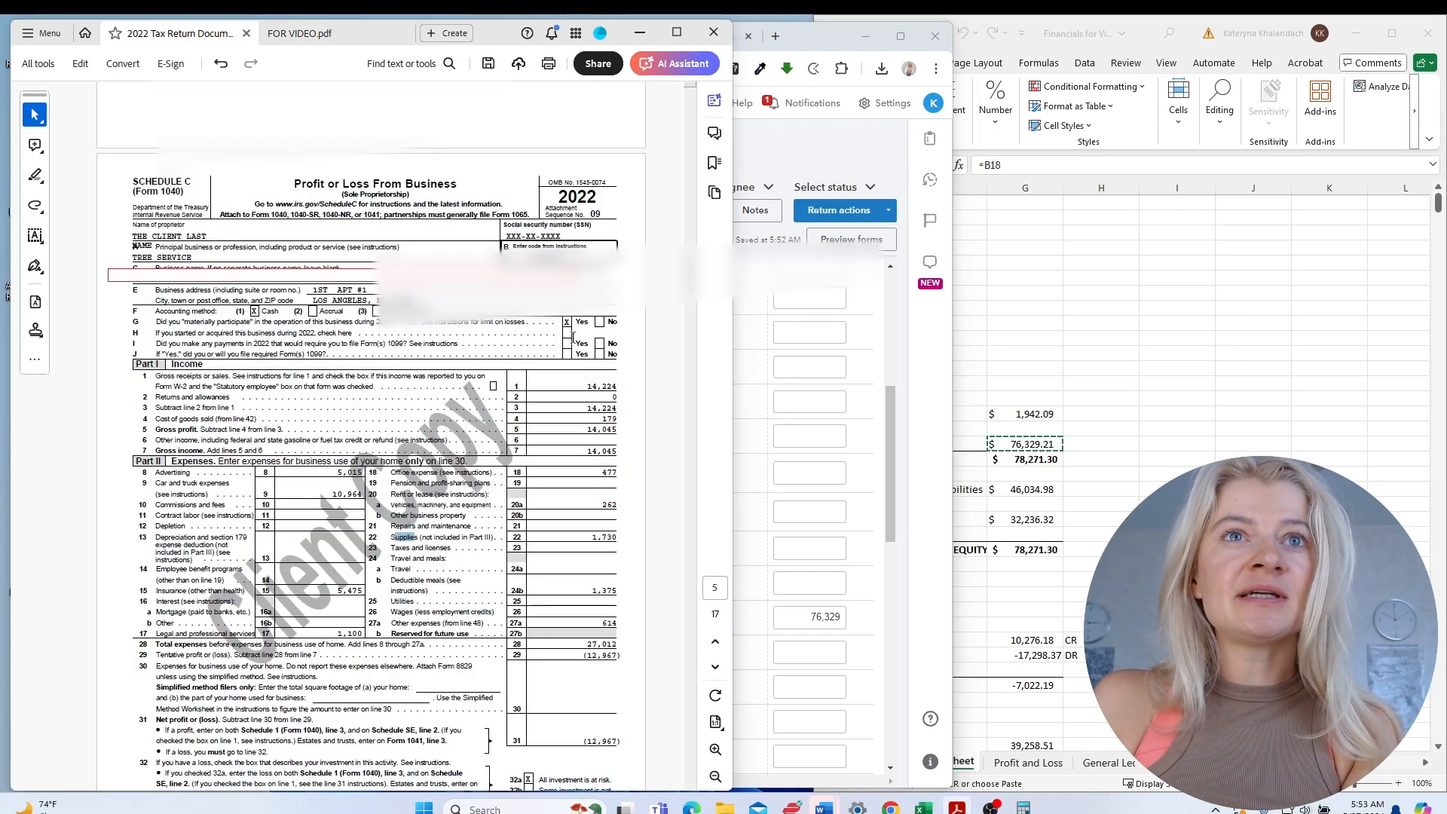
pyautogui.click(715, 641)
pyautogui.click(715, 666)
pyautogui.click(715, 668)
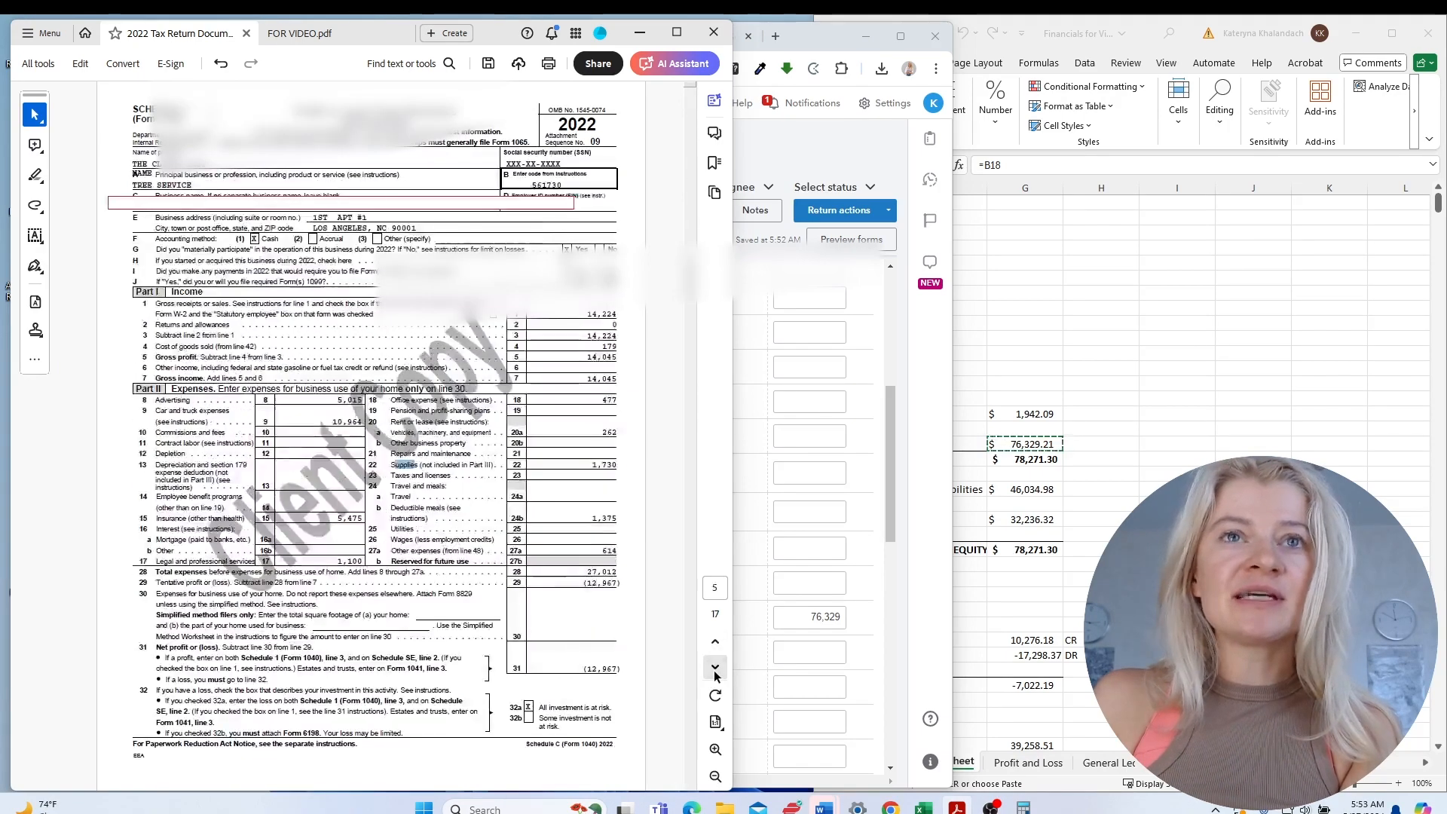
pyautogui.click(1137, 370)
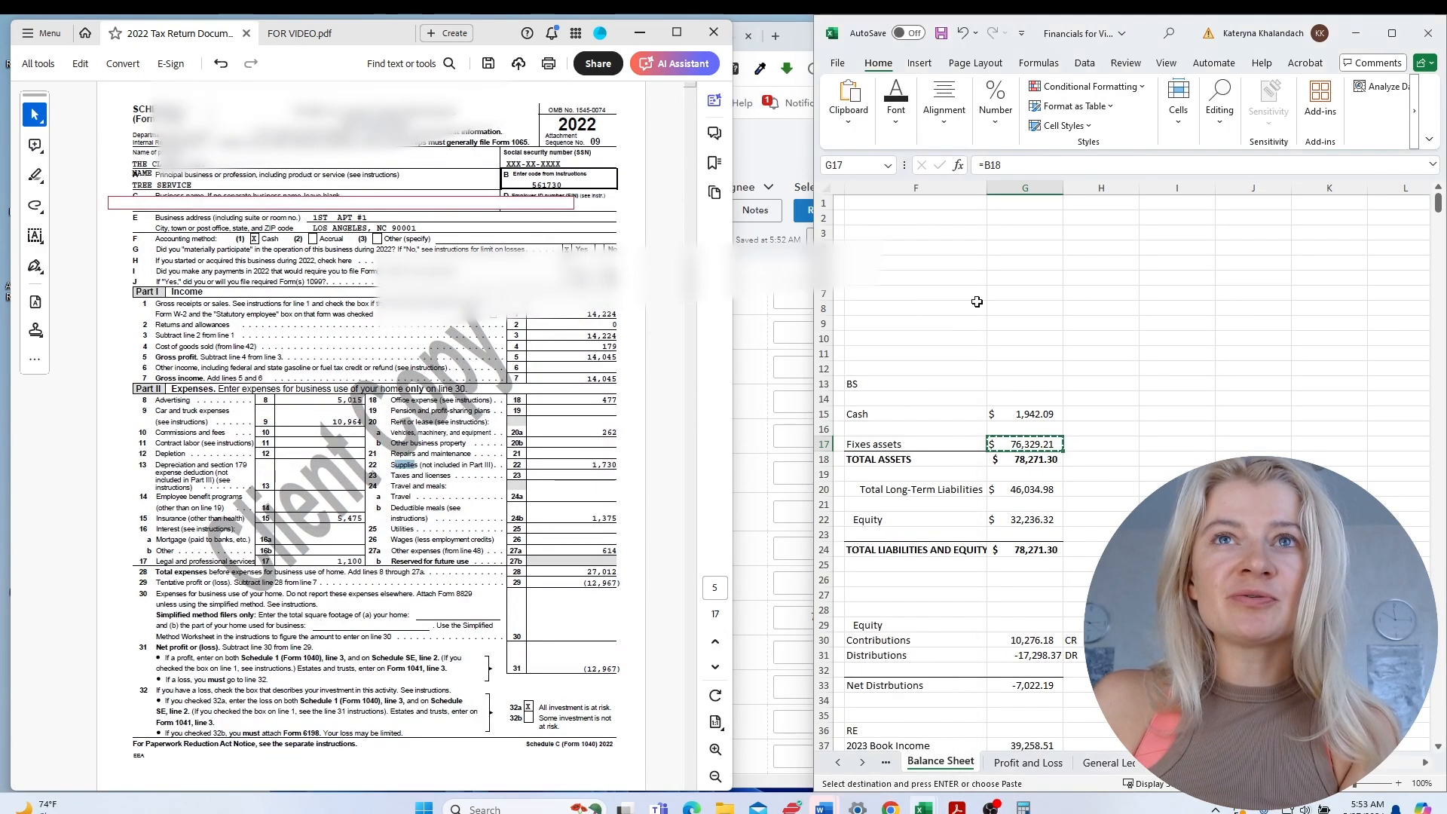
pyautogui.click(747, 146)
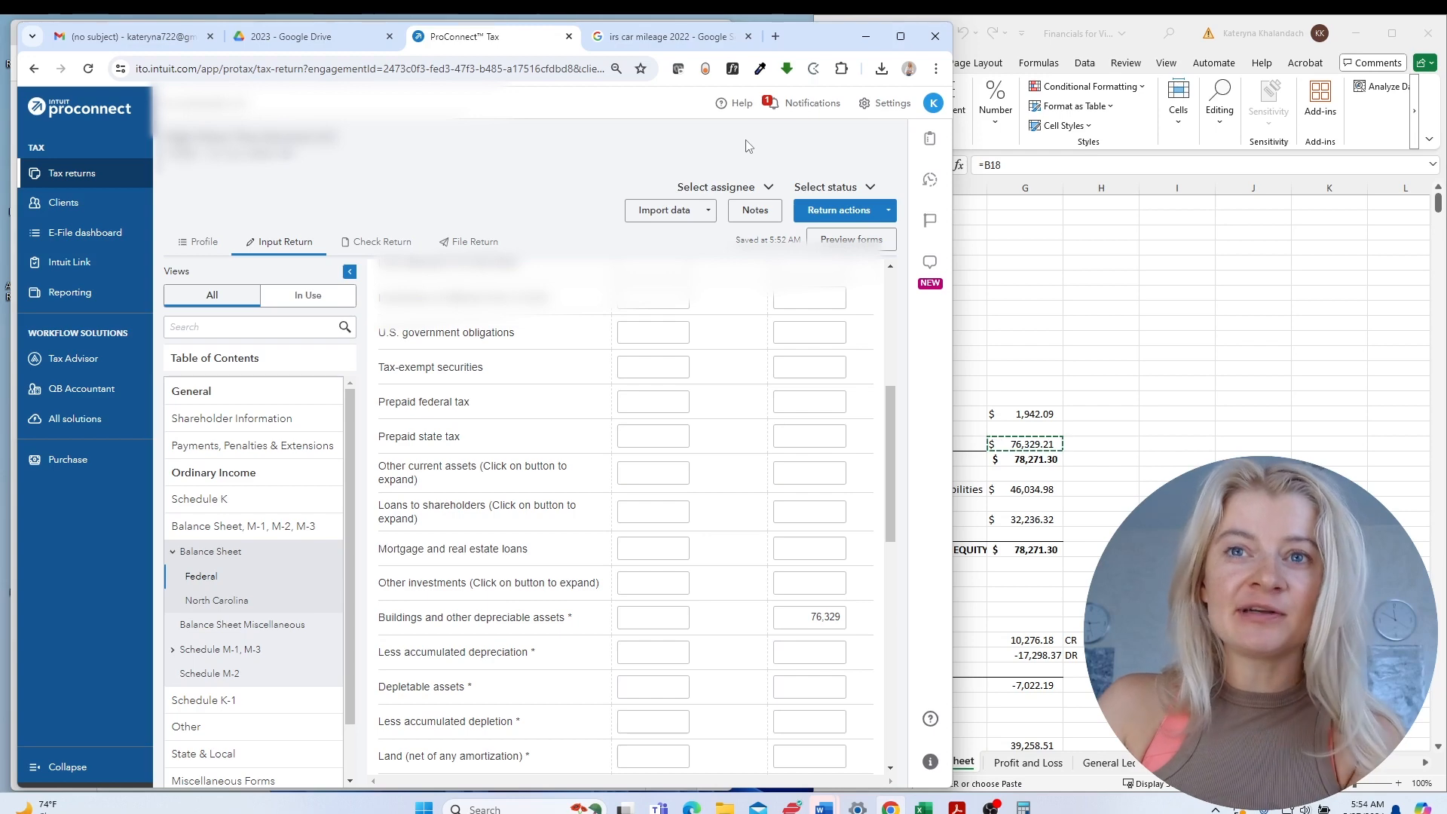
# Enter the worksheet's Total Long-Term Liabilities of 46,034.98 in the ending detail of Mortgages, notes payable - long term.
pyautogui.click(1058, 484)
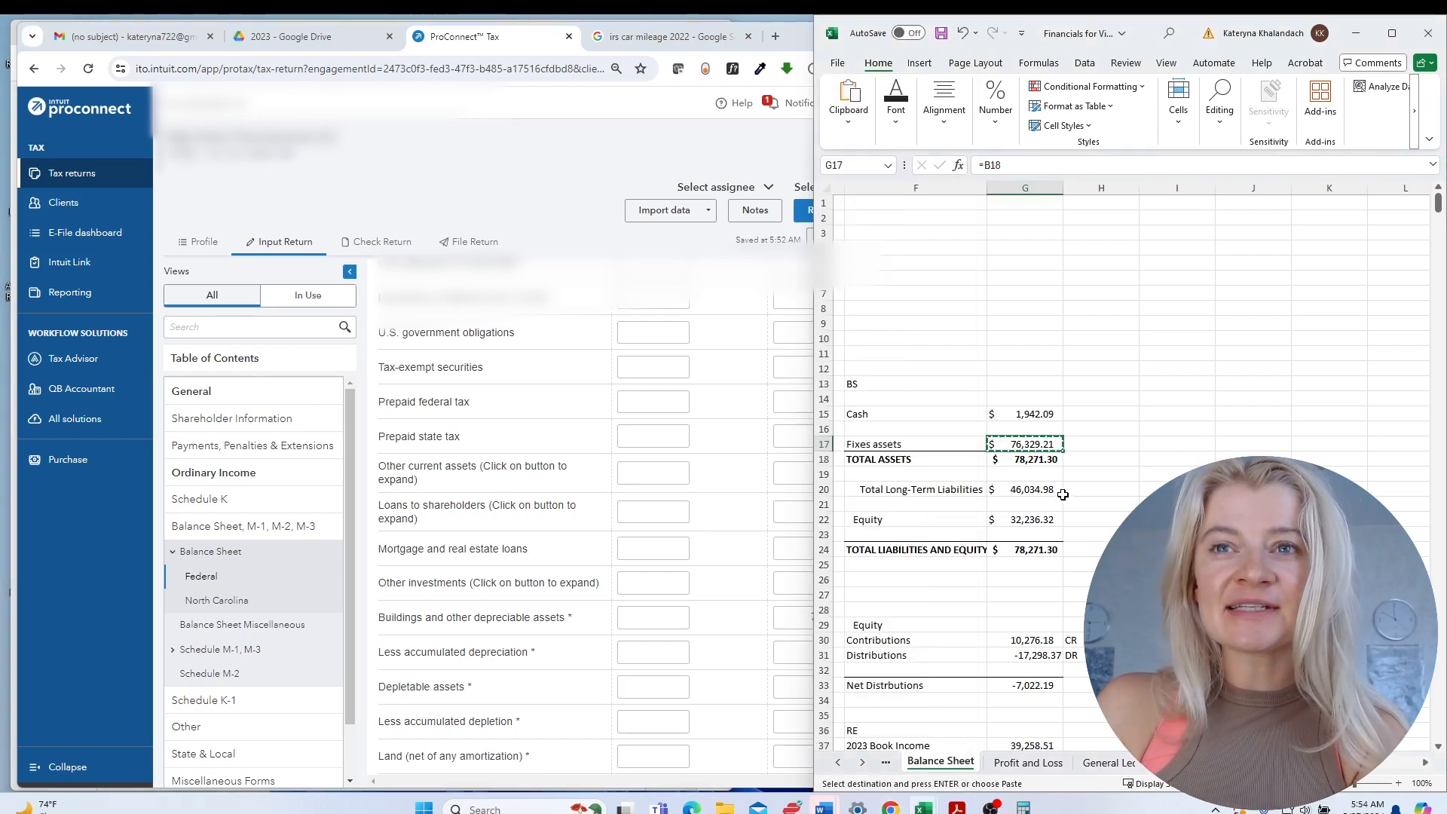
pyautogui.click(1059, 491)
pyautogui.hotkey('ctrl', 'c')
pyautogui.scroll(-3, 649, 515)
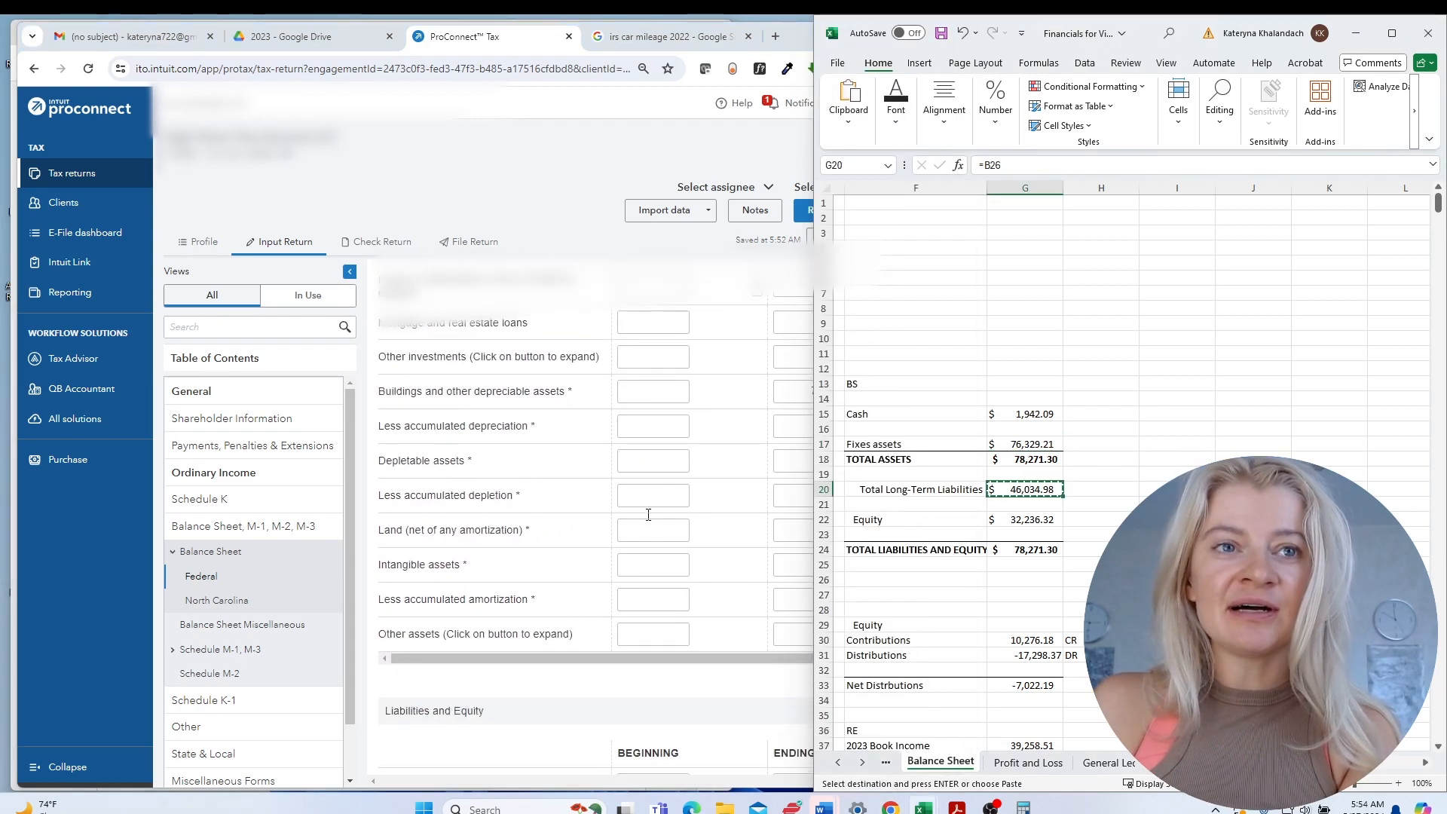
pyautogui.click(648, 515)
pyautogui.scroll(-6, 649, 514)
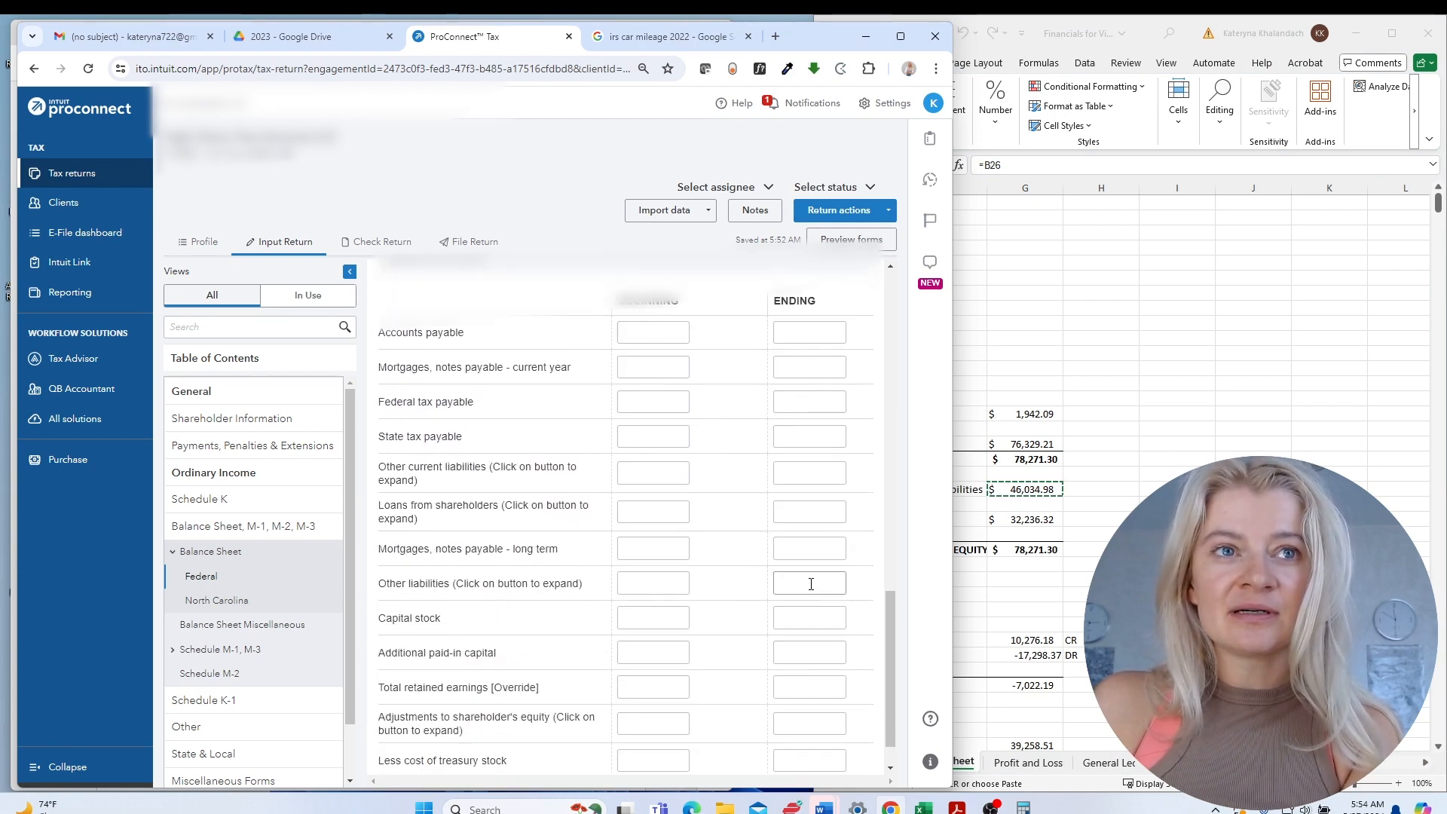
pyautogui.click(1011, 592)
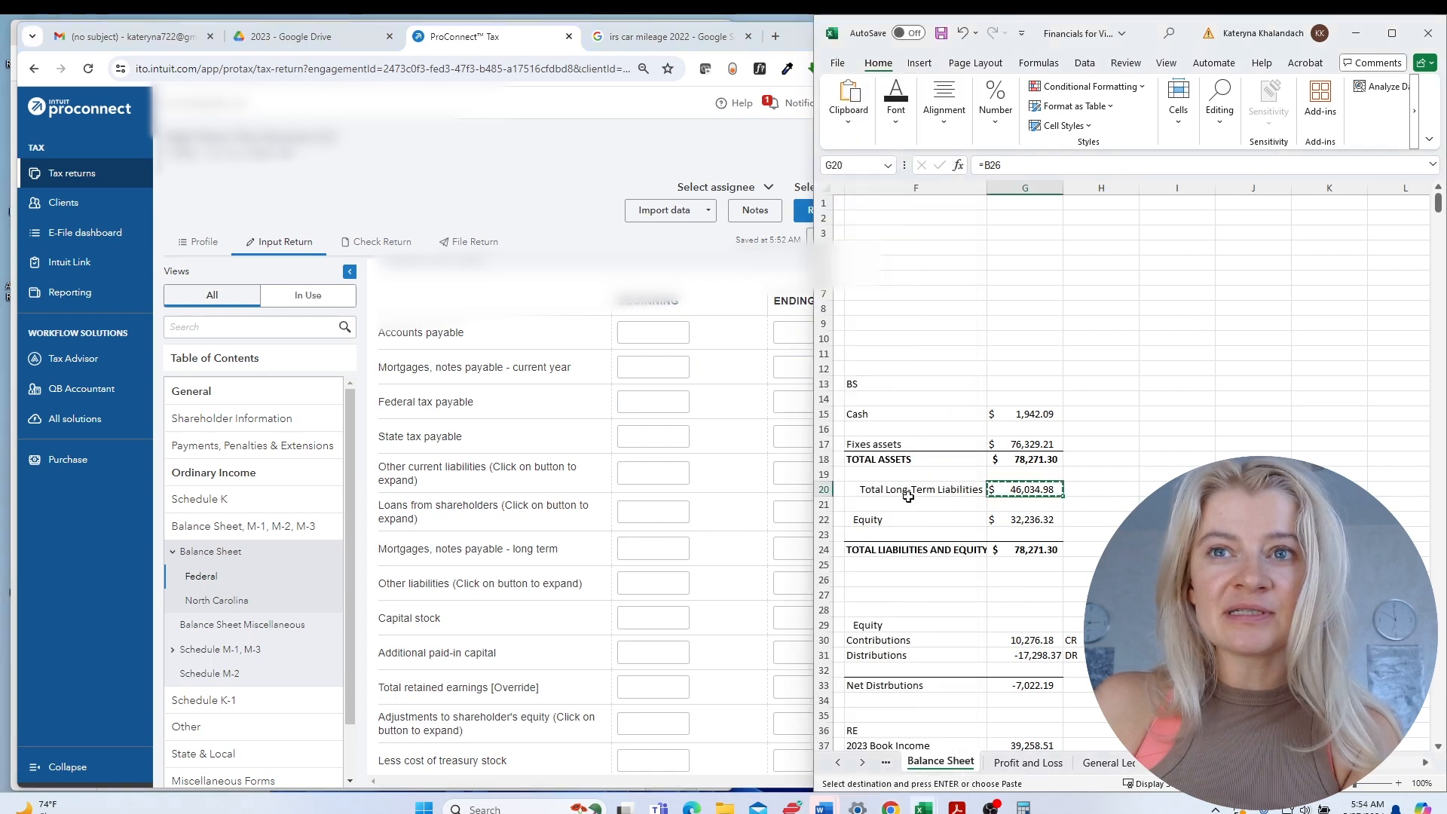
pyautogui.moveTo(908, 496)
pyautogui.mouseDown()
pyautogui.moveTo(707, 495)
pyautogui.moveTo(907, 487)
pyautogui.mouseUp()
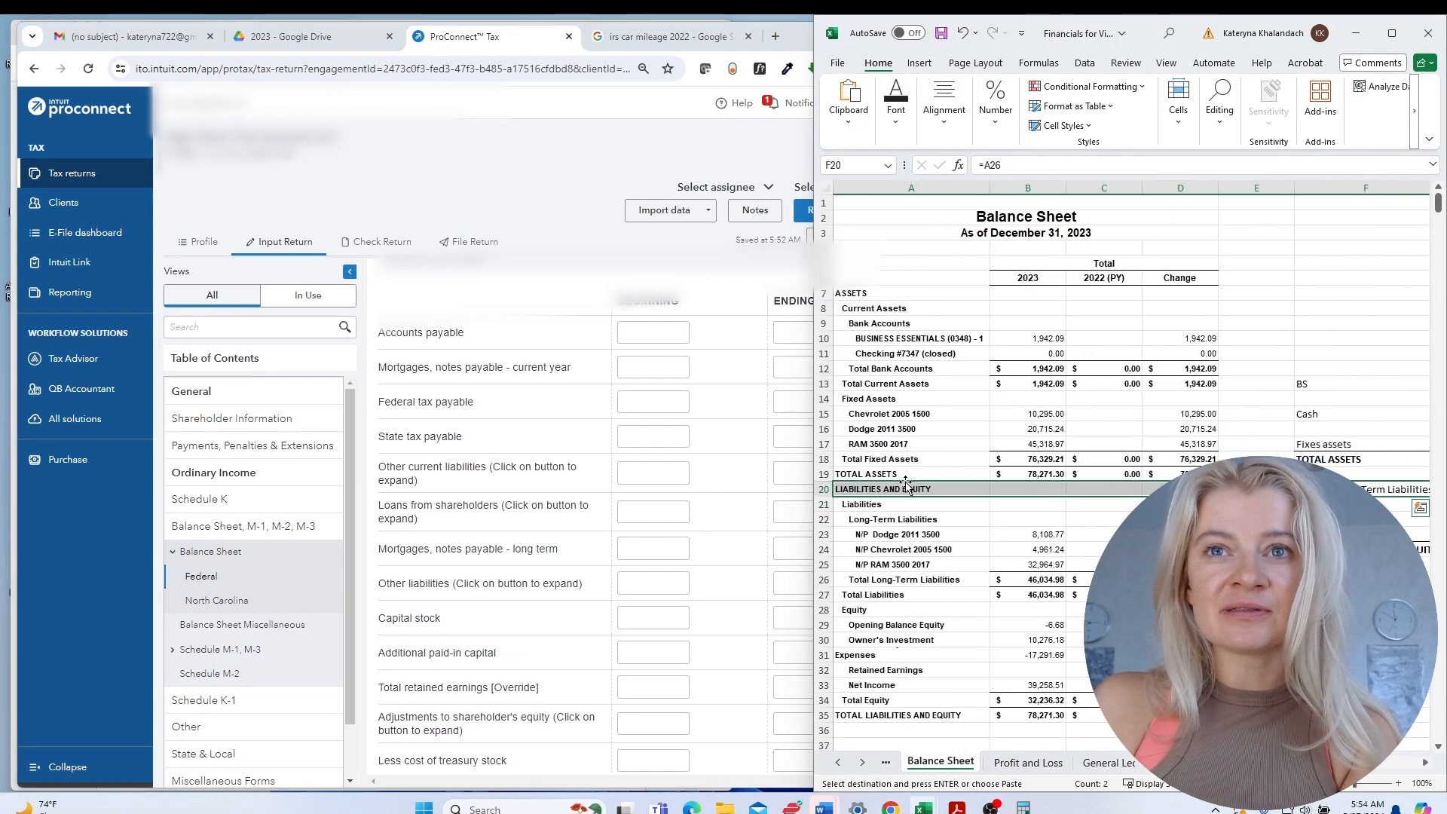
pyautogui.hscroll(5, 897, 535)
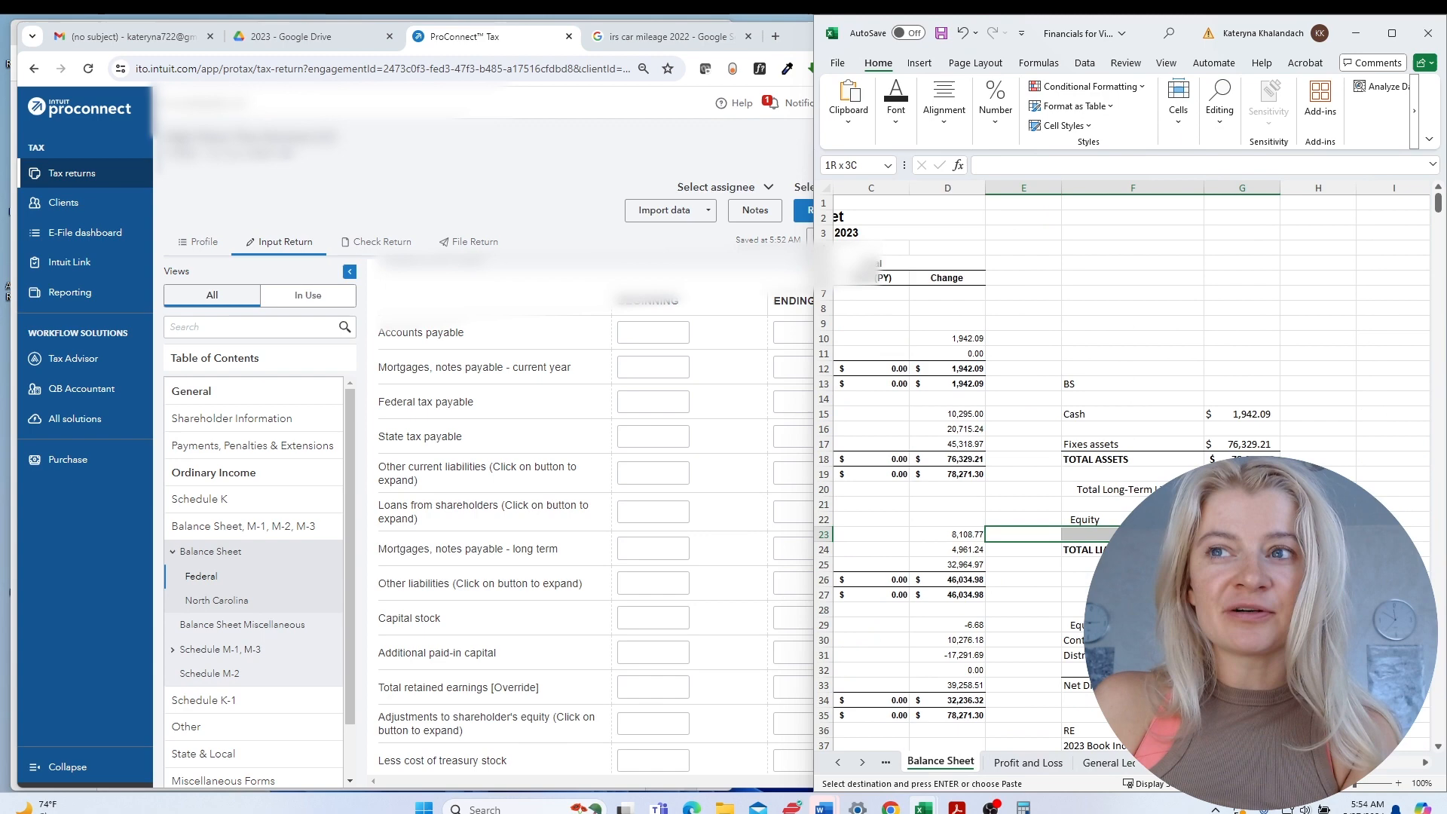
pyautogui.click(537, 541)
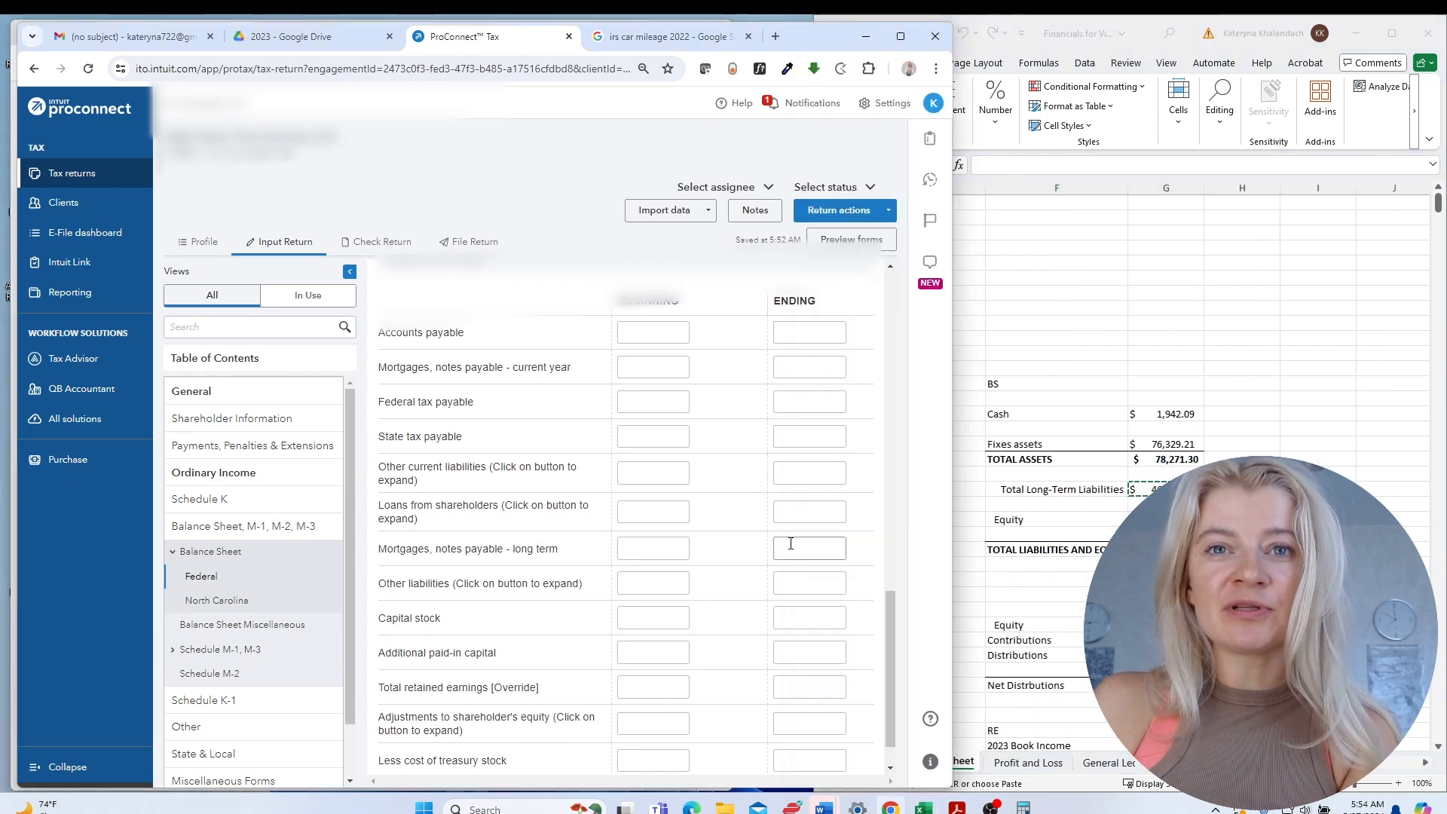
pyautogui.click(835, 549)
pyautogui.click(603, 309)
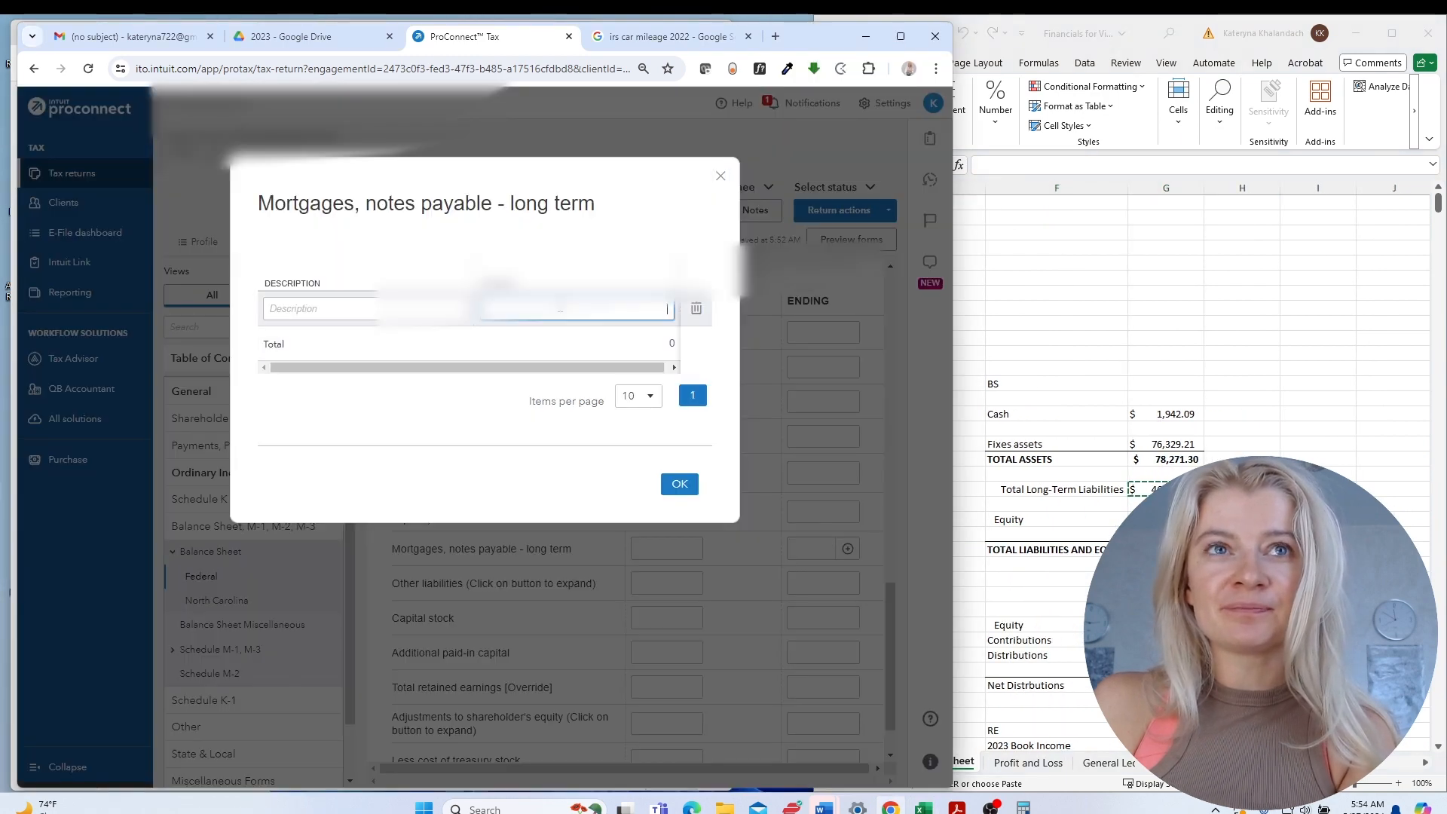
pyautogui.write('$46,034.98')
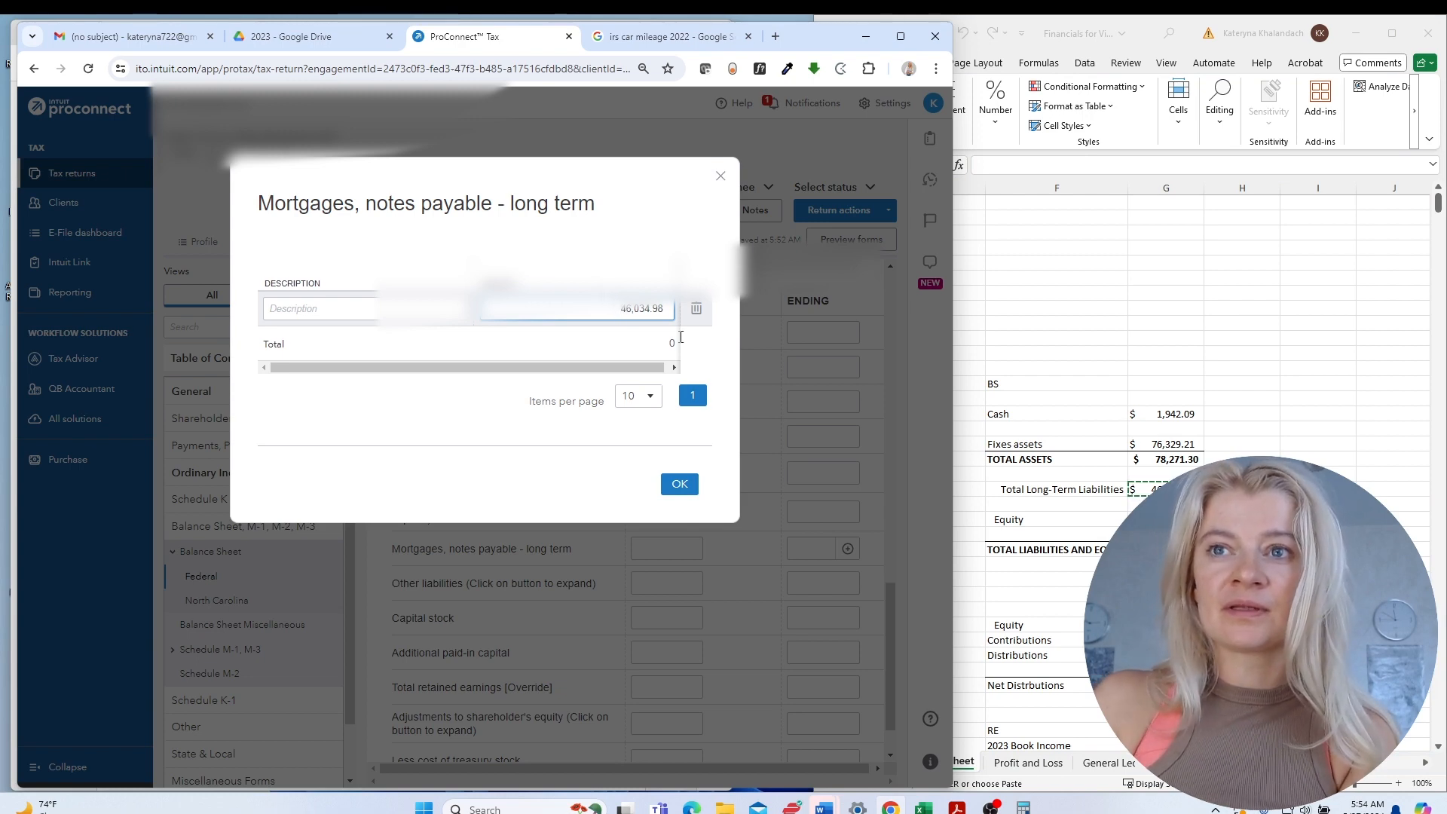
# Describe the 46,035 notes payable entry as Long-Term Liabilities, using the worksheet label without "Total", and accept the detail.
pyautogui.click(1086, 491)
pyautogui.hotkey('ctrl', 'c')
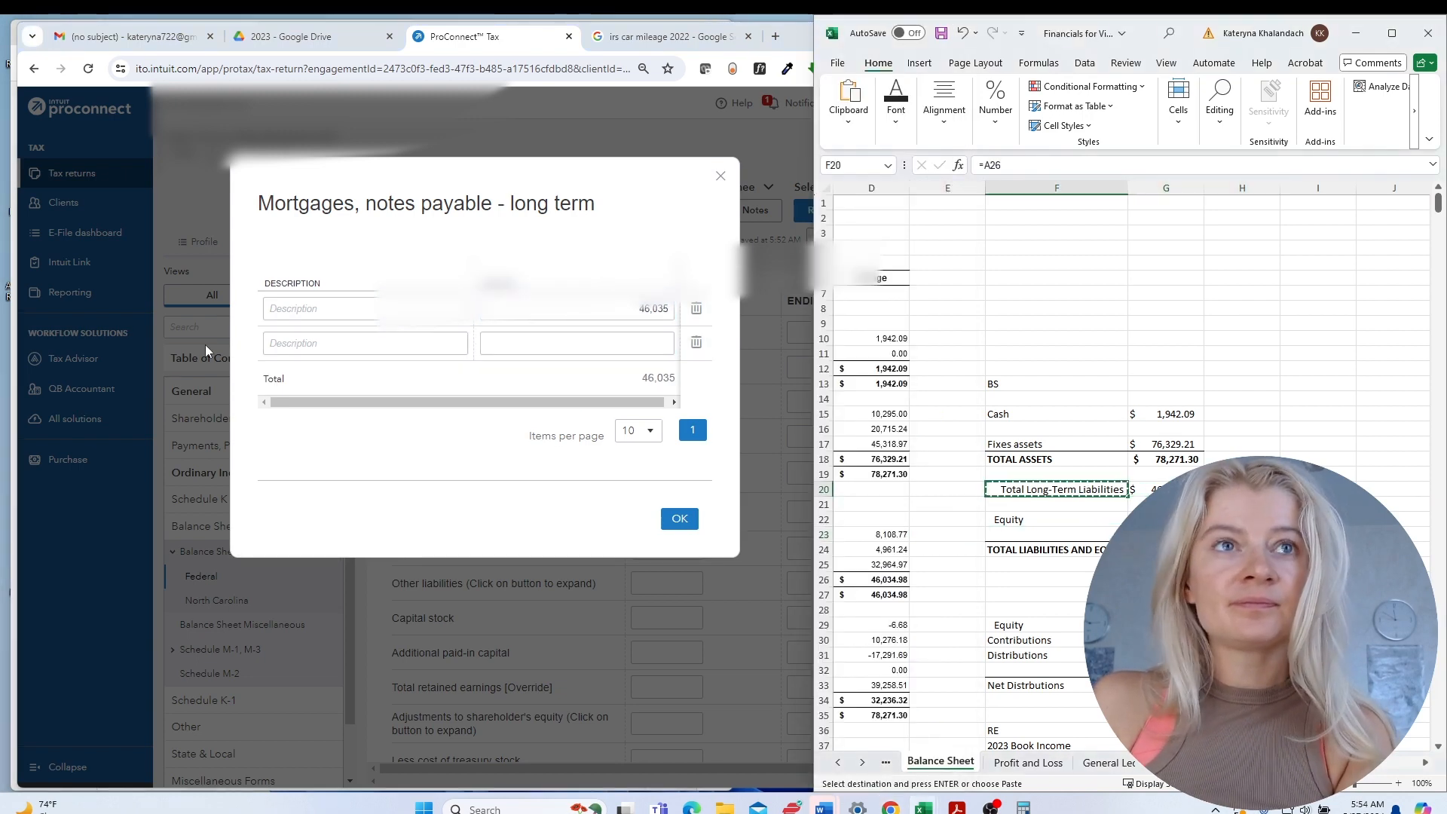
pyautogui.click(304, 306)
pyautogui.hotkey('ctrl', 'v')
pyautogui.moveTo(302, 309); pyautogui.dragTo(246, 310)
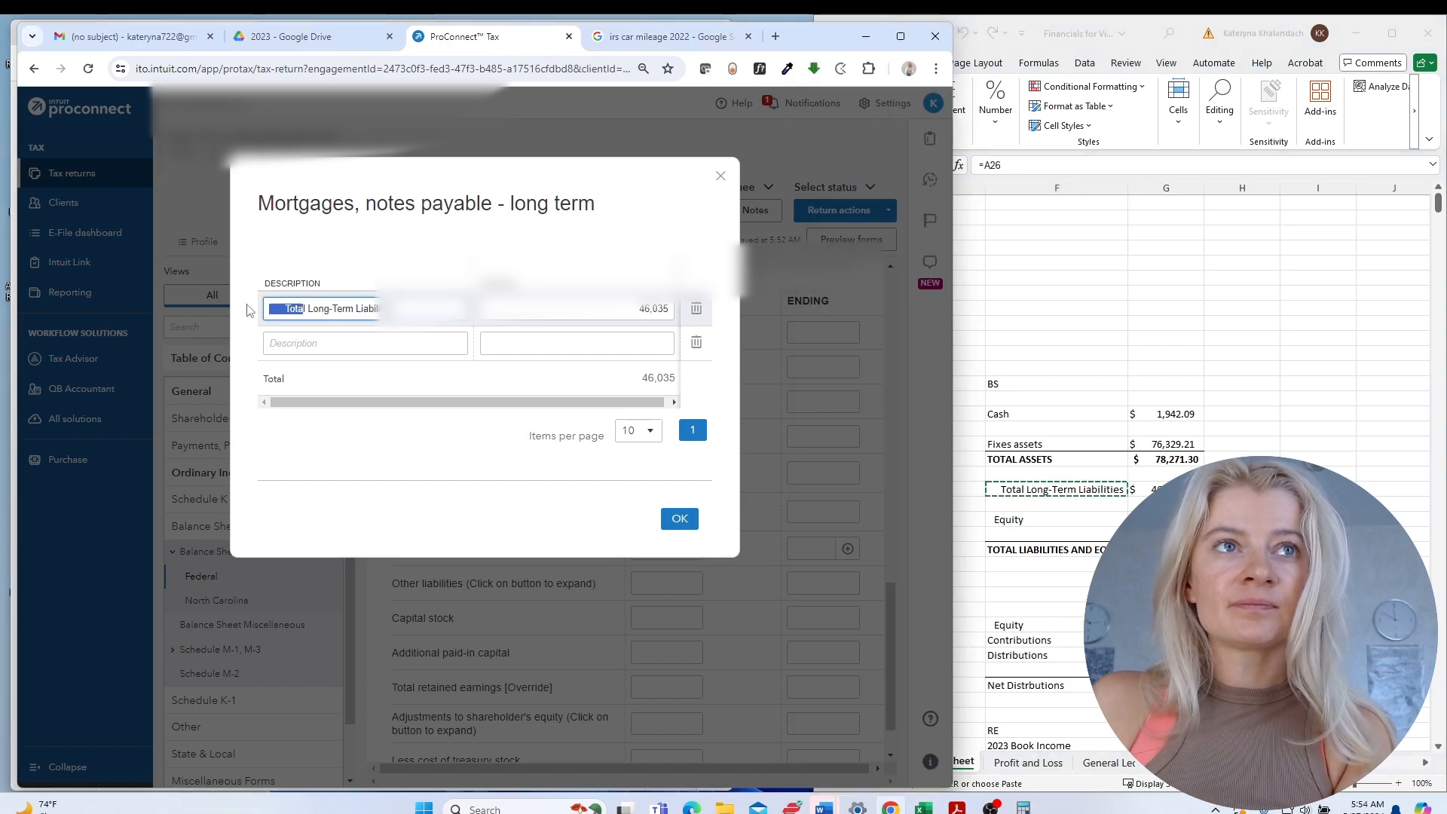
pyautogui.press('BackSpace')
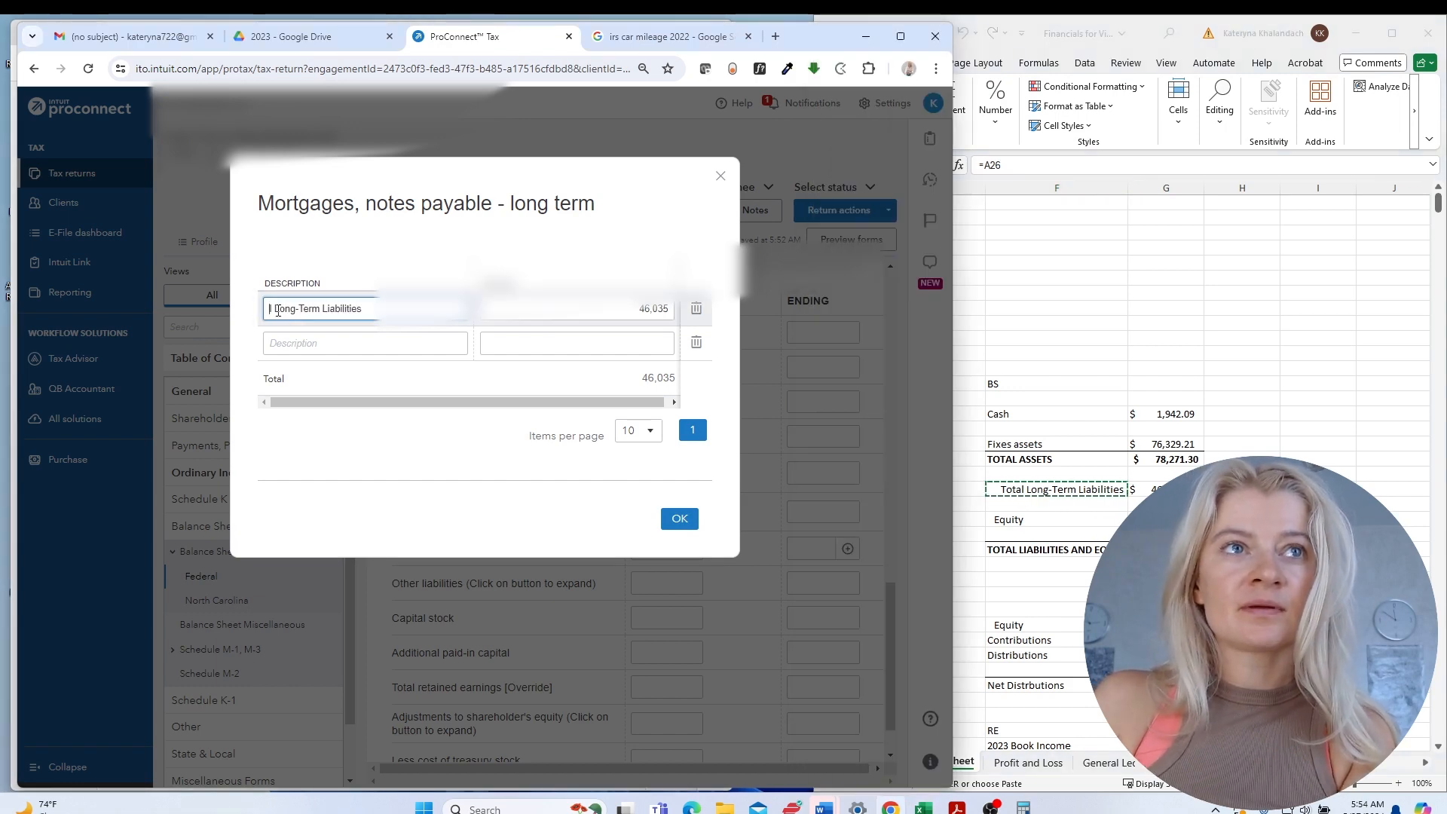
pyautogui.moveTo(277, 309); pyautogui.dragTo(262, 308)
pyautogui.press('BackSpace')
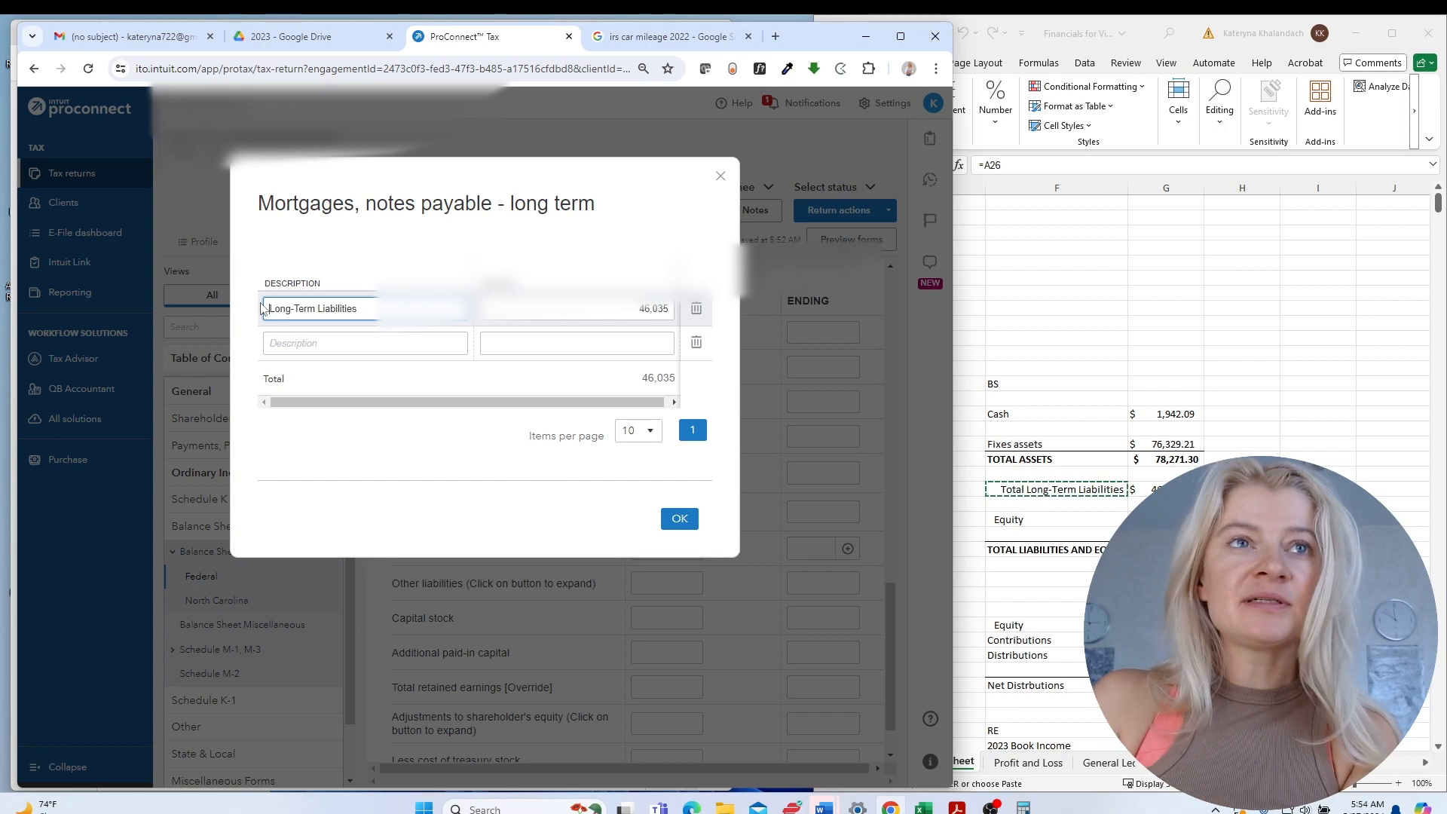
pyautogui.click(679, 520)
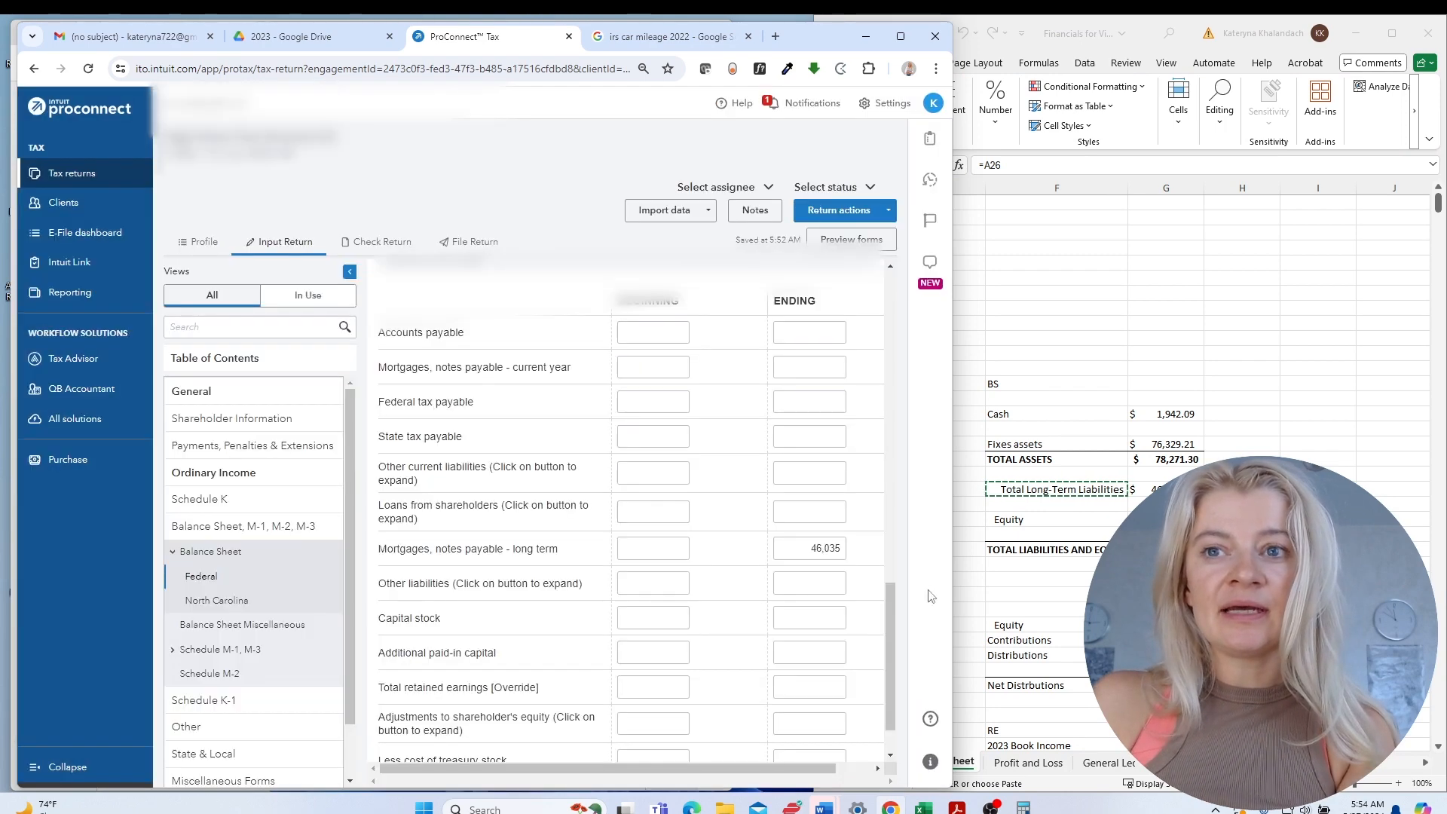
# Replace the label in F38 of the worksheet's RE section with the Distributions label from F31.
pyautogui.click(1166, 670)
pyautogui.click(1167, 671)
pyautogui.scroll(-1, 1166, 670)
pyautogui.scroll(-2, 1166, 670)
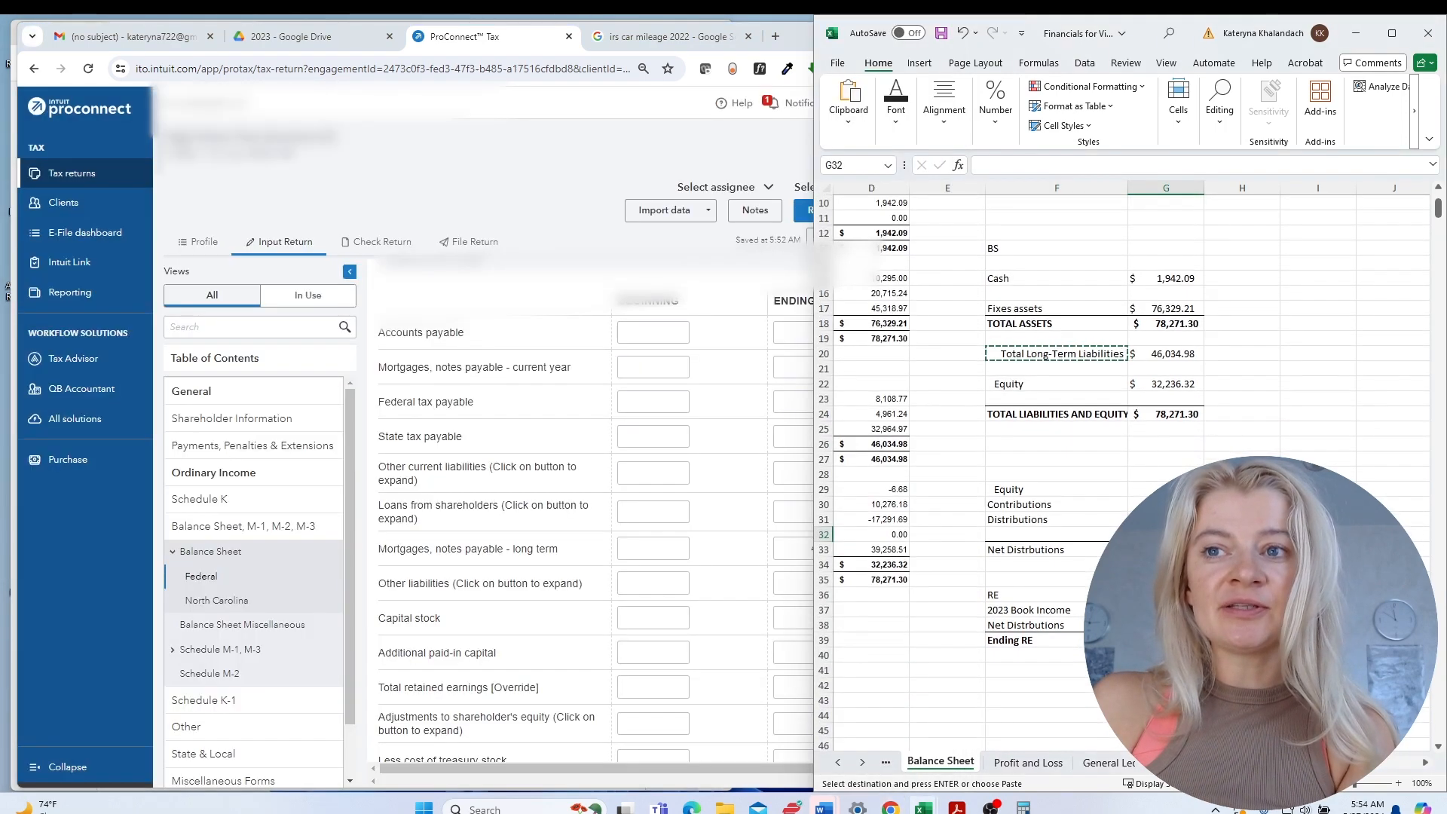
pyautogui.click(1166, 625)
pyautogui.click(1056, 630)
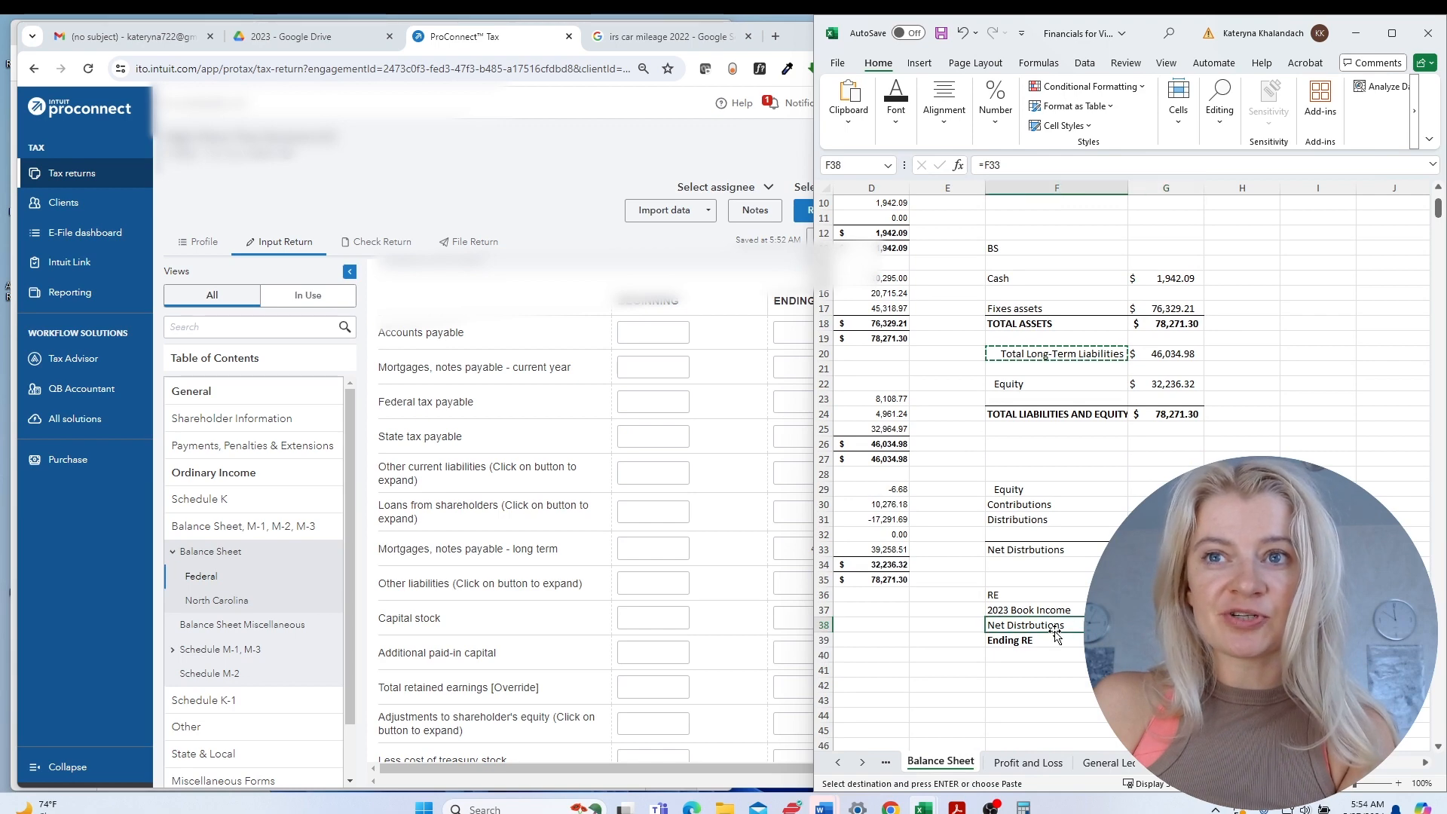
pyautogui.click(1029, 521)
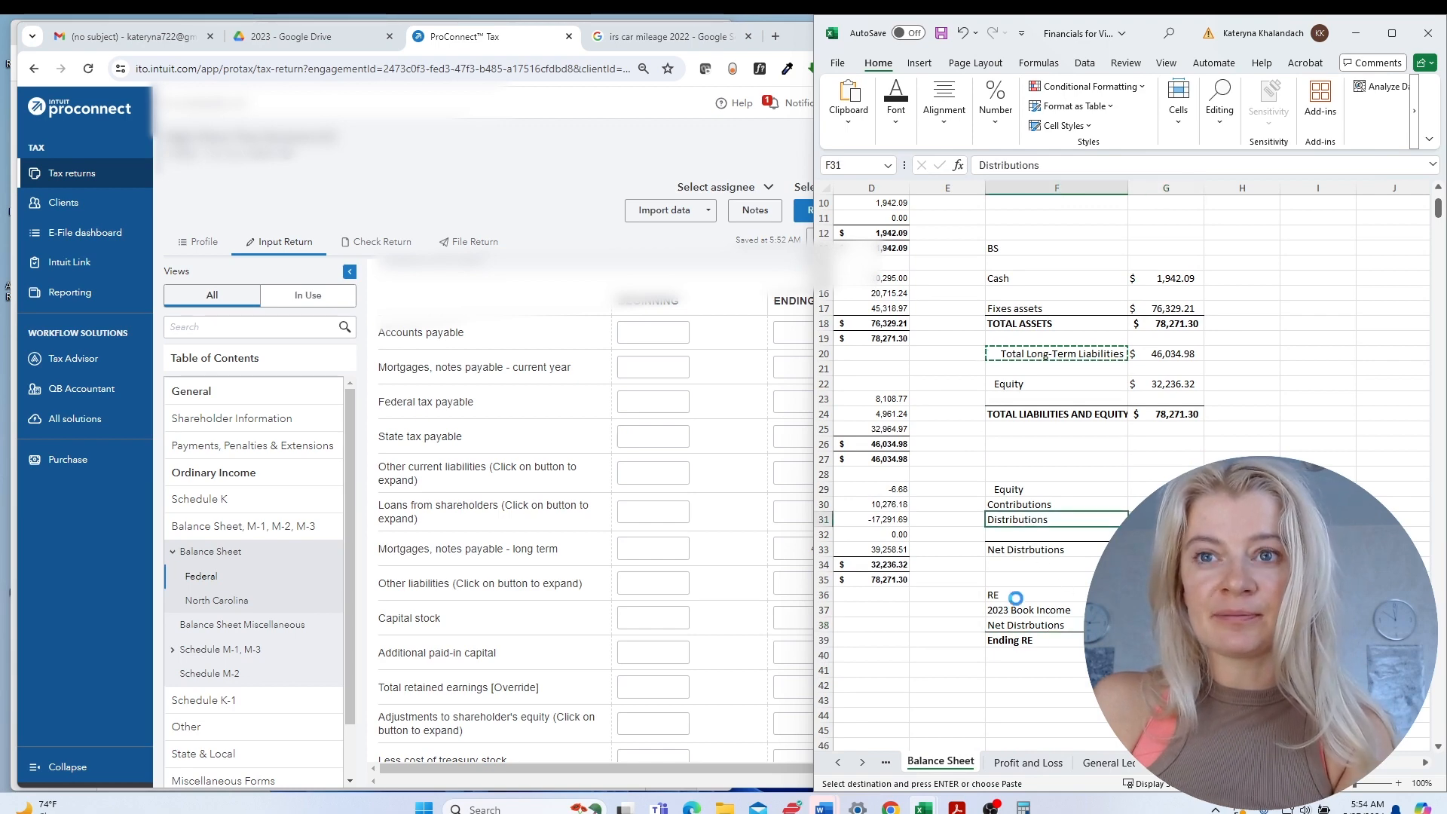
pyautogui.hotkey('ctrl', 'c')
pyautogui.click(1021, 625)
pyautogui.hotkey('ctrl', 'v')
pyautogui.click(1045, 552)
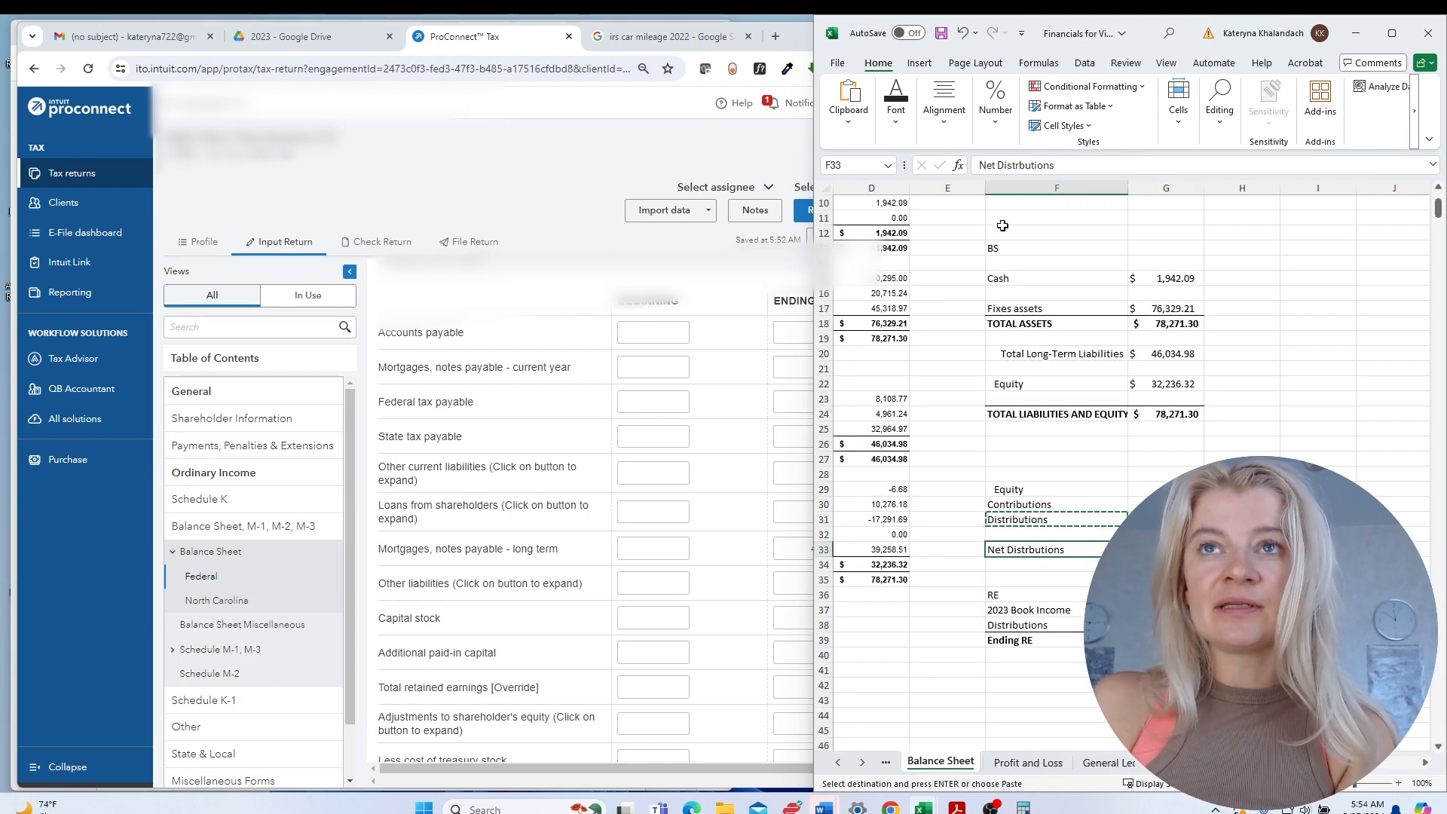
# Open form 1120S in the return check and go to Schedule L, Balance Sheets per Books, on page 4.
pyautogui.moveTo(1054, 165); pyautogui.dragTo(1000, 165)
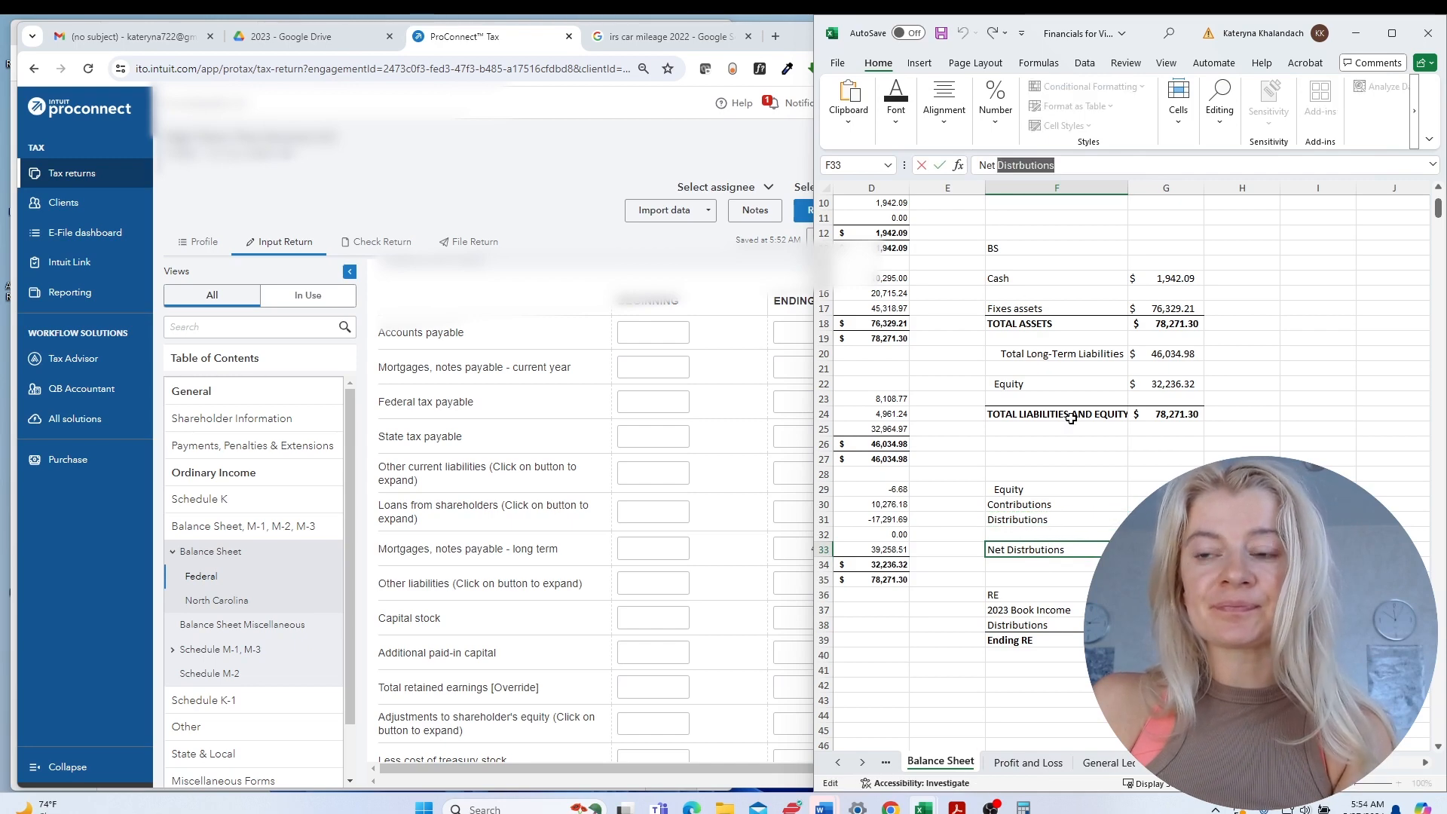
pyautogui.press('Return')
pyautogui.click(366, 241)
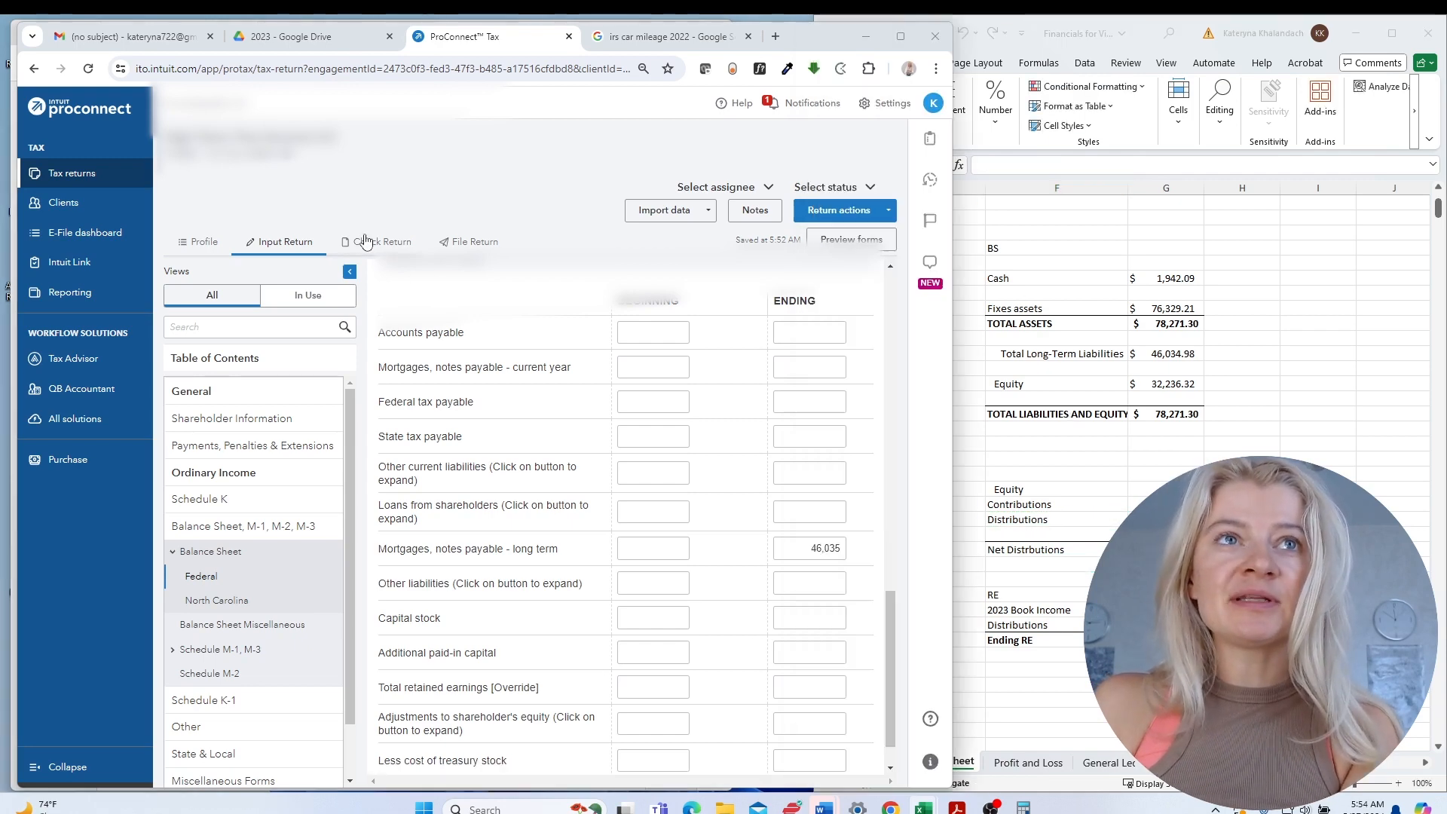
pyautogui.click(366, 241)
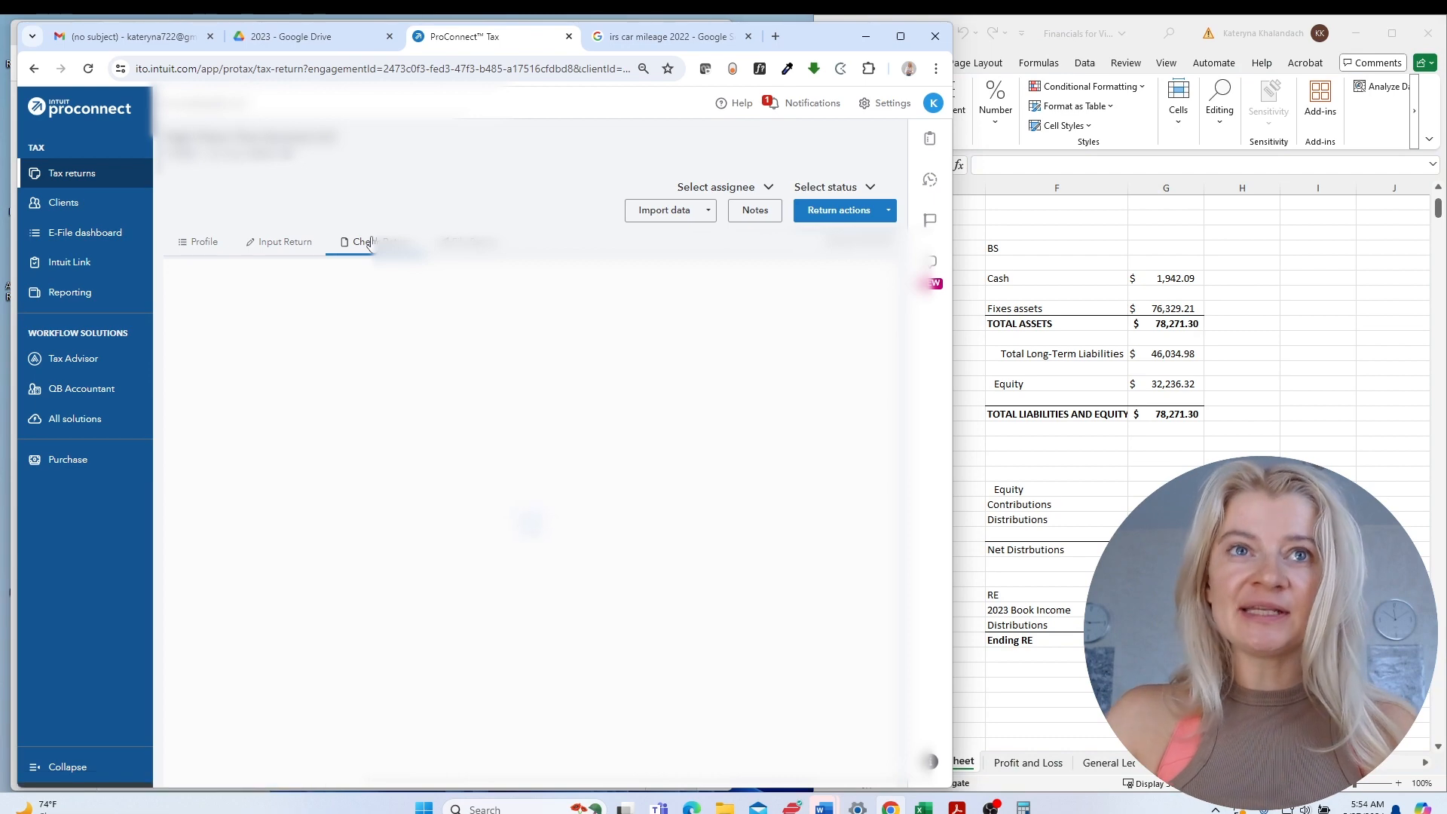
pyautogui.click(194, 396)
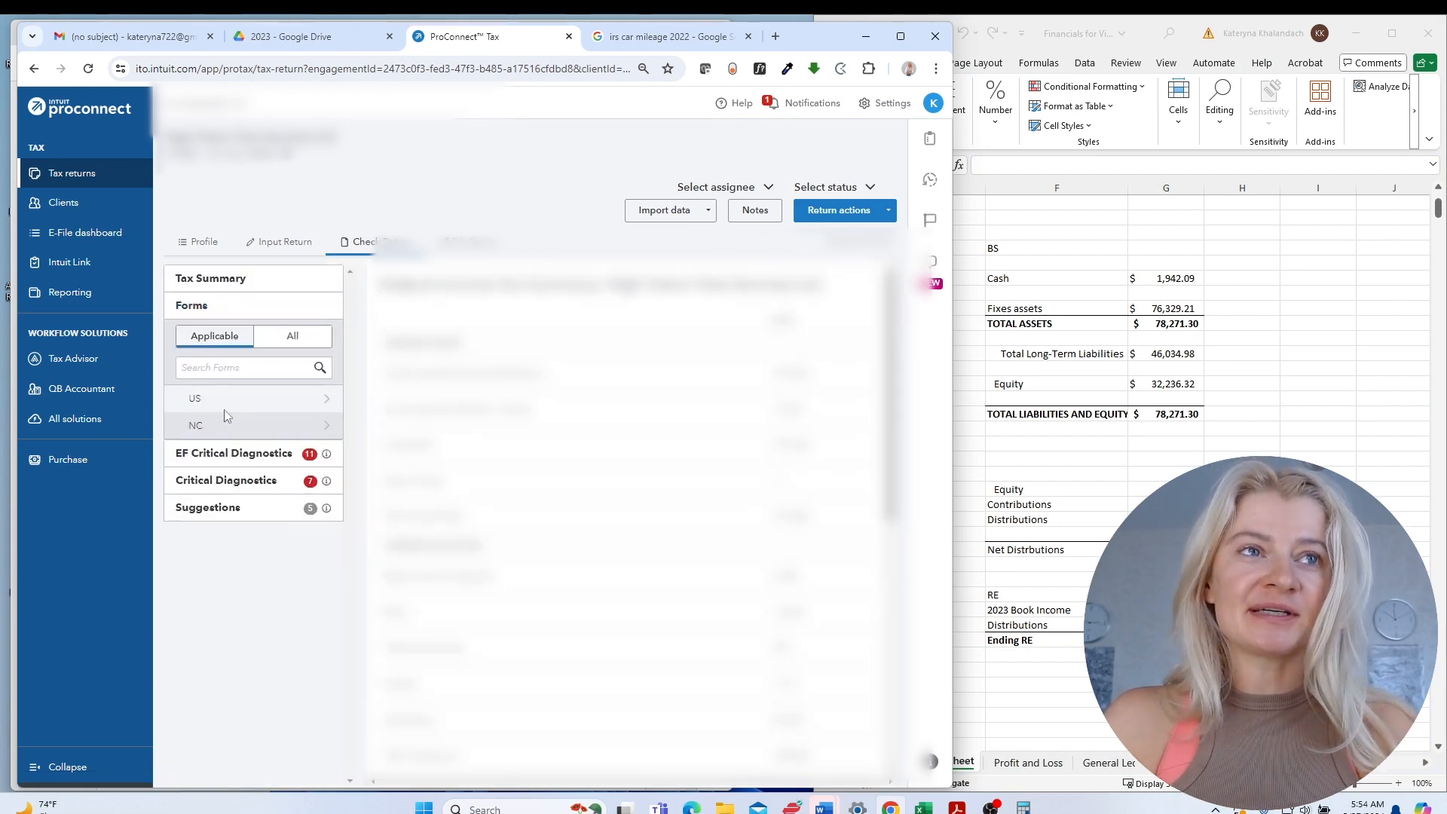
pyautogui.click(224, 401)
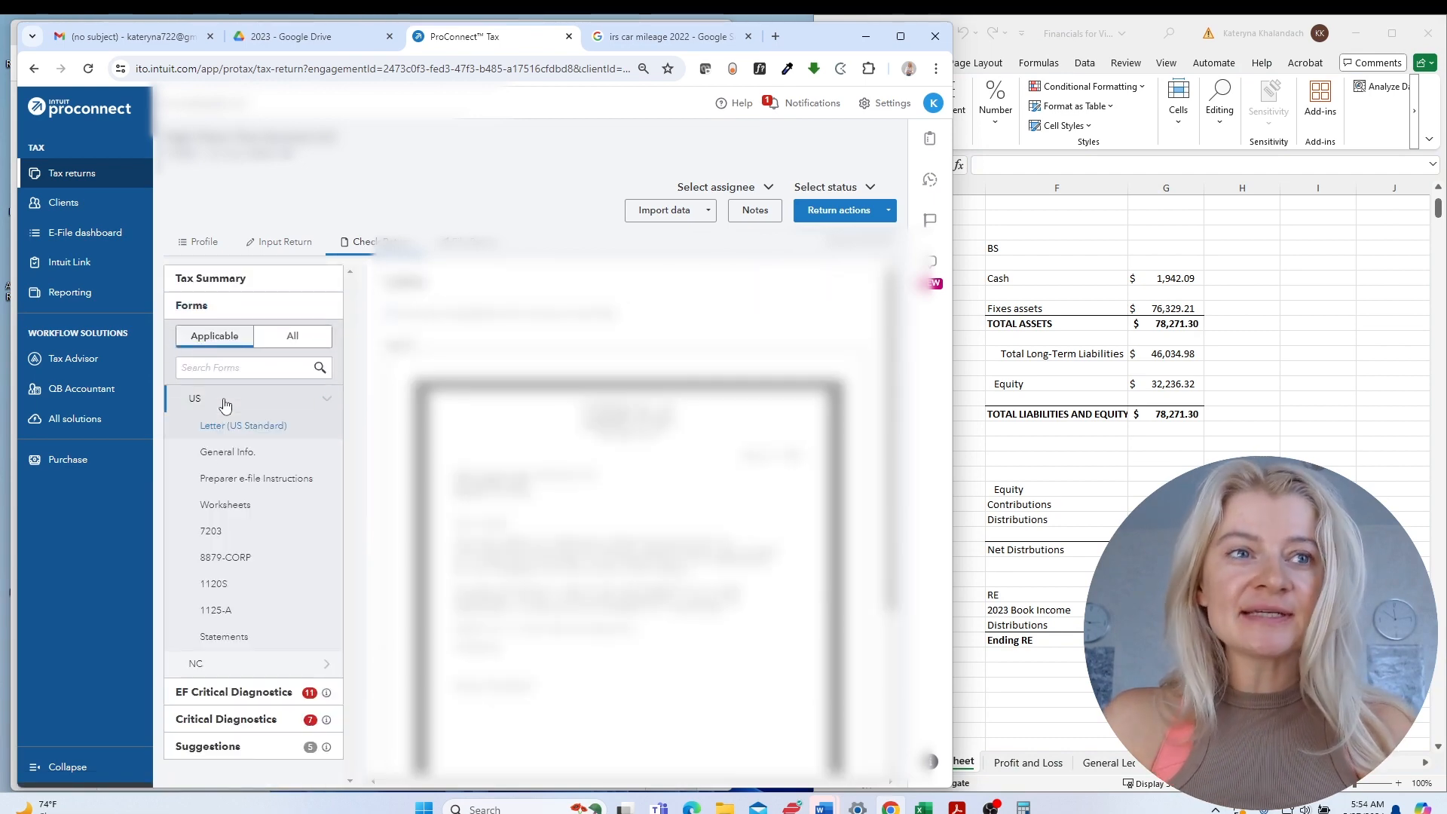
pyautogui.click(226, 585)
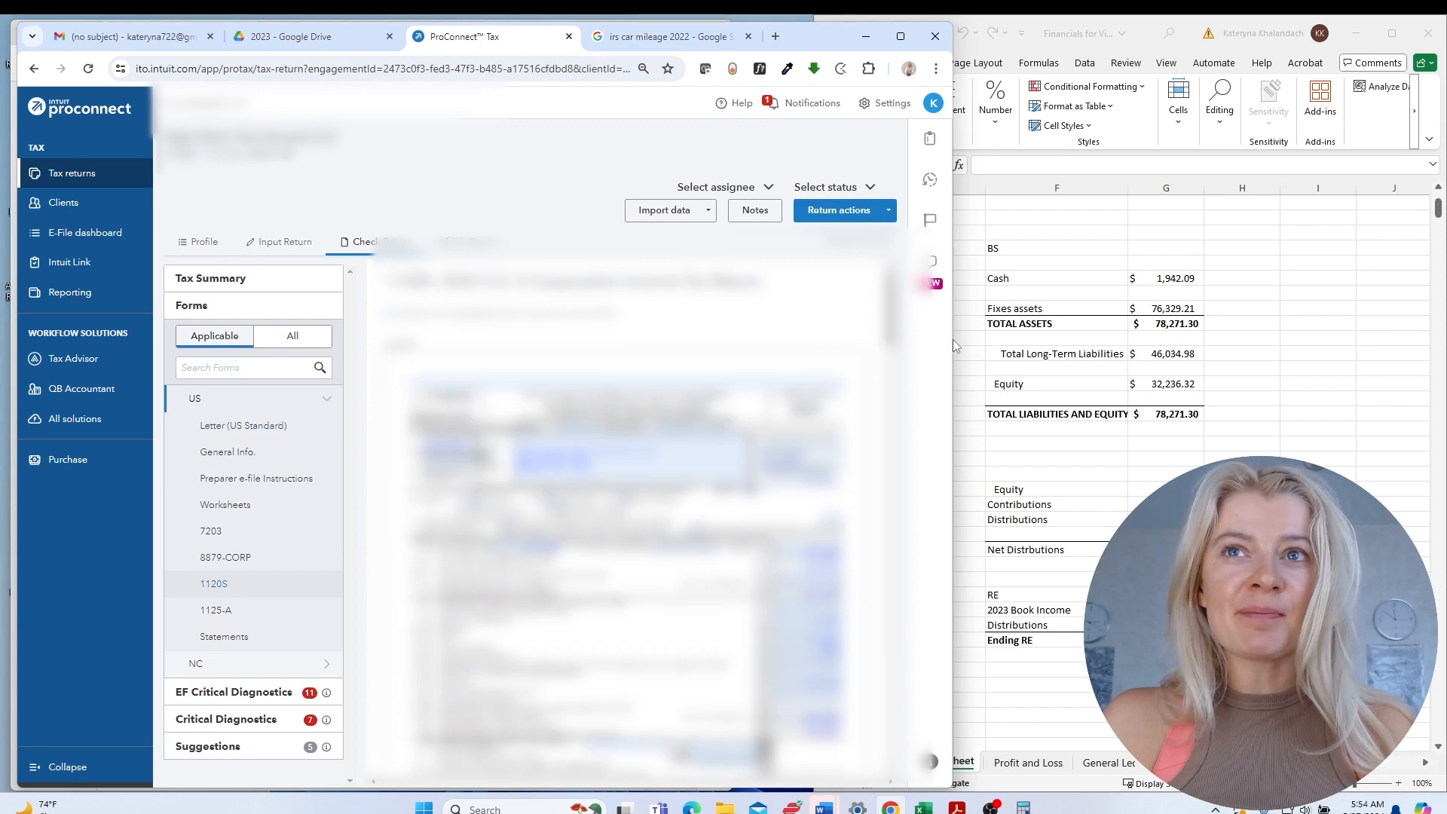
pyautogui.moveTo(953, 339); pyautogui.dragTo(1006, 341)
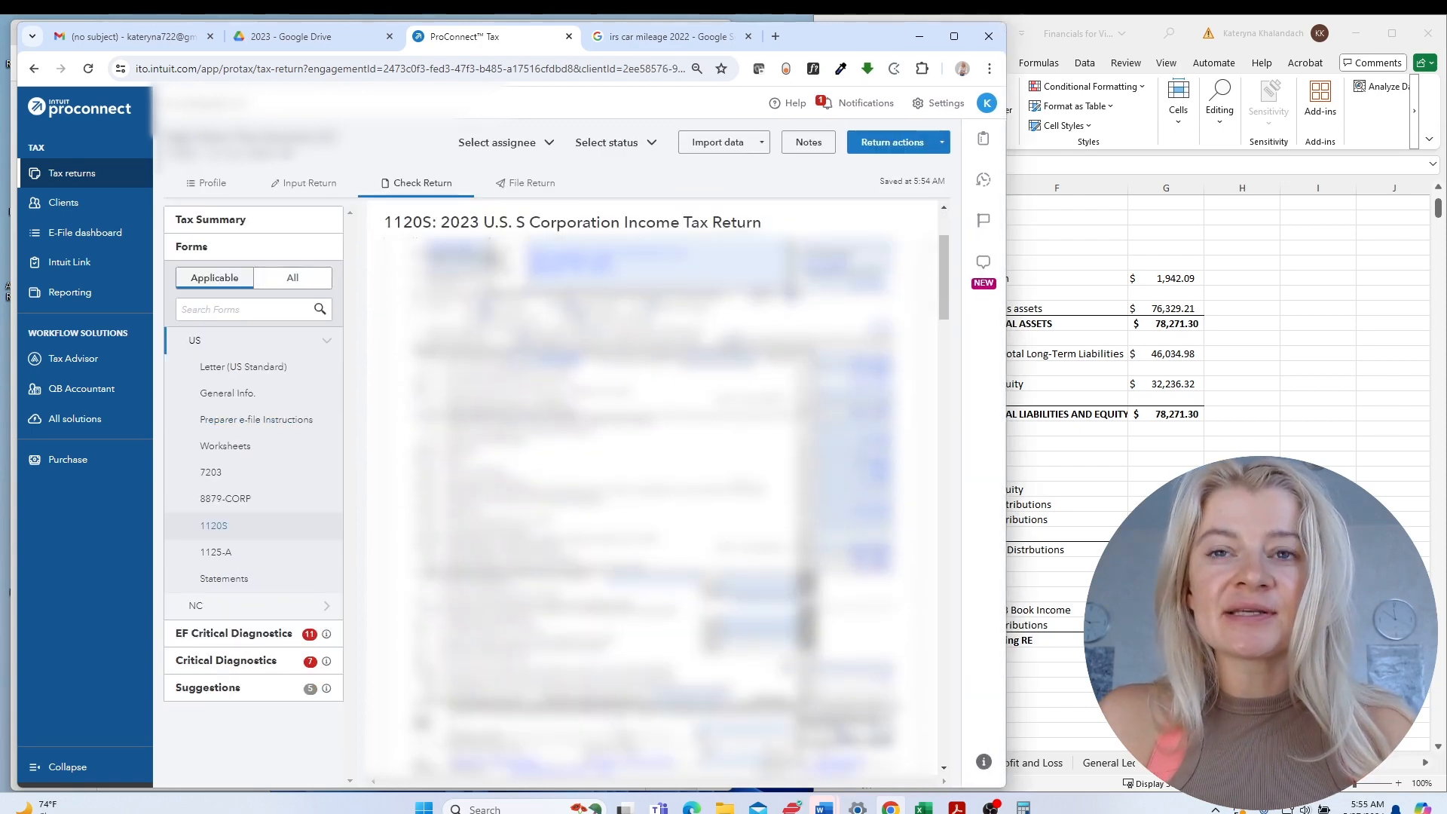
pyautogui.scroll(-5, 654, 497)
pyautogui.scroll(-8, 721, 466)
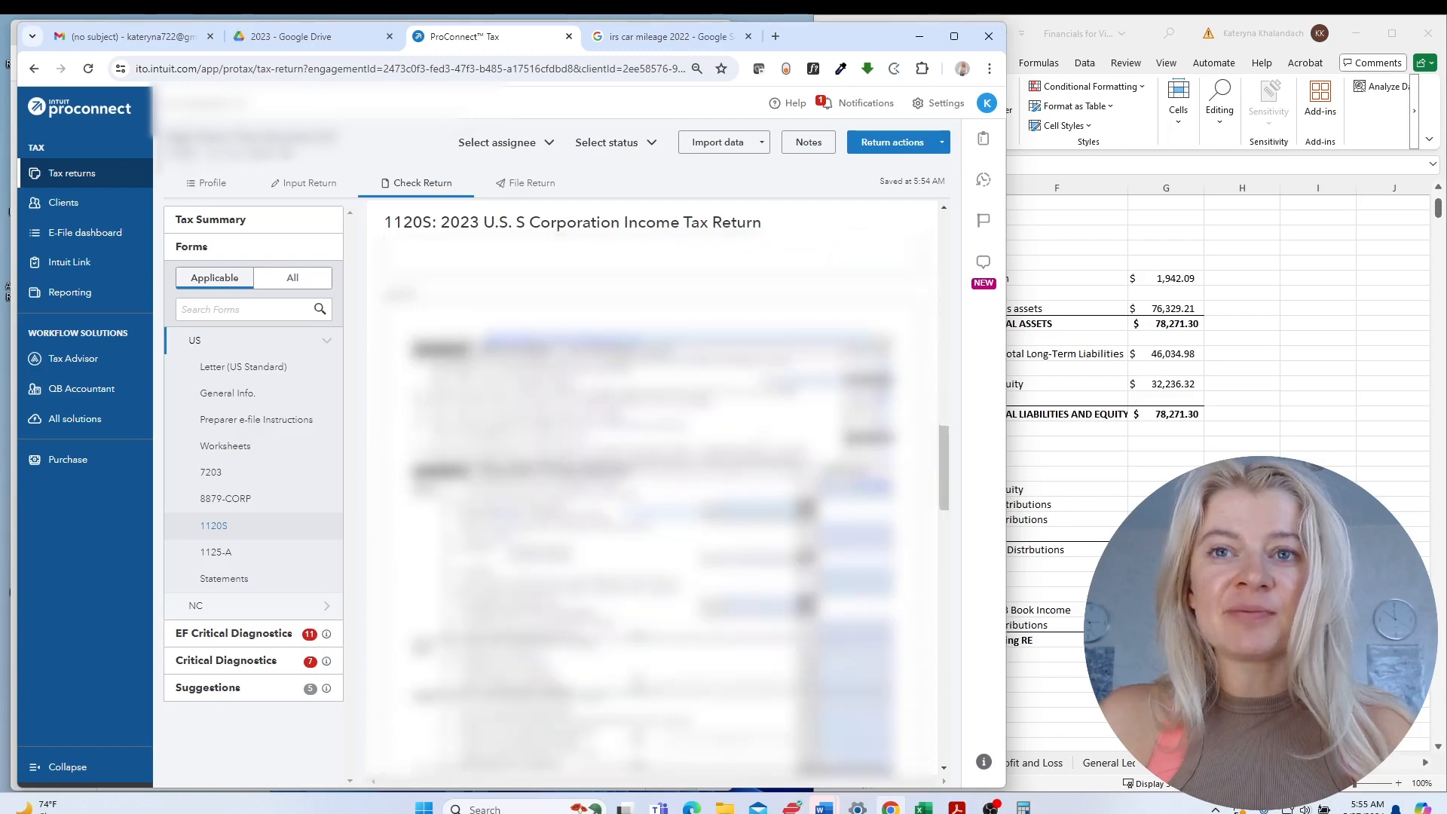
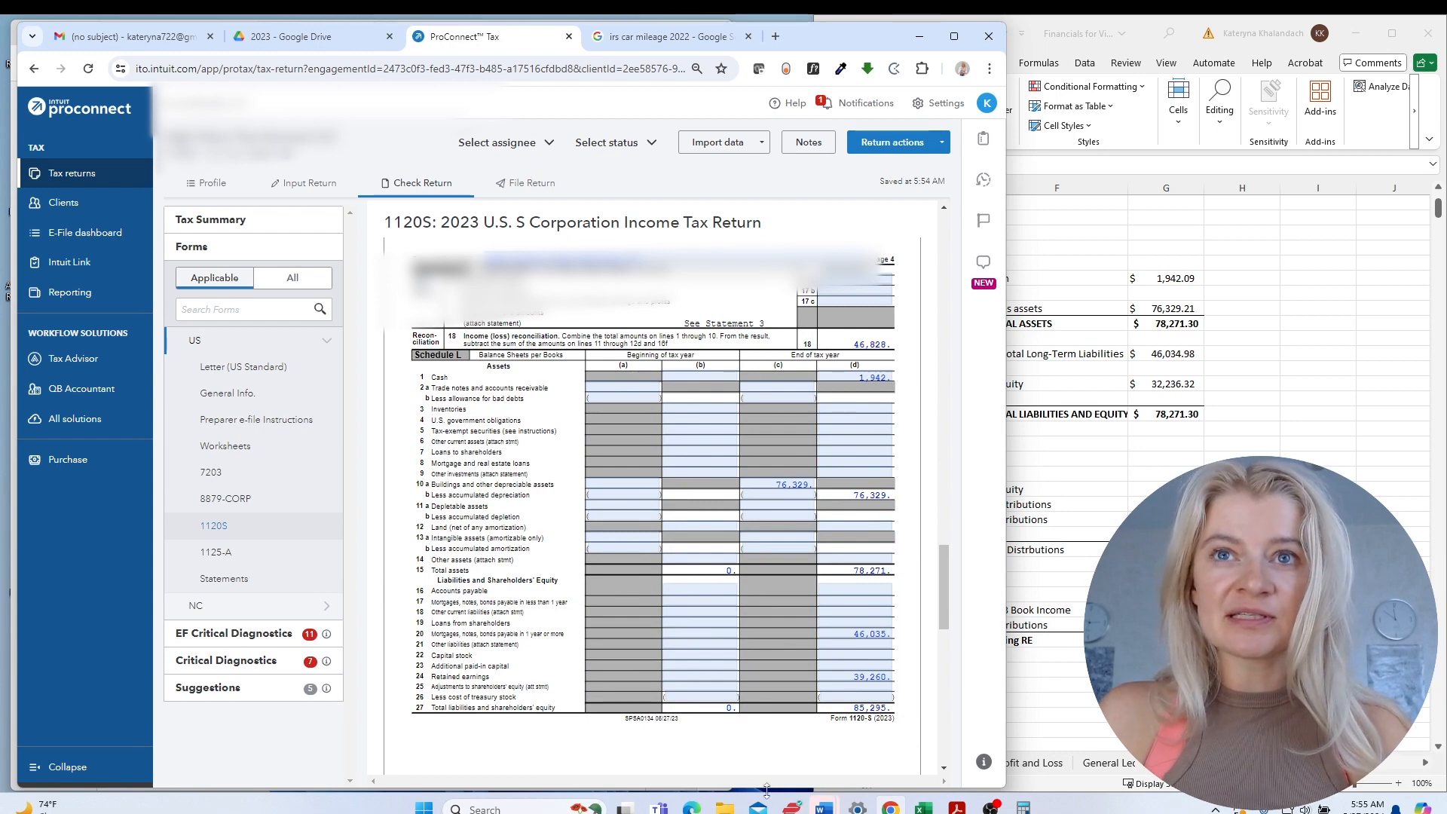
# Compare Schedule L's totals with the worksheet's TOTAL LIABILITIES AND EQUITY and TOTAL ASSETS amounts.
pyautogui.click(1174, 424)
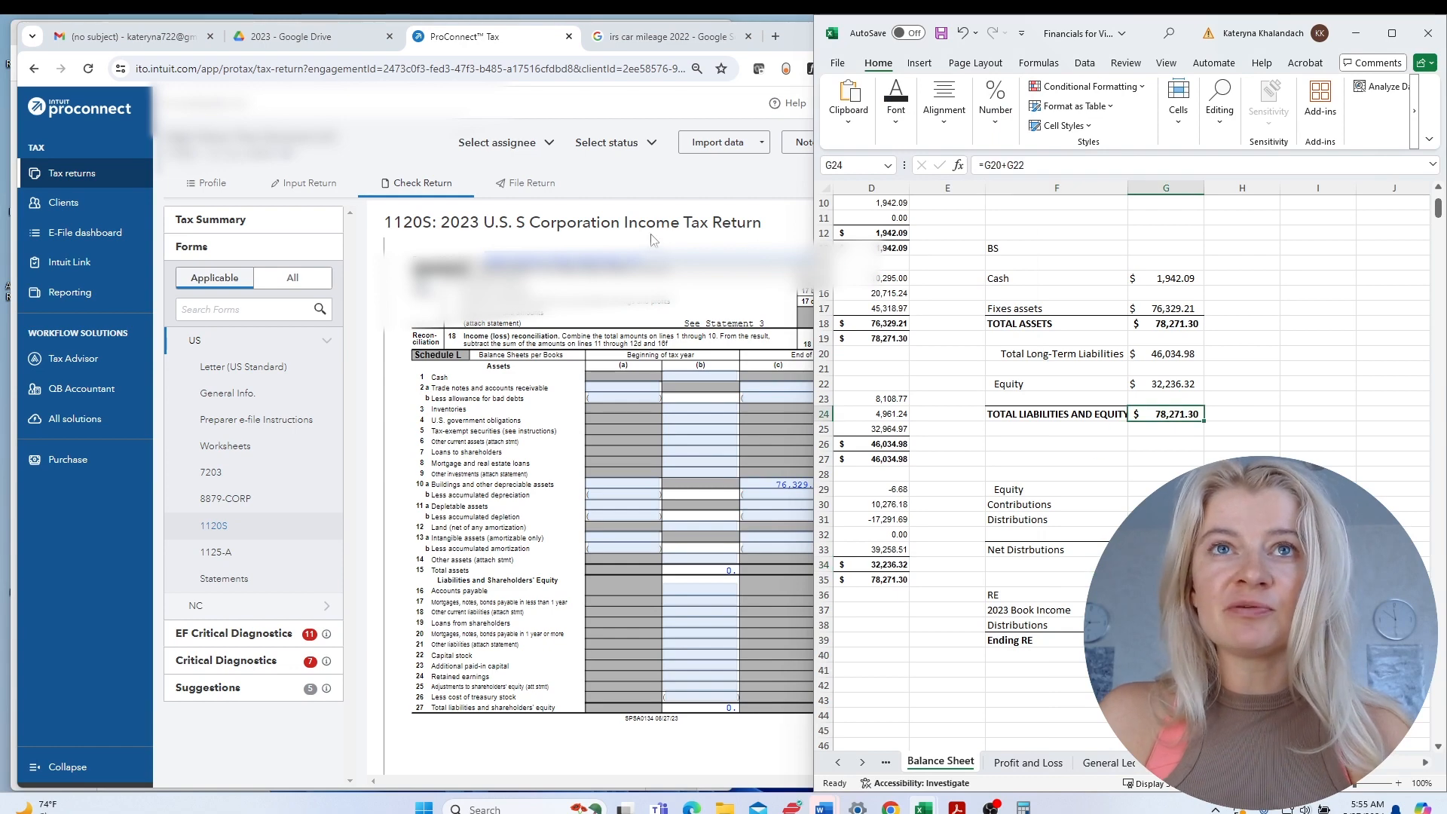
pyautogui.scroll(2, 1149, 388)
pyautogui.click(1165, 413)
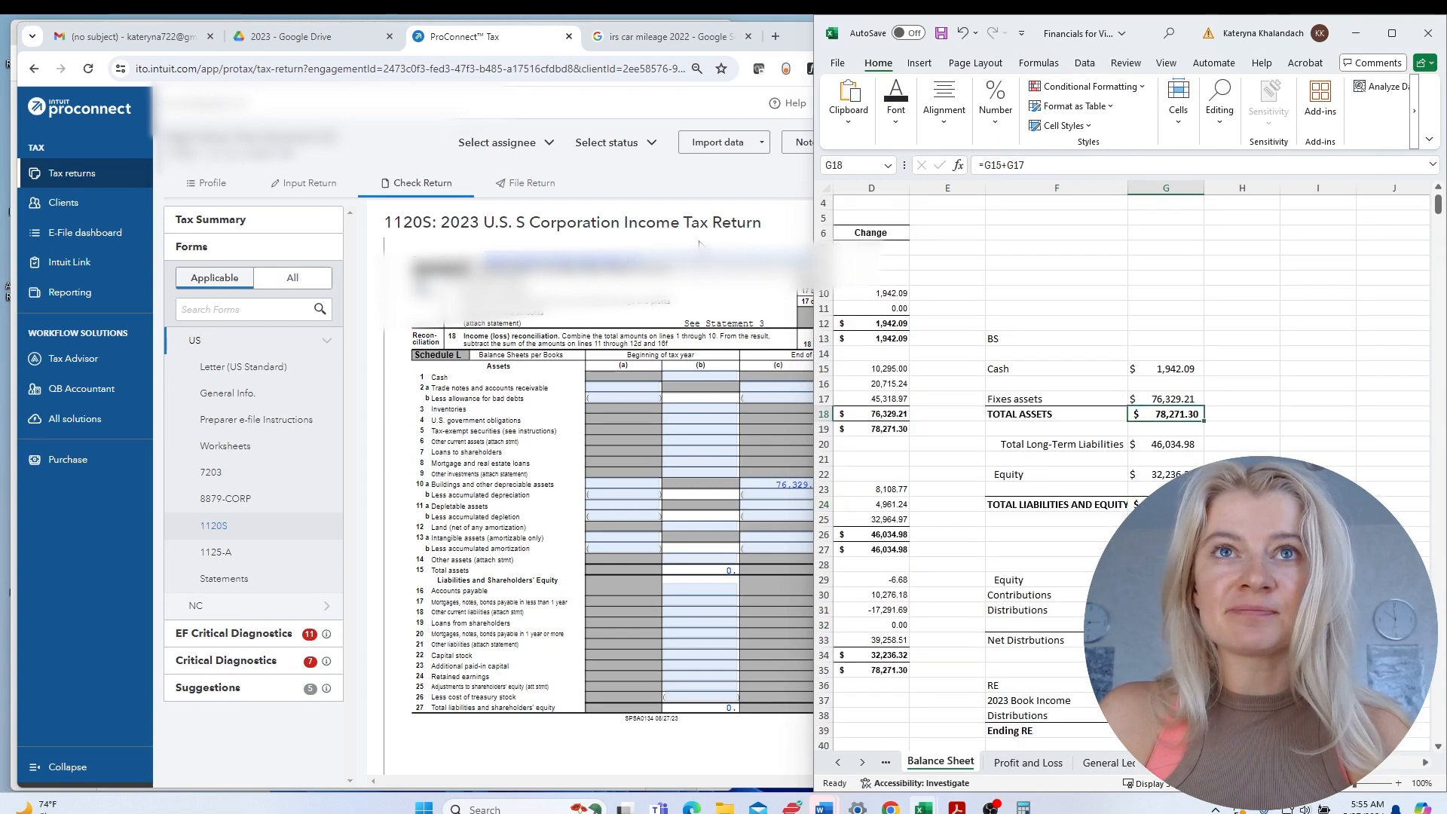
pyautogui.click(700, 243)
# Trace the Schedule K distributions on line 16d of form 1120S to their Property Distributions (all S/H) input.
pyautogui.scroll(-10, 834, 580)
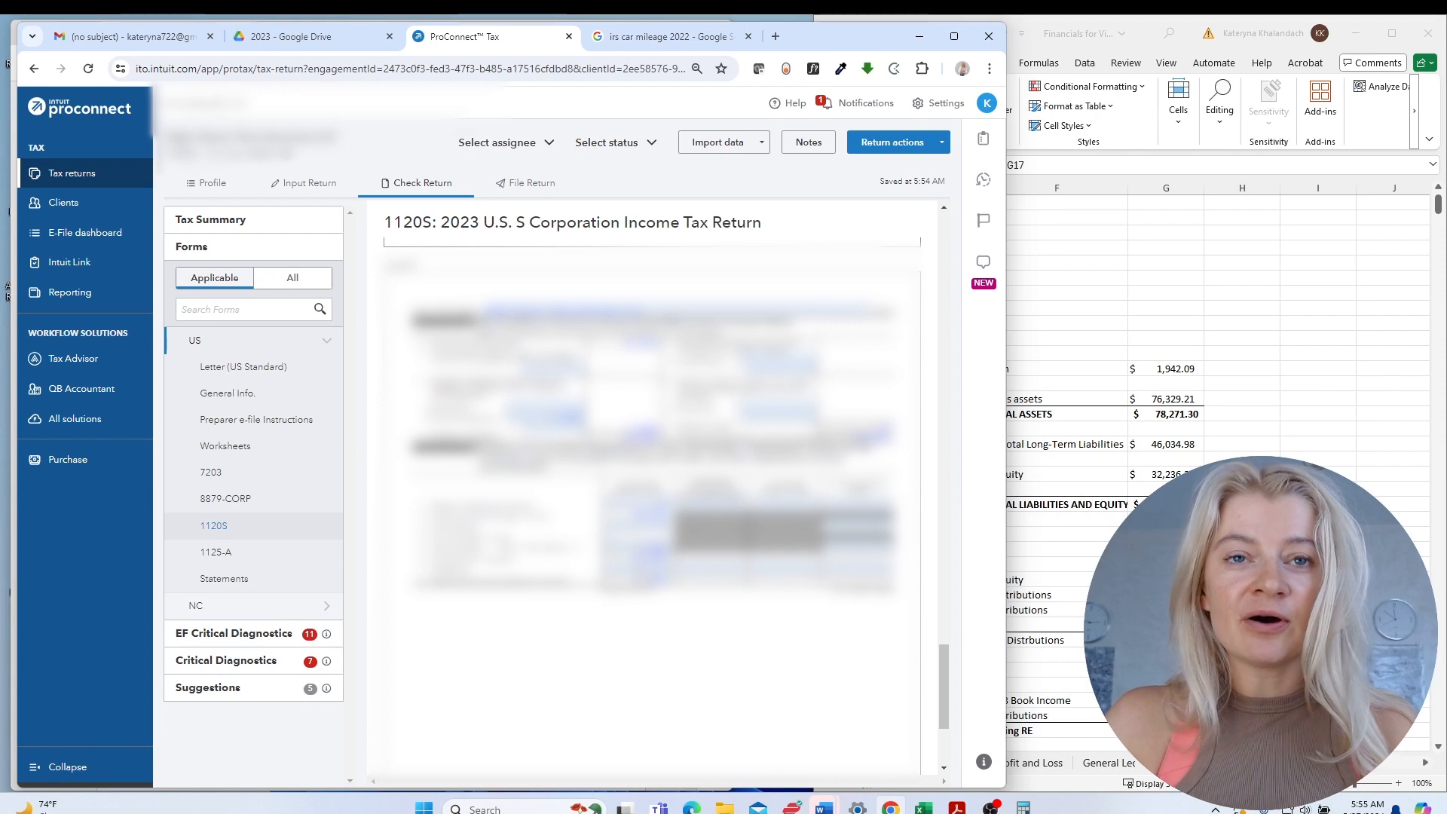
pyautogui.click(654, 576)
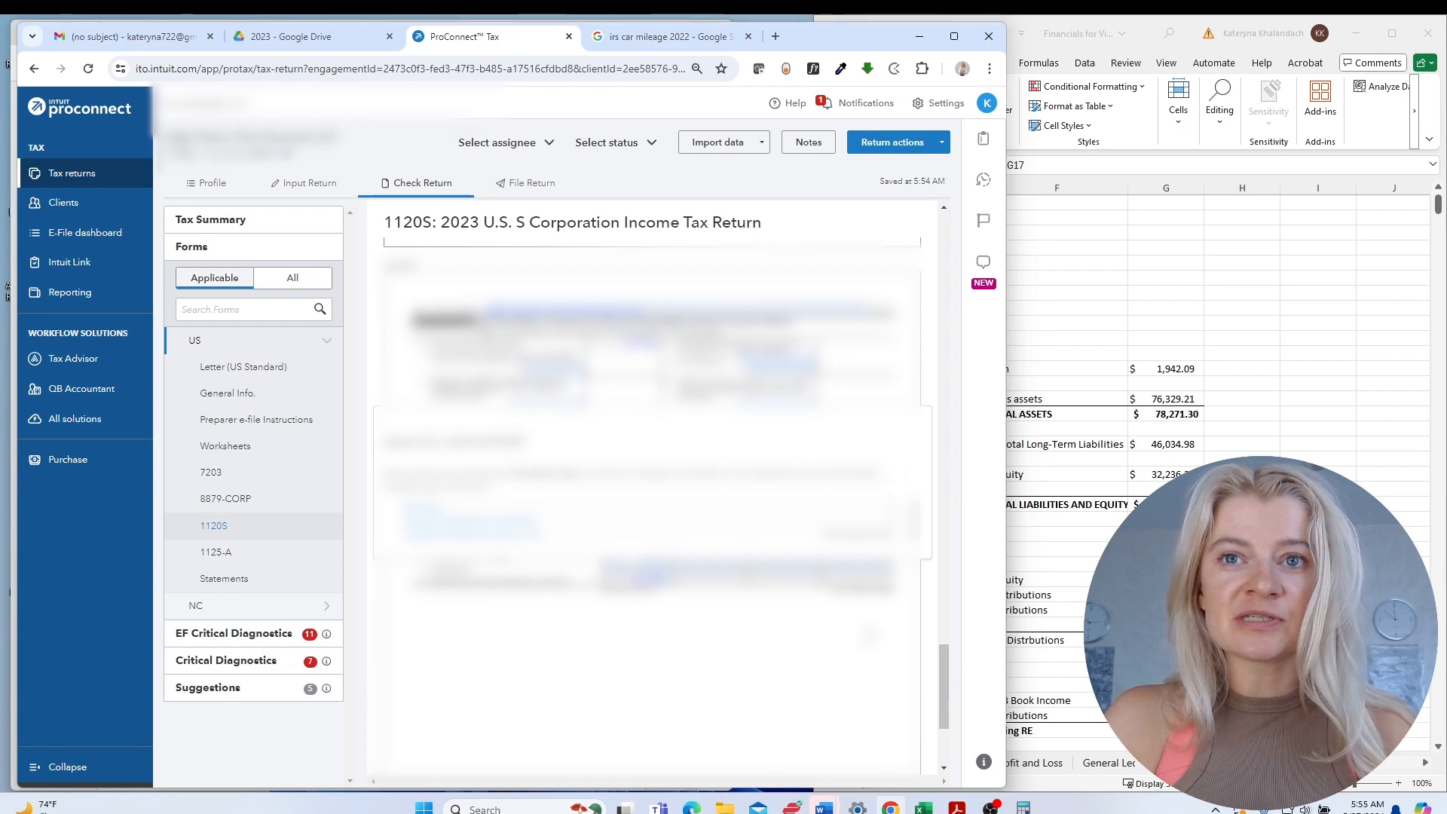
pyautogui.moveTo(943, 708); pyautogui.dragTo(943, 497)
pyautogui.scroll(4, 652, 498)
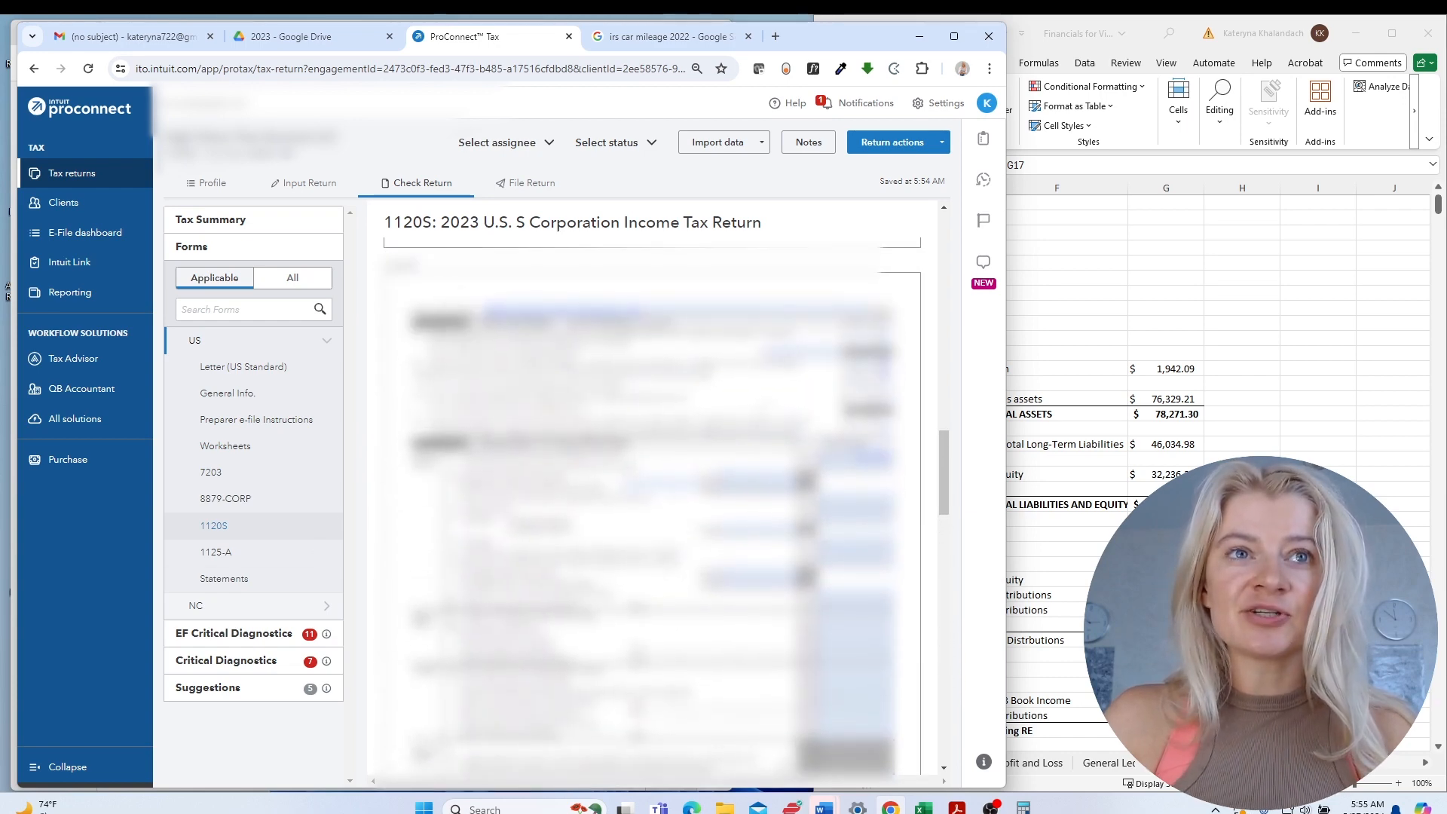
pyautogui.scroll(-5, 652, 498)
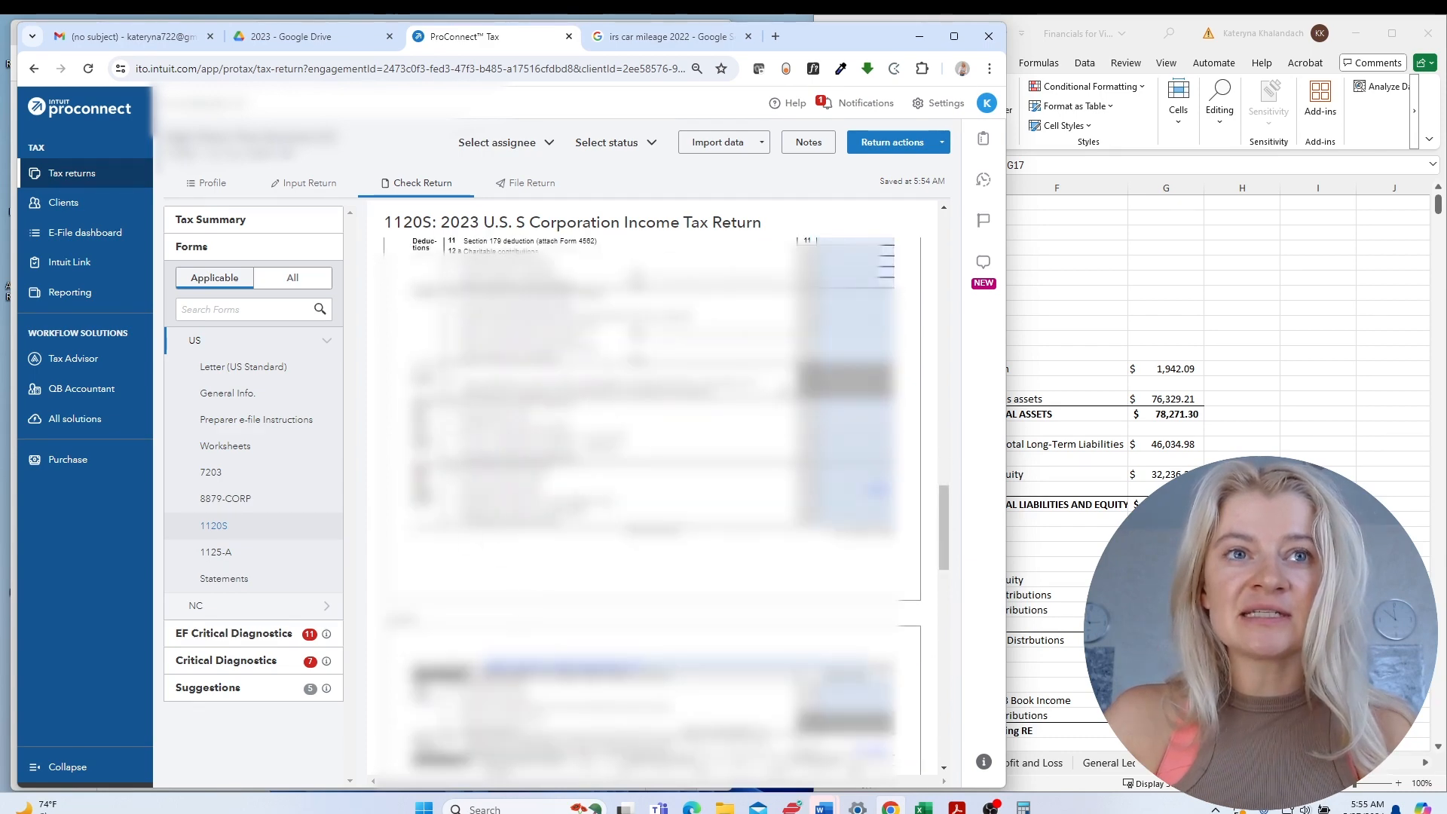
pyautogui.click(859, 501)
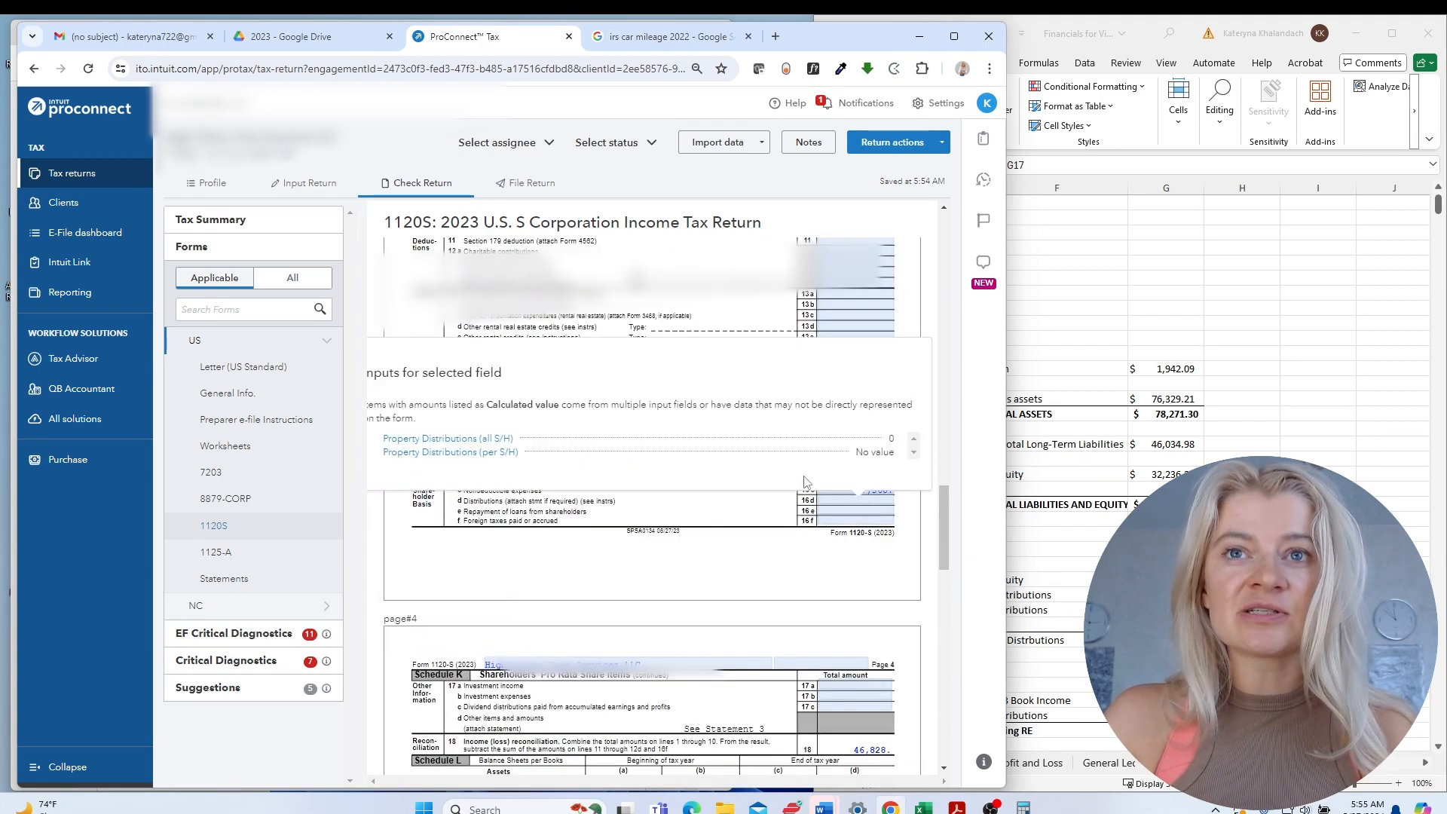
pyautogui.click(455, 444)
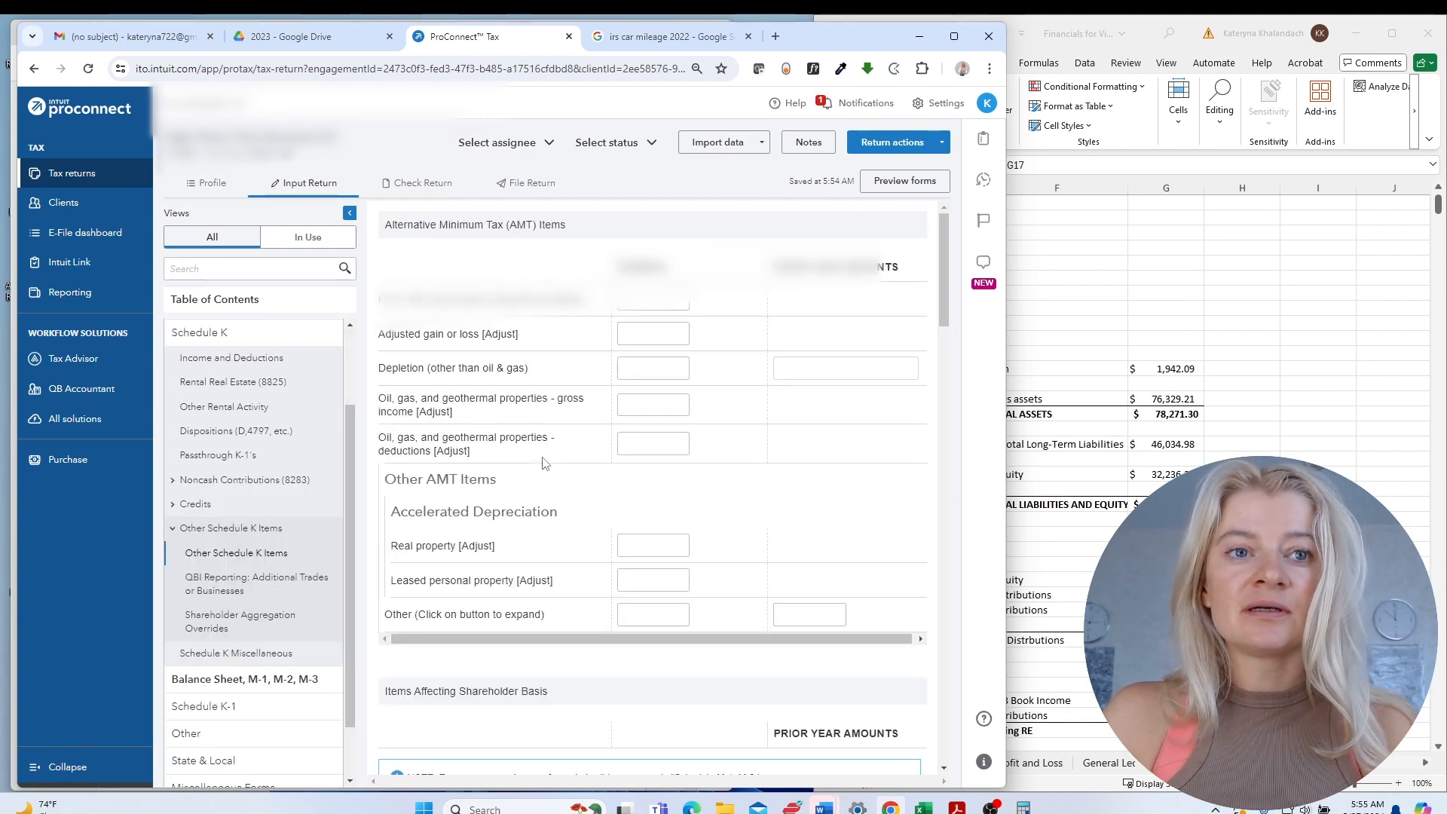
# Enter the worksheet's net distributions of 7,022.19 as Distributions (cash and property) under Items Affecting Shareholder Basis.
pyautogui.scroll(-2, 544, 462)
pyautogui.scroll(2, 544, 462)
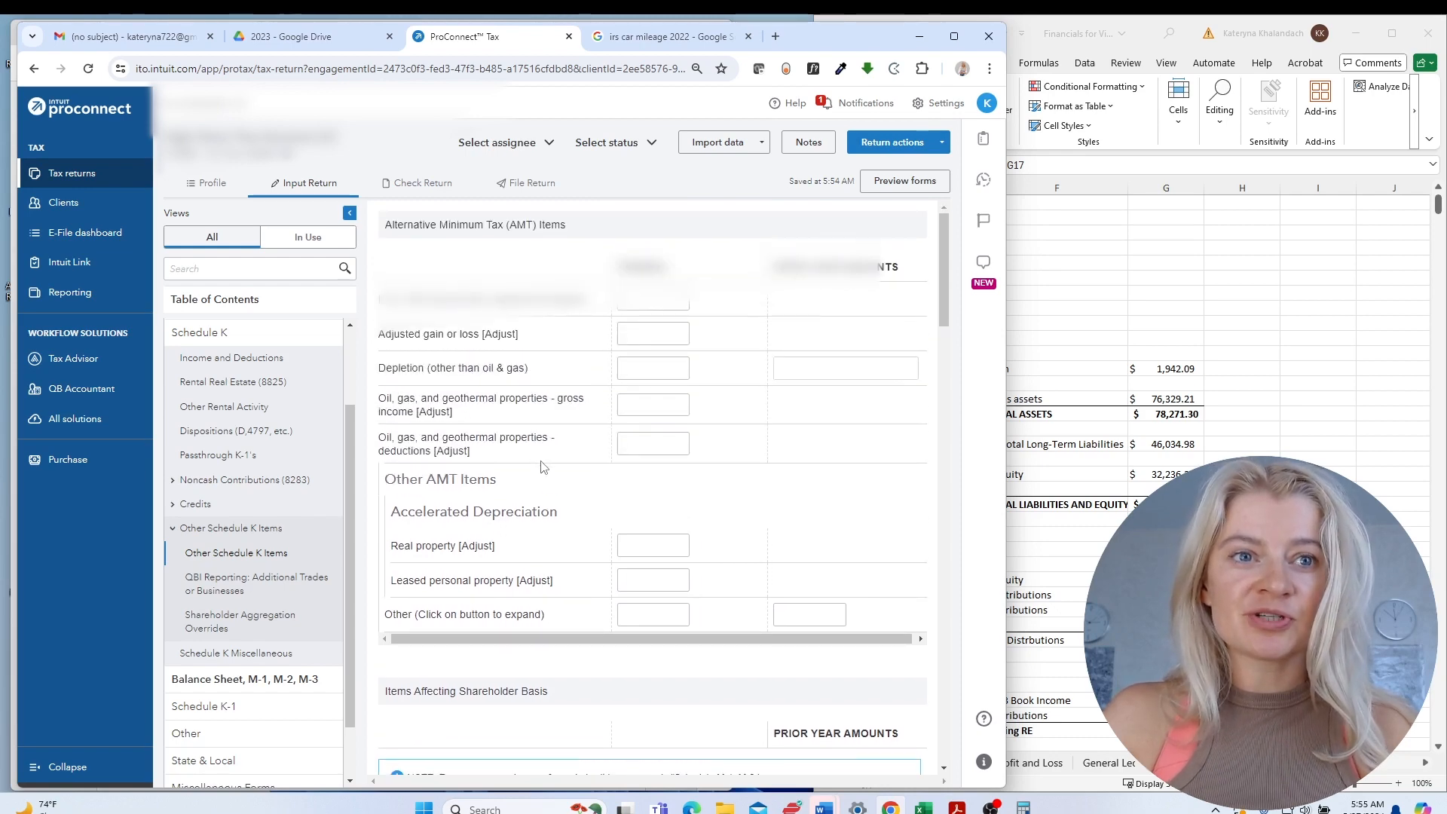
pyautogui.scroll(-4, 542, 466)
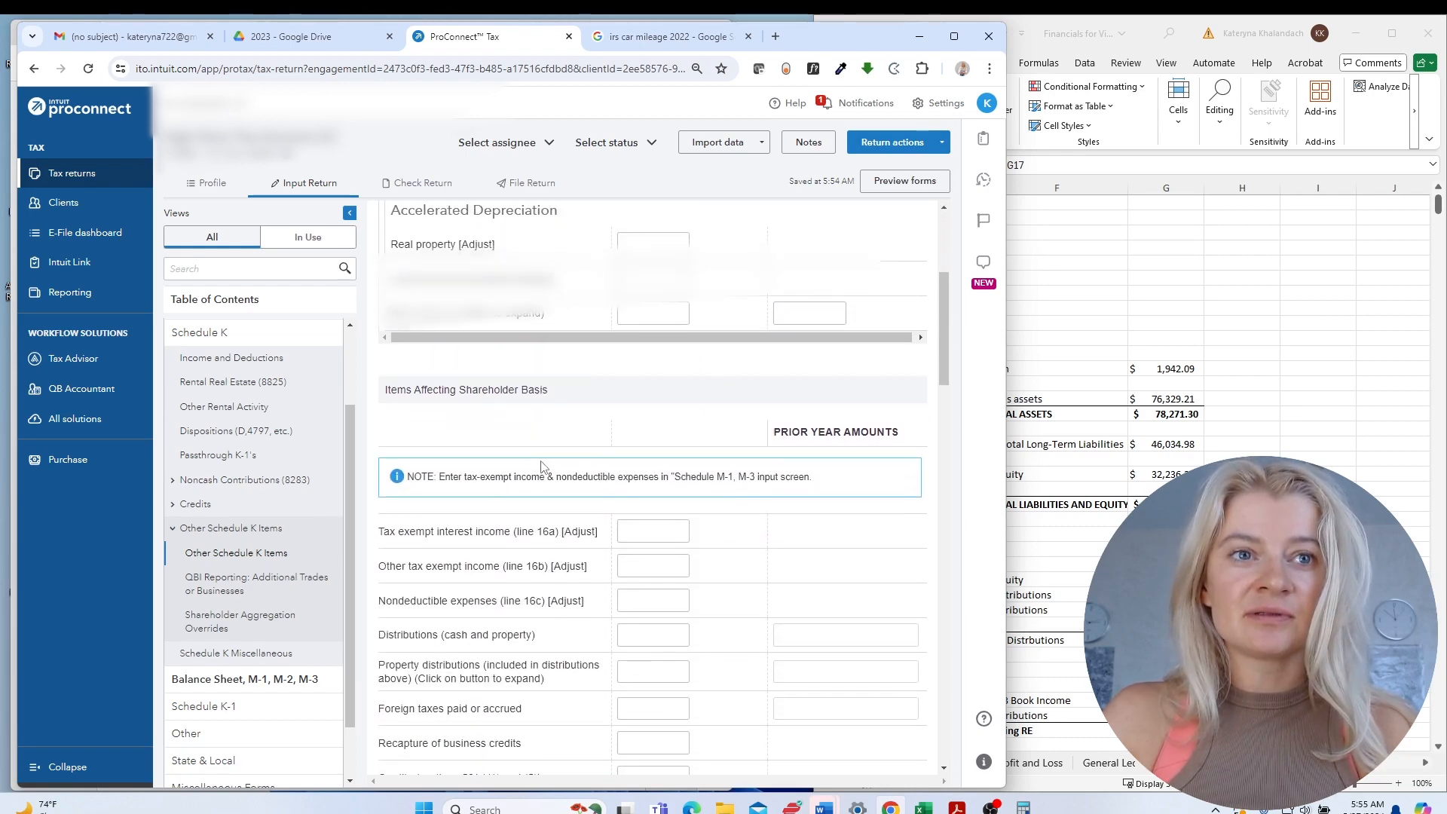
pyautogui.click(637, 634)
pyautogui.click(1161, 612)
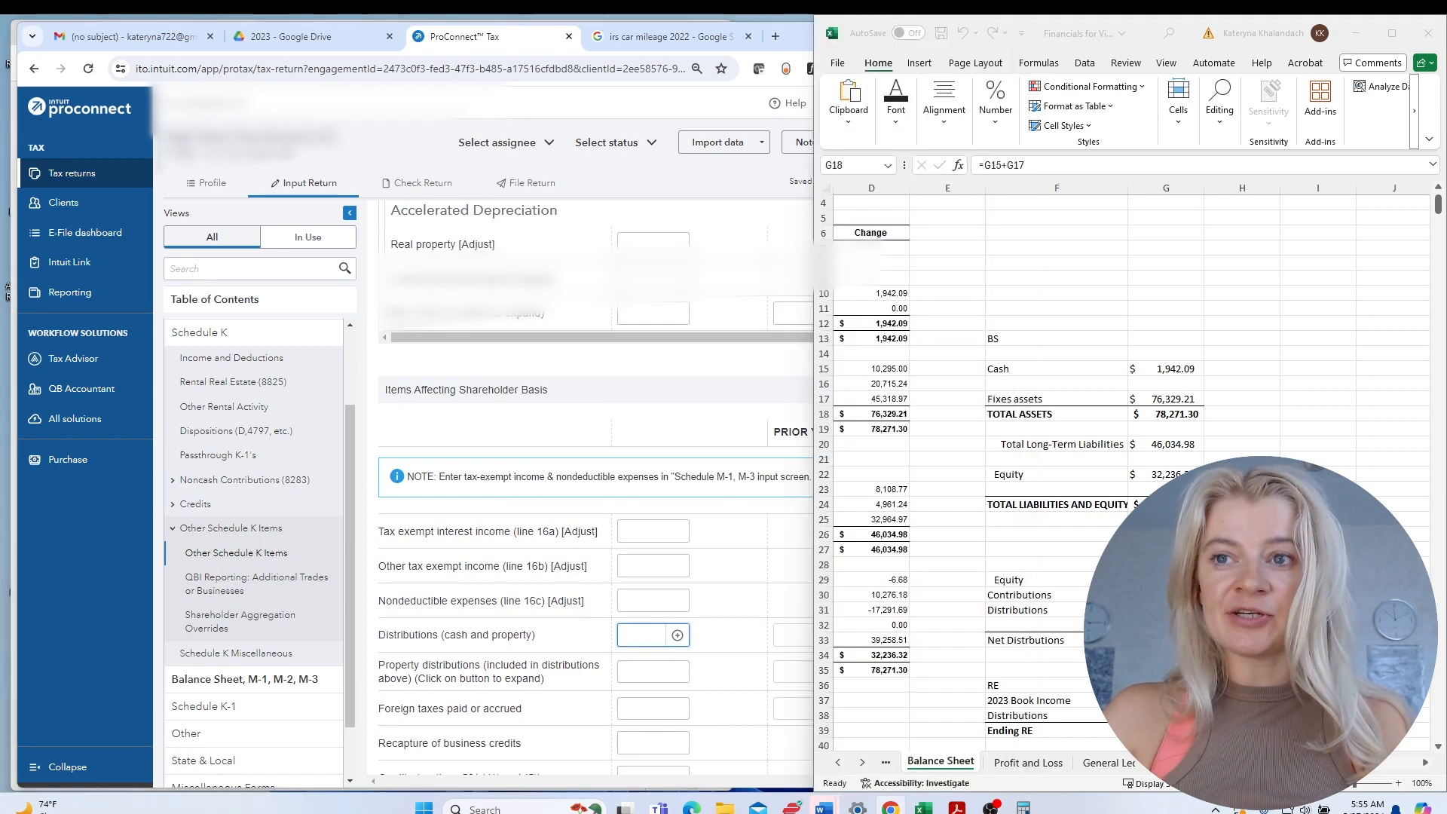
pyautogui.click(1166, 640)
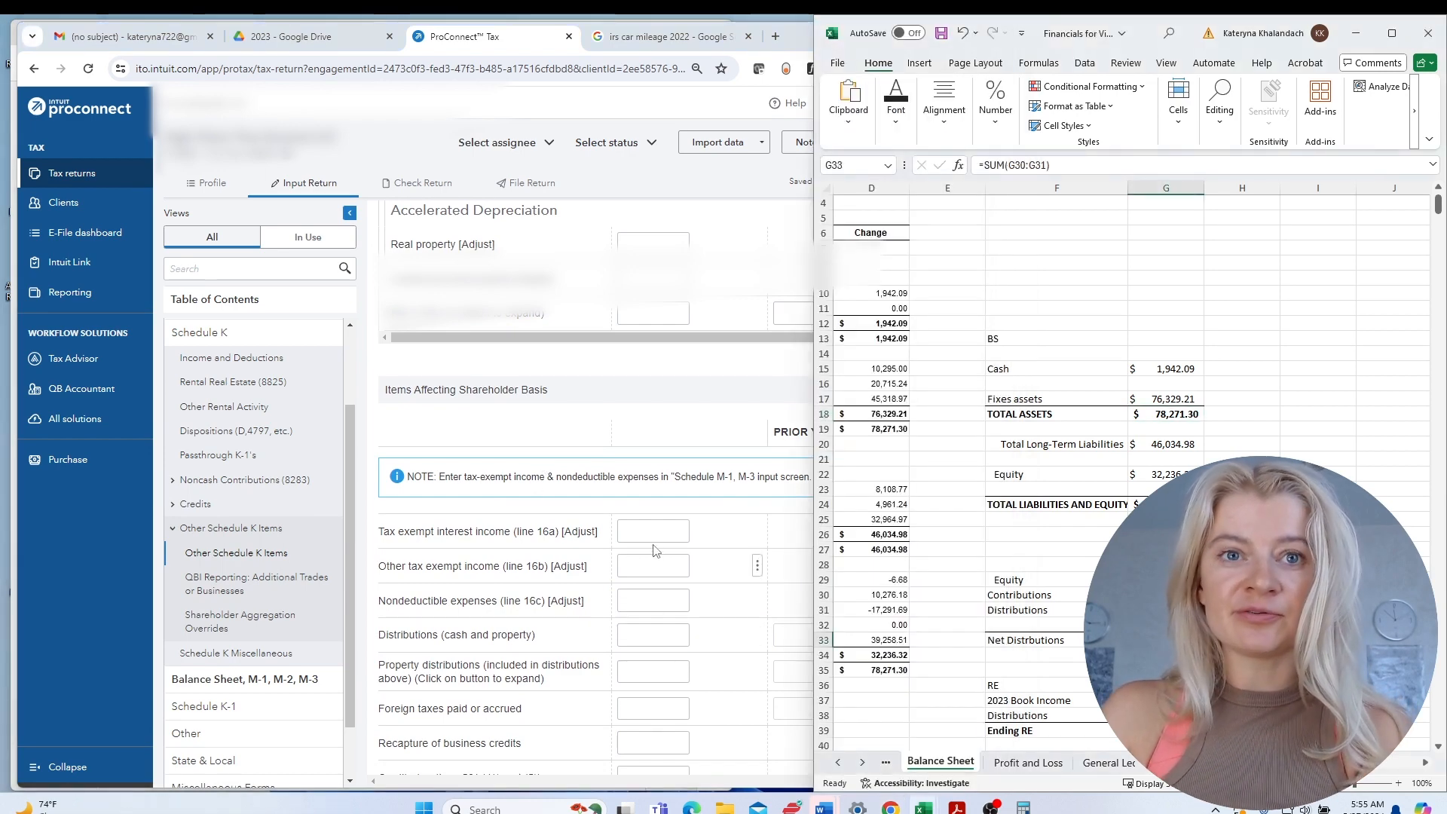
pyautogui.click(757, 531)
pyautogui.click(645, 634)
pyautogui.write('7,022.19')
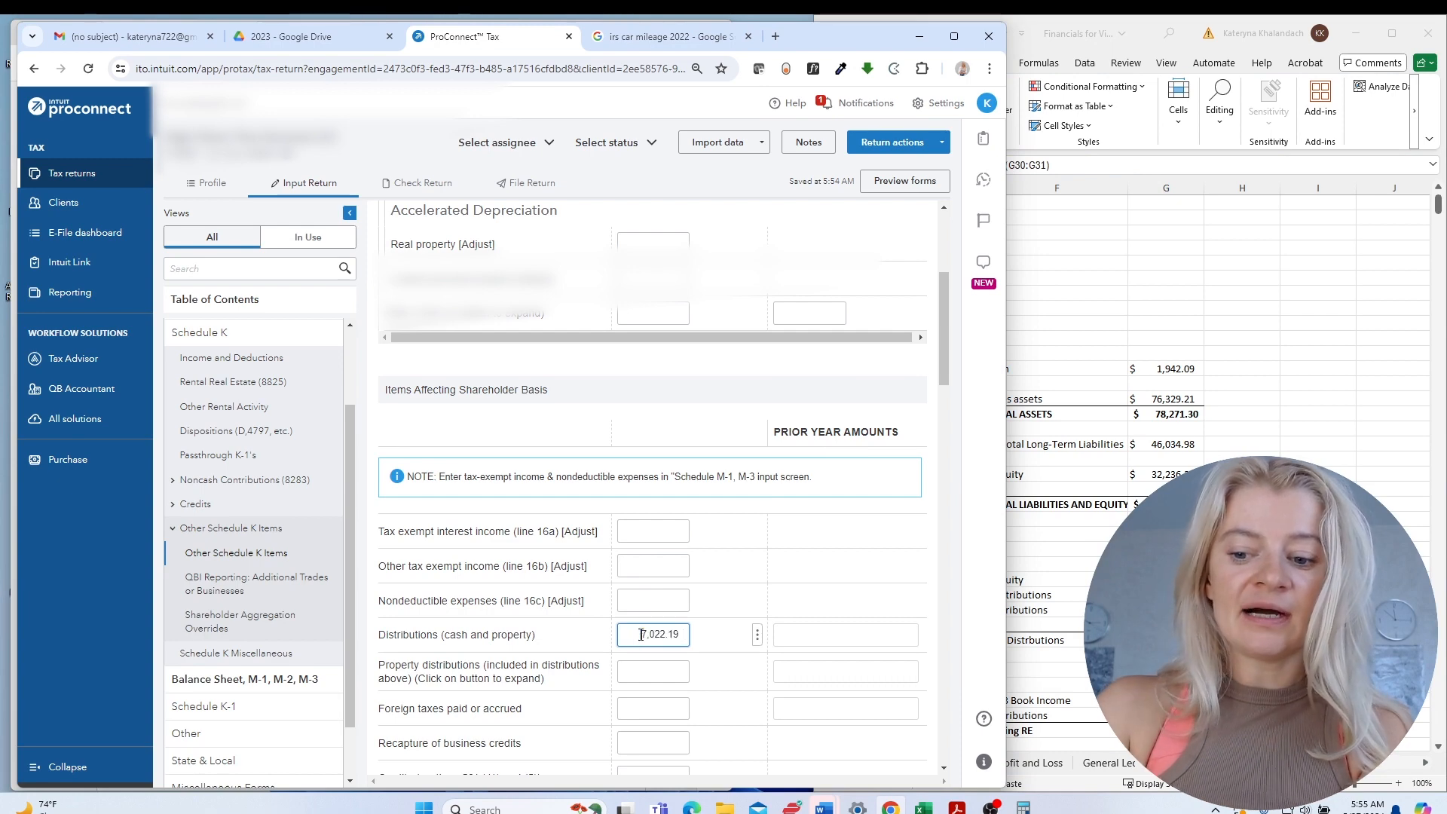
# Reopen form 1120S in the return check and verify the distributions on Schedule K line 16d.
pyautogui.click(424, 186)
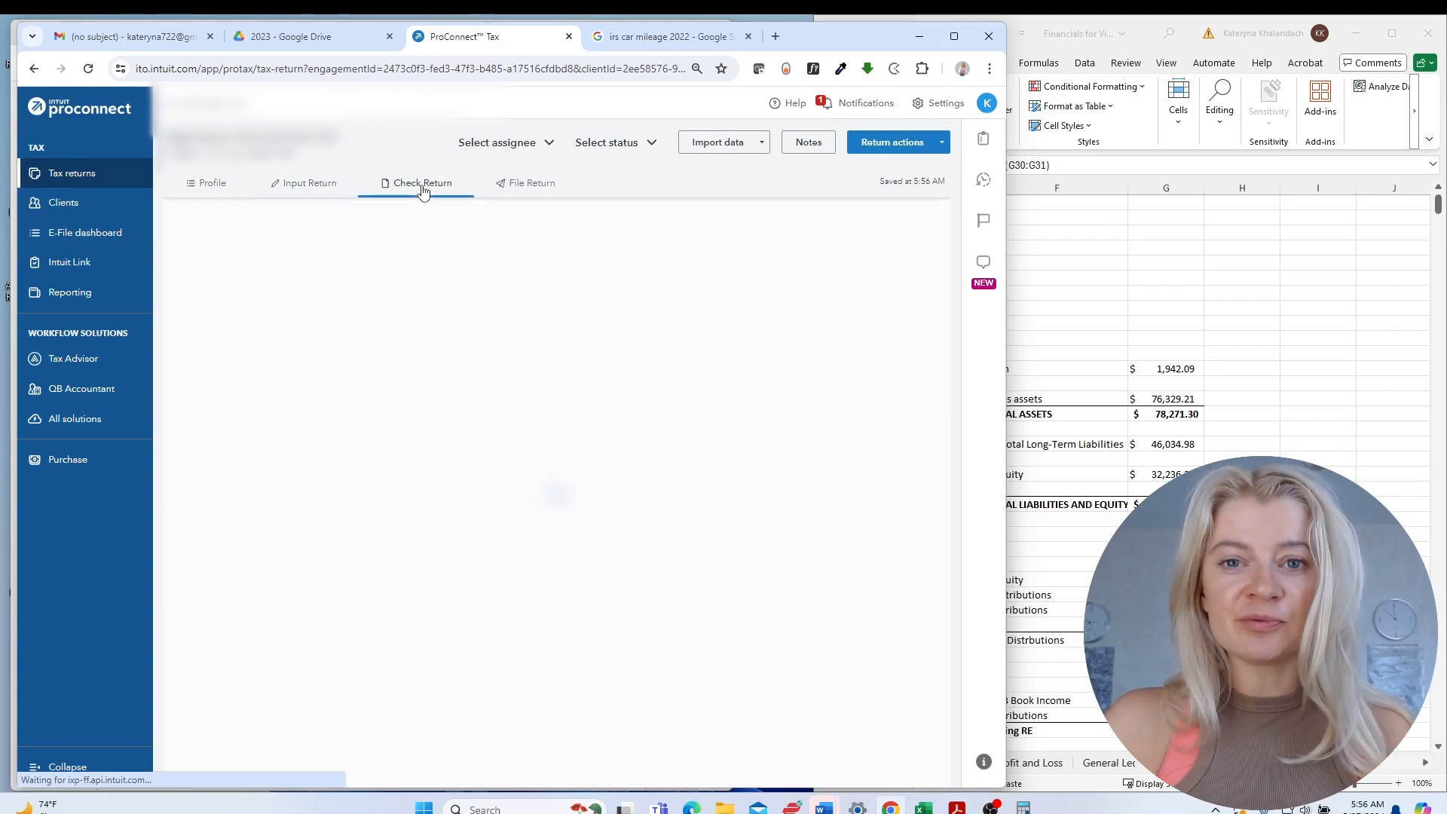
pyautogui.click(192, 341)
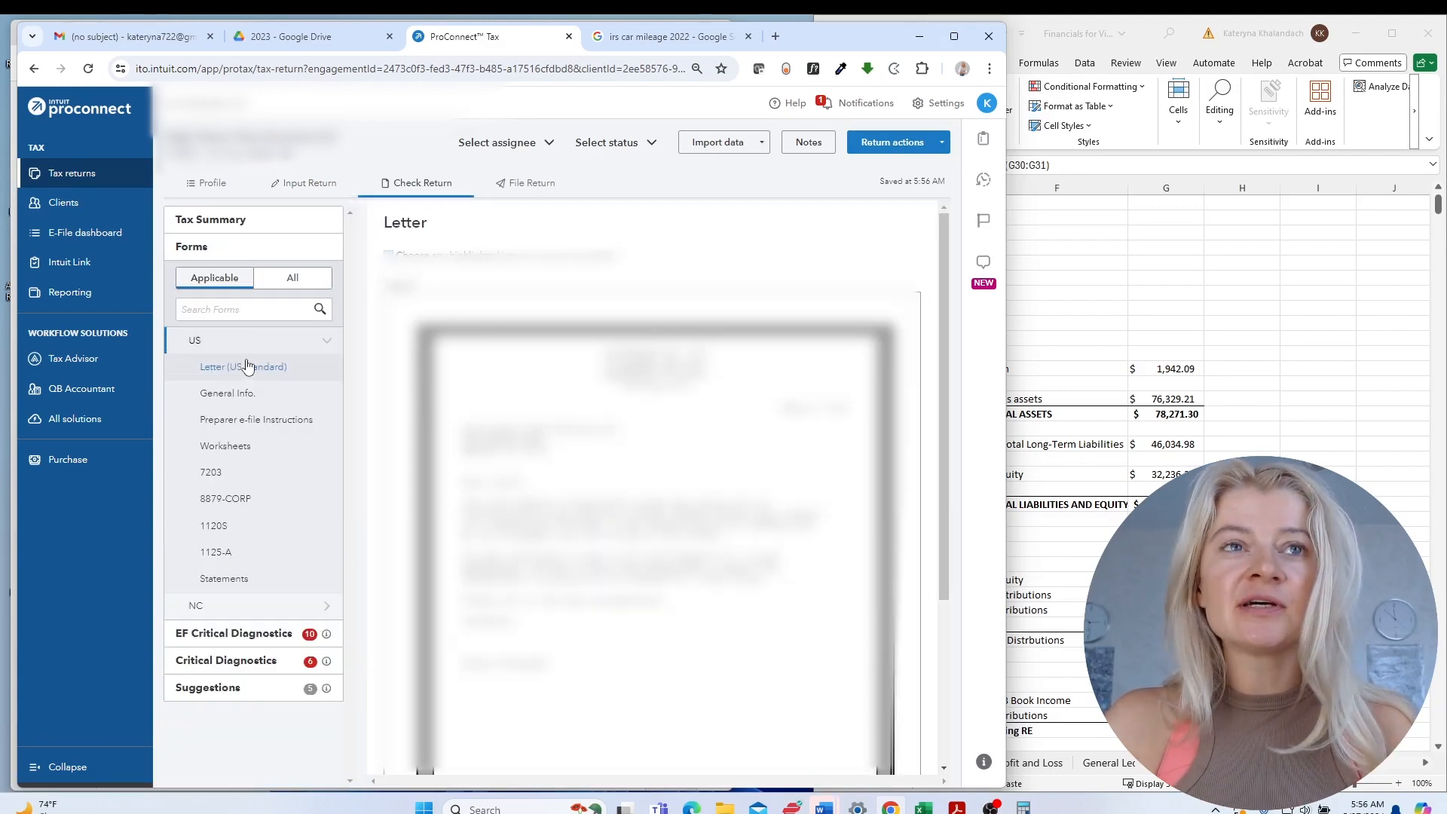
pyautogui.click(275, 531)
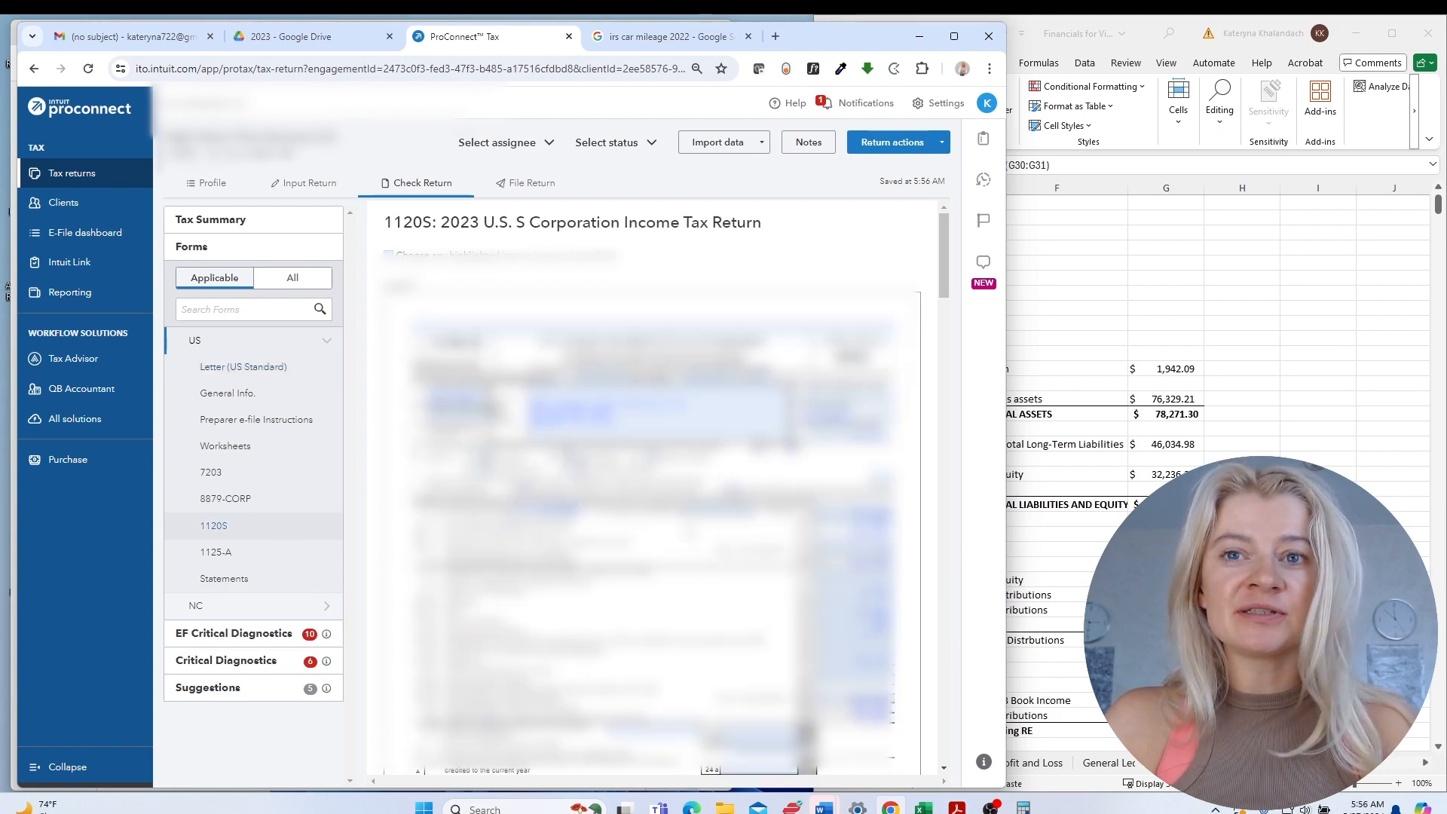
pyautogui.scroll(-15, 652, 498)
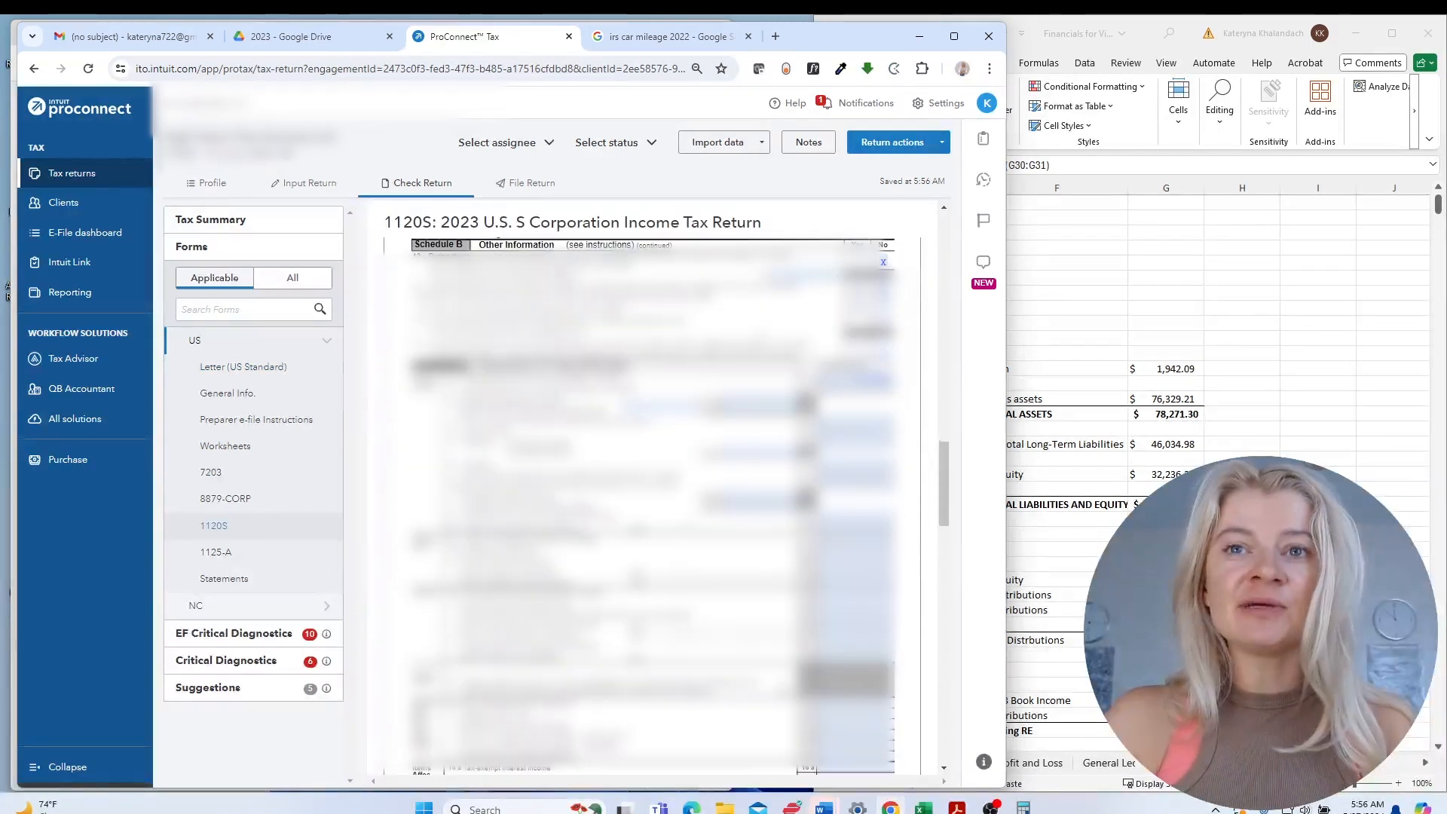
pyautogui.scroll(-3, 652, 498)
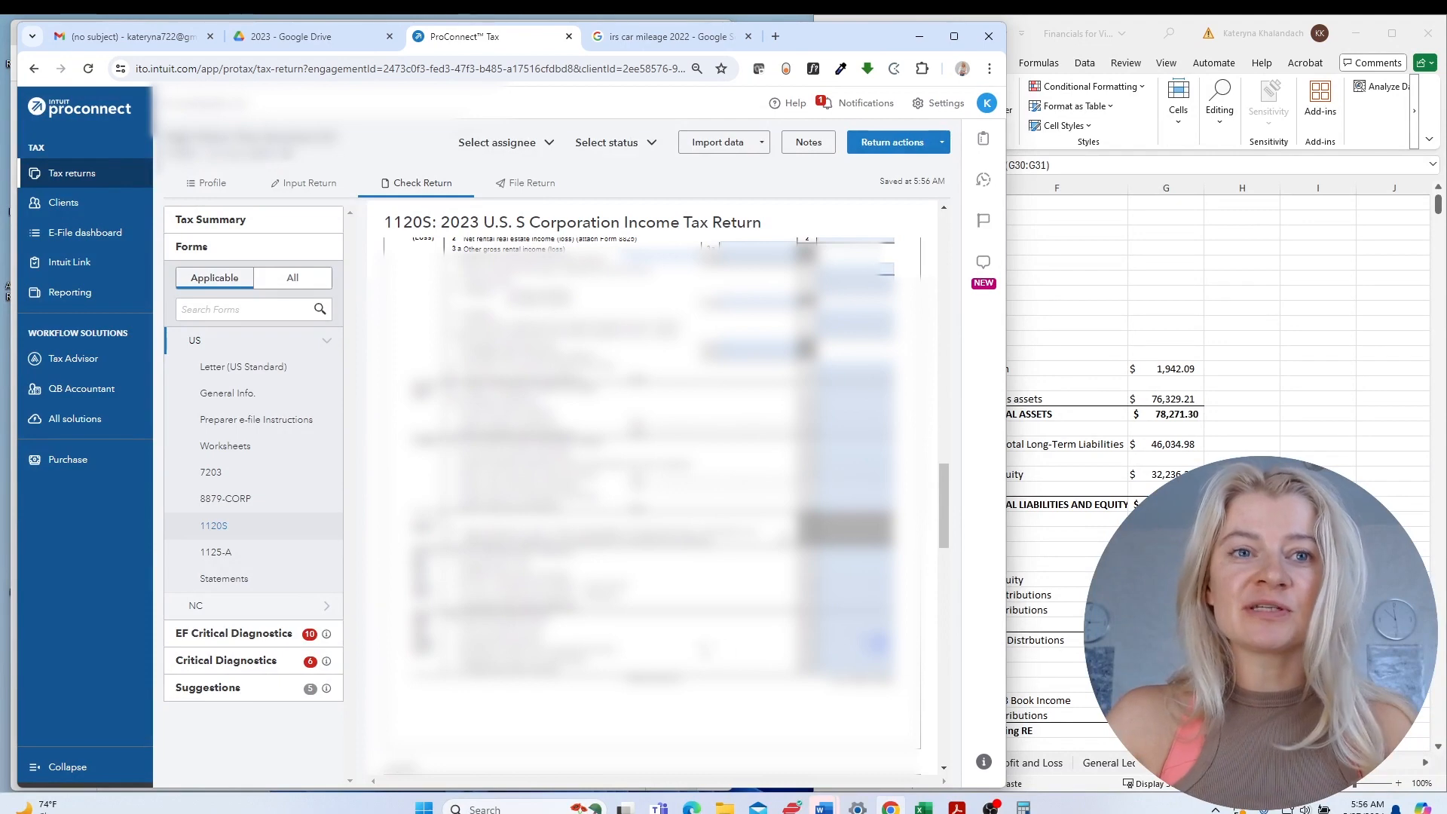
pyautogui.scroll(3, 652, 498)
pyautogui.scroll(1, 652, 497)
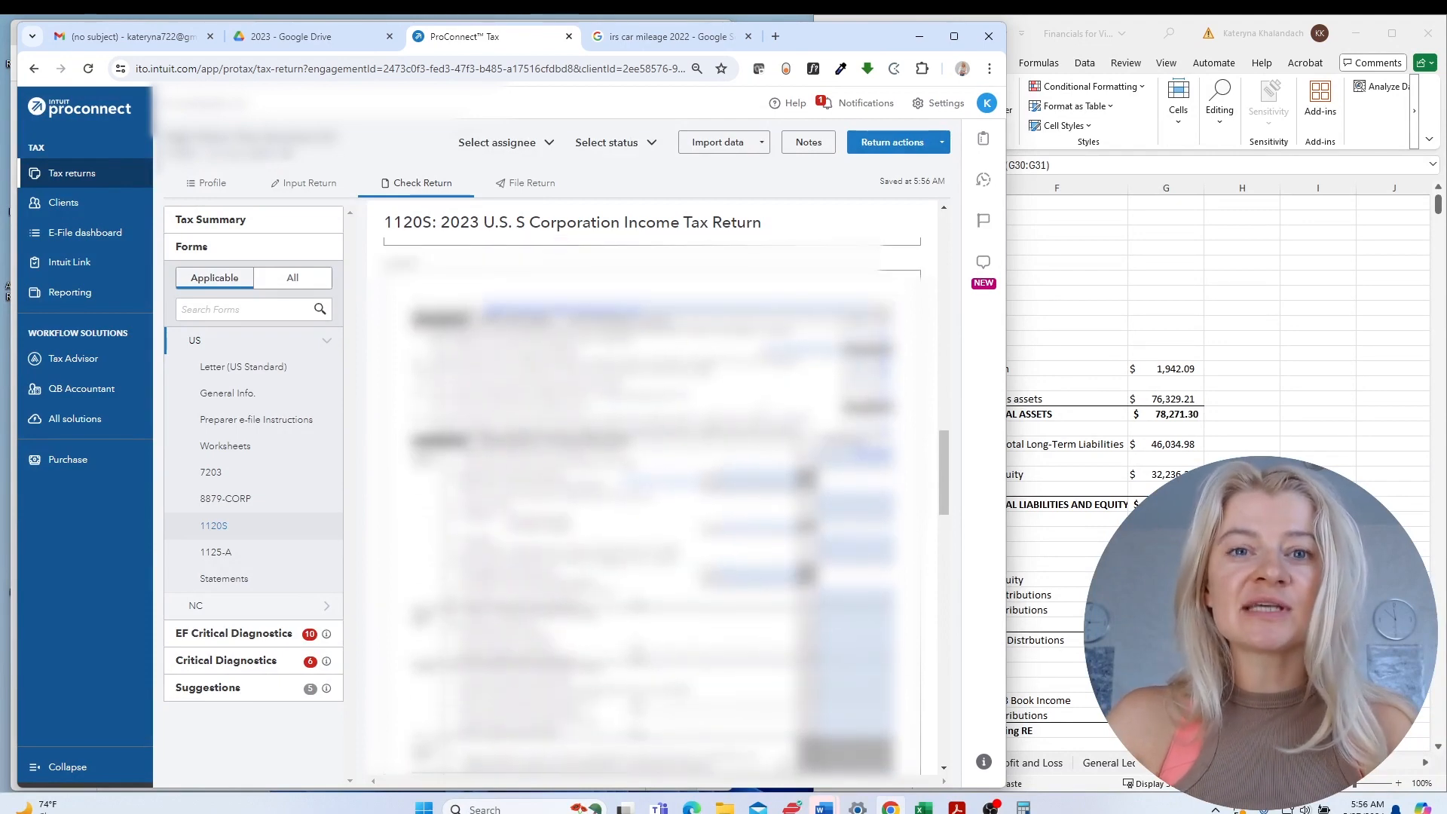
pyautogui.scroll(-5, 548, 422)
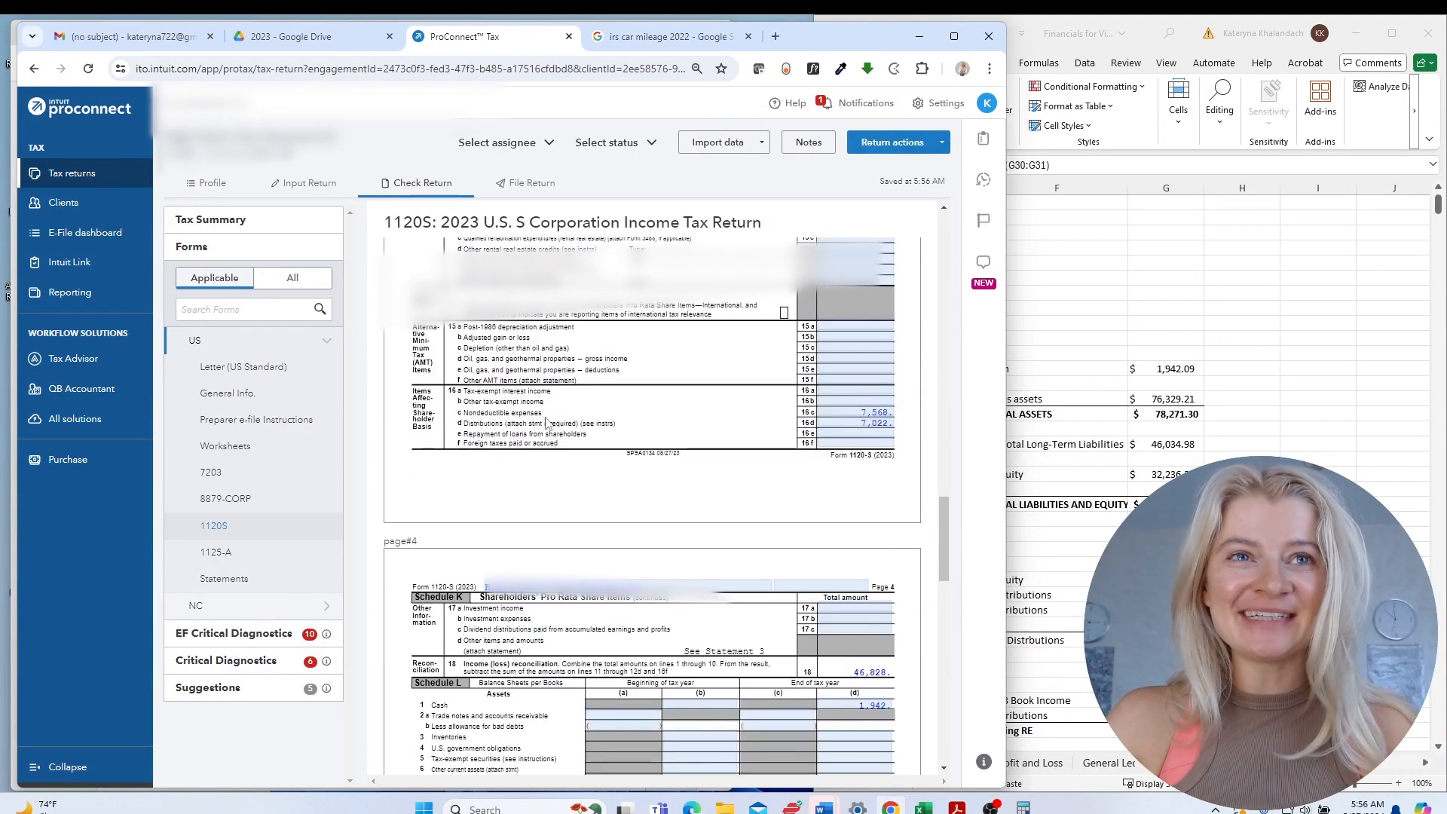
# Check that Schedule L balances and compare Schedule M-2's ending balance with the worksheet's Ending RE.
pyautogui.scroll(-5, 601, 495)
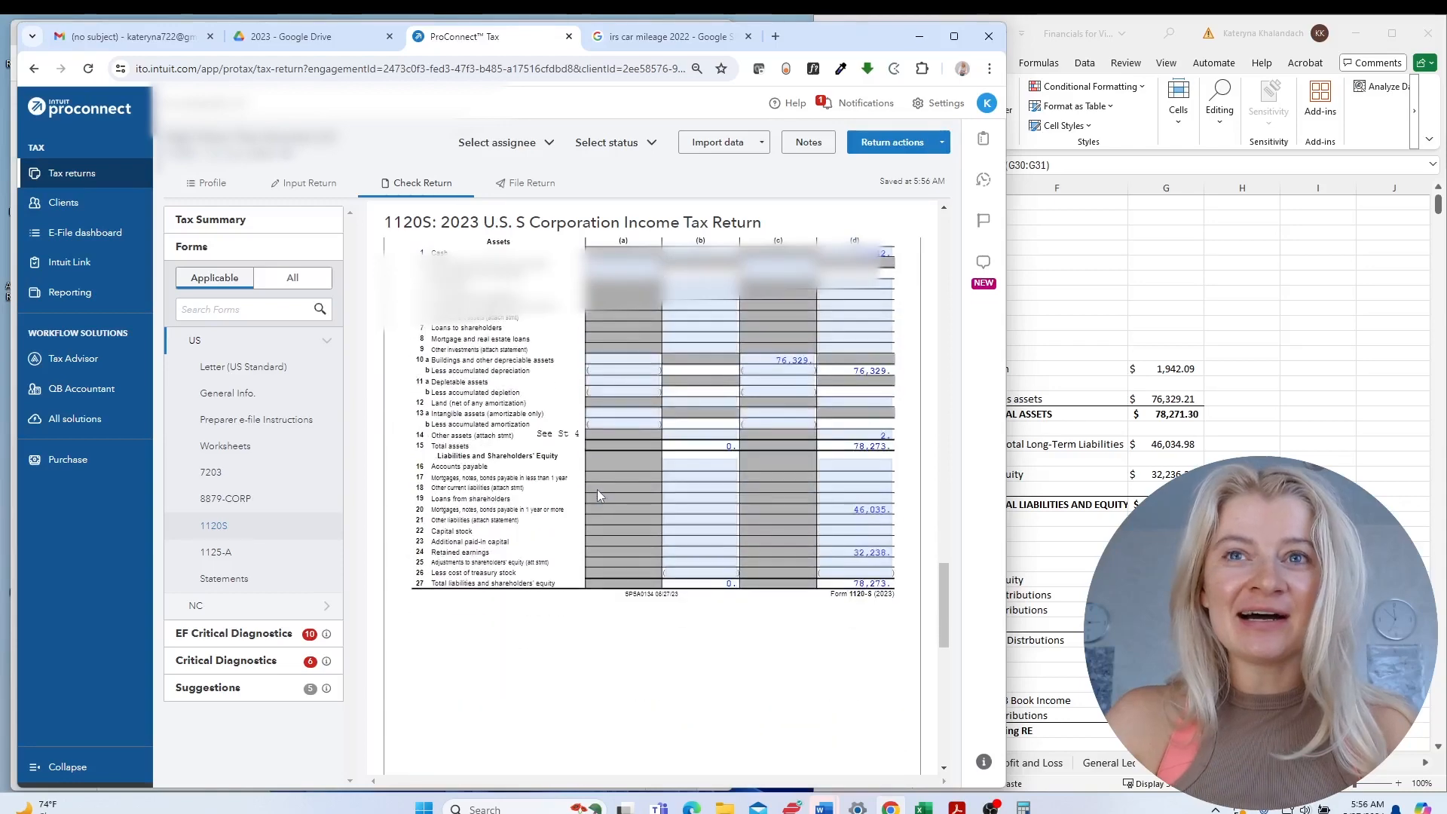
pyautogui.scroll(1, 599, 495)
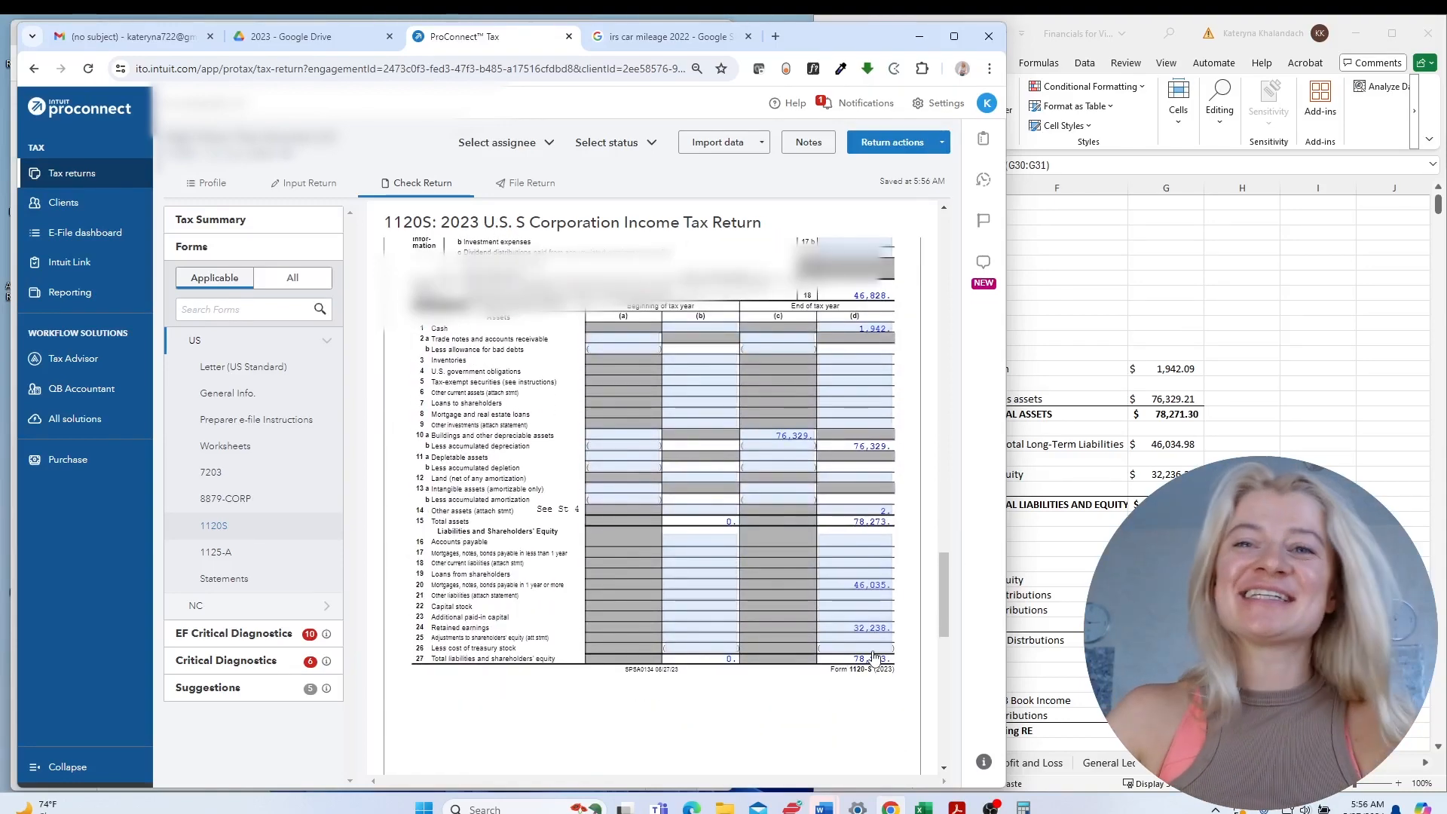
pyautogui.scroll(-8, 829, 625)
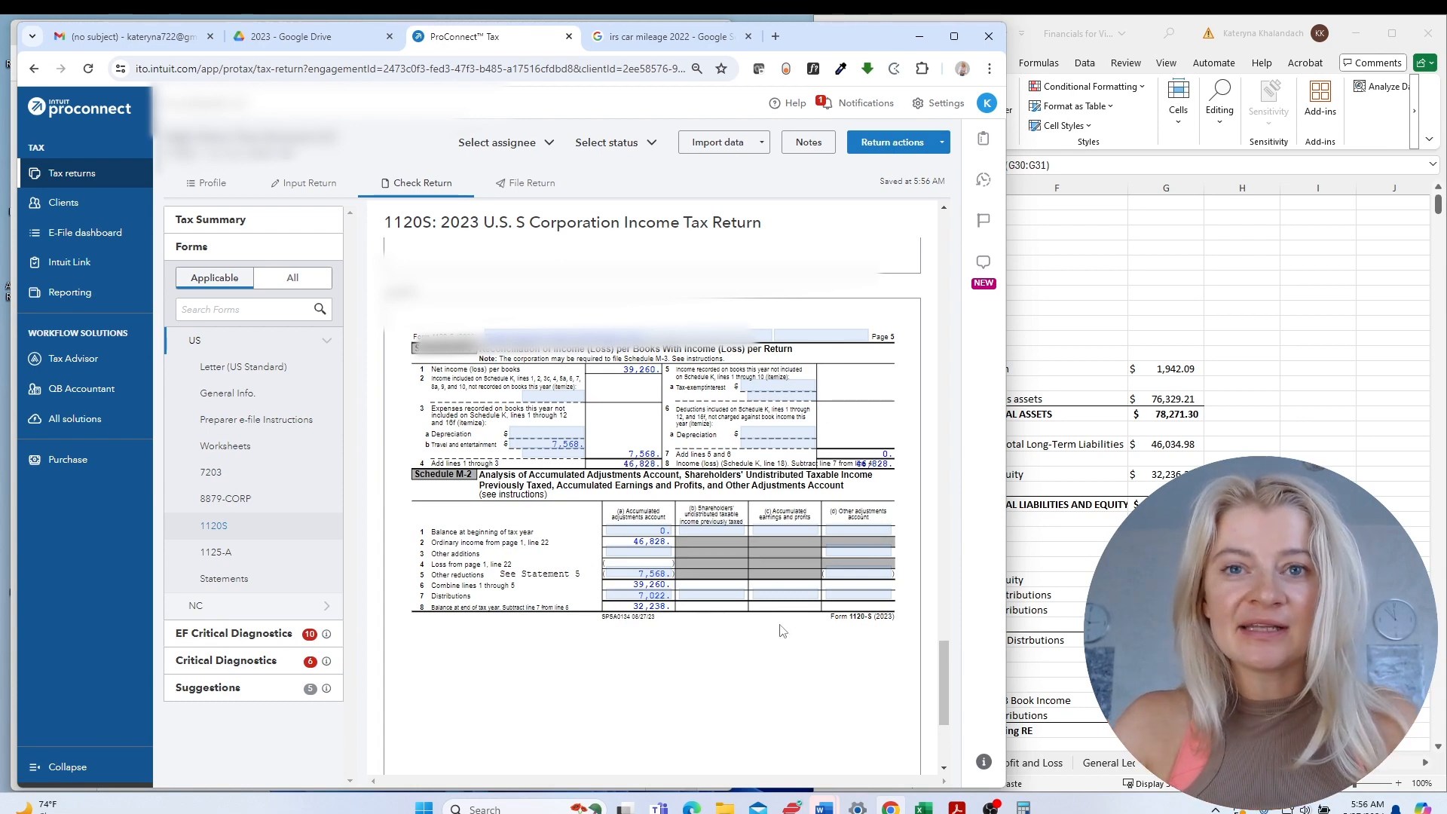
pyautogui.click(1167, 730)
pyautogui.click(680, 709)
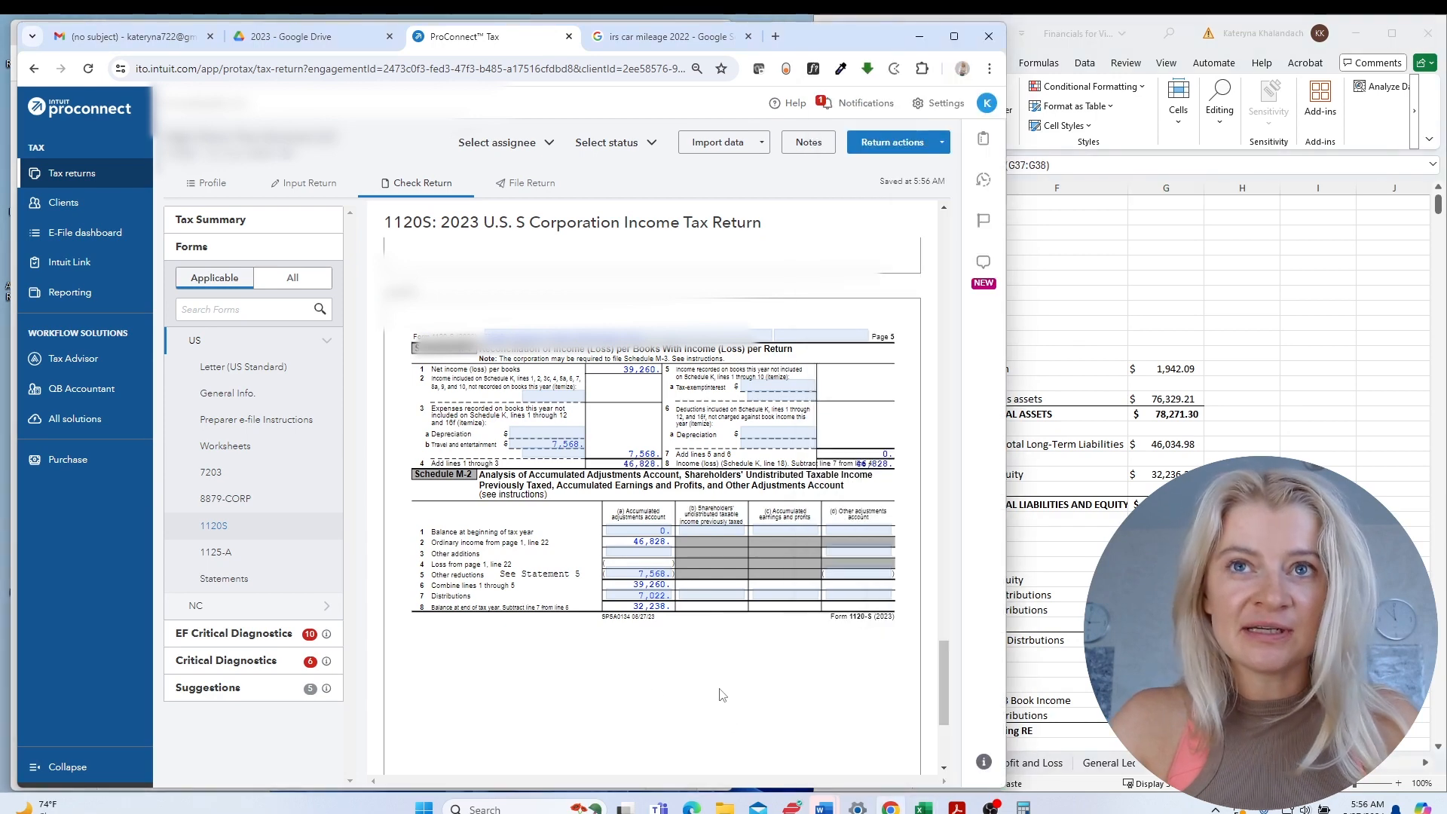
# Return to the Schedule L page and expand the EF Critical Diagnostics list for review.
pyautogui.scroll(-10, 716, 693)
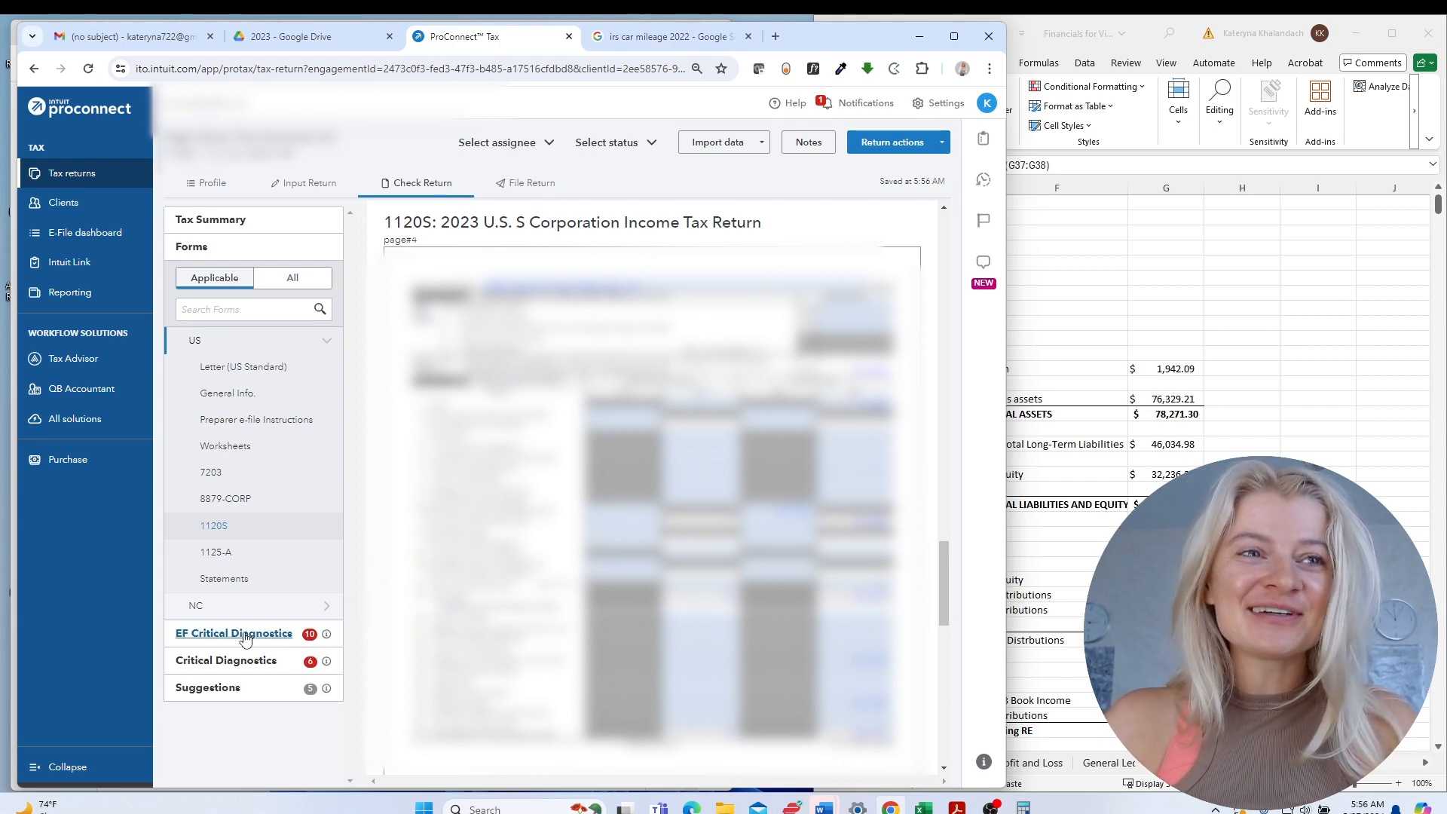
pyautogui.click(300, 637)
pyautogui.scroll(-2, 278, 621)
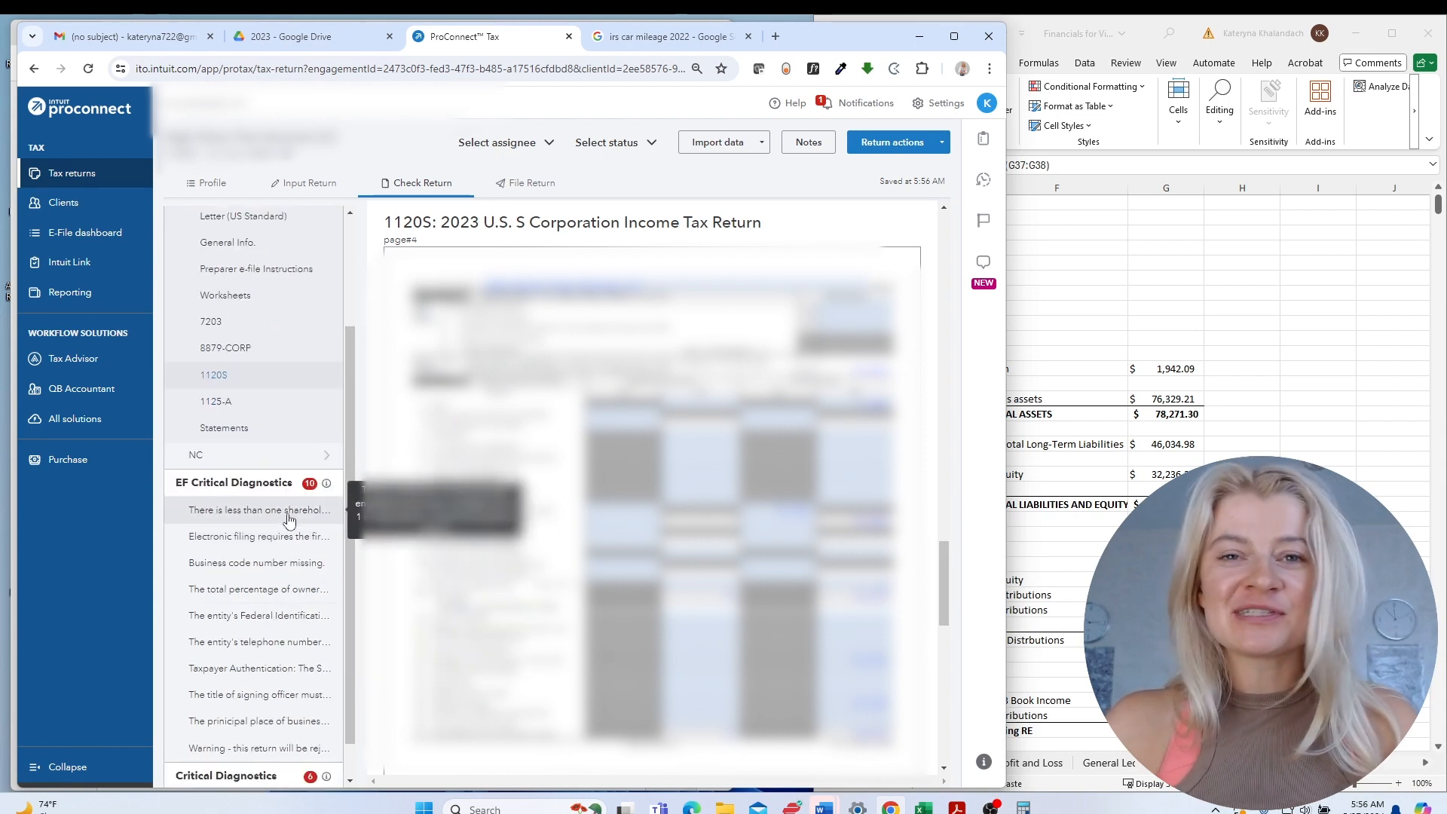
# Open the missing business code diagnostic and enter business code 561730, copied from the 2022 Schedule C in Acrobat.
pyautogui.click(281, 563)
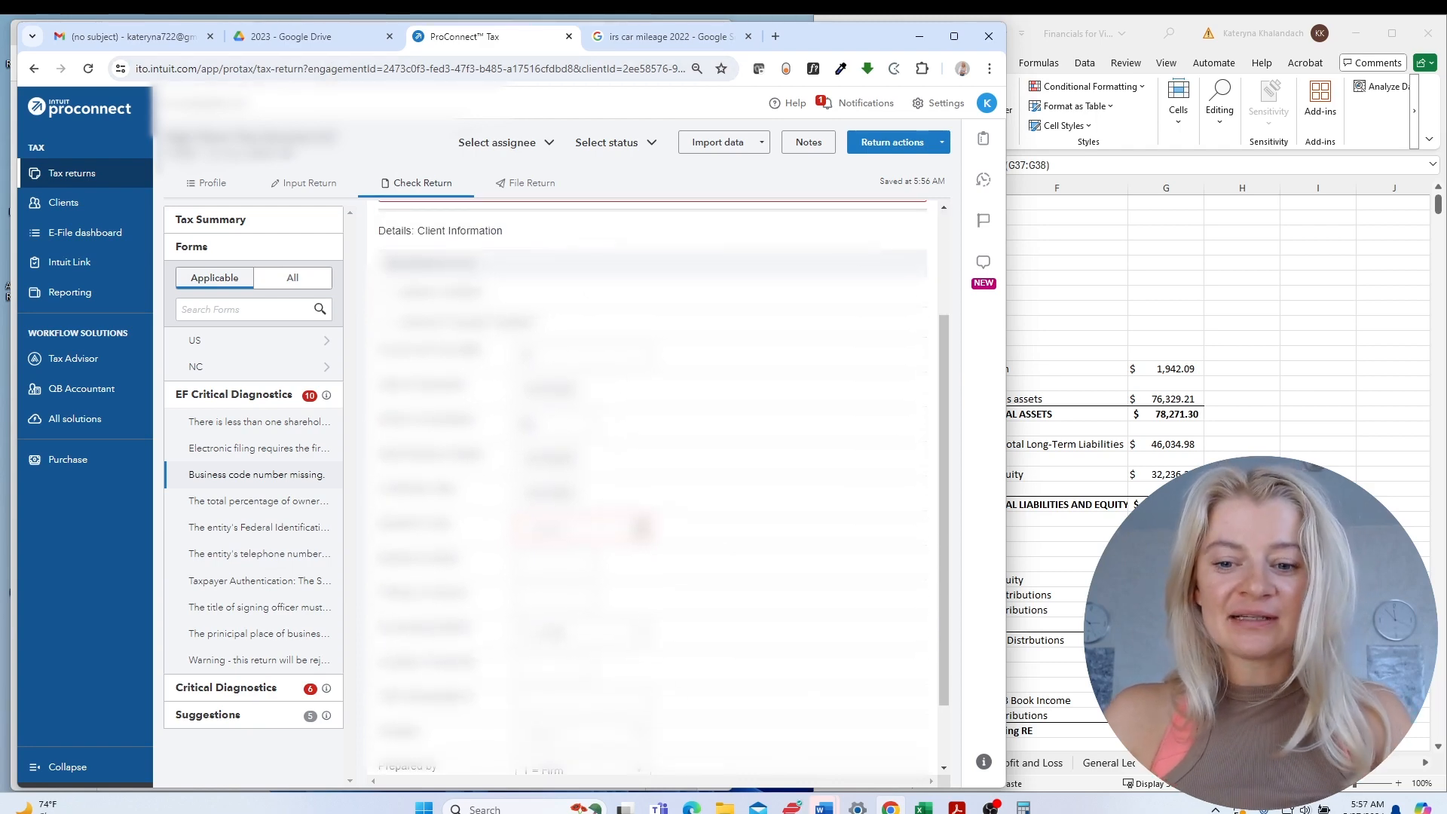
pyautogui.hotkey('alt', 'Tab')
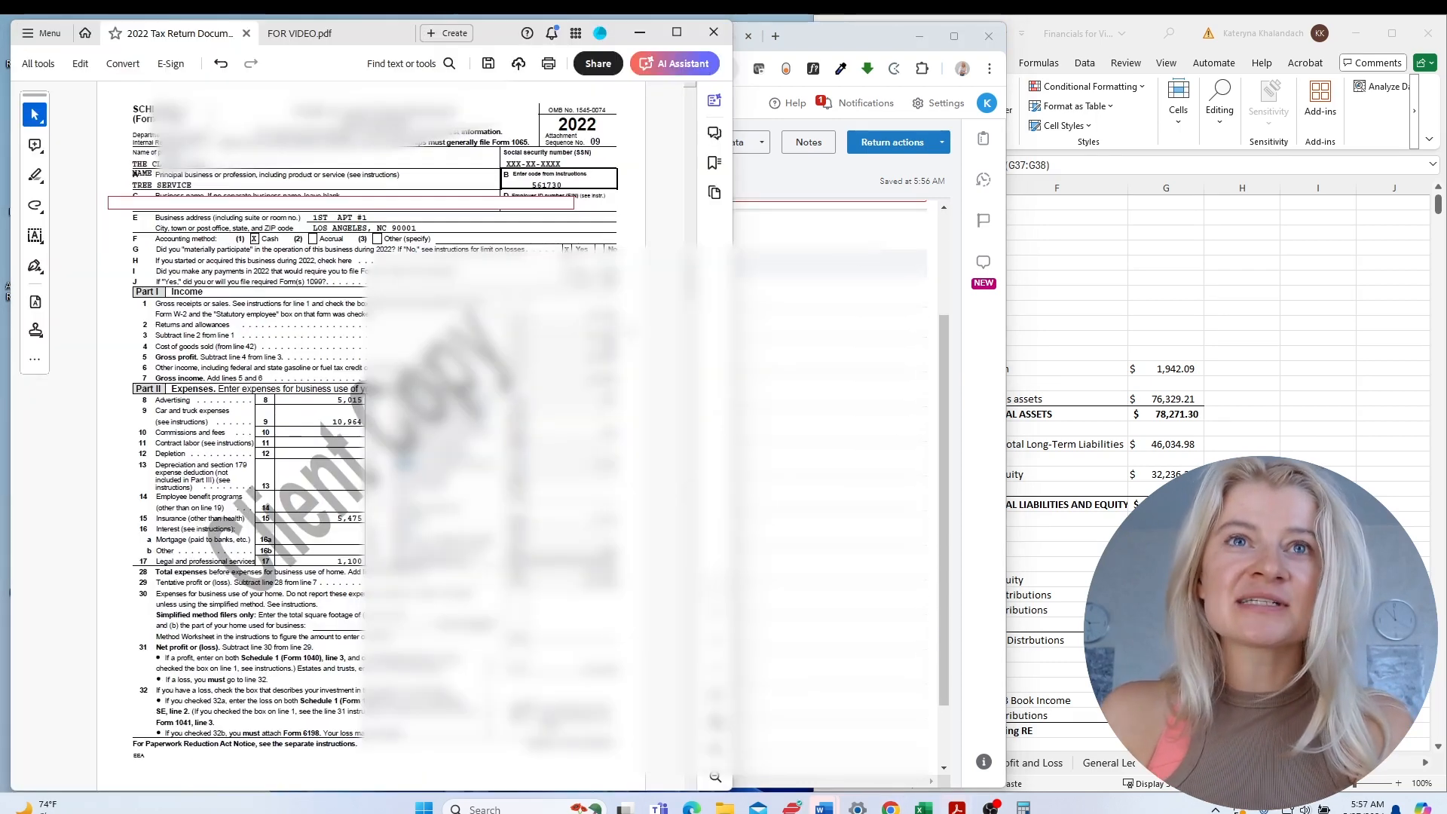
pyautogui.moveTo(566, 184); pyautogui.dragTo(535, 185)
pyautogui.hotkey('ctrl', 'c')
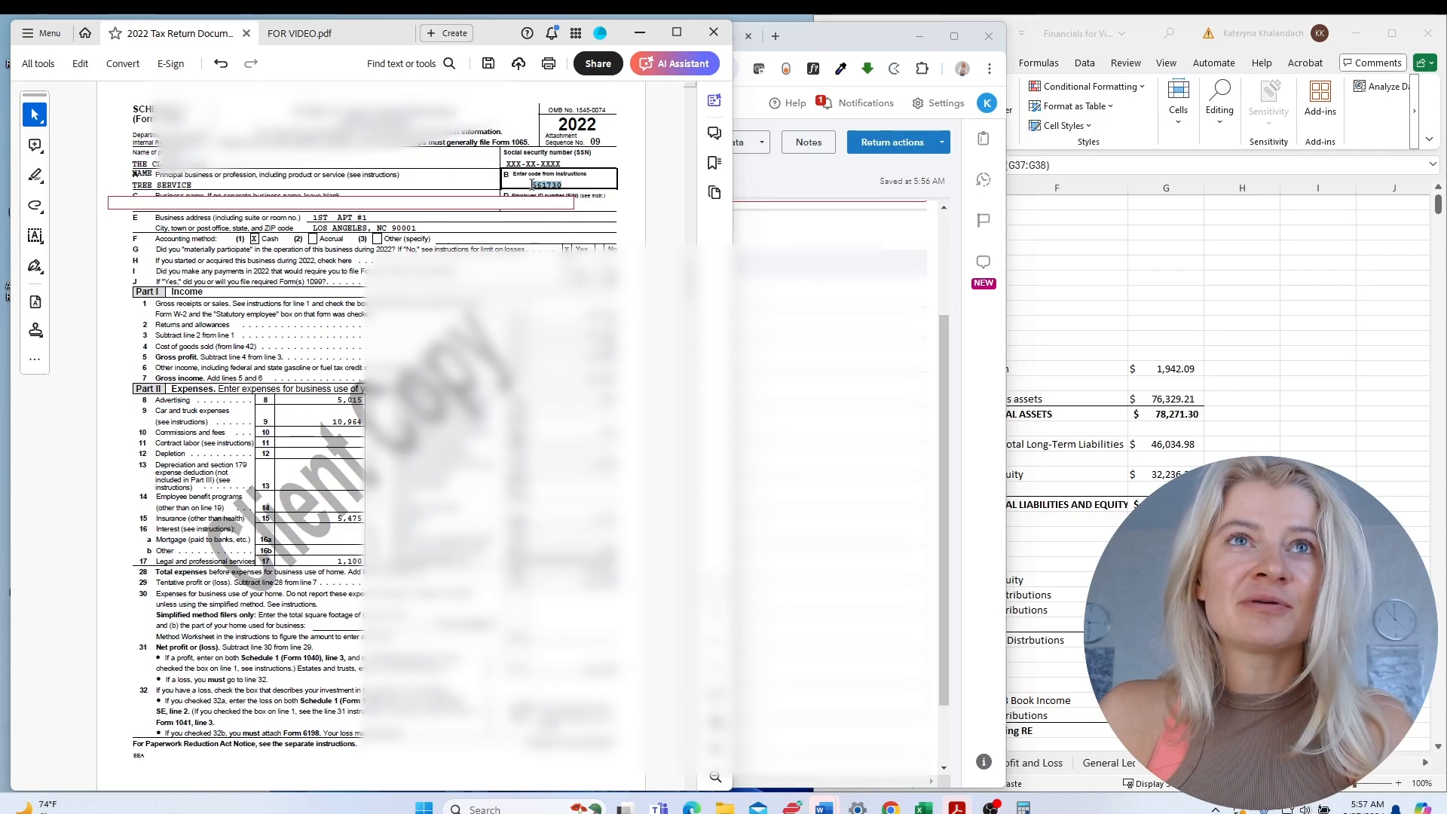
pyautogui.click(789, 235)
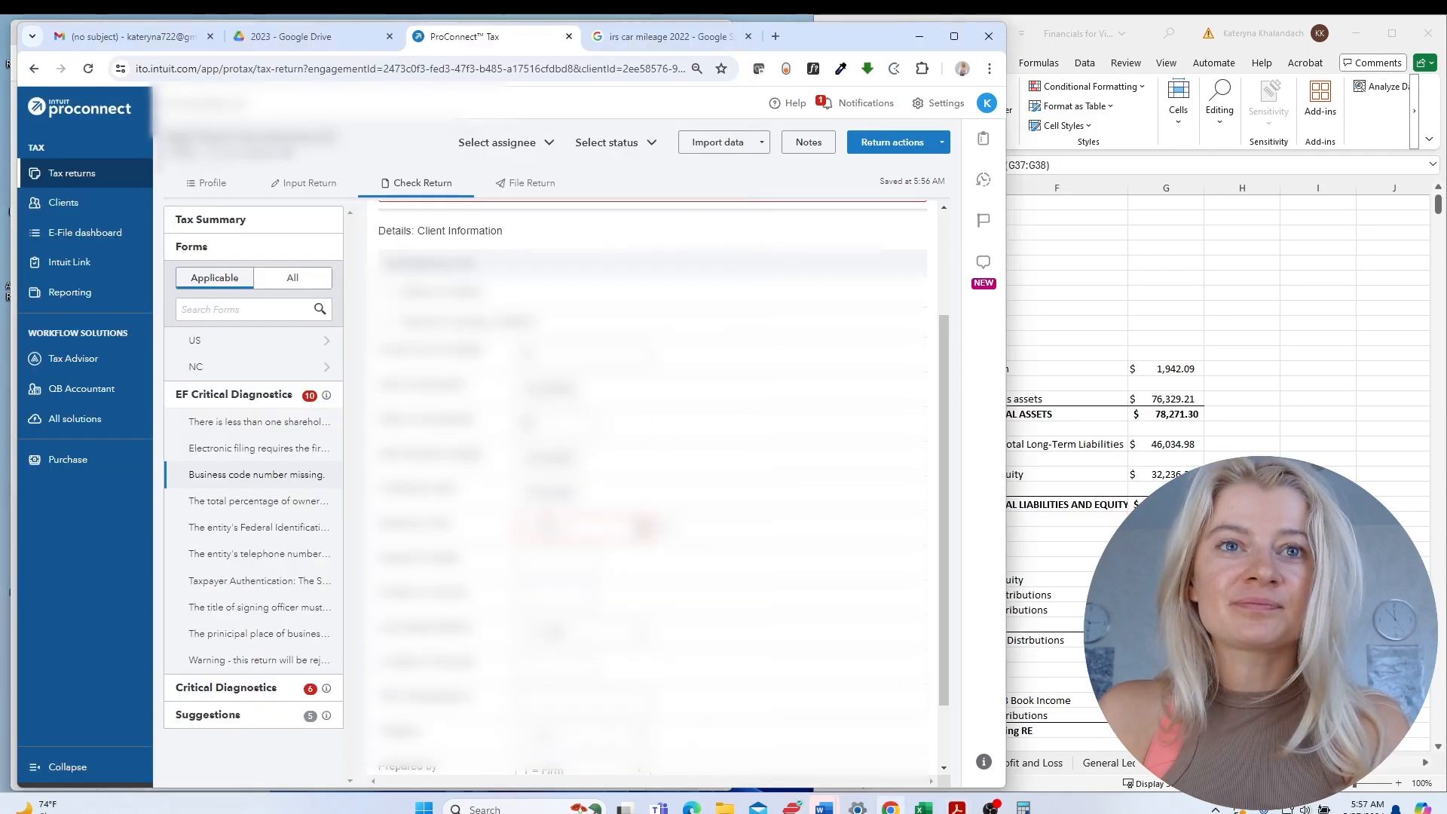
pyautogui.hotkey('ctrl', 'v')
# Copy the principal business TREE SERVICE from the 2022 Schedule C into the business activity field of Client Information.
pyautogui.click(580, 592)
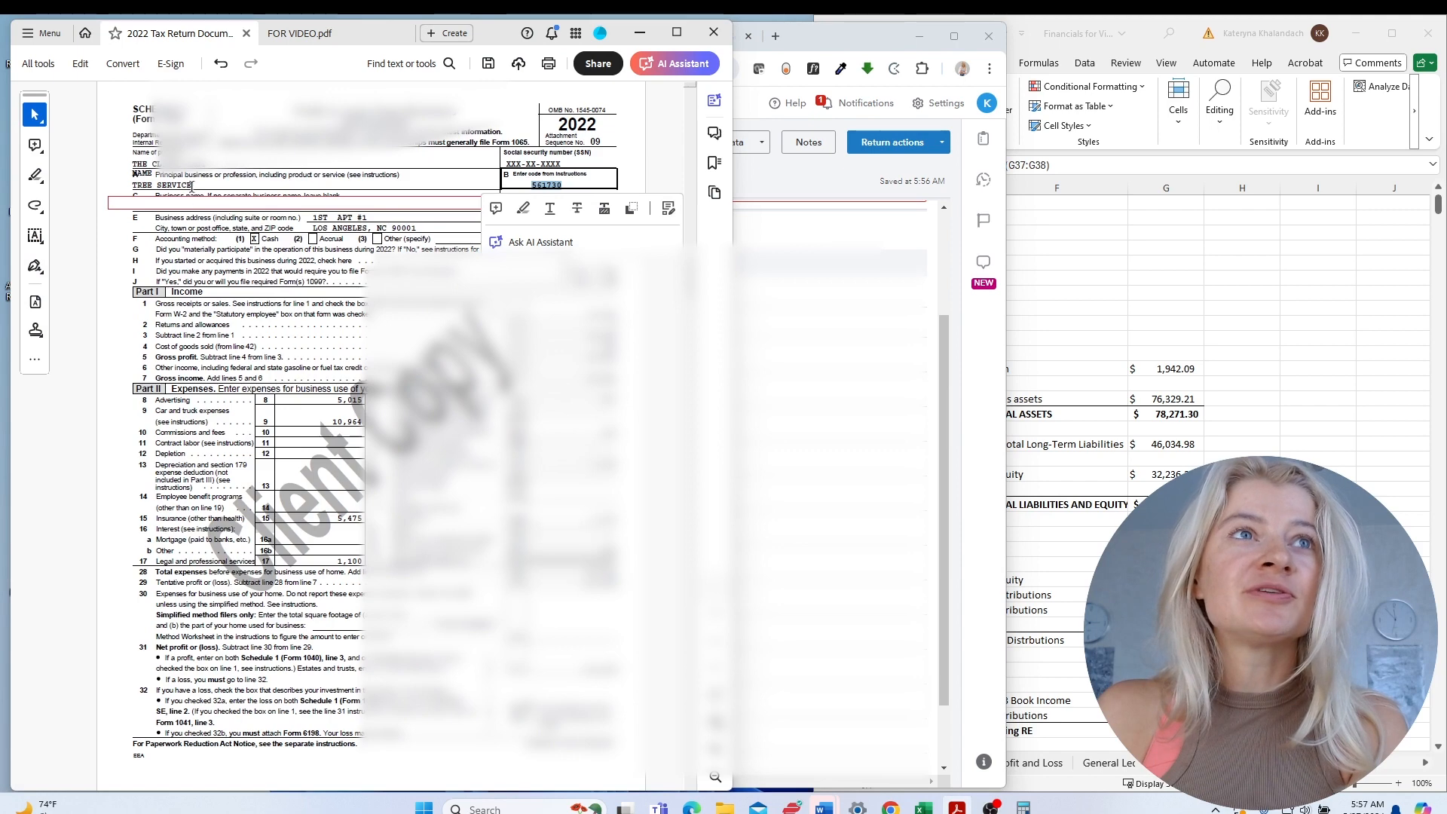
pyautogui.click(192, 181)
pyautogui.moveTo(192, 181); pyautogui.dragTo(133, 173)
pyautogui.rightClick(150, 188)
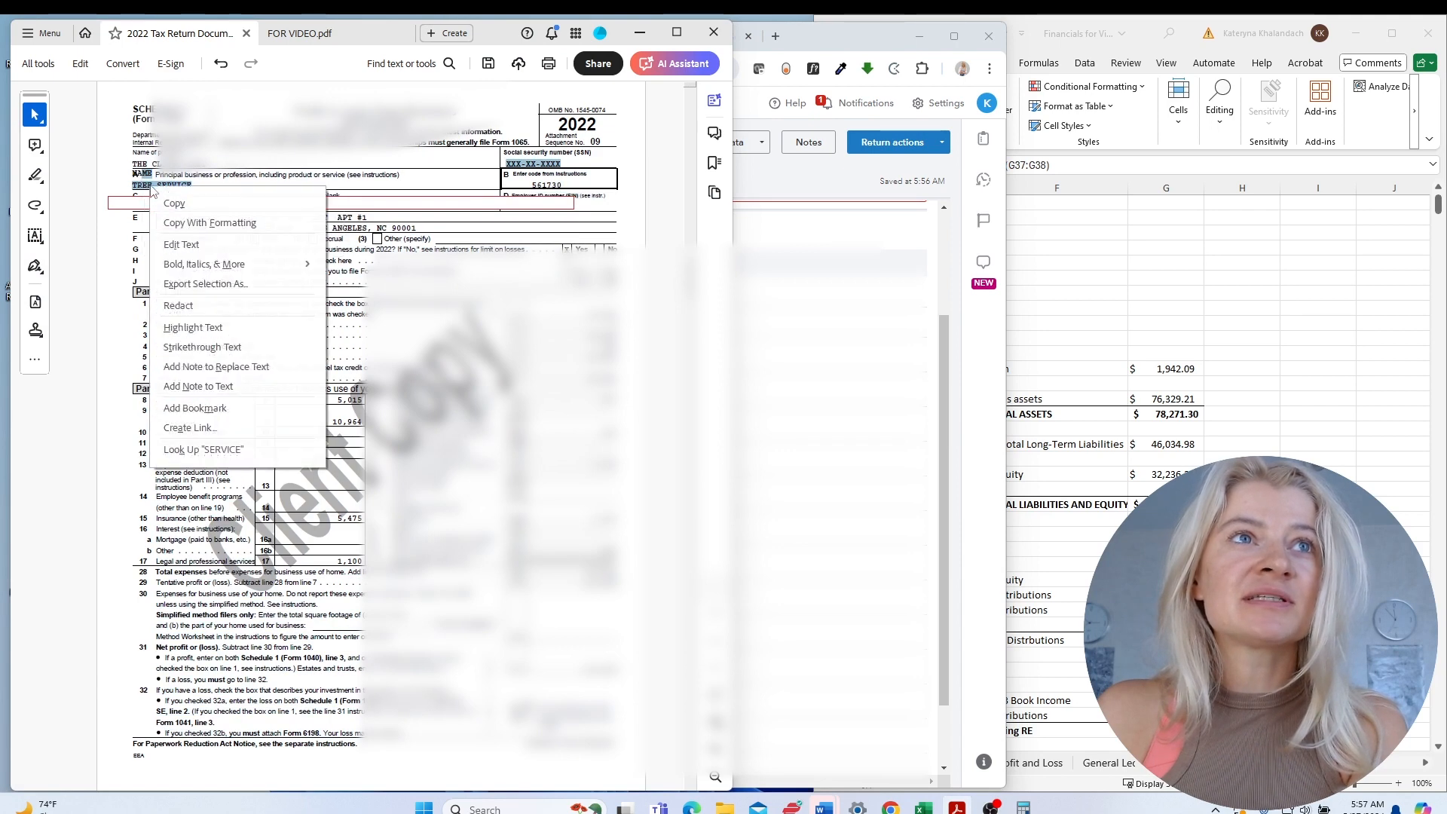
pyautogui.click(172, 204)
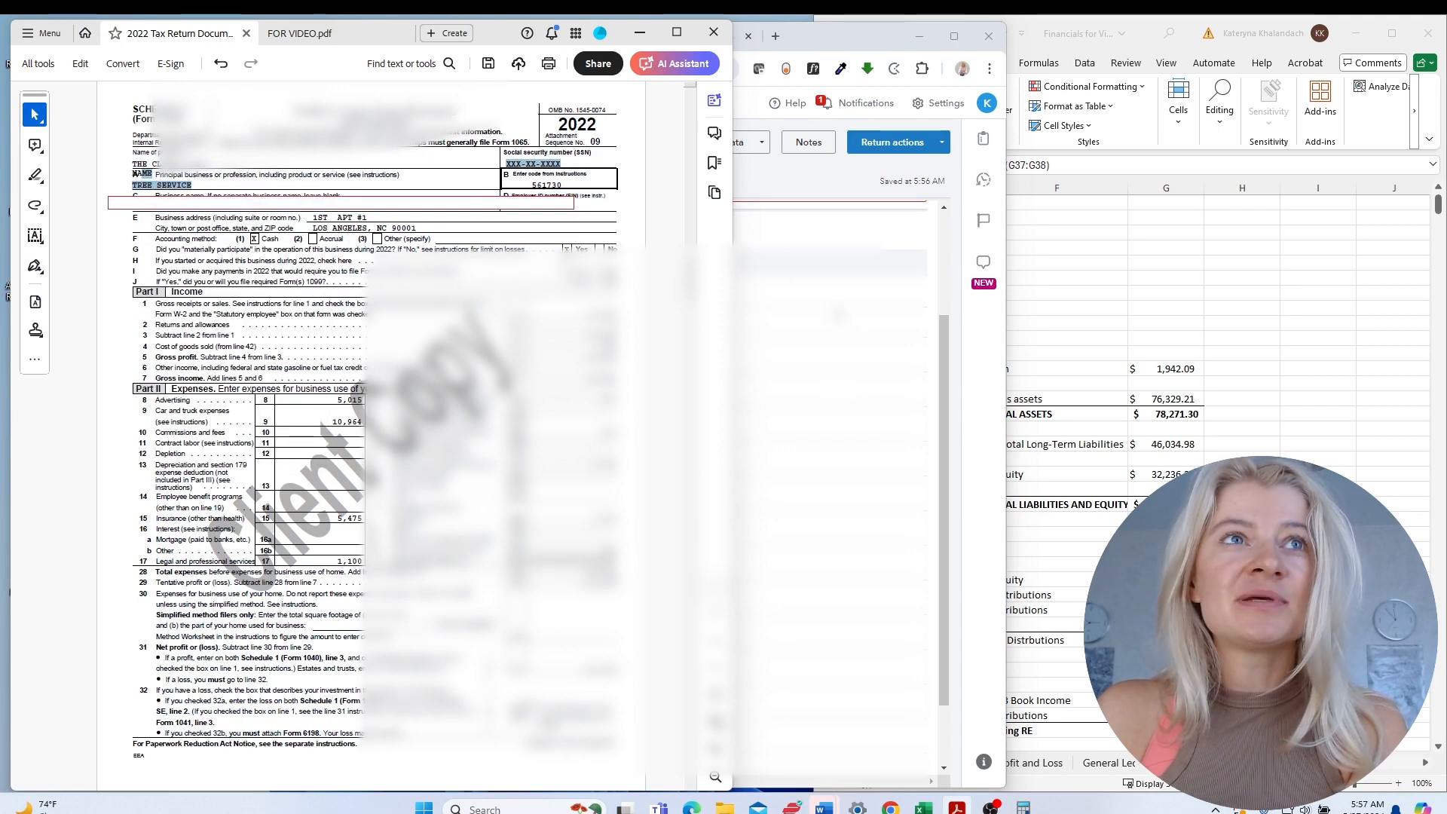
pyautogui.click(838, 313)
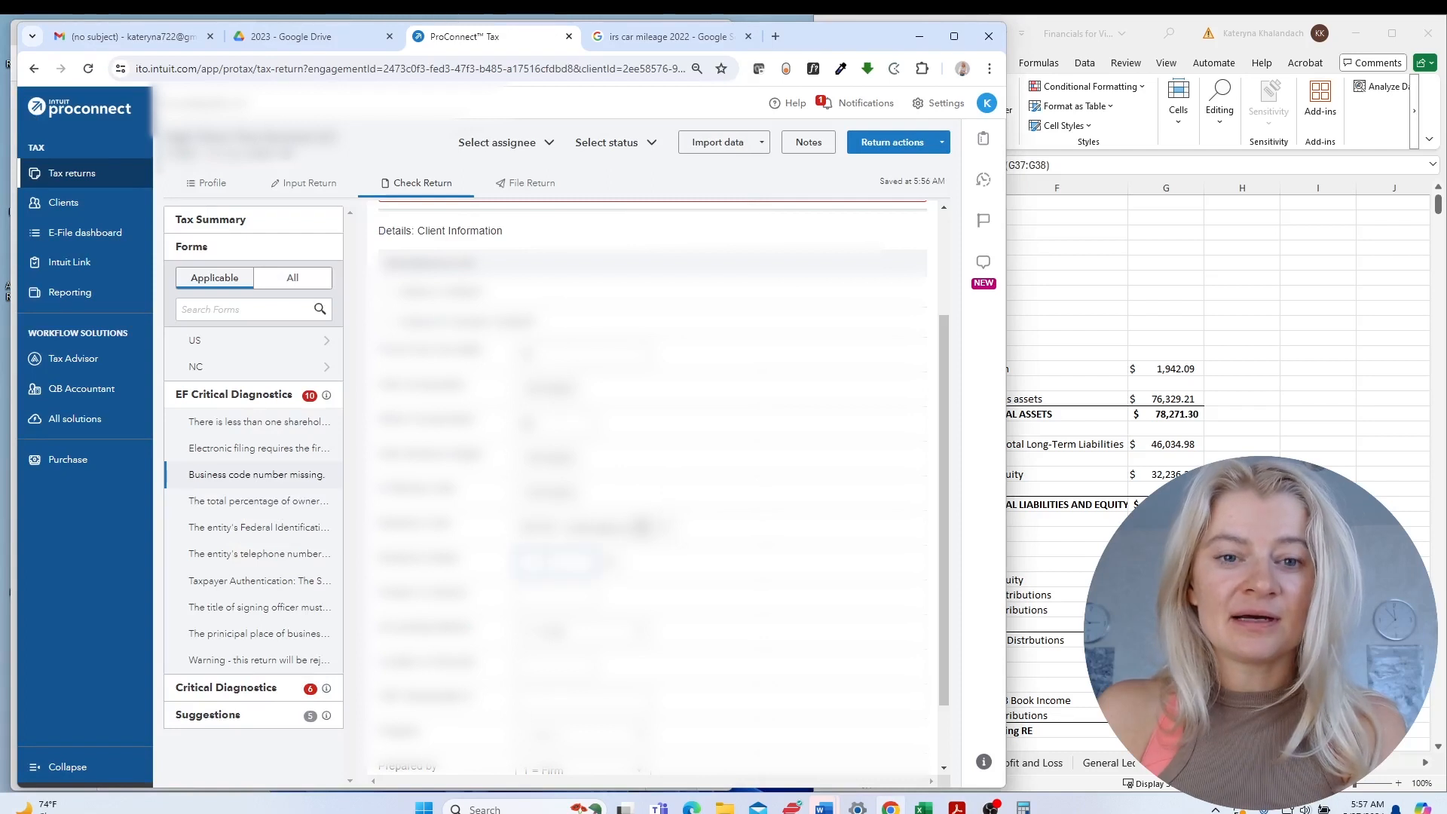
pyautogui.hotkey('ctrl', 'v')
# Clean up the pasted business activity entry and fill in the product or service in Client Information.
pyautogui.click(541, 600)
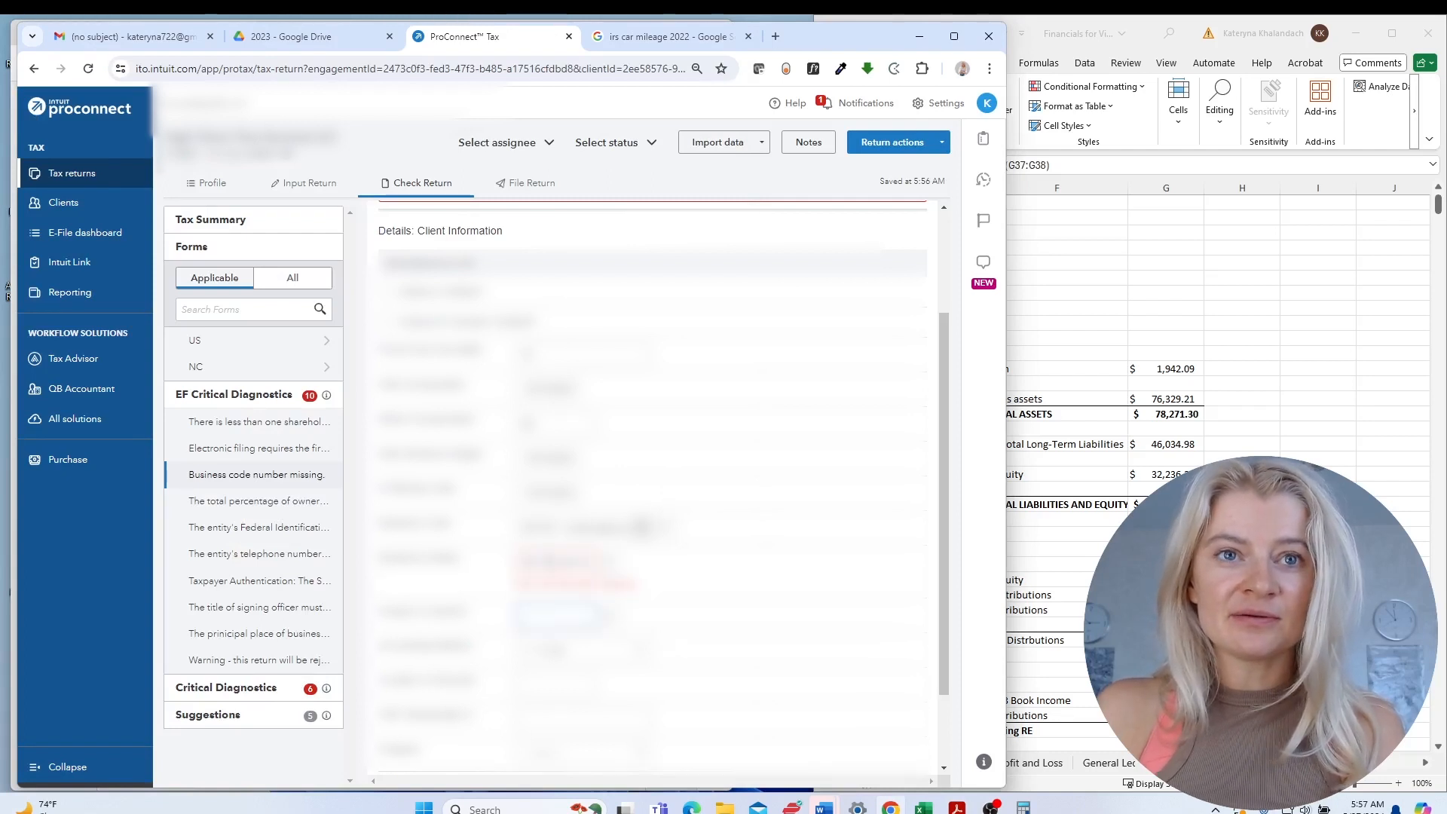
pyautogui.moveTo(523, 562); pyautogui.dragTo(637, 568)
pyautogui.click(612, 562)
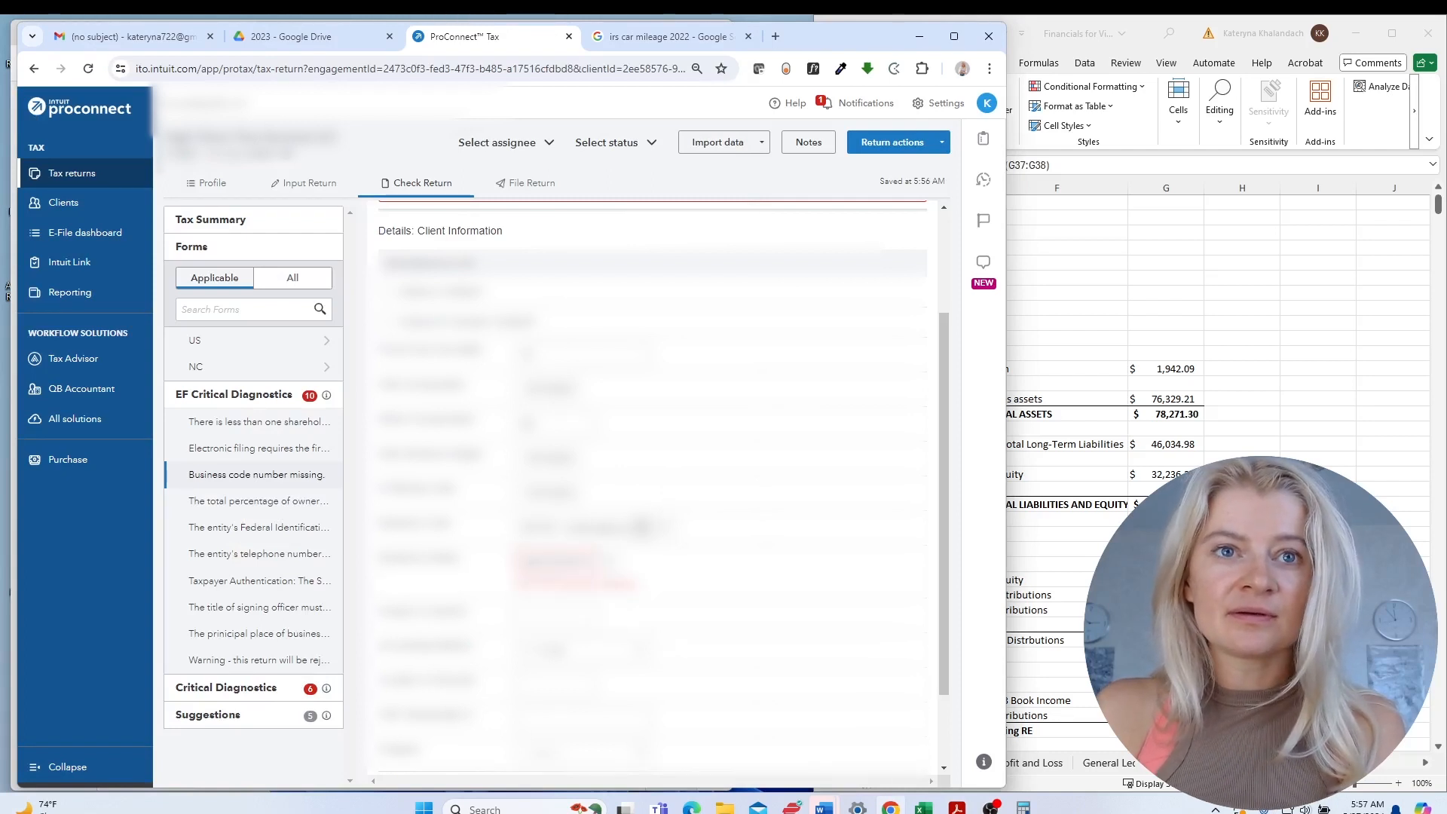
pyautogui.doubleClick(559, 563)
pyautogui.click(612, 562)
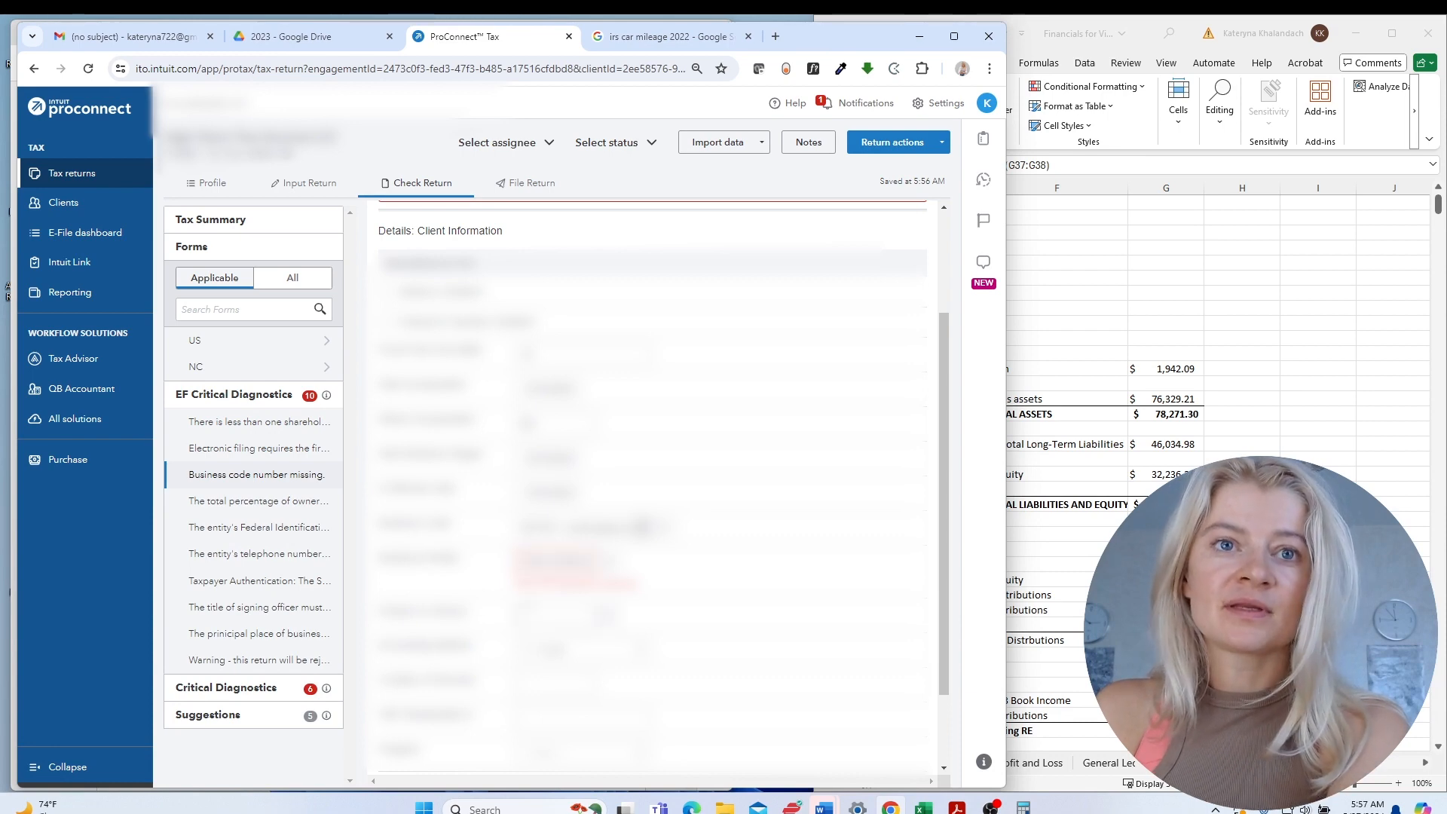
pyautogui.click(535, 615)
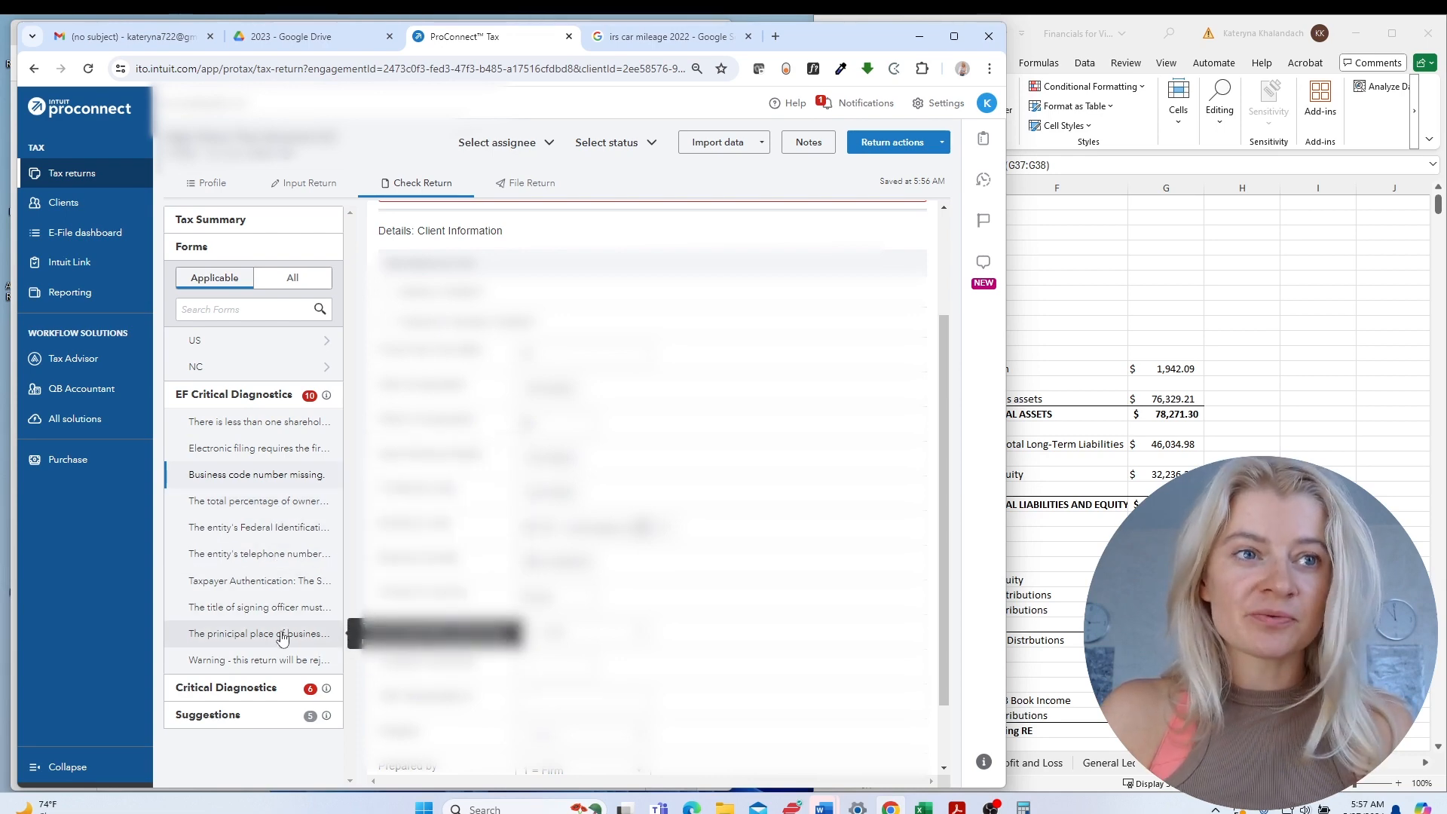
# Review the Critical Diagnostics list and look over page 1 of the US form 1120S.
pyautogui.click(263, 687)
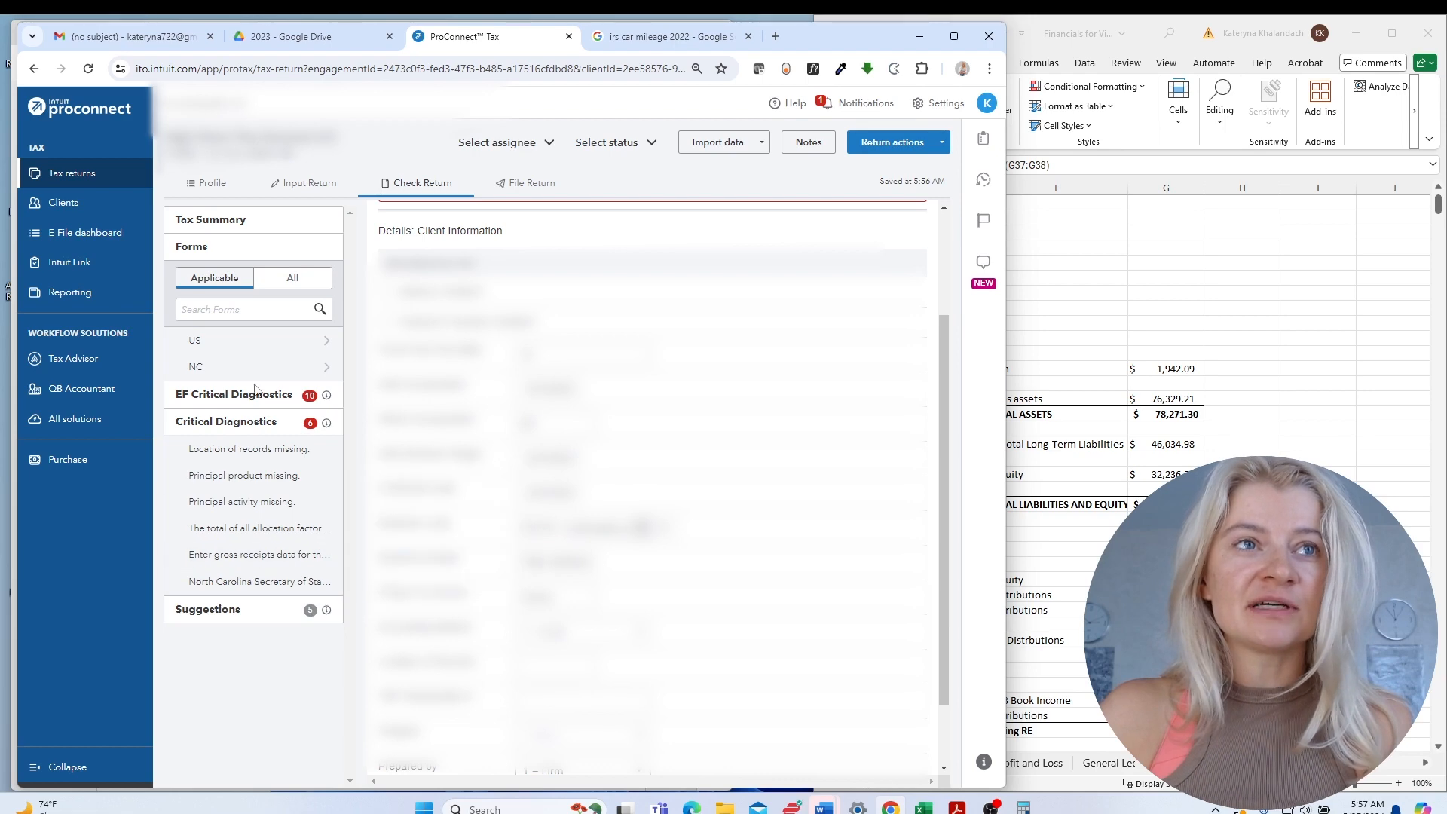
pyautogui.click(246, 340)
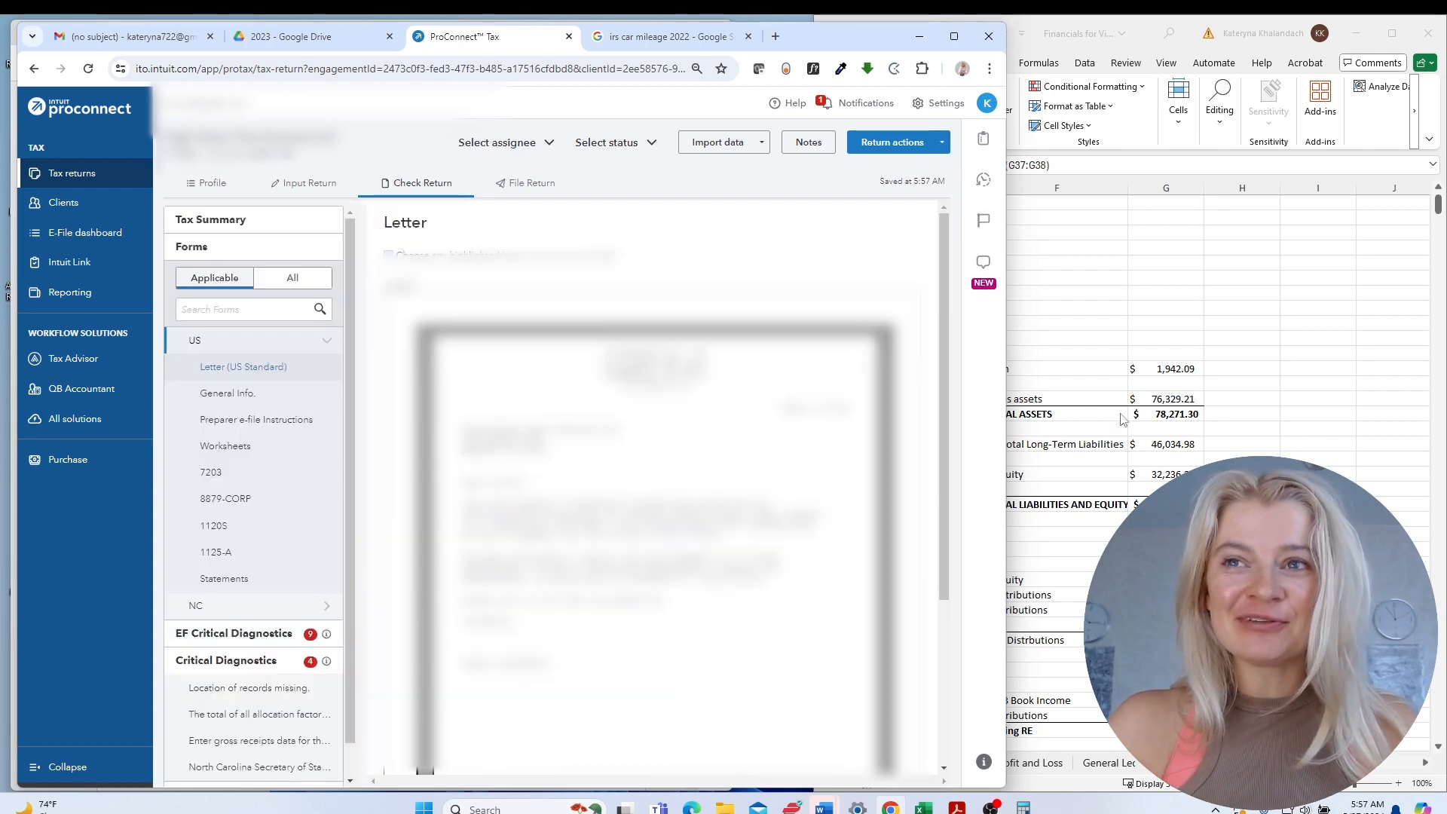
pyautogui.click(226, 526)
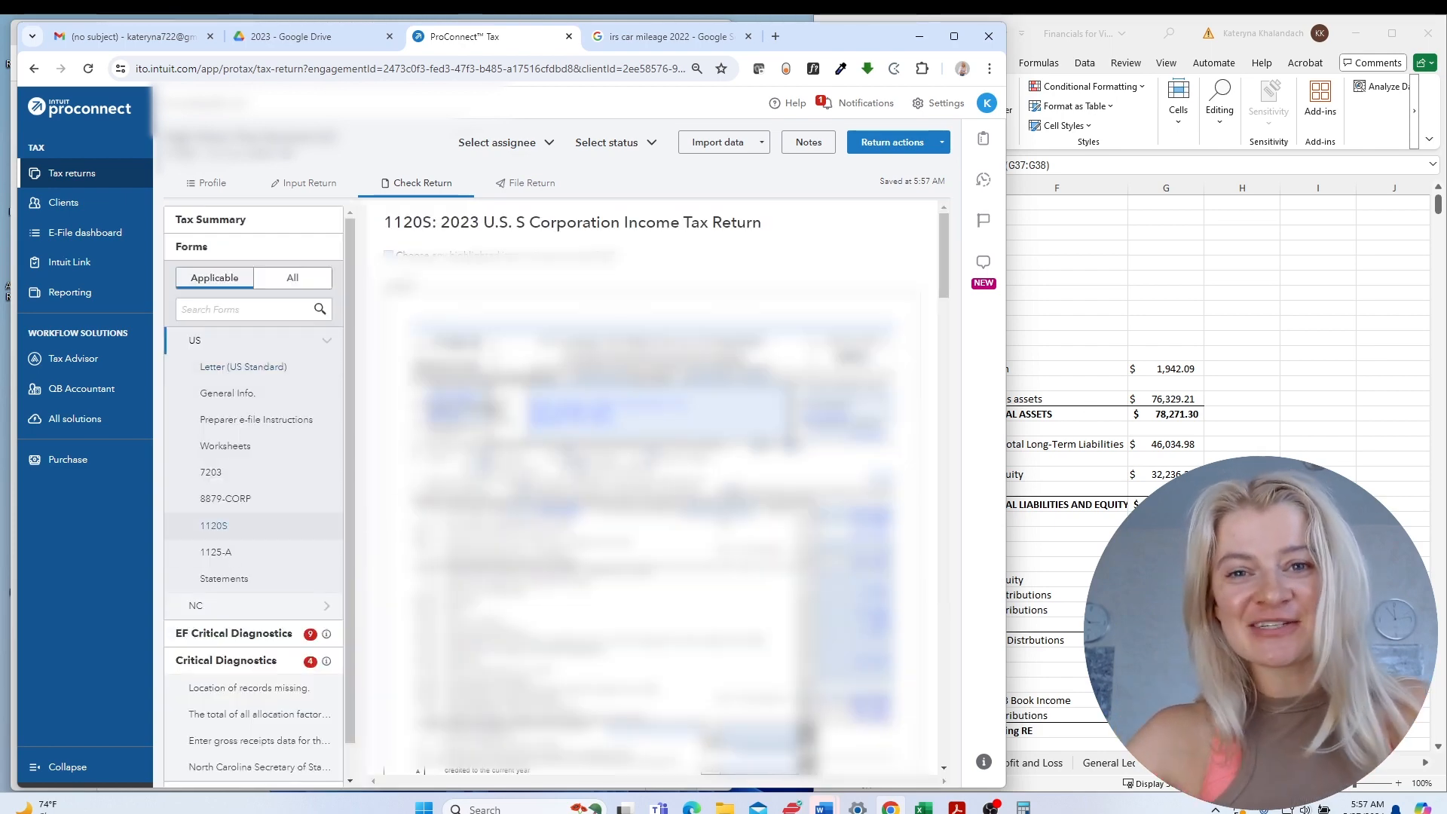
pyautogui.scroll(-1, 716, 522)
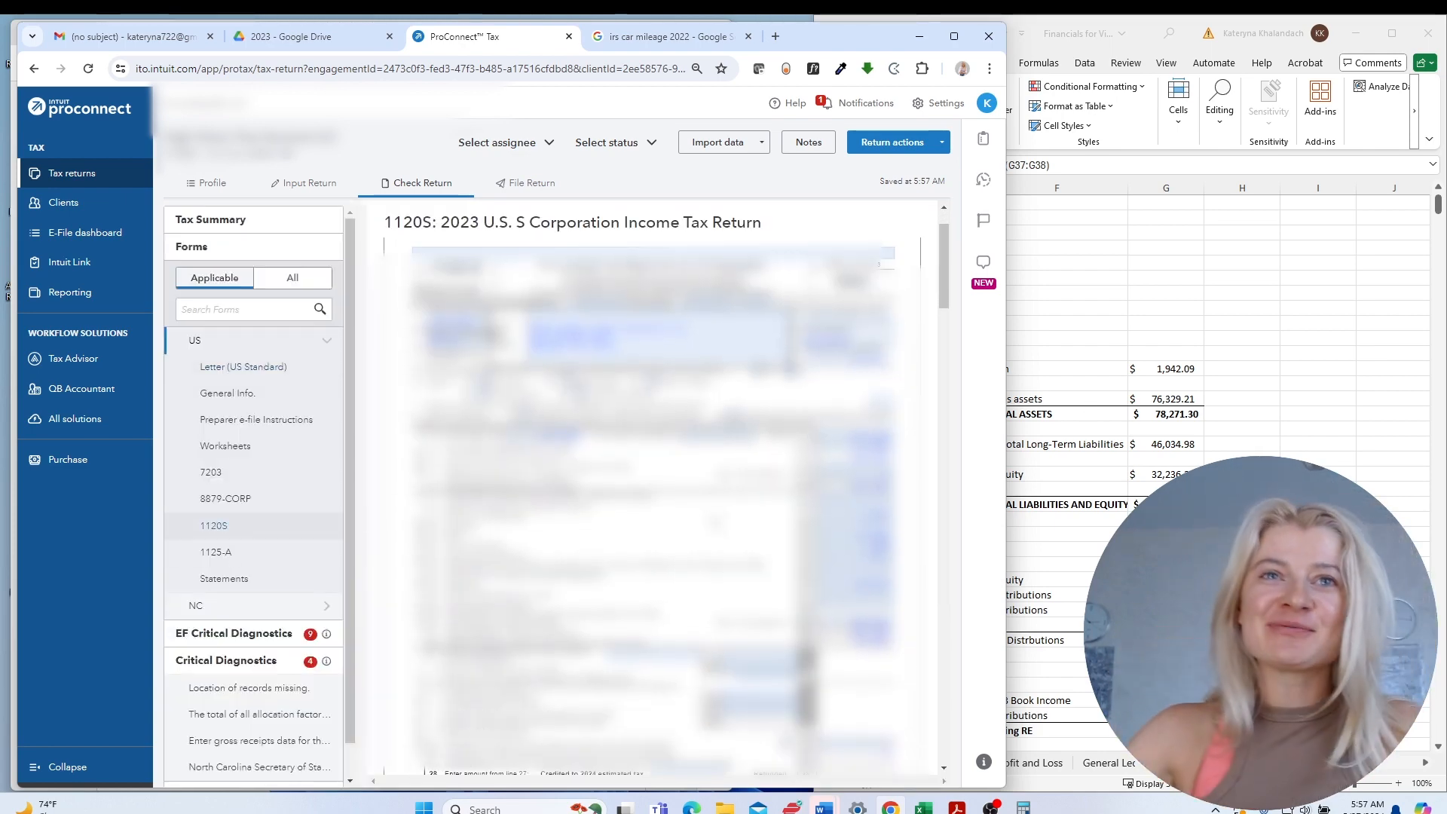
pyautogui.scroll(-2, 717, 522)
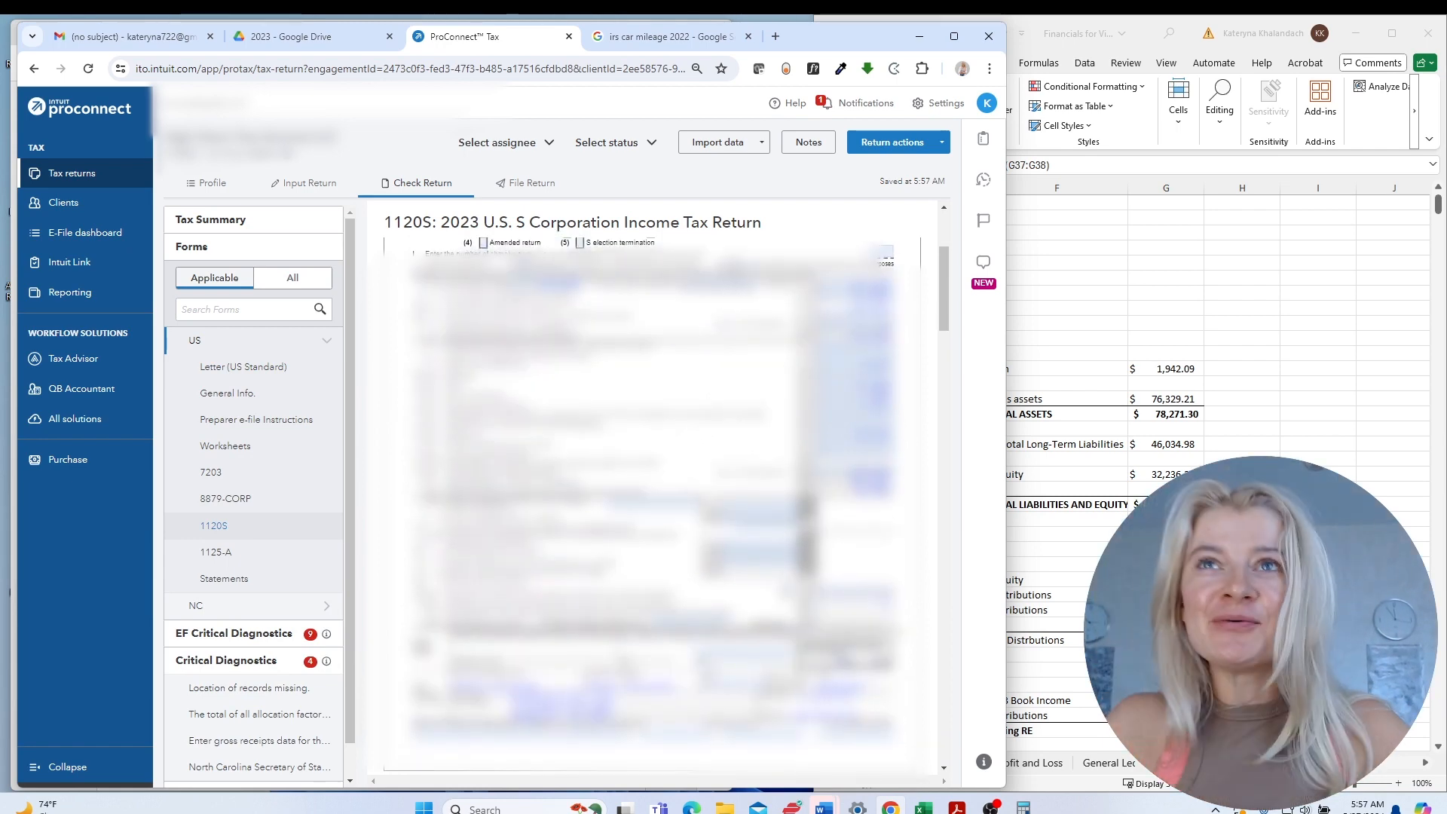
# Switch to the Excel workbook and look over the 2023 Balance Sheet worksheet.
pyautogui.hotkey('alt', 'Tab')
pyautogui.click(824, 519)
pyautogui.hscroll(-3, 824, 519)
pyautogui.click(1183, 413)
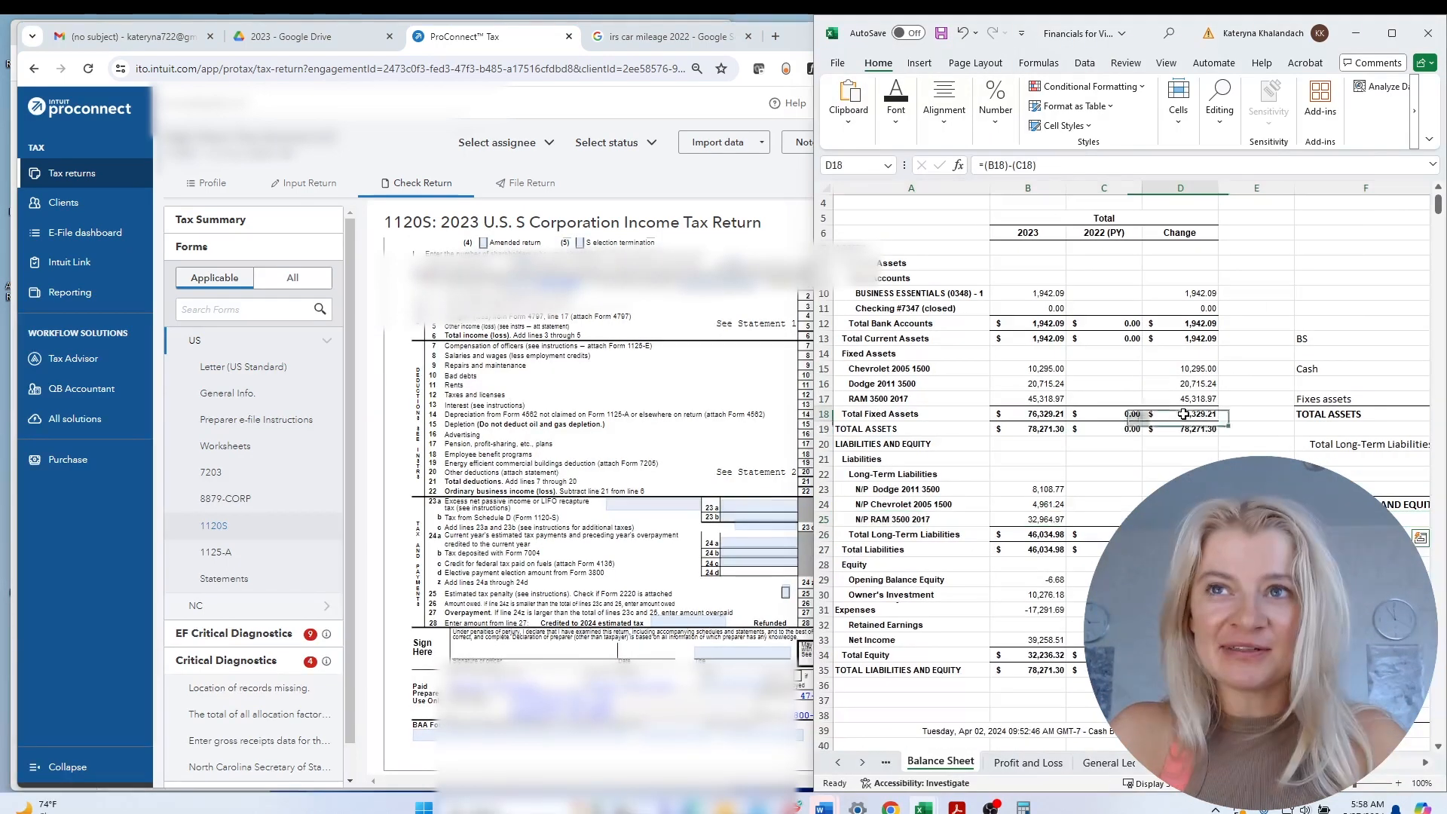
pyautogui.scroll(1, 1184, 414)
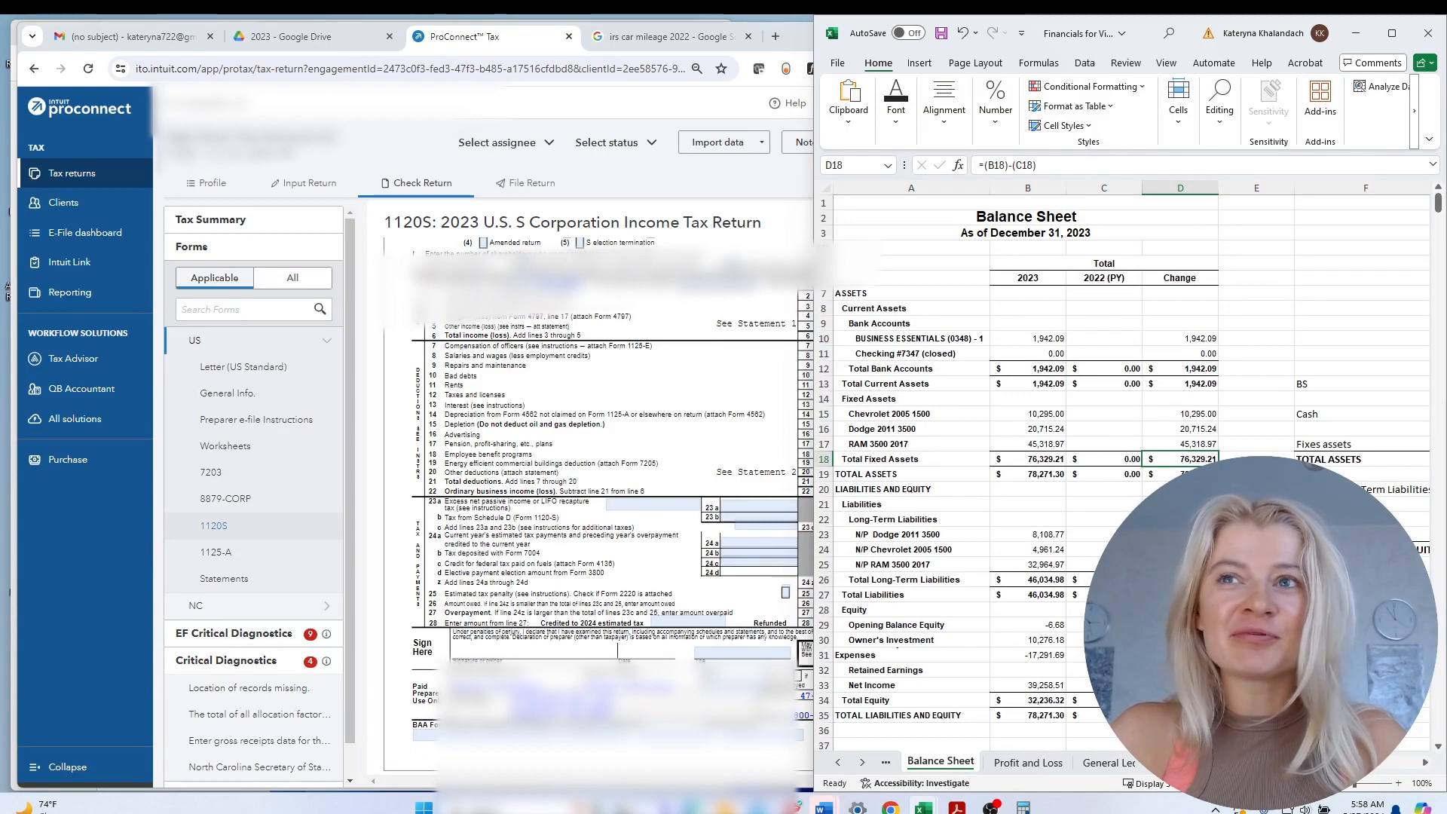
# Clear the scratch figures in B50:B51 of the Profit and Loss sheet and check the Taxable Income formula.
pyautogui.click(1014, 762)
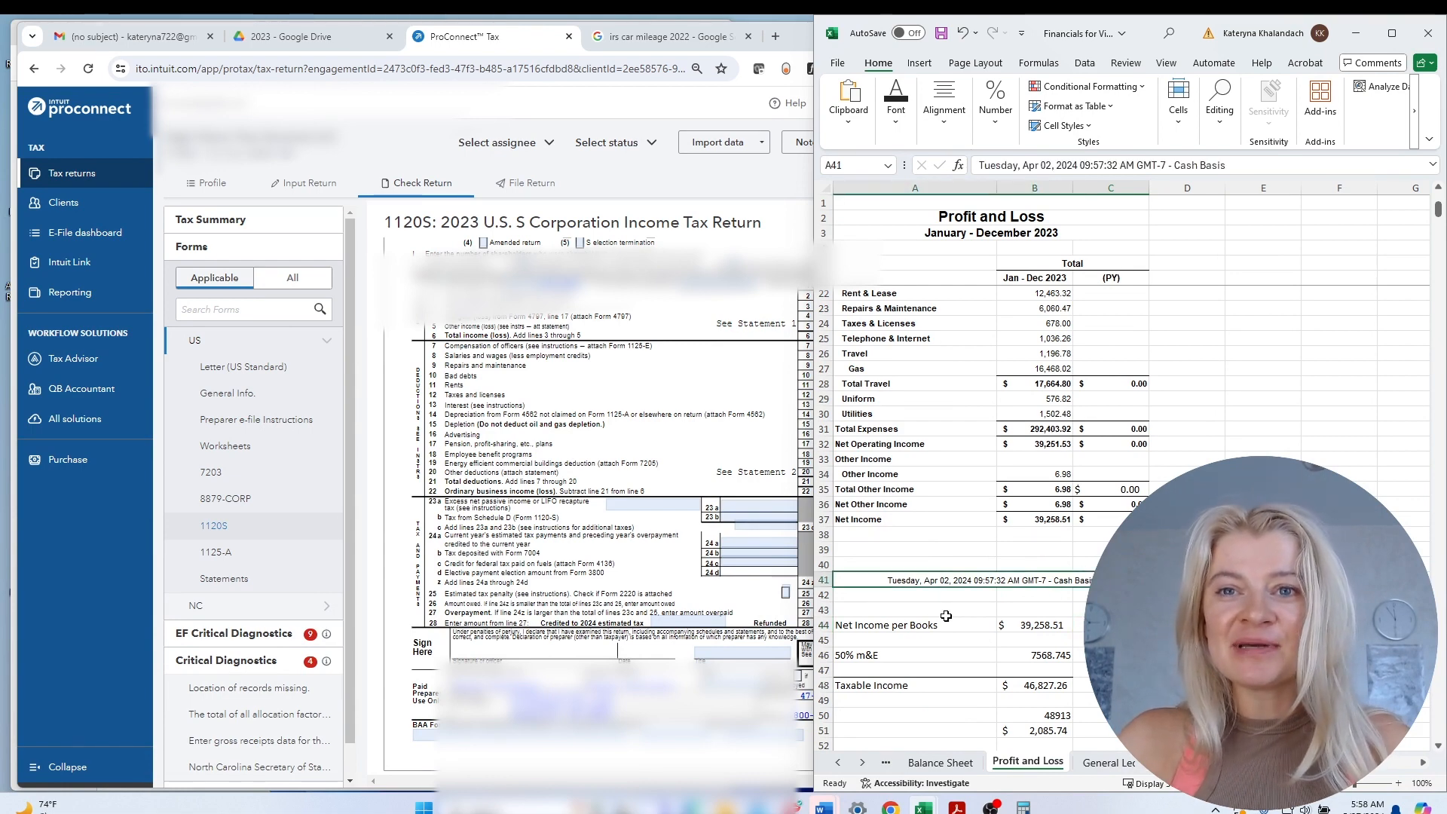
pyautogui.click(1025, 278)
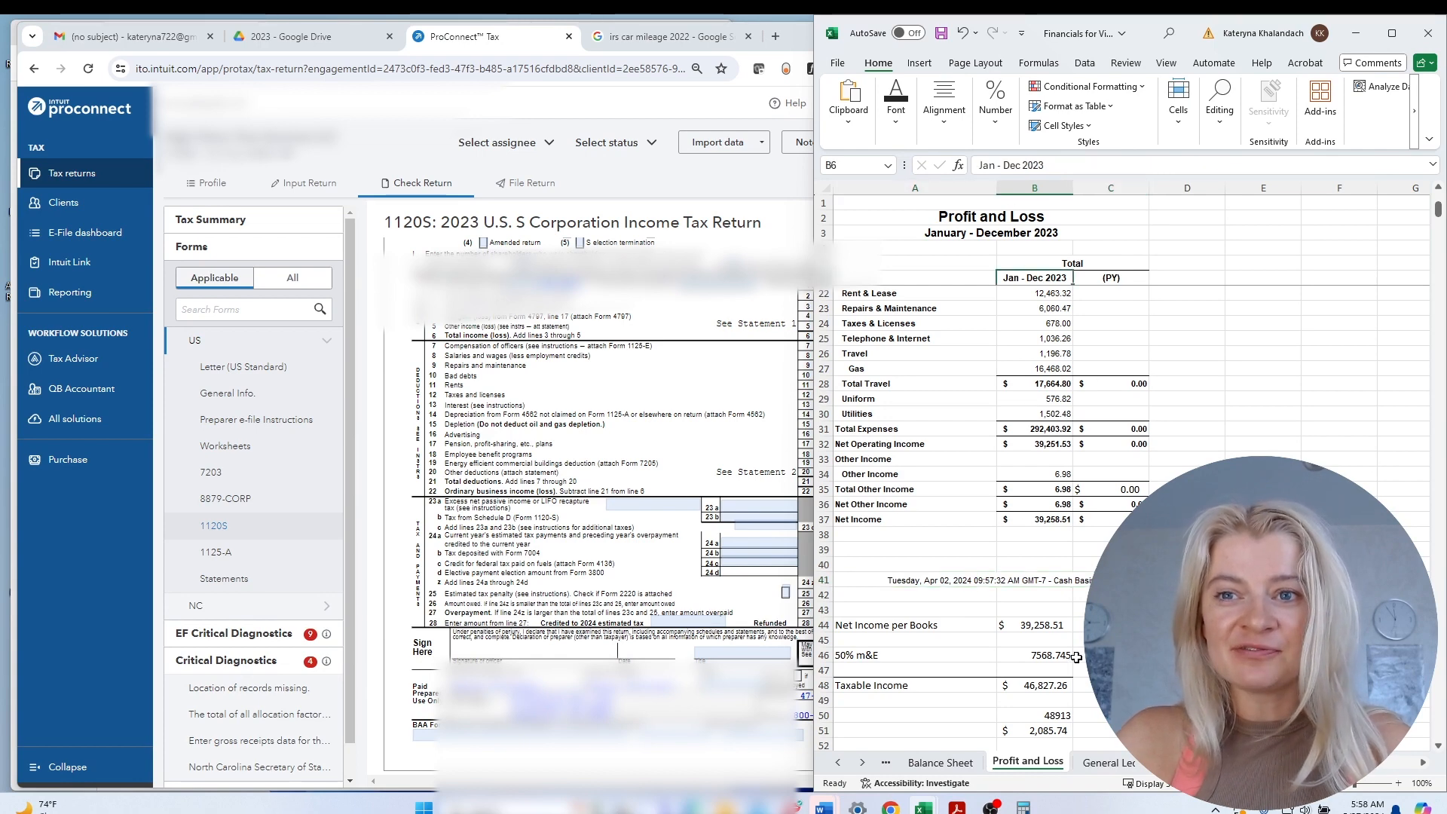
pyautogui.scroll(-2, 1077, 658)
pyautogui.moveTo(1071, 626); pyautogui.dragTo(1062, 643)
pyautogui.press('Delete')
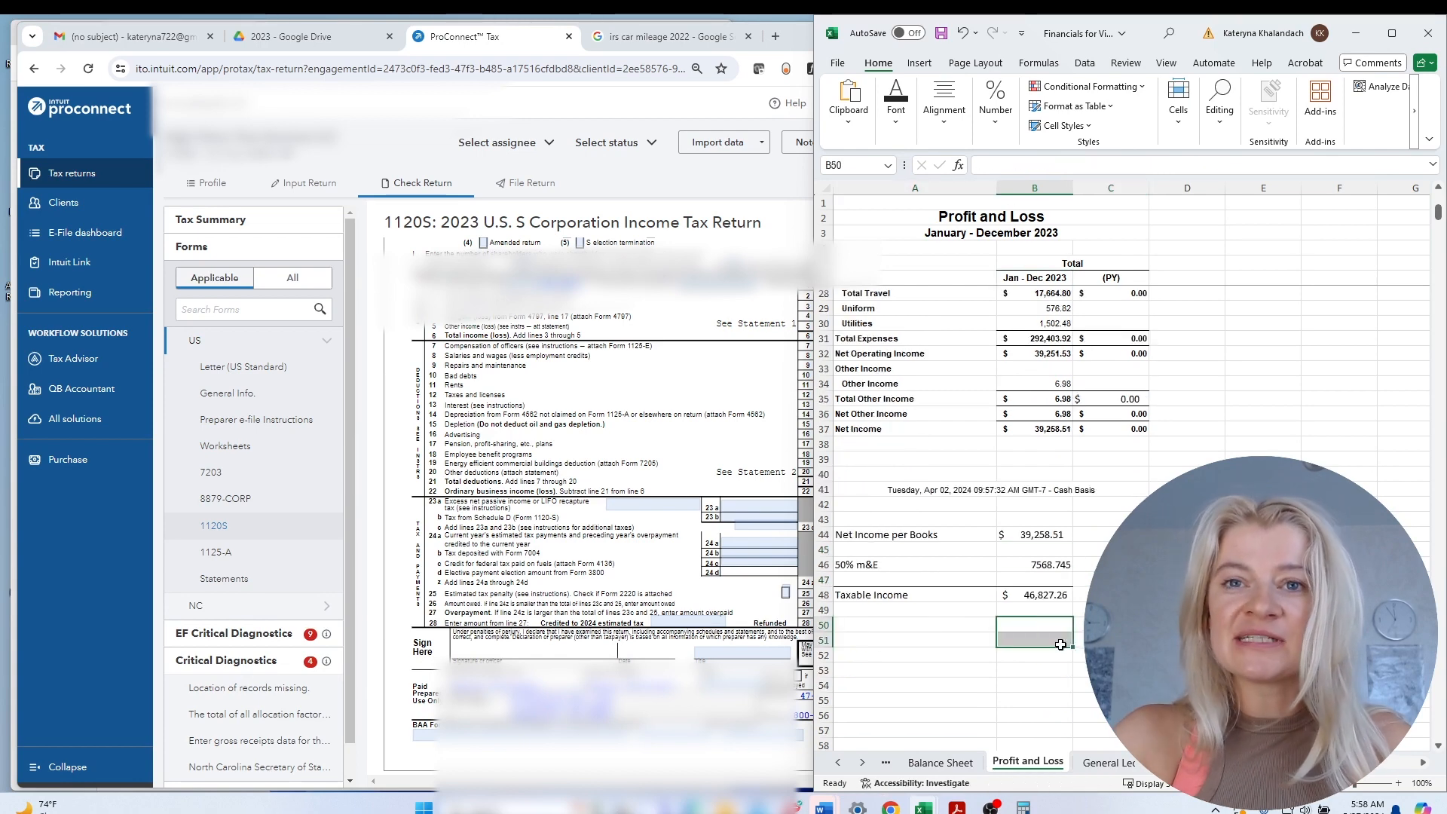
pyautogui.click(1021, 597)
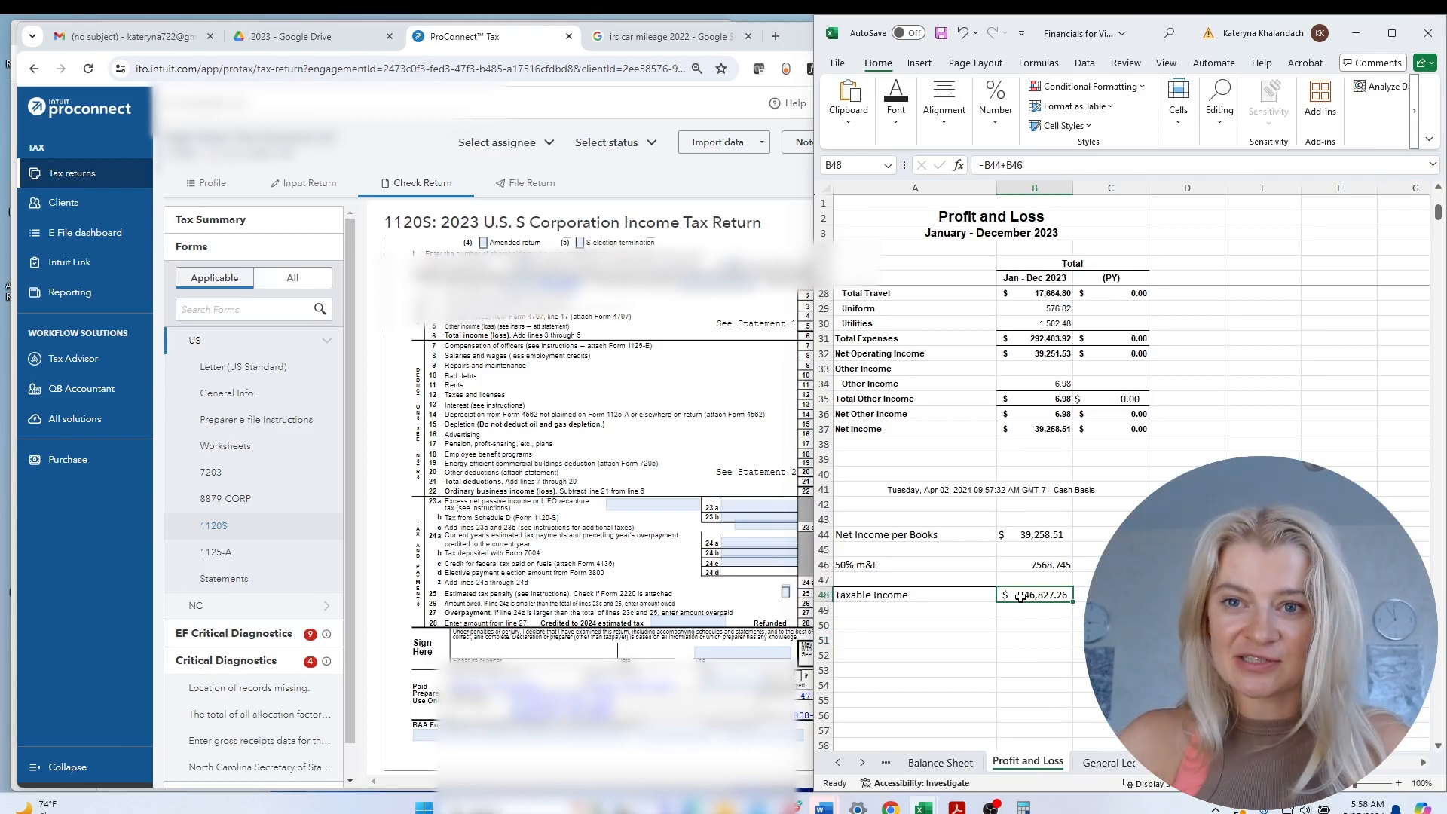
# Review the summary beside the Balance Sheet, covering total assets, liabilities, equity, contributions and distributions.
pyautogui.click(941, 762)
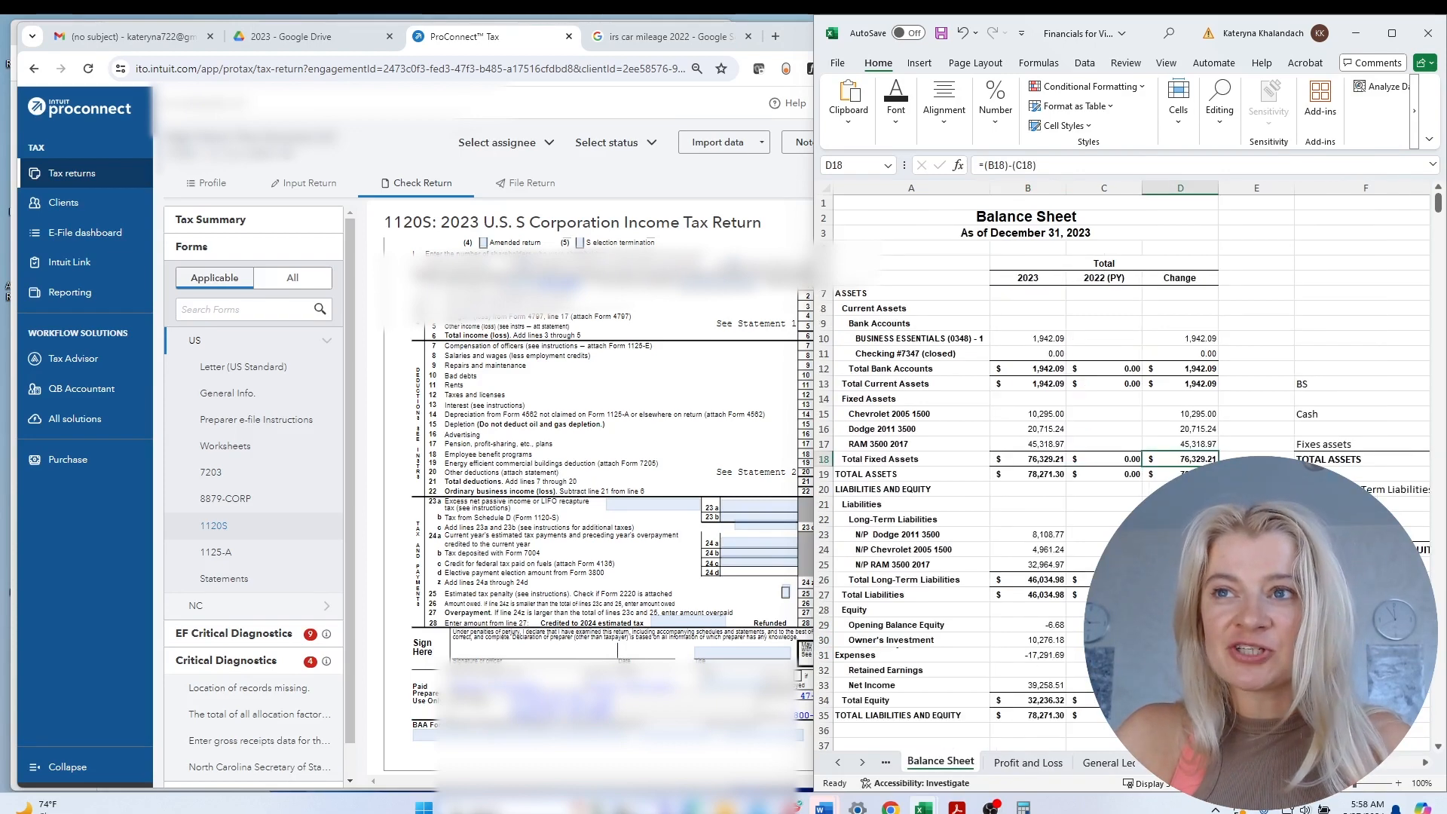
pyautogui.click(1349, 550)
pyautogui.click(1417, 491)
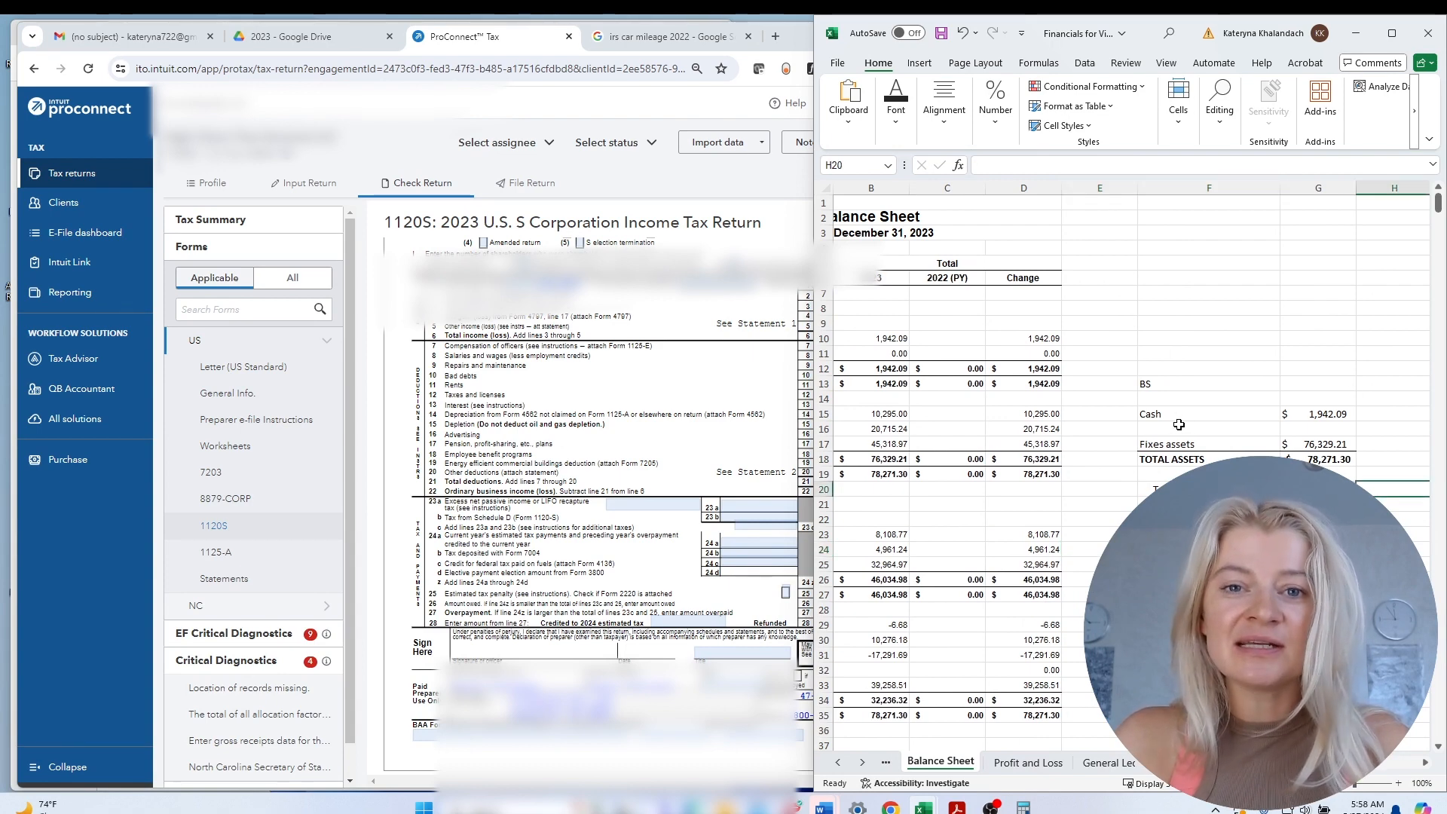
pyautogui.scroll(-3, 1182, 417)
pyautogui.scroll(-1, 1165, 431)
pyautogui.moveTo(1209, 505); pyautogui.dragTo(1393, 504)
pyautogui.click(1318, 534)
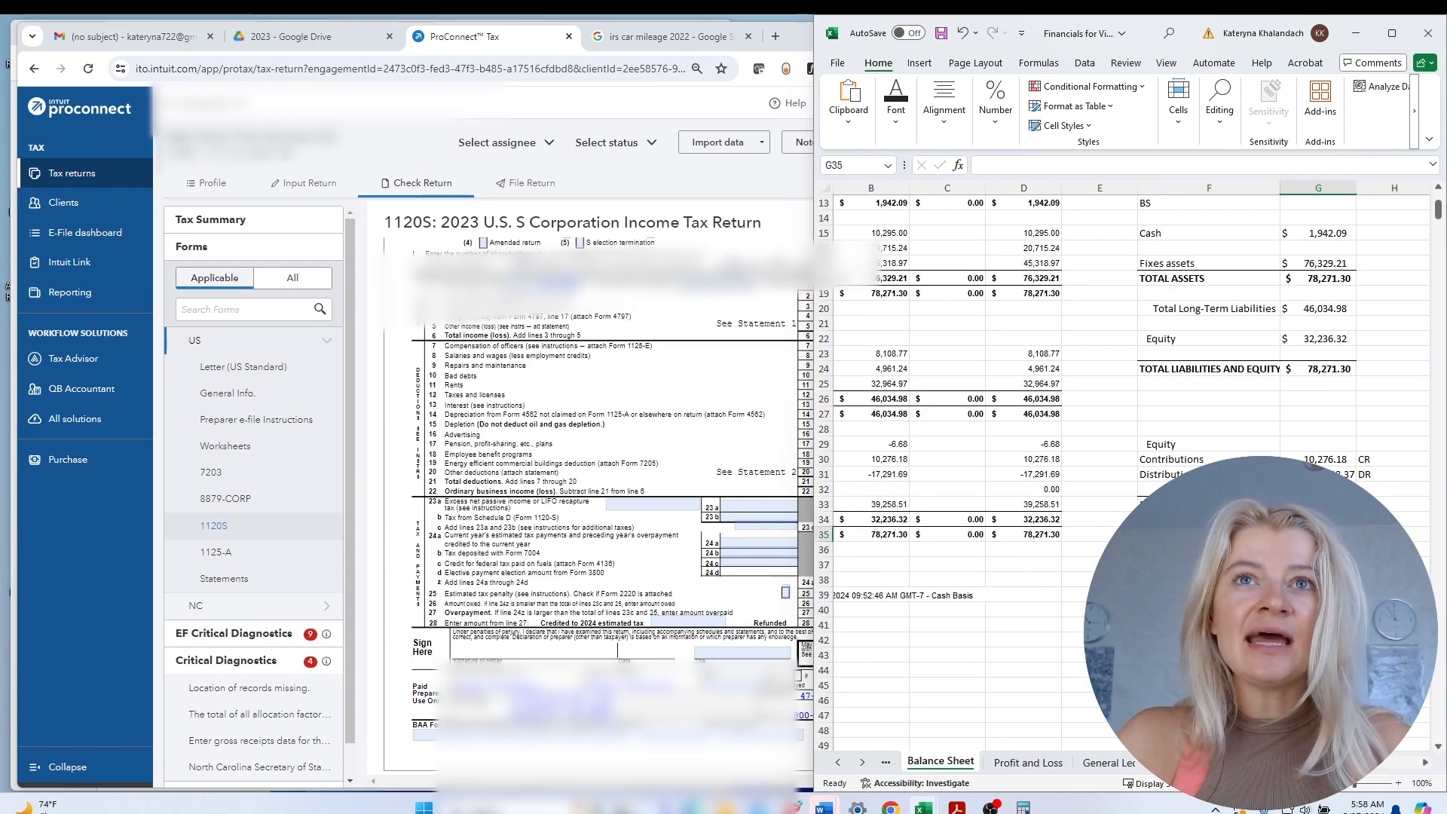
# Compare Schedule L's totals on form 1120S with the worksheet's totals and review Schedules M-1 and M-2.
pyautogui.click(746, 290)
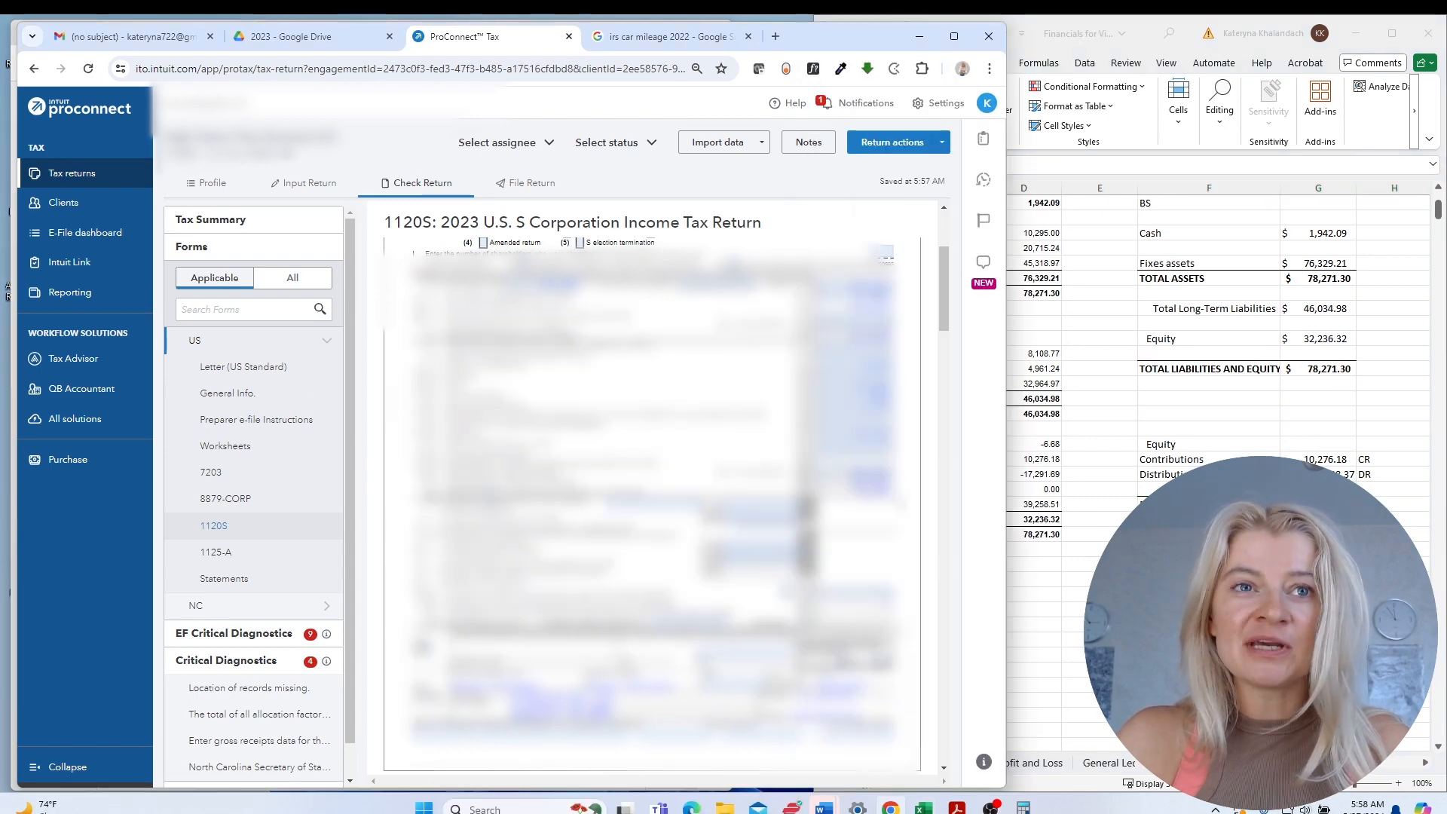
pyautogui.scroll(-15, 854, 560)
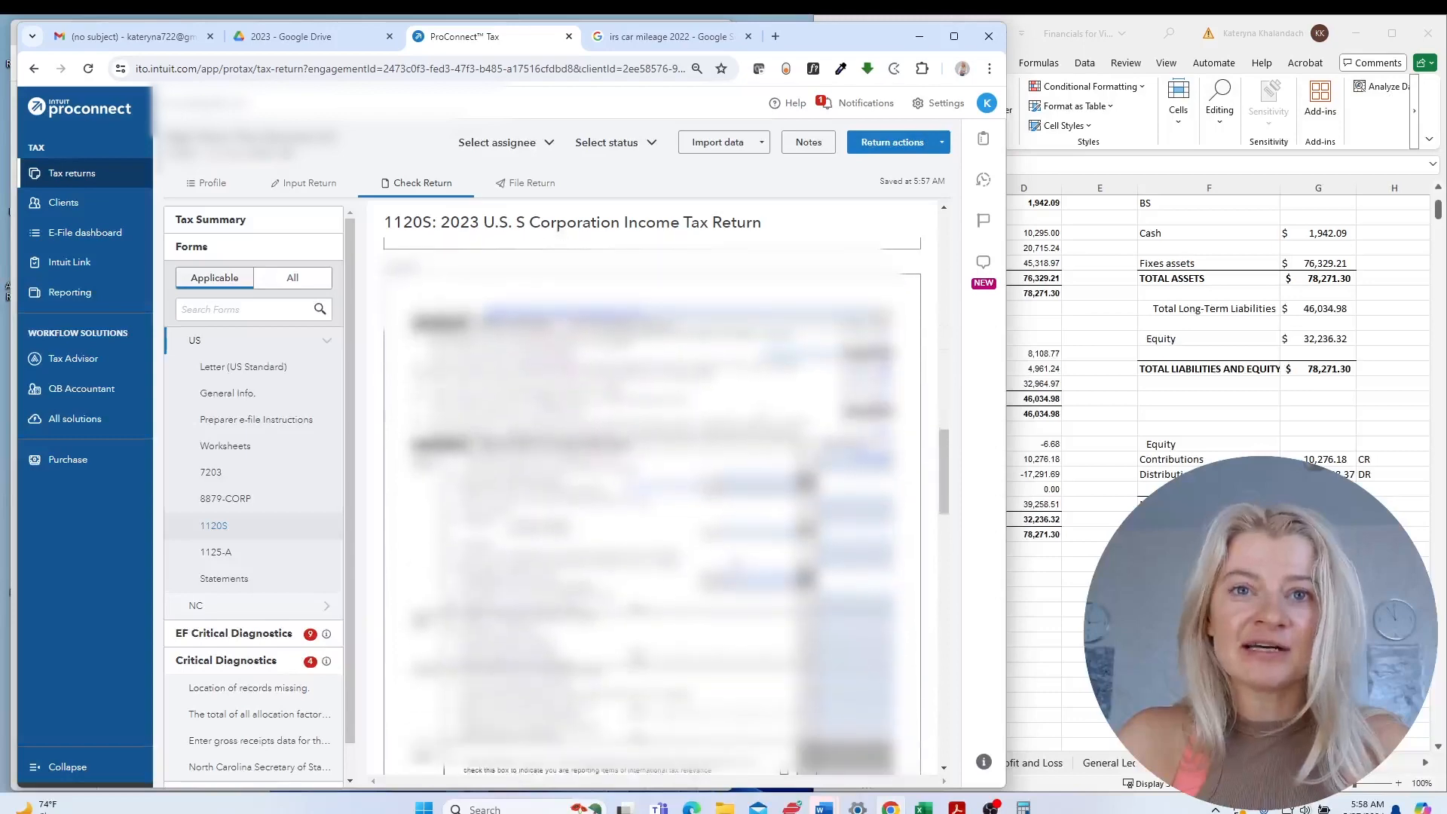
pyautogui.scroll(-10, 854, 559)
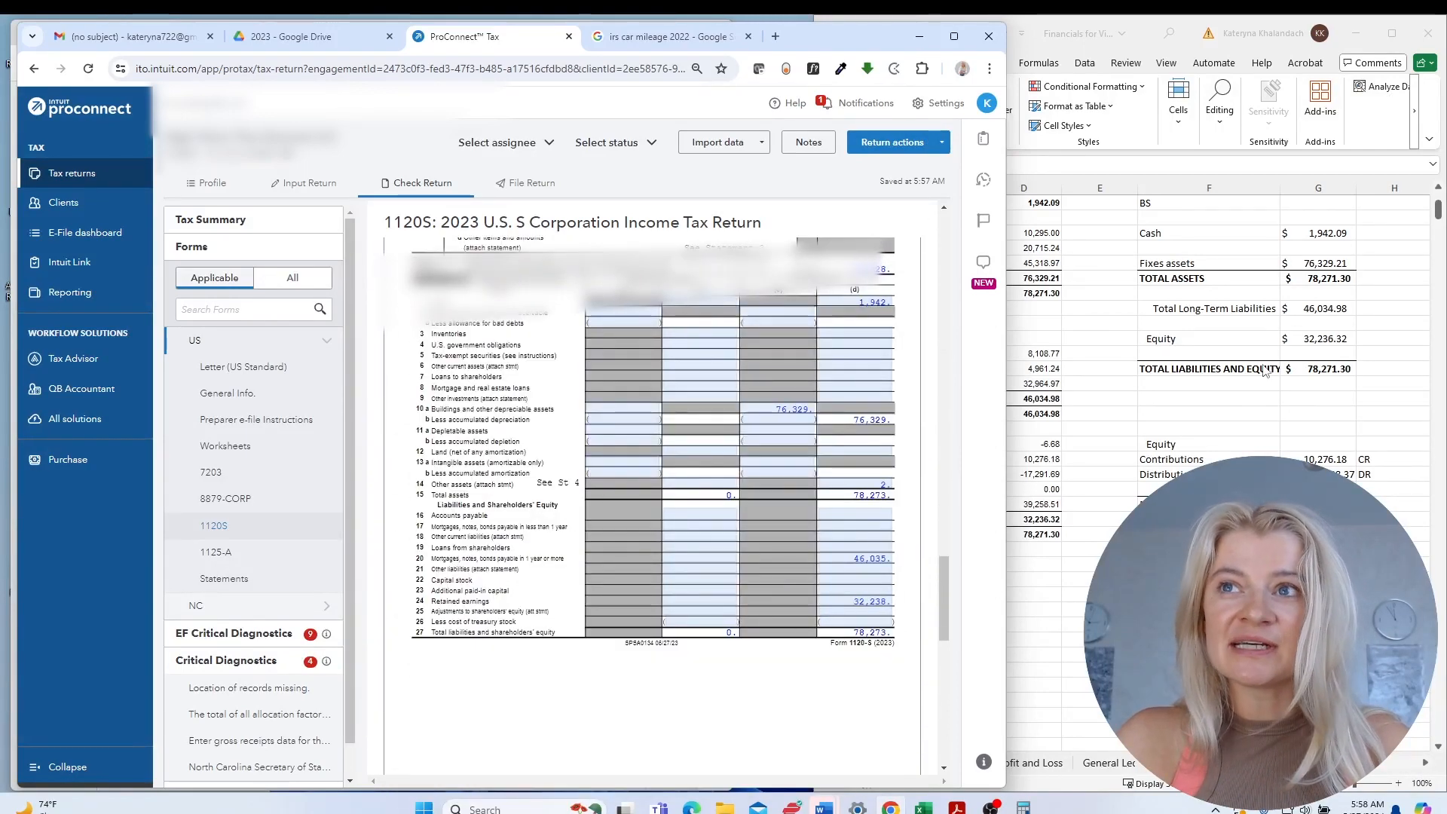
pyautogui.click(1318, 368)
pyautogui.click(1328, 286)
pyautogui.click(584, 731)
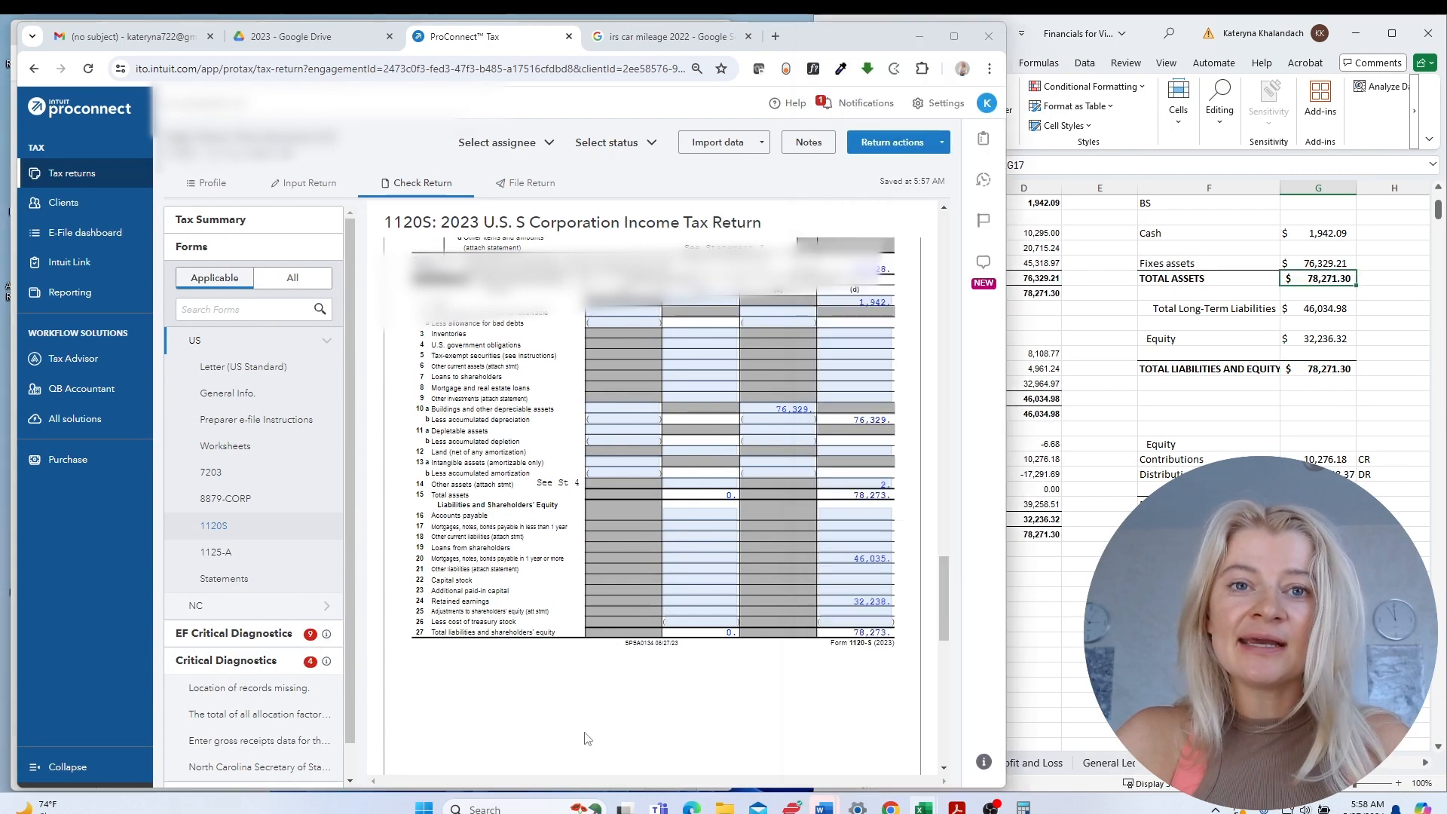
pyautogui.scroll(-10, 586, 728)
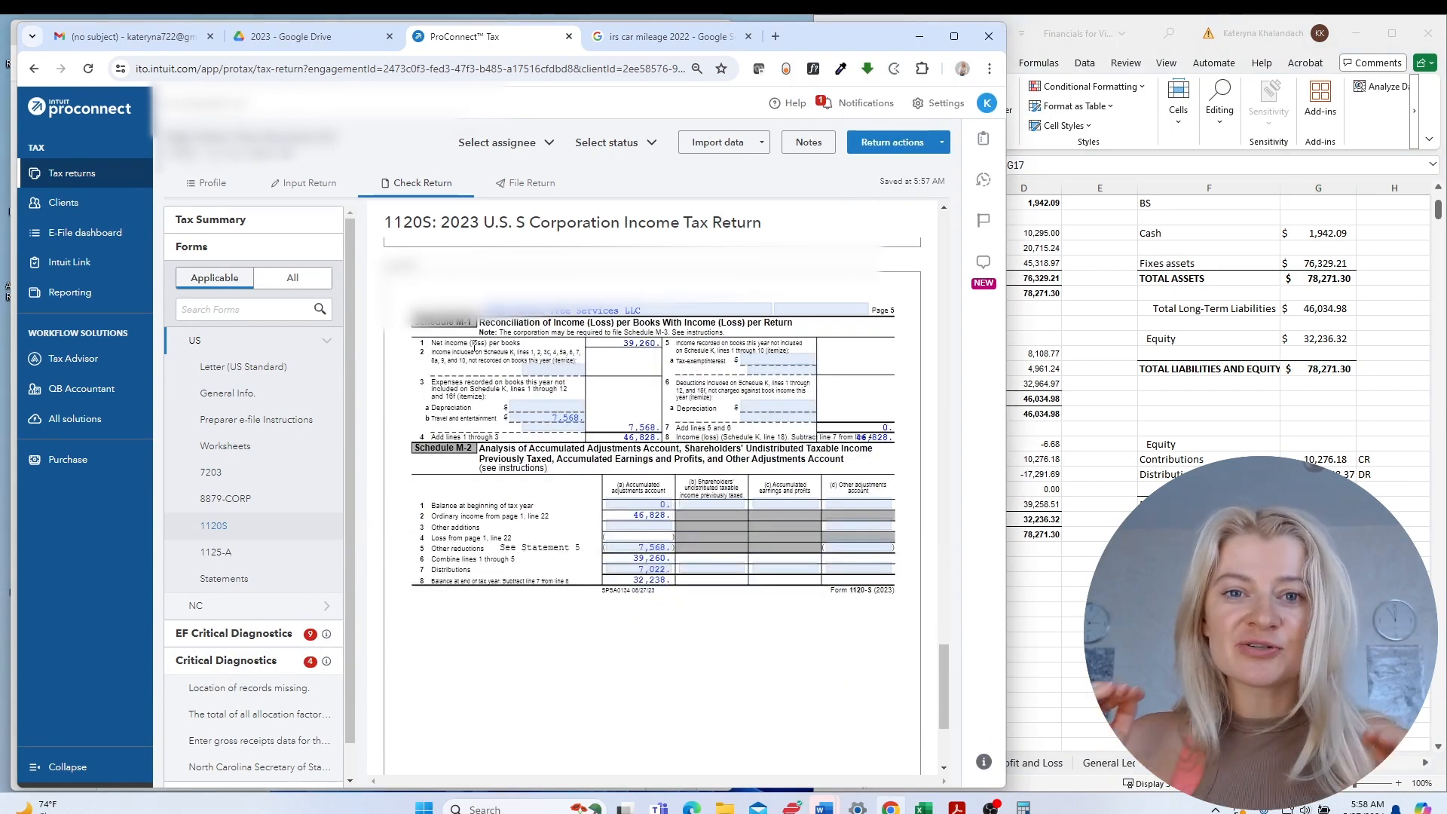